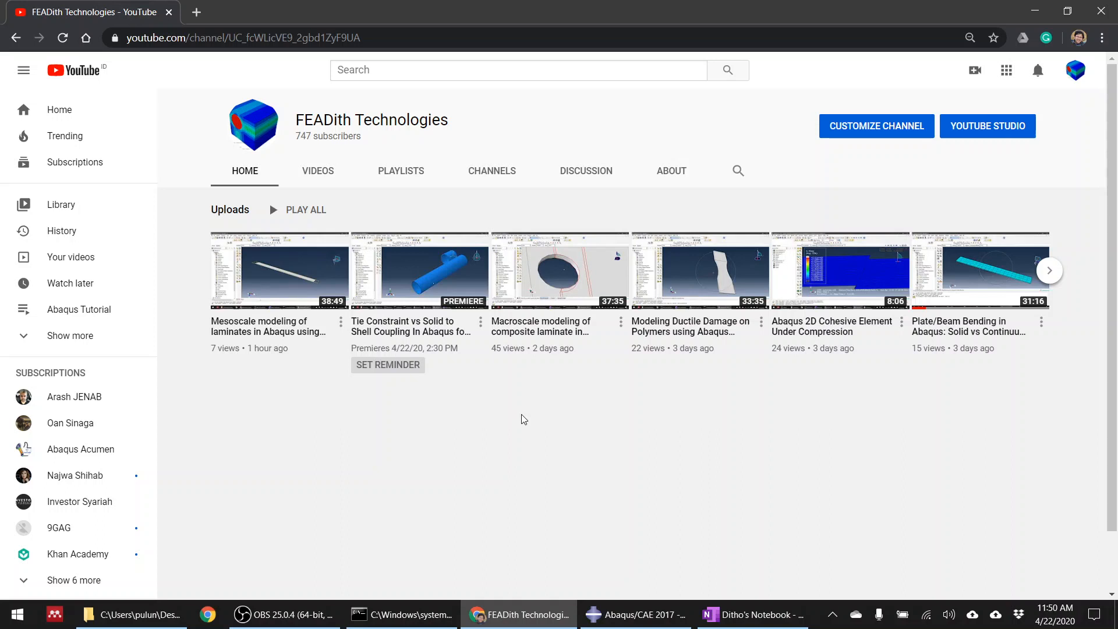
# Switch to OneNote and sketch a long rectangle crossed by two lengthwise lines below the existing laminate drawing.
pyautogui.click(692, 621)
pyautogui.click(699, 620)
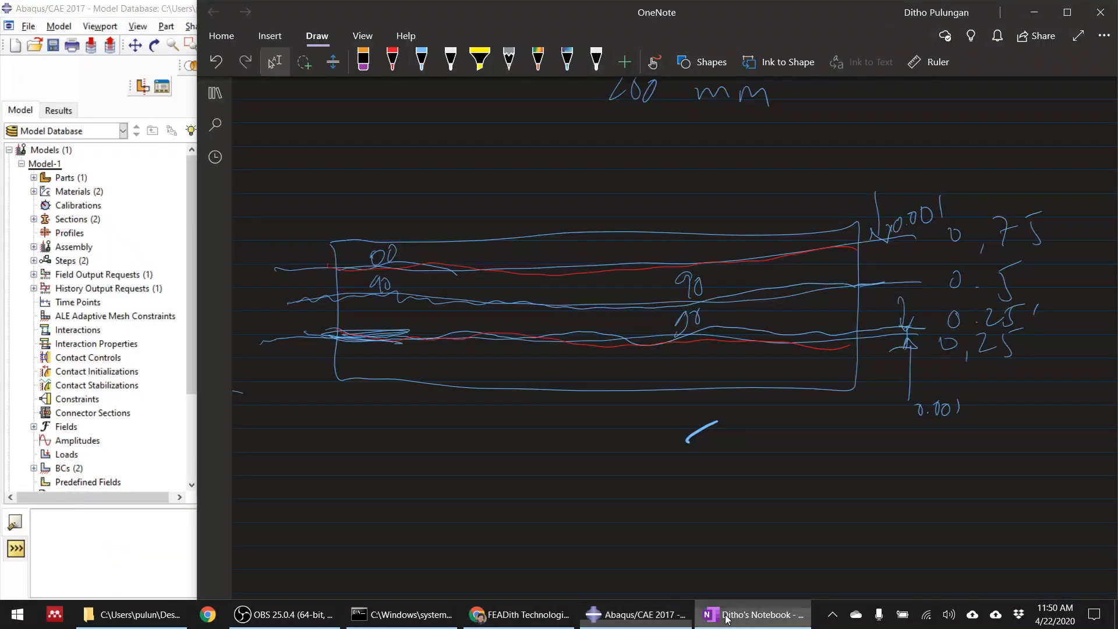
pyautogui.scroll(-4, 640, 387)
pyautogui.scroll(4, 640, 387)
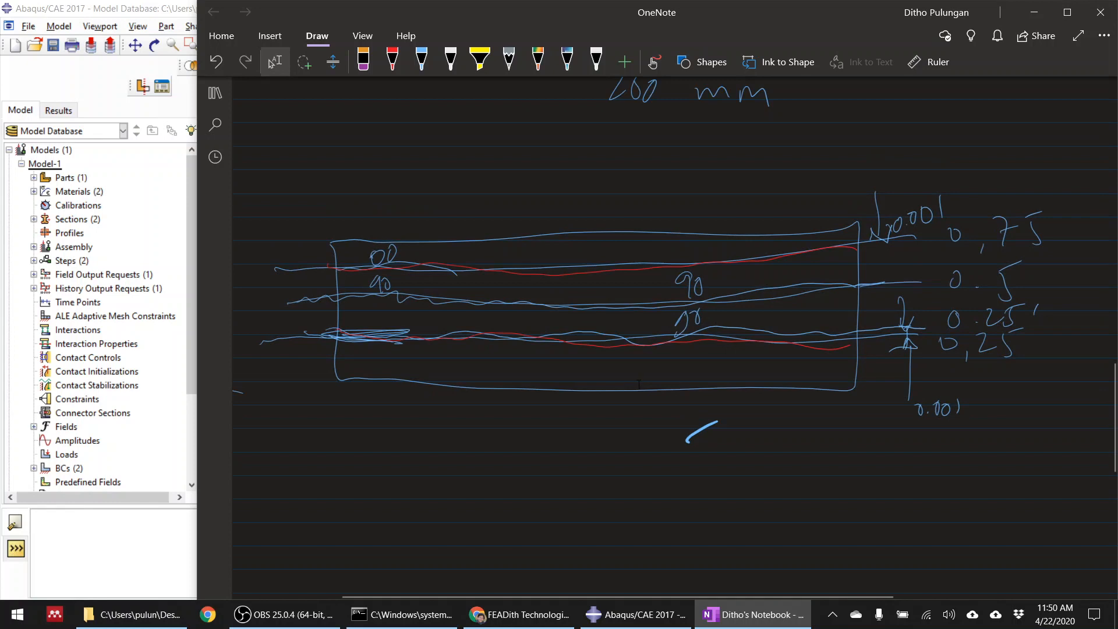
pyautogui.scroll(-4, 639, 383)
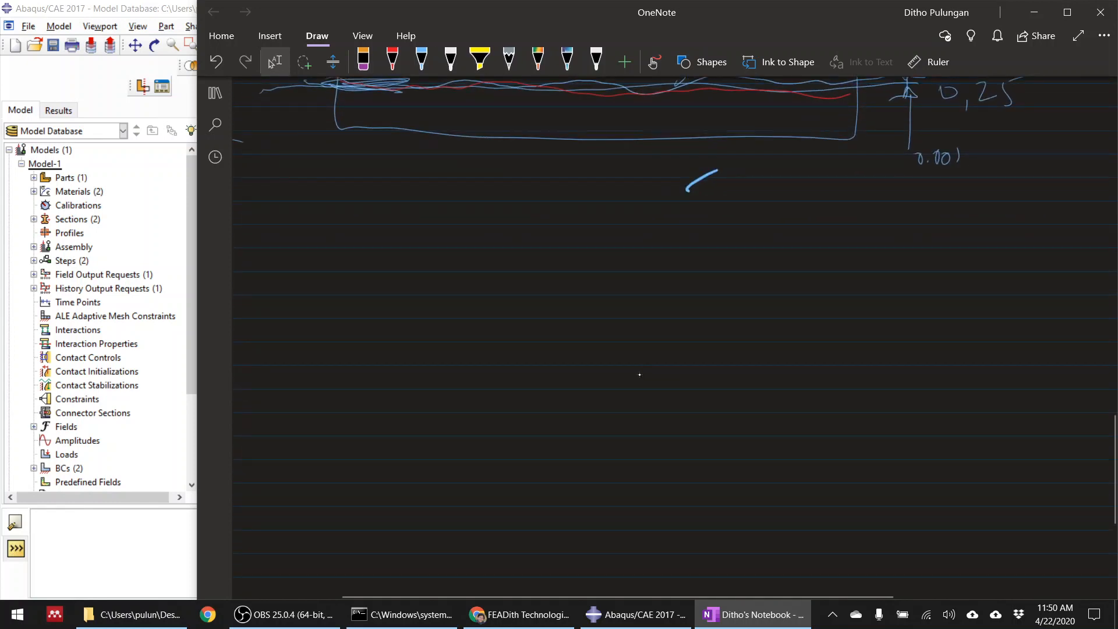
pyautogui.moveTo(347, 269)
pyautogui.mouseDown()
pyautogui.moveTo(386, 312)
pyautogui.moveTo(844, 319)
pyautogui.mouseUp()
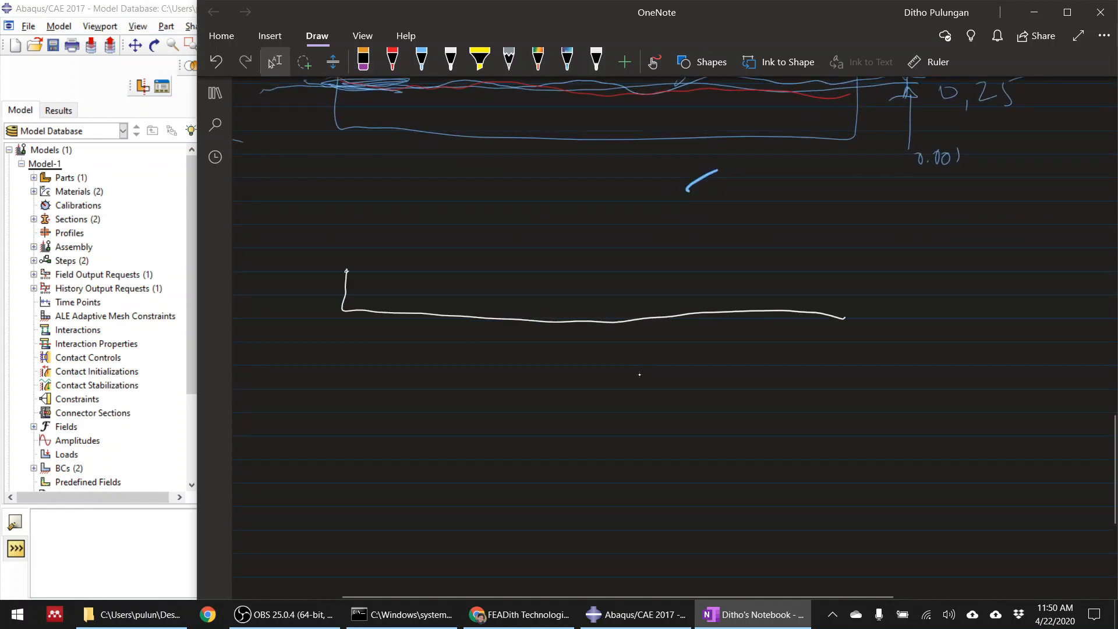
pyautogui.moveTo(864, 213); pyautogui.dragTo(859, 318)
pyautogui.moveTo(348, 196)
pyautogui.mouseDown()
pyautogui.moveTo(348, 294)
pyautogui.moveTo(674, 204)
pyautogui.moveTo(858, 208)
pyautogui.mouseUp()
pyautogui.moveTo(299, 231); pyautogui.dragTo(879, 246)
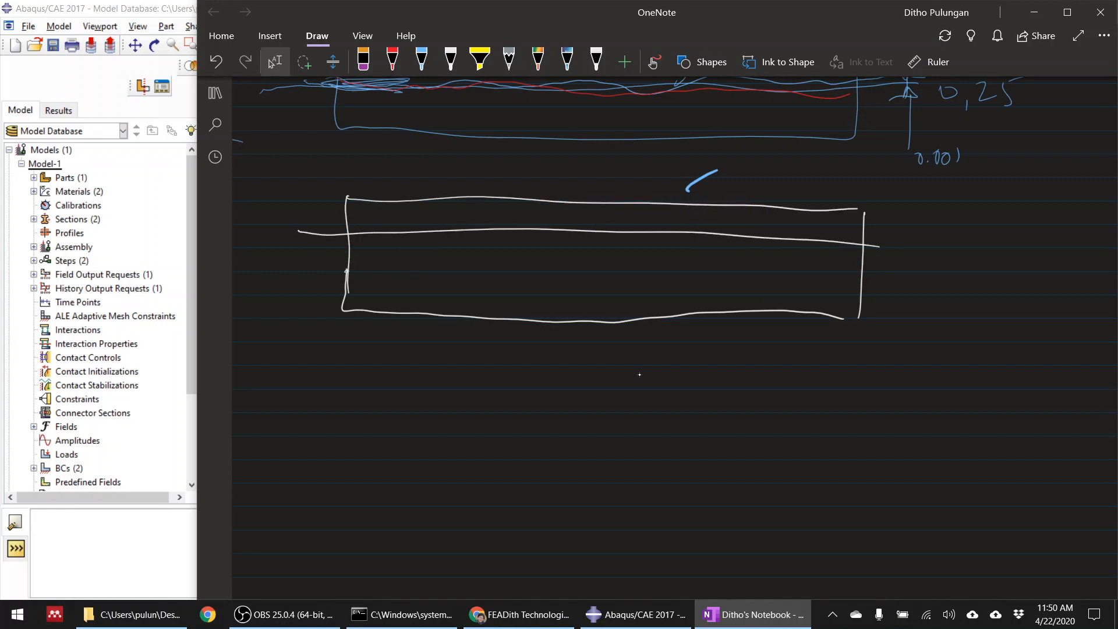
pyautogui.moveTo(321, 276); pyautogui.dragTo(907, 289)
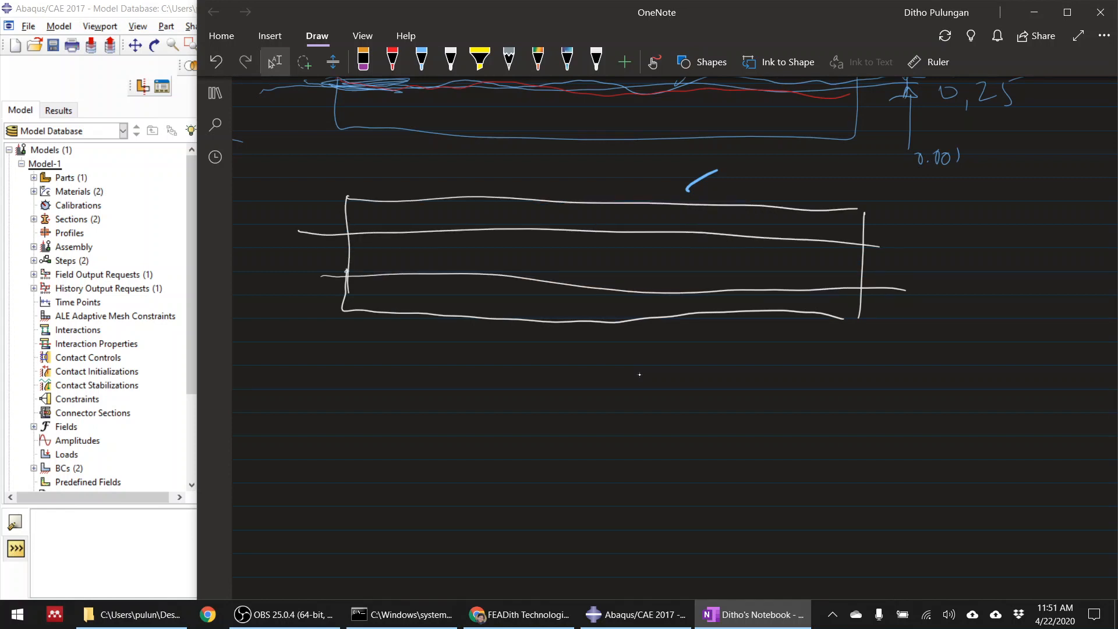
# Draw a second line close to each lengthwise line to form thin interlayers, and add two arrows pointing at the upper one.
pyautogui.click(451, 58)
pyautogui.moveTo(331, 268); pyautogui.dragTo(888, 289)
pyautogui.moveTo(339, 231)
pyautogui.mouseDown()
pyautogui.moveTo(741, 228)
pyautogui.moveTo(918, 246)
pyautogui.mouseUp()
pyautogui.moveTo(934, 199)
pyautogui.mouseDown()
pyautogui.moveTo(860, 238)
pyautogui.moveTo(866, 245)
pyautogui.mouseUp()
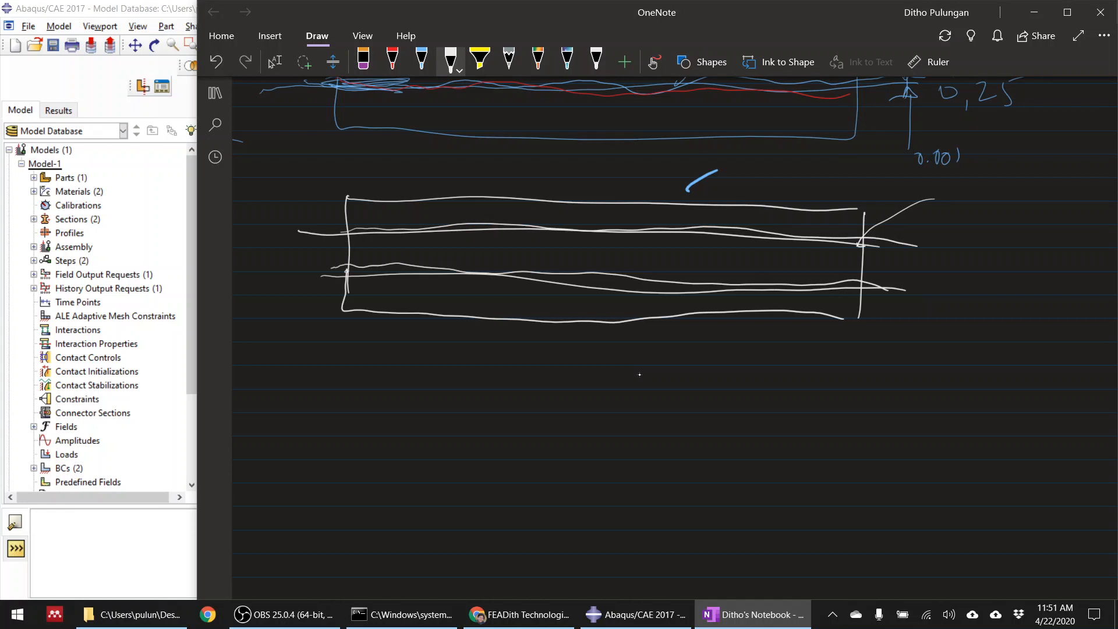
pyautogui.moveTo(868, 175)
pyautogui.mouseDown()
pyautogui.moveTo(820, 226)
pyautogui.moveTo(841, 219)
pyautogui.mouseUp()
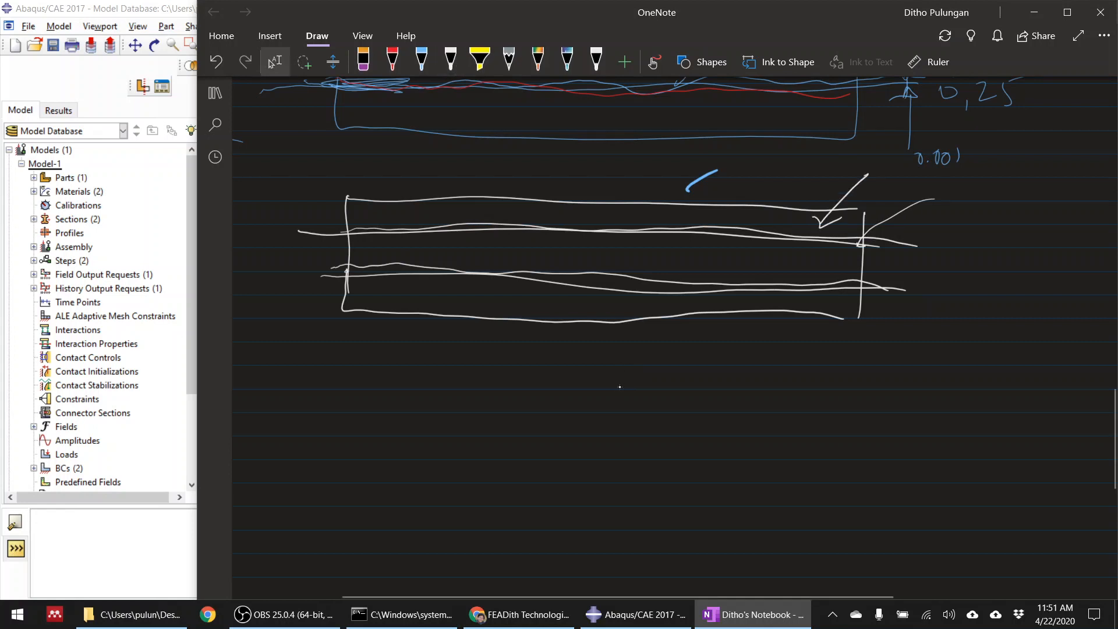
# Sketch four separate long plies stacked with gaps between them below the interlayer drawing.
pyautogui.moveTo(356, 367)
pyautogui.mouseDown()
pyautogui.moveTo(357, 396)
pyautogui.moveTo(656, 390)
pyautogui.moveTo(837, 406)
pyautogui.moveTo(706, 351)
pyautogui.moveTo(355, 362)
pyautogui.mouseUp()
pyautogui.moveTo(359, 405)
pyautogui.mouseDown()
pyautogui.moveTo(427, 441)
pyautogui.moveTo(830, 466)
pyautogui.moveTo(810, 420)
pyautogui.moveTo(350, 405)
pyautogui.mouseUp()
pyautogui.moveTo(367, 463)
pyautogui.mouseDown()
pyautogui.moveTo(461, 495)
pyautogui.moveTo(828, 517)
pyautogui.moveTo(833, 481)
pyautogui.moveTo(408, 465)
pyautogui.moveTo(796, 468)
pyautogui.moveTo(843, 483)
pyautogui.mouseUp()
pyautogui.moveTo(375, 522)
pyautogui.mouseDown()
pyautogui.moveTo(375, 542)
pyautogui.moveTo(816, 545)
pyautogui.moveTo(620, 508)
pyautogui.moveTo(365, 515)
pyautogui.mouseUp()
# Label the four stacked plies 0, 90, 90 and 0 with the white pen, from the uppermost ply down.
pyautogui.click(450, 58)
pyautogui.moveTo(885, 382)
pyautogui.mouseDown()
pyautogui.moveTo(881, 402)
pyautogui.moveTo(876, 389)
pyautogui.mouseUp()
pyautogui.moveTo(883, 431); pyautogui.dragTo(873, 454)
pyautogui.moveTo(897, 445); pyautogui.dragTo(907, 446)
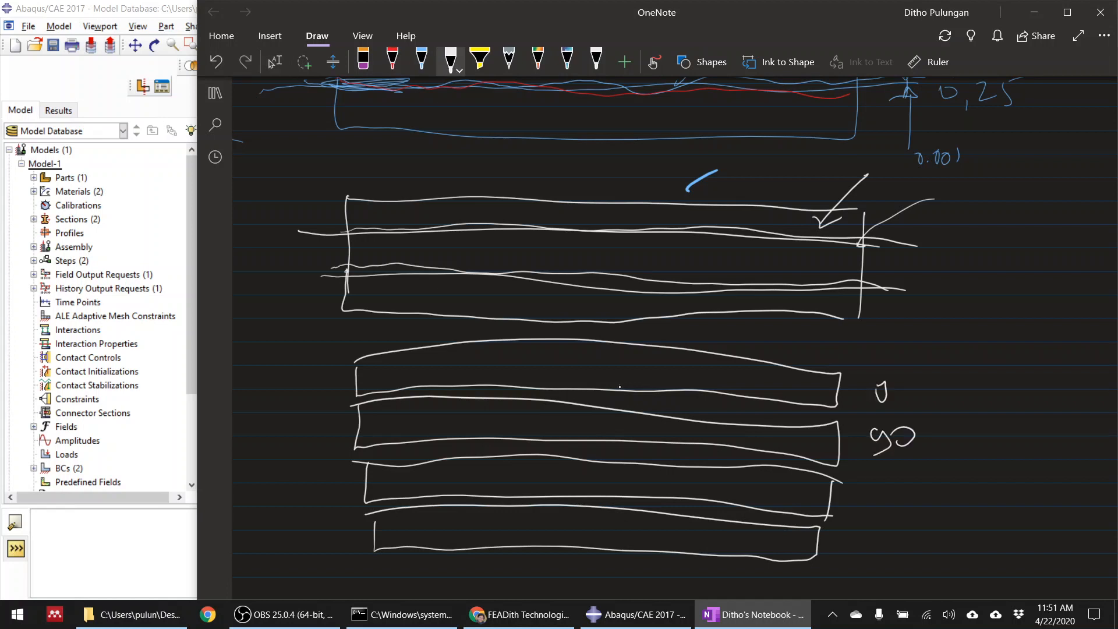
pyautogui.moveTo(891, 495)
pyautogui.mouseDown()
pyautogui.moveTo(886, 512)
pyautogui.moveTo(902, 507)
pyautogui.moveTo(886, 551)
pyautogui.mouseUp()
# Mark the three interfaces between the stacked plies with short zigzag hatching.
pyautogui.moveTo(708, 523); pyautogui.dragTo(745, 510)
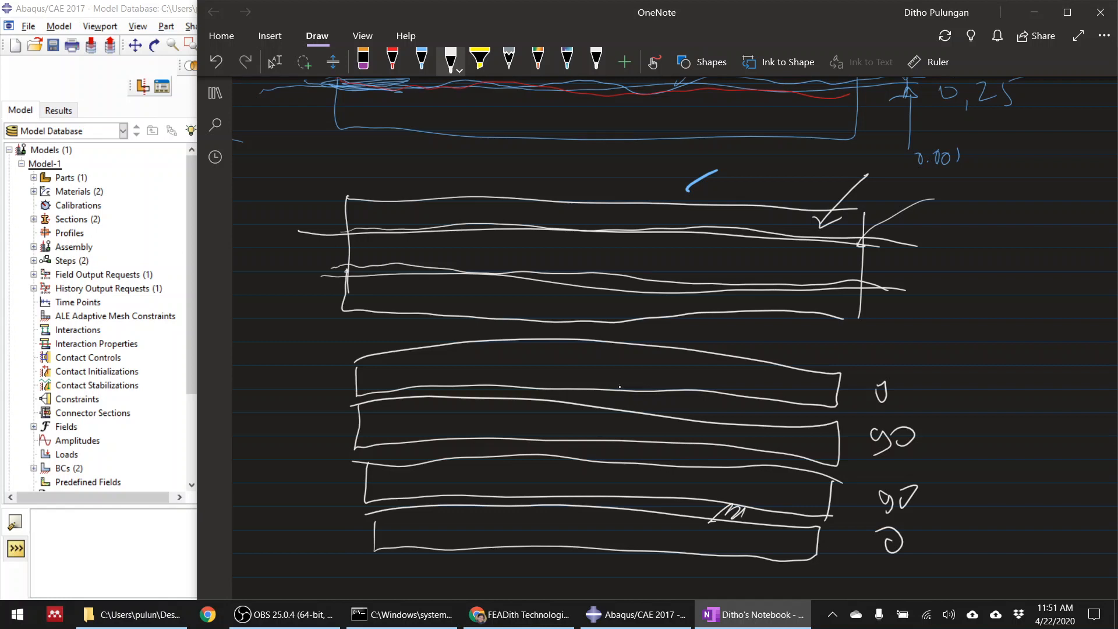
pyautogui.moveTo(726, 467); pyautogui.dragTo(767, 447)
pyautogui.moveTo(755, 457); pyautogui.dragTo(760, 471)
pyautogui.moveTo(723, 423); pyautogui.dragTo(748, 400)
pyautogui.moveTo(744, 428); pyautogui.dragTo(773, 403)
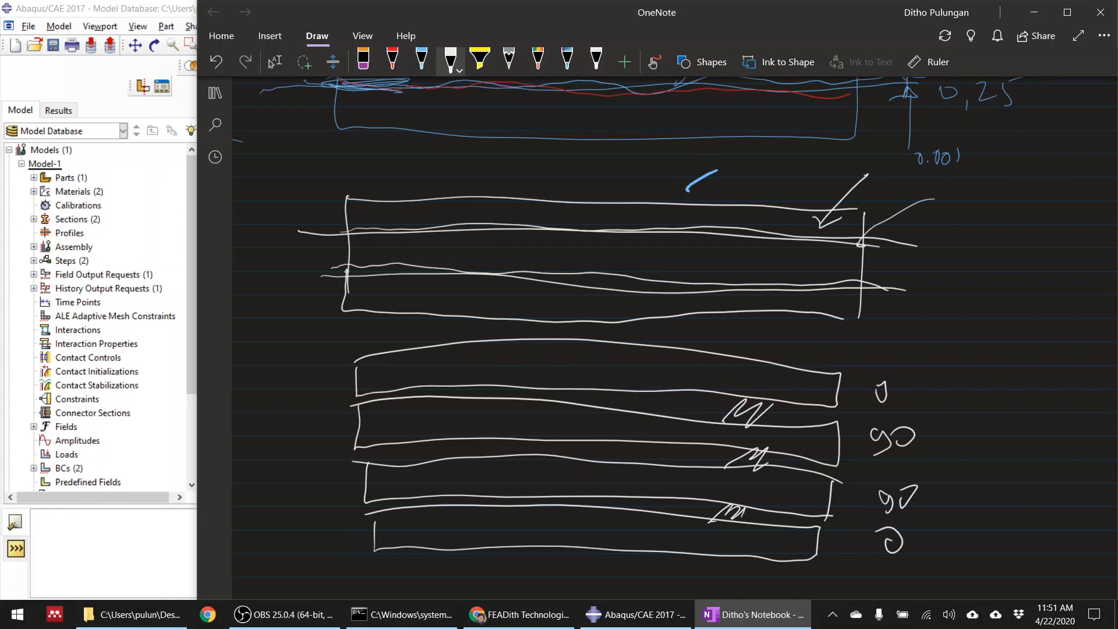
pyautogui.click(720, 434)
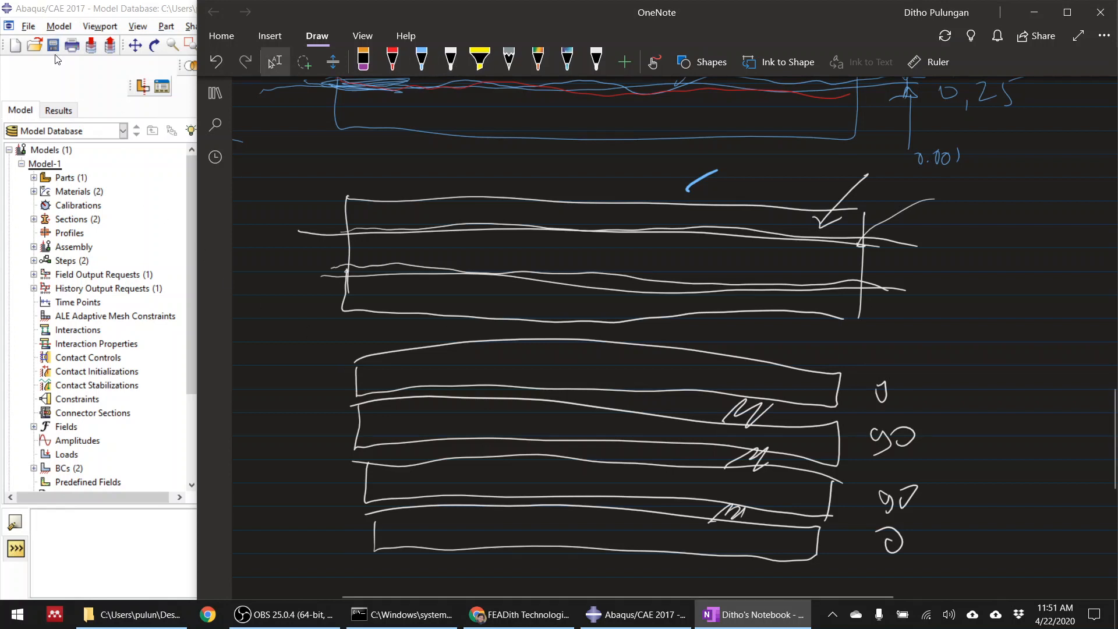
# Switch to Abaqus/CAE and copy Model-1 to a new model named Model-1cohesivesurface.
pyautogui.click(62, 79)
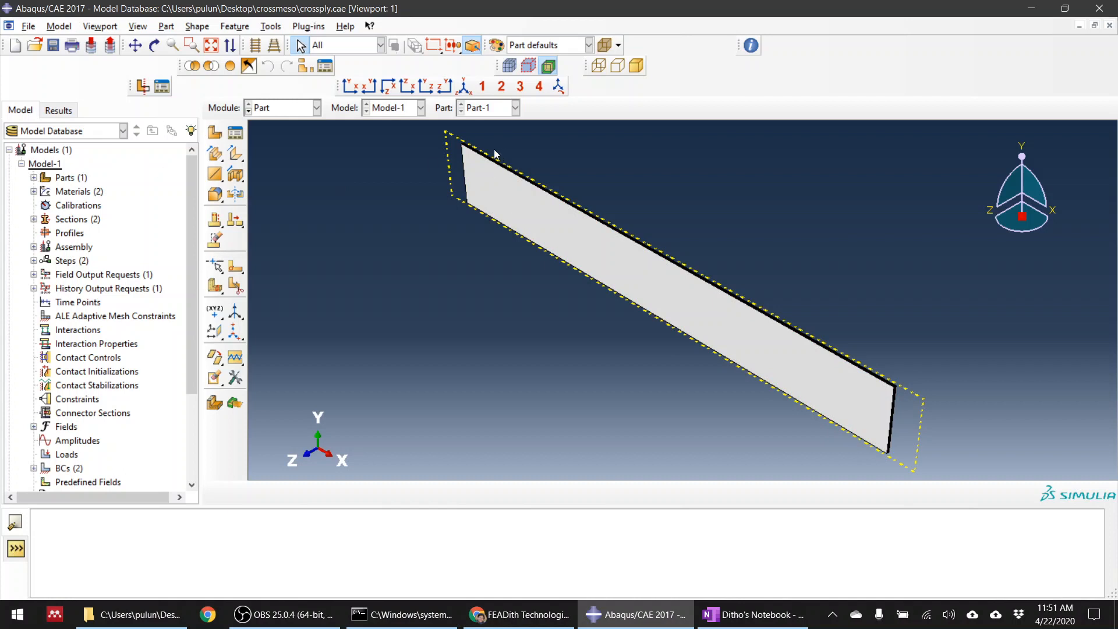
pyautogui.rightClick(48, 166)
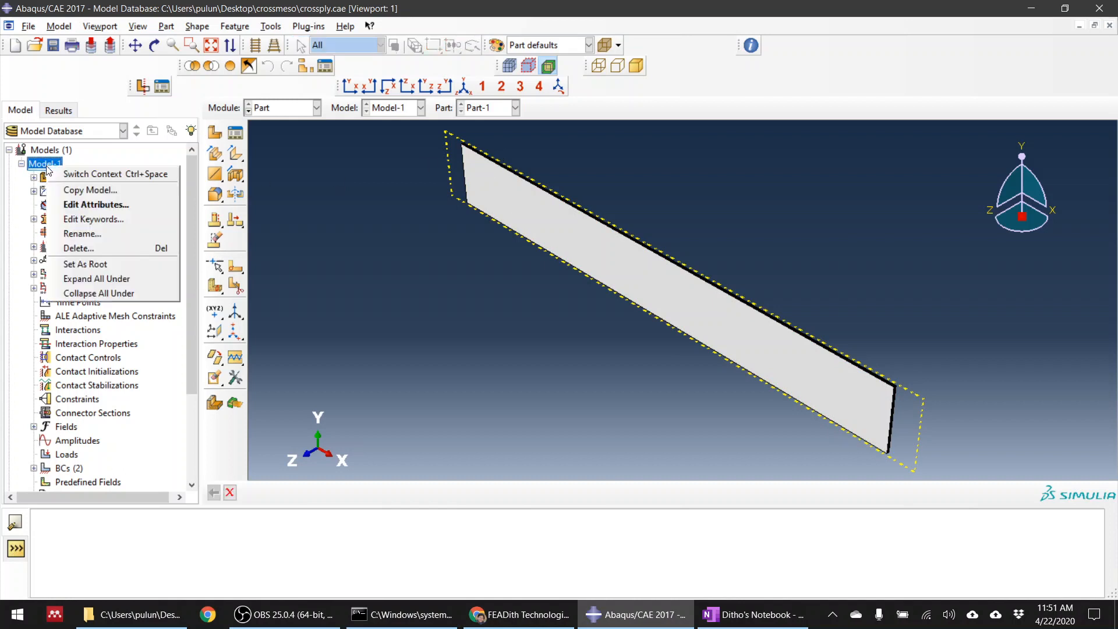
pyautogui.click(80, 190)
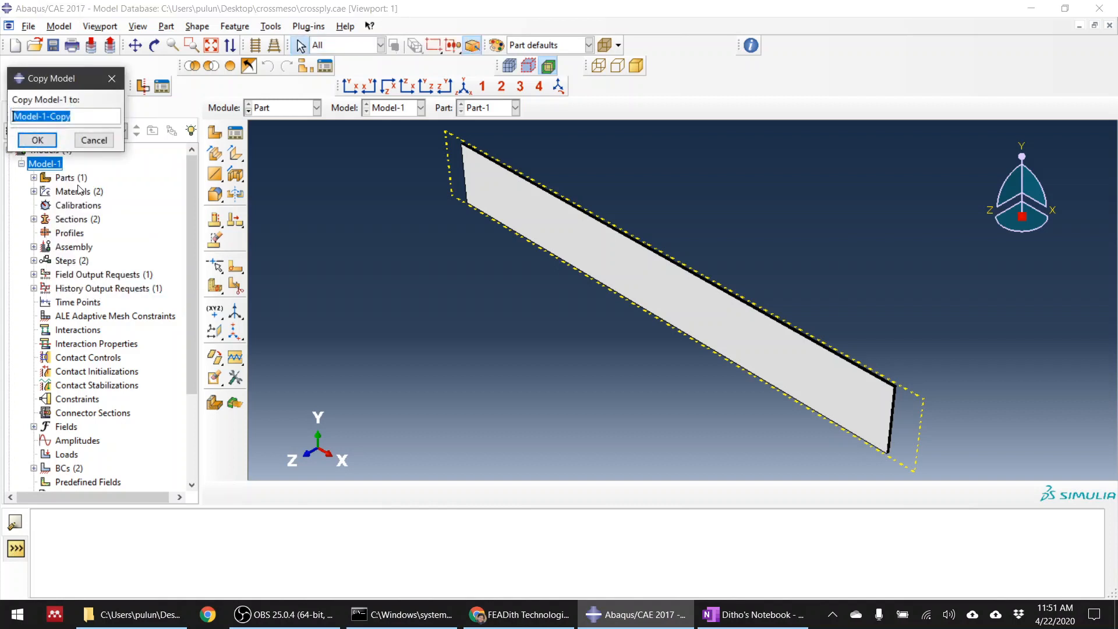
pyautogui.moveTo(71, 116); pyautogui.dragTo(48, 117)
pyautogui.write('cohesiv')
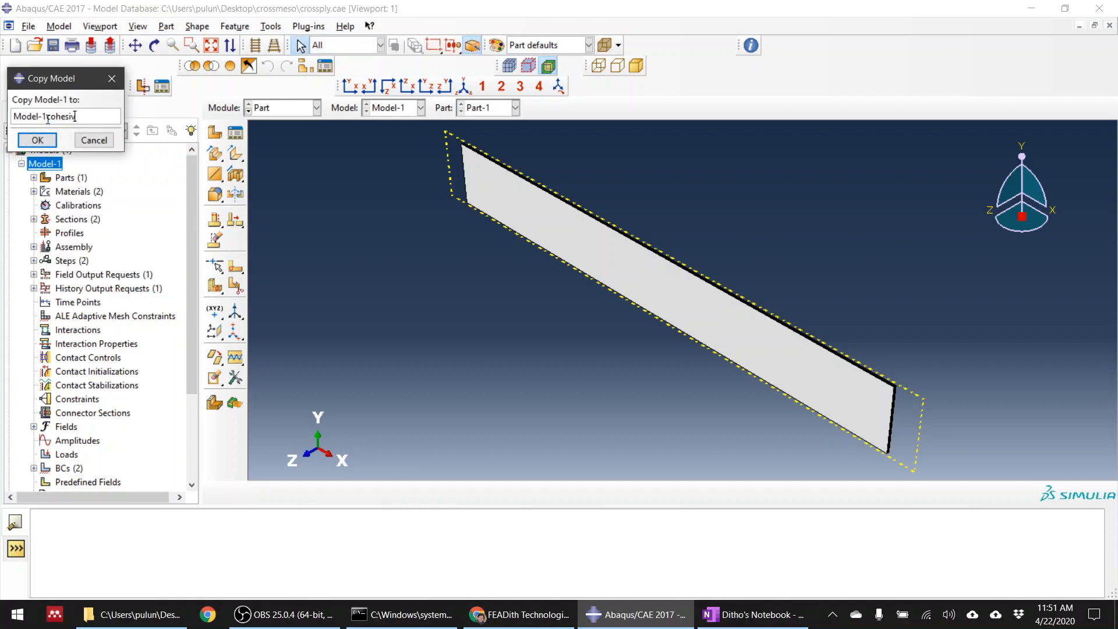
pyautogui.write('esurface')
pyautogui.click(32, 140)
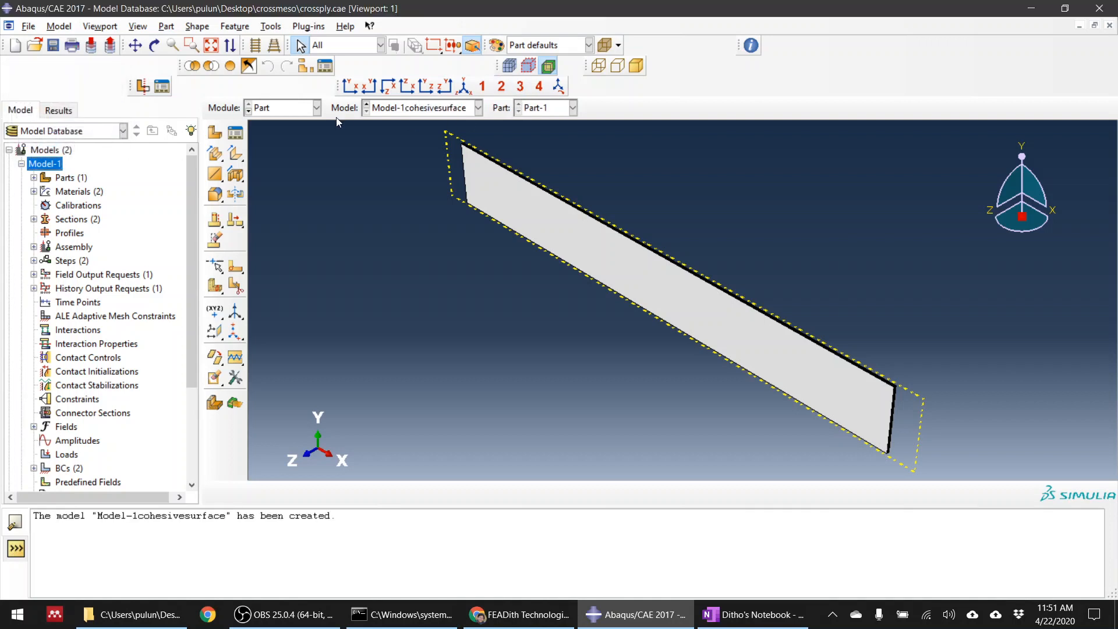
# Switch the current model to the original Model-1 and back to Model-1cohesivesurface.
pyautogui.click(425, 108)
pyautogui.click(424, 124)
pyautogui.click(425, 111)
pyautogui.click(427, 138)
# Delete all features of Part-1 in Model-1cohesivesurface, from the solid extrusion through the last cell partition.
pyautogui.click(21, 163)
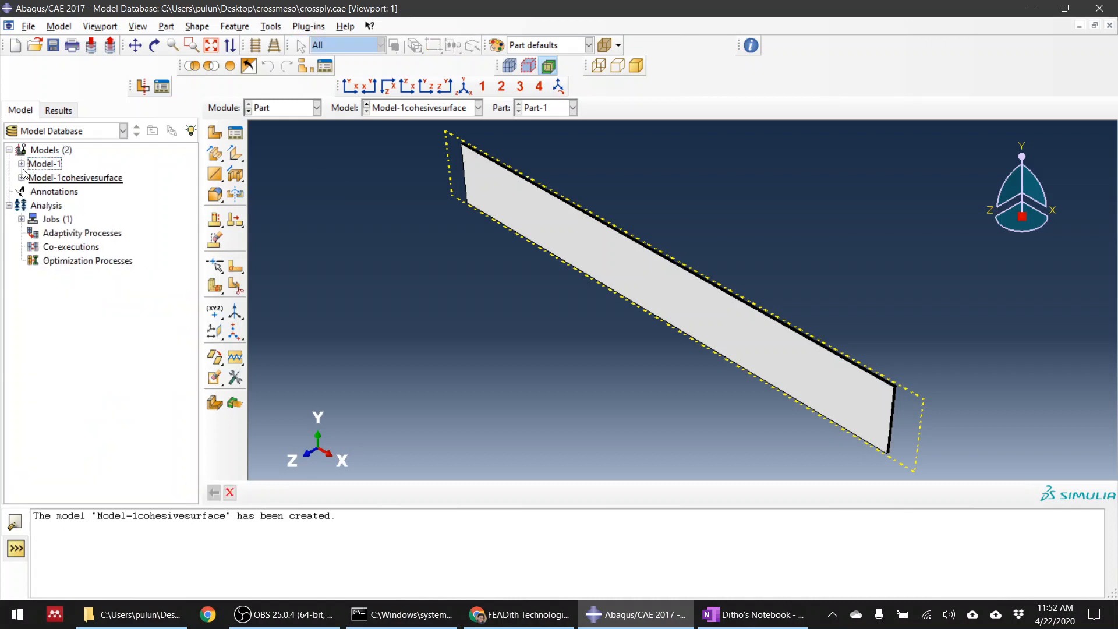
pyautogui.click(21, 175)
pyautogui.click(34, 164)
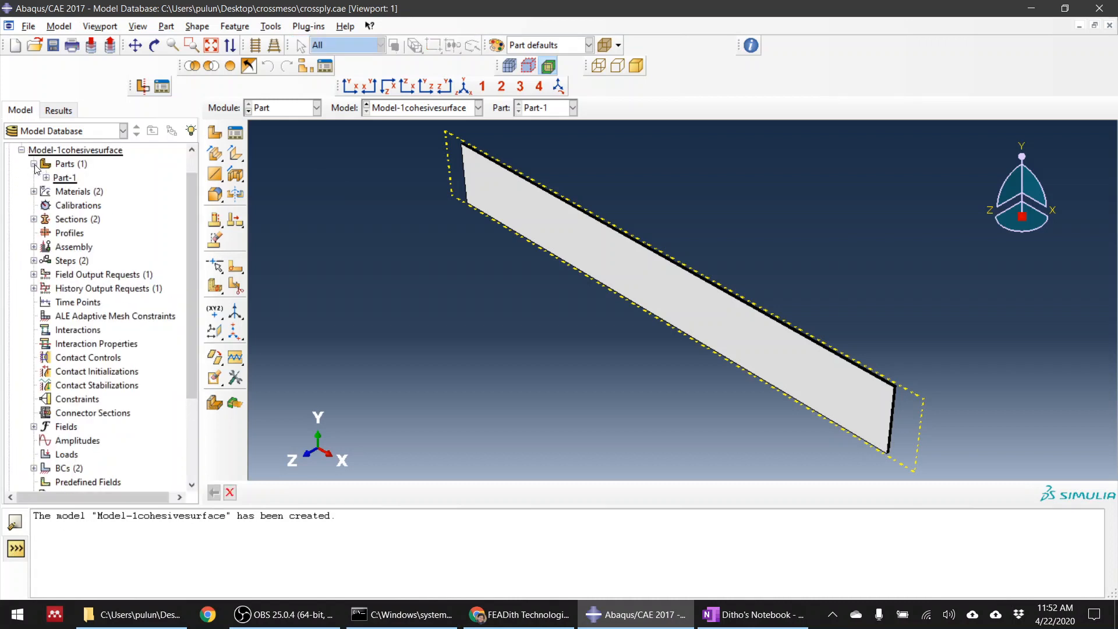
pyautogui.click(46, 178)
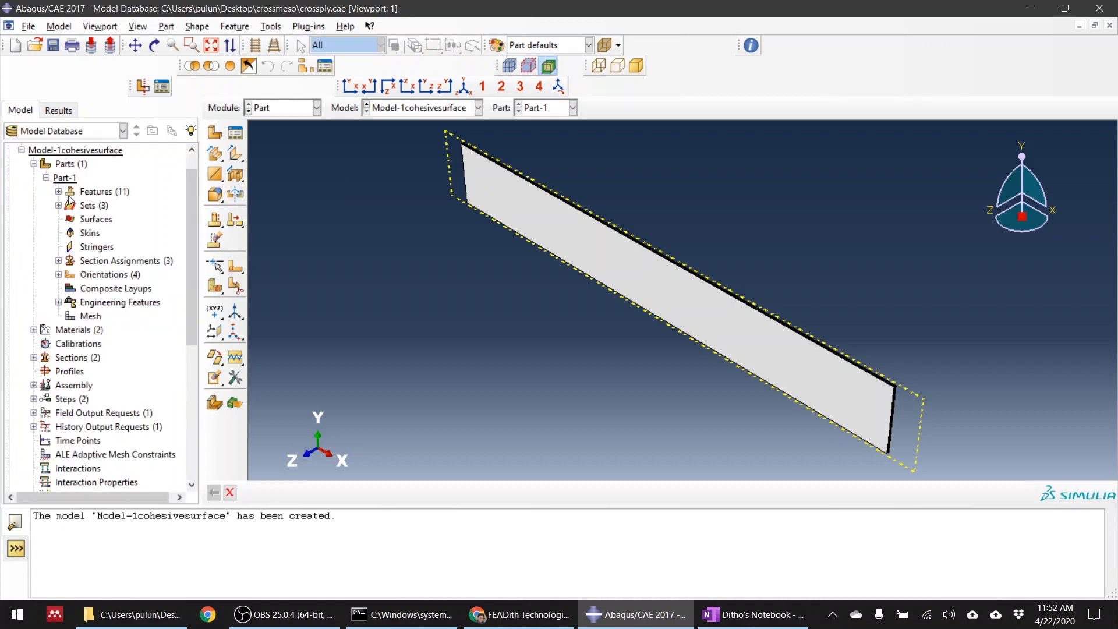
pyautogui.click(59, 192)
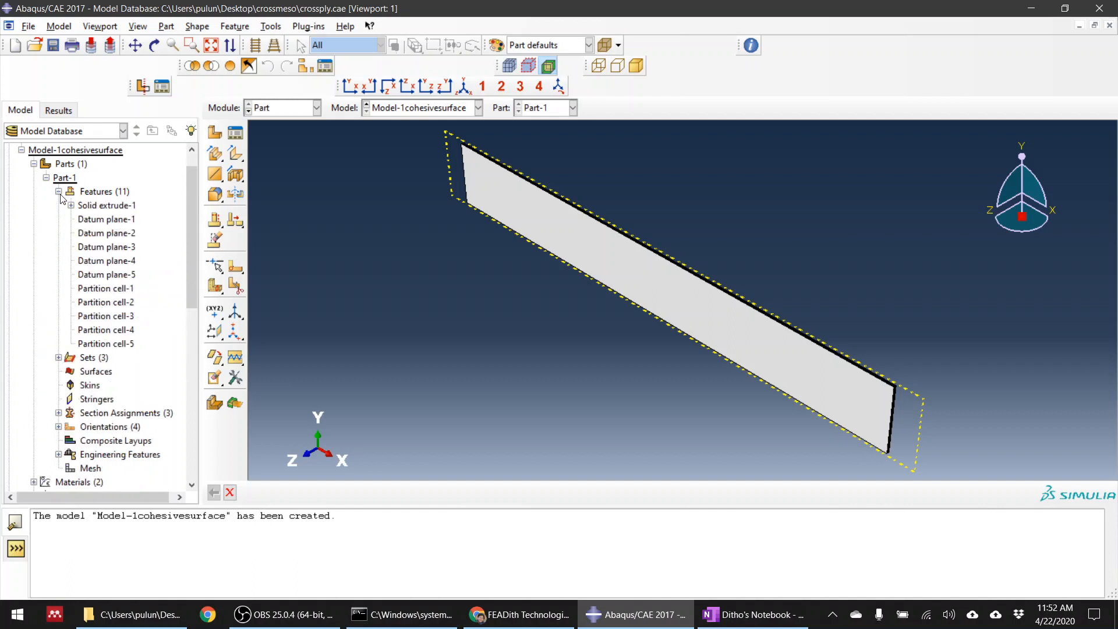
pyautogui.click(104, 206)
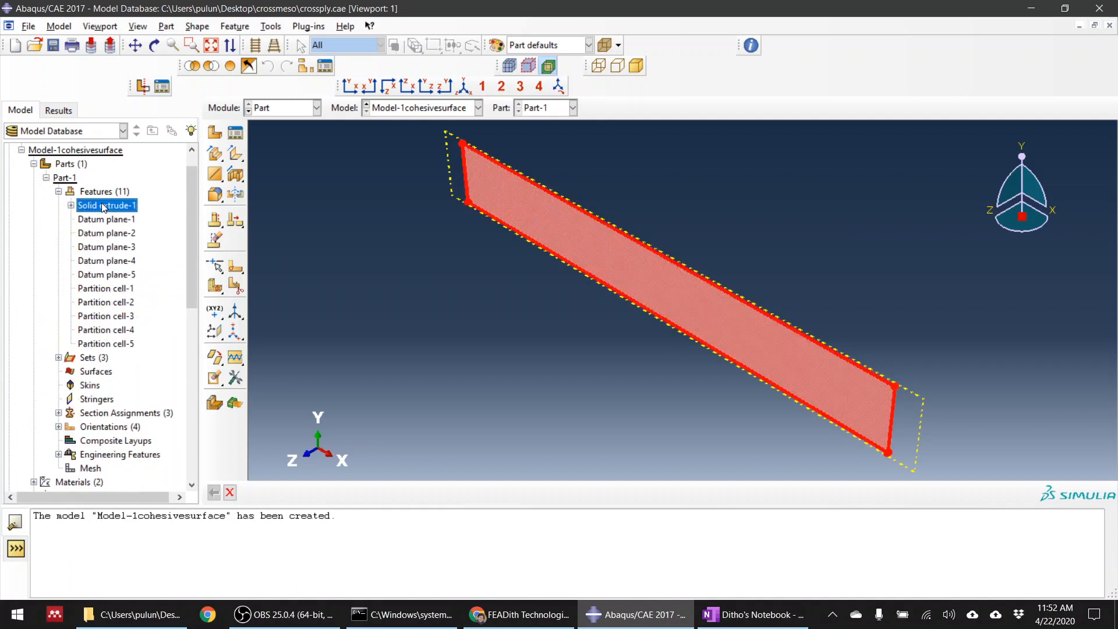
pyautogui.keyDown('shift'); pyautogui.click(114, 345); pyautogui.keyUp('shift')
pyautogui.rightClick(114, 345)
pyautogui.click(139, 353)
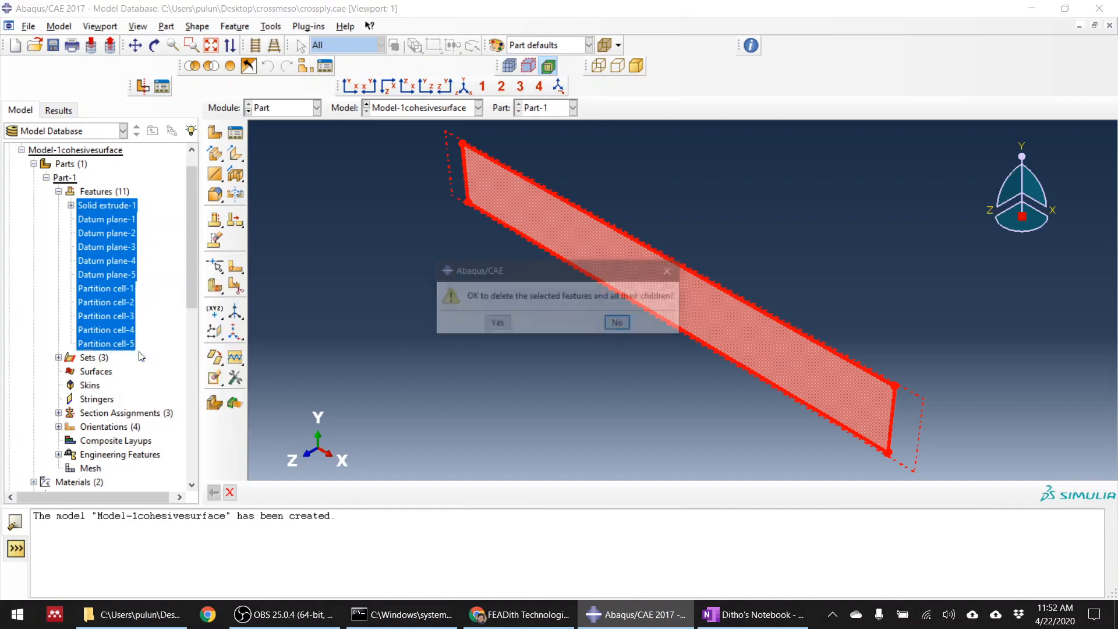
pyautogui.click(490, 321)
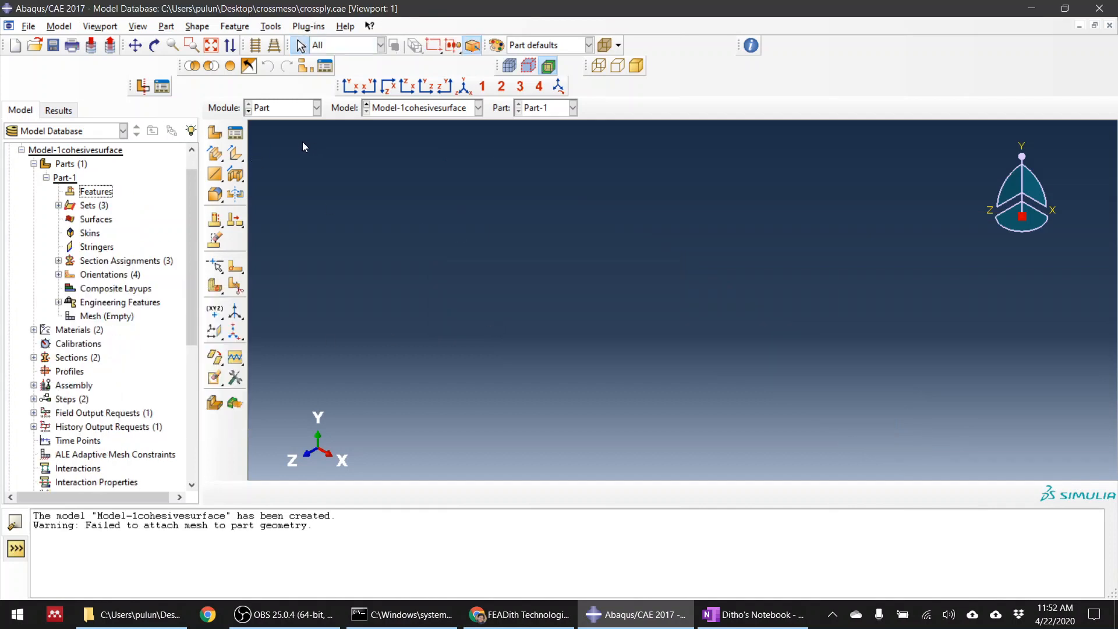
# Delete Part-1 from Model-1cohesivesurface.
pyautogui.click(213, 134)
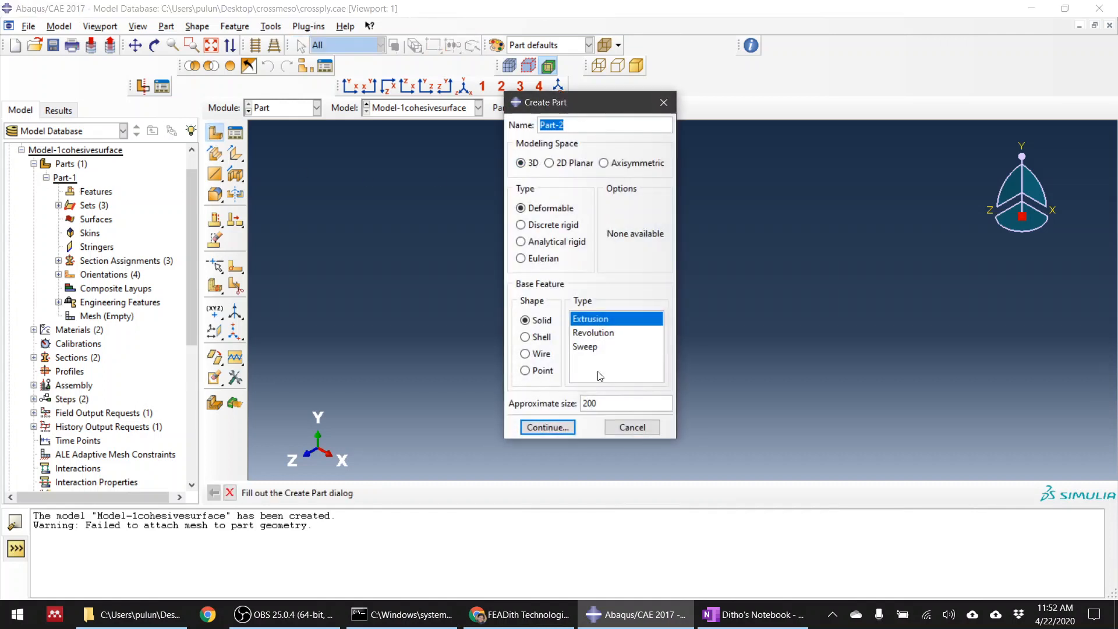
pyautogui.click(631, 427)
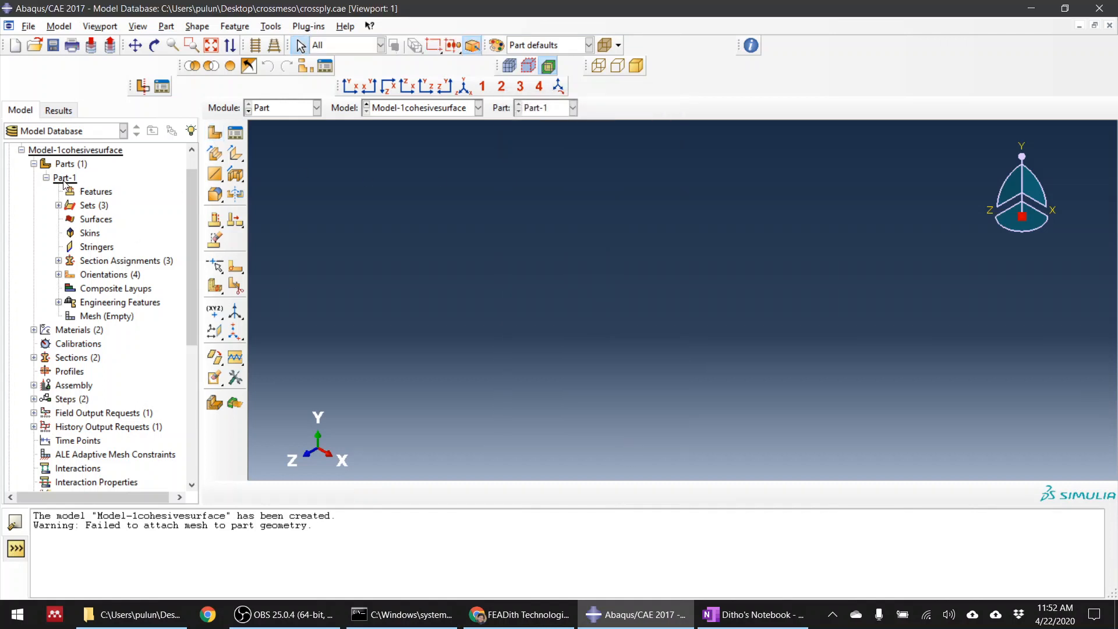
pyautogui.rightClick(65, 179)
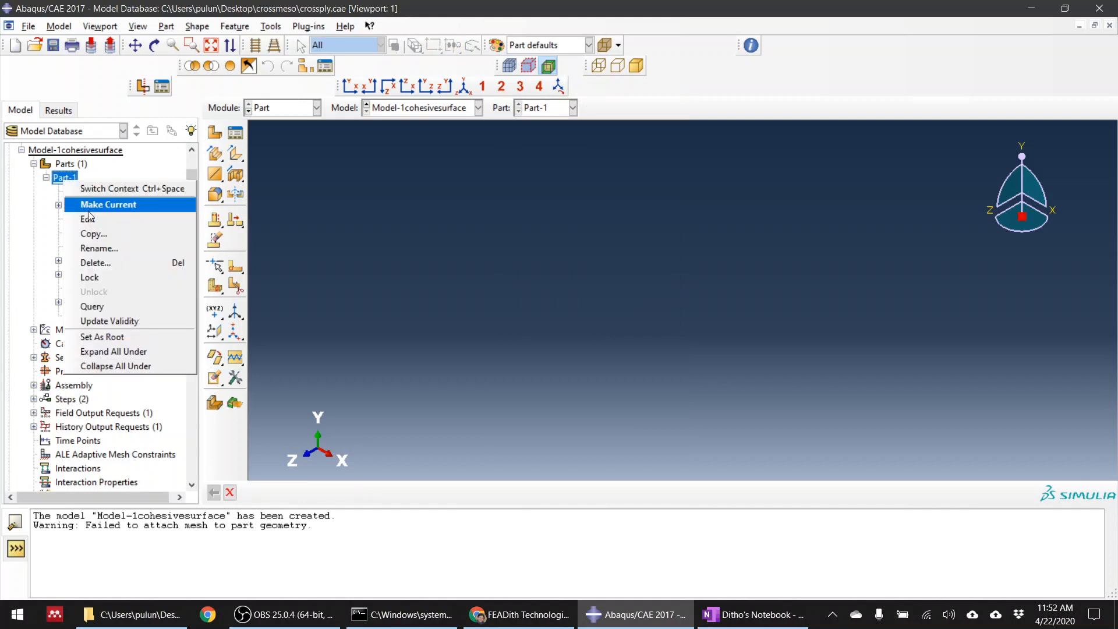
pyautogui.click(102, 262)
pyautogui.click(531, 323)
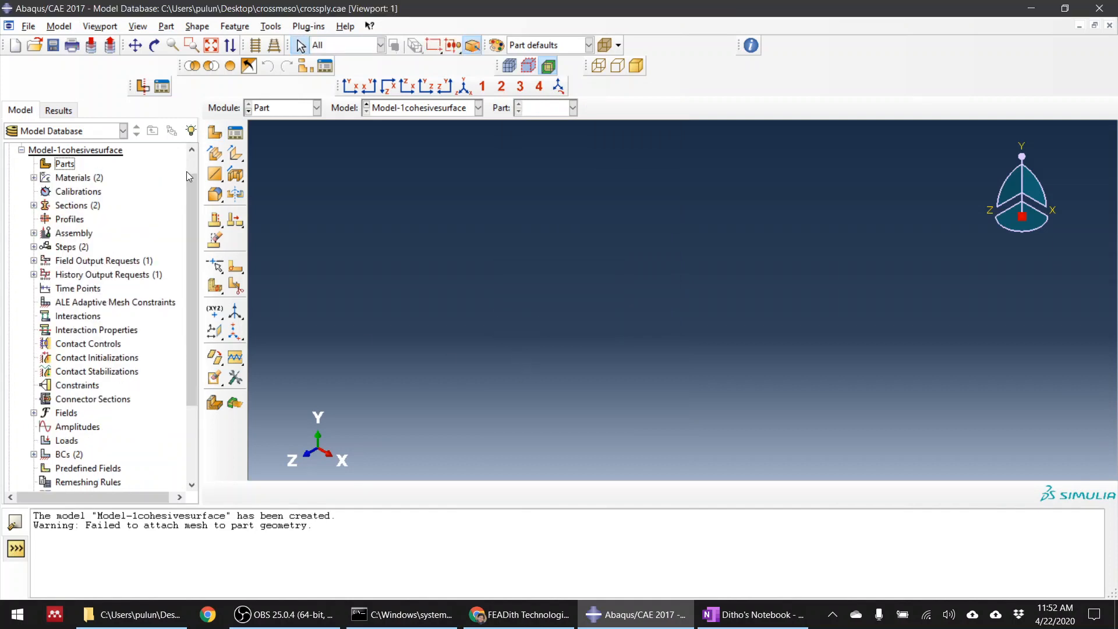
# Start a new 3D deformable part with a solid extrusion base feature and an approximate size of 200.
pyautogui.click(215, 133)
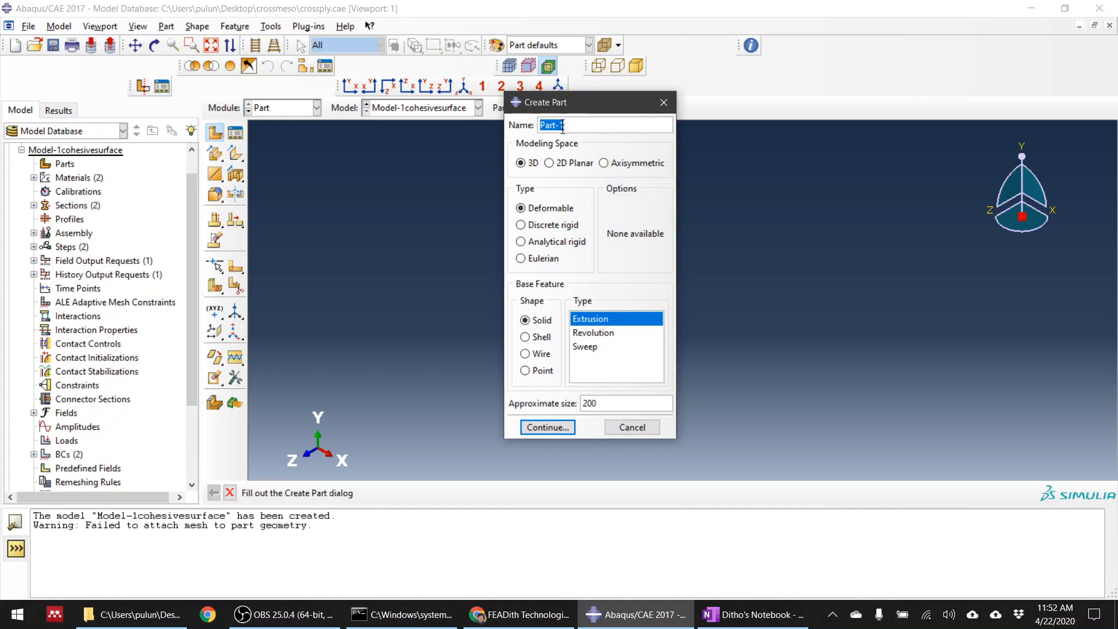
pyautogui.click(576, 126)
pyautogui.click(558, 429)
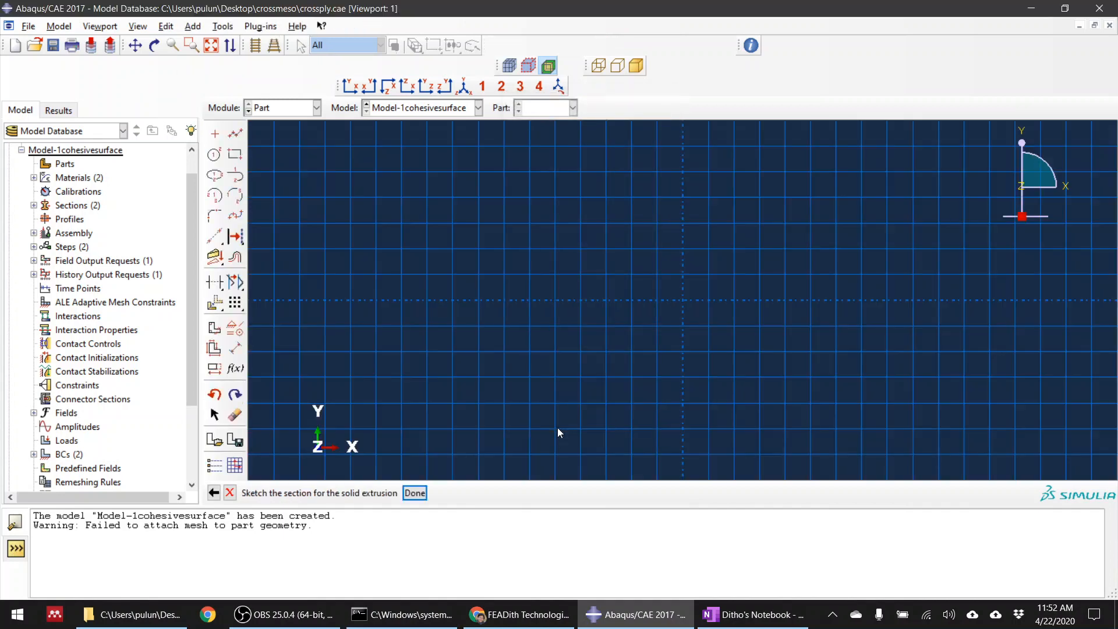
# Sketch a rectangle from 0,0 to 100,25 as the extrusion section and finish the sketch.
pyautogui.click(235, 155)
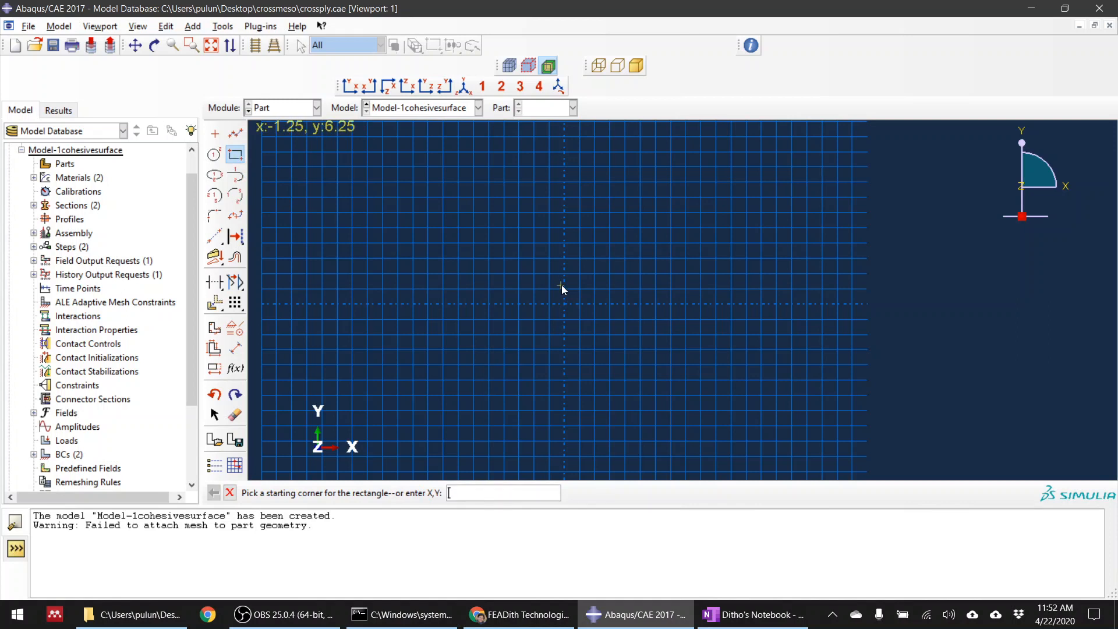
pyautogui.write('0,0')
pyautogui.press('Return')
pyautogui.write('20')
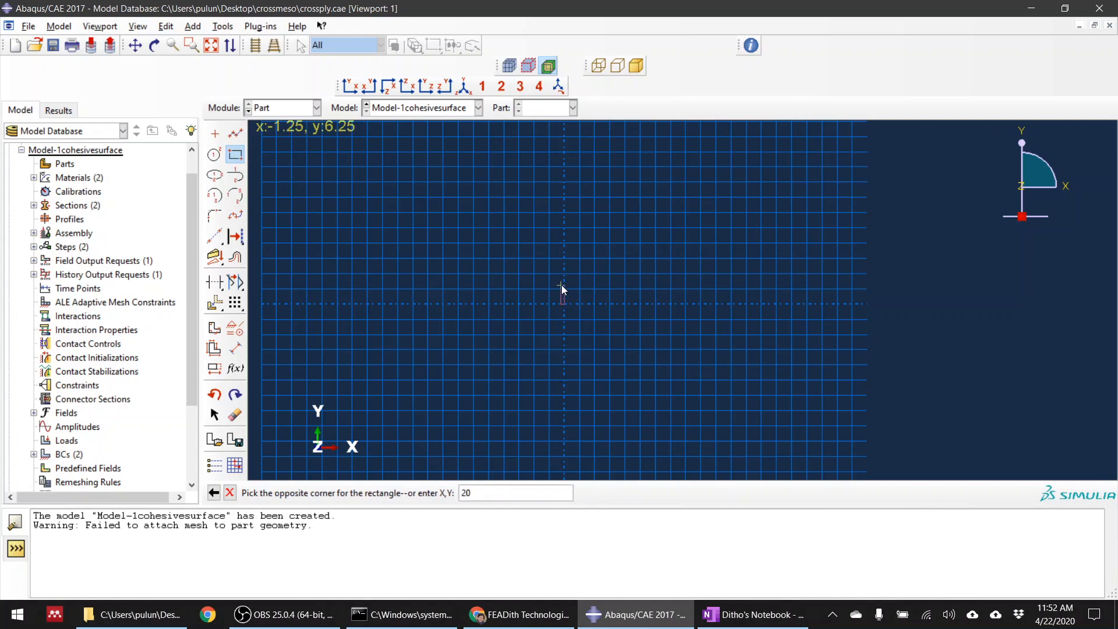
pyautogui.press('BackSpace')
pyautogui.press('BackSpace')
pyautogui.write('100,25')
pyautogui.press('Return')
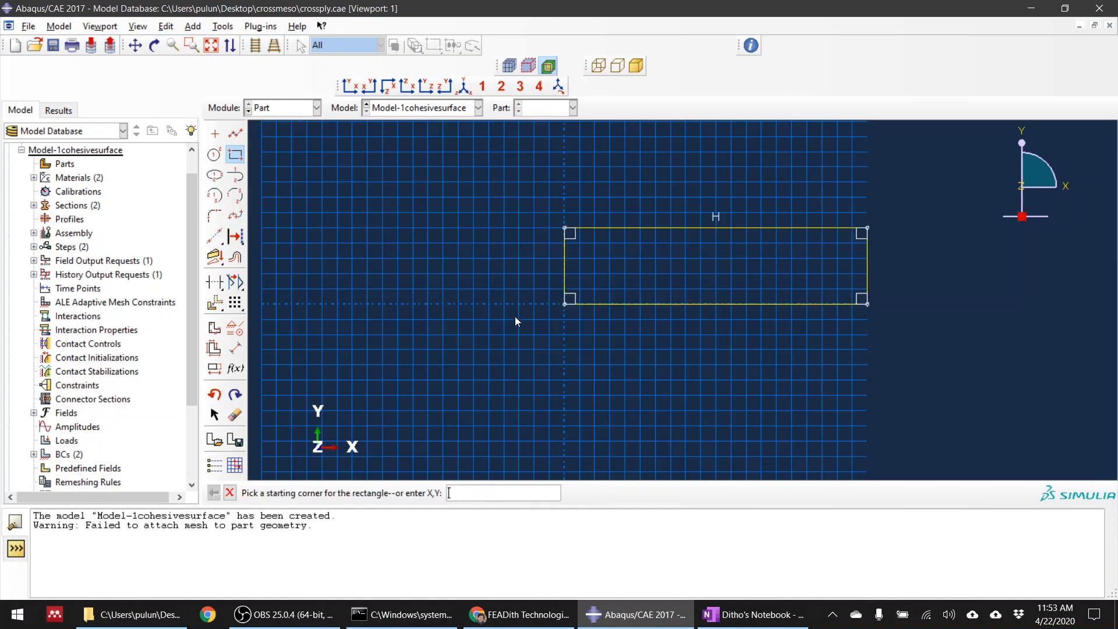
pyautogui.click(230, 493)
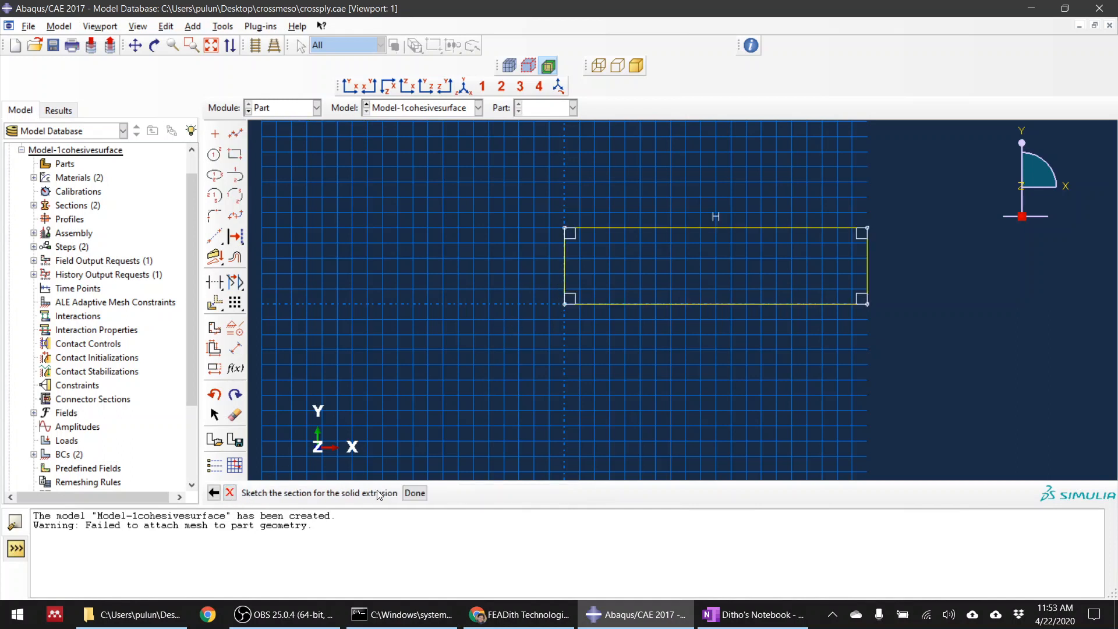
pyautogui.click(415, 494)
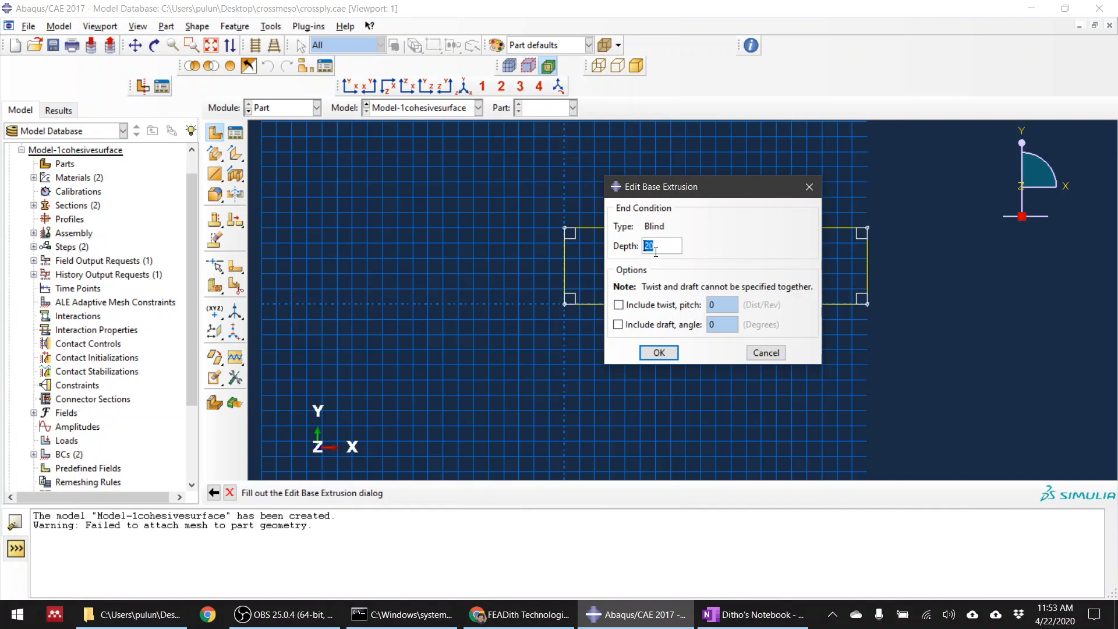
# Extrude the rectangular section to a depth of 0.25 and inspect the resulting thin plate.
pyautogui.write('0.25')
pyautogui.click(658, 353)
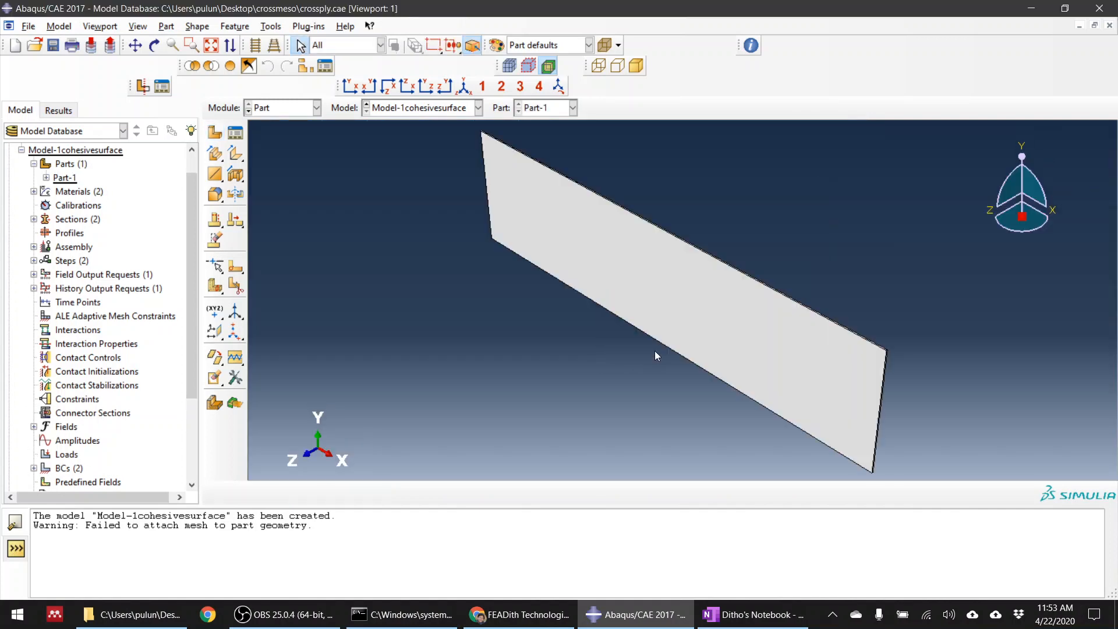
pyautogui.keyDown('ctrl'); pyautogui.keyDown('alt'); pyautogui.moveTo(673, 250); pyautogui.dragTo(500, 140); pyautogui.keyUp('alt'); pyautogui.keyUp('ctrl')
pyautogui.scroll(4, 523, 194)
pyautogui.scroll(-6, 522, 194)
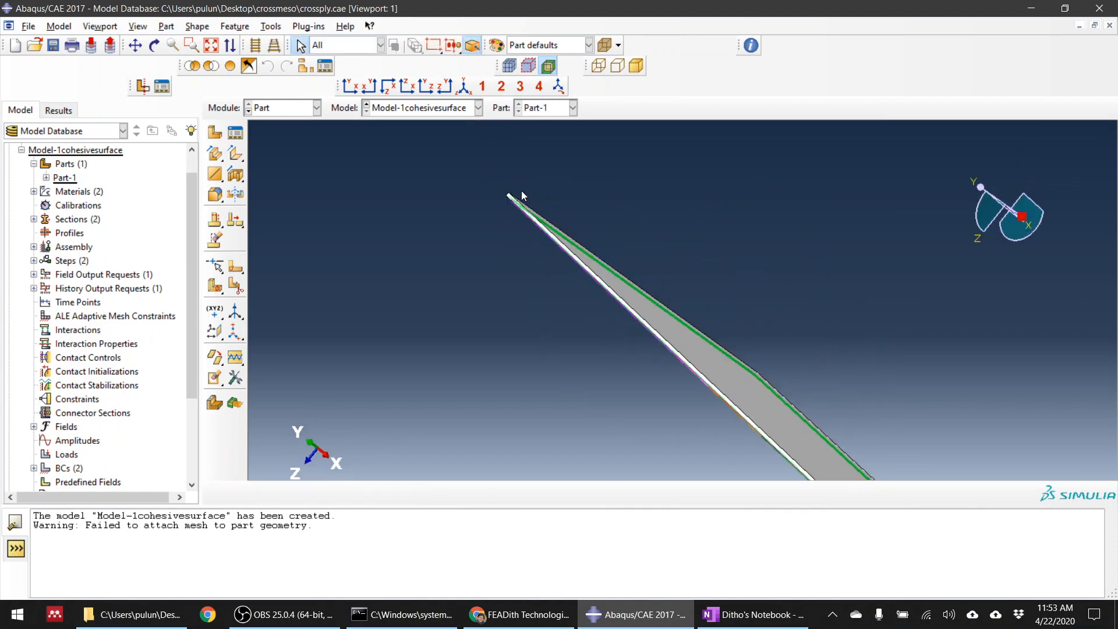
pyautogui.scroll(5, 282, 153)
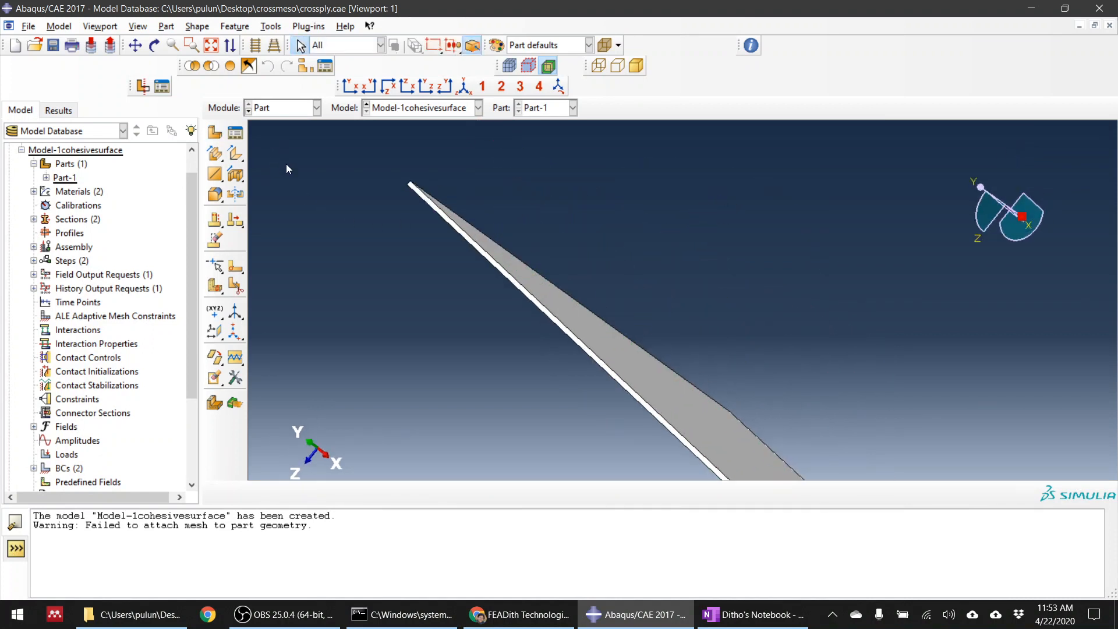
pyautogui.scroll(3, 348, 190)
pyautogui.scroll(-3, 463, 326)
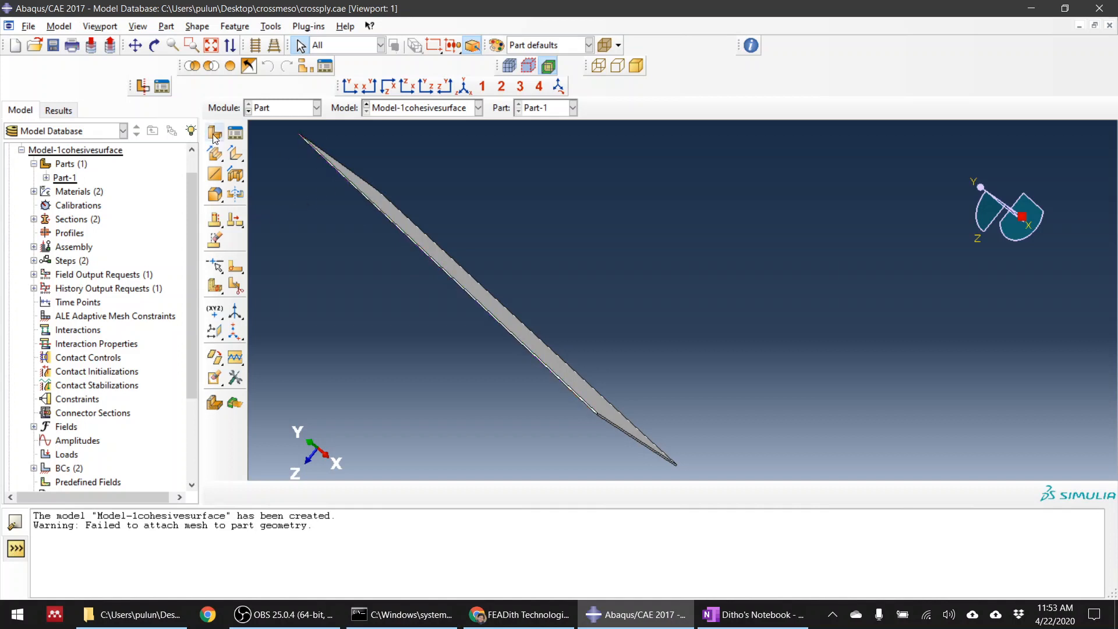
# Copy Part-1 to a new part named Part-1-90.
pyautogui.click(47, 179)
pyautogui.click(59, 192)
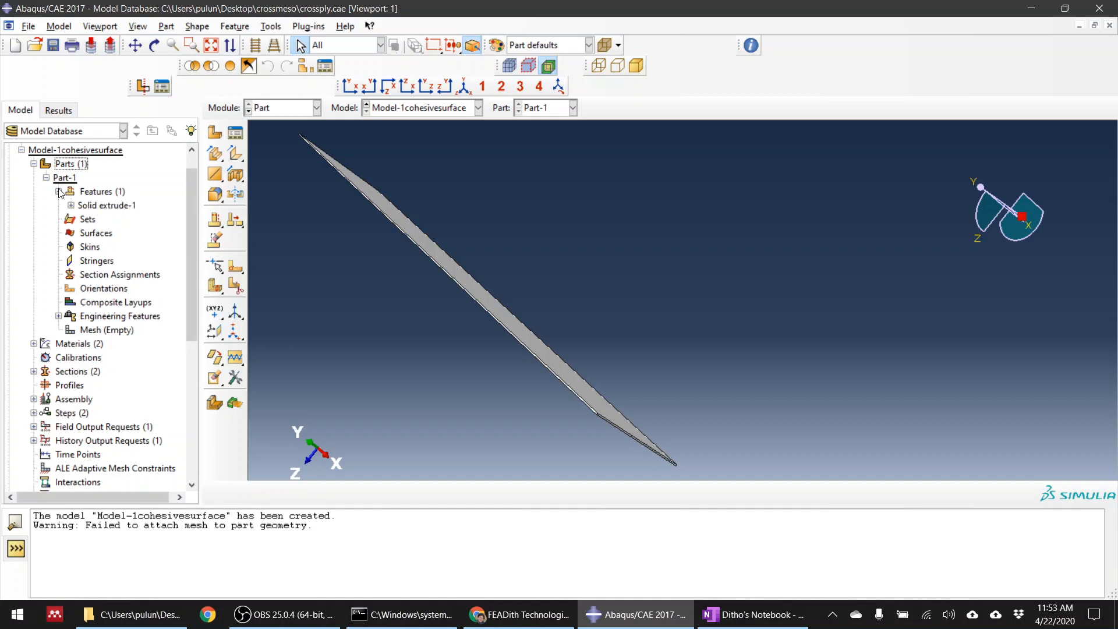
pyautogui.rightClick(62, 177)
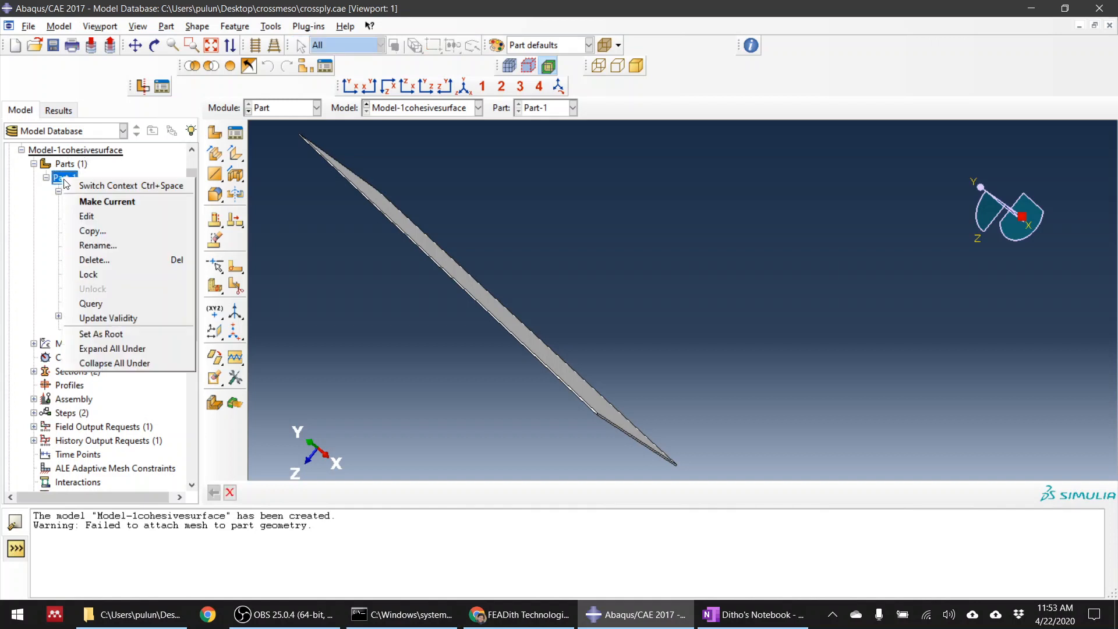
pyautogui.click(99, 236)
pyautogui.moveTo(62, 138); pyautogui.dragTo(33, 143)
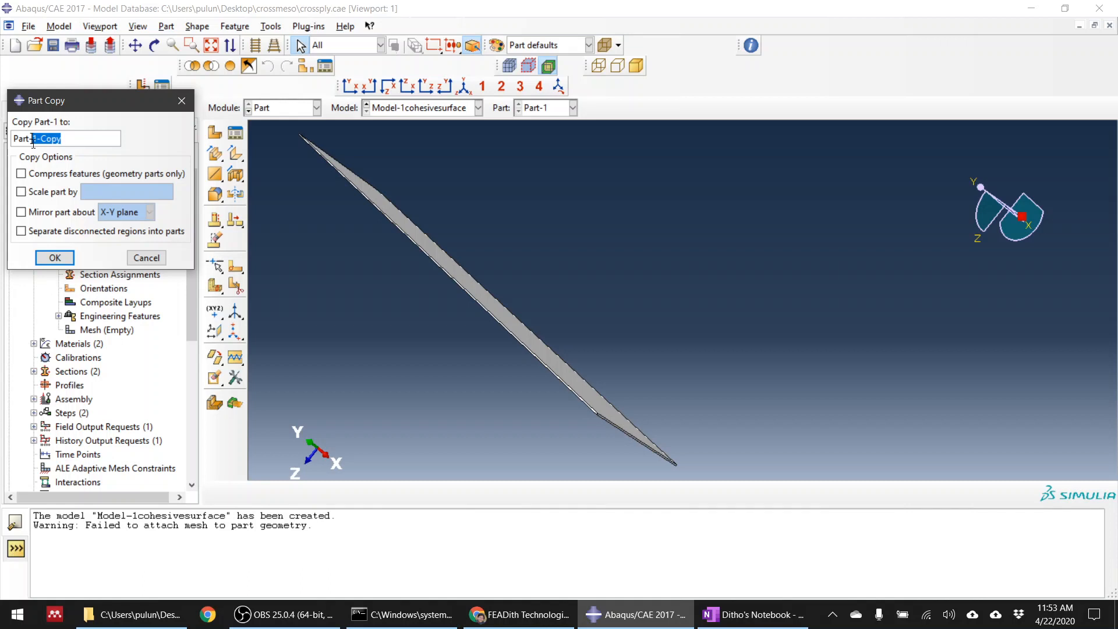
pyautogui.tripleClick(43, 141)
pyautogui.moveTo(70, 138); pyautogui.dragTo(44, 141)
pyautogui.write('90')
pyautogui.click(55, 257)
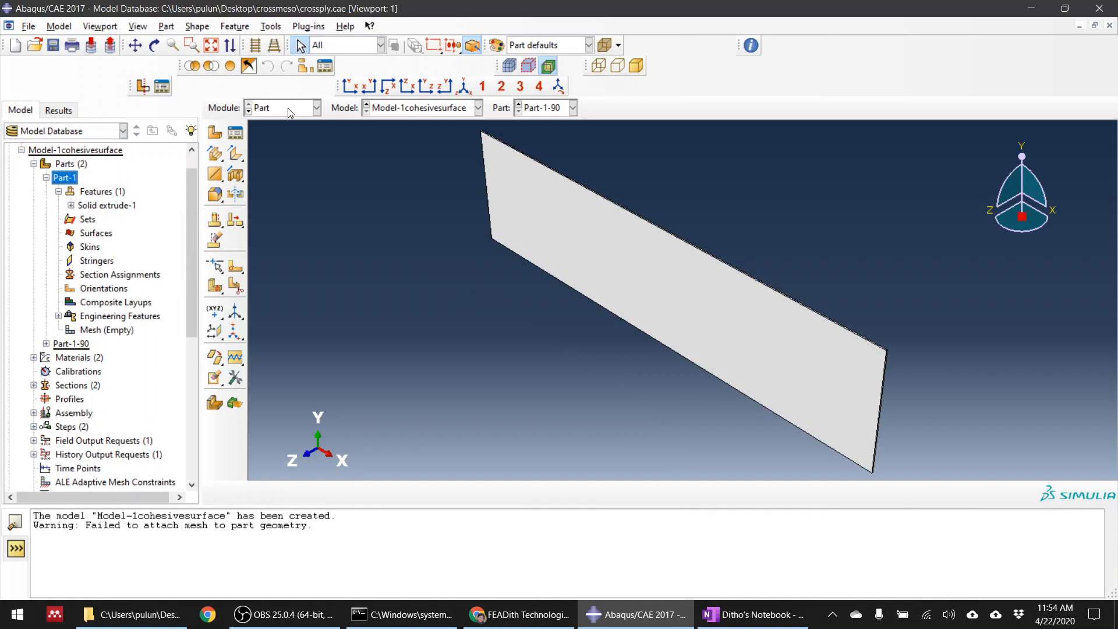
# Display Part-1 and Part-1-90 in turn and examine the geometry of both plates.
pyautogui.click(290, 112)
pyautogui.click(534, 128)
pyautogui.click(545, 107)
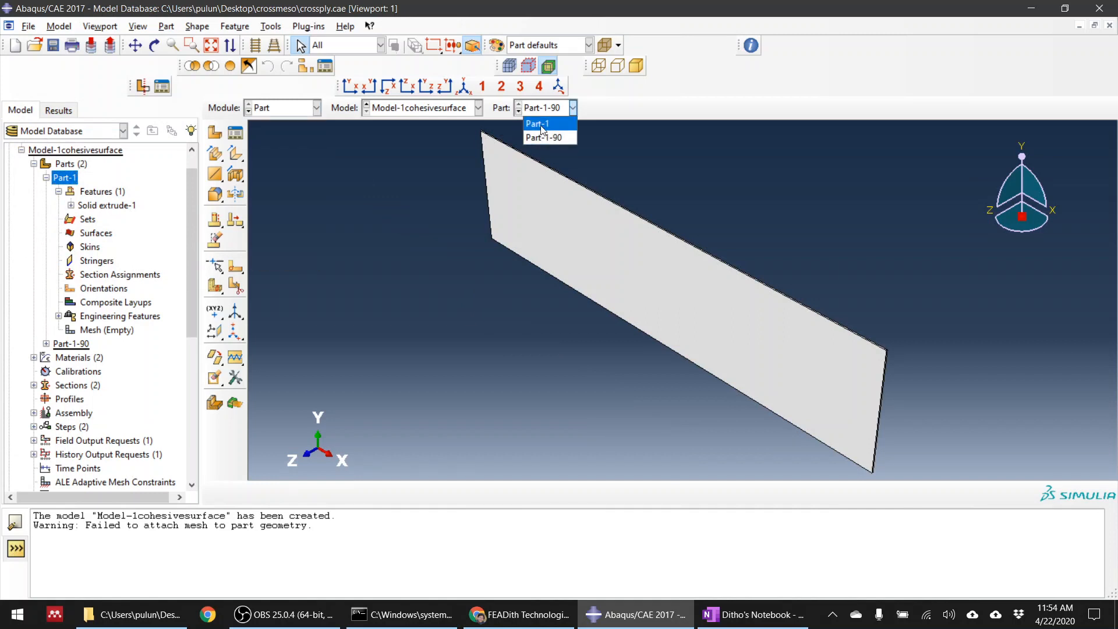
pyautogui.click(542, 125)
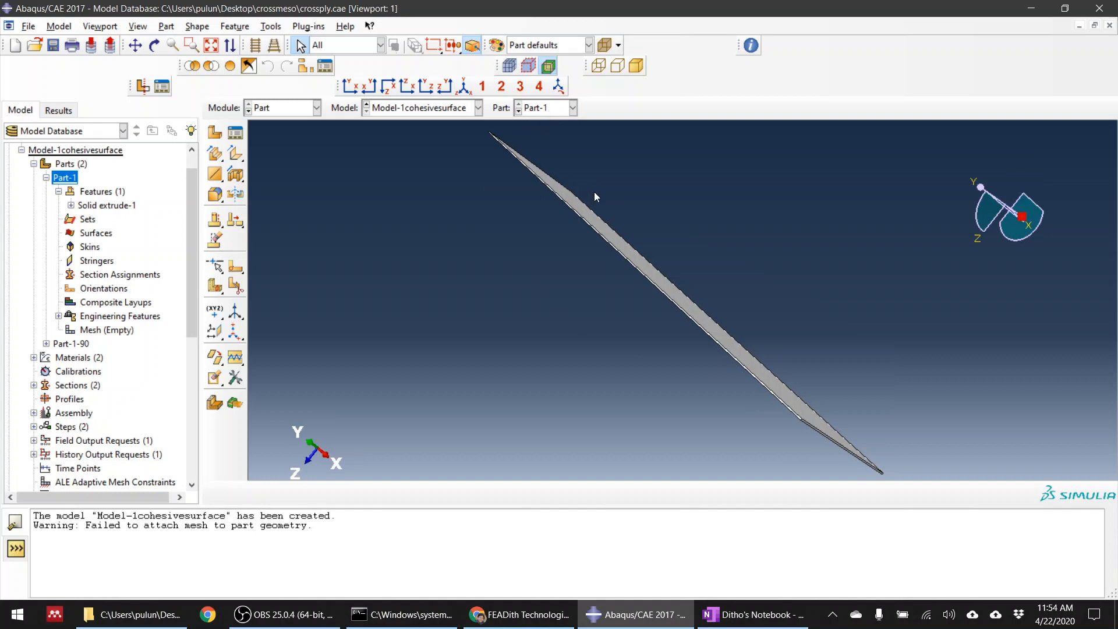
pyautogui.keyDown('ctrl'); pyautogui.keyDown('alt'); pyautogui.moveTo(594, 197); pyautogui.dragTo(677, 335); pyautogui.keyUp('alt'); pyautogui.keyUp('ctrl')
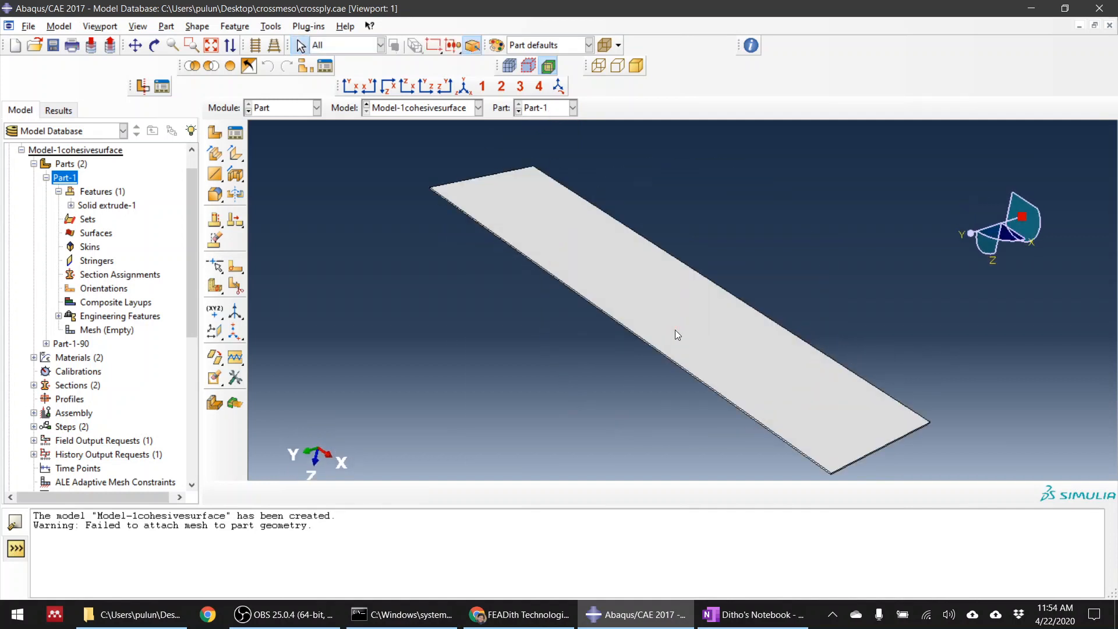
pyautogui.click(562, 110)
pyautogui.click(555, 140)
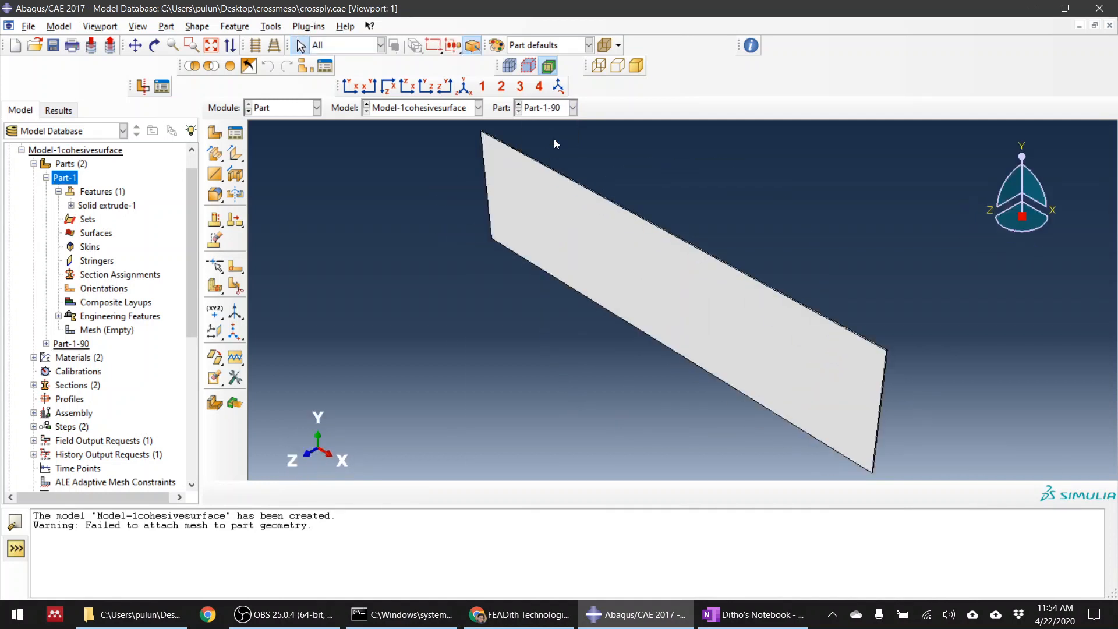
pyautogui.keyDown('ctrl'); pyautogui.keyDown('alt'); pyautogui.moveTo(598, 147); pyautogui.dragTo(609, 326); pyautogui.keyUp('alt'); pyautogui.keyUp('ctrl')
# Review the Material-1 and Material-2 definitions in the Property module and delete Material-2.
pyautogui.click(314, 110)
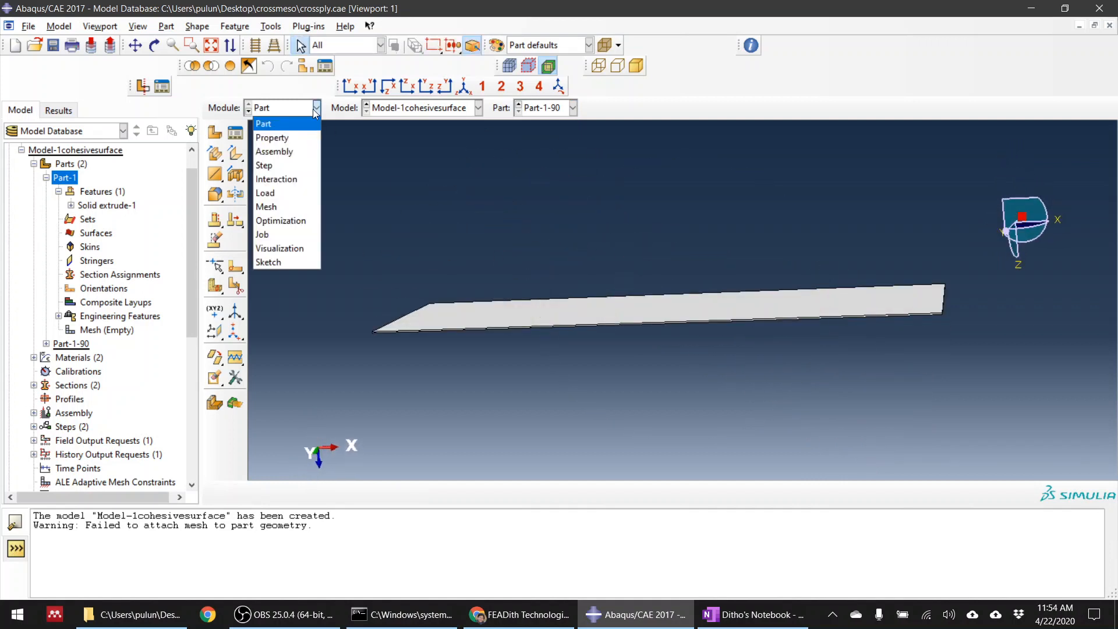
pyautogui.click(309, 142)
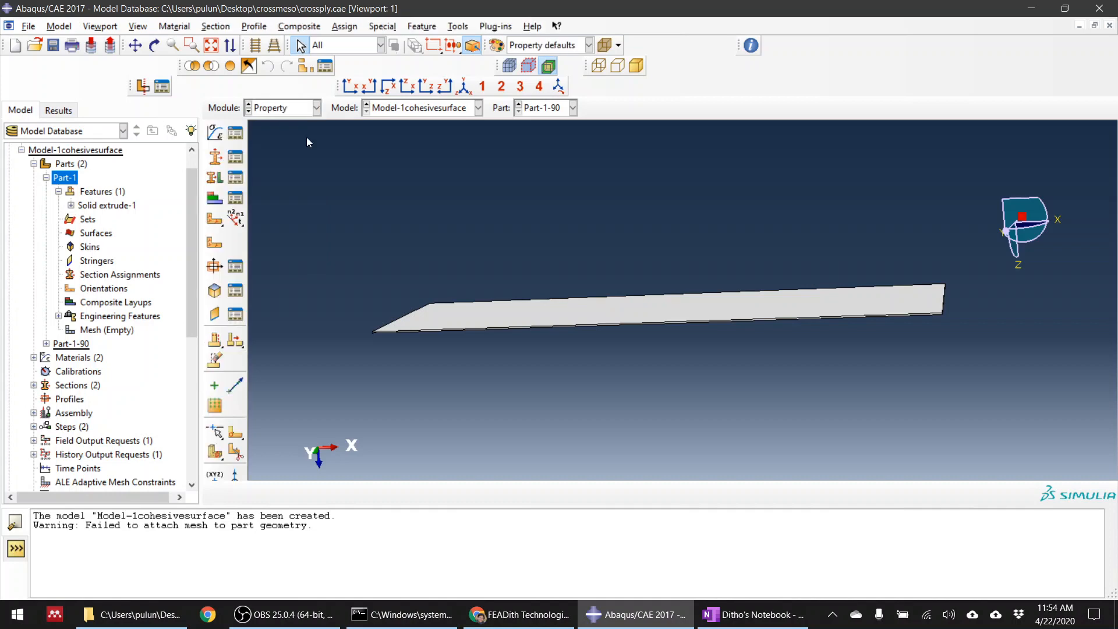
pyautogui.click(236, 133)
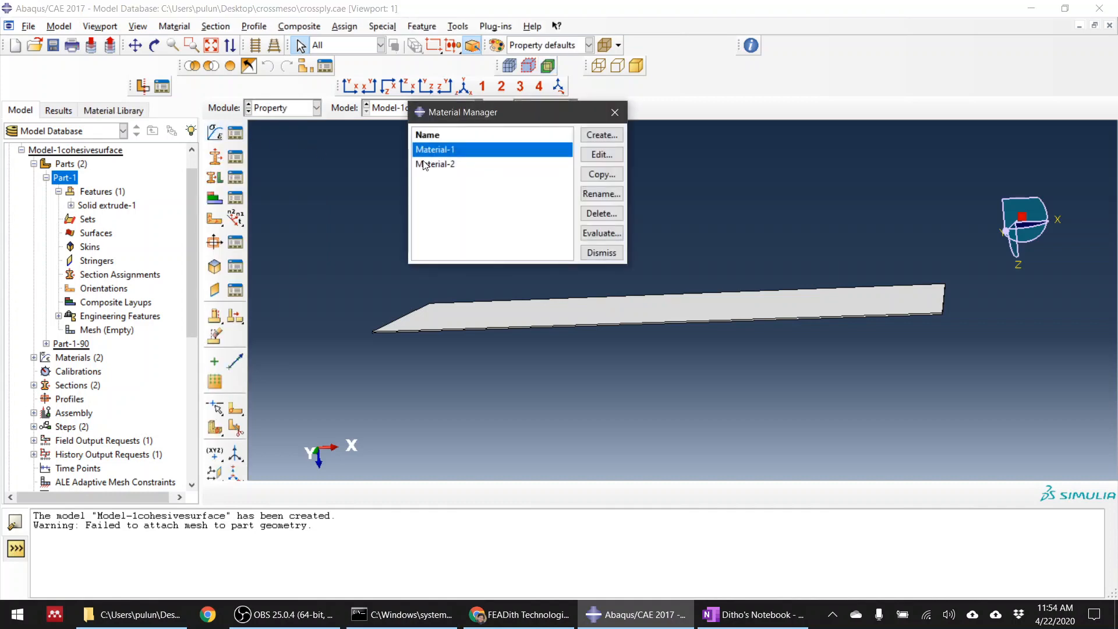
pyautogui.doubleClick(440, 151)
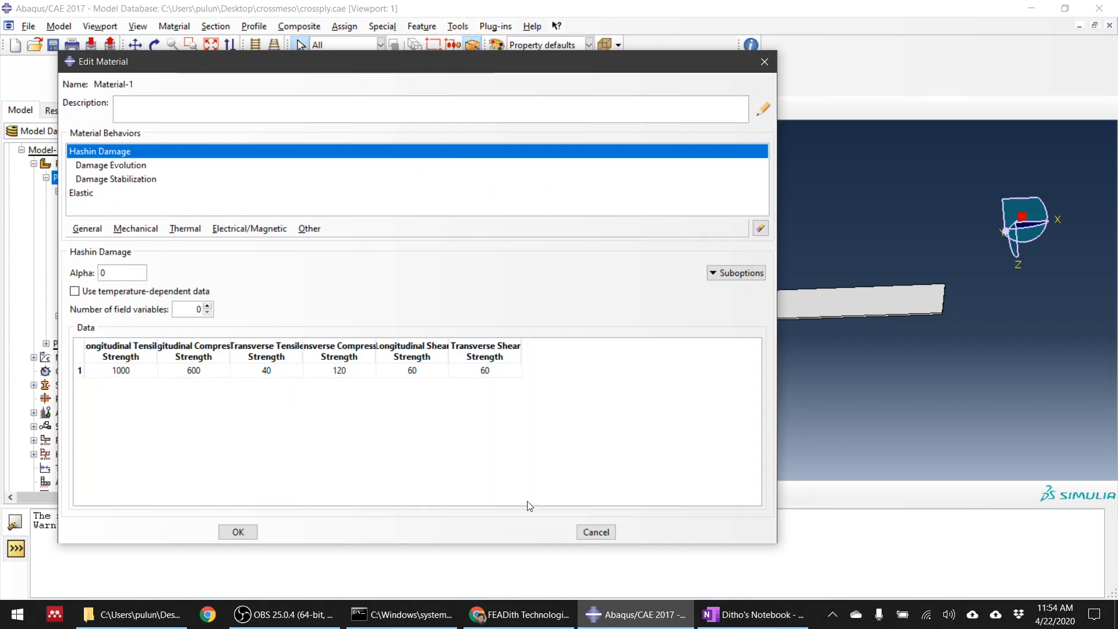
pyautogui.click(596, 532)
pyautogui.doubleClick(431, 164)
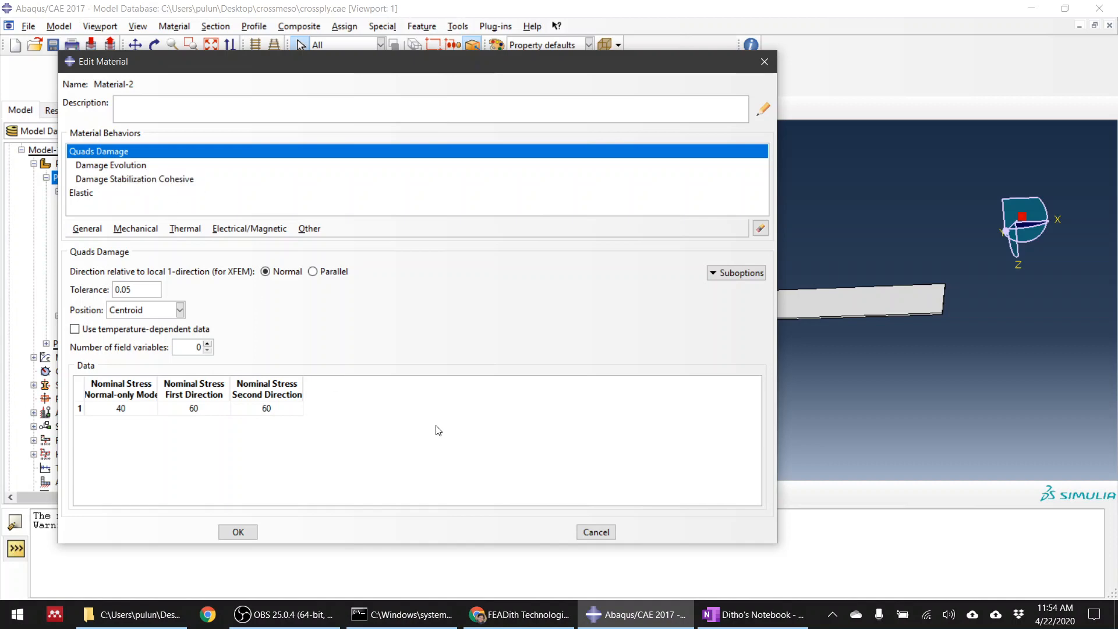
pyautogui.click(596, 532)
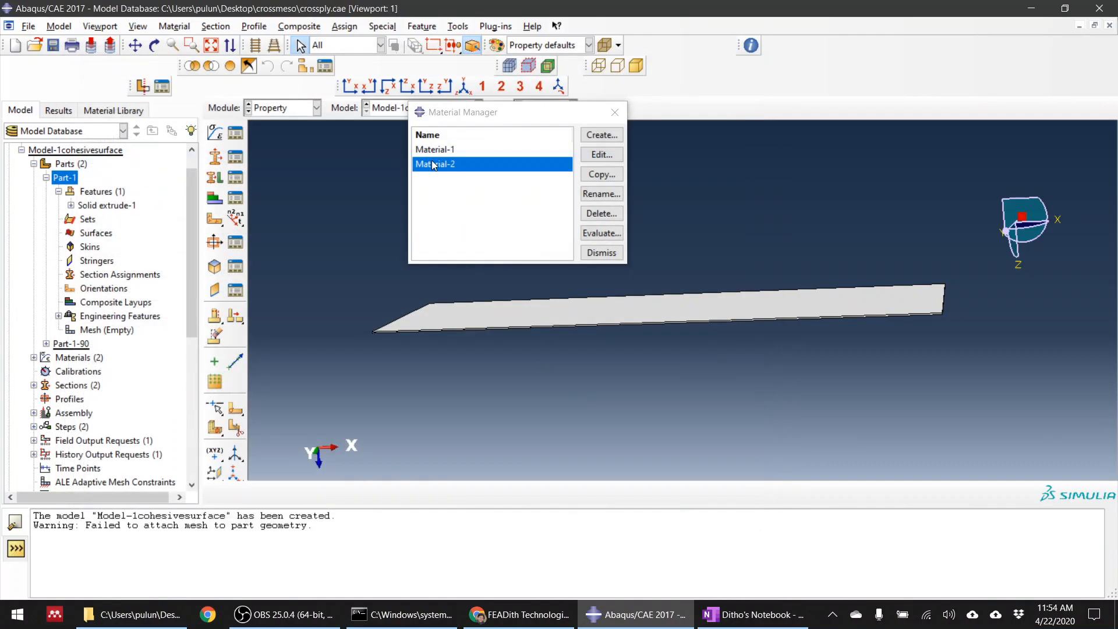
pyautogui.click(595, 213)
pyautogui.click(532, 323)
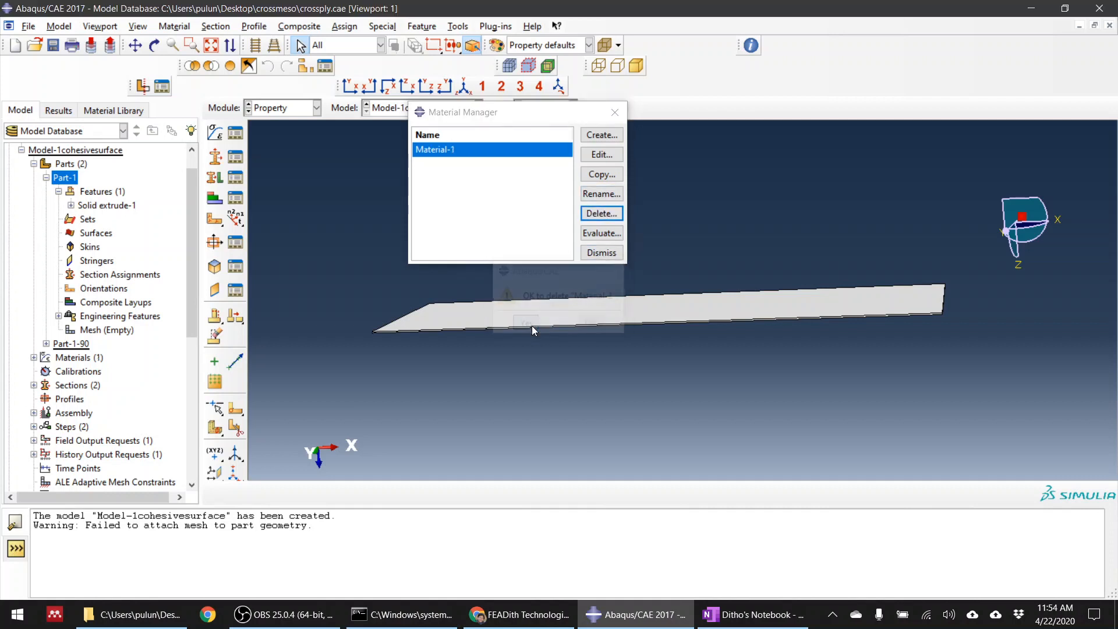
pyautogui.click(600, 253)
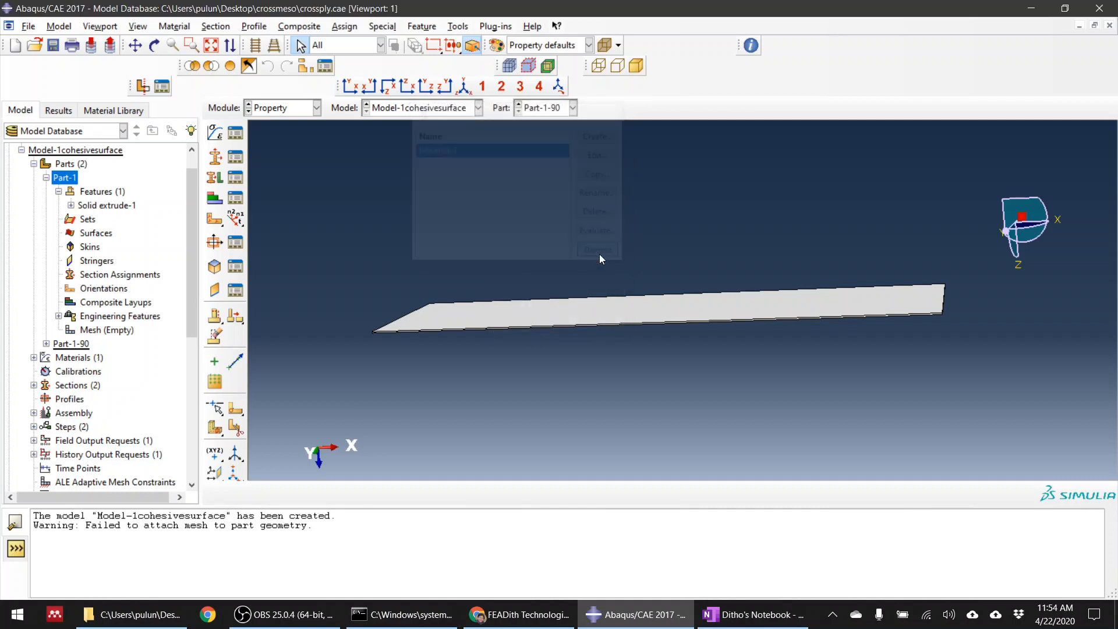
# Delete the cohesive section Section-2 and check the section assignments of Part-1-90.
pyautogui.click(234, 158)
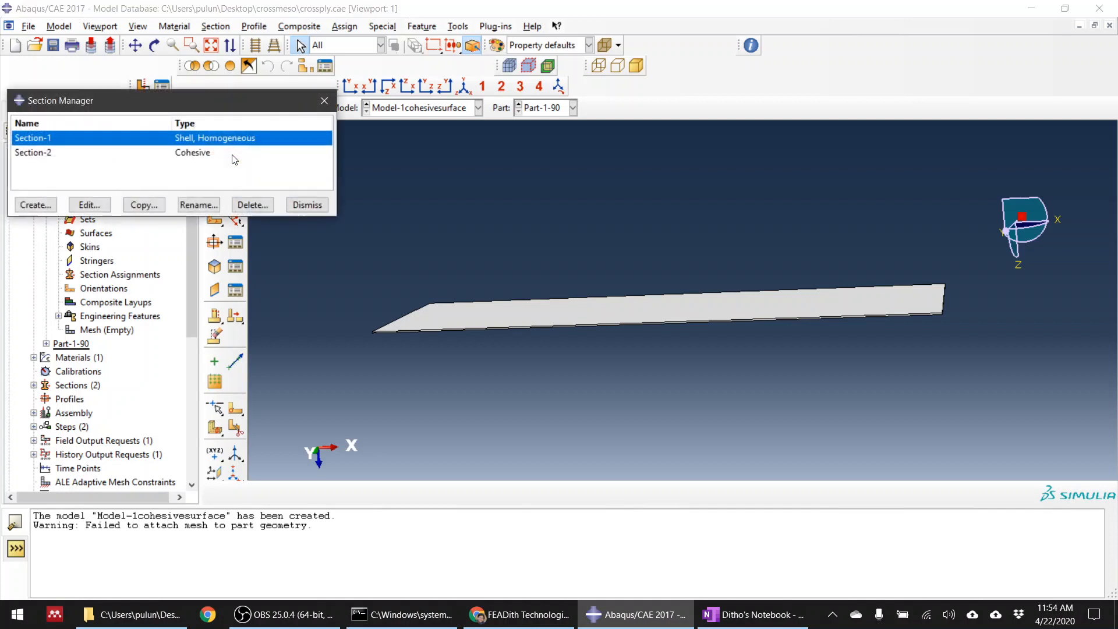
pyautogui.click(97, 156)
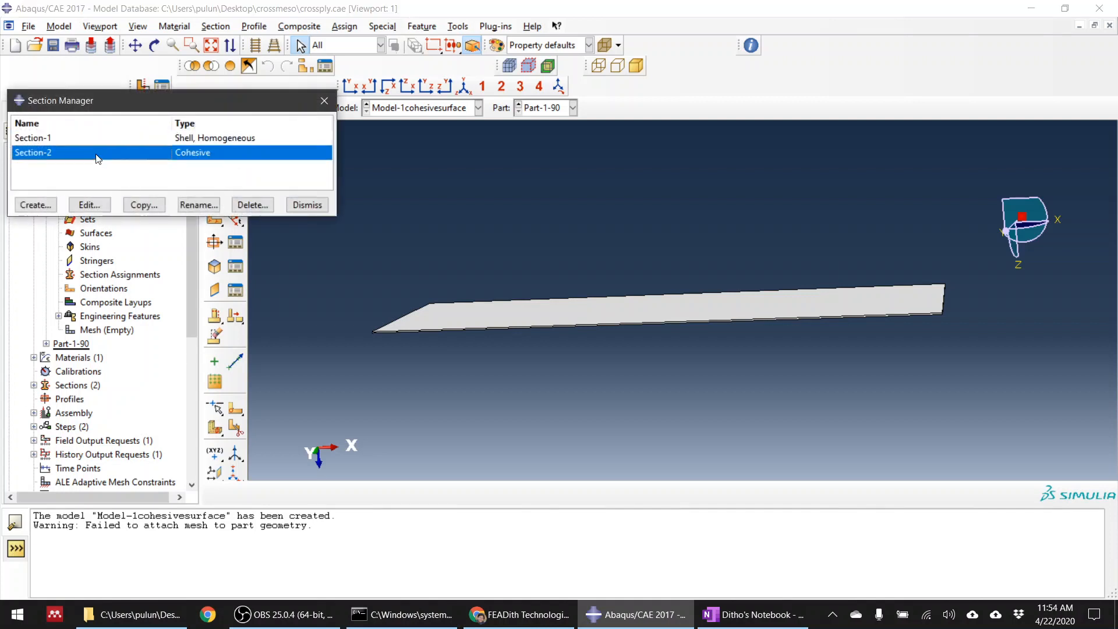
pyautogui.click(254, 205)
pyautogui.click(526, 328)
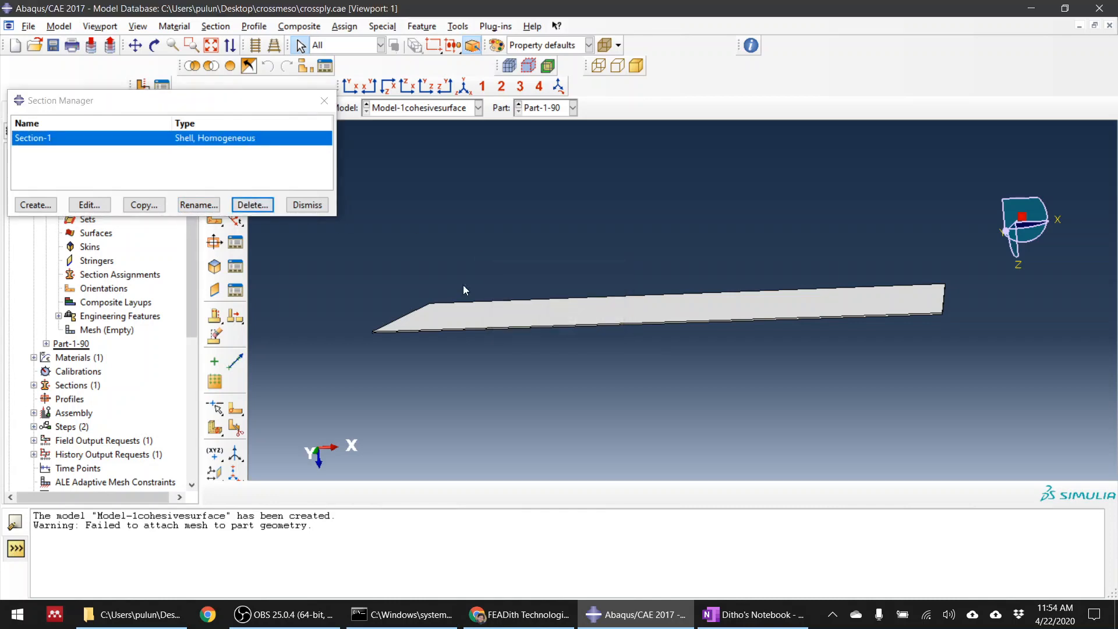
pyautogui.click(308, 205)
pyautogui.click(236, 178)
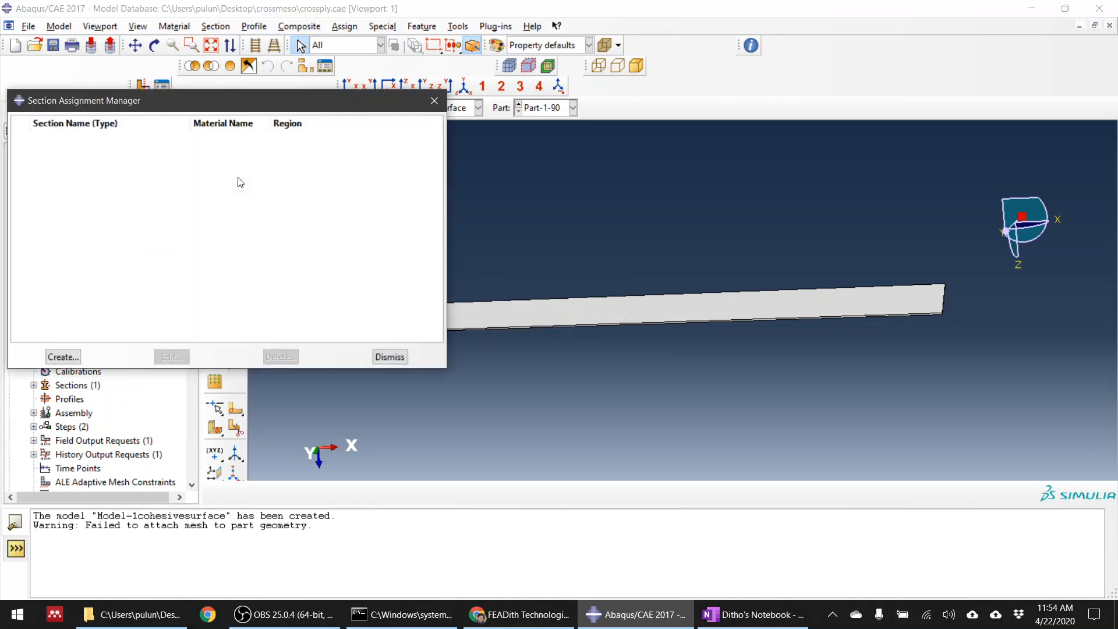
pyautogui.click(389, 358)
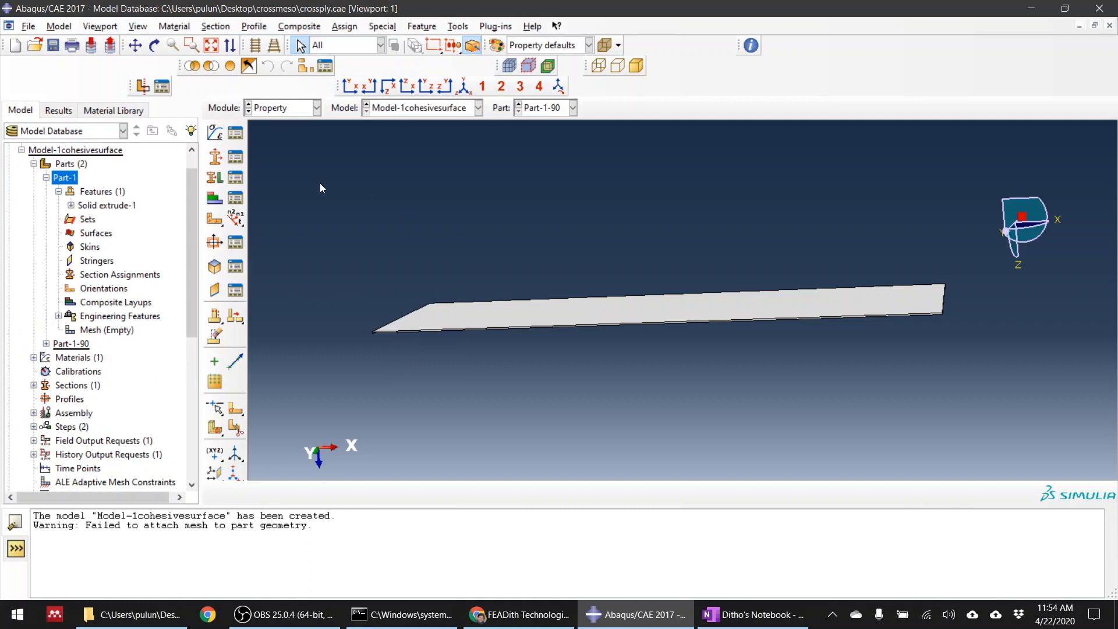
# Assign the homogeneous shell section Section-1 to the whole of Part-1, creating the set Set-1 for the region.
pyautogui.click(543, 109)
pyautogui.click(545, 121)
pyautogui.scroll(3, 452, 177)
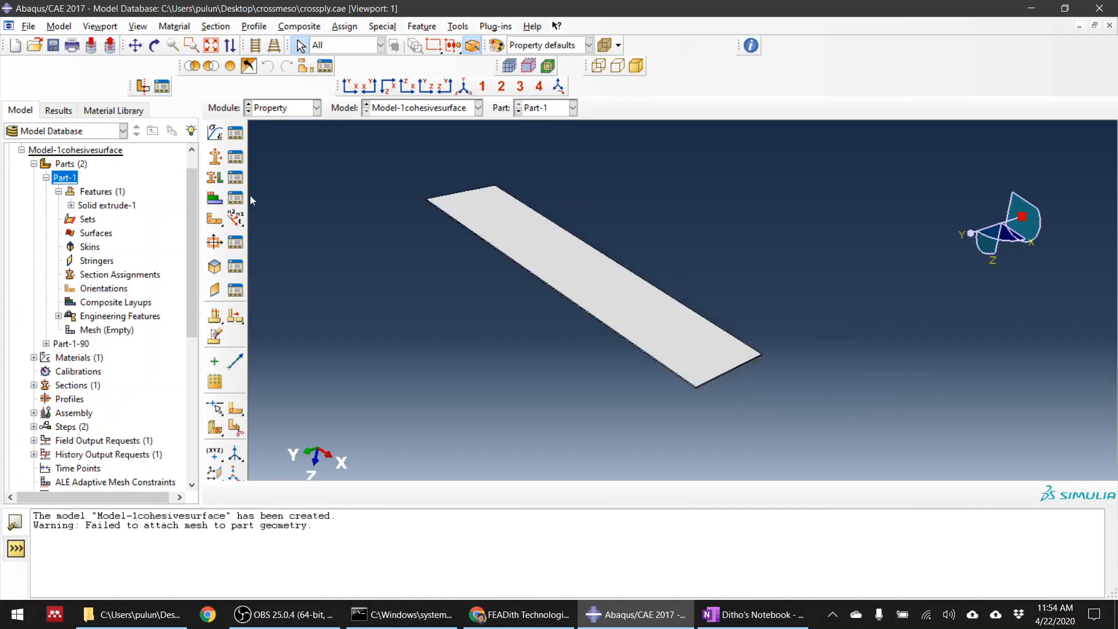
pyautogui.click(215, 178)
pyautogui.moveTo(420, 162); pyautogui.dragTo(787, 417)
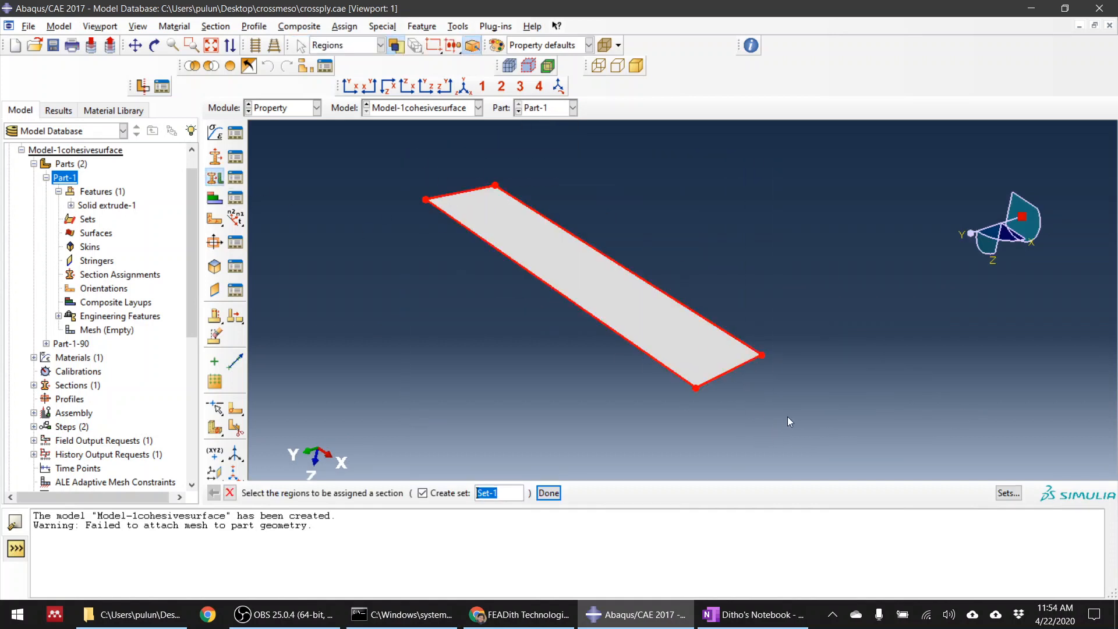
pyautogui.middleClick(787, 417)
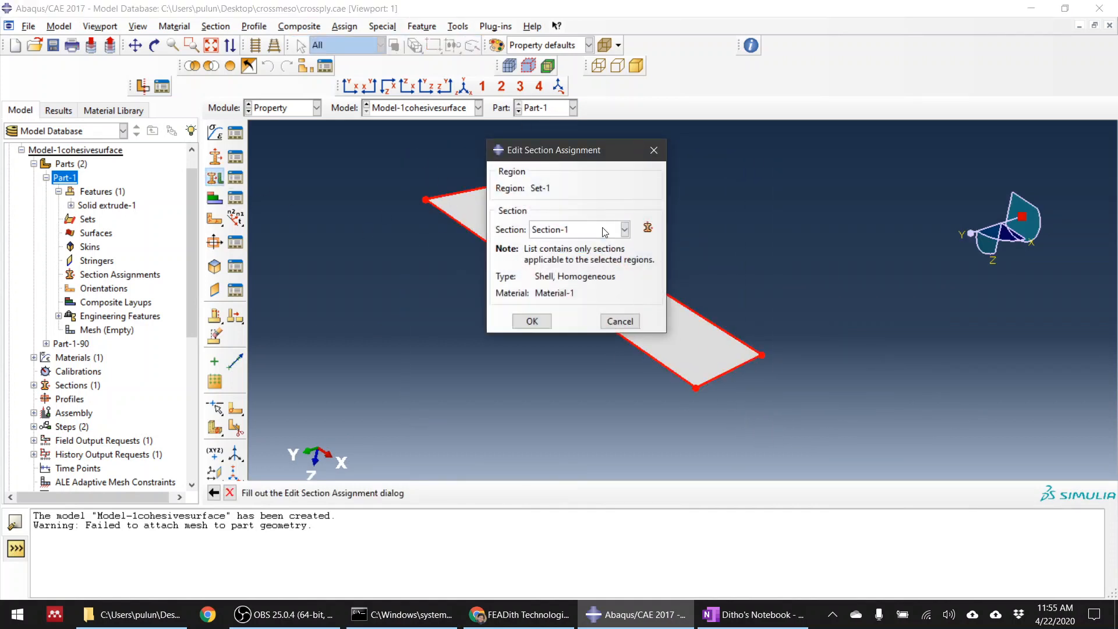
pyautogui.click(532, 322)
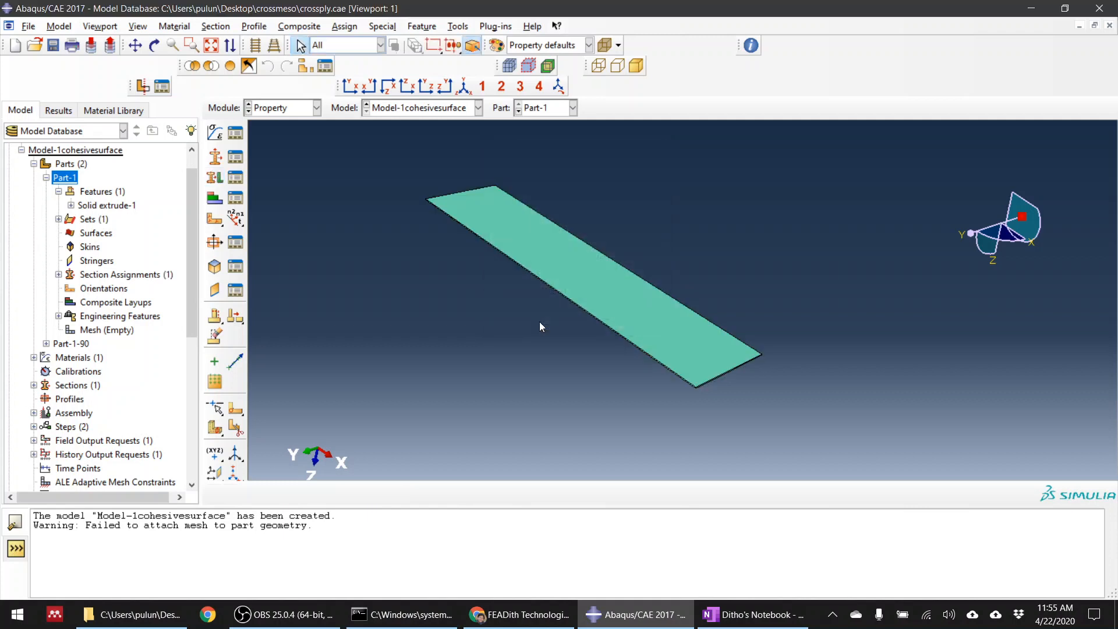
# Assign Section-1 to the whole of Part-1-90, using a new set named Set-1.
pyautogui.click(560, 108)
pyautogui.click(550, 140)
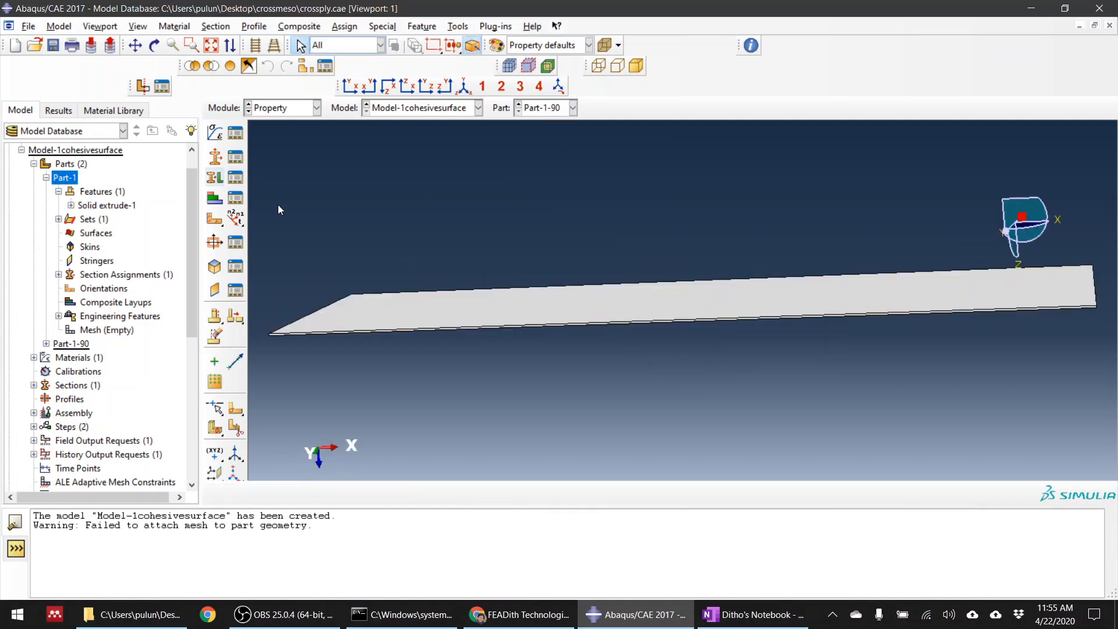
pyautogui.click(215, 177)
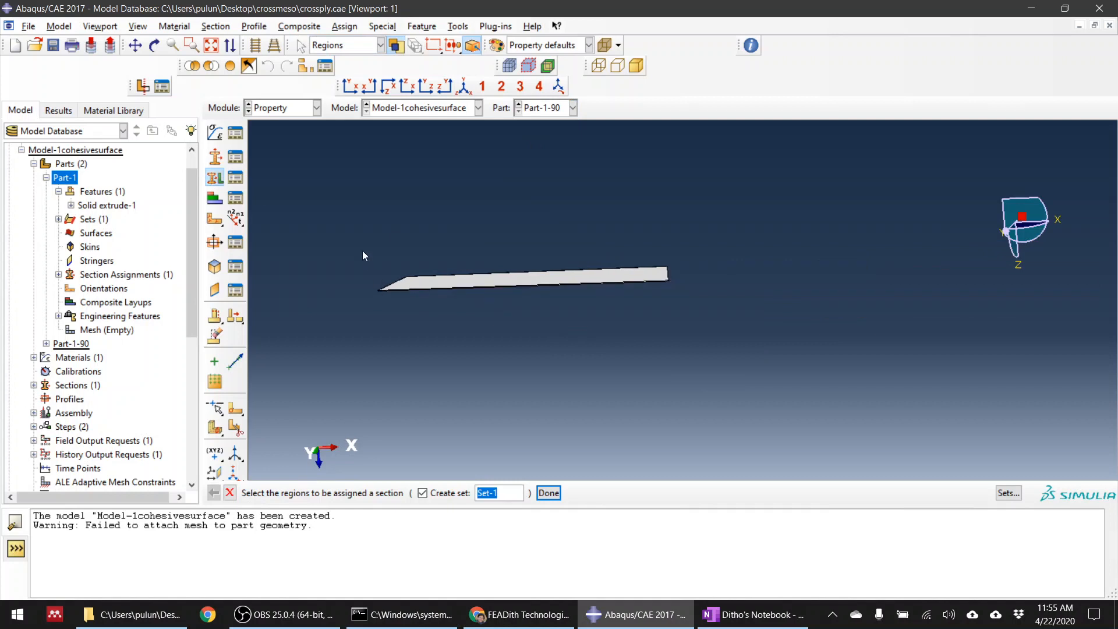
pyautogui.moveTo(345, 213); pyautogui.dragTo(724, 373)
pyautogui.click(549, 493)
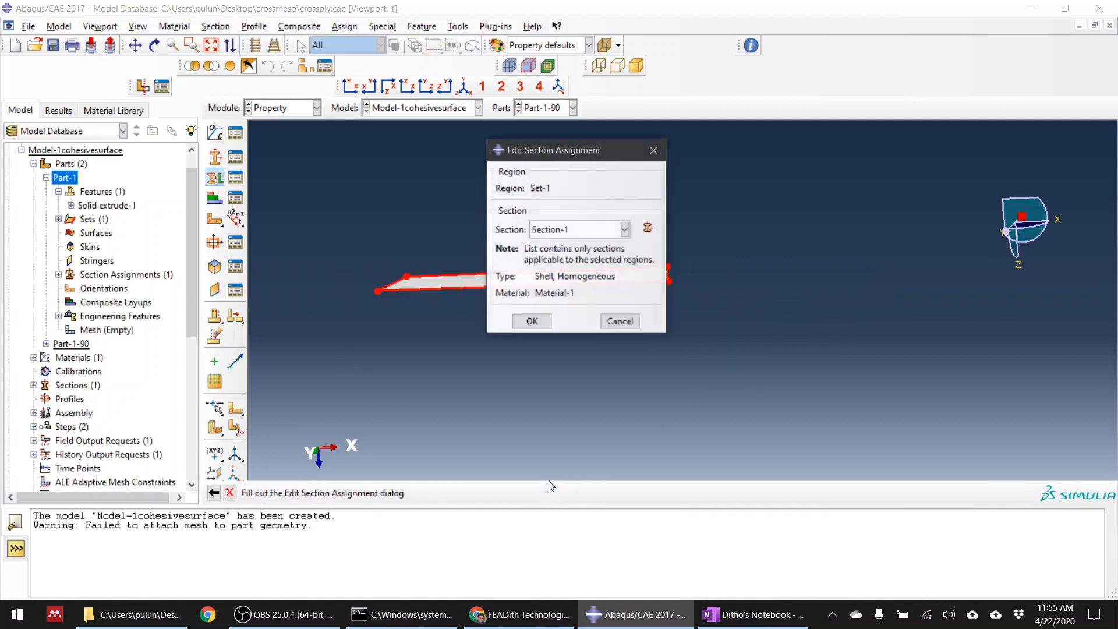
pyautogui.click(535, 321)
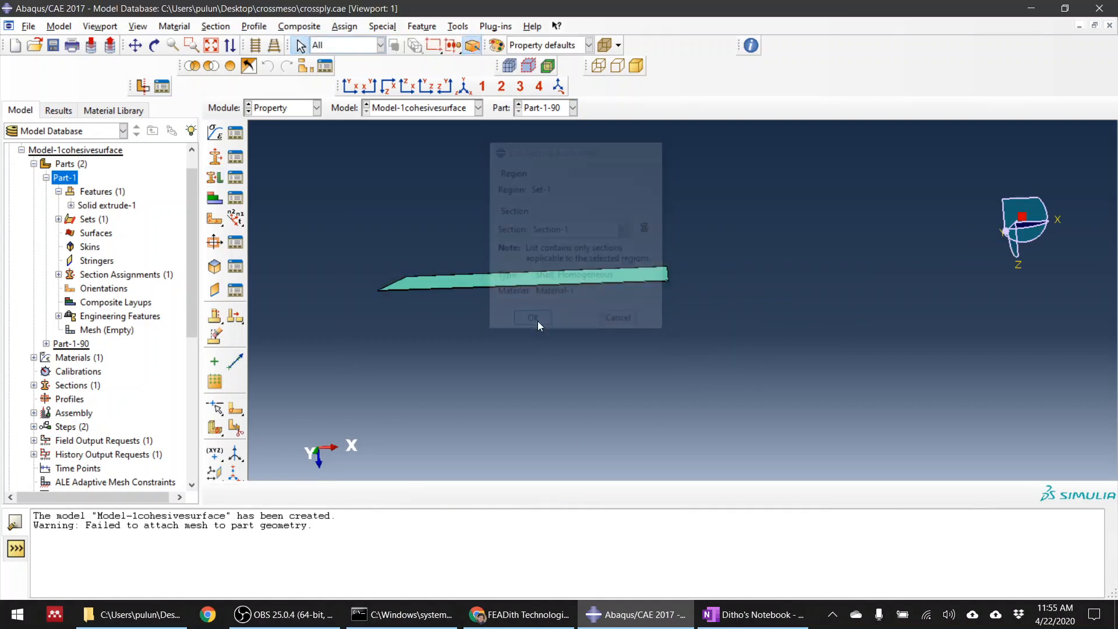
# Assign a material orientation to the whole of Part-1 using the global coordinate system with an additional rotation of 0 about Axis 3.
pyautogui.click(537, 109)
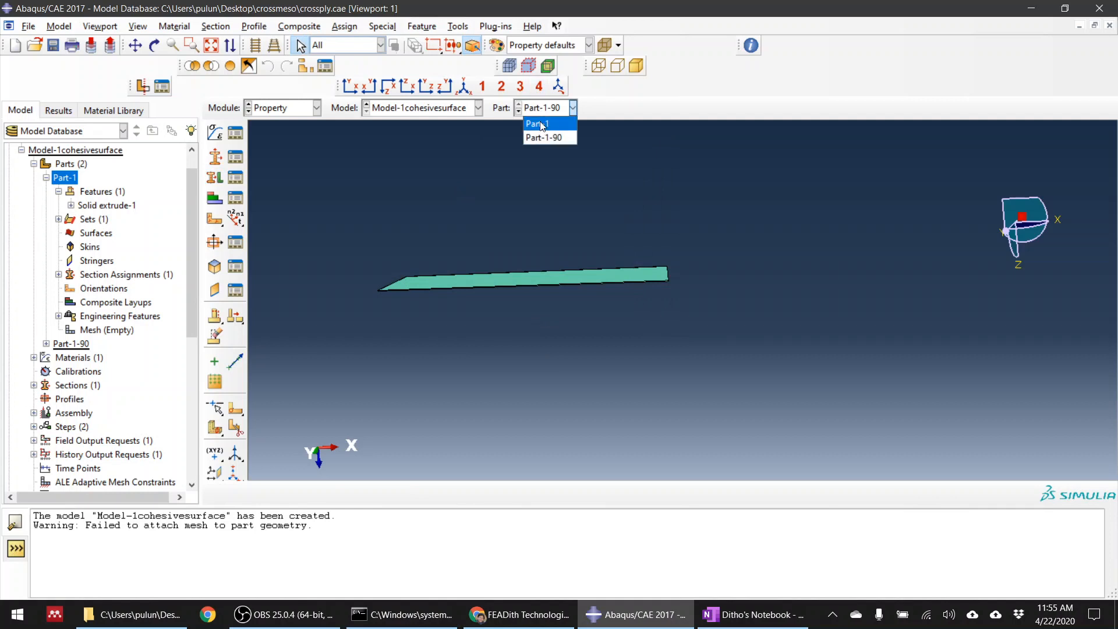
pyautogui.click(537, 124)
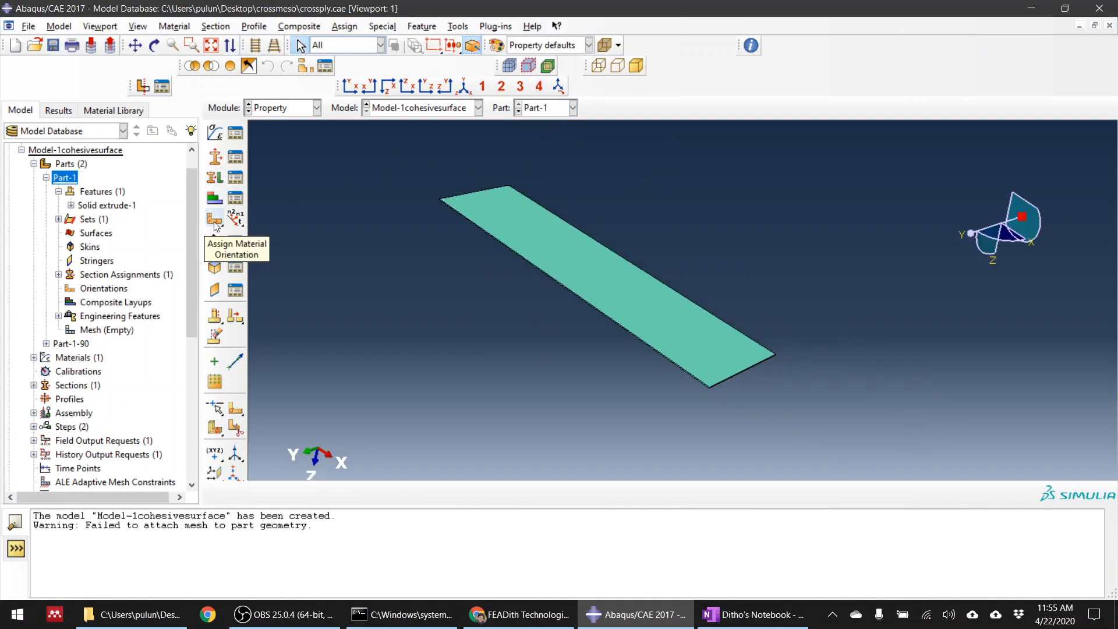
pyautogui.click(214, 221)
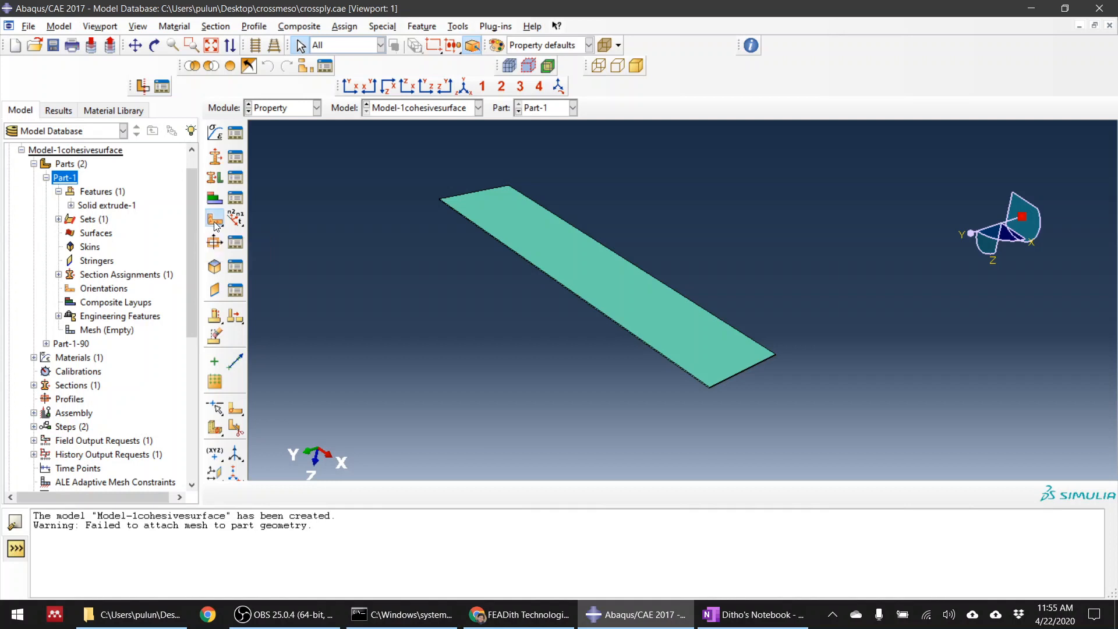
pyautogui.click(551, 258)
pyautogui.middleClick(523, 362)
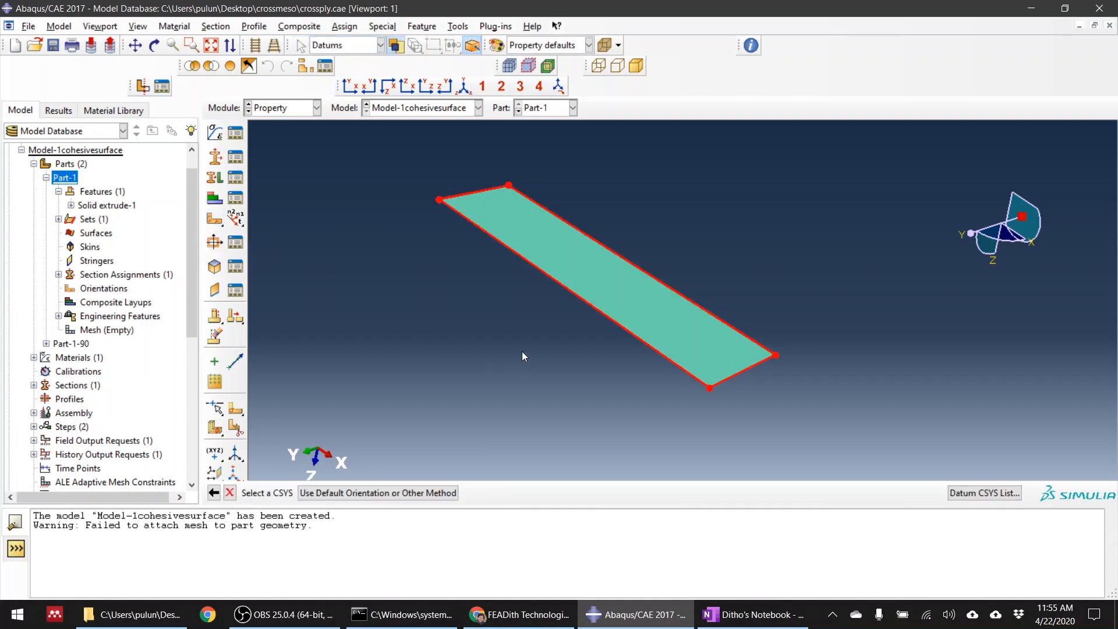
pyautogui.click(214, 493)
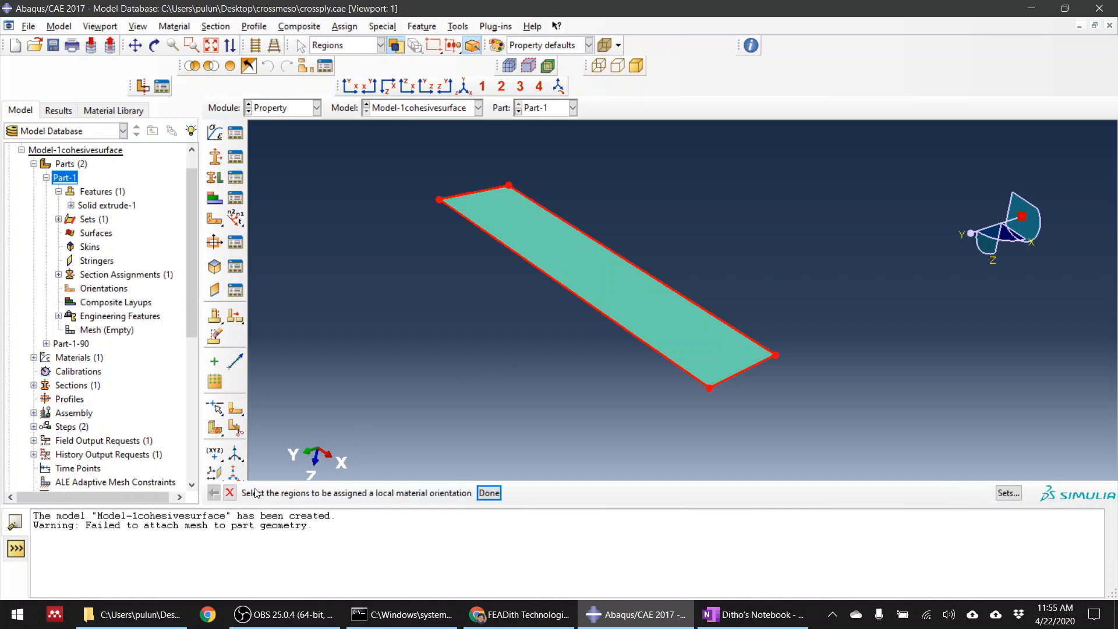
pyautogui.click(489, 494)
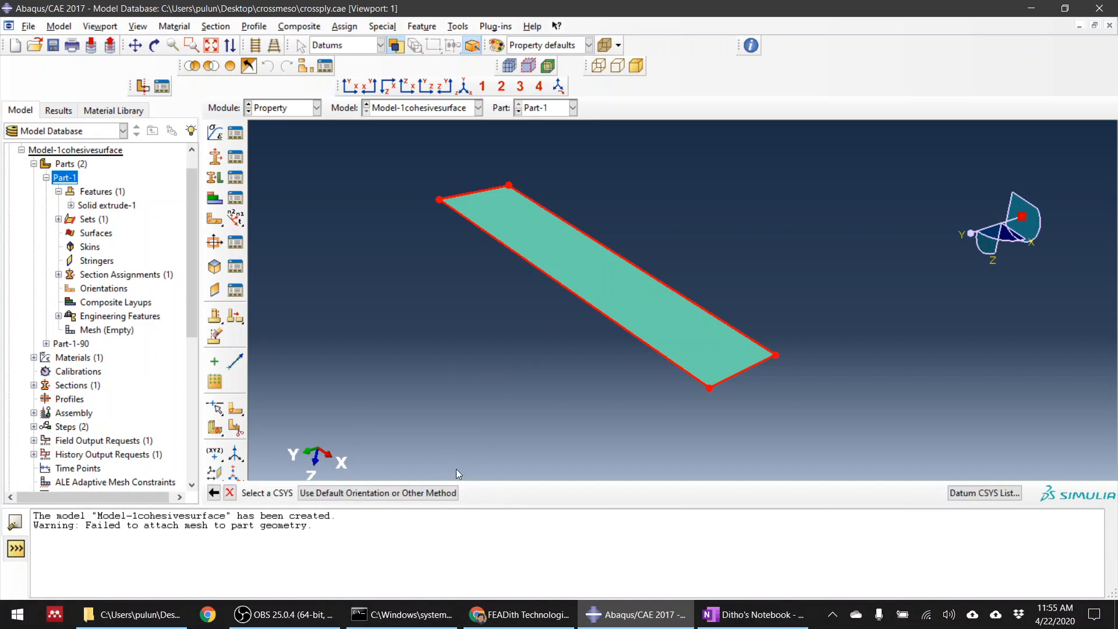
pyautogui.click(435, 493)
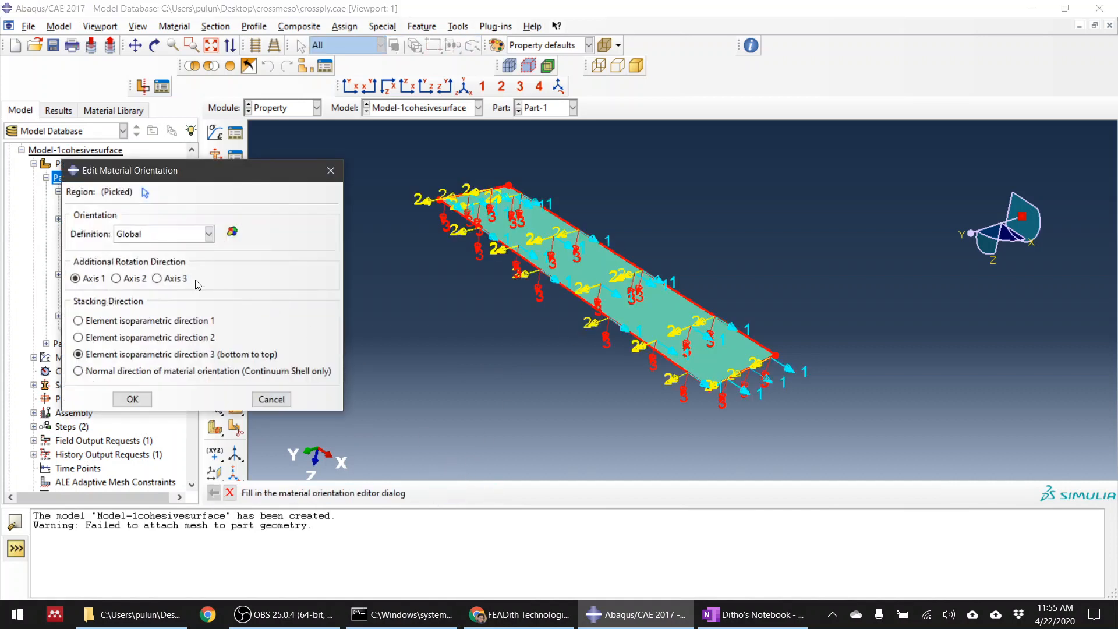
pyautogui.click(198, 236)
pyautogui.click(182, 247)
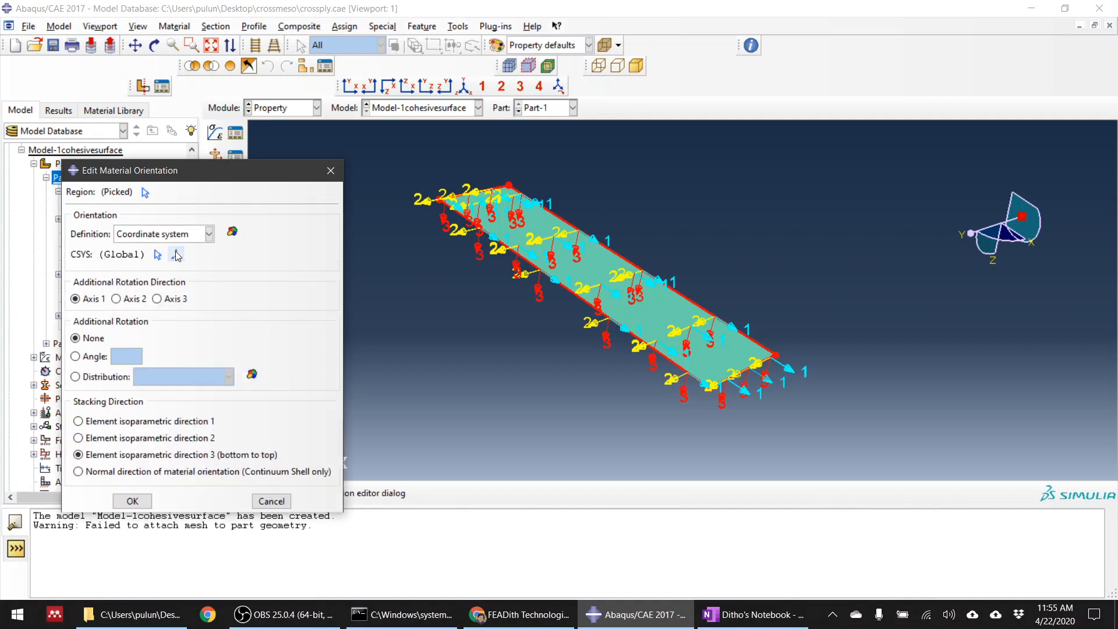
pyautogui.click(156, 298)
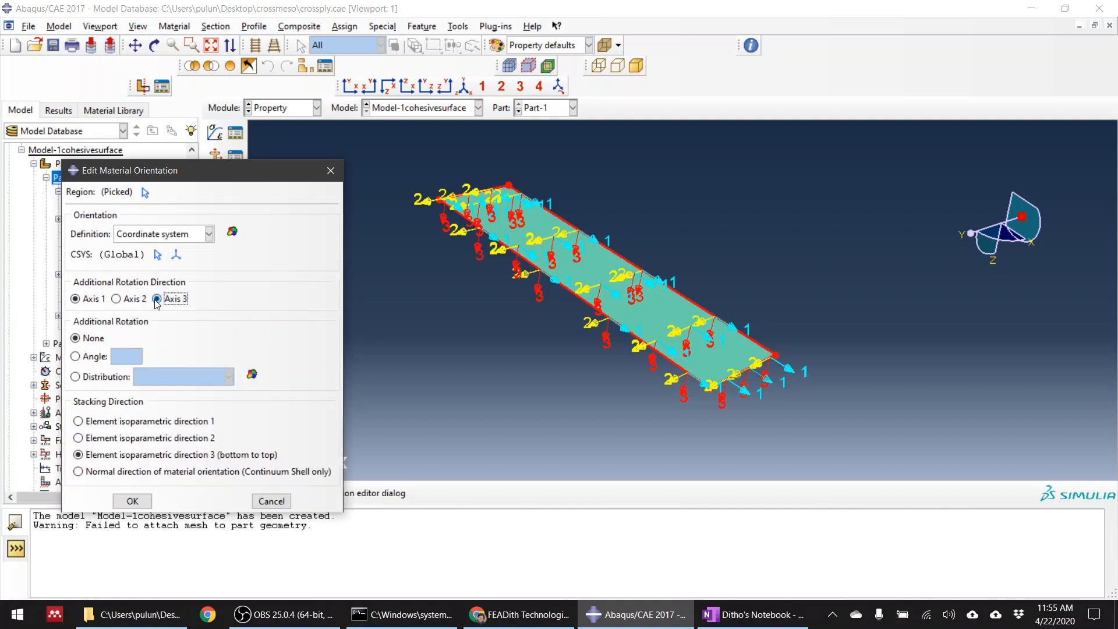
pyautogui.click(76, 358)
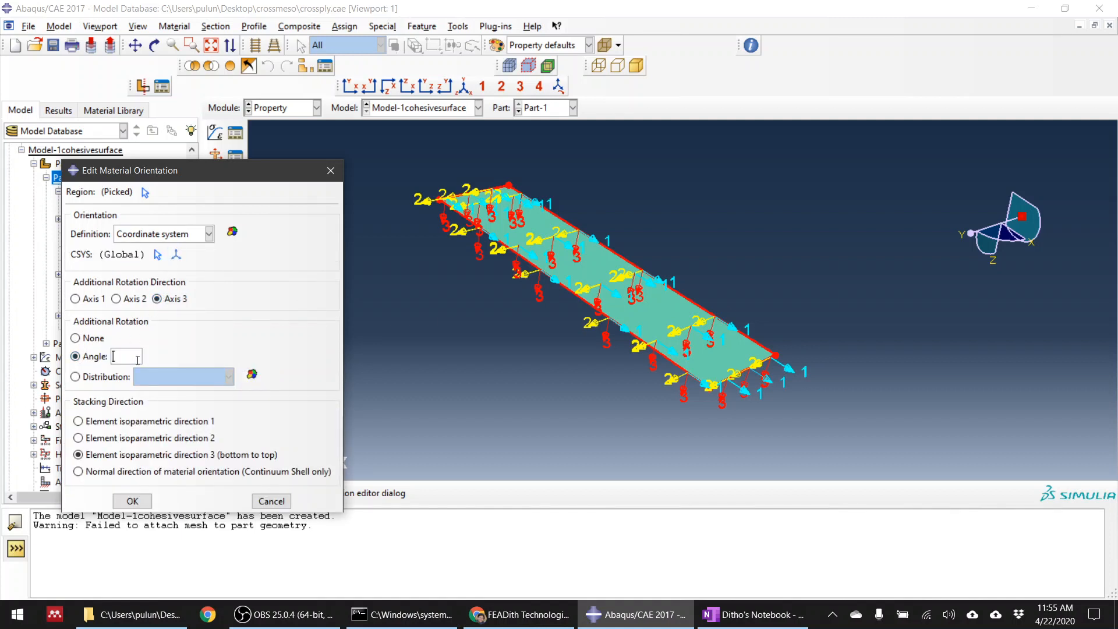
pyautogui.write('0')
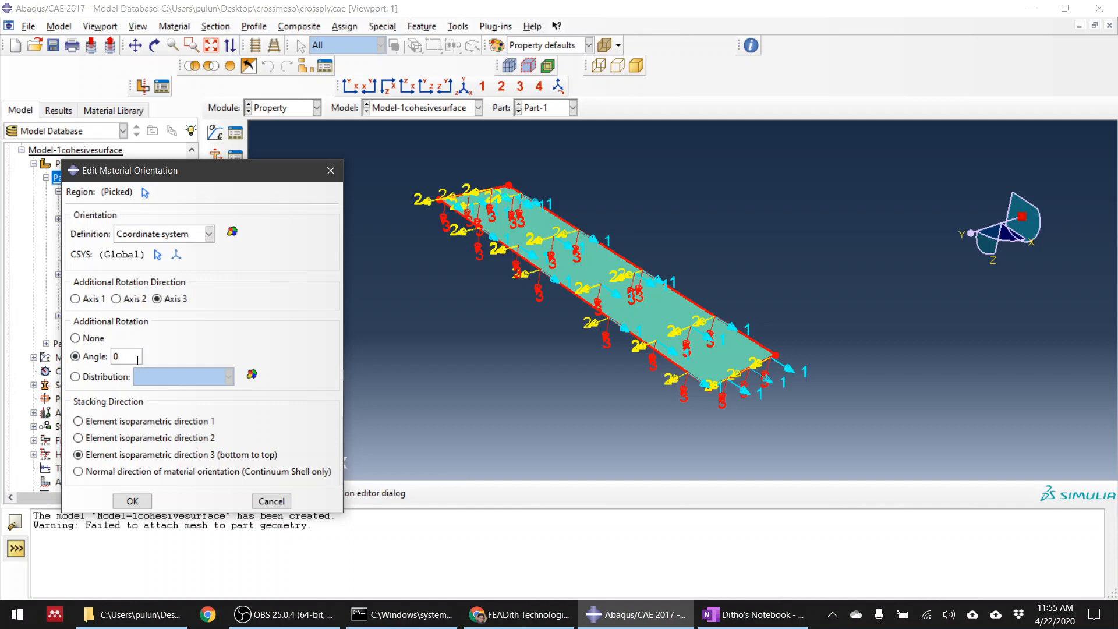
pyautogui.click(133, 502)
# Assign a material orientation to the whole of Part-1-90 using the global coordinate system with an additional rotation of 90 about Axis 3.
pyautogui.click(555, 108)
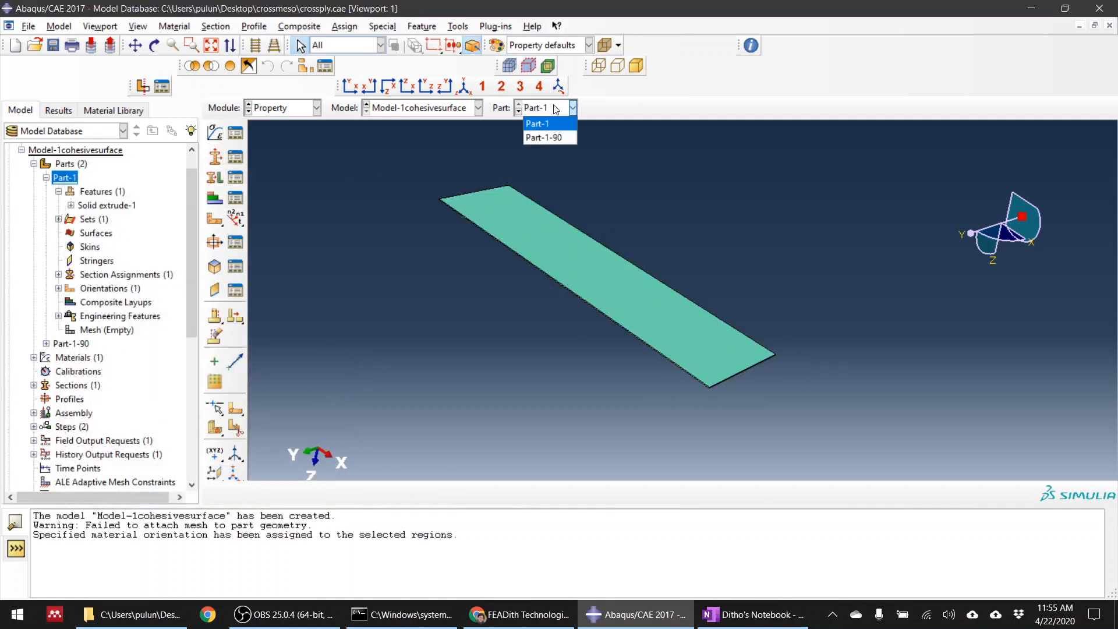
pyautogui.click(545, 138)
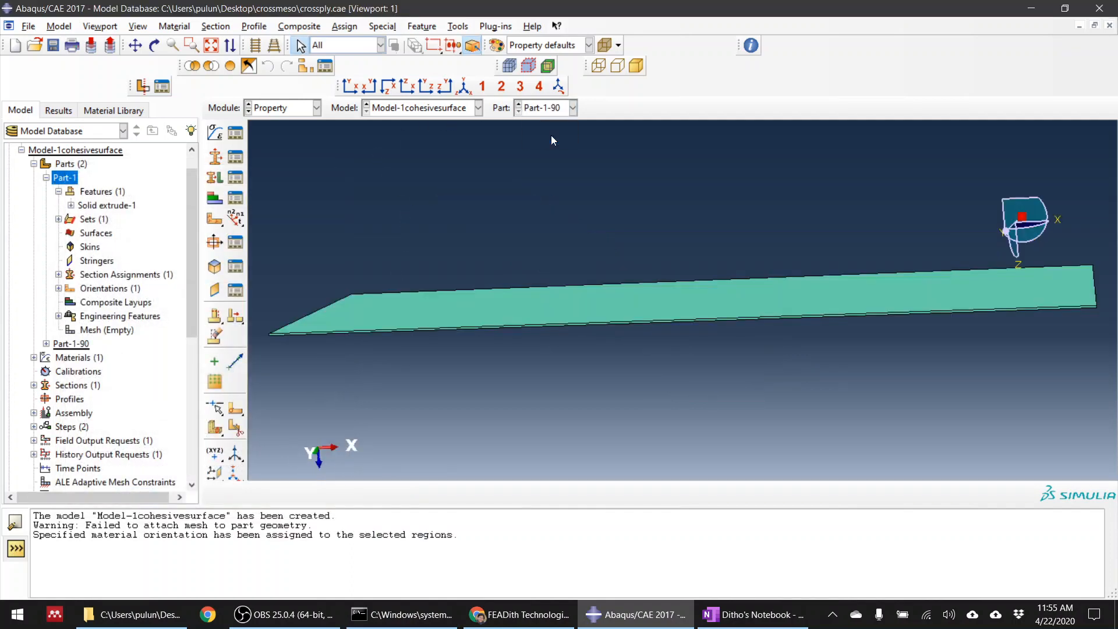
pyautogui.click(214, 220)
pyautogui.moveTo(378, 238); pyautogui.dragTo(802, 417)
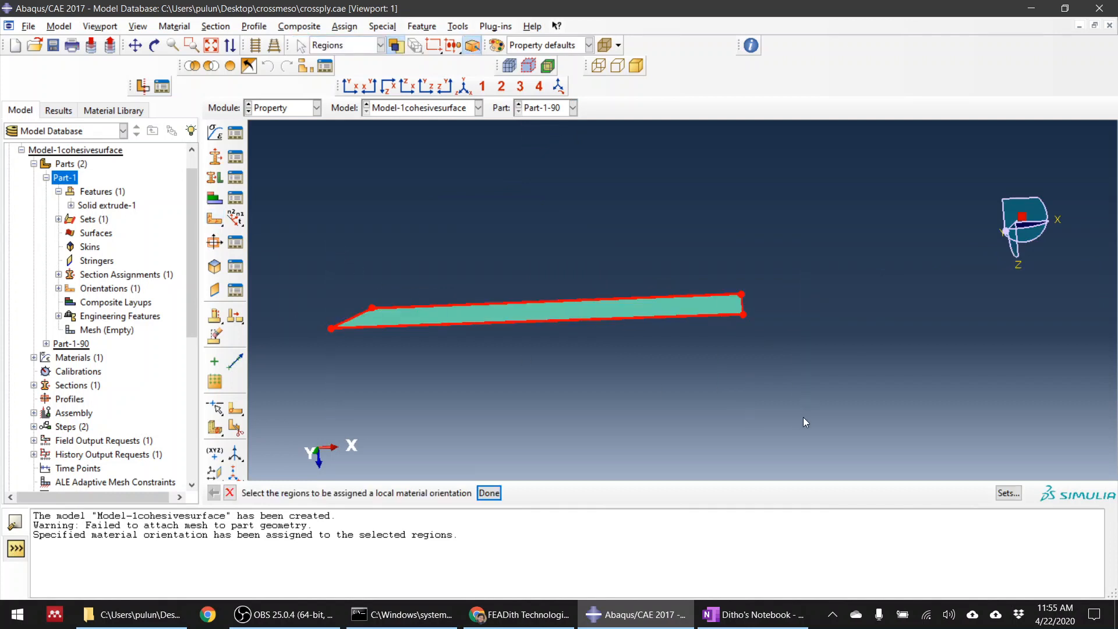
pyautogui.click(490, 494)
pyautogui.click(424, 491)
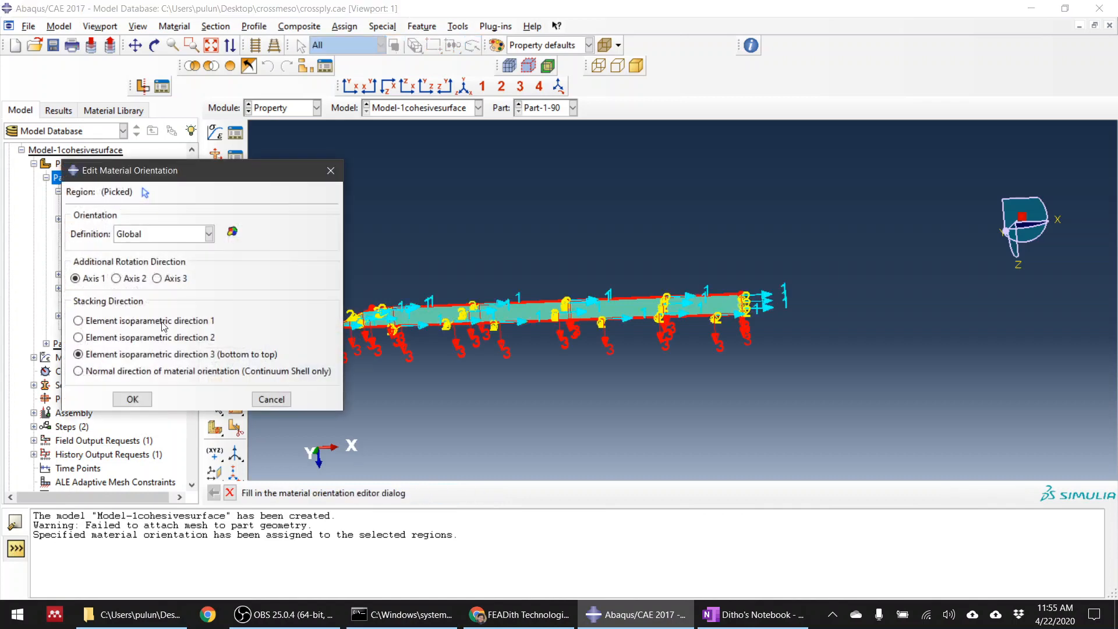
pyautogui.click(147, 239)
pyautogui.click(146, 245)
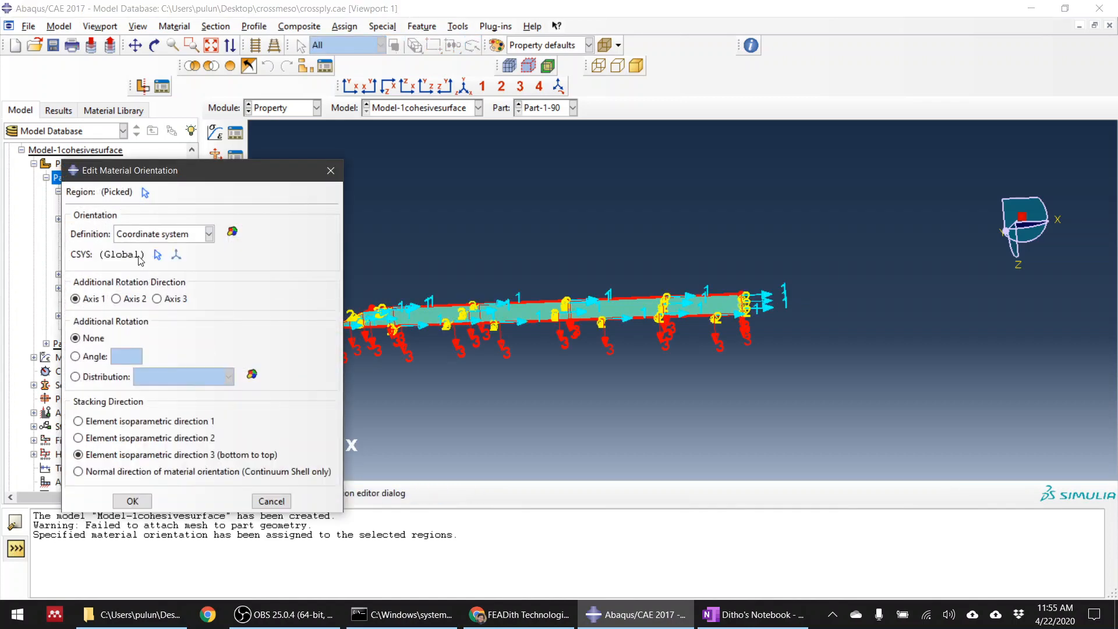
pyautogui.click(157, 299)
pyautogui.click(77, 358)
pyautogui.write('90')
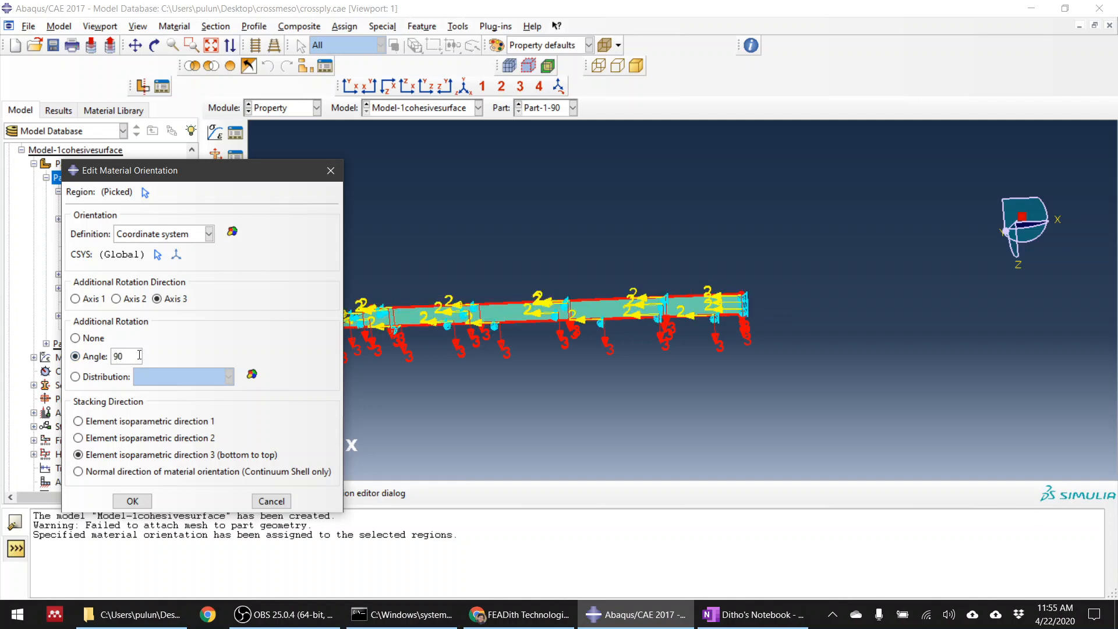
pyautogui.click(129, 503)
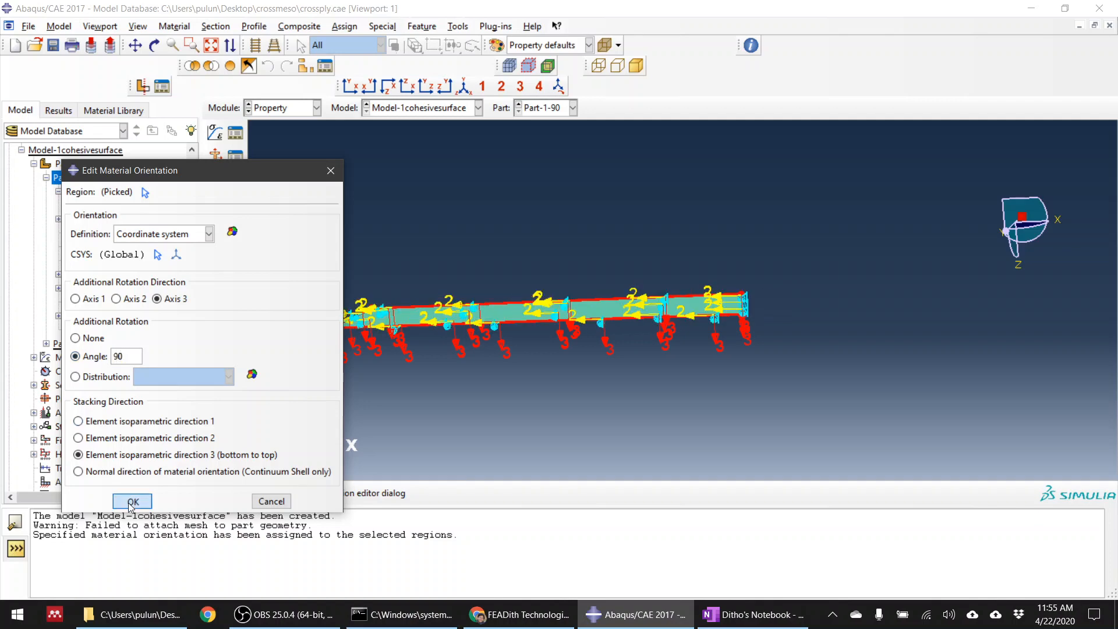
# Delete the existing part instance from the assembly in the Assembly module.
pyautogui.click(317, 108)
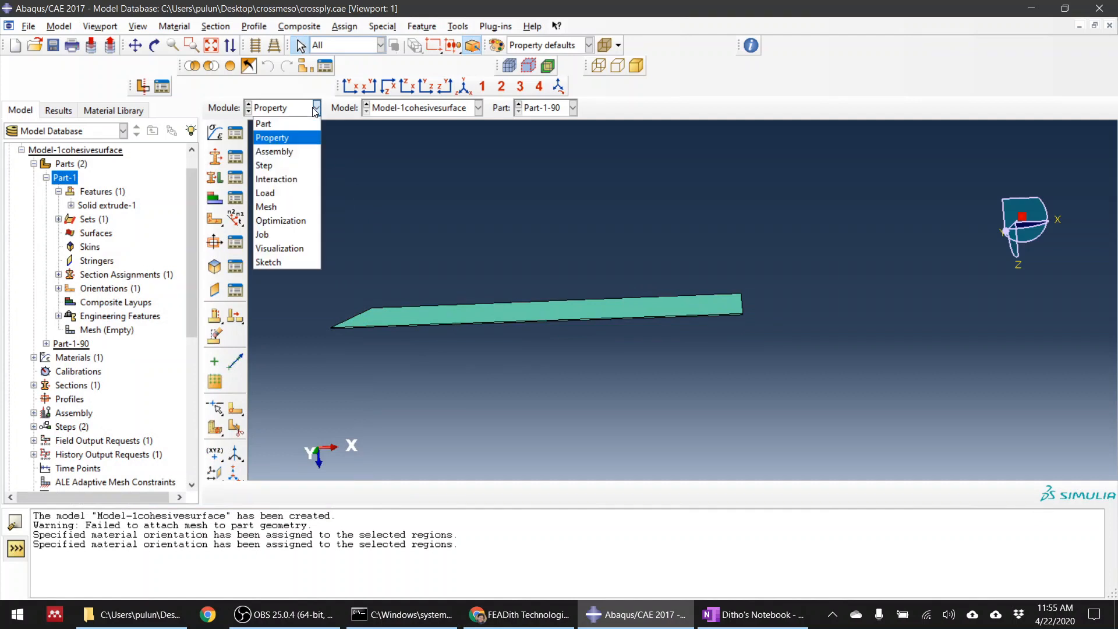
pyautogui.click(299, 147)
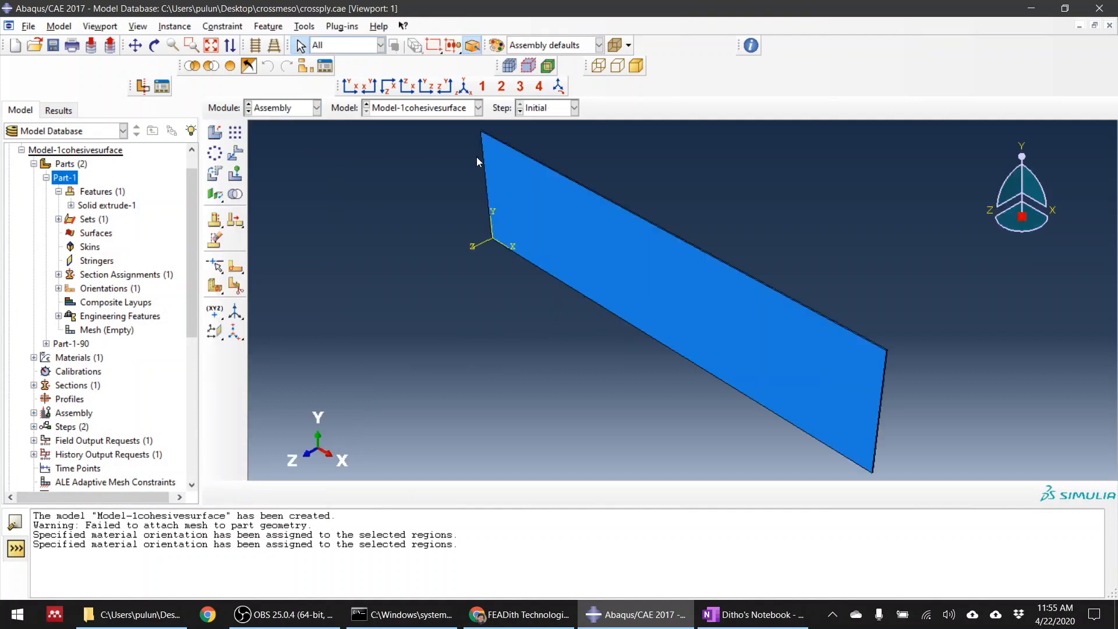
pyautogui.keyDown('ctrl'); pyautogui.keyDown('alt'); pyautogui.moveTo(514, 184); pyautogui.dragTo(584, 286); pyautogui.keyUp('alt'); pyautogui.keyUp('ctrl')
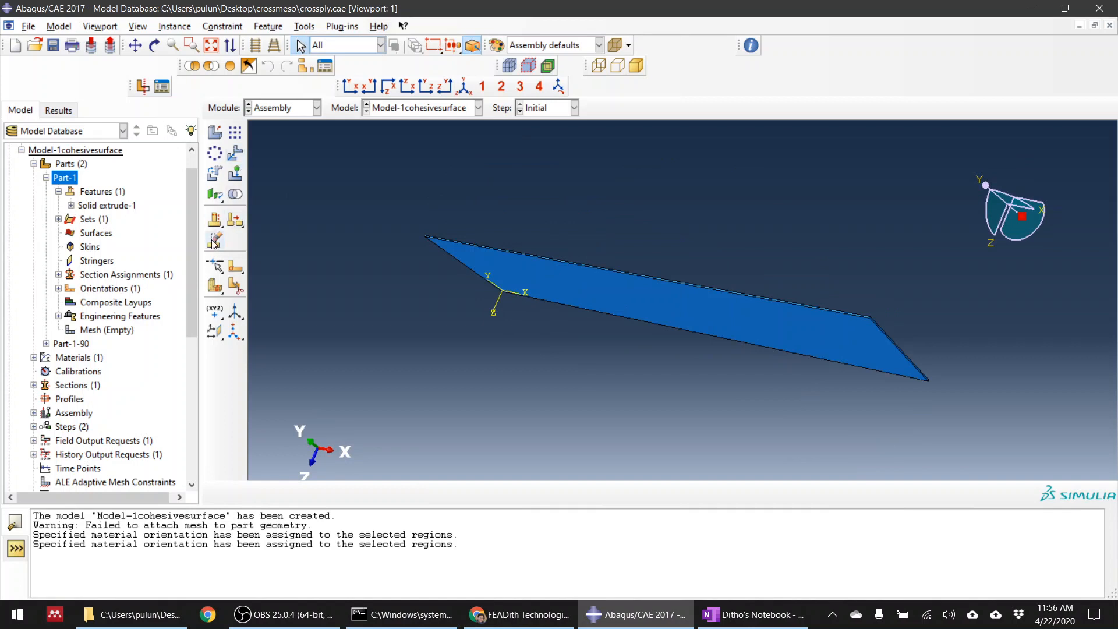
pyautogui.click(214, 242)
pyautogui.click(582, 279)
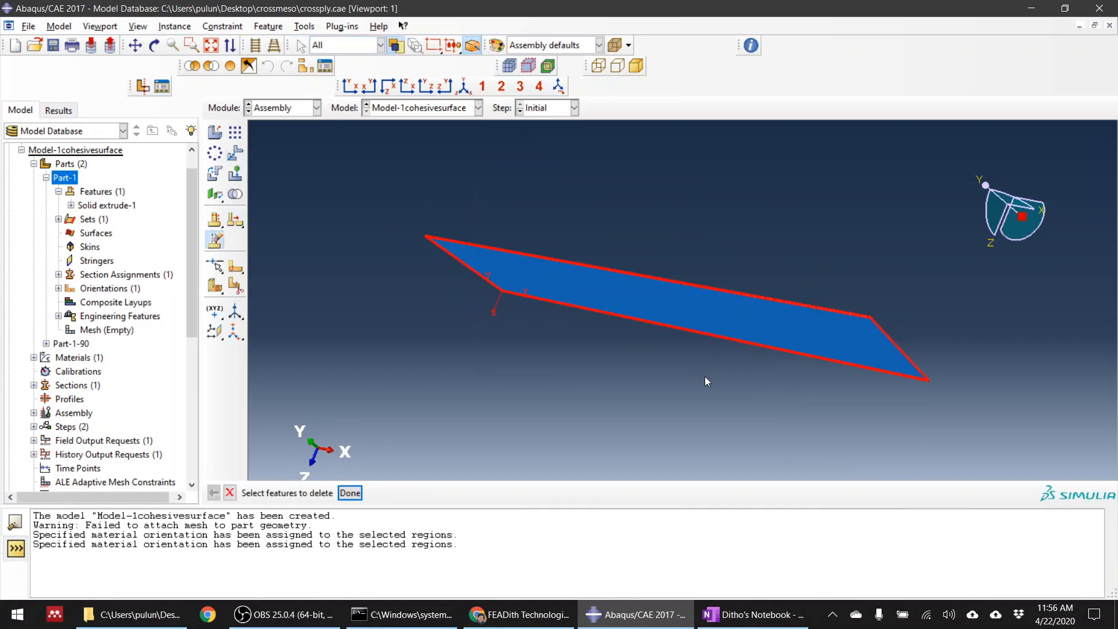
pyautogui.middleClick(696, 377)
pyautogui.click(459, 494)
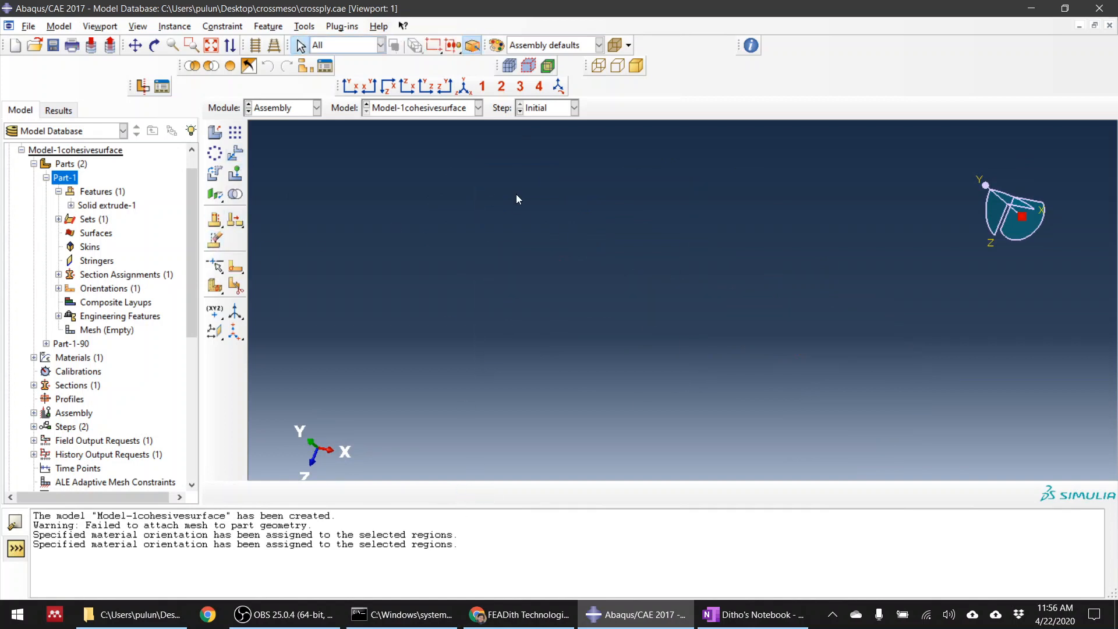
# Create a dependent instance of Part-1 in the assembly with auto-offset from other instances enabled.
pyautogui.click(215, 133)
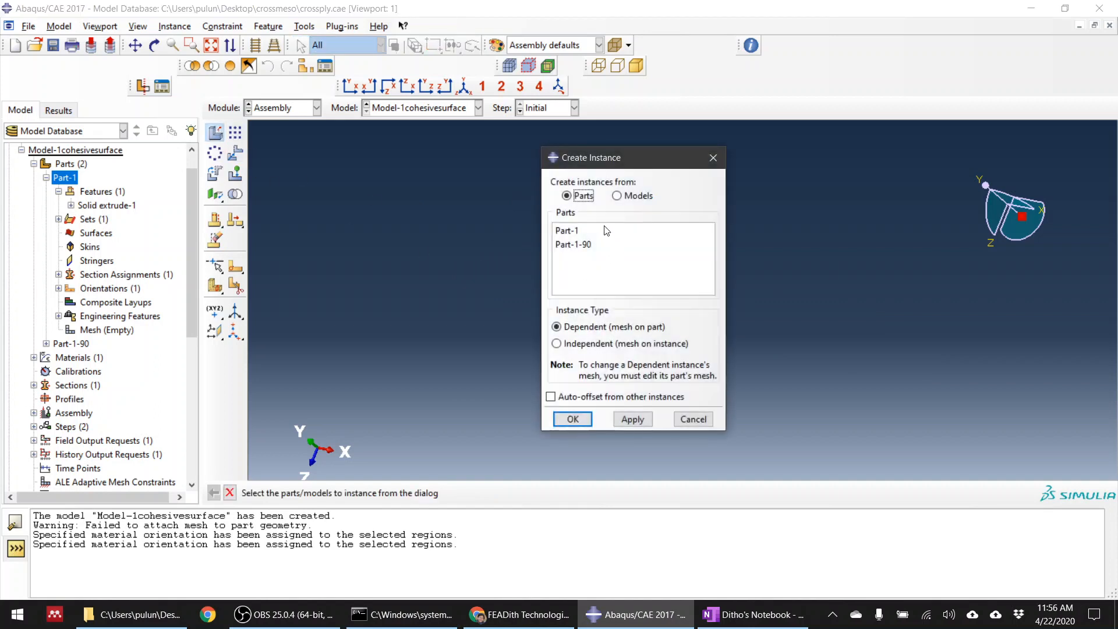
pyautogui.click(606, 231)
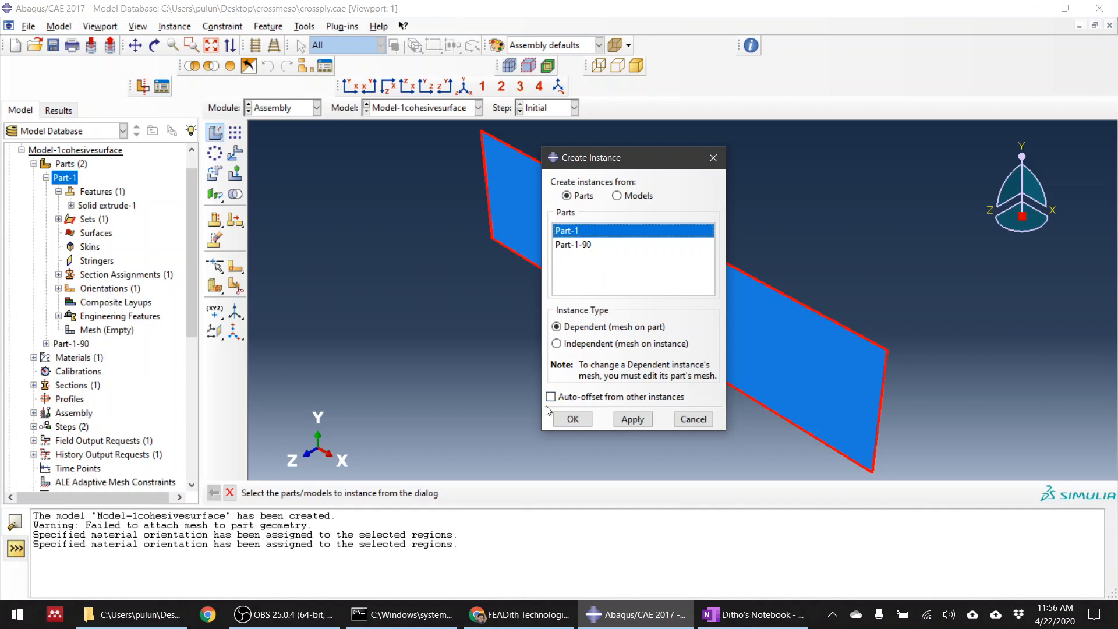
pyautogui.moveTo(613, 162); pyautogui.dragTo(252, 144)
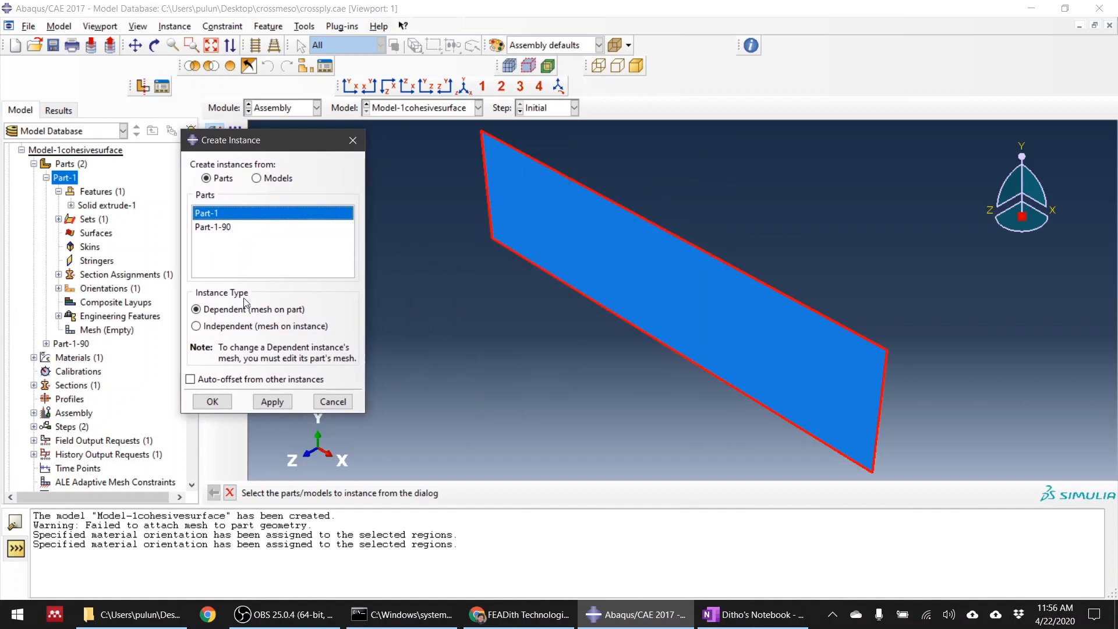
pyautogui.click(191, 380)
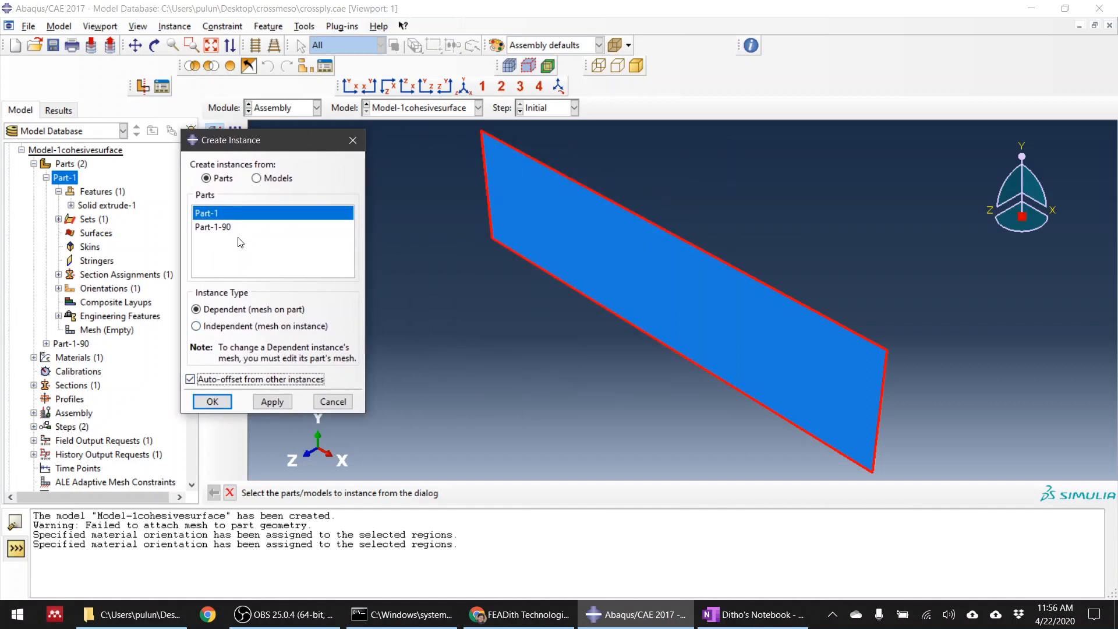
pyautogui.click(272, 402)
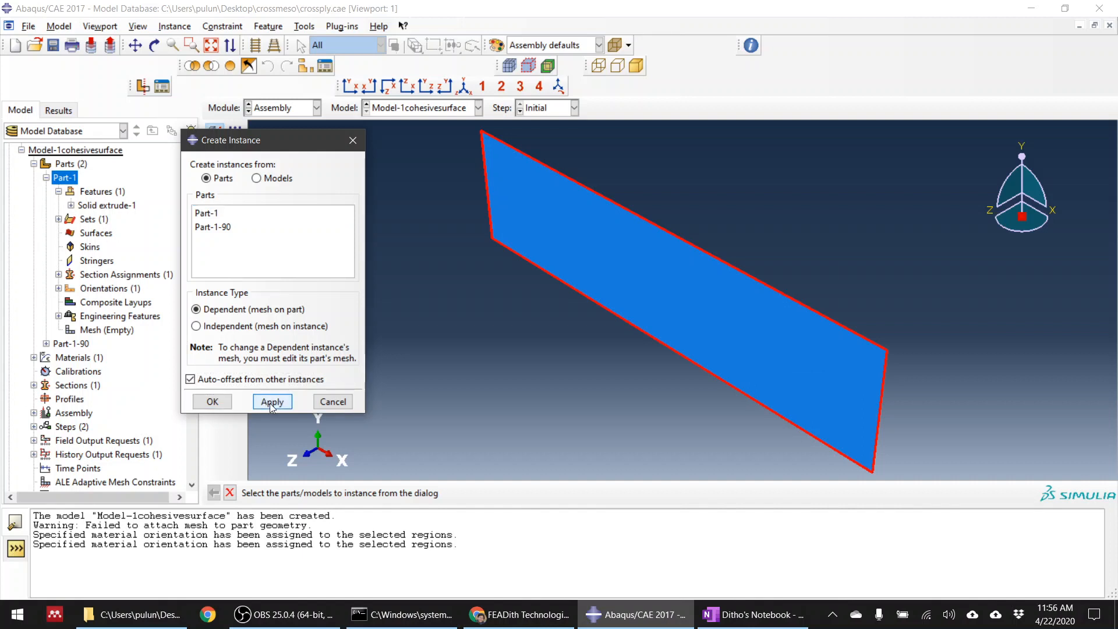
pyautogui.click(274, 403)
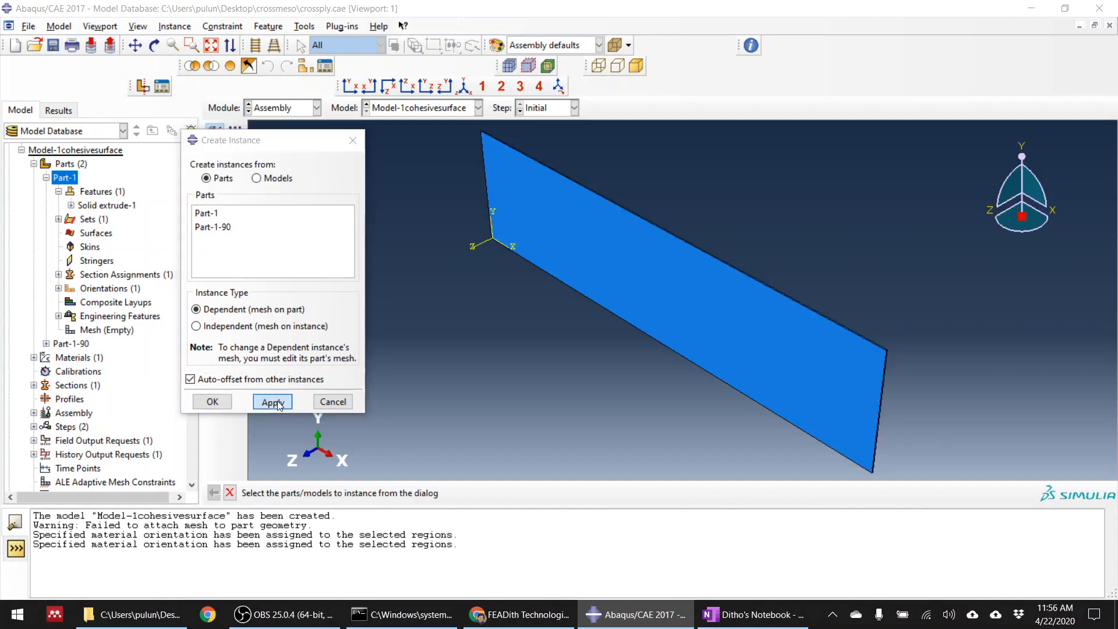
# Add two dependent, auto-offset instances of Part-1-90 to the assembly.
pyautogui.click(273, 298)
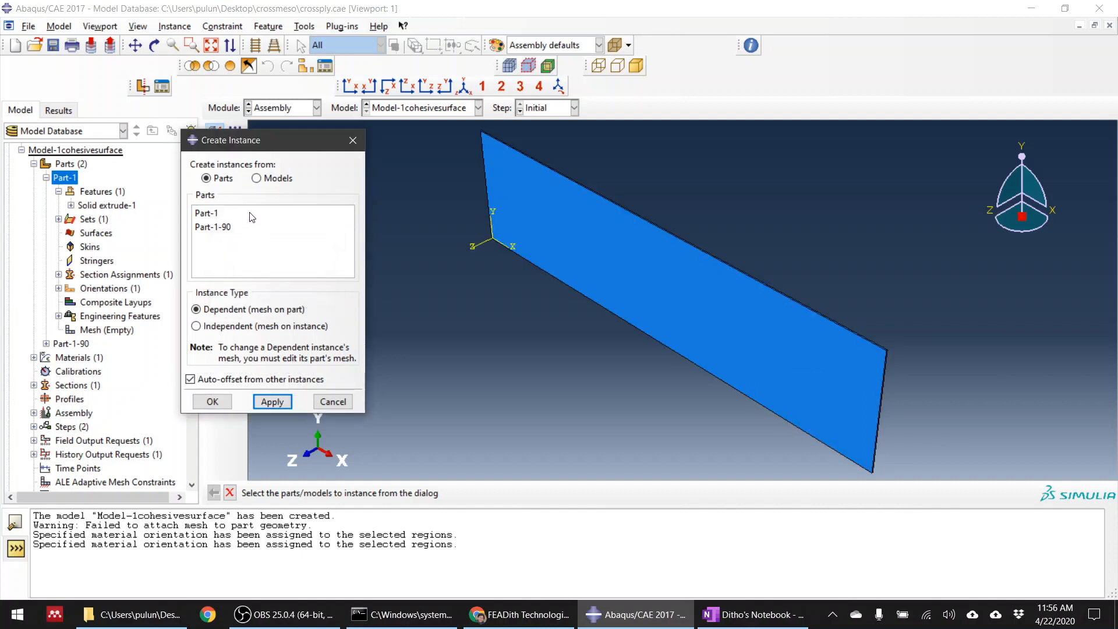
pyautogui.click(248, 229)
pyautogui.click(272, 402)
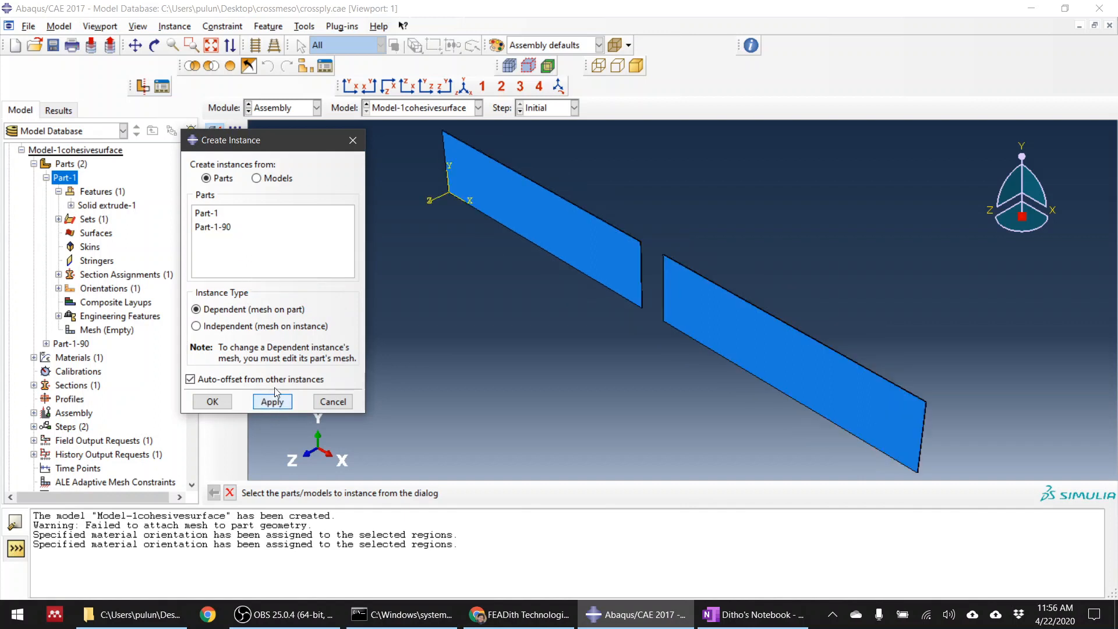
pyautogui.click(249, 228)
pyautogui.click(272, 401)
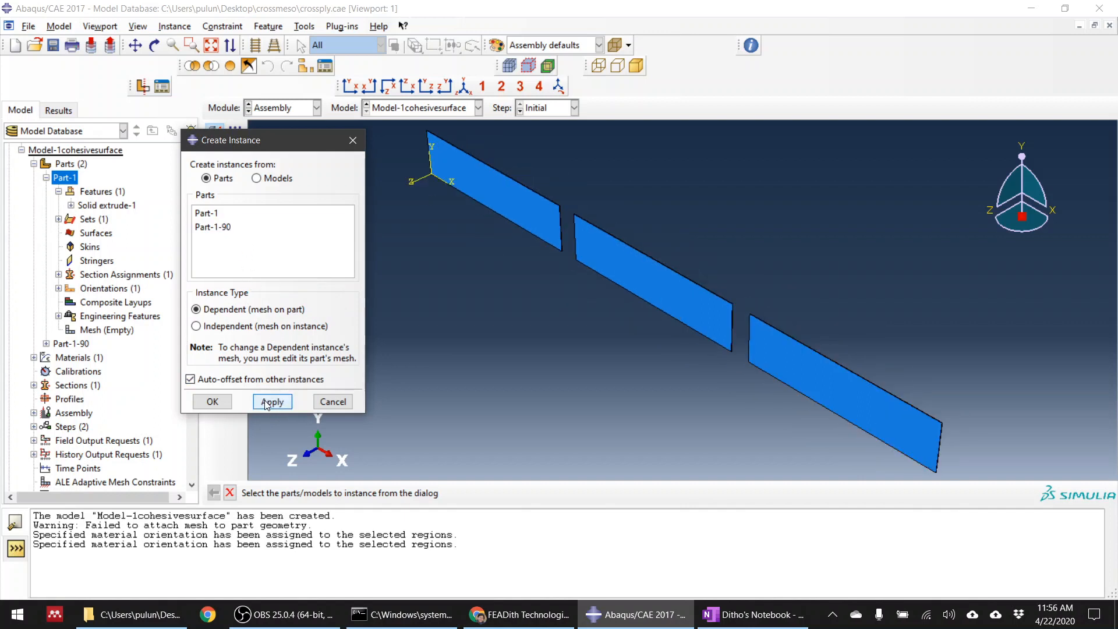
# Add a second auto-offset instance of Part-1 as the fourth ply and finish creating instances.
pyautogui.click(254, 213)
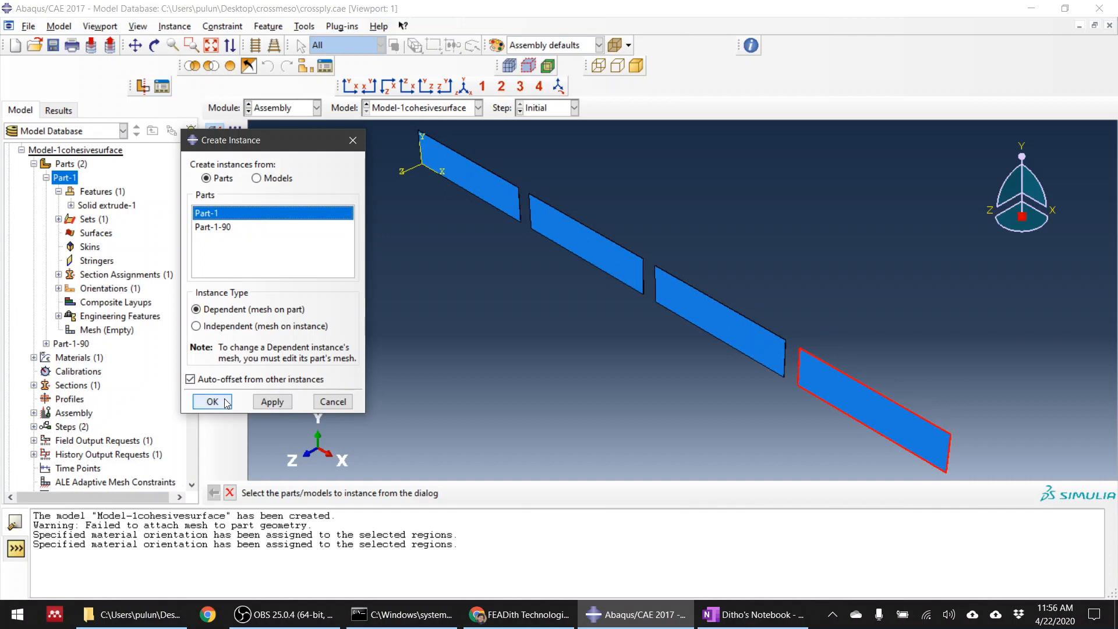
pyautogui.click(272, 402)
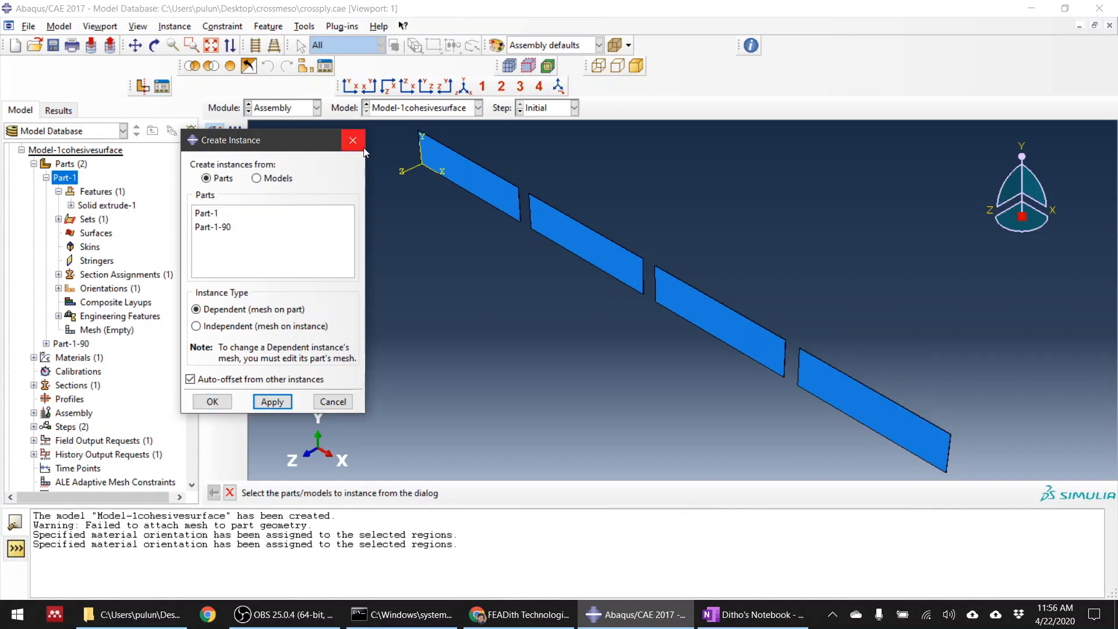
pyautogui.click(215, 407)
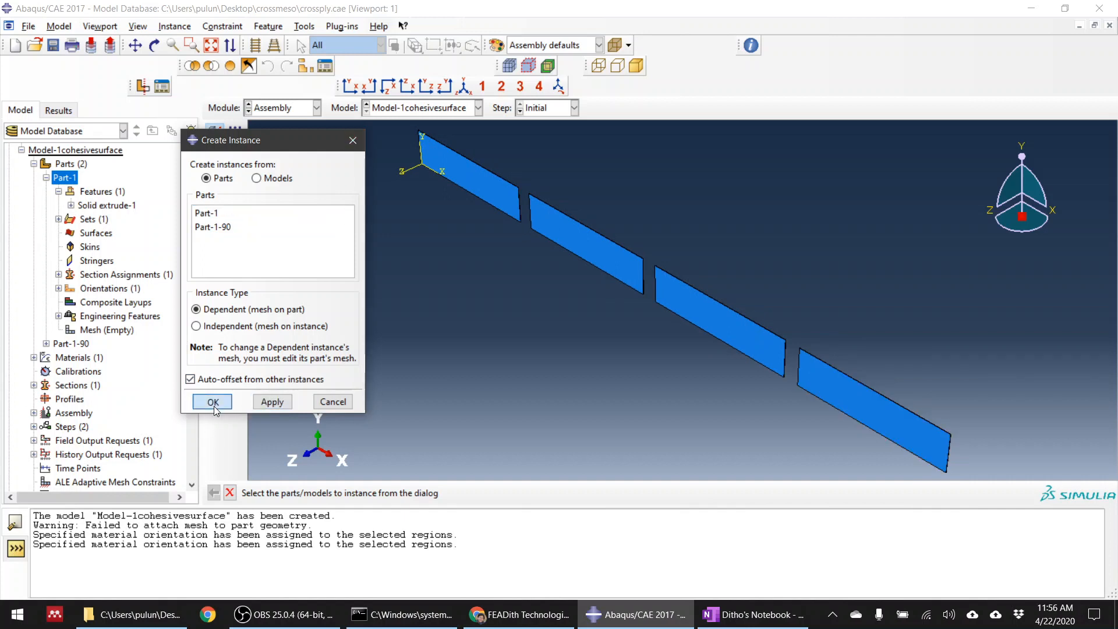
# Leave instance creation without adding a fifth instance to the assembly.
pyautogui.click(268, 300)
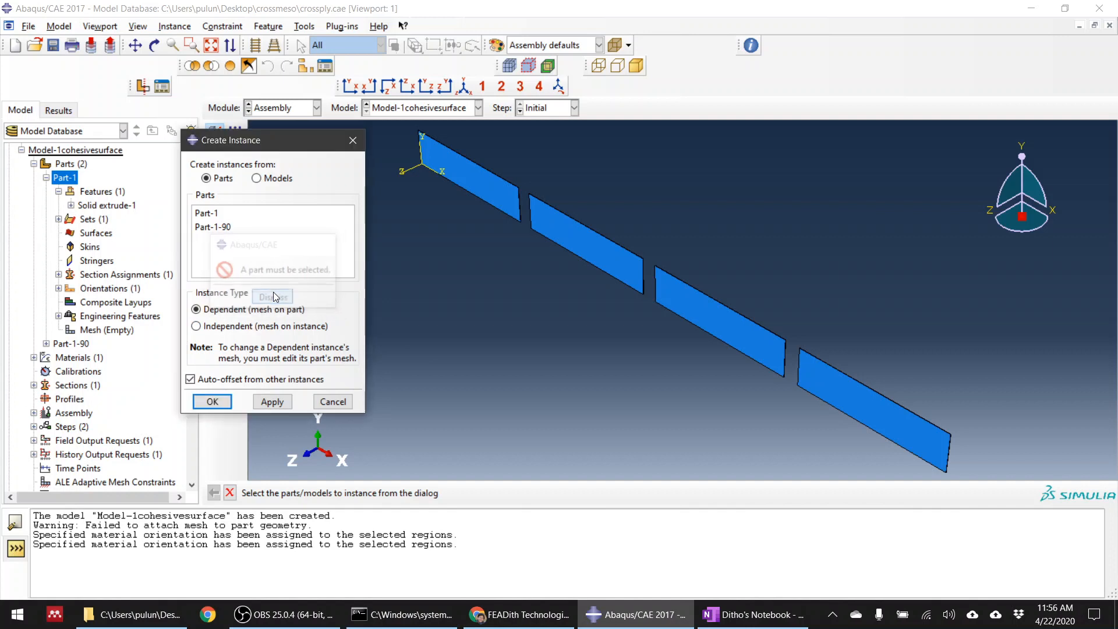
pyautogui.click(198, 401)
pyautogui.click(271, 300)
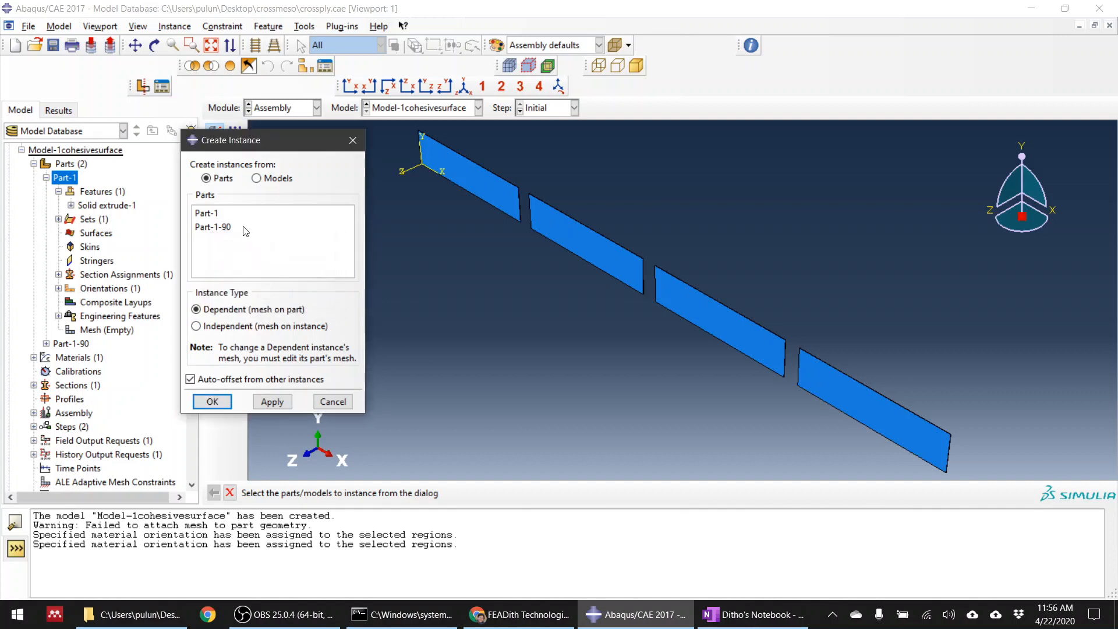
pyautogui.click(242, 216)
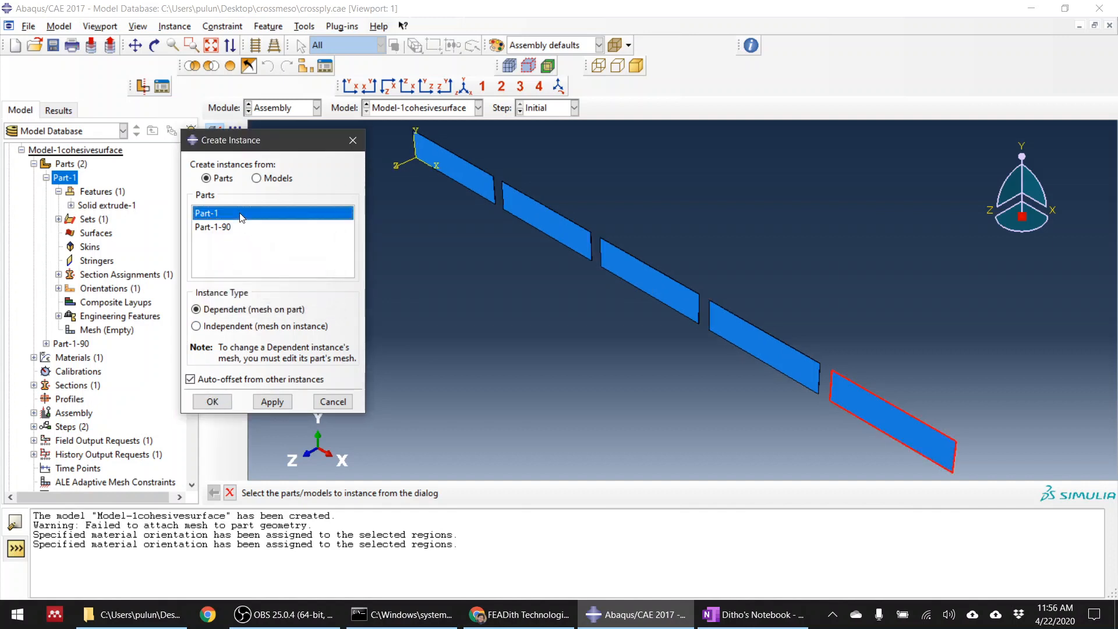
pyautogui.click(333, 402)
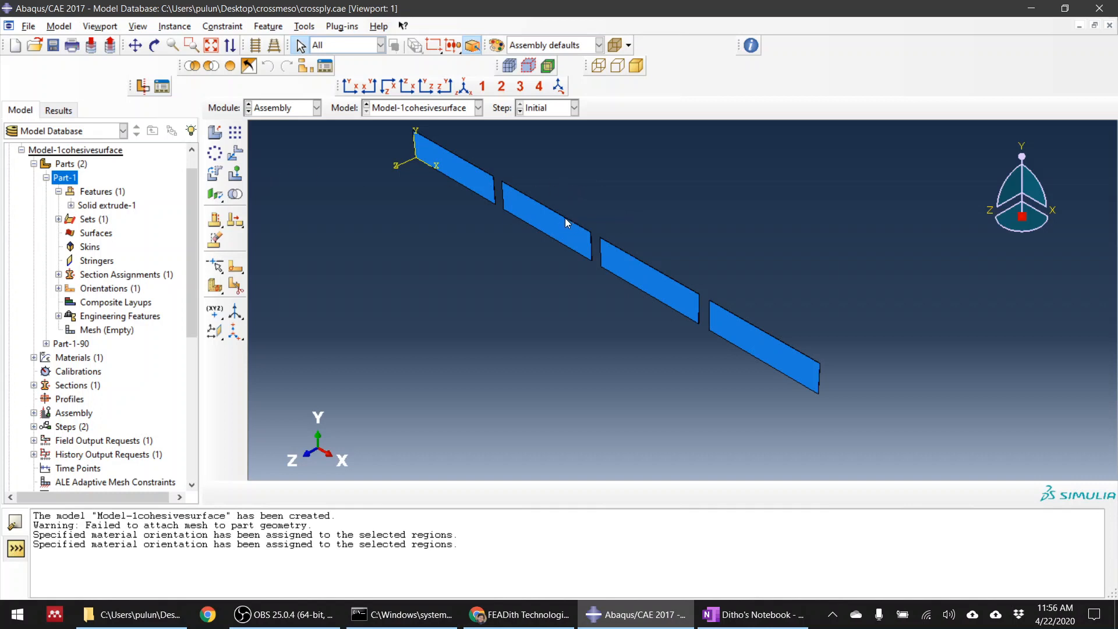
pyautogui.keyDown('ctrl'); pyautogui.keyDown('alt'); pyautogui.moveTo(666, 187); pyautogui.dragTo(574, 282); pyautogui.keyUp('alt'); pyautogui.keyUp('ctrl')
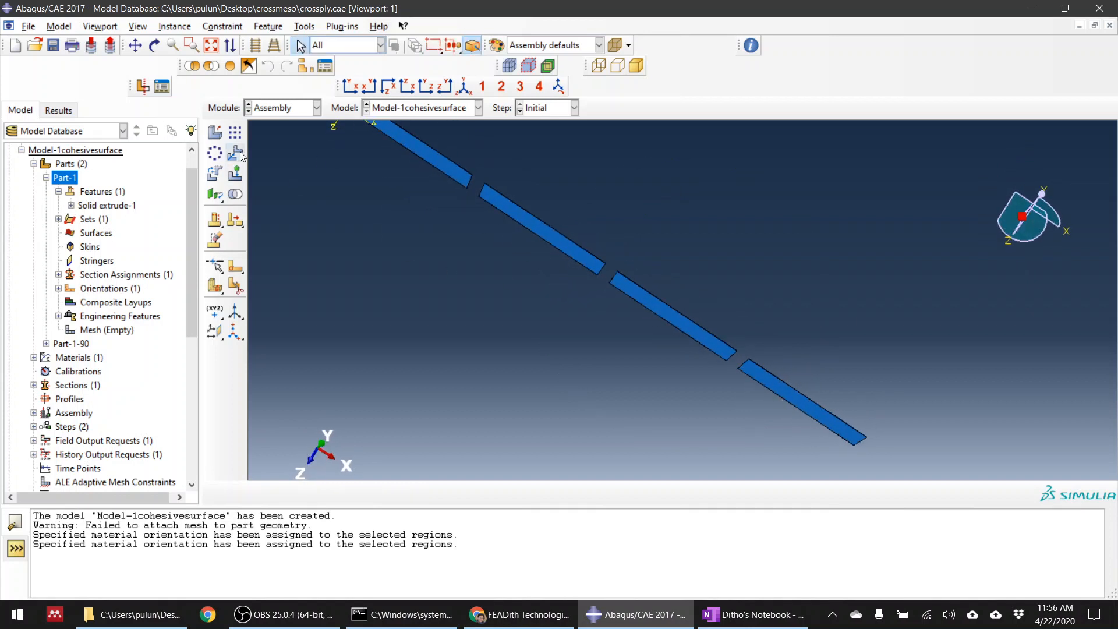
pyautogui.keyDown('ctrl'); pyautogui.keyDown('alt'); pyautogui.moveTo(619, 231); pyautogui.dragTo(531, 309); pyautogui.keyUp('alt'); pyautogui.keyUp('ctrl')
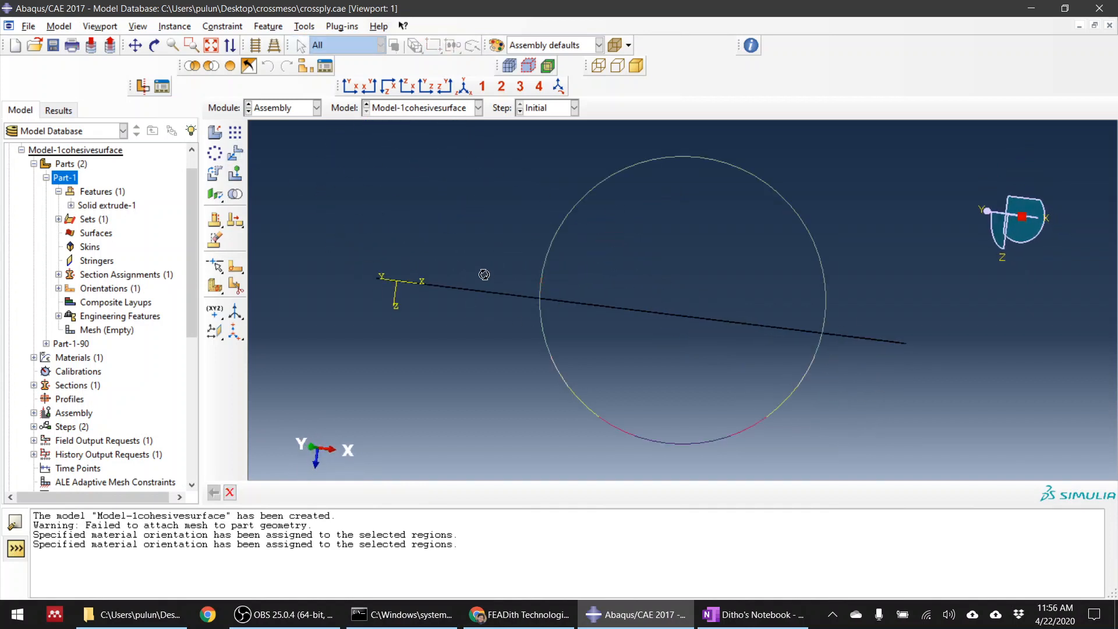
pyautogui.keyDown('ctrl'); pyautogui.keyDown('alt'); pyautogui.moveTo(485, 274); pyautogui.dragTo(722, 295); pyautogui.keyUp('alt'); pyautogui.keyUp('ctrl')
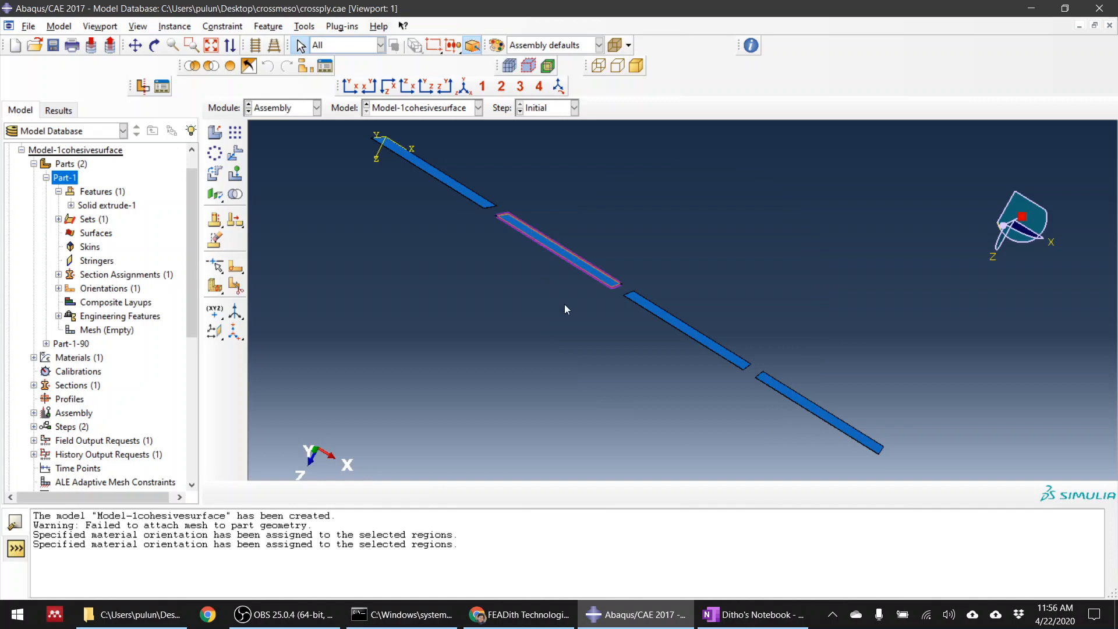
pyautogui.keyDown('ctrl'); pyautogui.keyDown('alt'); pyautogui.moveTo(569, 305); pyautogui.dragTo(718, 303); pyautogui.keyUp('alt'); pyautogui.keyUp('ctrl')
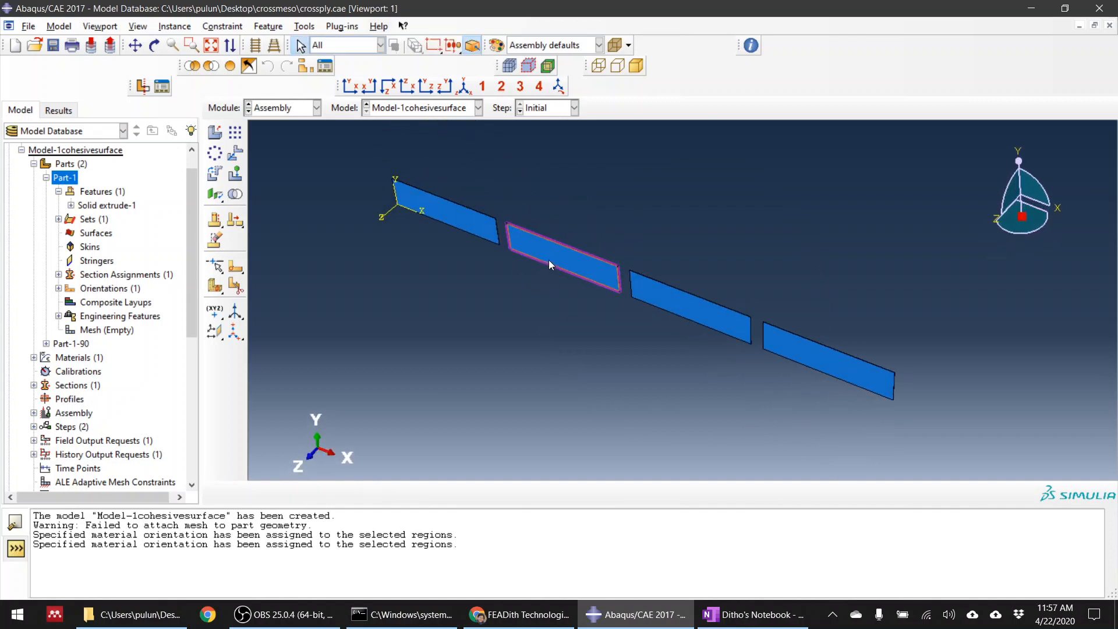
pyautogui.keyDown('ctrl'); pyautogui.keyDown('alt'); pyautogui.moveTo(590, 235); pyautogui.dragTo(485, 247); pyautogui.keyUp('alt'); pyautogui.keyUp('ctrl')
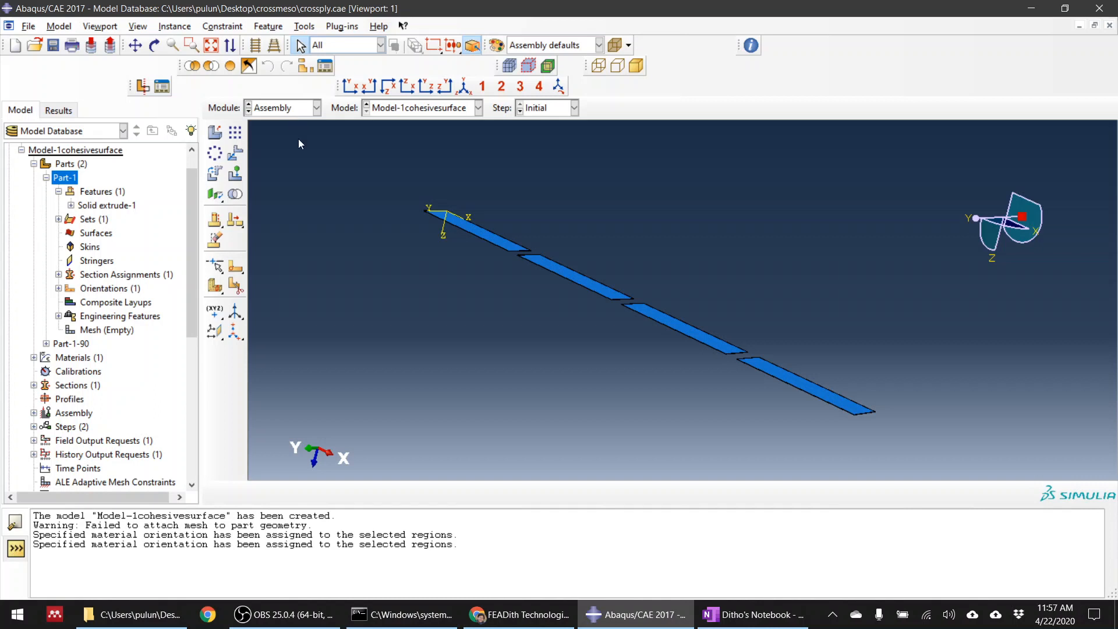
# Switch to the Step module and examine the defined analysis steps.
pyautogui.click(300, 108)
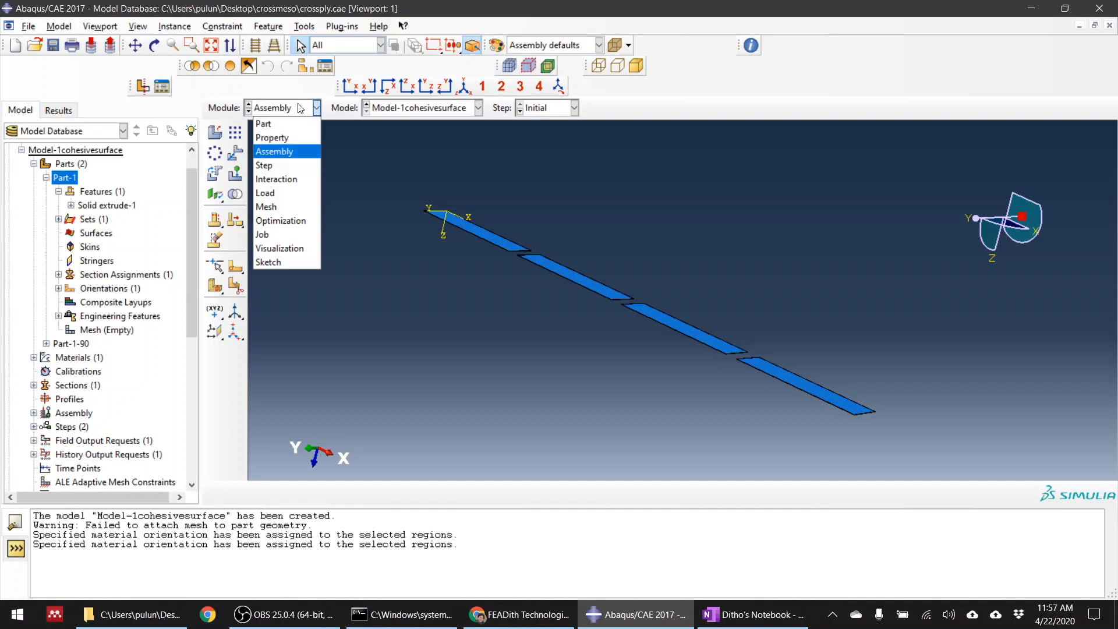
pyautogui.click(289, 167)
pyautogui.click(235, 133)
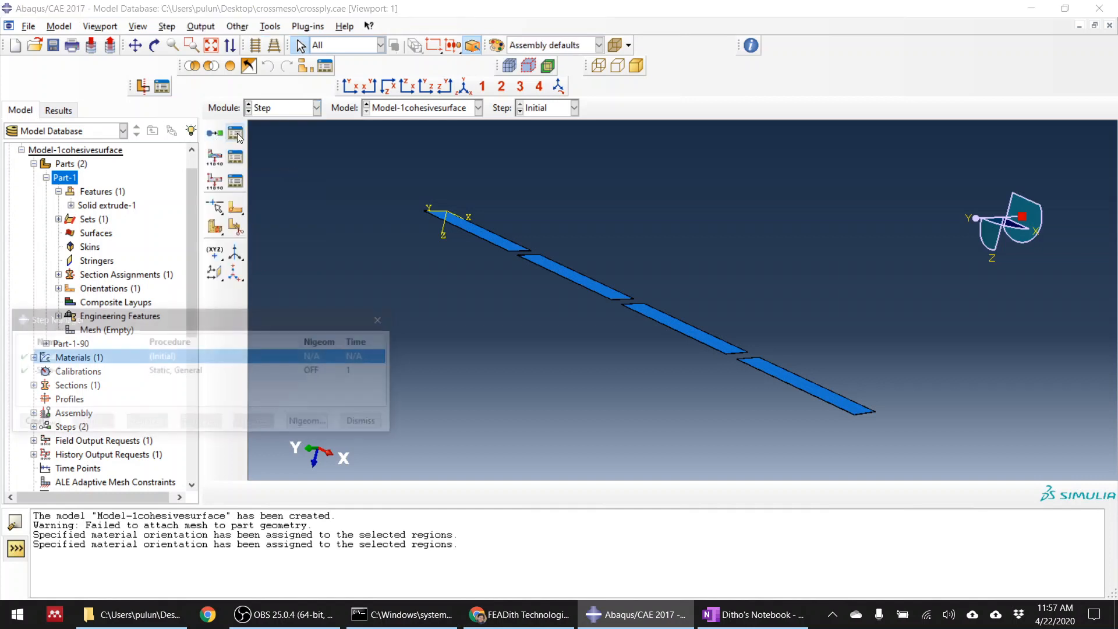
pyautogui.click(367, 423)
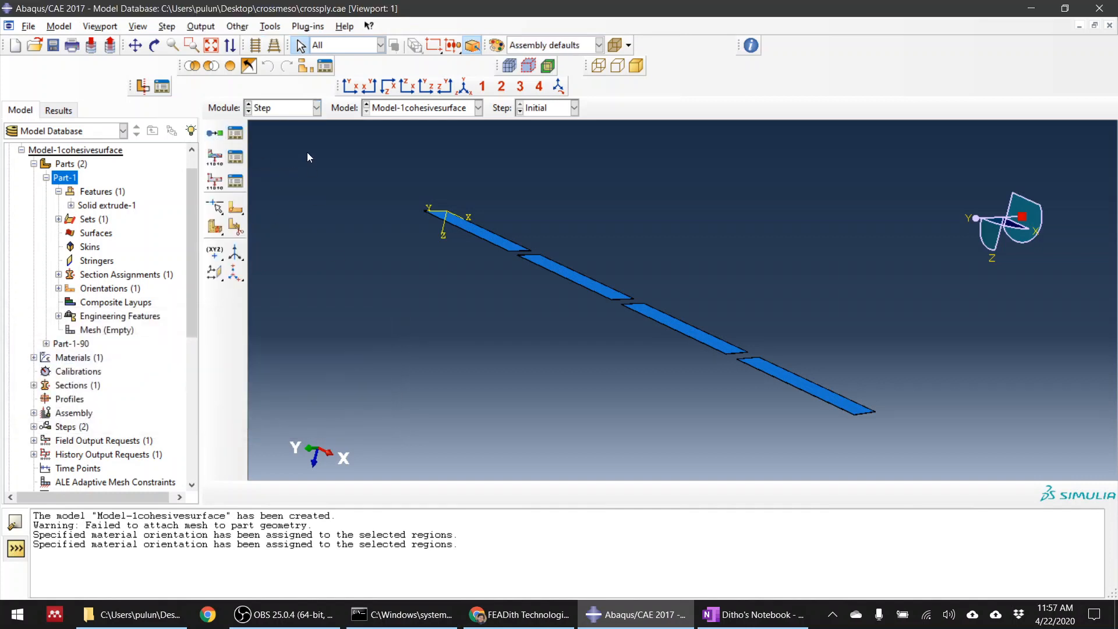
# Switch to the Interaction module for Model-1cohesivesurface.
pyautogui.click(295, 109)
pyautogui.click(285, 179)
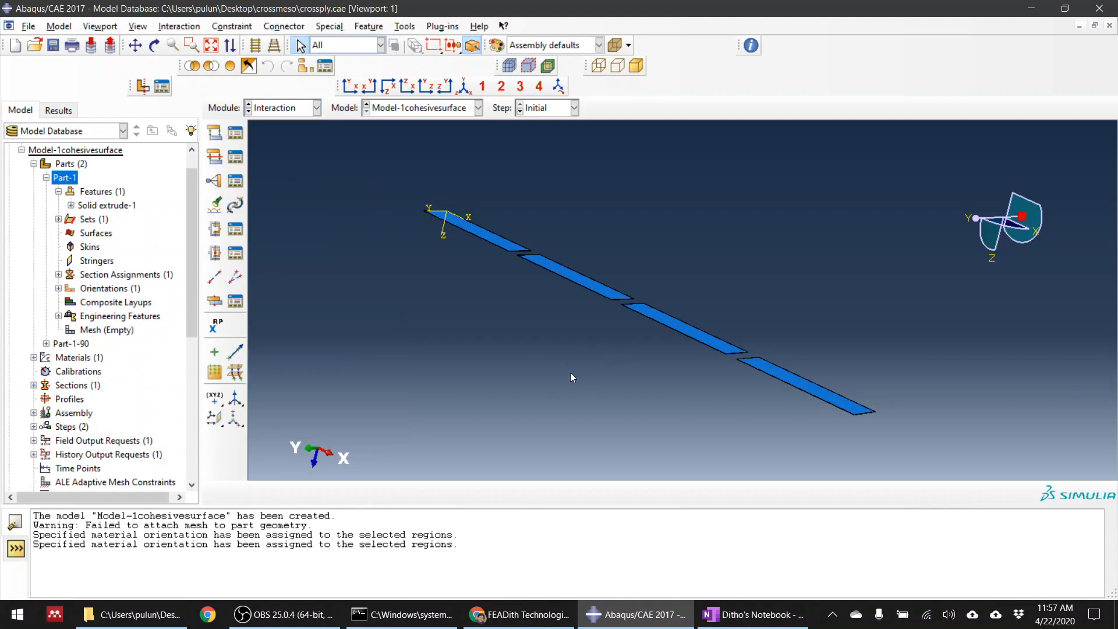
pyautogui.keyDown('ctrl'); pyautogui.keyDown('alt'); pyautogui.moveTo(572, 374); pyautogui.dragTo(659, 273); pyautogui.keyUp('alt'); pyautogui.keyUp('ctrl')
pyautogui.keyDown('ctrl'); pyautogui.keyDown('alt'); pyautogui.moveTo(731, 384); pyautogui.dragTo(786, 273); pyautogui.keyUp('alt'); pyautogui.keyUp('ctrl')
pyautogui.keyDown('ctrl'); pyautogui.keyDown('alt'); pyautogui.moveTo(595, 339); pyautogui.dragTo(607, 239); pyautogui.keyUp('alt'); pyautogui.keyUp('ctrl')
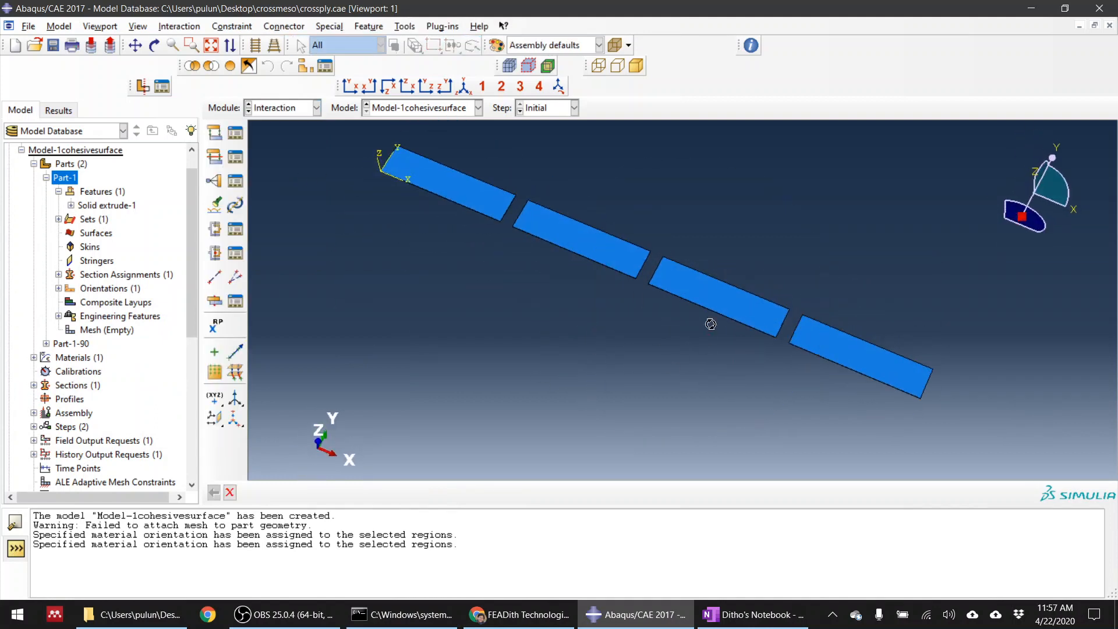
pyautogui.keyDown('ctrl'); pyautogui.keyDown('alt'); pyautogui.moveTo(711, 325); pyautogui.dragTo(649, 282); pyautogui.keyUp('alt'); pyautogui.keyUp('ctrl')
pyautogui.scroll(3, 501, 240)
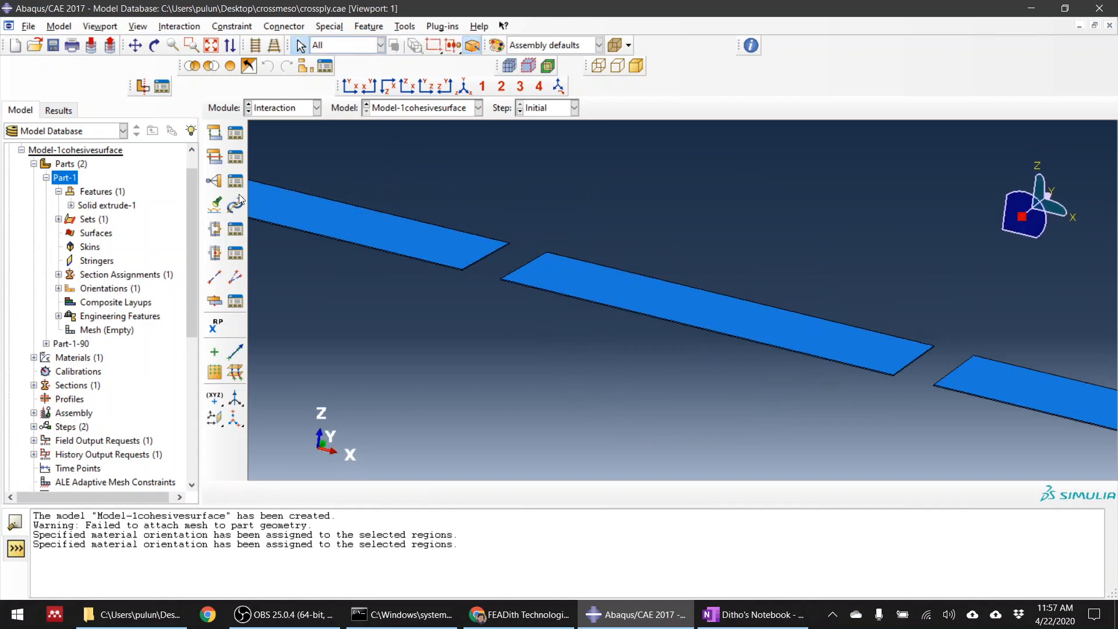
pyautogui.click(219, 135)
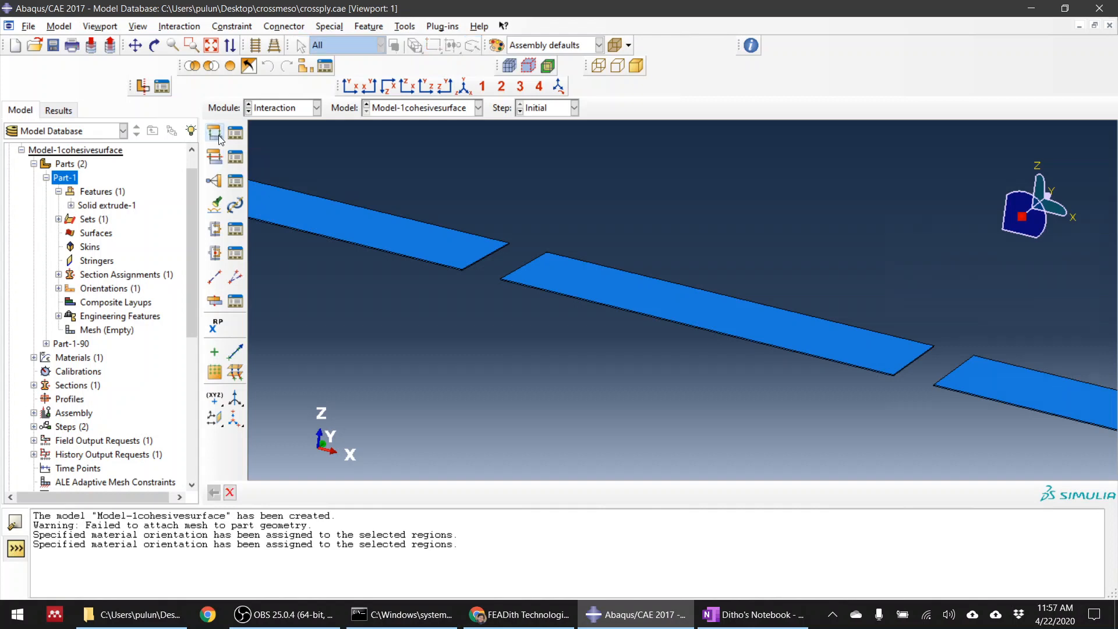
pyautogui.moveTo(951, 198); pyautogui.dragTo(408, 138)
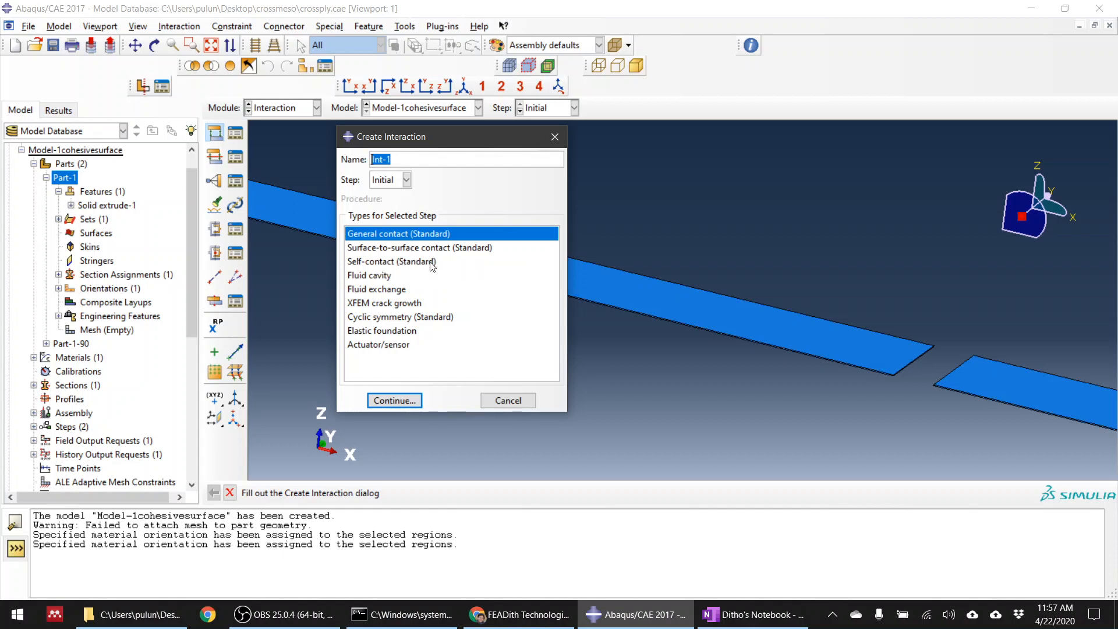
pyautogui.click(470, 248)
pyautogui.click(404, 399)
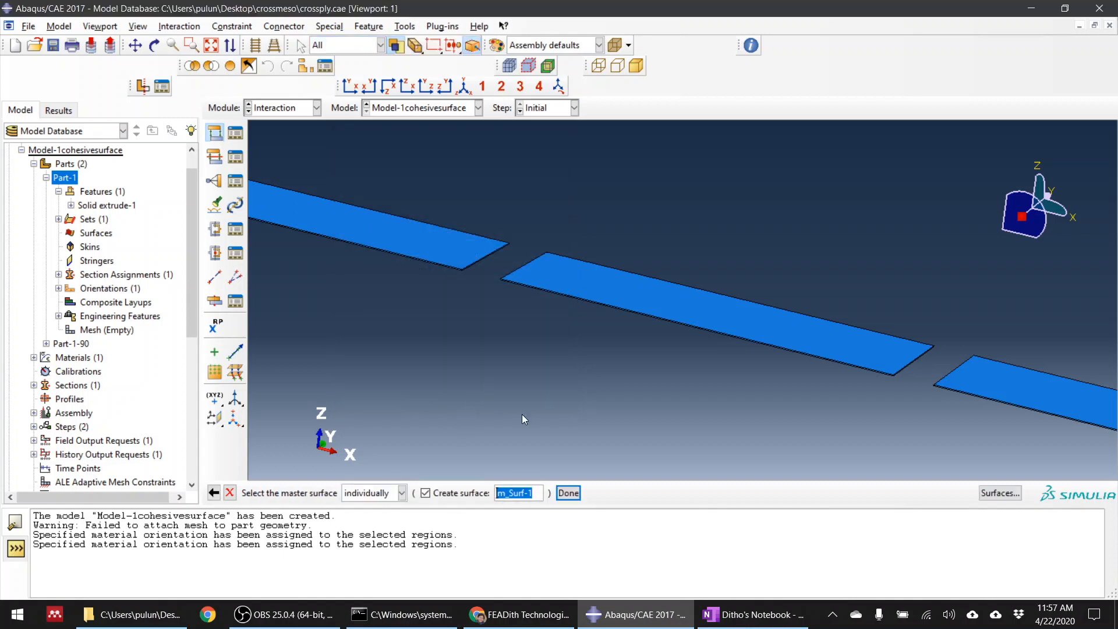
pyautogui.click(230, 493)
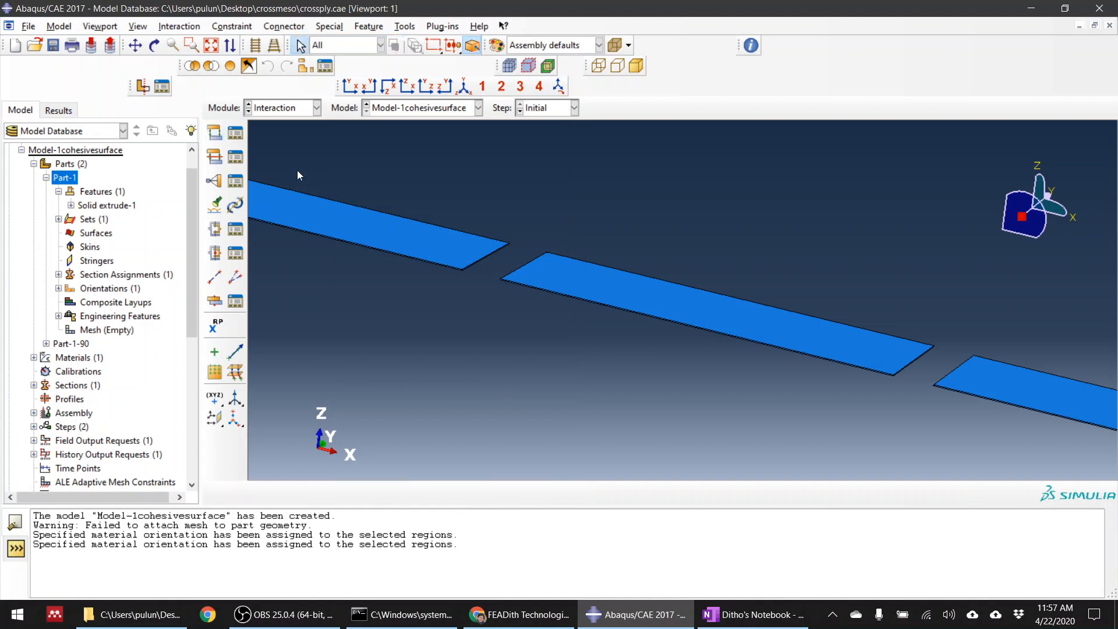
# Examine the available interaction property types and constraint types without creating any.
pyautogui.click(234, 156)
pyautogui.click(35, 227)
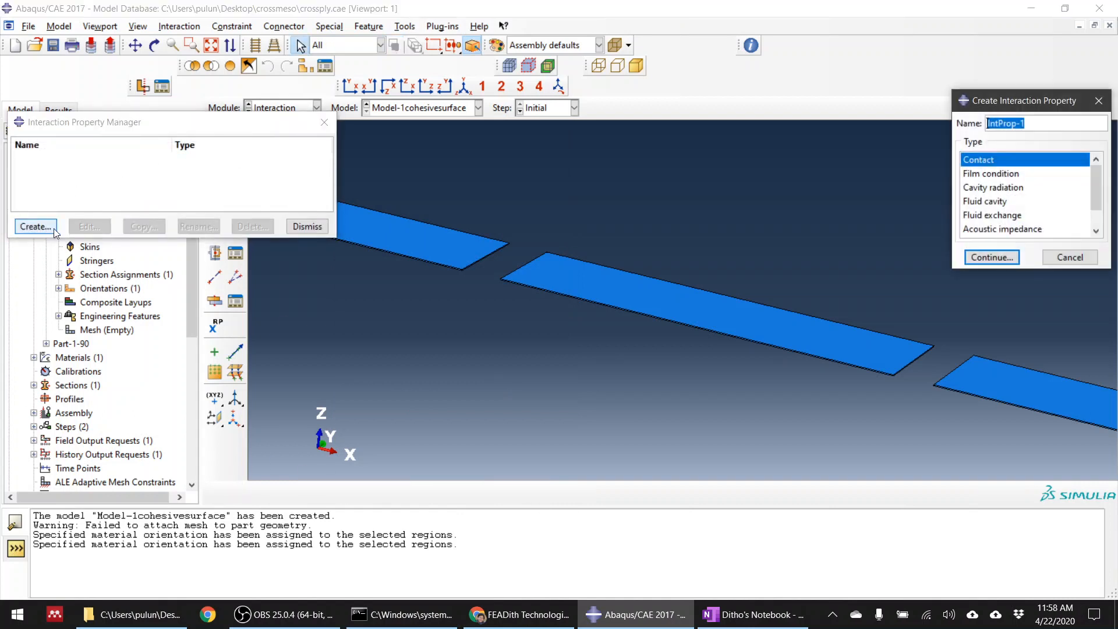
pyautogui.scroll(-2, 1039, 209)
pyautogui.scroll(2, 1043, 207)
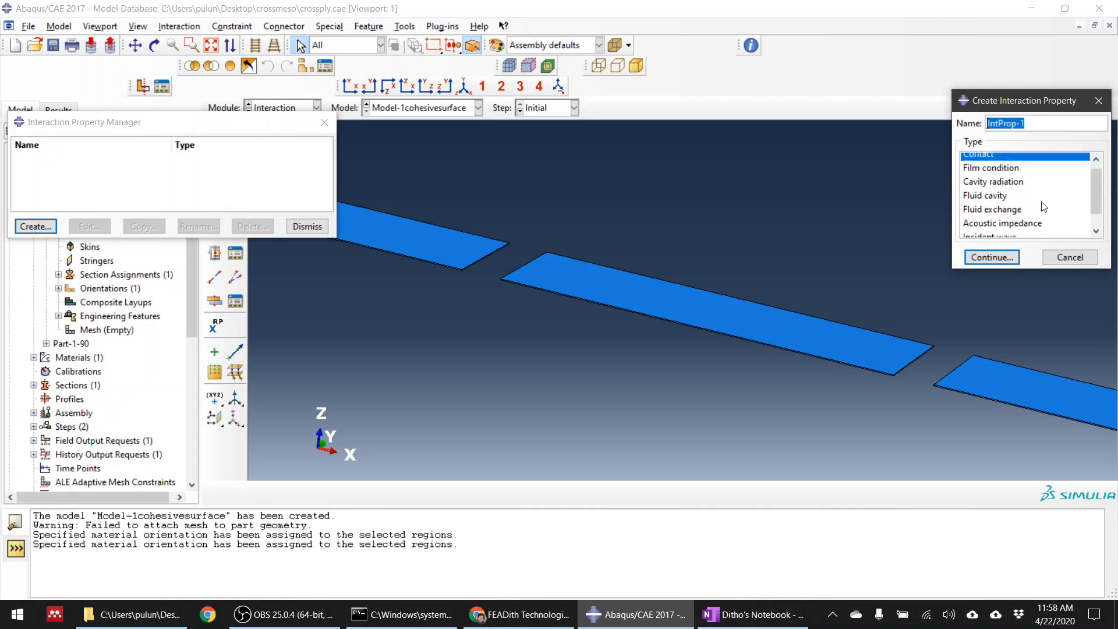
pyautogui.scroll(-2, 1045, 221)
pyautogui.scroll(1, 1049, 239)
pyautogui.scroll(1, 1047, 236)
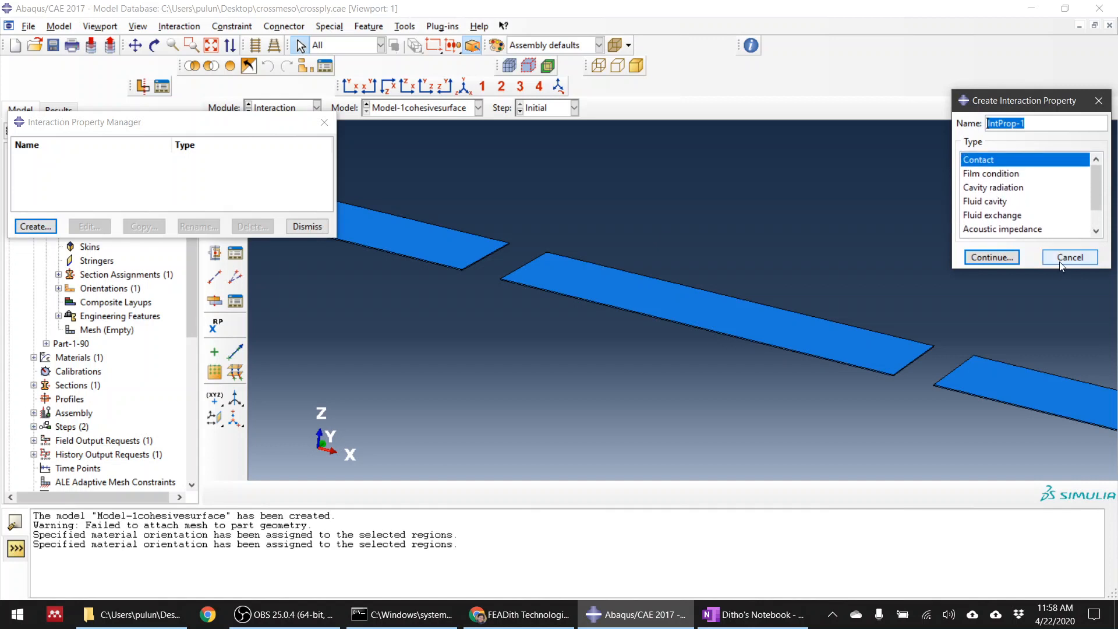
pyautogui.click(1070, 258)
pyautogui.click(300, 227)
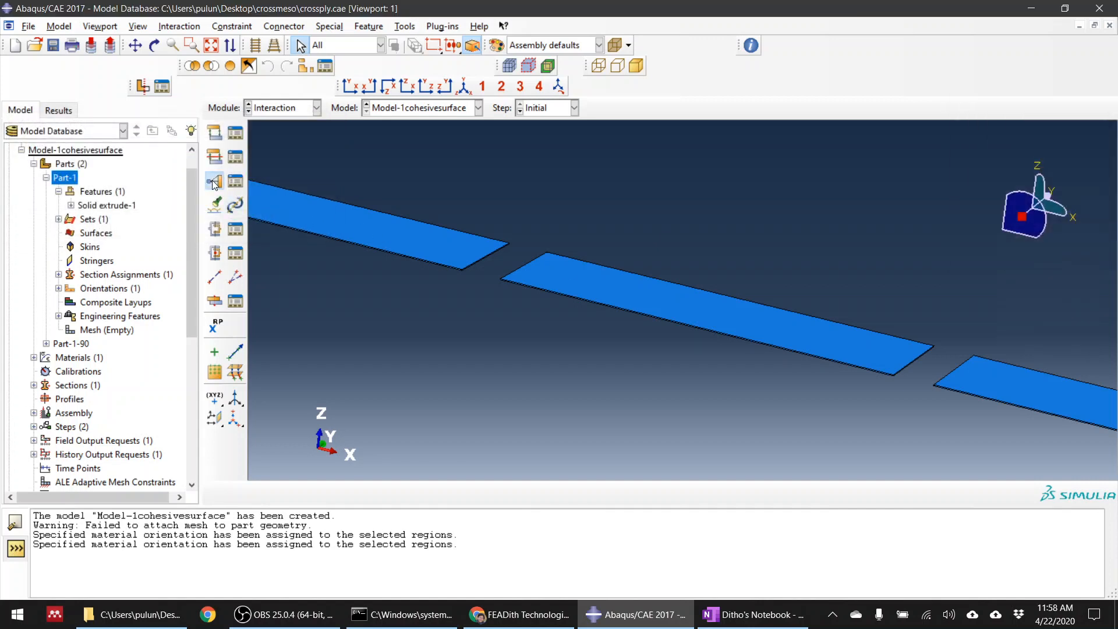
pyautogui.click(215, 182)
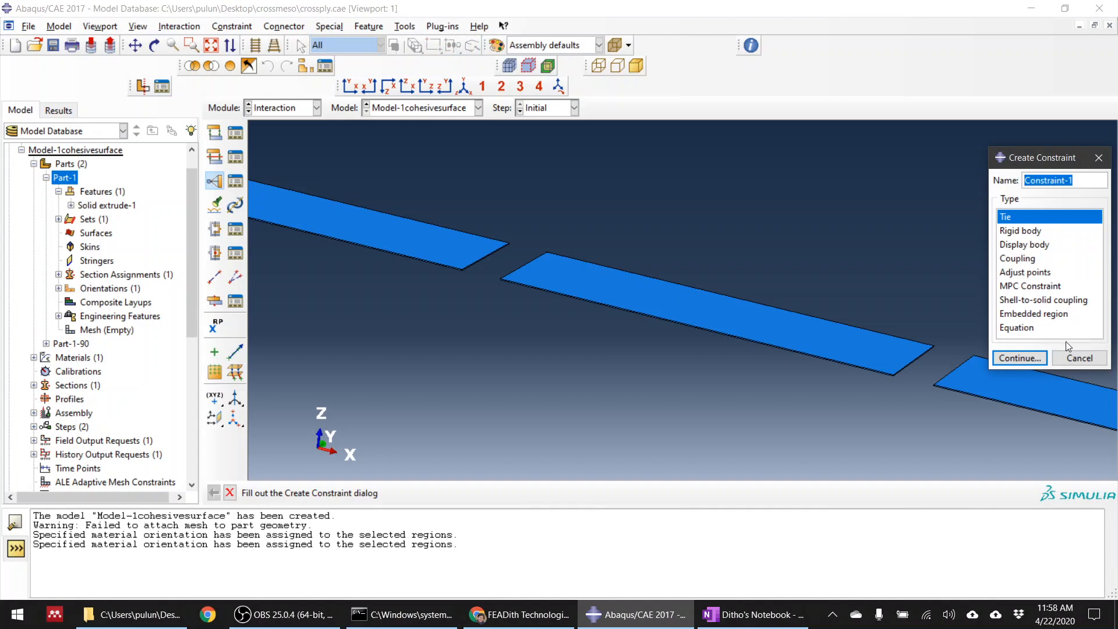
pyautogui.click(1076, 357)
# Start a surface-to-surface contact (Standard) interaction, Int-1, in the Initial step with one ply's +Z face as master surface m_Surf-1.
pyautogui.click(214, 133)
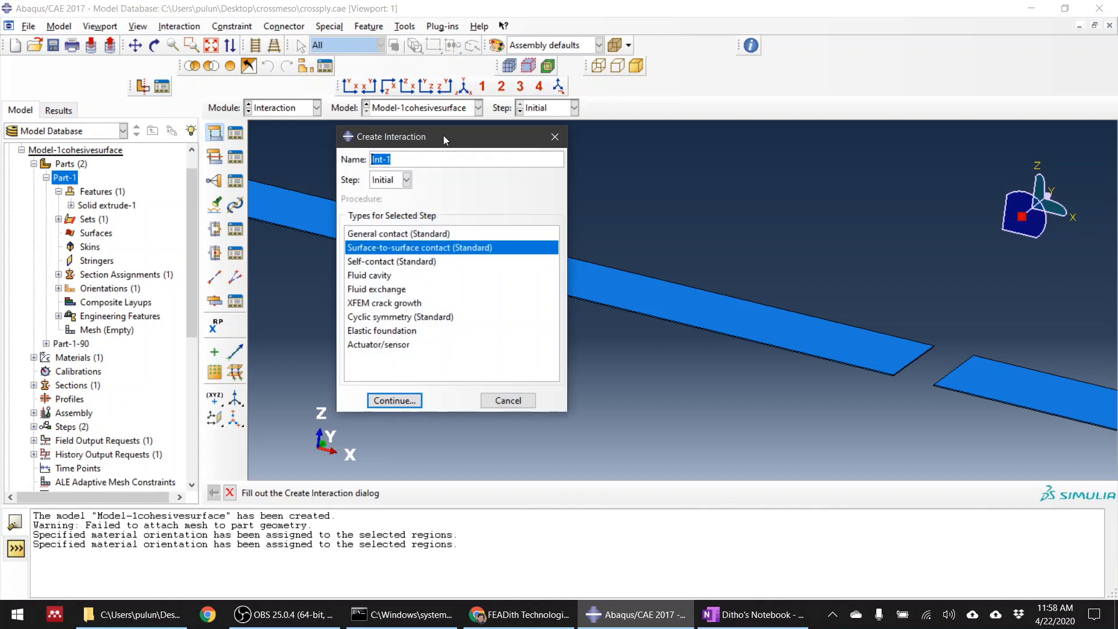
pyautogui.moveTo(443, 135); pyautogui.dragTo(183, 128)
pyautogui.click(133, 394)
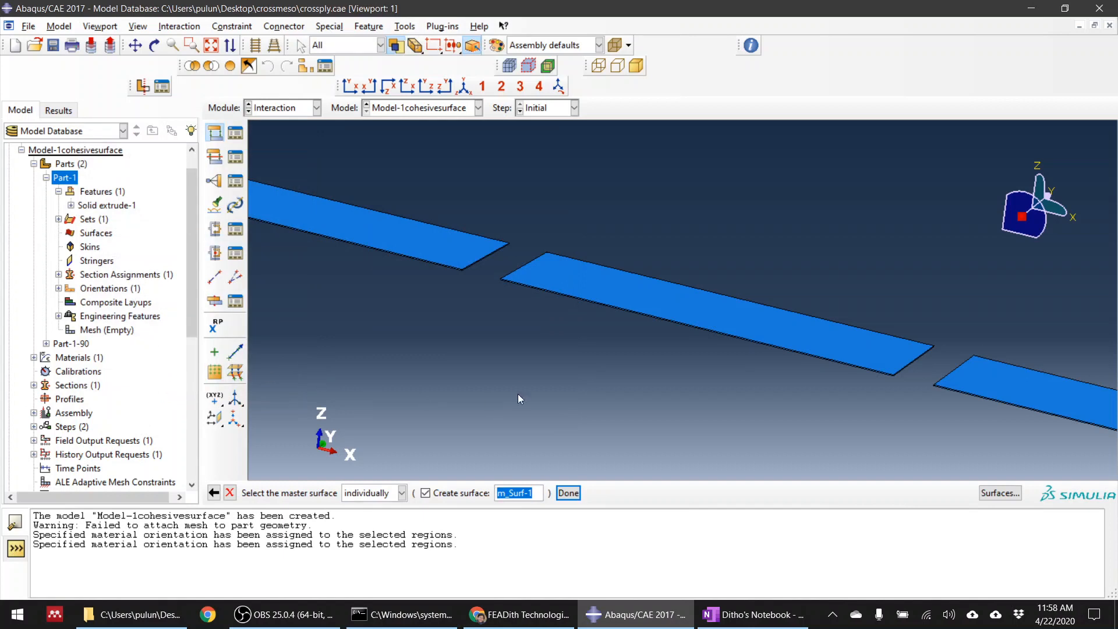
pyautogui.keyDown('ctrl'); pyautogui.keyDown('alt'); pyautogui.moveTo(694, 343); pyautogui.dragTo(726, 361); pyautogui.keyUp('alt'); pyautogui.keyUp('ctrl')
pyautogui.click(480, 233)
pyautogui.scroll(5, 495, 233)
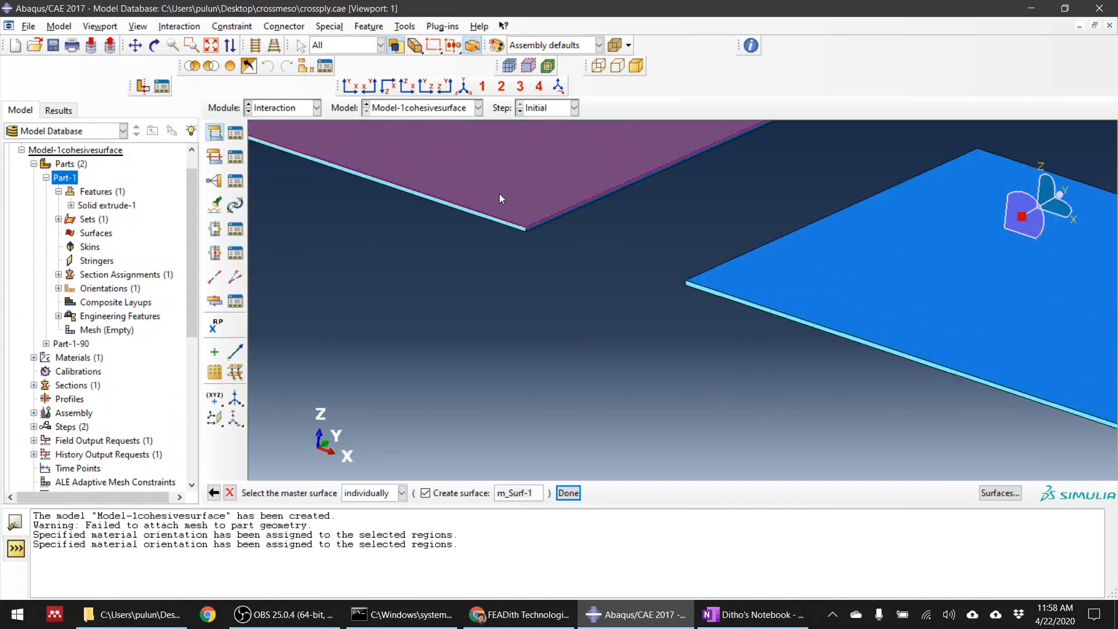
pyautogui.scroll(-5, 547, 243)
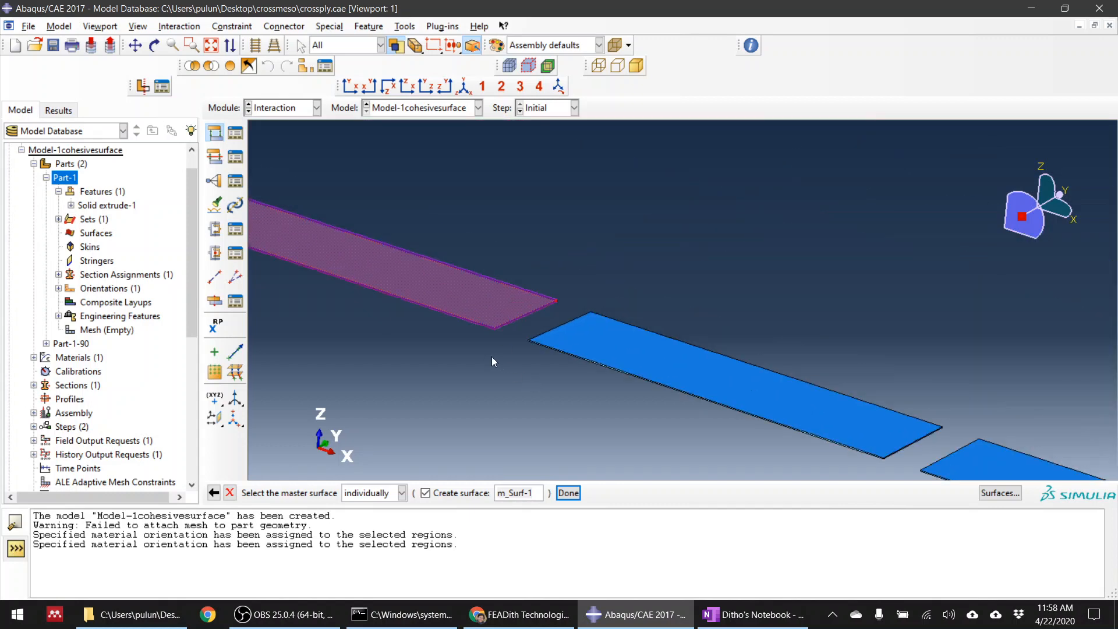
pyautogui.click(569, 492)
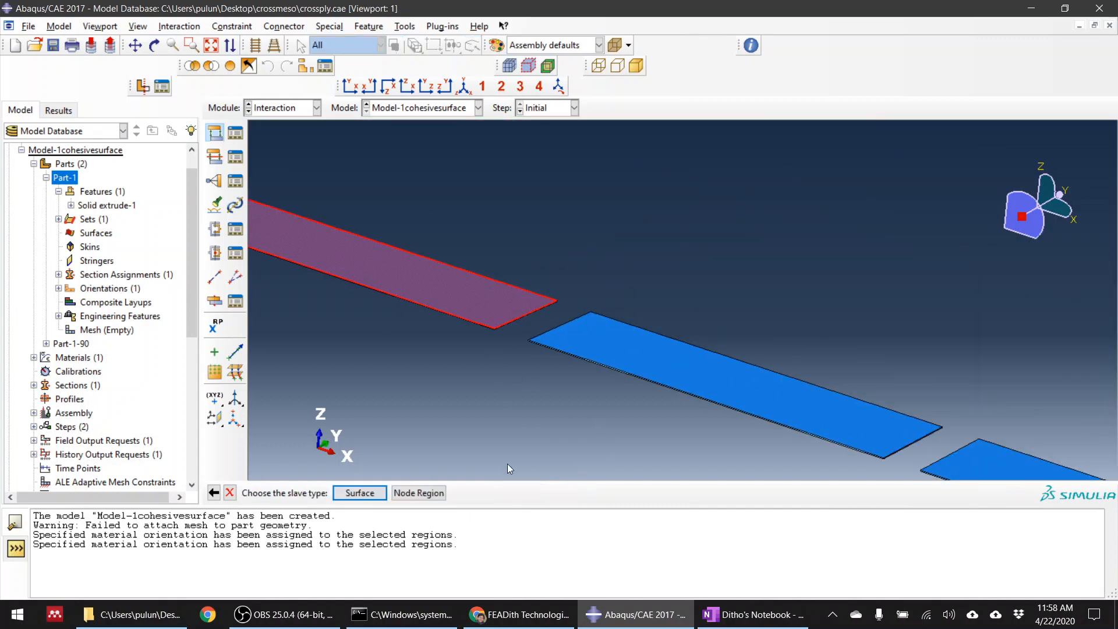
# Choose Surface as the slave type and assign the adjacent ply's -Z face as slave surface s_Surf-1.
pyautogui.click(360, 493)
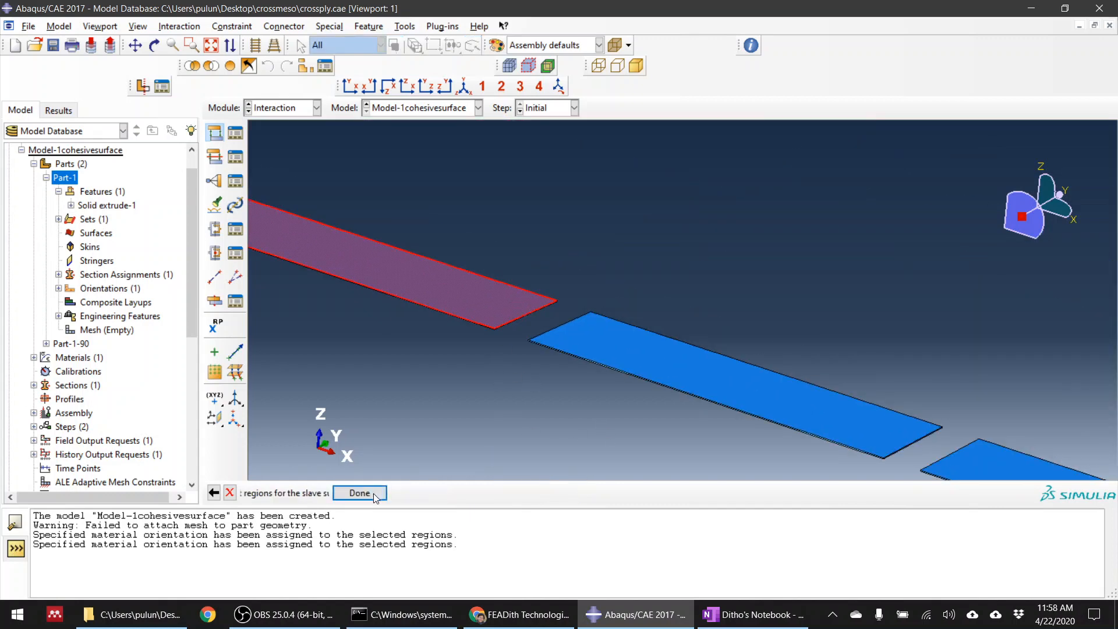
pyautogui.keyDown('ctrl'); pyautogui.keyDown('alt'); pyautogui.moveTo(645, 406); pyautogui.dragTo(660, 326); pyautogui.keyUp('alt'); pyautogui.keyUp('ctrl')
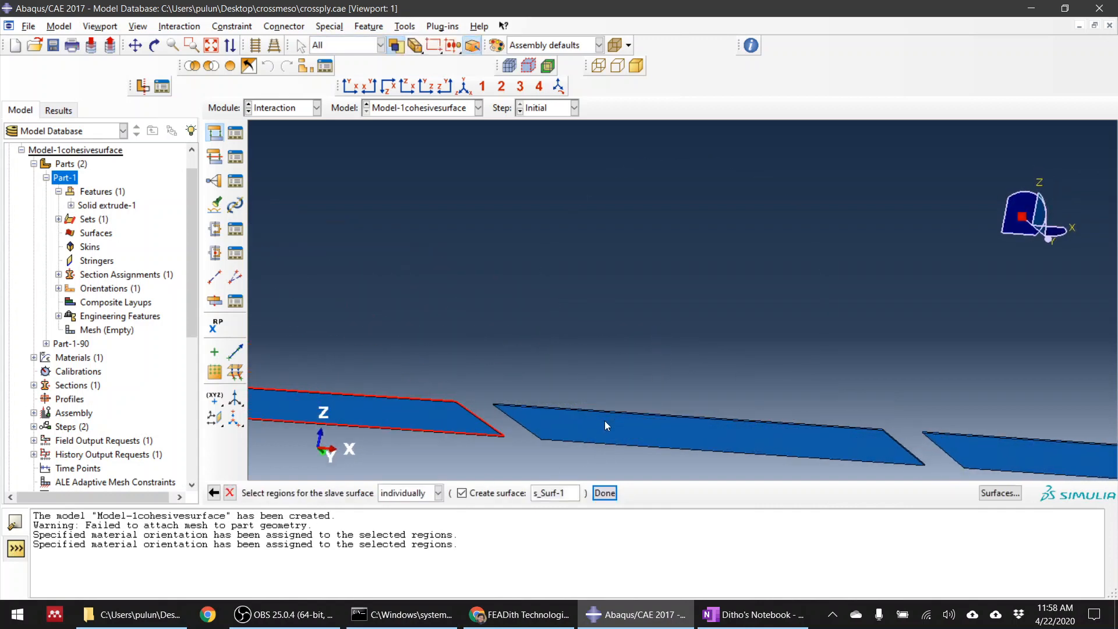
pyautogui.click(602, 426)
pyautogui.click(605, 493)
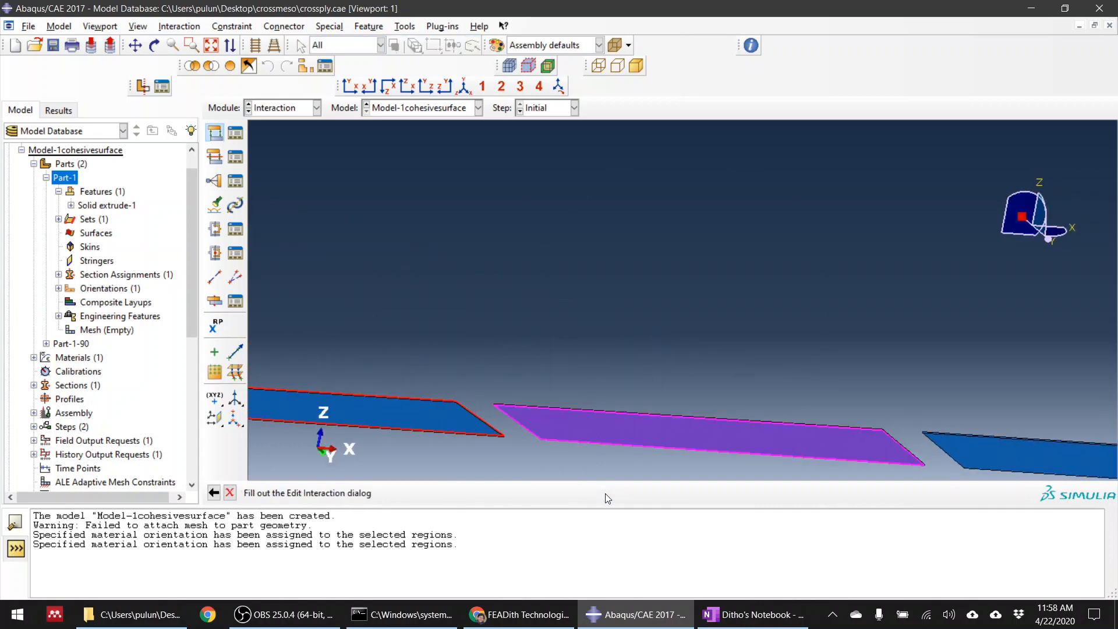
# Examine the surface smoothing, clearance and bonding options of the Int-1 contact interaction.
pyautogui.moveTo(888, 41); pyautogui.dragTo(254, 41)
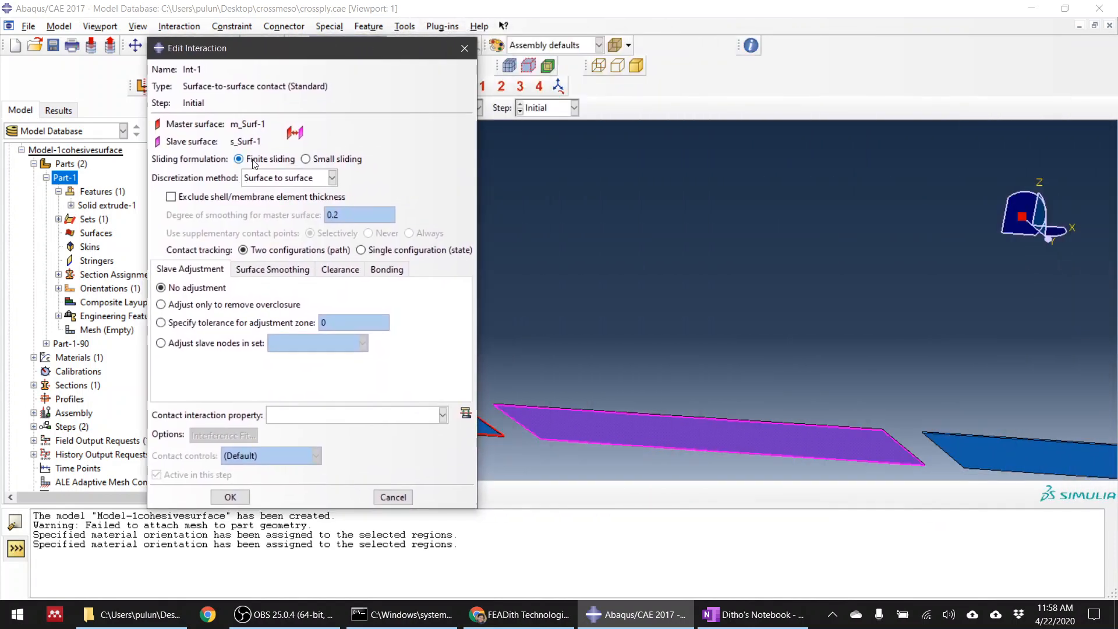
pyautogui.click(274, 273)
pyautogui.click(338, 270)
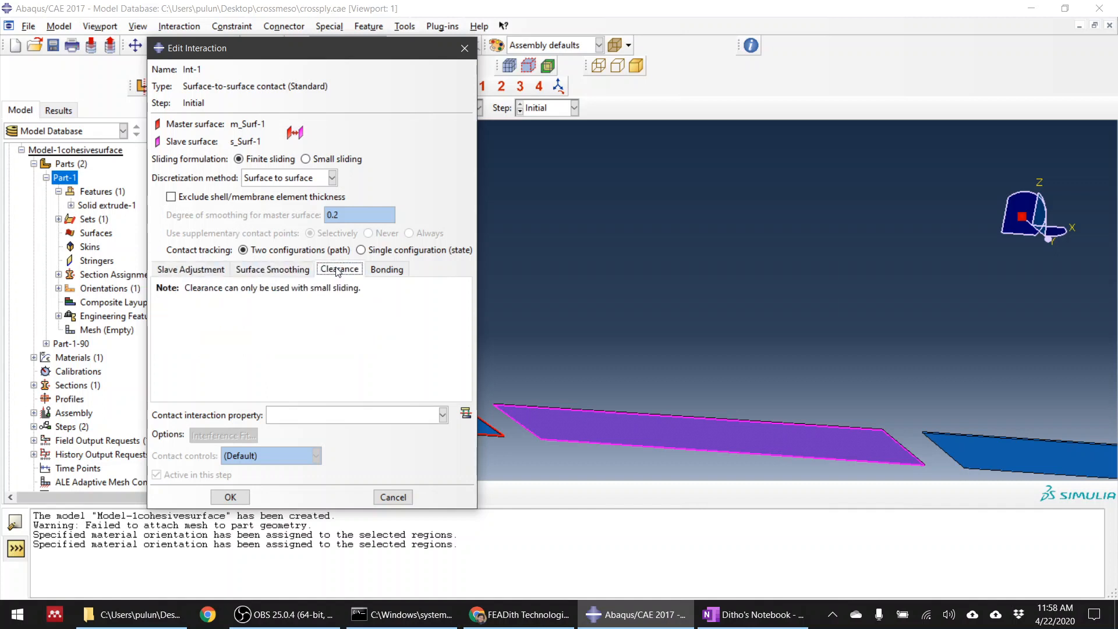
pyautogui.click(385, 271)
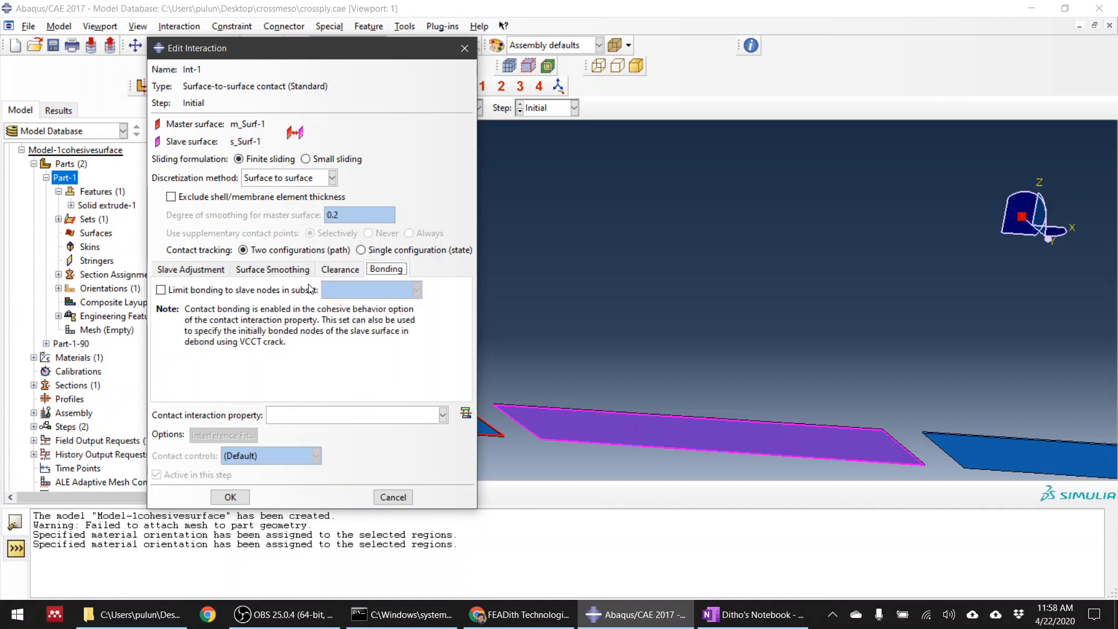
# Create a Contact-type interaction property named IntProp-1 for the Int-1 interaction.
pyautogui.click(277, 291)
pyautogui.click(276, 291)
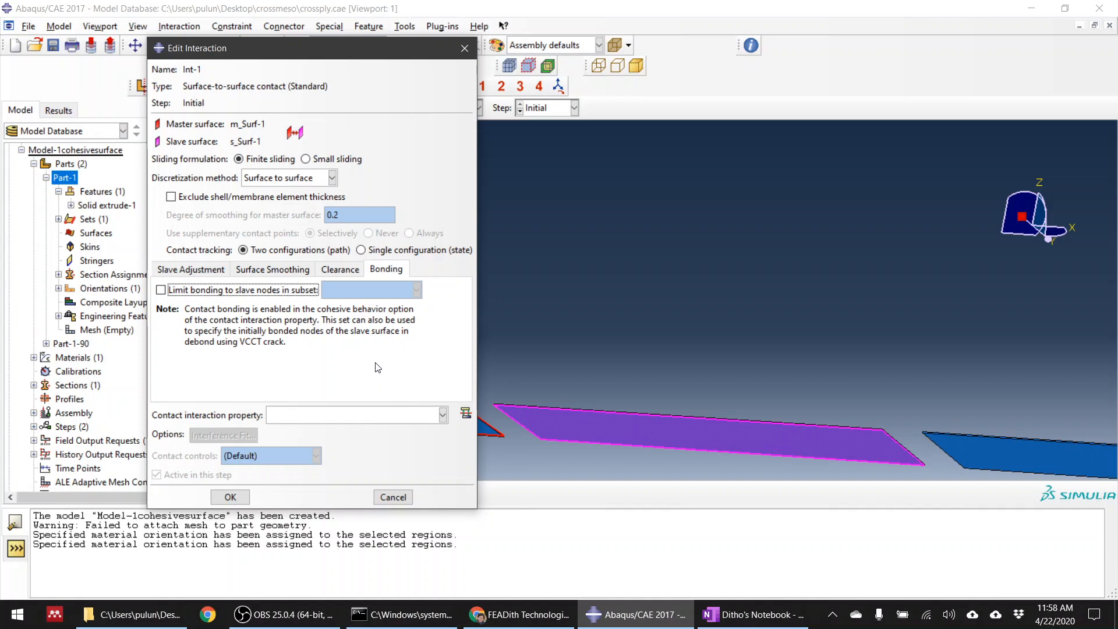
pyautogui.click(465, 414)
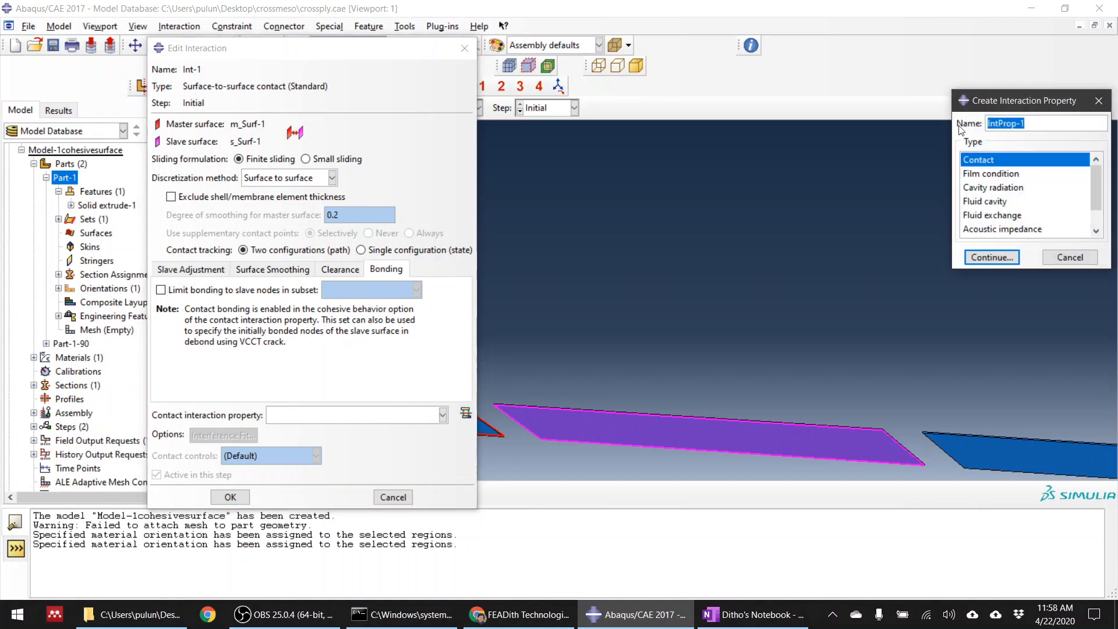
pyautogui.moveTo(1008, 108); pyautogui.dragTo(363, 164)
pyautogui.scroll(-1, 441, 264)
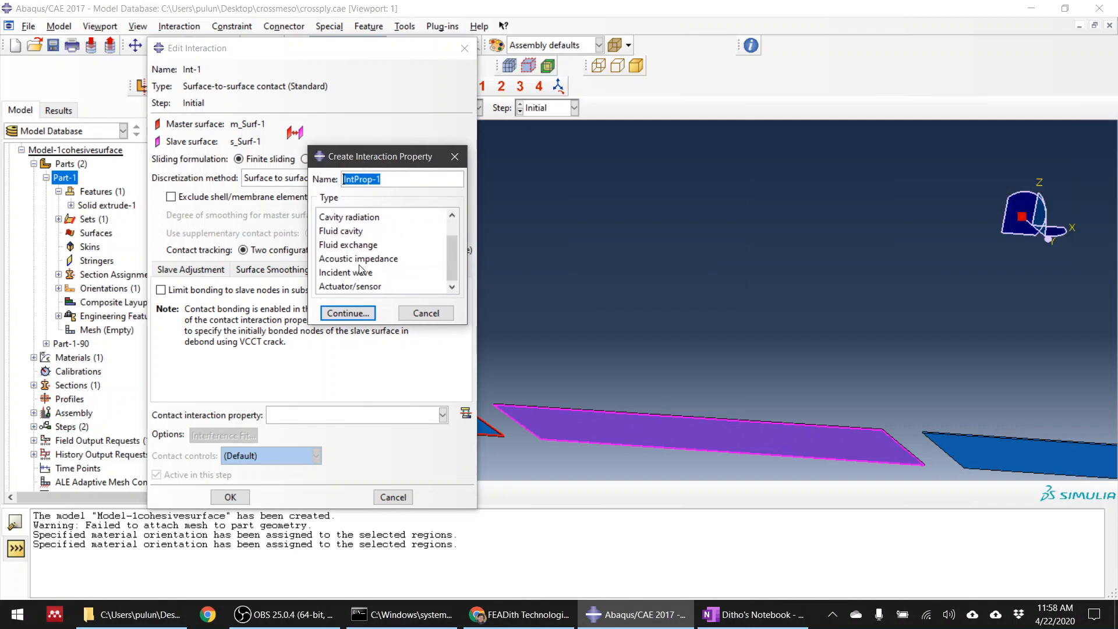
pyautogui.scroll(1, 360, 269)
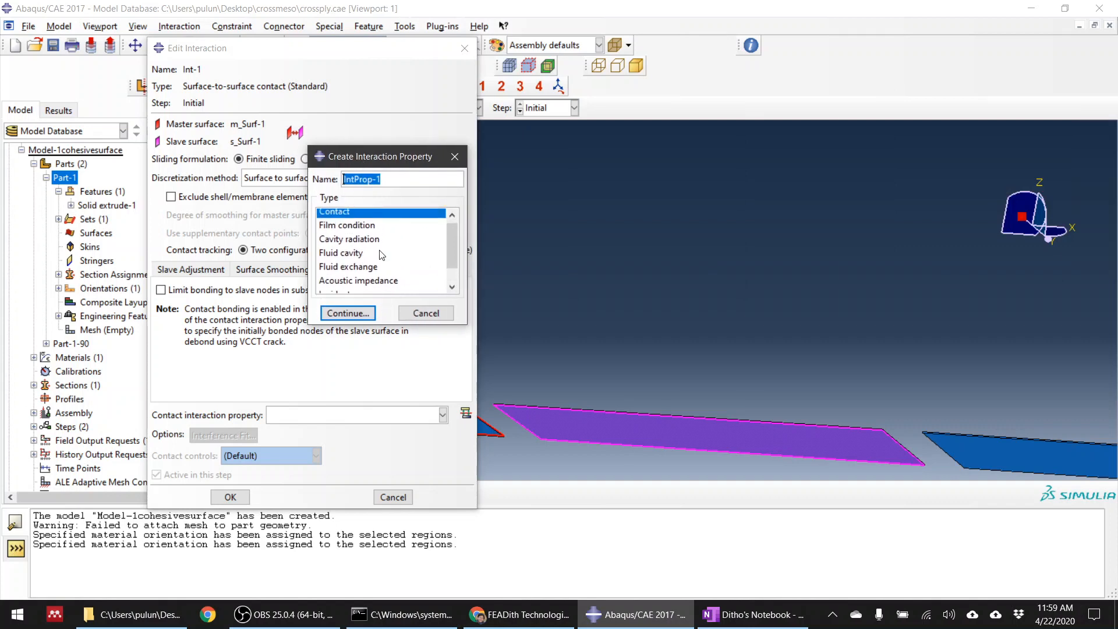
pyautogui.scroll(-1, 380, 258)
pyautogui.scroll(2, 384, 266)
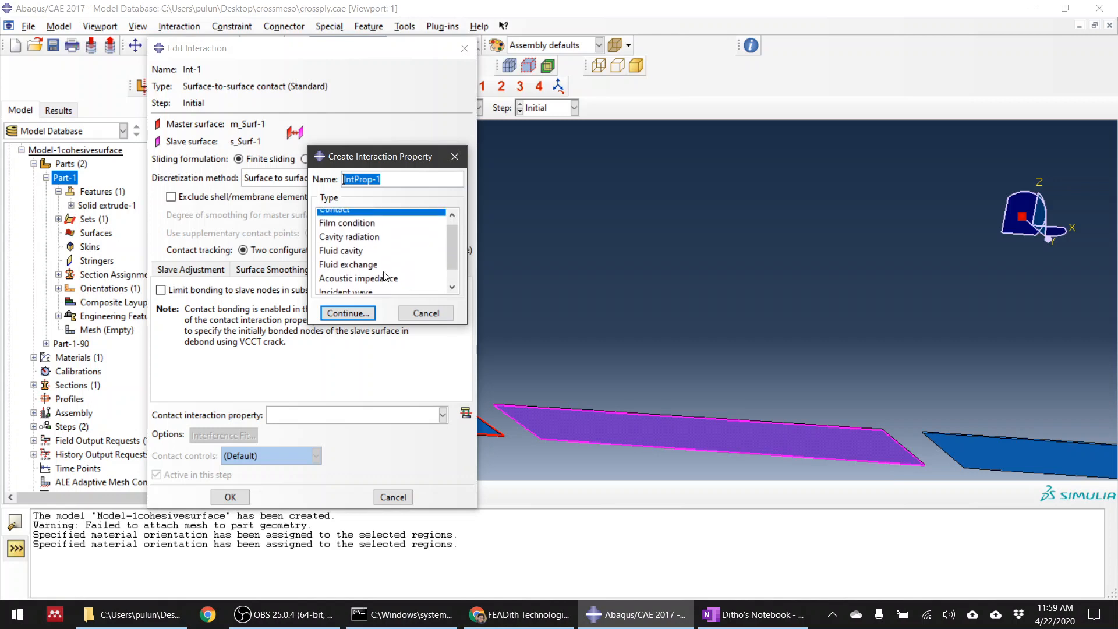
pyautogui.click(348, 312)
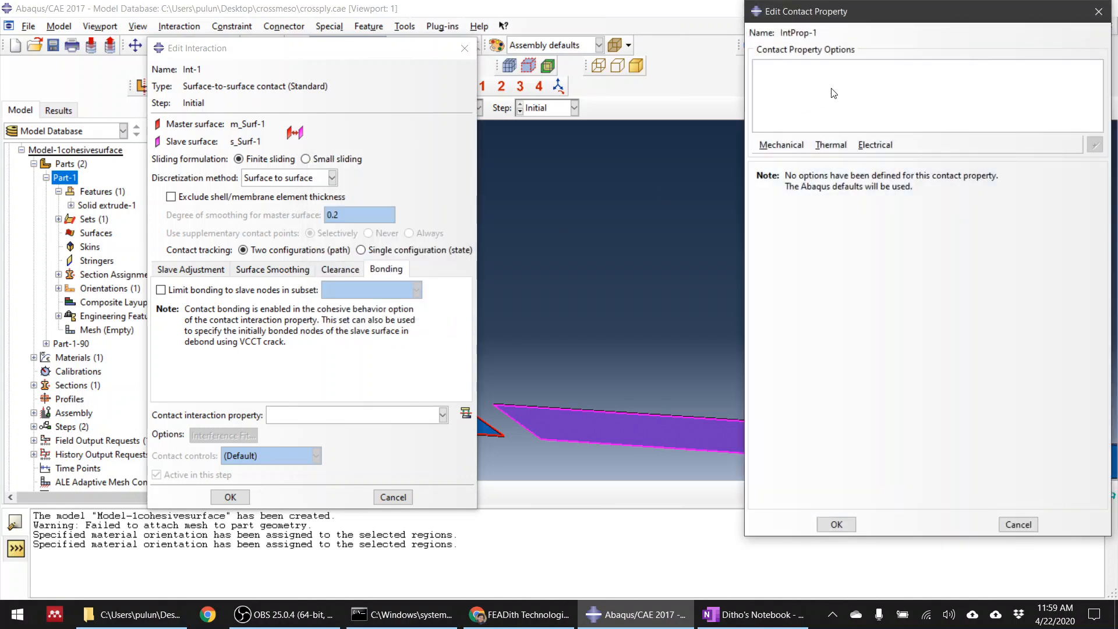
# Add mechanical Normal Behavior to IntProp-1 with "Hard" Contact pressure-overclosure, the Default constraint enforcement method and separation allowed after contact.
pyautogui.moveTo(862, 11); pyautogui.dragTo(271, 89)
pyautogui.click(192, 224)
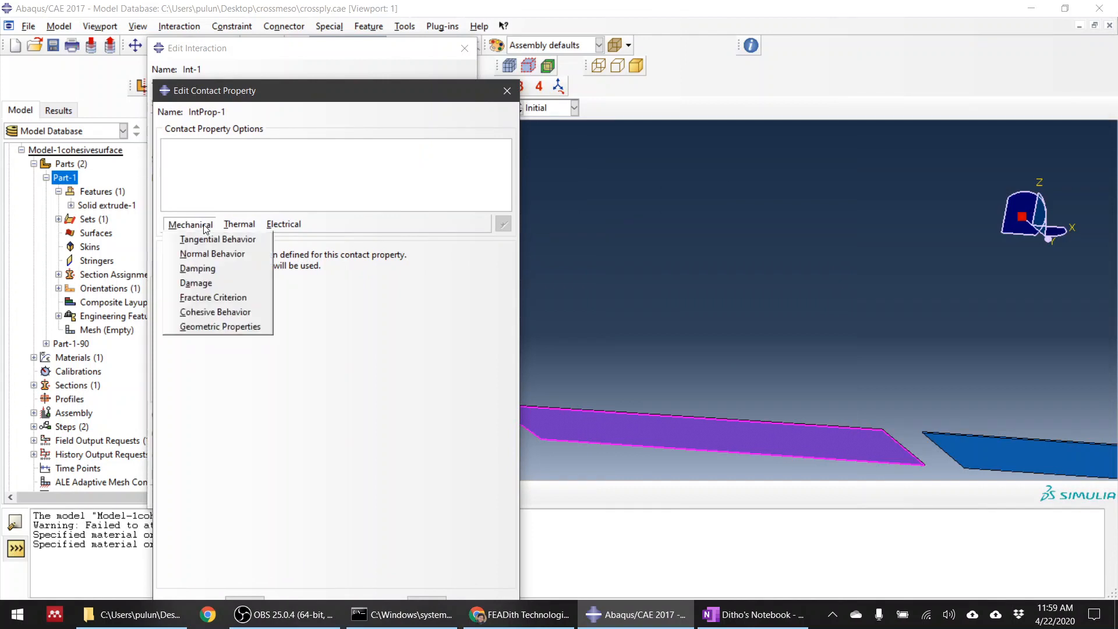
pyautogui.click(266, 198)
pyautogui.click(240, 224)
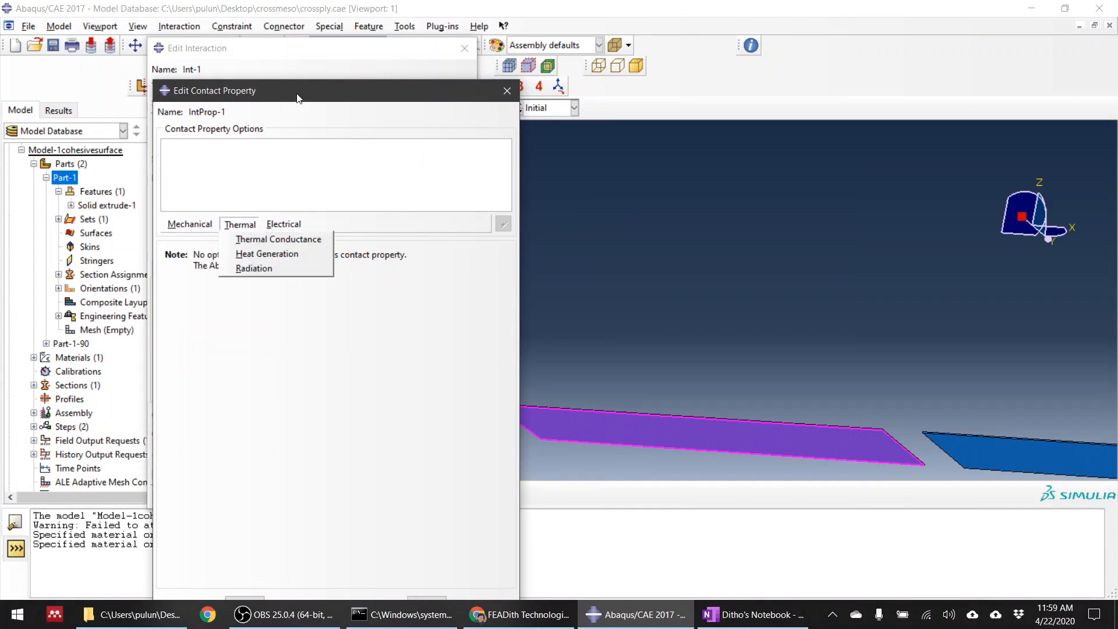
pyautogui.moveTo(298, 91); pyautogui.dragTo(291, 50)
pyautogui.click(194, 188)
pyautogui.click(194, 188)
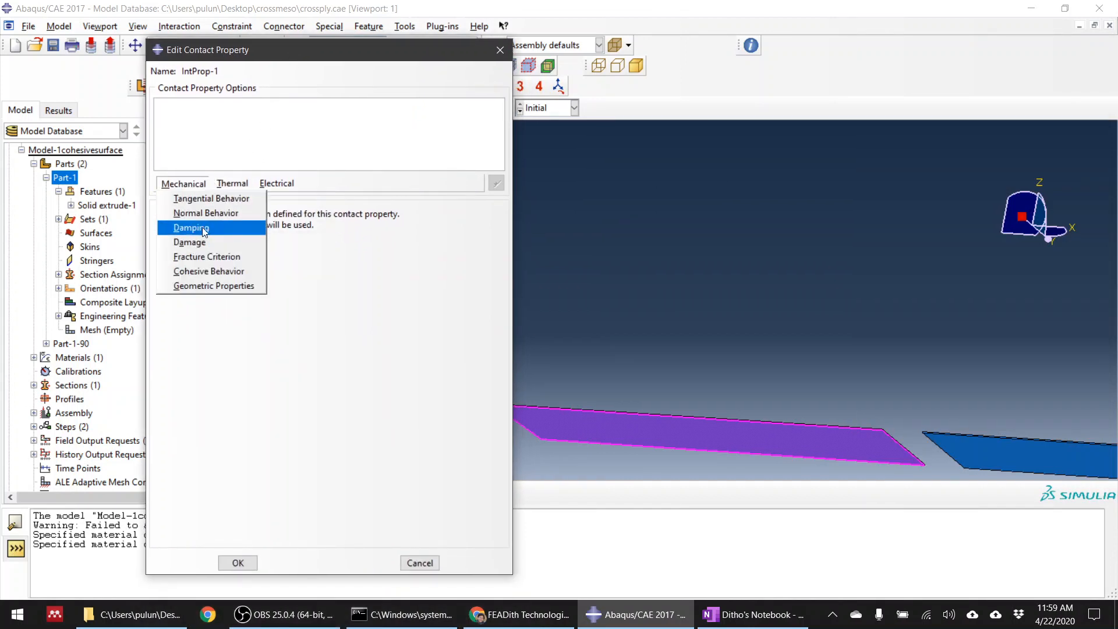
pyautogui.click(229, 215)
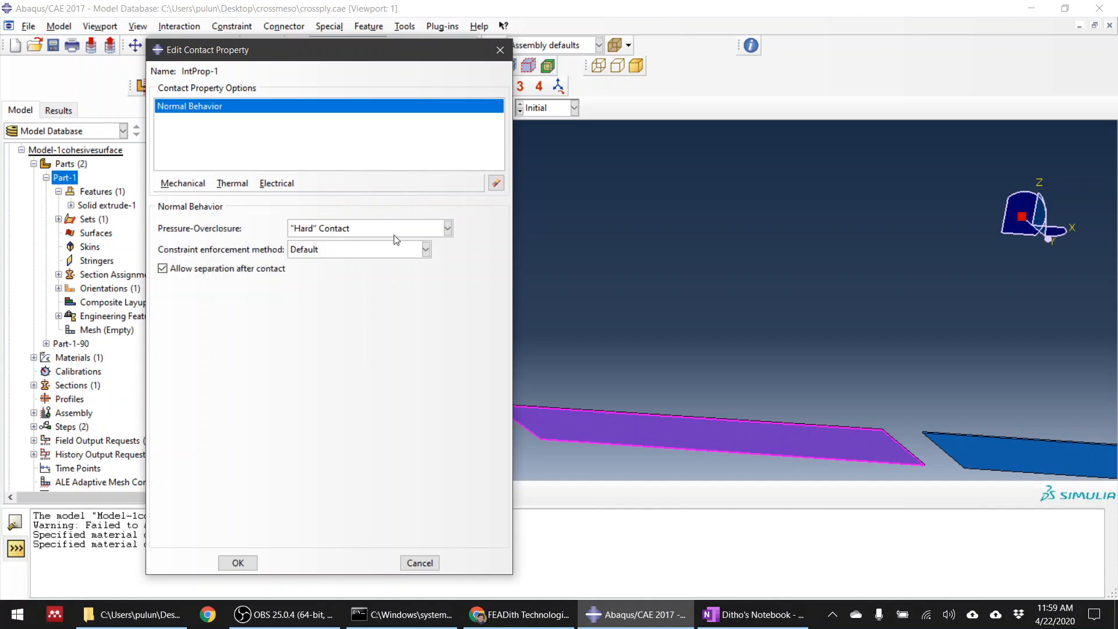
pyautogui.click(415, 231)
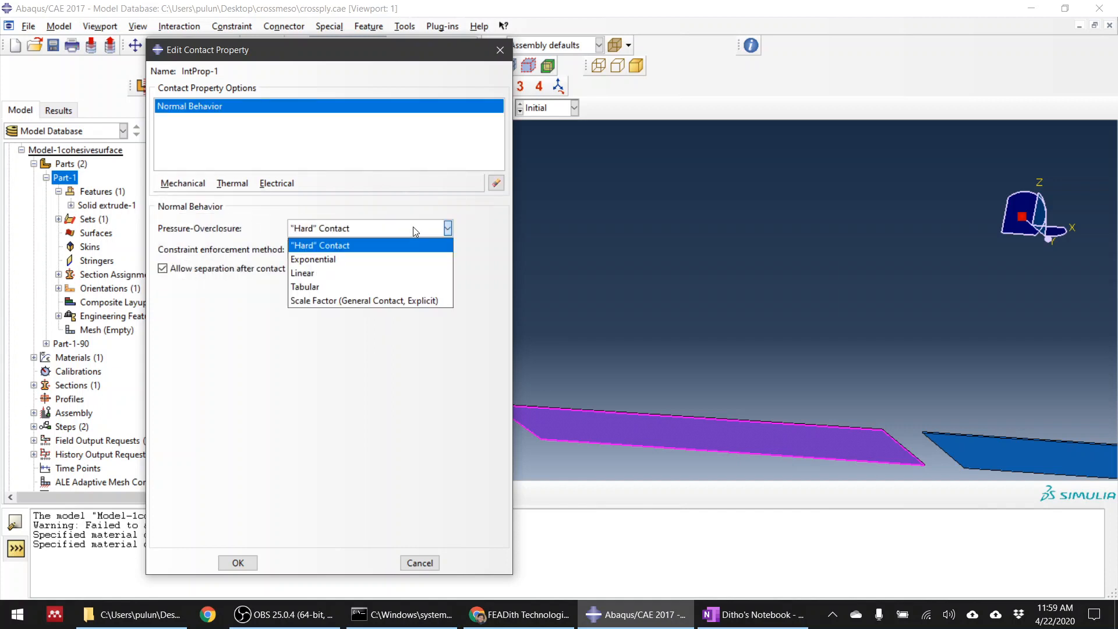
pyautogui.click(400, 233)
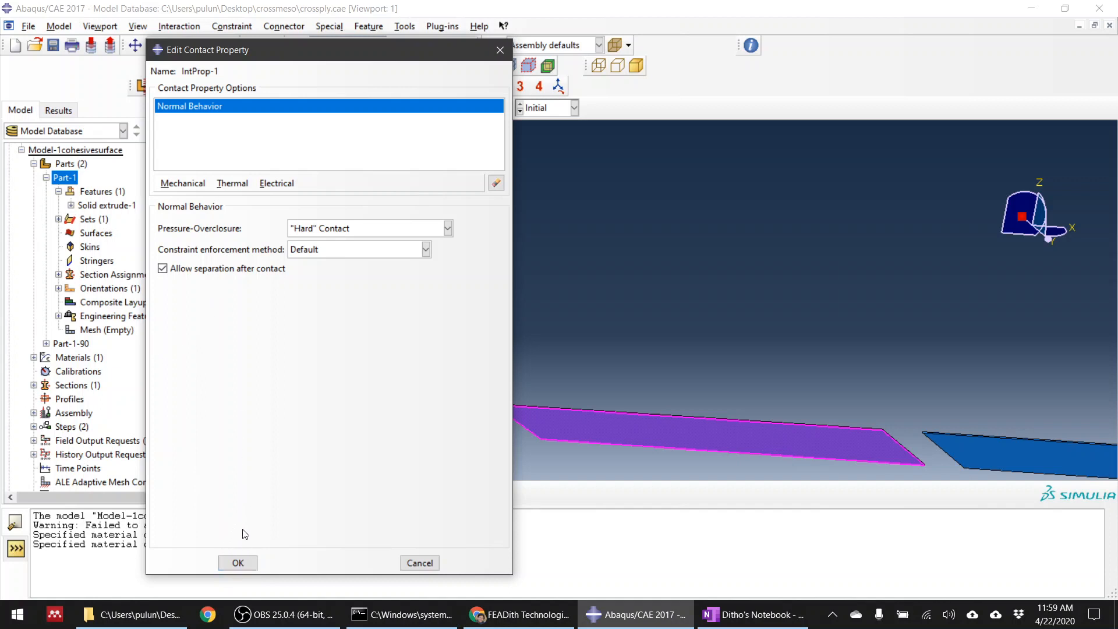
pyautogui.click(189, 273)
pyautogui.click(190, 274)
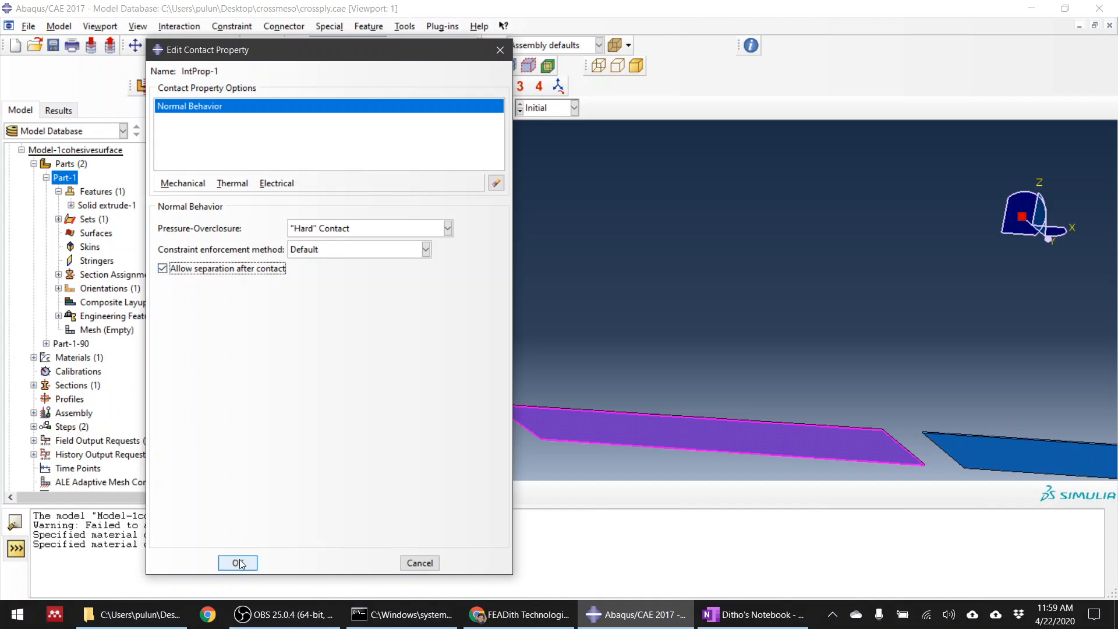
# Add Tangential Behavior to IntProp-1 with the Penalty friction formulation and a friction coefficient of 0.3.
pyautogui.click(183, 185)
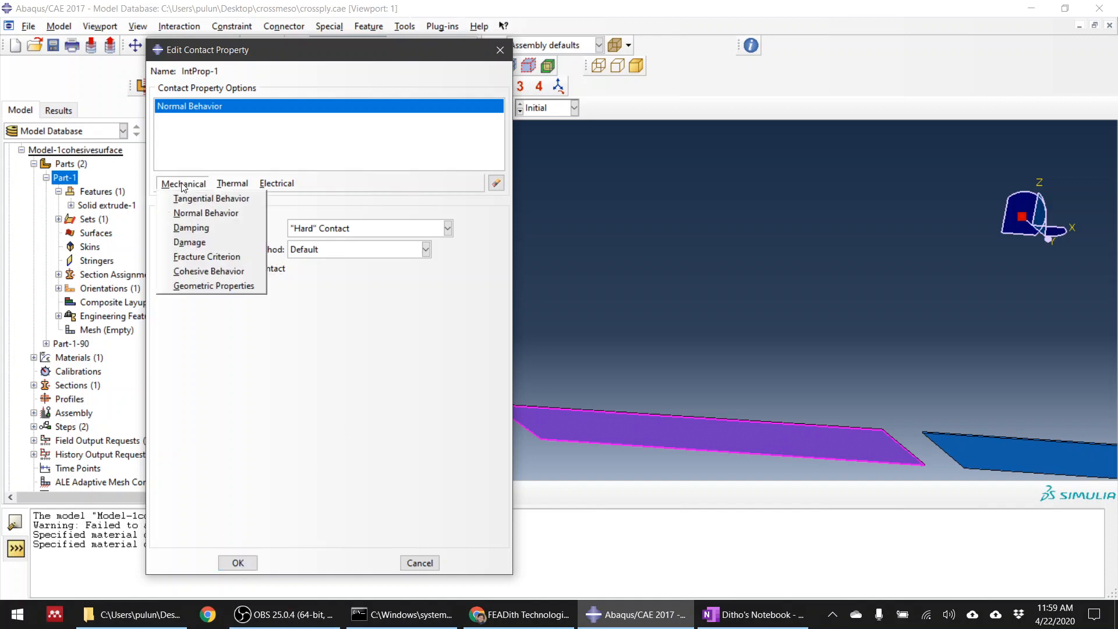
pyautogui.click(225, 198)
pyautogui.click(280, 231)
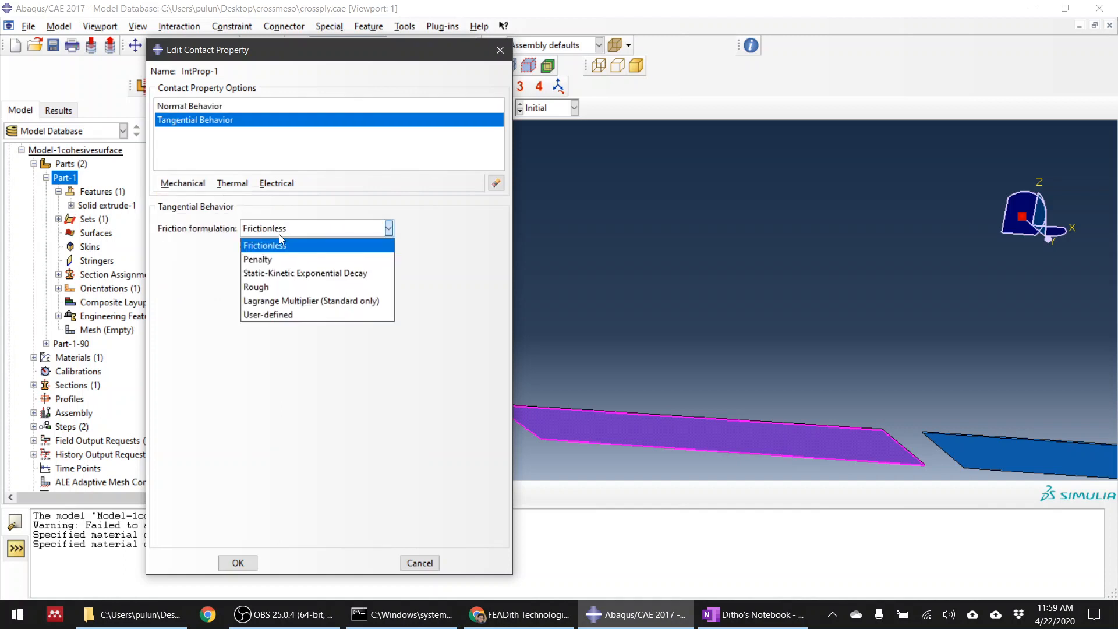
pyautogui.click(286, 229)
pyautogui.click(285, 229)
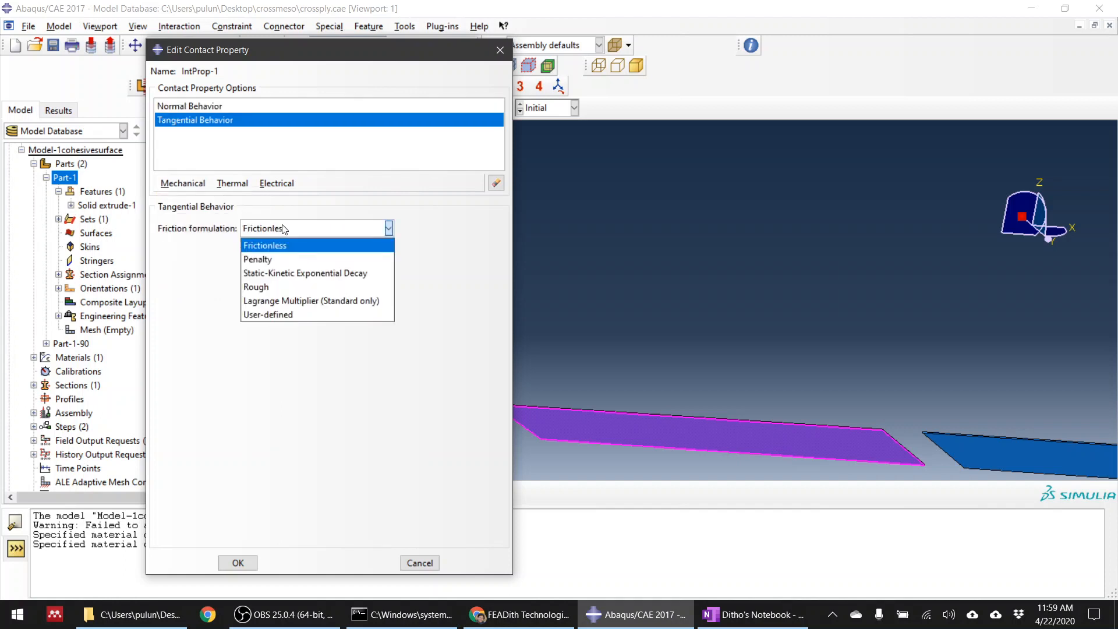
pyautogui.click(286, 260)
pyautogui.click(206, 380)
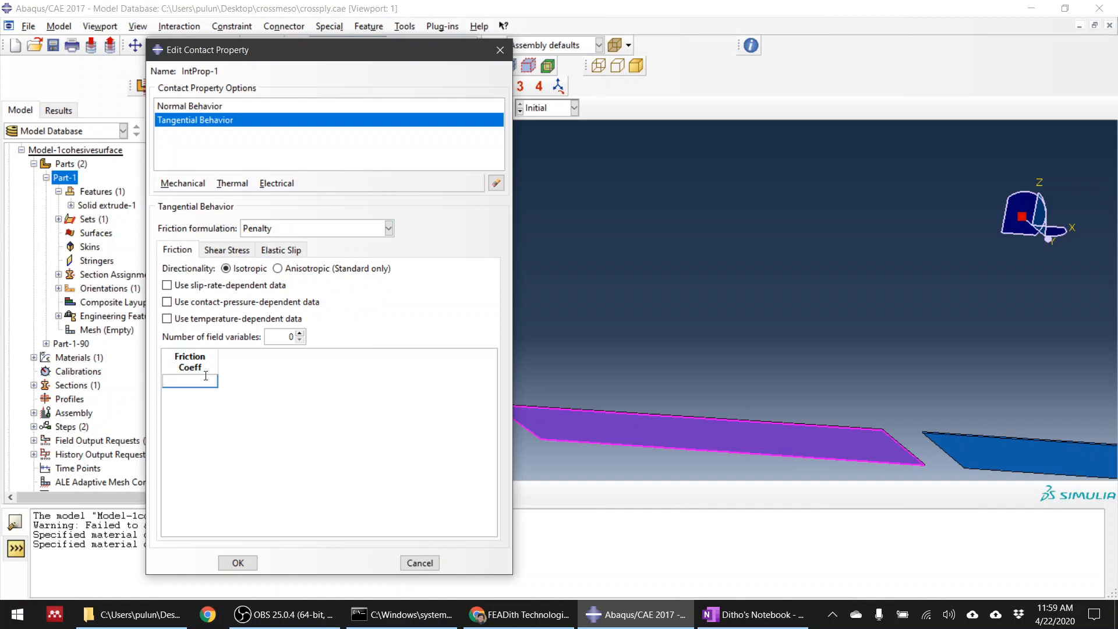
pyautogui.write('0.3')
pyautogui.press('Return')
# Add Cohesive Behavior to IntProp-1 with default eligible slave nodes and the default contact enforcement method for traction-separation.
pyautogui.click(183, 183)
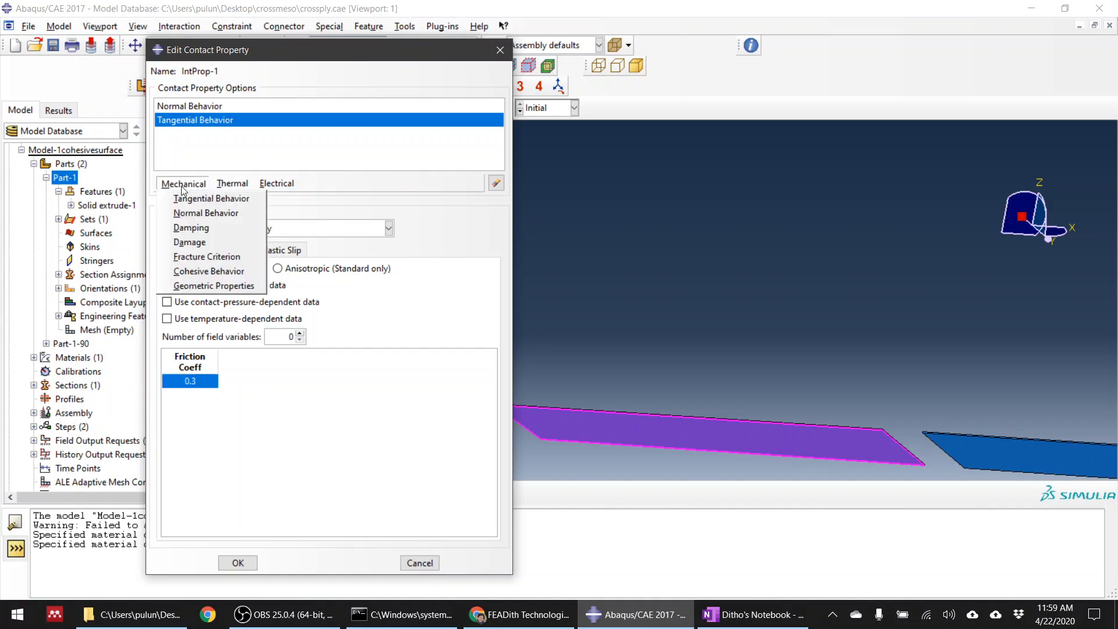
pyautogui.click(250, 271)
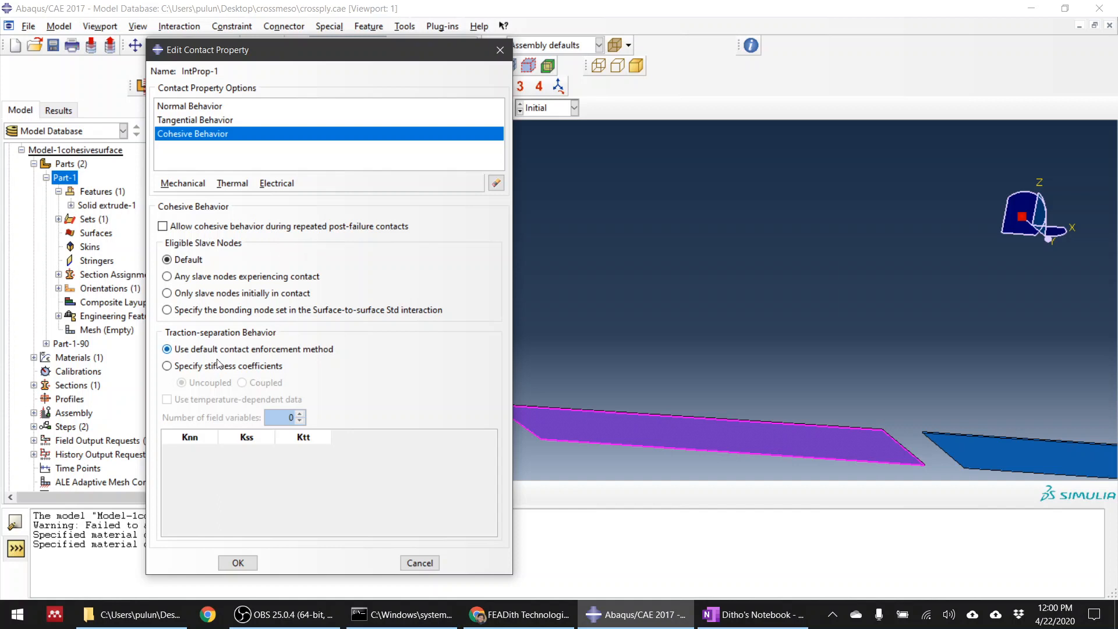
pyautogui.click(181, 350)
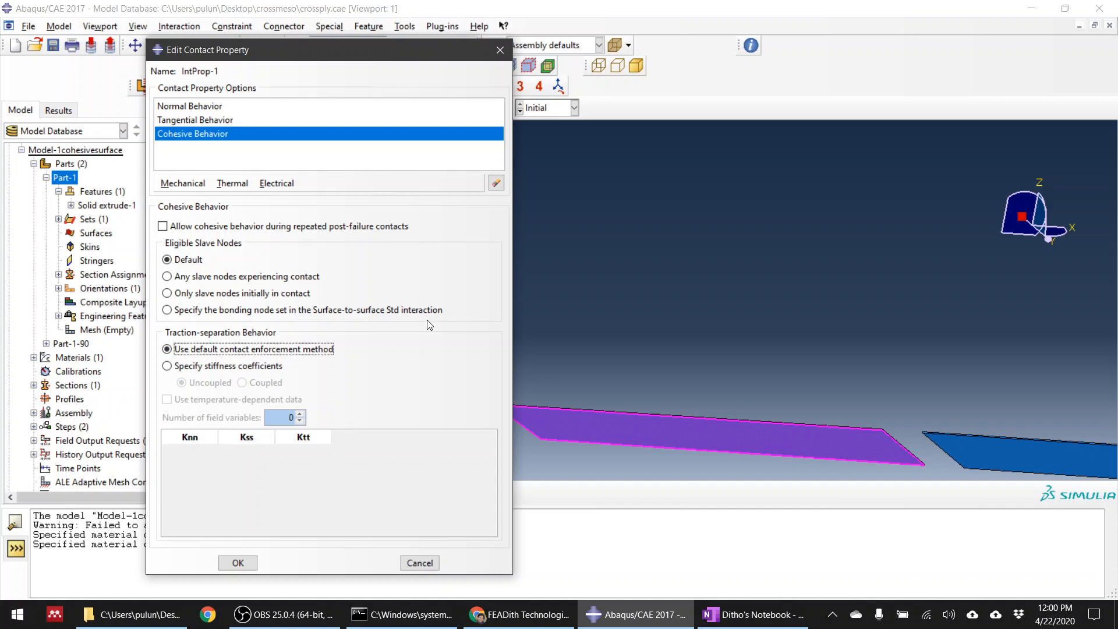
pyautogui.click(183, 183)
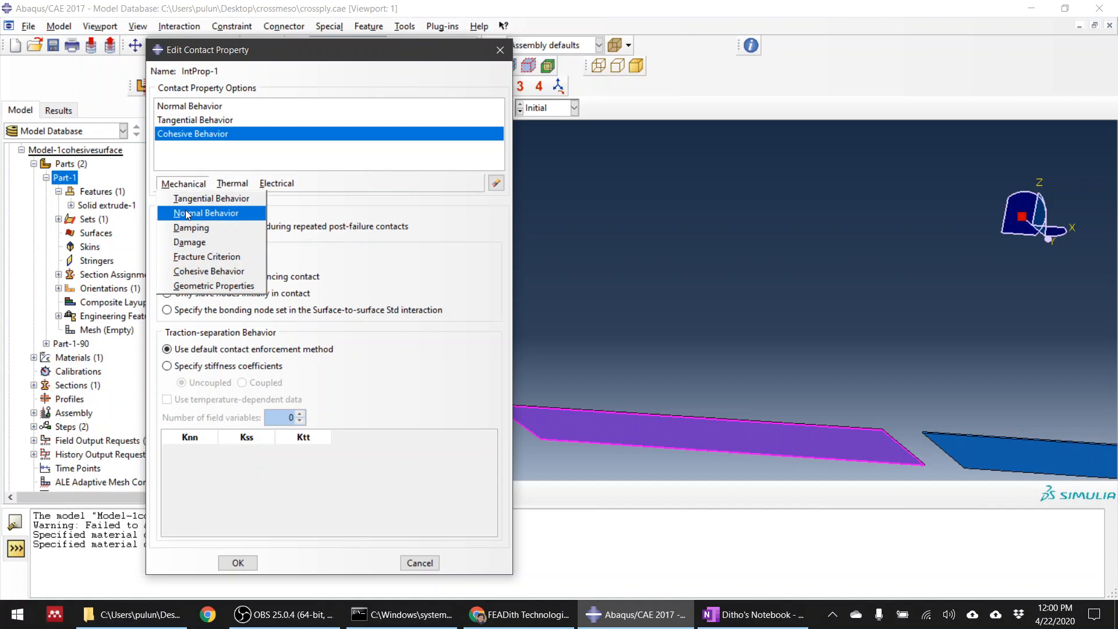
pyautogui.click(202, 257)
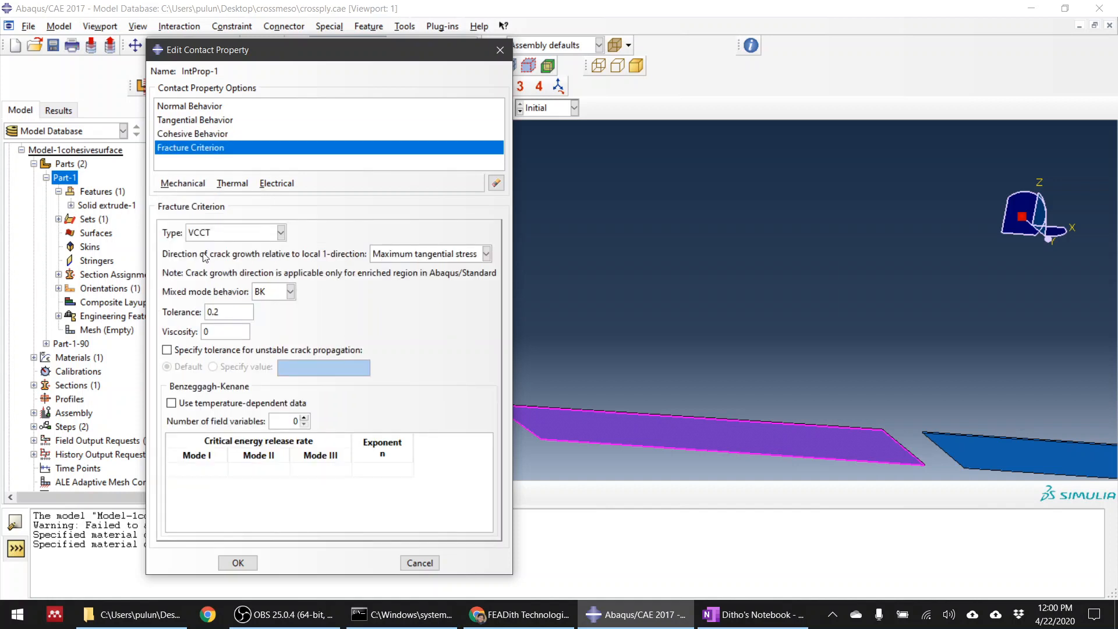
pyautogui.click(235, 233)
pyautogui.click(235, 233)
pyautogui.click(497, 184)
# Add Damage to IntProp-1 with the Quadratic traction initiation criterion and a Normal Only stress of 40.
pyautogui.click(183, 183)
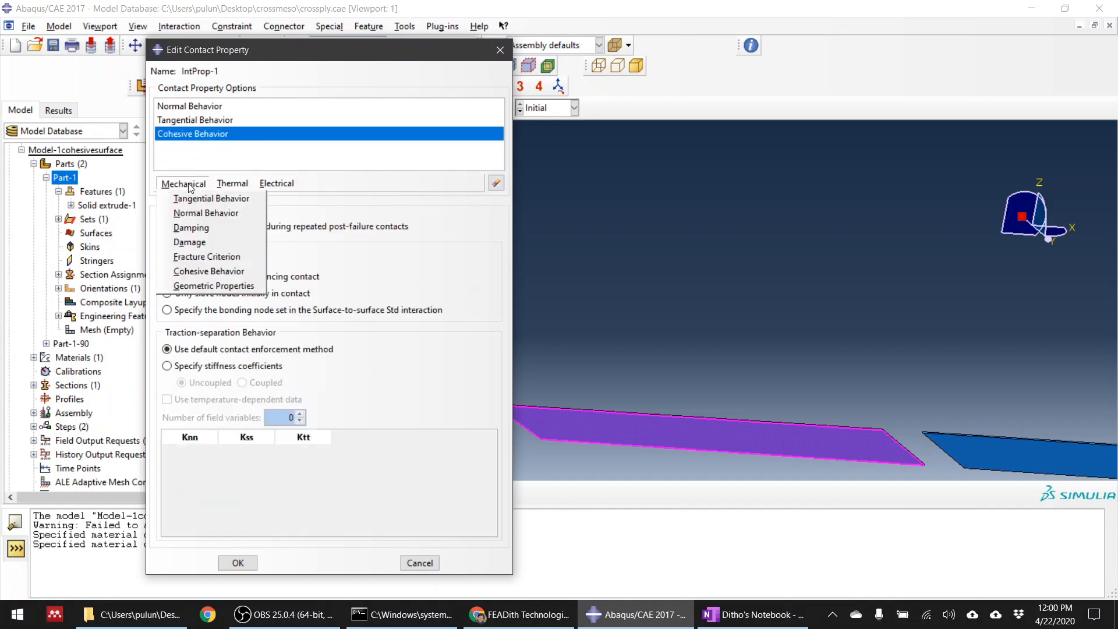
pyautogui.click(199, 241)
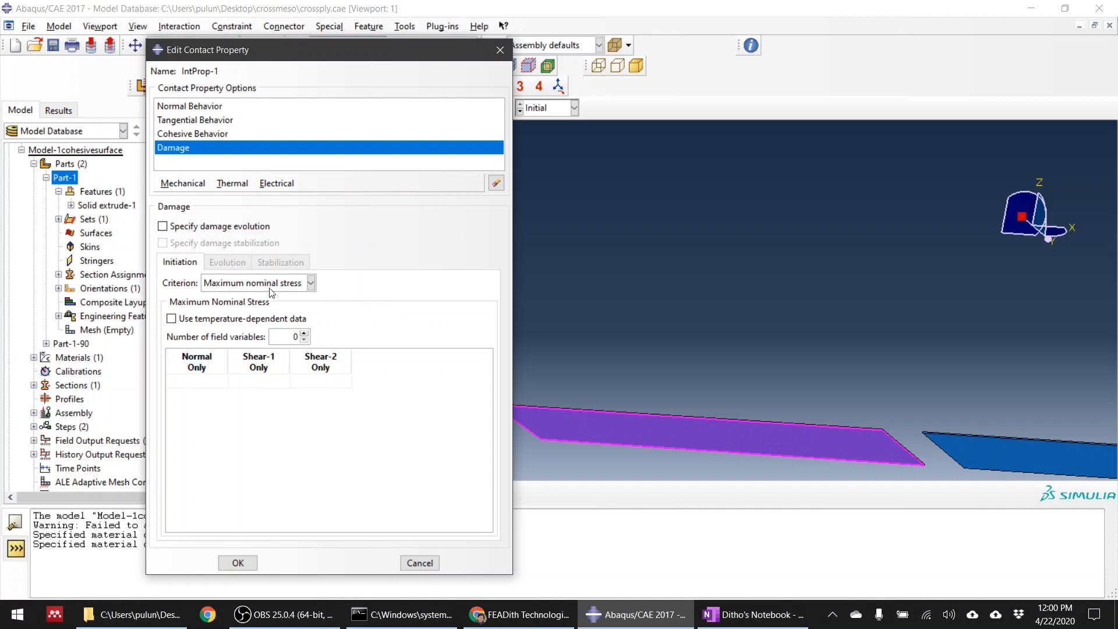
pyautogui.click(259, 285)
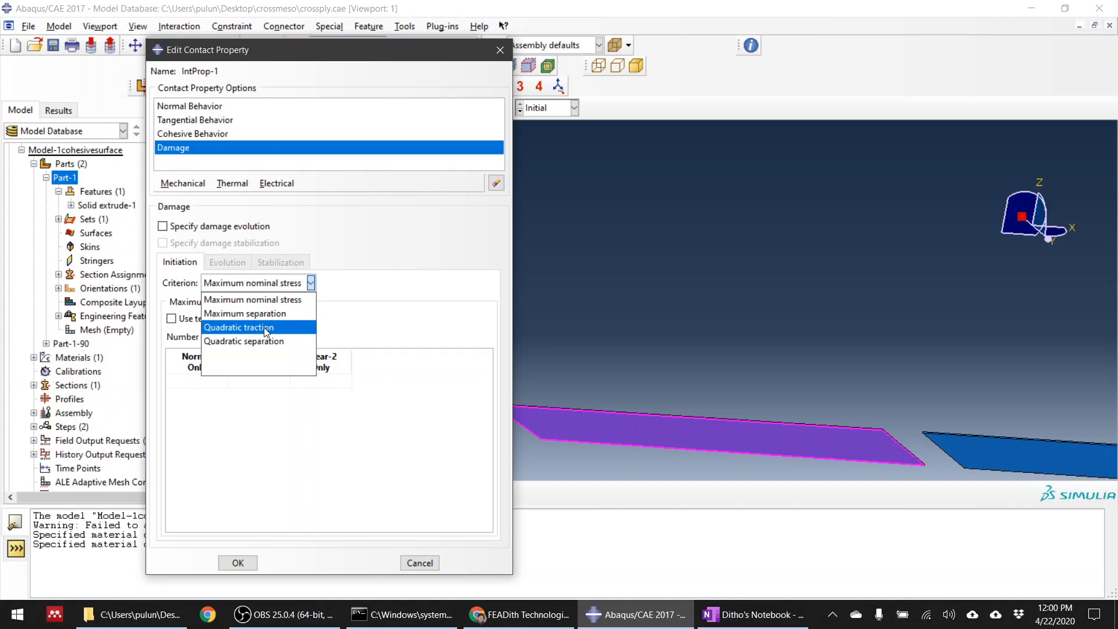
pyautogui.click(265, 331)
pyautogui.click(204, 383)
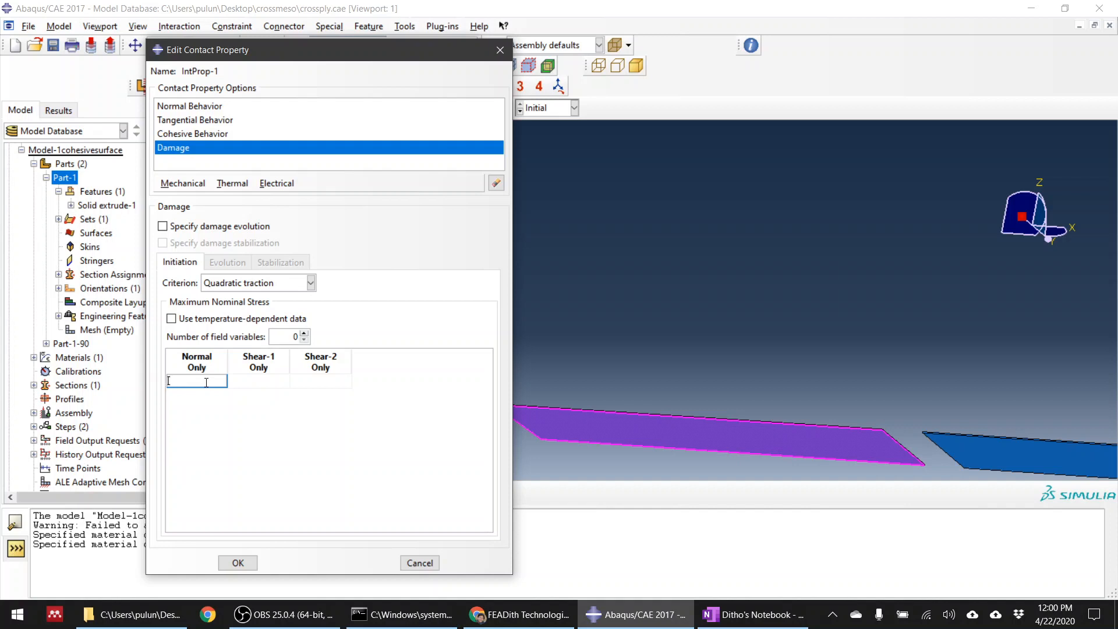
pyautogui.write('40')
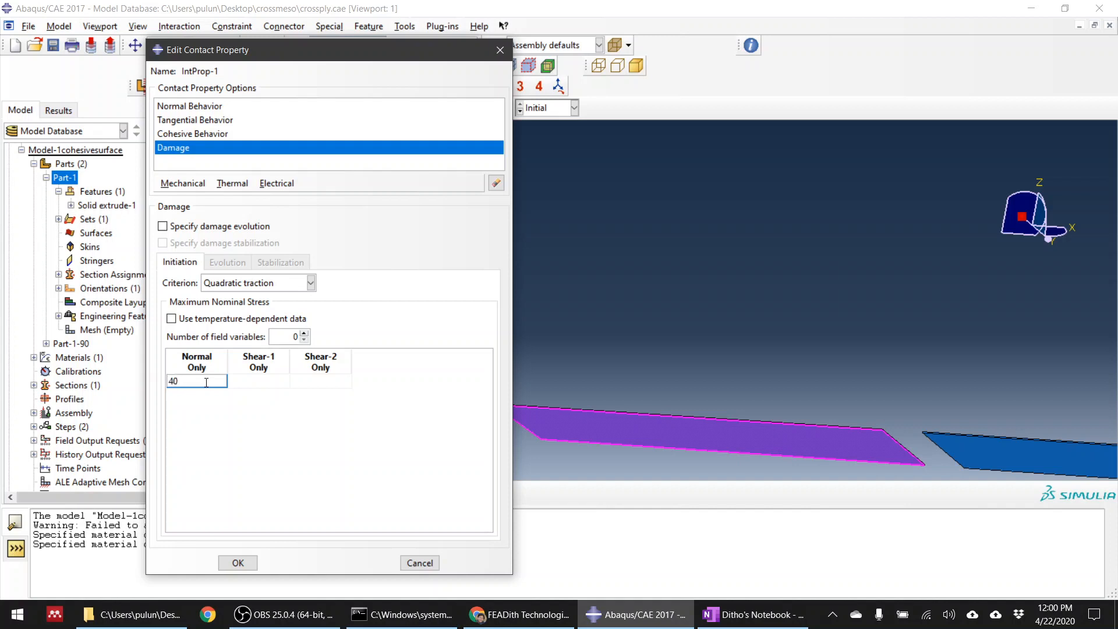
# Switch to the OneNote notes and look up the ply's handwritten strength and fracture energy values.
pyautogui.click(755, 614)
pyautogui.scroll(10, 631, 426)
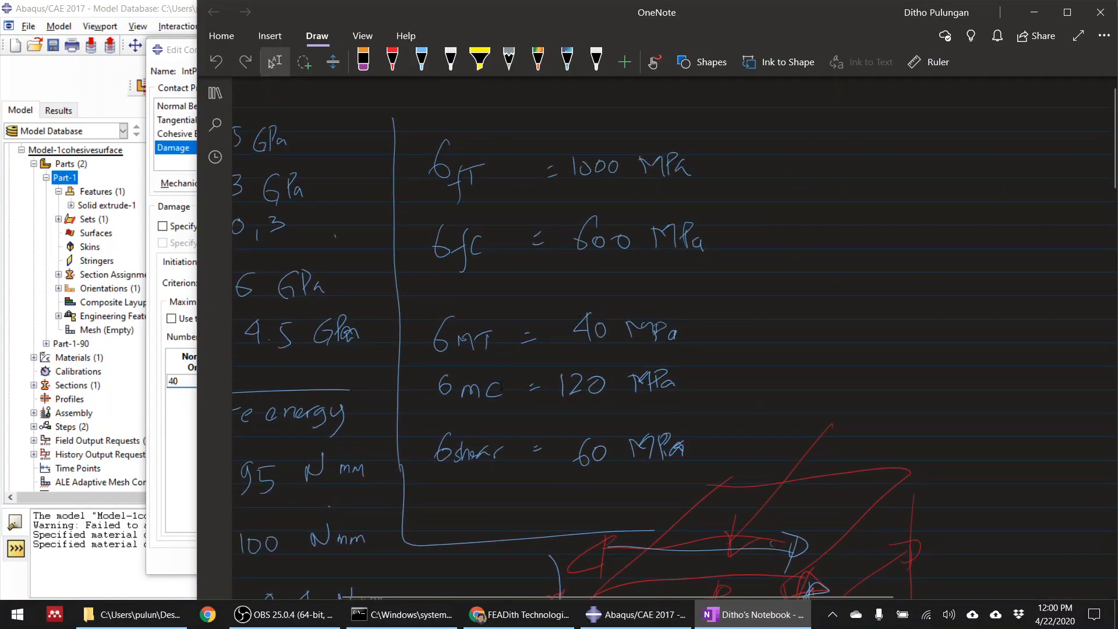
pyautogui.scroll(-5, 501, 384)
pyautogui.hscroll(-3, 501, 384)
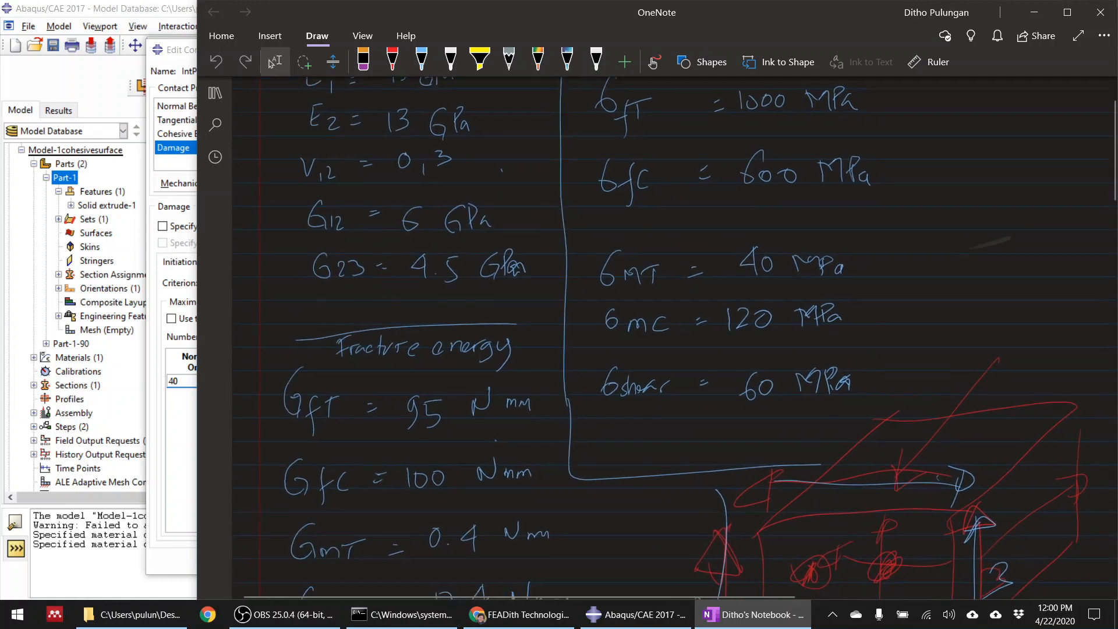
pyautogui.scroll(5, 501, 385)
pyautogui.scroll(-2, 671, 338)
pyautogui.hscroll(2, 671, 338)
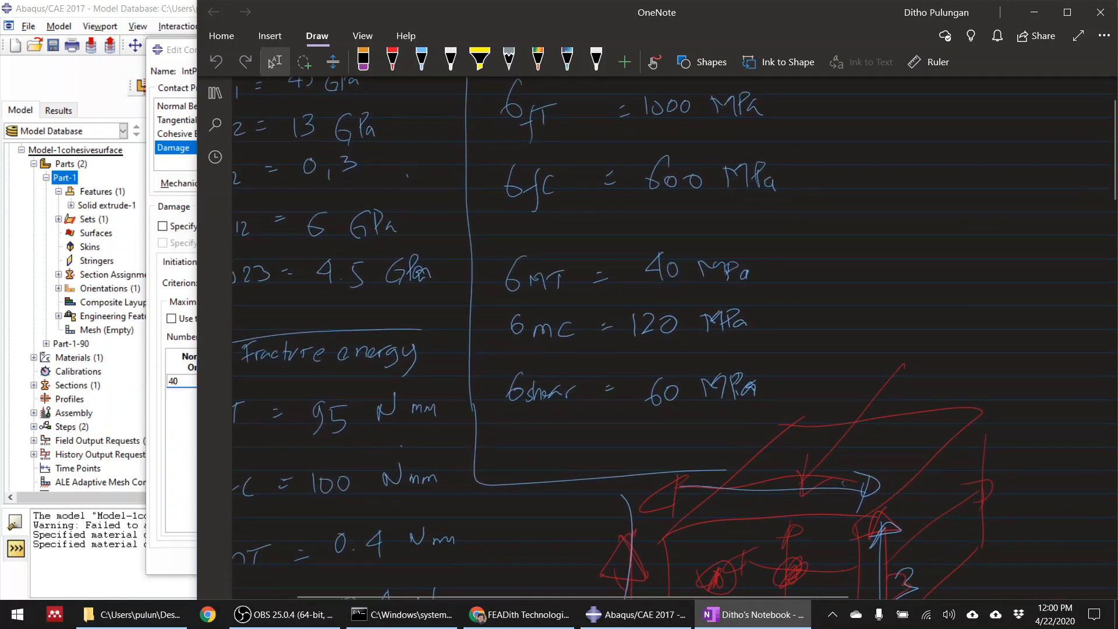
pyautogui.scroll(-5, 671, 338)
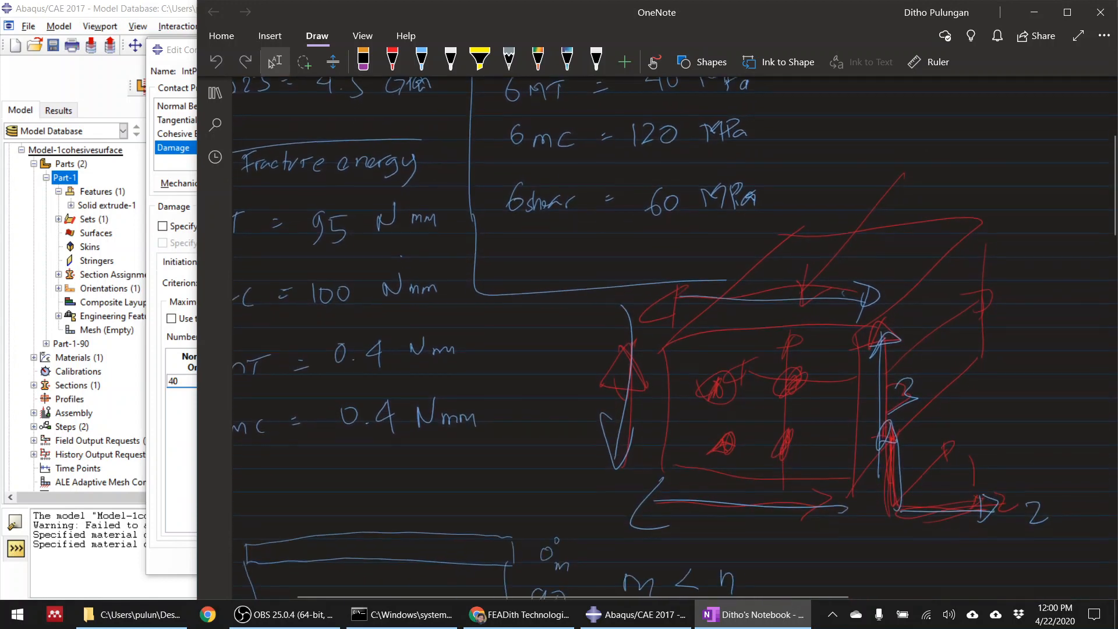
pyautogui.scroll(-5, 573, 293)
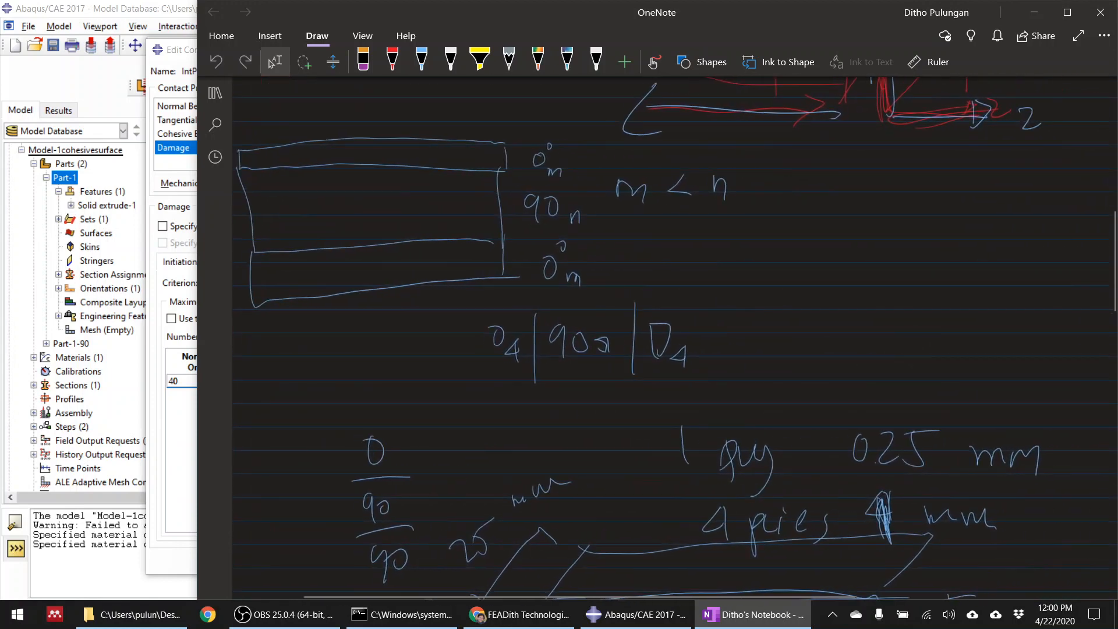
# Return to Abaqus/CAE and set both the Shear-1 Only and Shear-2 Only damage initiation stresses to 60.
pyautogui.click(161, 470)
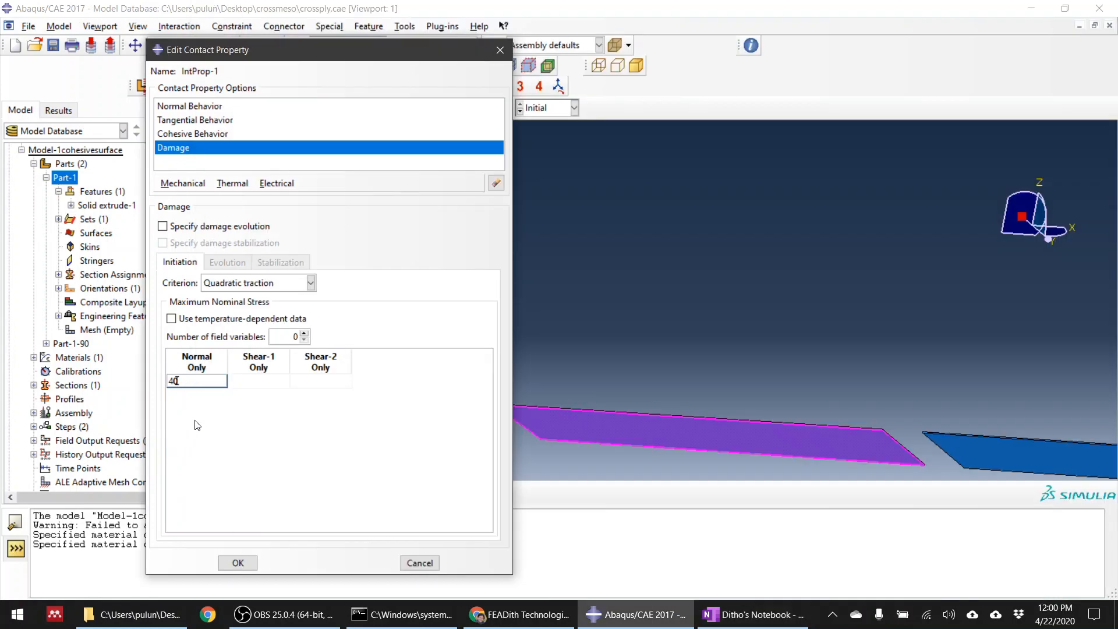
pyautogui.click(260, 382)
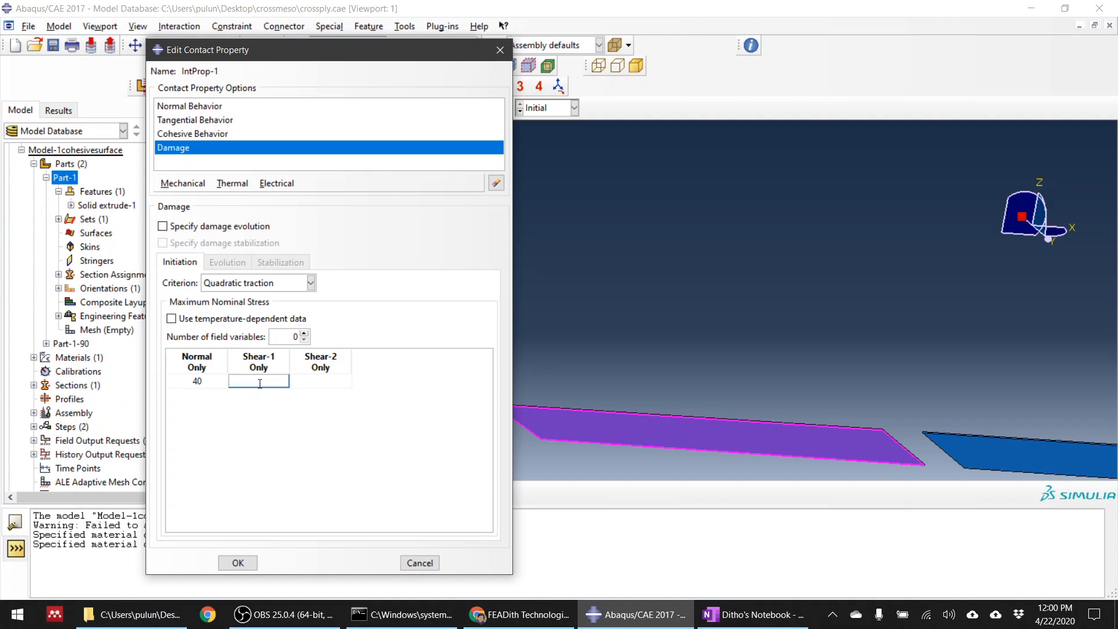
pyautogui.write('60')
pyautogui.press('Tab')
pyautogui.write('60')
pyautogui.press('Return')
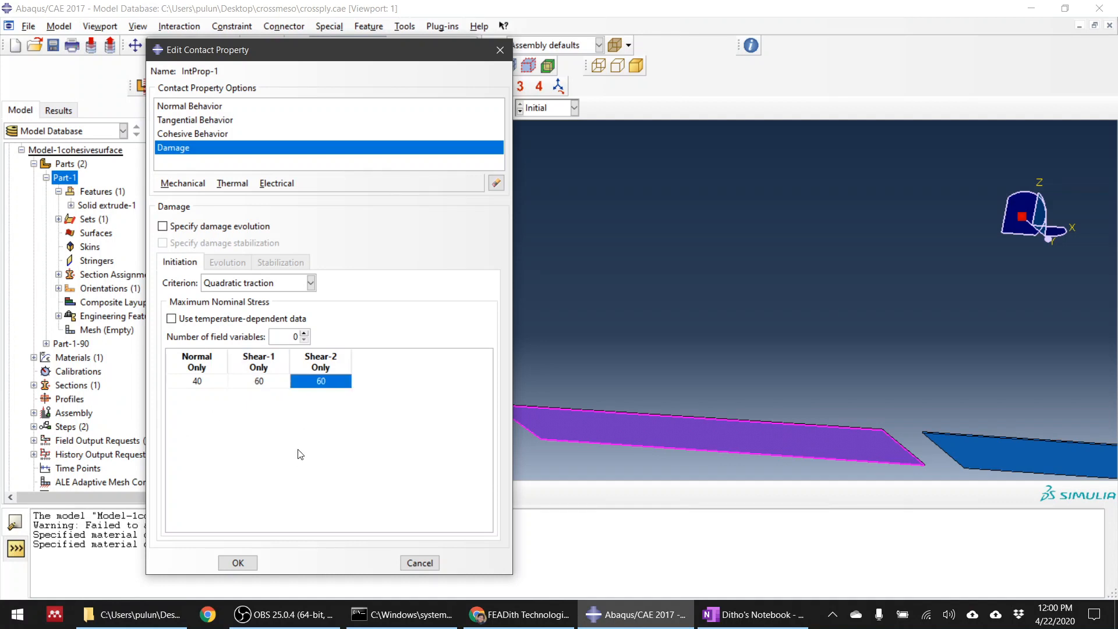
# Enable damage evolution for IntProp-1 with Energy type, Linear softening, Benzeggagh-Kenane mixed-mode behavior and a BK exponent of 1.2.
pyautogui.click(191, 231)
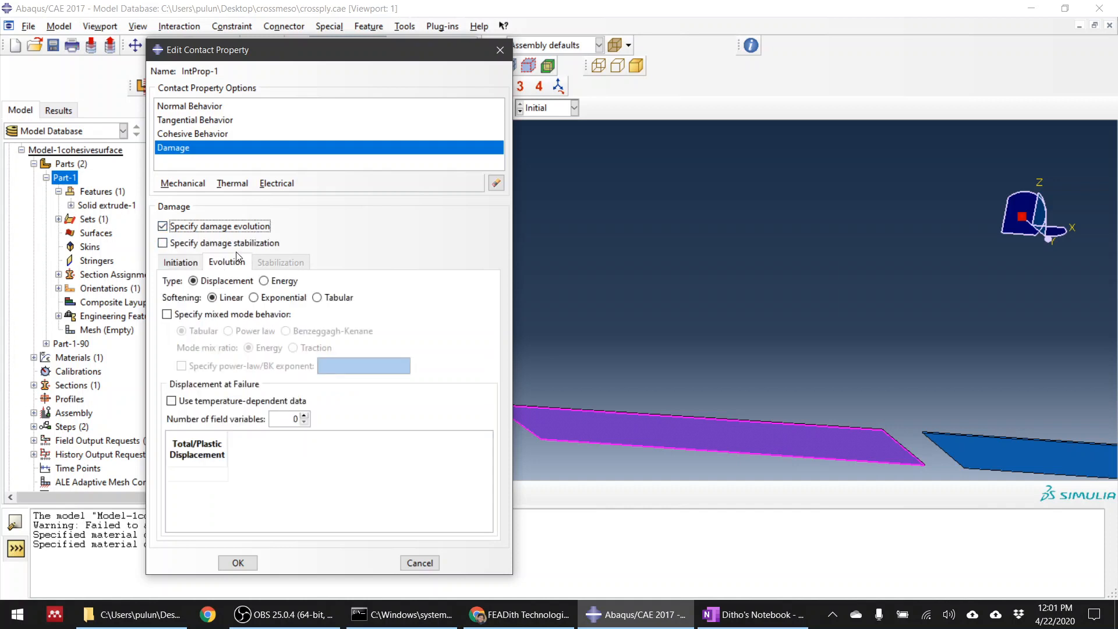
pyautogui.click(265, 282)
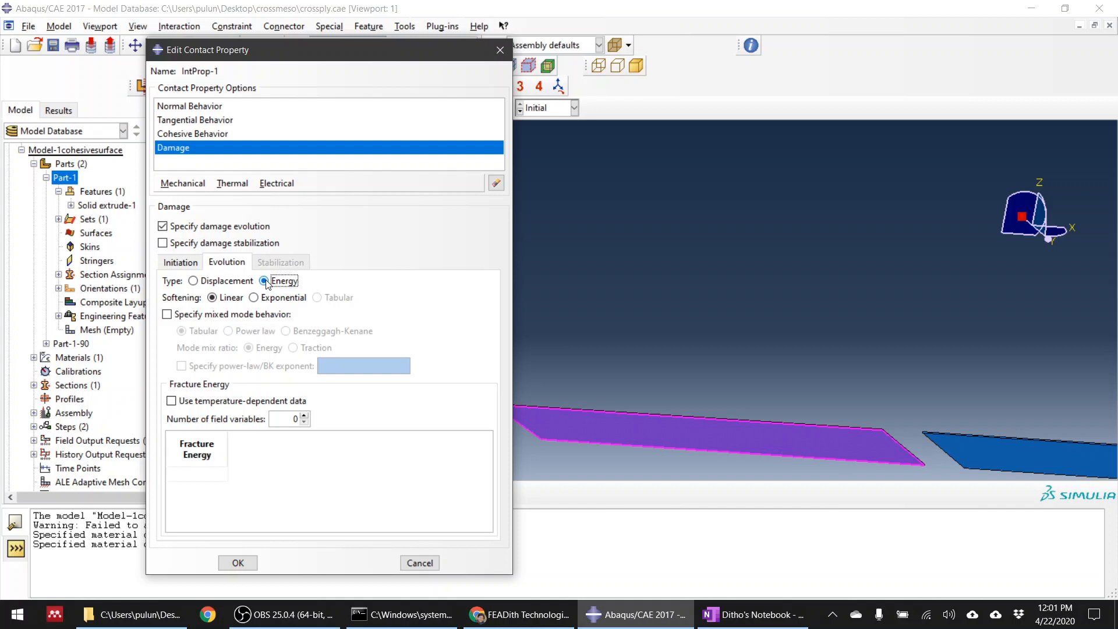
pyautogui.click(167, 315)
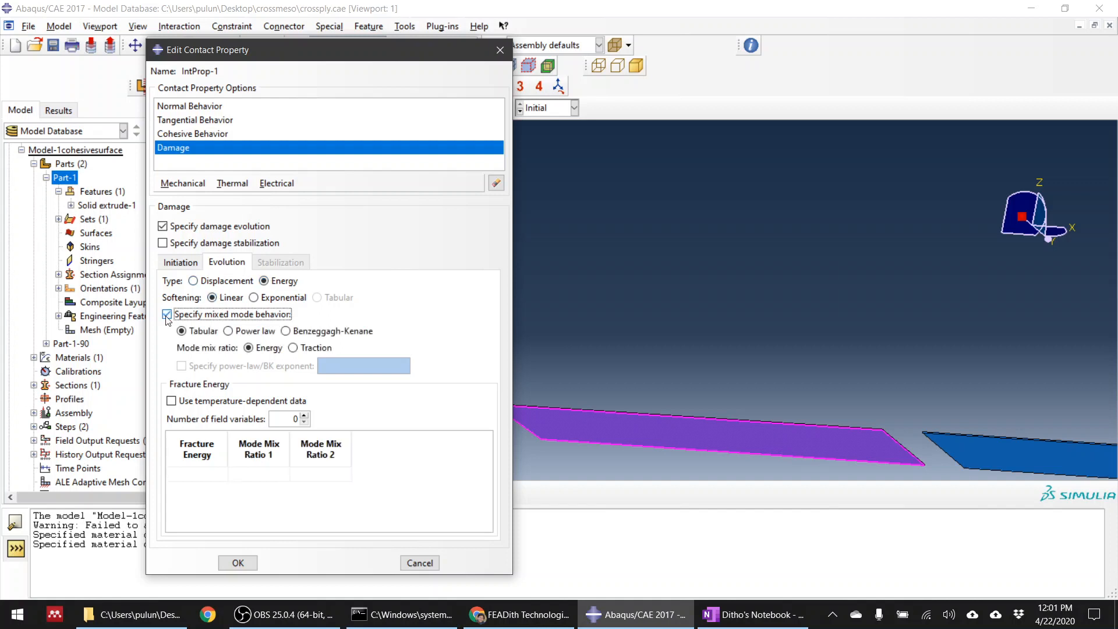
pyautogui.click(286, 332)
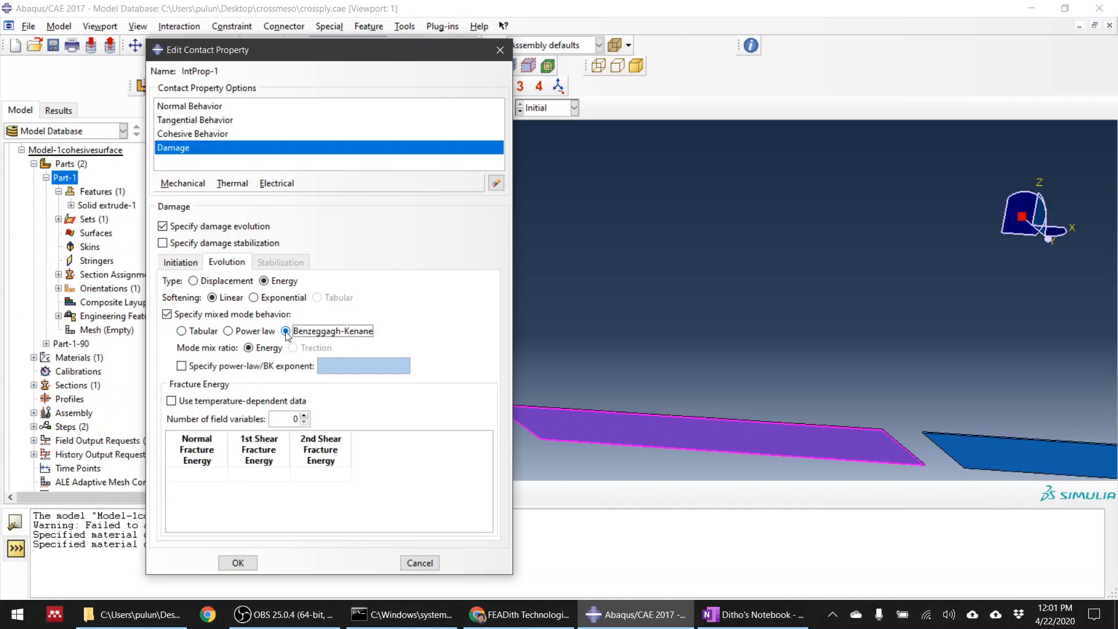
pyautogui.click(191, 366)
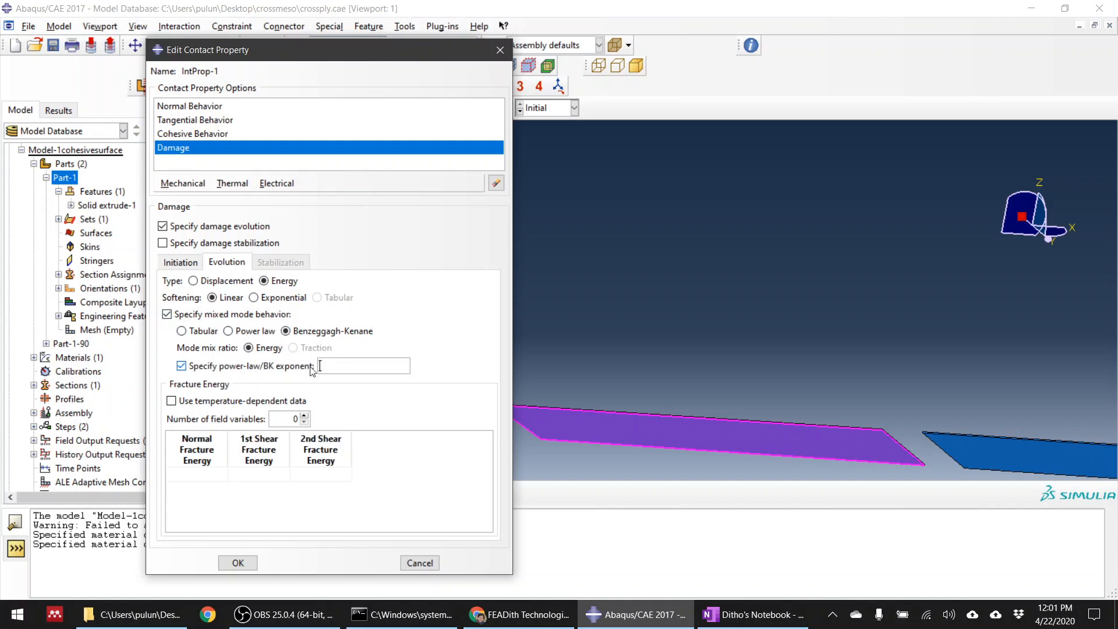
pyautogui.click(345, 363)
pyautogui.write('1.2')
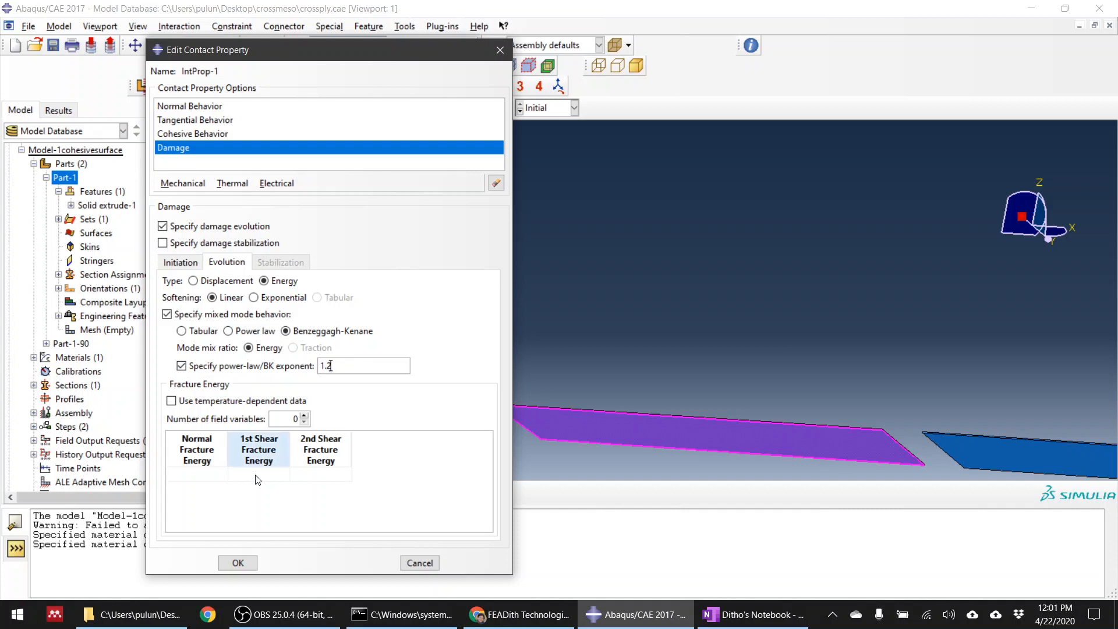
# Set the normal fracture energy to 0.4 and both the 1st and 2nd shear fracture energies to 1.2.
pyautogui.click(206, 475)
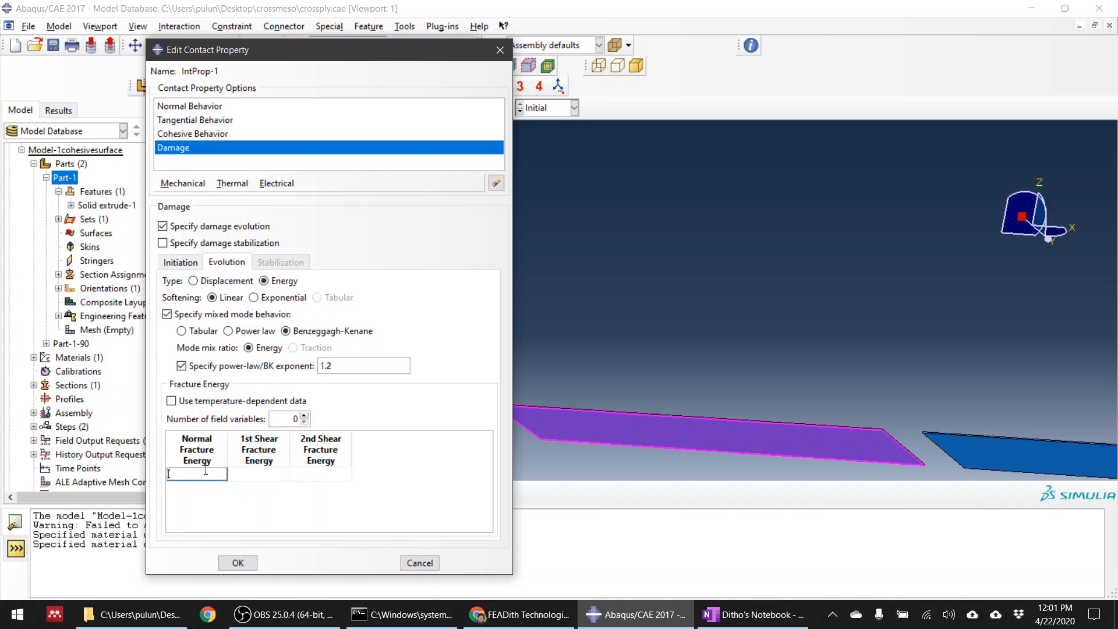
pyautogui.write('0.4')
pyautogui.press('Tab')
pyautogui.write('1.2')
pyautogui.press('Tab')
pyautogui.write('1.')
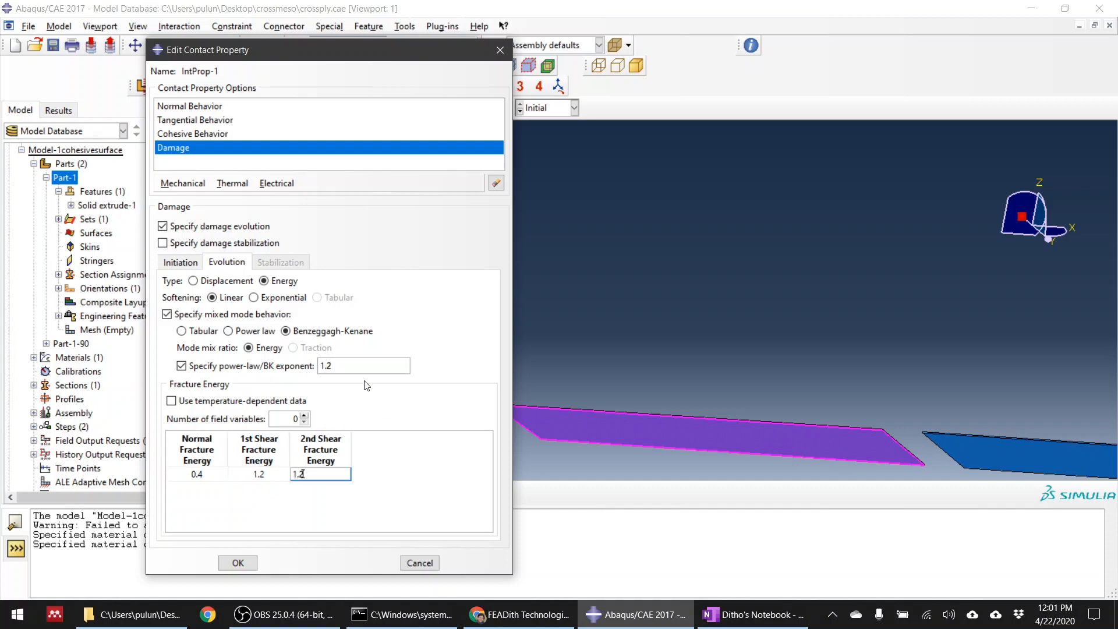
# Enable damage stabilization with a viscosity coefficient of 0.001 and accept the IntProp-1 contact property.
pyautogui.click(163, 243)
pyautogui.click(273, 285)
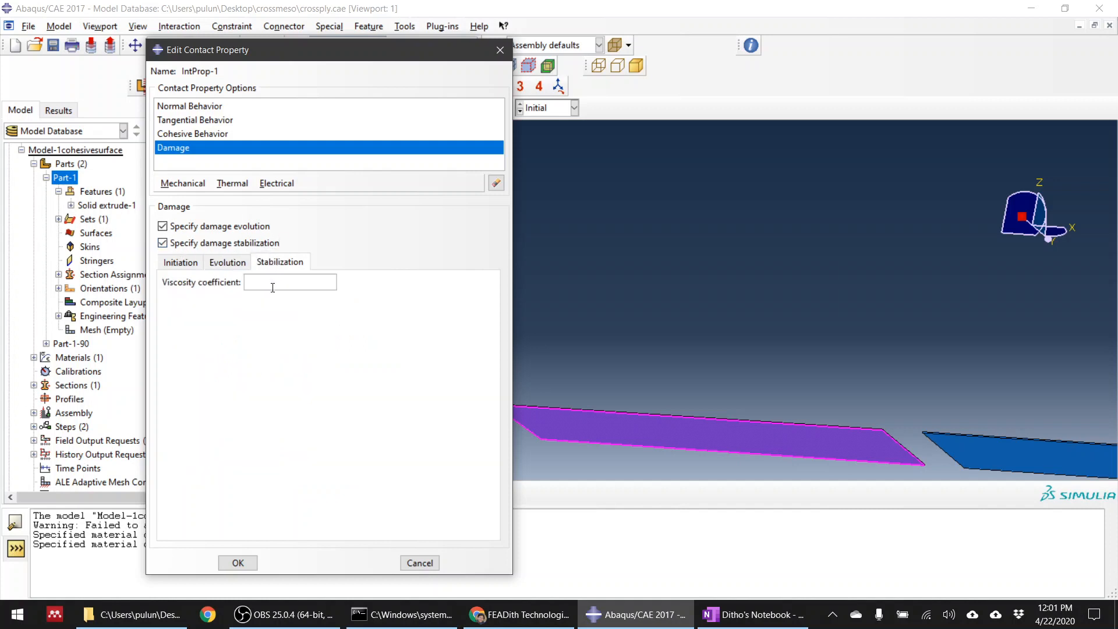
pyautogui.write('0.001')
pyautogui.click(238, 562)
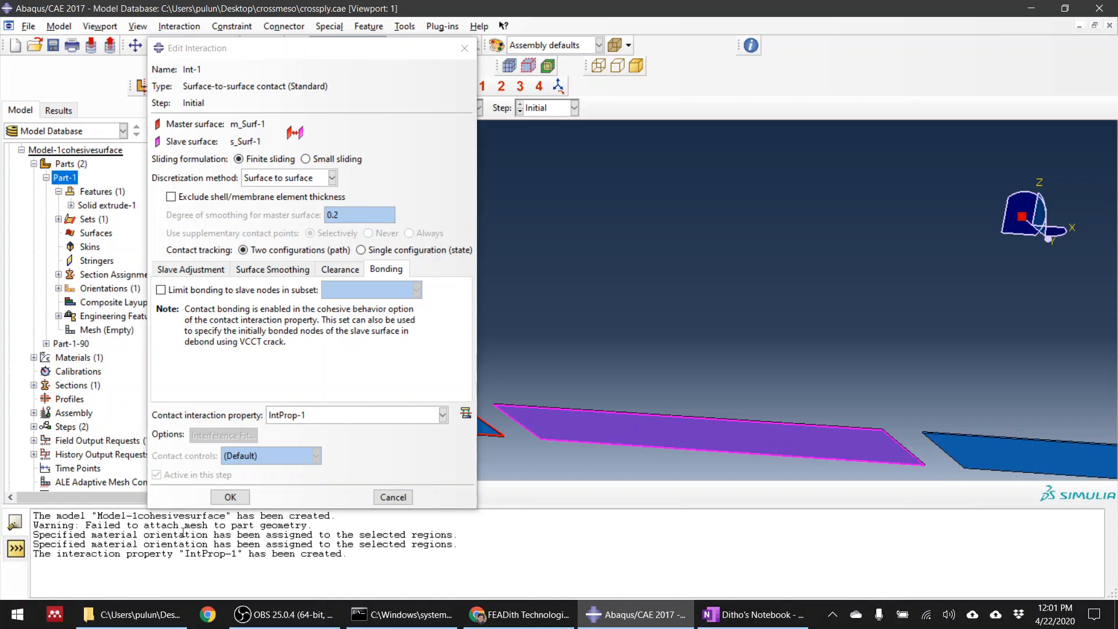
pyautogui.click(262, 613)
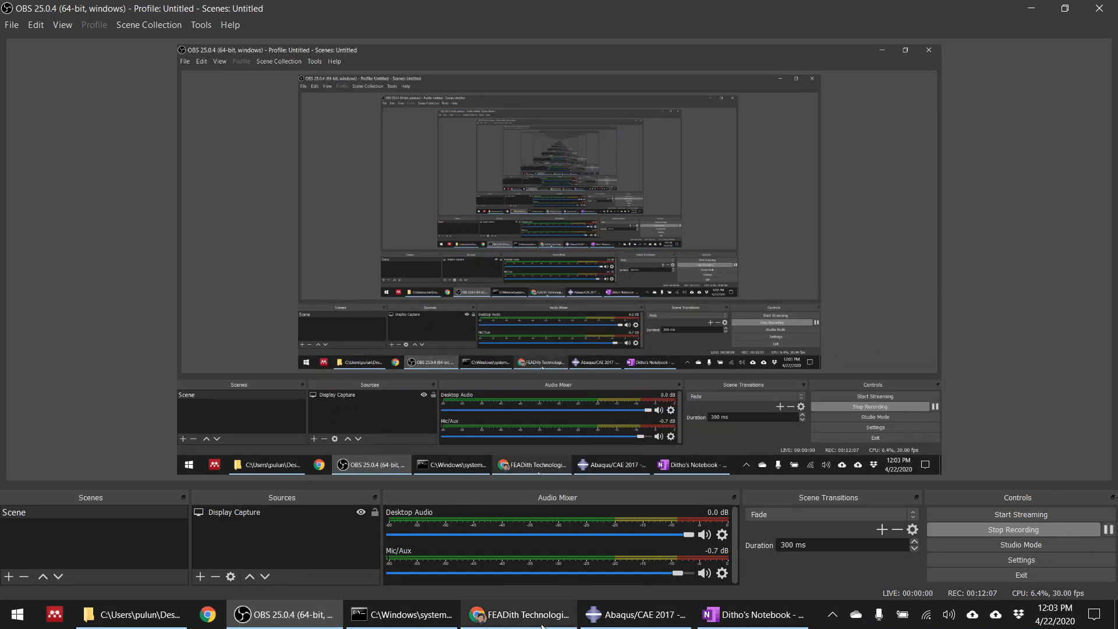
pyautogui.click(737, 623)
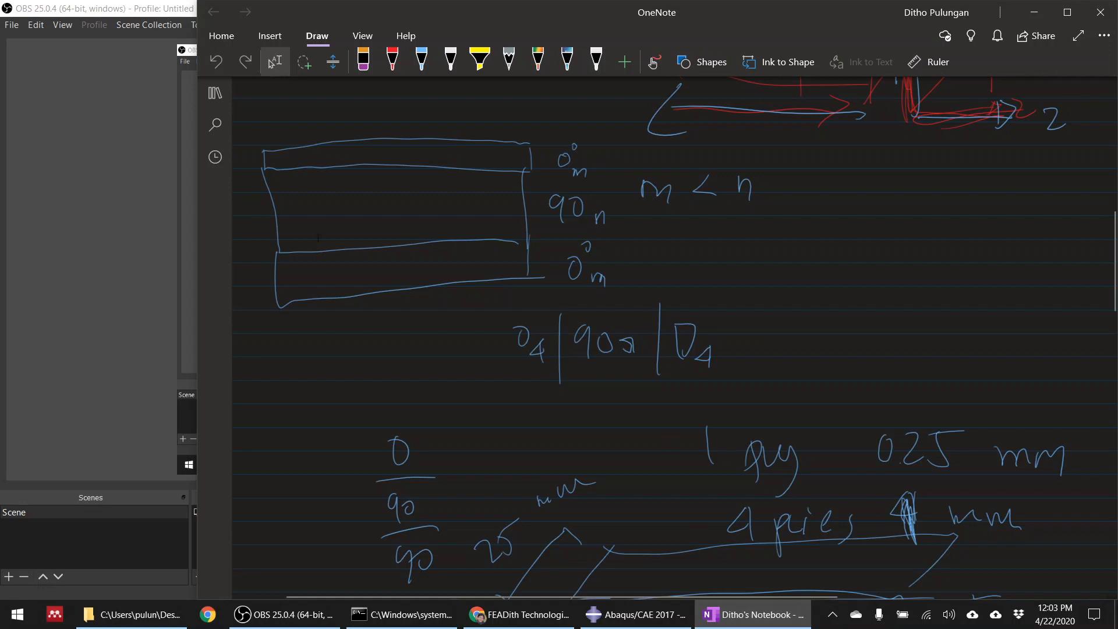
pyautogui.click(520, 614)
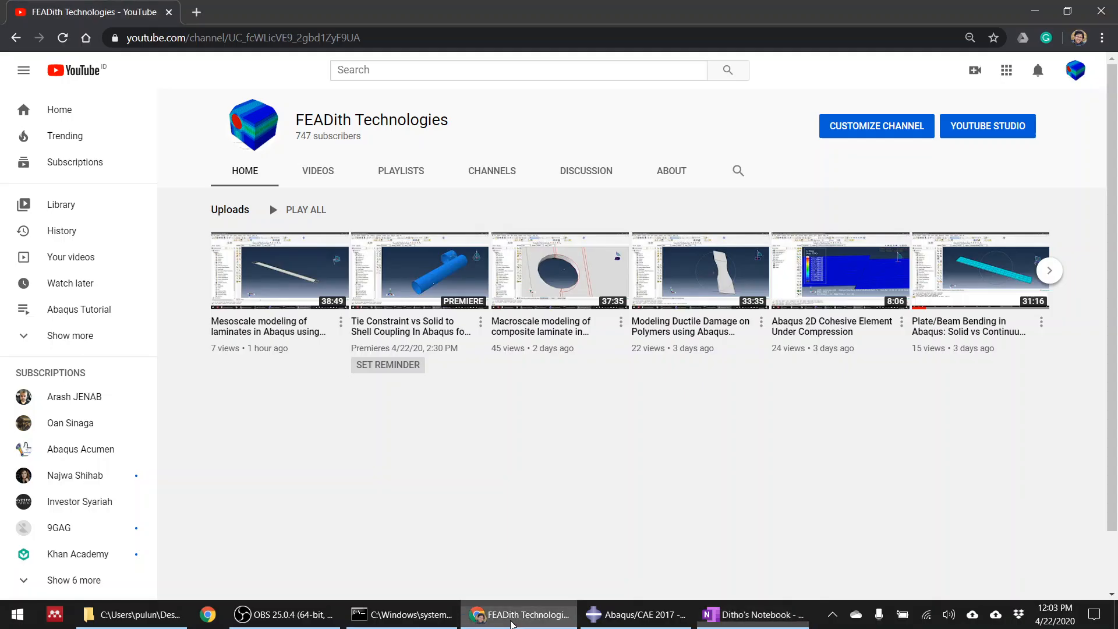
pyautogui.click(628, 619)
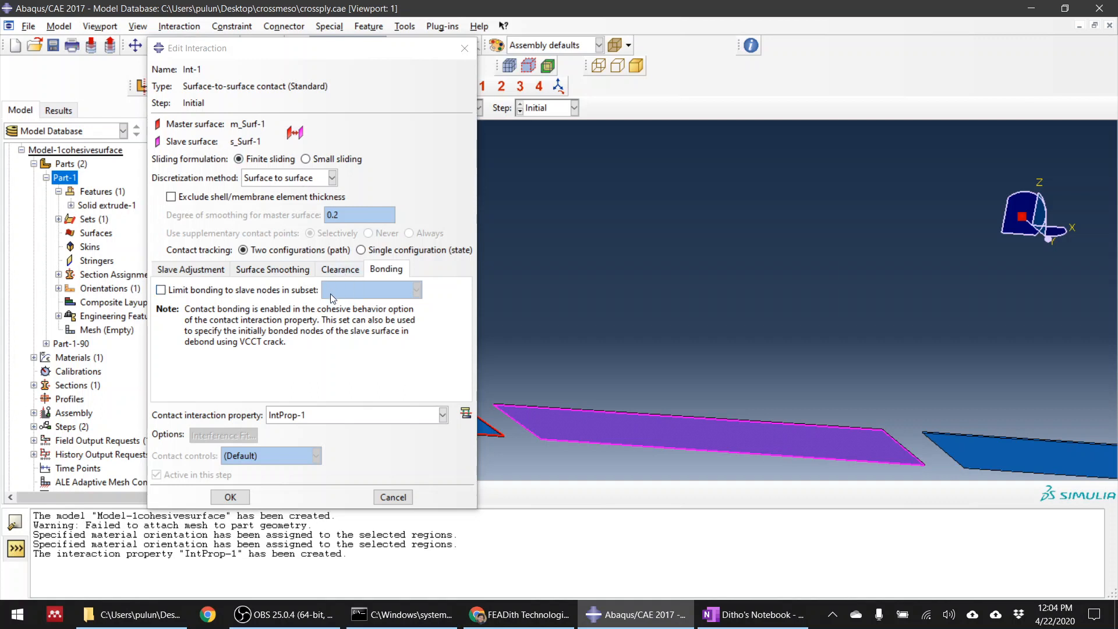
pyautogui.click(508, 612)
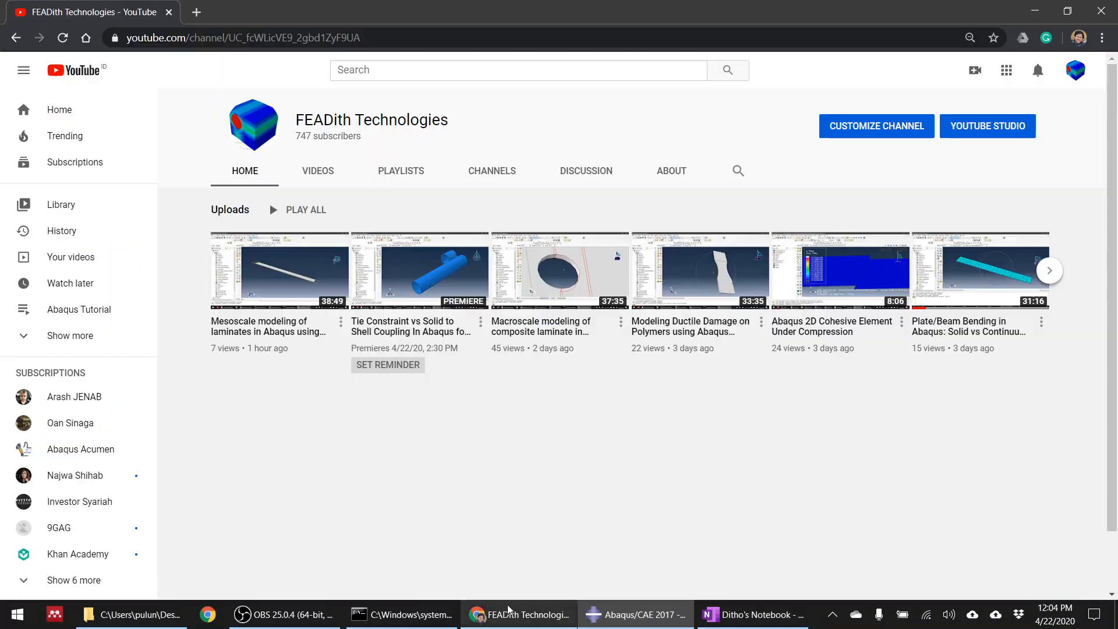
pyautogui.click(629, 614)
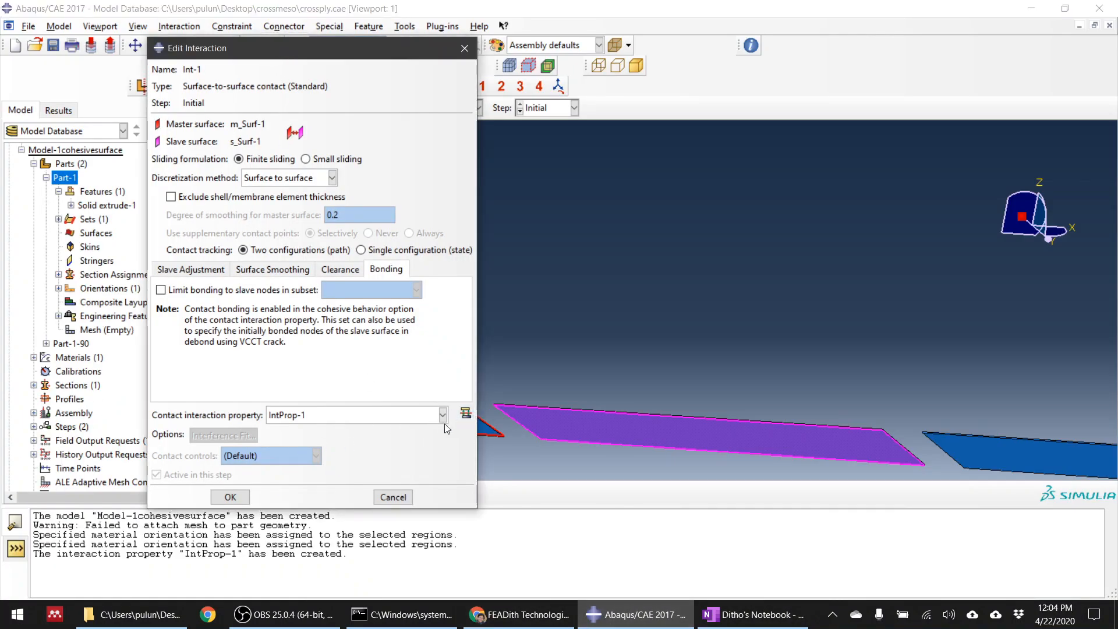
# Accept the surface-to-surface contact interaction Int-1 with IntProp-1 as its contact interaction property.
pyautogui.click(230, 497)
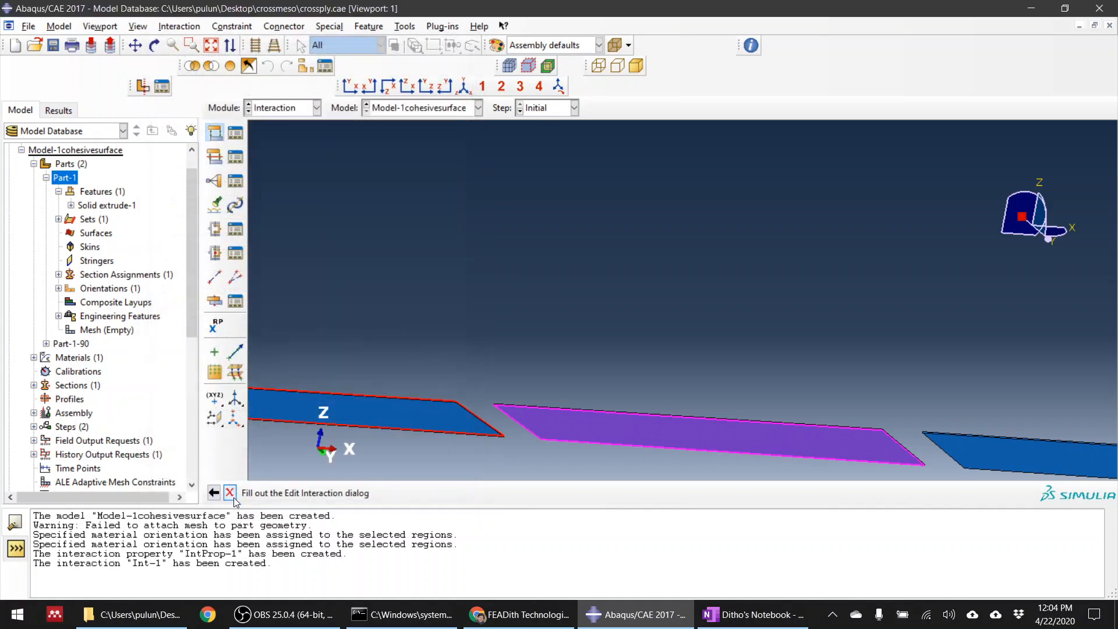
pyautogui.keyDown('ctrl'); pyautogui.keyDown('alt'); pyautogui.moveTo(635, 336); pyautogui.dragTo(600, 425); pyautogui.keyUp('alt'); pyautogui.keyUp('ctrl')
# Reopen IntProp-1 and review its tangential, normal and cohesive behavior along with its damage stabilization, evolution and initiation settings.
pyautogui.click(237, 157)
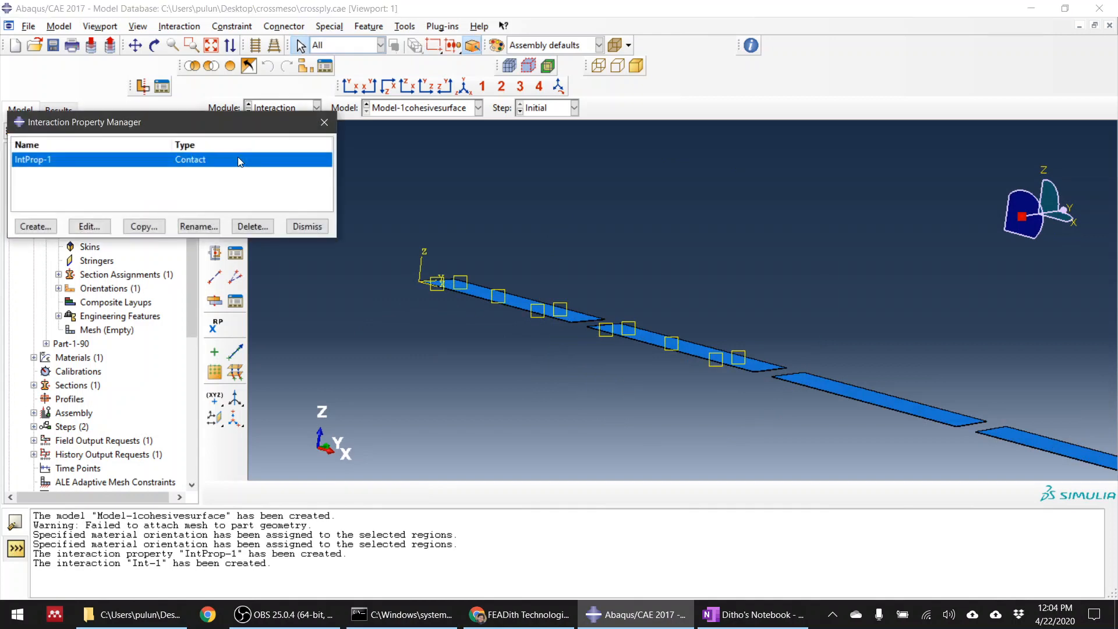
pyautogui.doubleClick(216, 165)
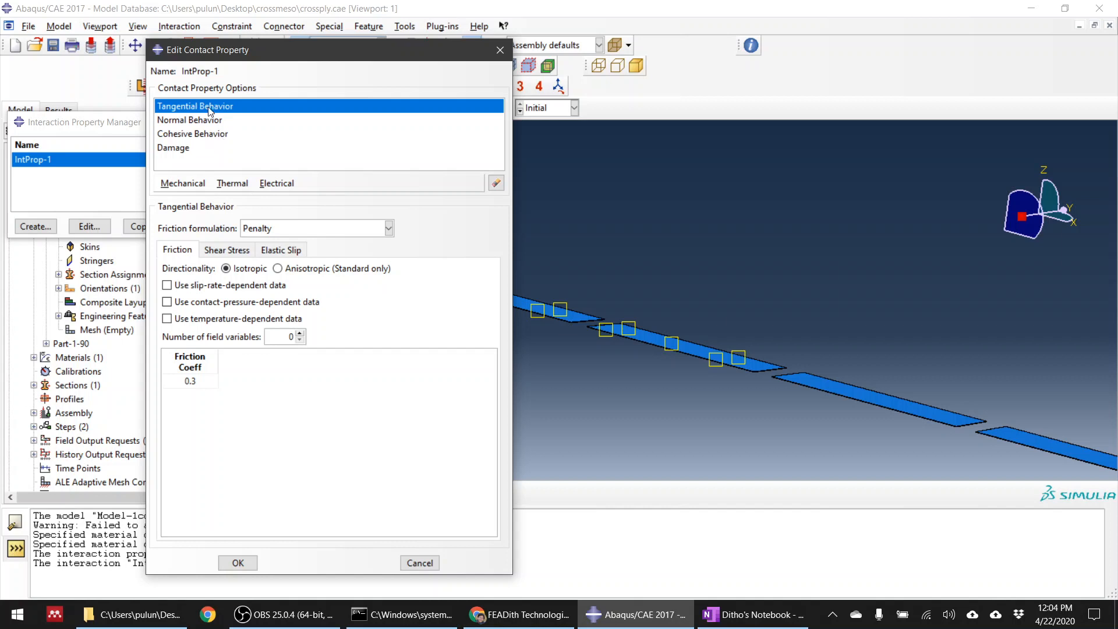
pyautogui.click(211, 120)
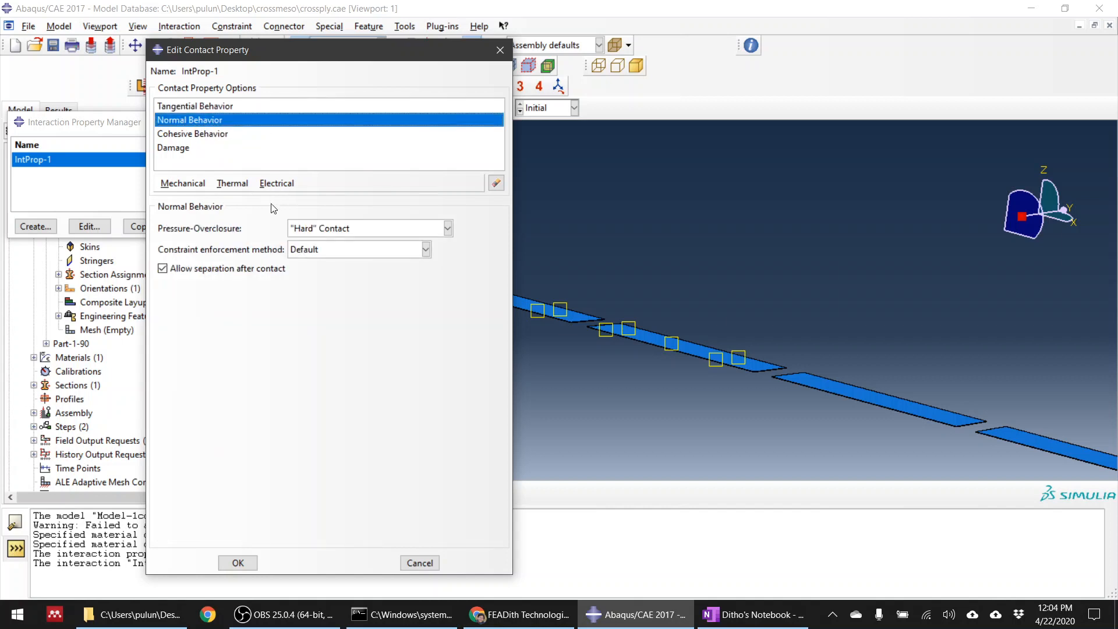
pyautogui.click(229, 135)
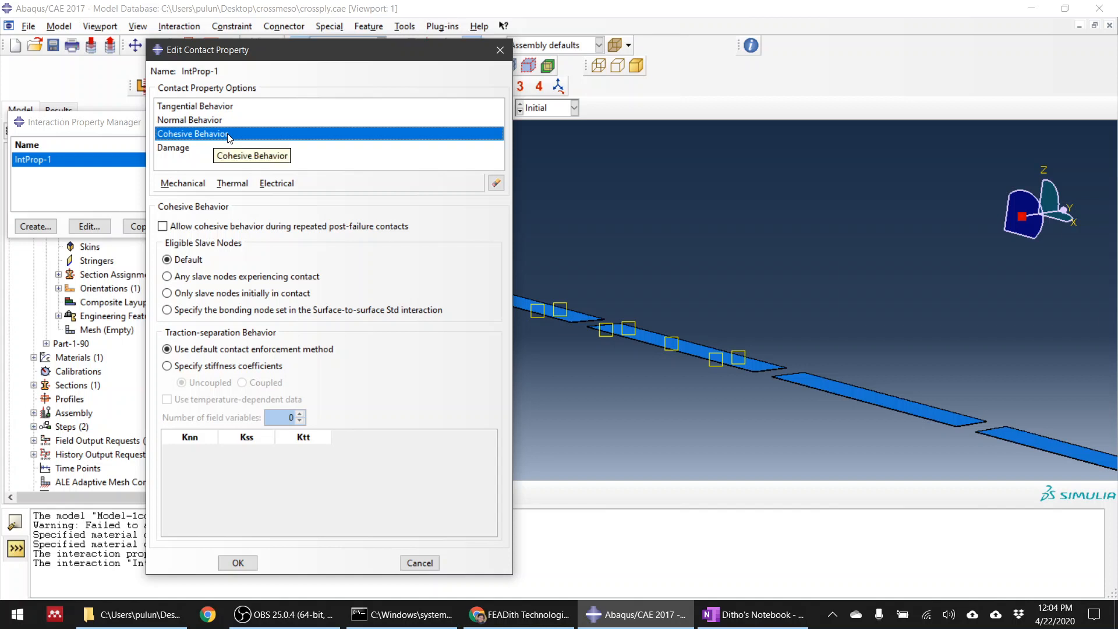
pyautogui.click(210, 150)
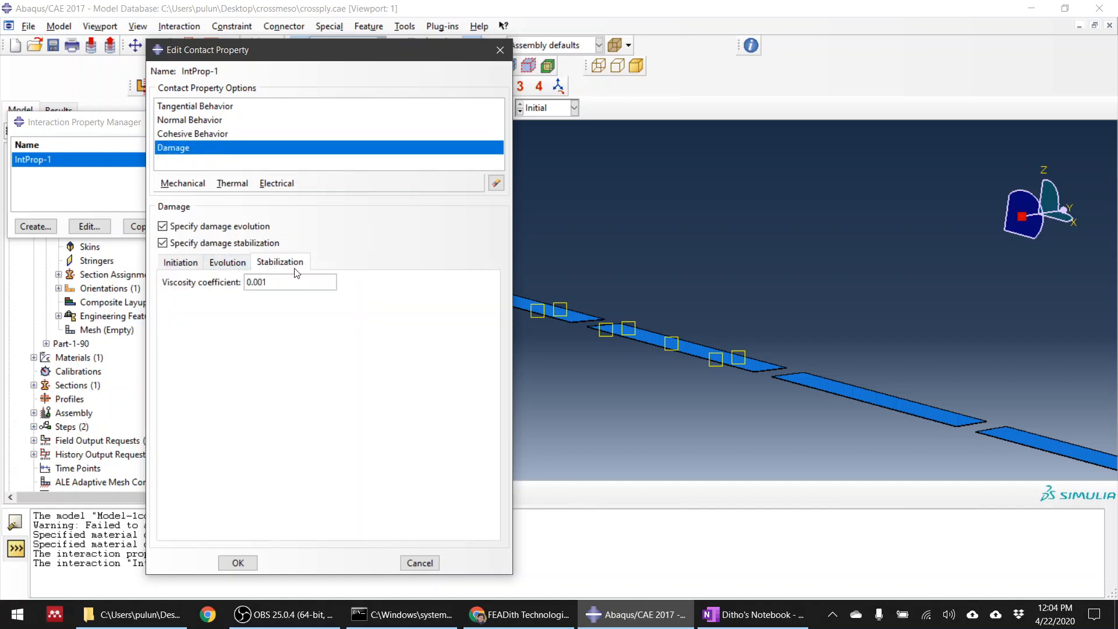
pyautogui.click(233, 263)
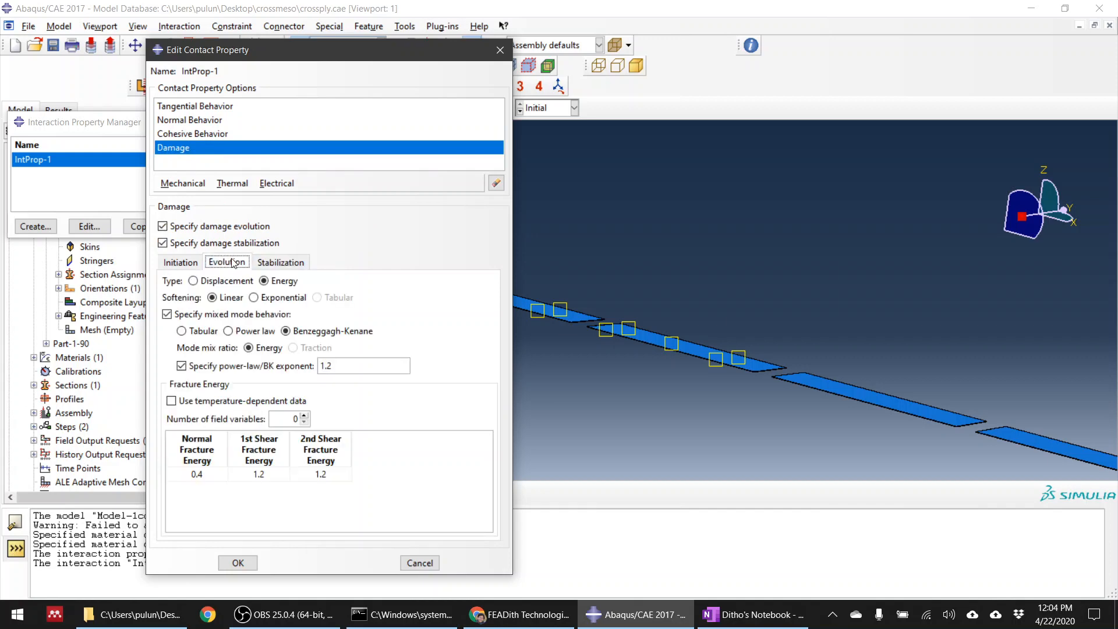
pyautogui.click(195, 266)
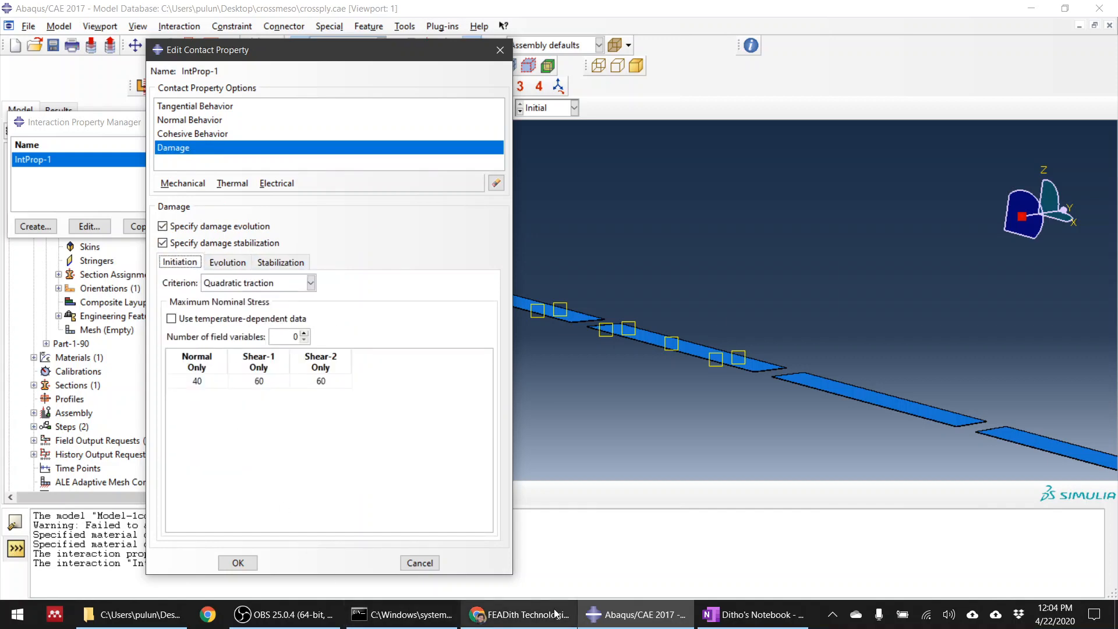
pyautogui.click(283, 615)
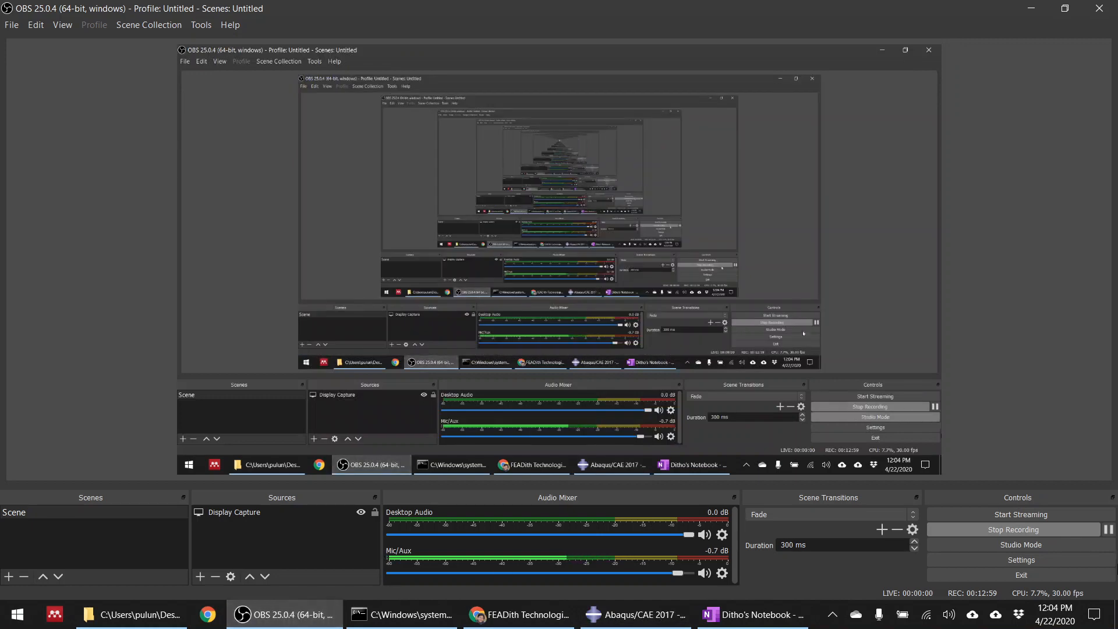
pyautogui.click(584, 621)
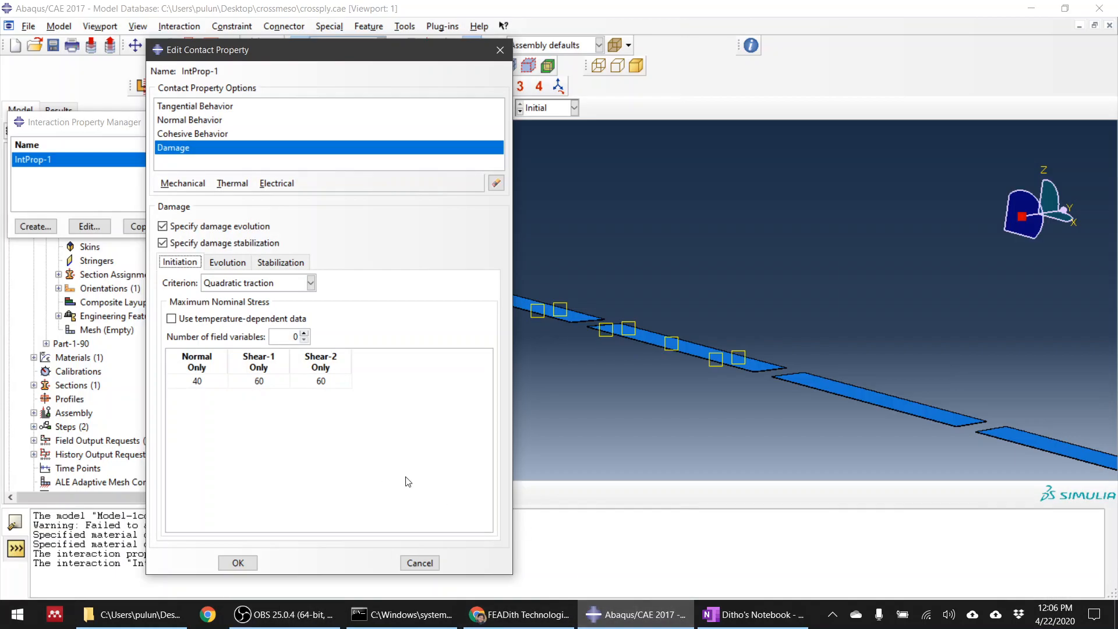
pyautogui.click(461, 473)
# Recheck the damage evolution and stabilization settings of IntProp-1, then close the contact property and the Interaction Property Manager.
pyautogui.click(232, 264)
pyautogui.click(280, 263)
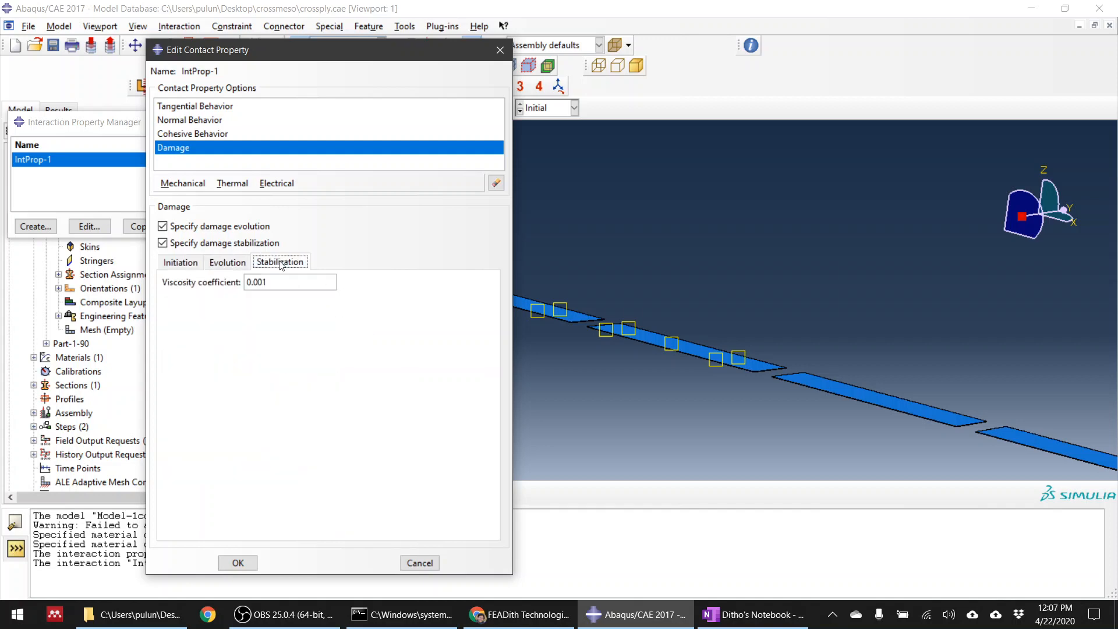
pyautogui.press('Left')
pyautogui.press('Left')
pyautogui.click(238, 563)
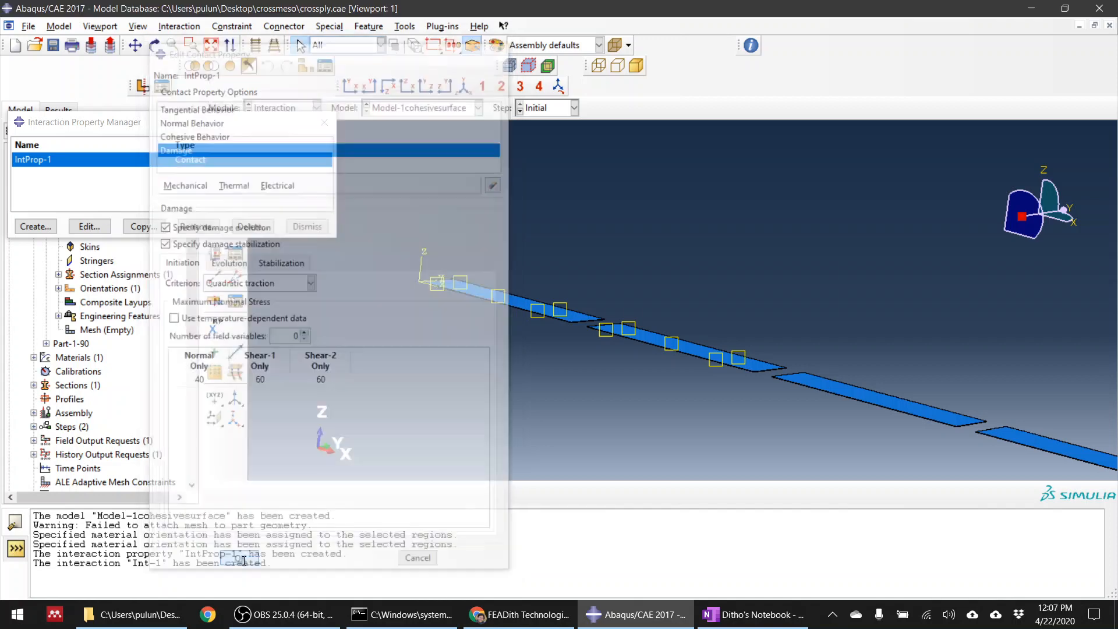
pyautogui.click(309, 228)
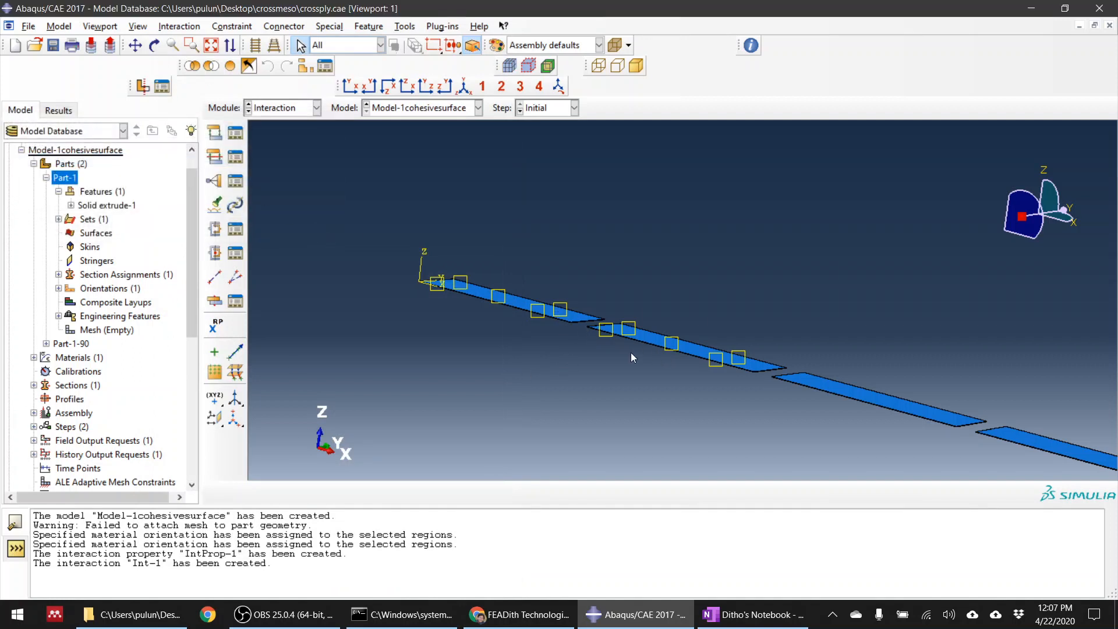
# Create a surface-to-surface contact with the second ply's top face as master and the third ply's bottom face as slave, using IntProp-1.
pyautogui.click(214, 133)
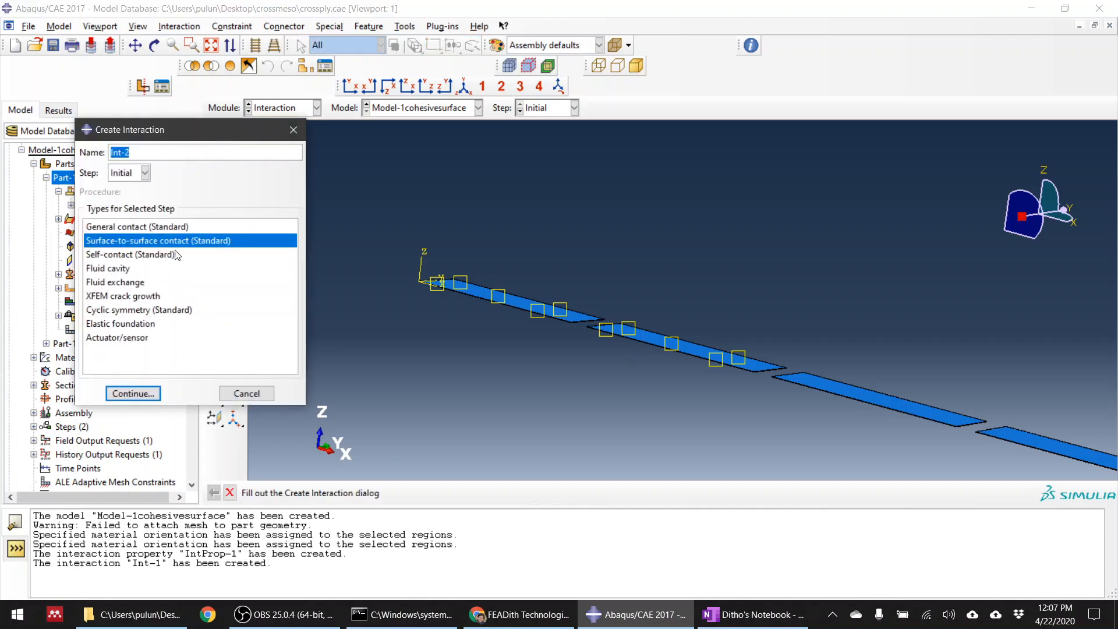
pyautogui.keyDown('ctrl'); pyautogui.keyDown('alt'); pyautogui.moveTo(663, 298); pyautogui.dragTo(774, 407); pyautogui.keyUp('alt'); pyautogui.keyUp('ctrl')
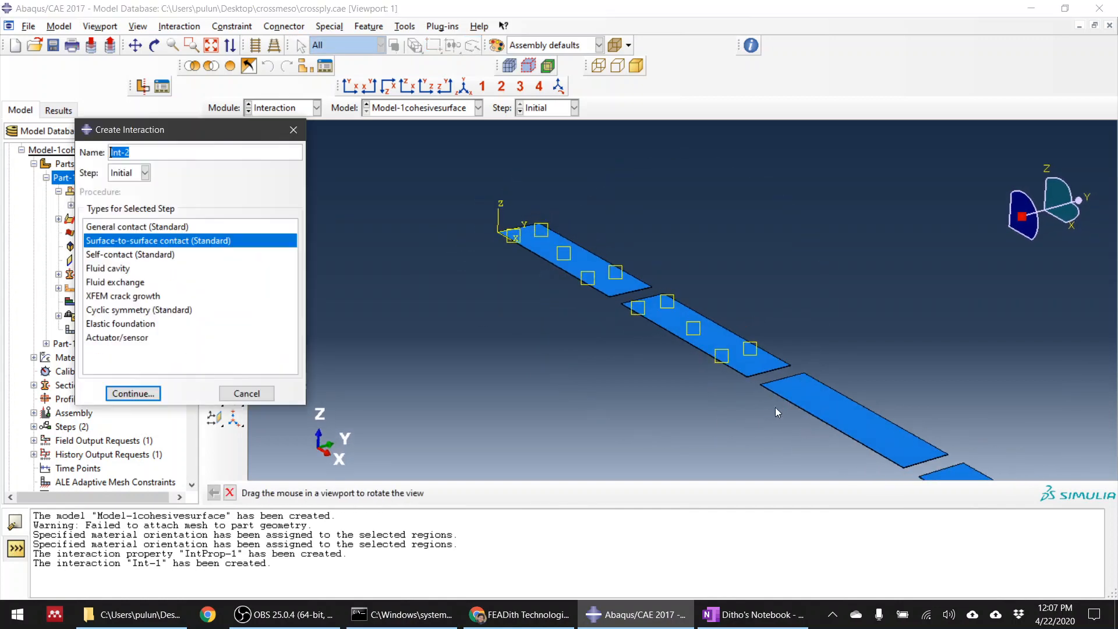
pyautogui.click(137, 394)
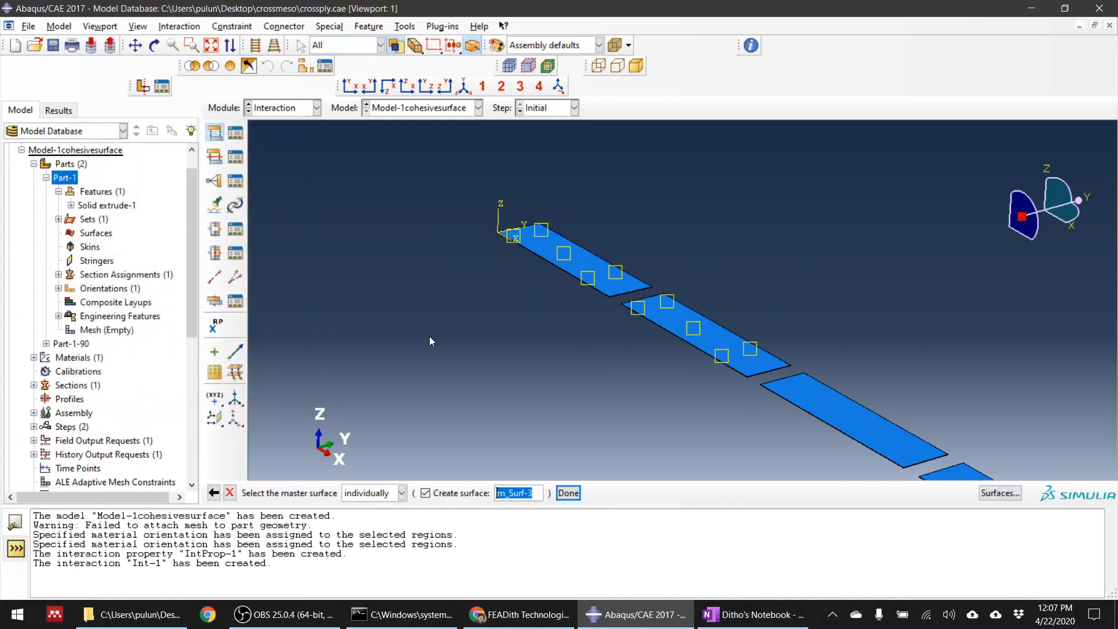
pyautogui.click(711, 330)
pyautogui.click(573, 494)
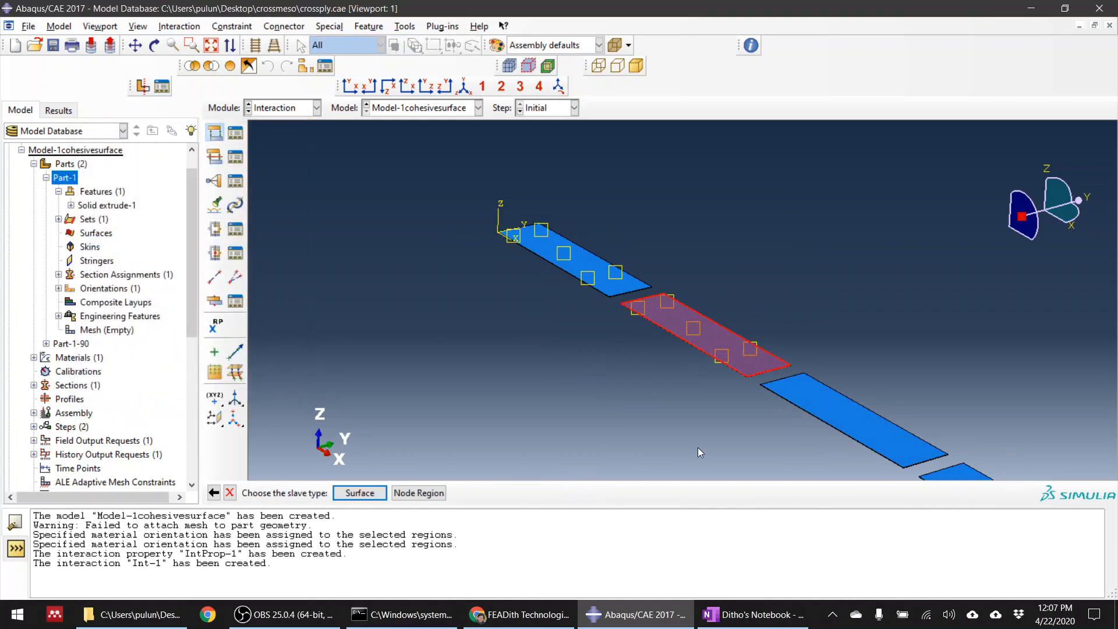
pyautogui.keyDown('ctrl'); pyautogui.keyDown('alt'); pyautogui.moveTo(697, 448); pyautogui.dragTo(766, 339); pyautogui.keyUp('alt'); pyautogui.keyUp('ctrl')
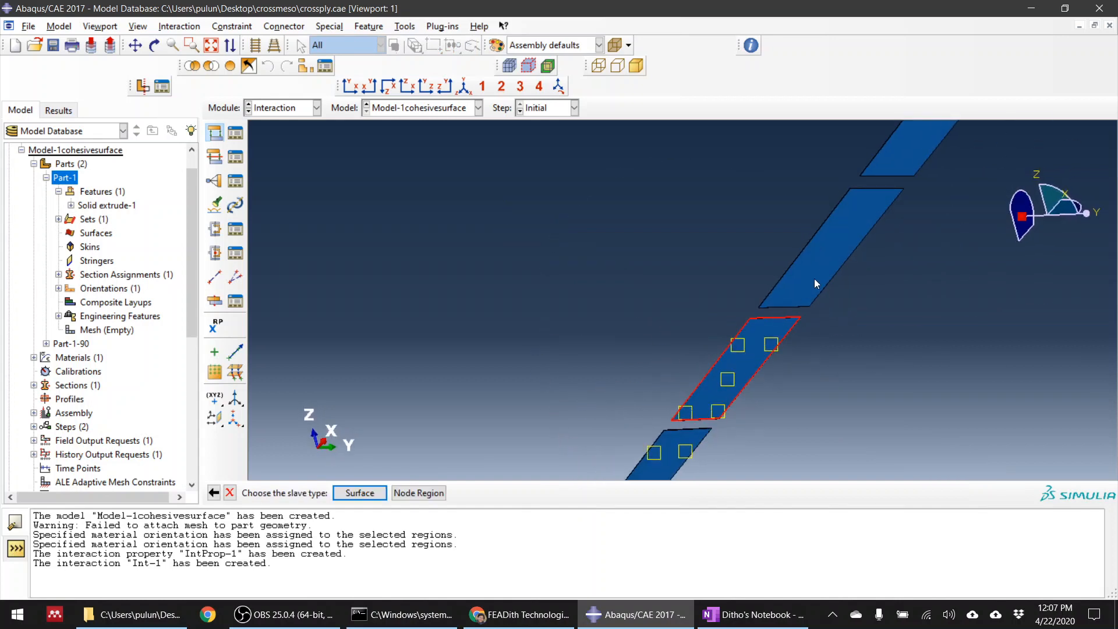
pyautogui.click(359, 493)
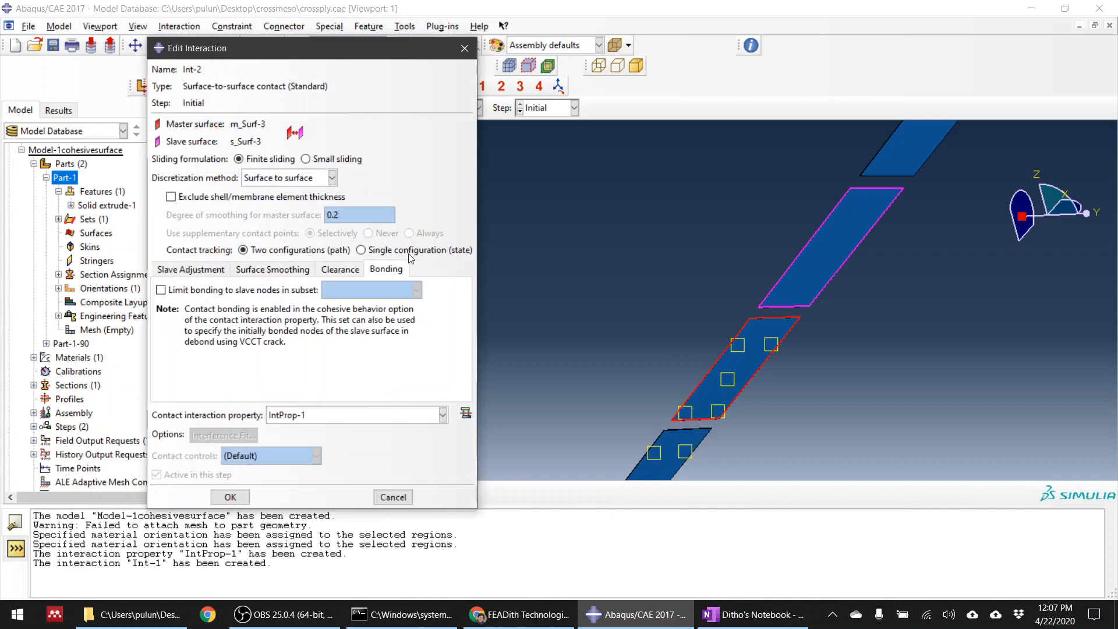
pyautogui.click(232, 498)
# Create a surface-to-surface contact with the third ply's top face as master and the fourth ply's bottom face as slave.
pyautogui.keyDown('ctrl'); pyautogui.keyDown('alt'); pyautogui.moveTo(675, 334); pyautogui.dragTo(778, 399); pyautogui.keyUp('alt'); pyautogui.keyUp('ctrl')
pyautogui.click(214, 132)
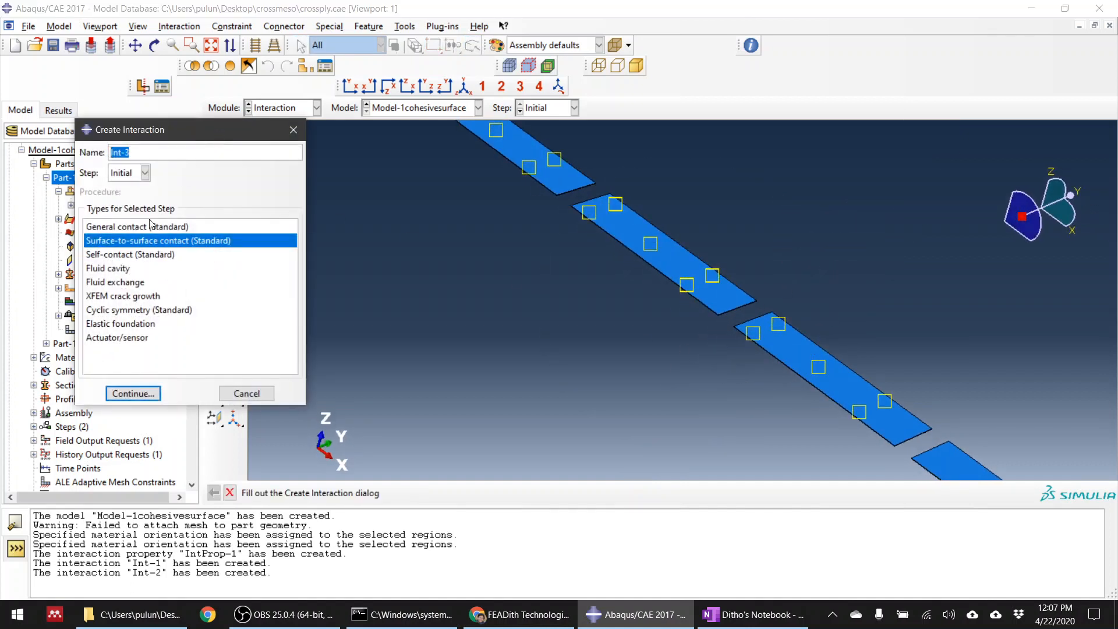
pyautogui.click(133, 393)
pyautogui.click(785, 341)
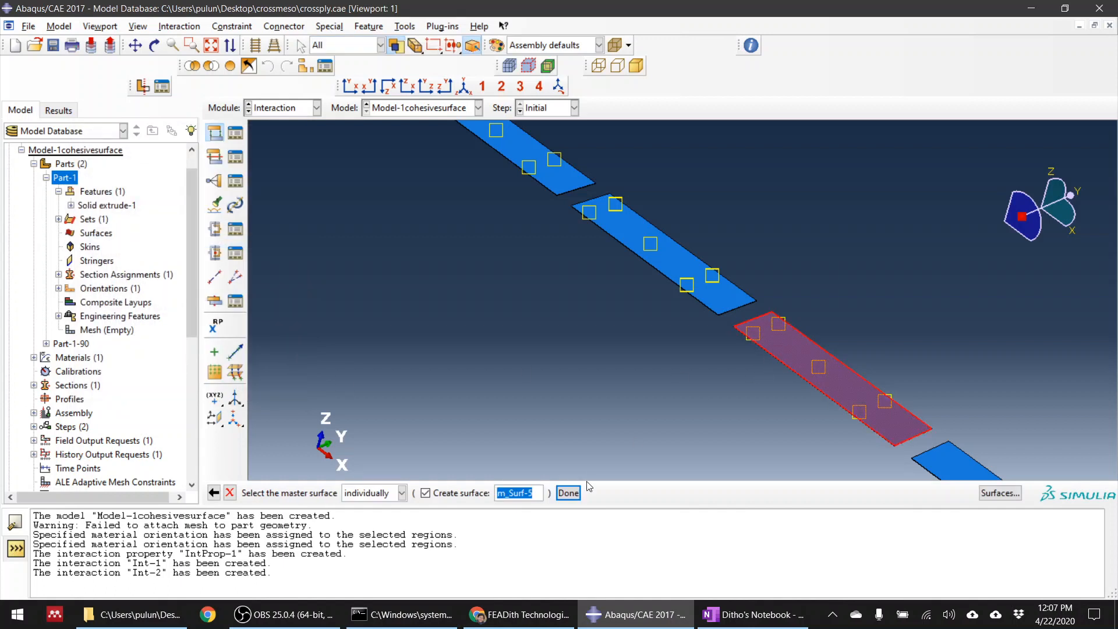
pyautogui.click(568, 493)
pyautogui.click(362, 495)
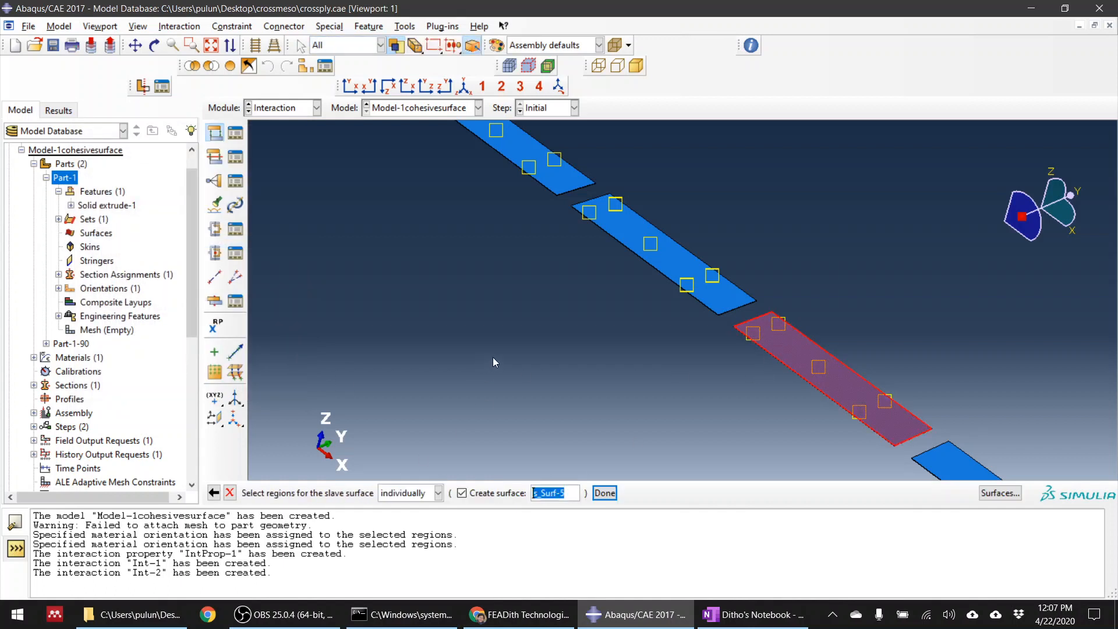
pyautogui.keyDown('ctrl'); pyautogui.keyDown('alt'); pyautogui.moveTo(495, 347); pyautogui.dragTo(517, 271); pyautogui.keyUp('alt'); pyautogui.keyUp('ctrl')
pyautogui.keyDown('ctrl'); pyautogui.keyDown('alt'); pyautogui.moveTo(885, 386); pyautogui.dragTo(831, 224); pyautogui.keyUp('alt'); pyautogui.keyUp('ctrl')
pyautogui.keyDown('ctrl'); pyautogui.keyDown('alt'); pyautogui.moveTo(832, 304); pyautogui.dragTo(775, 274); pyautogui.keyUp('alt'); pyautogui.keyUp('ctrl')
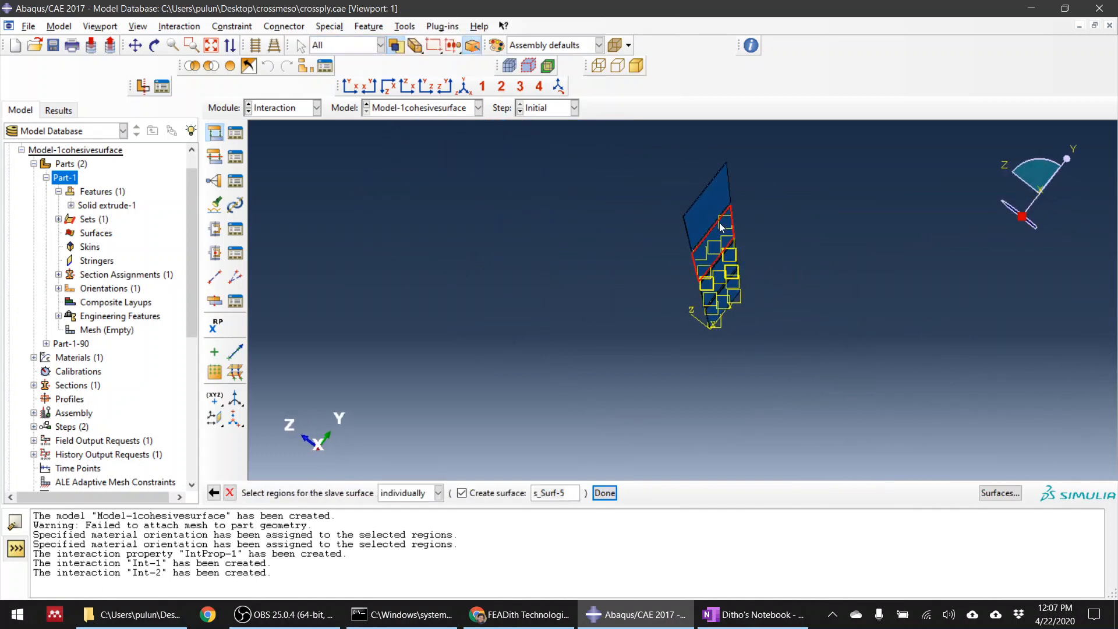
pyautogui.click(707, 207)
pyautogui.click(604, 493)
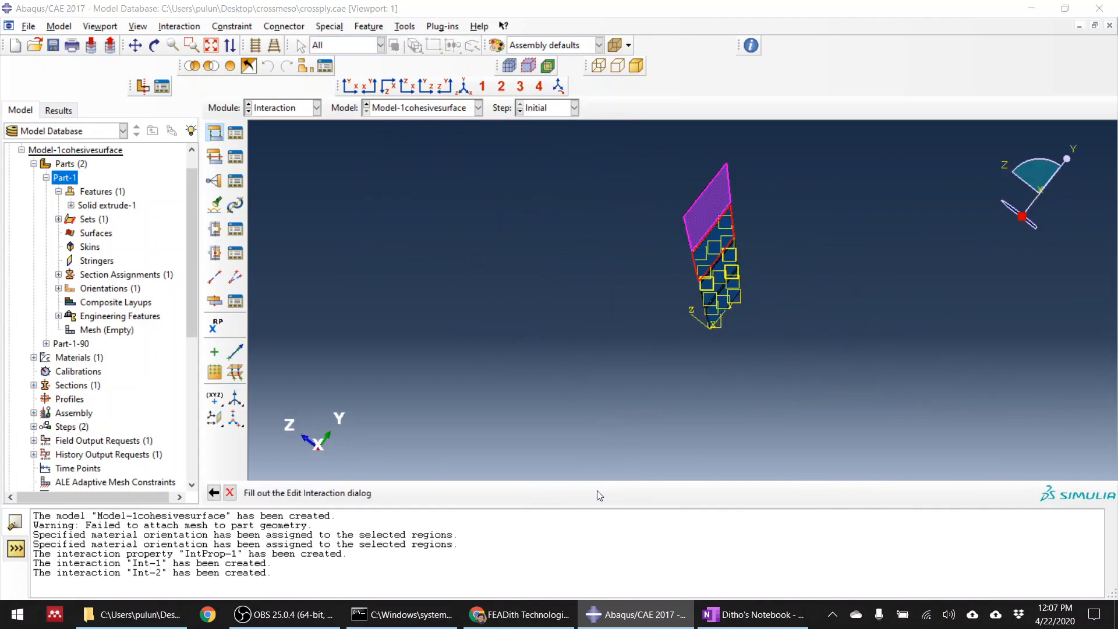
pyautogui.click(231, 501)
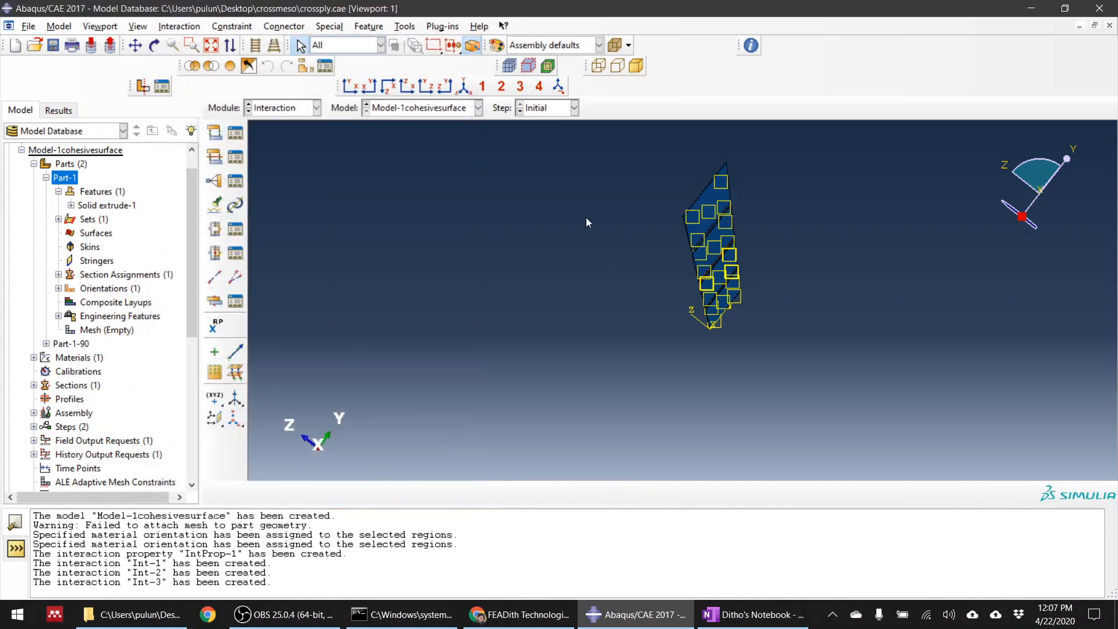
pyautogui.keyDown('ctrl'); pyautogui.keyDown('alt'); pyautogui.moveTo(586, 218); pyautogui.dragTo(639, 284); pyautogui.keyUp('alt'); pyautogui.keyUp('ctrl')
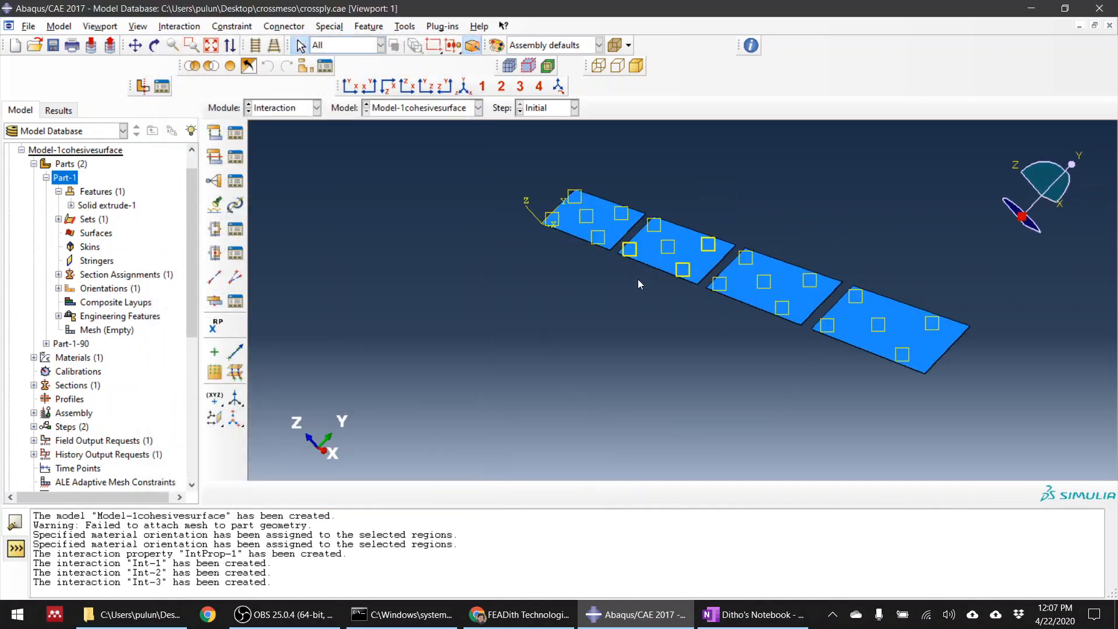
pyautogui.click(664, 251)
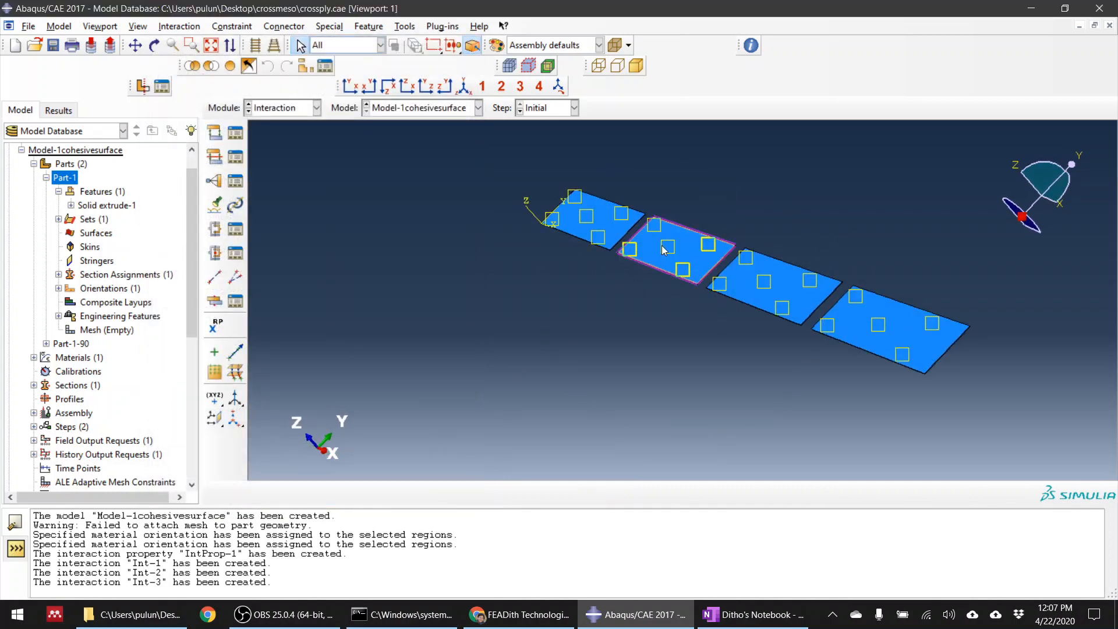
pyautogui.click(302, 109)
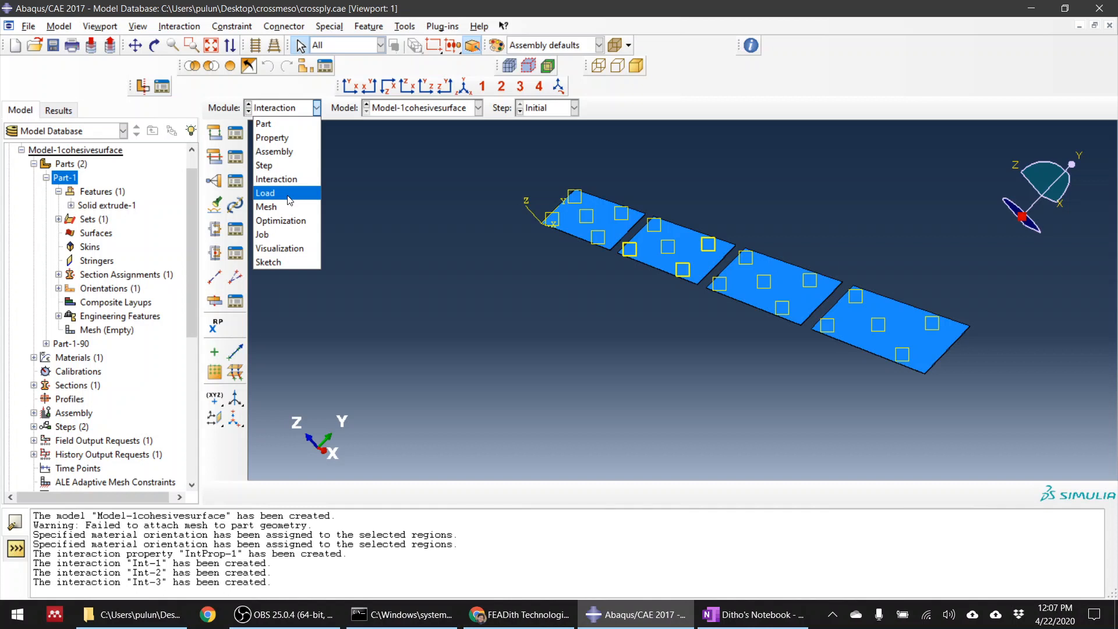
pyautogui.click(456, 166)
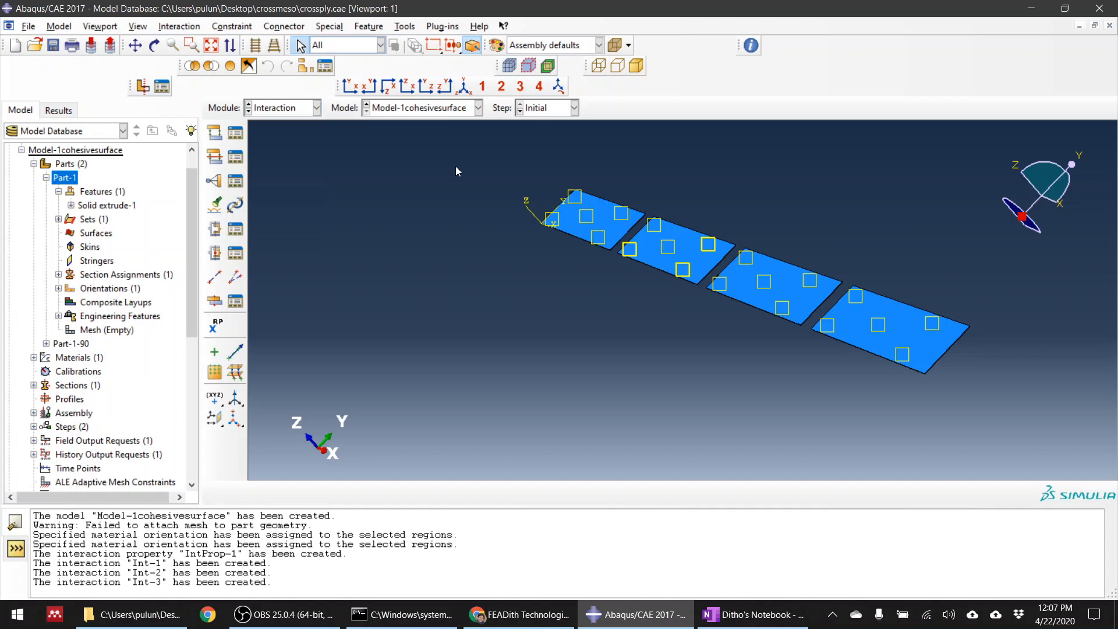
# In the Assembly module, translate the second ply from its lower front corner onto the matching upper corner of the first ply.
pyautogui.click(303, 109)
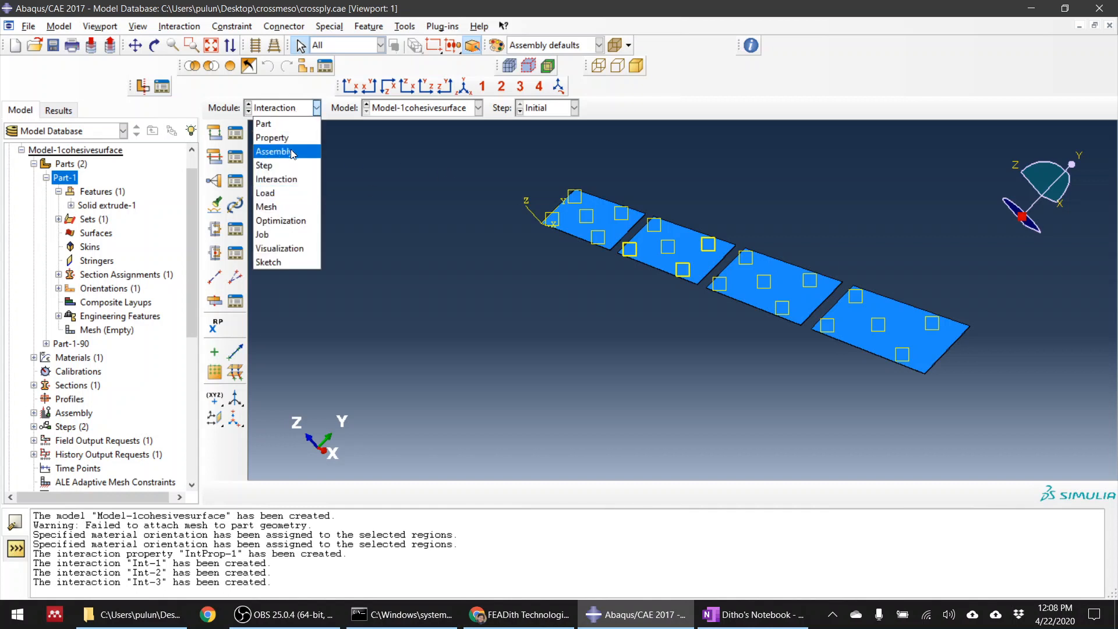
pyautogui.click(291, 150)
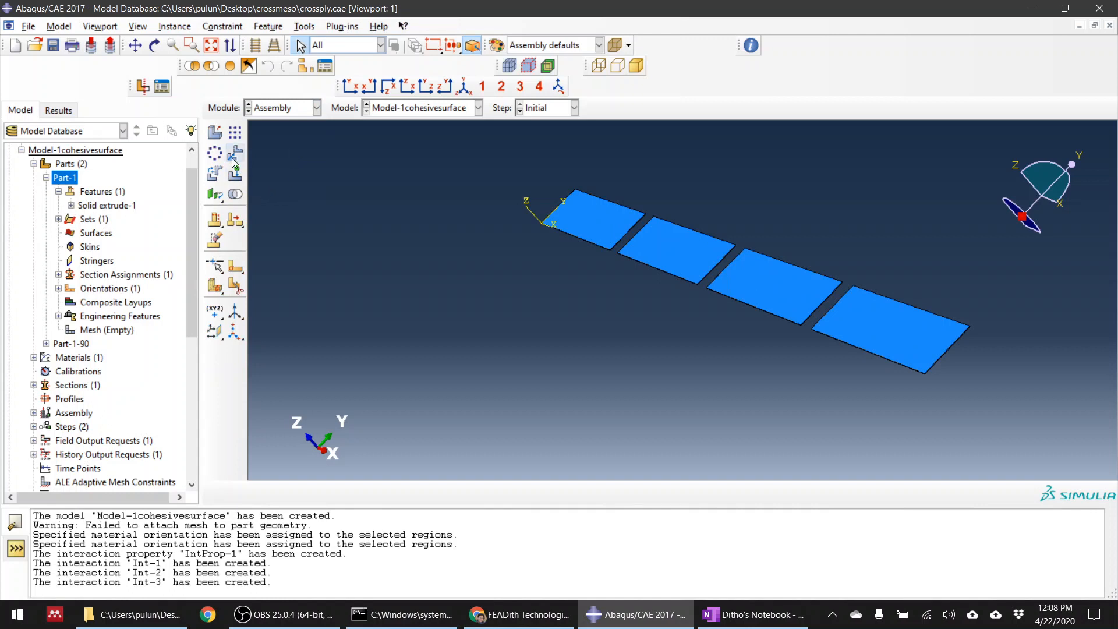
pyautogui.click(235, 158)
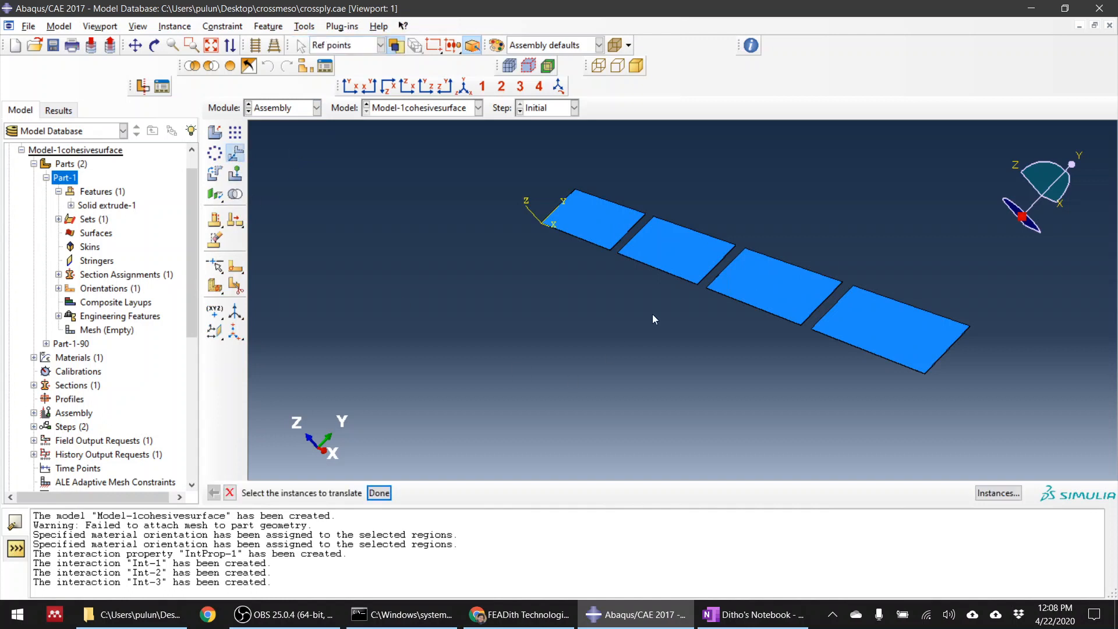
pyautogui.click(669, 265)
pyautogui.click(379, 493)
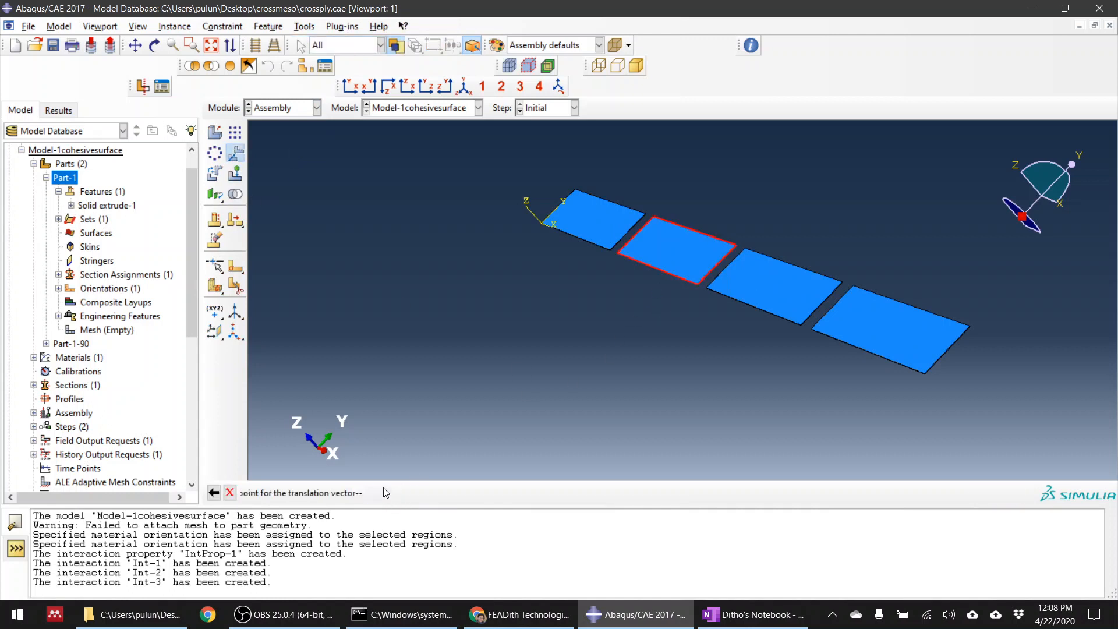
pyautogui.keyDown('ctrl'); pyautogui.keyDown('alt'); pyautogui.moveTo(557, 368); pyautogui.dragTo(570, 332); pyautogui.keyUp('alt'); pyautogui.keyUp('ctrl')
pyautogui.scroll(-6, 512, 267)
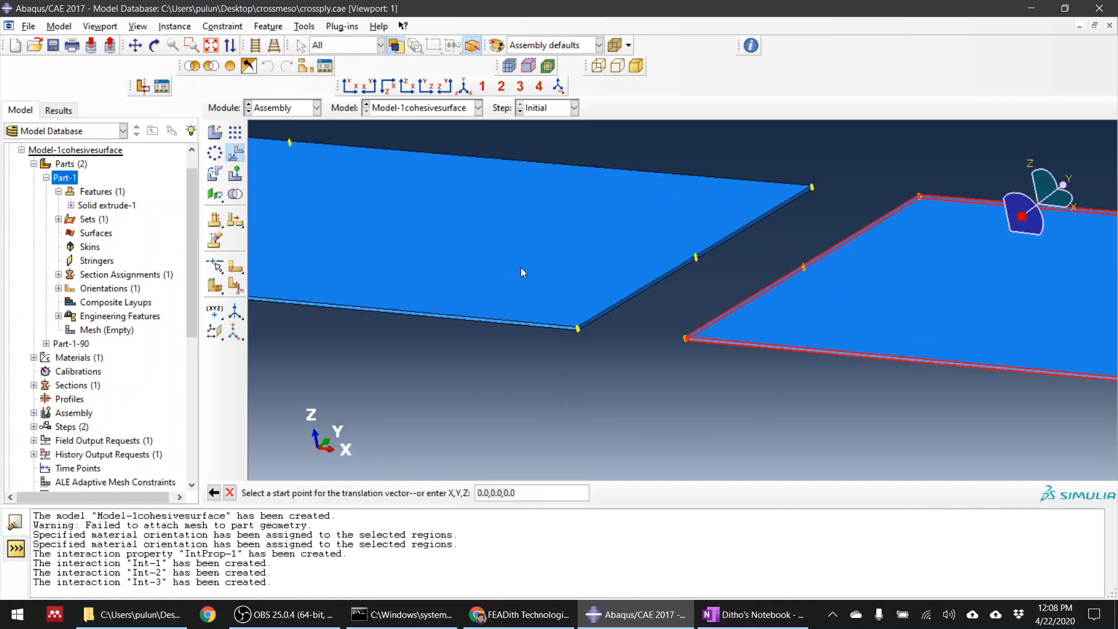
pyautogui.scroll(-2, 763, 380)
pyautogui.scroll(-5, 676, 343)
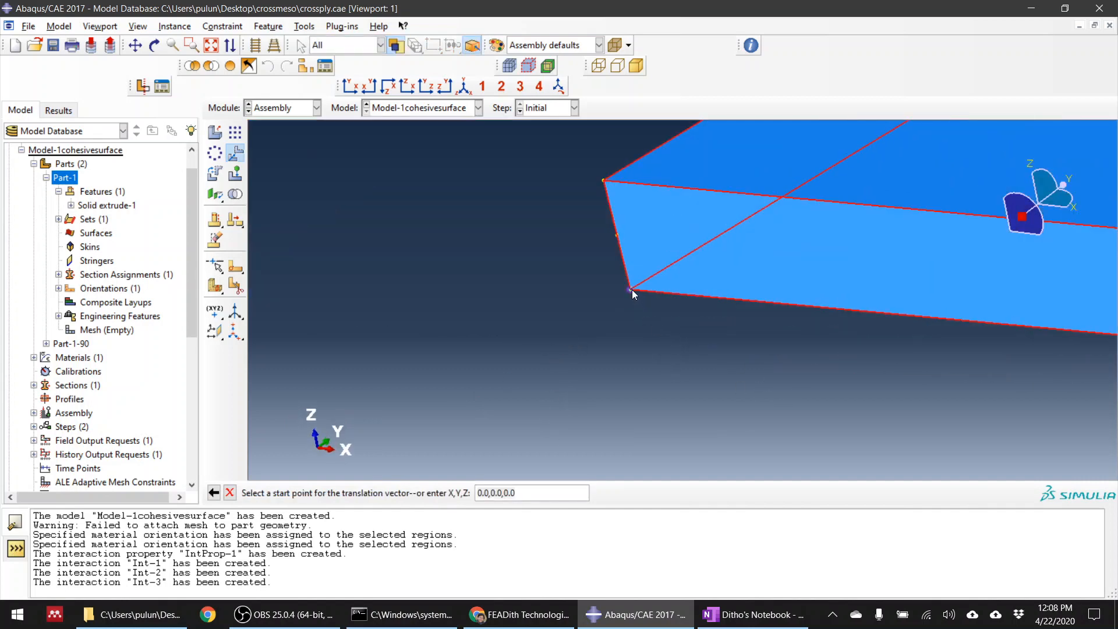
pyautogui.click(631, 289)
pyautogui.scroll(4, 777, 366)
pyautogui.scroll(-4, 451, 368)
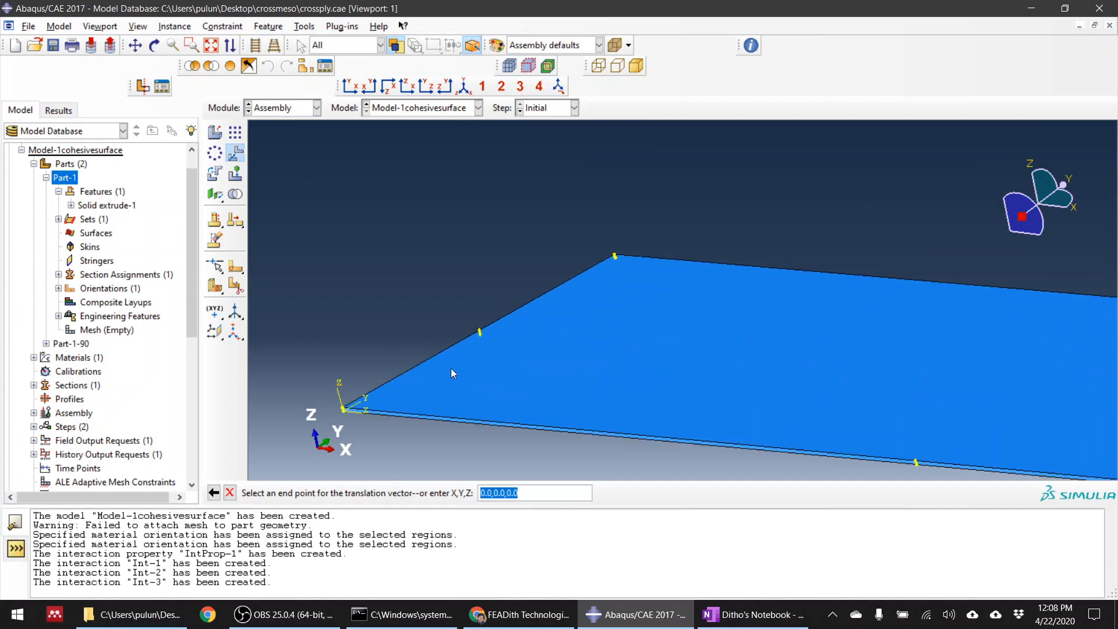
pyautogui.scroll(-8, 352, 411)
pyautogui.scroll(4, 403, 366)
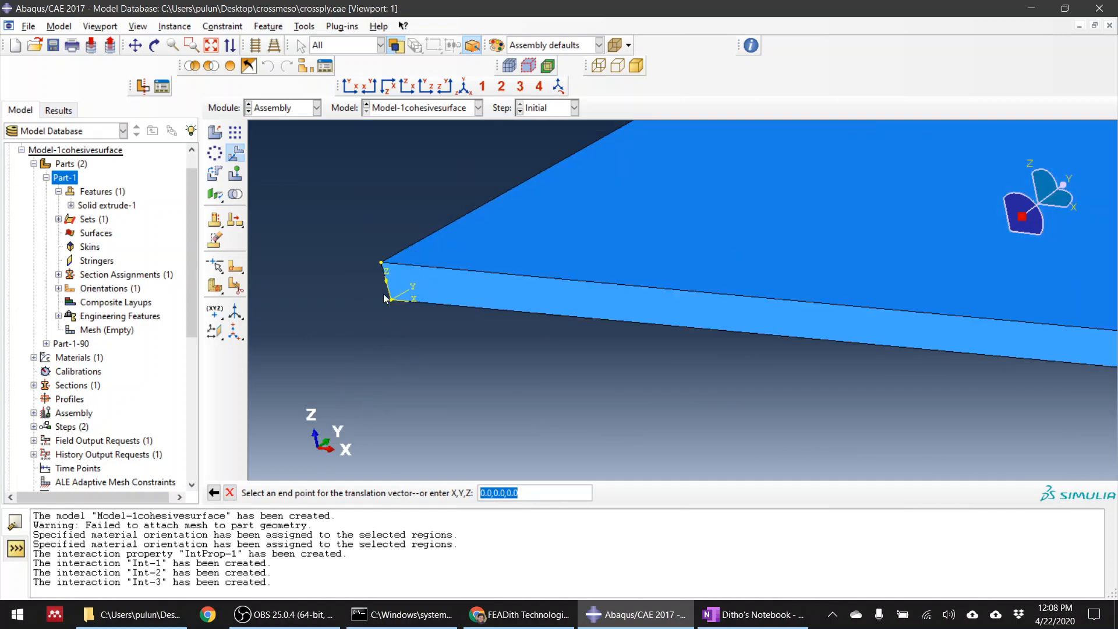
pyautogui.click(380, 262)
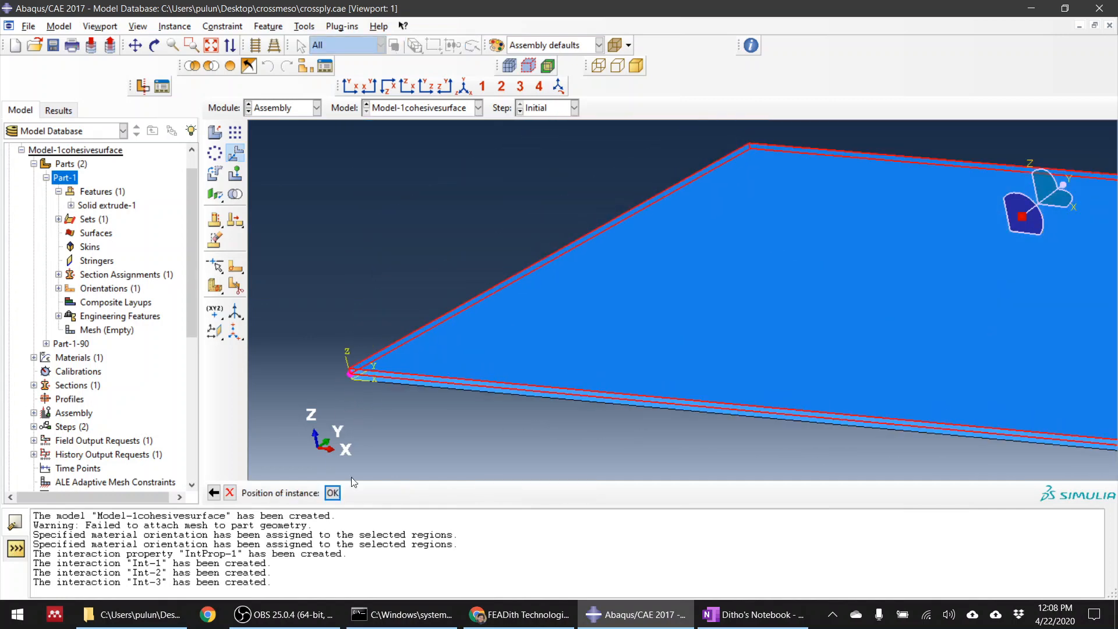
pyautogui.click(333, 493)
# Translate the third ply from its lower front corner onto the matching upper corner of the stacked second ply.
pyautogui.scroll(5, 299, 334)
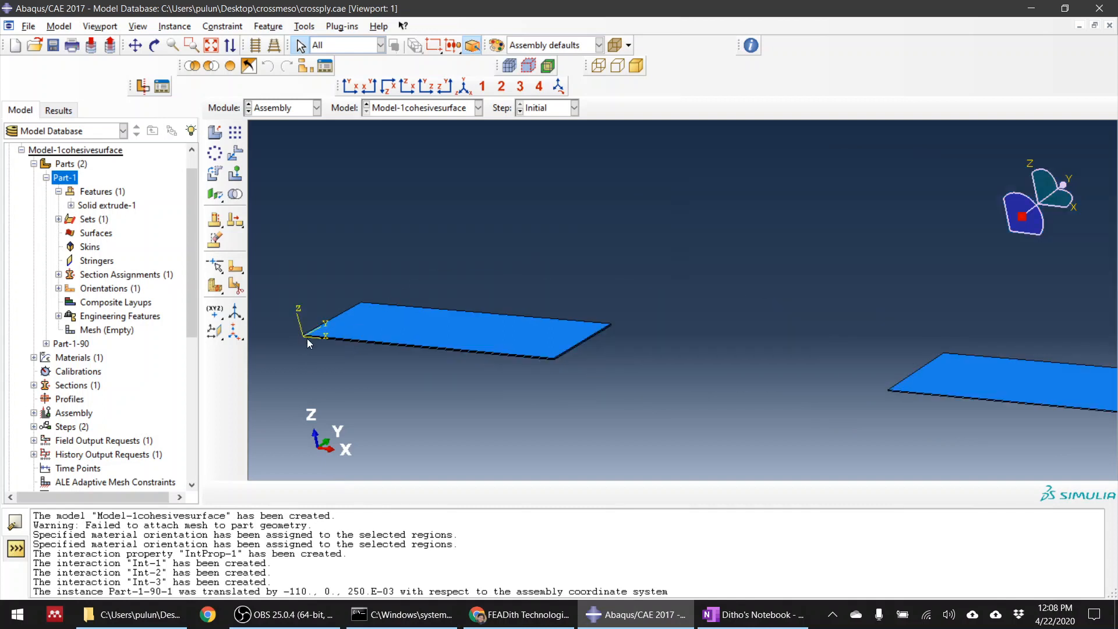
pyautogui.click(234, 154)
pyautogui.click(941, 383)
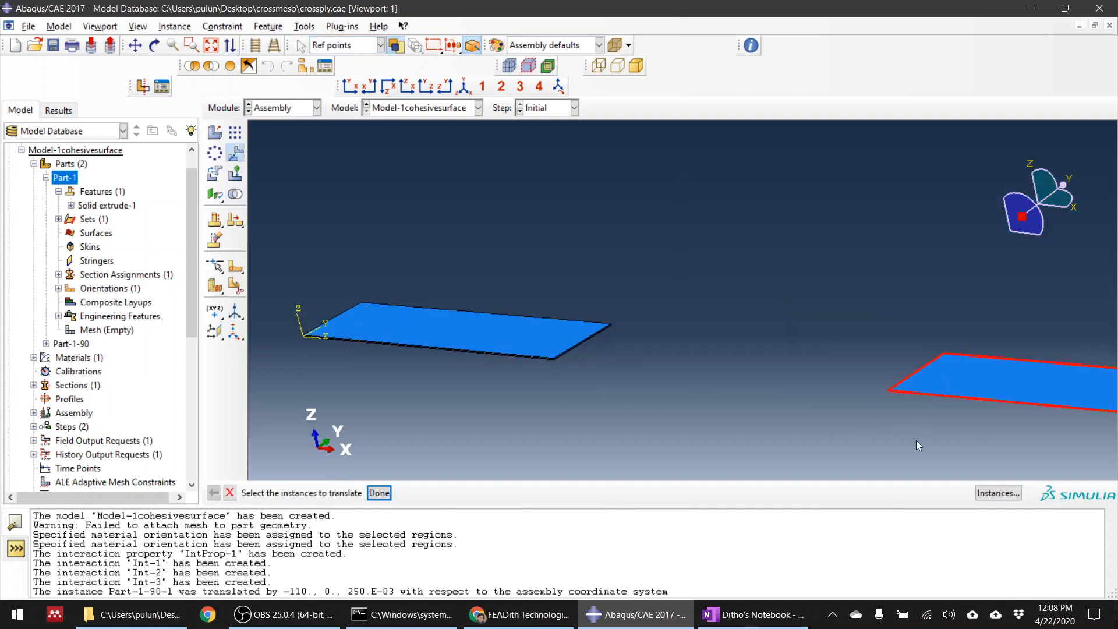
pyautogui.click(379, 493)
pyautogui.scroll(-3, 889, 404)
pyautogui.scroll(-3, 891, 400)
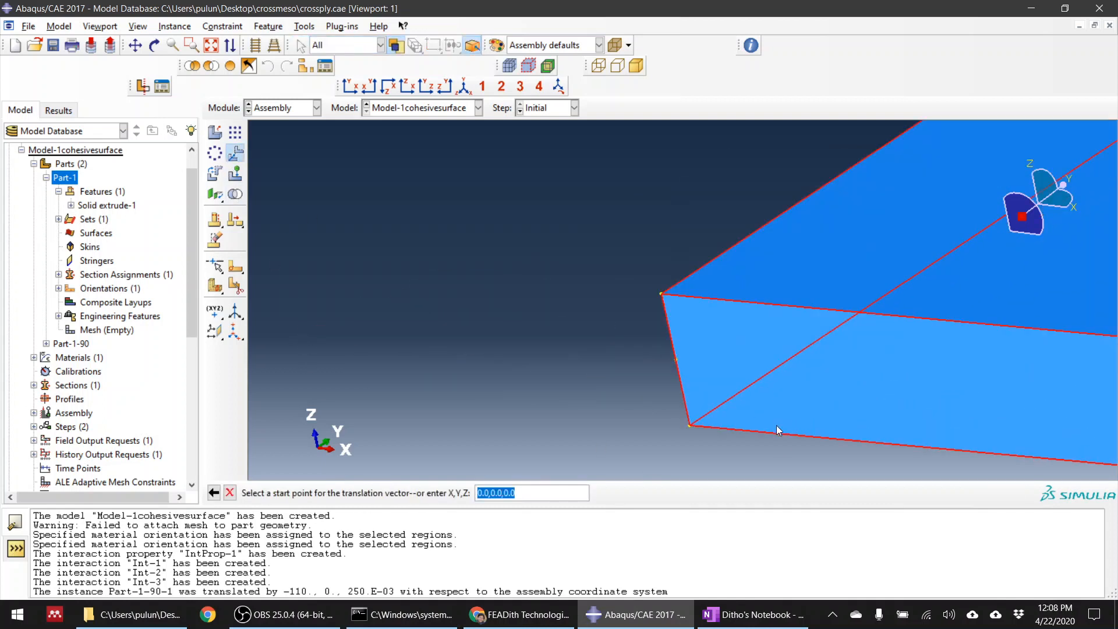
pyautogui.click(689, 426)
pyautogui.scroll(5, 757, 425)
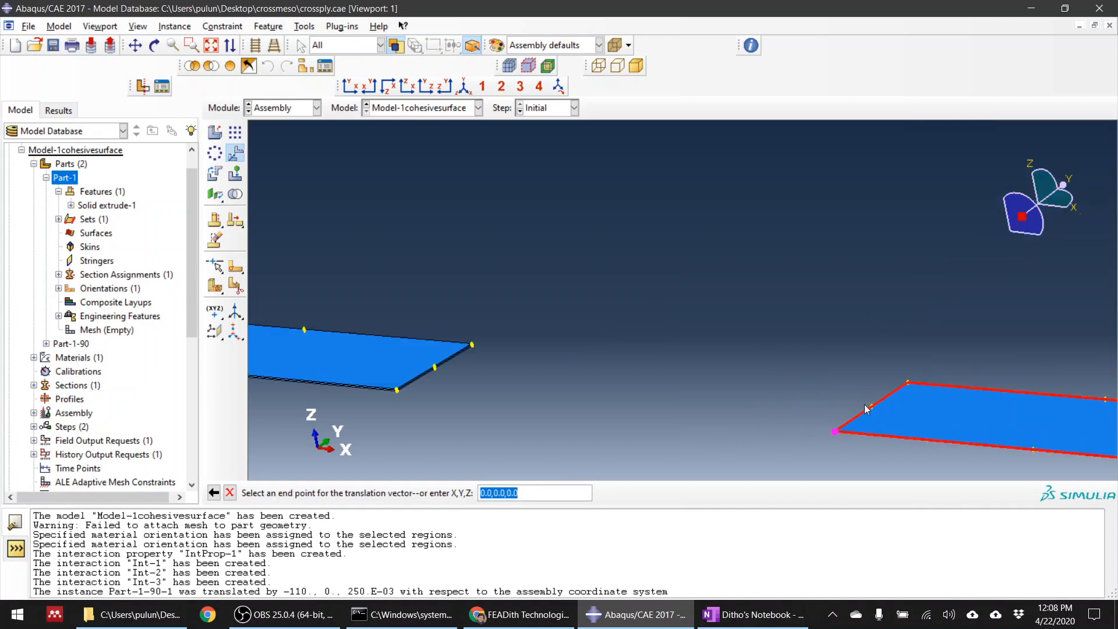
pyautogui.scroll(-4, 631, 405)
pyautogui.scroll(-4, 531, 447)
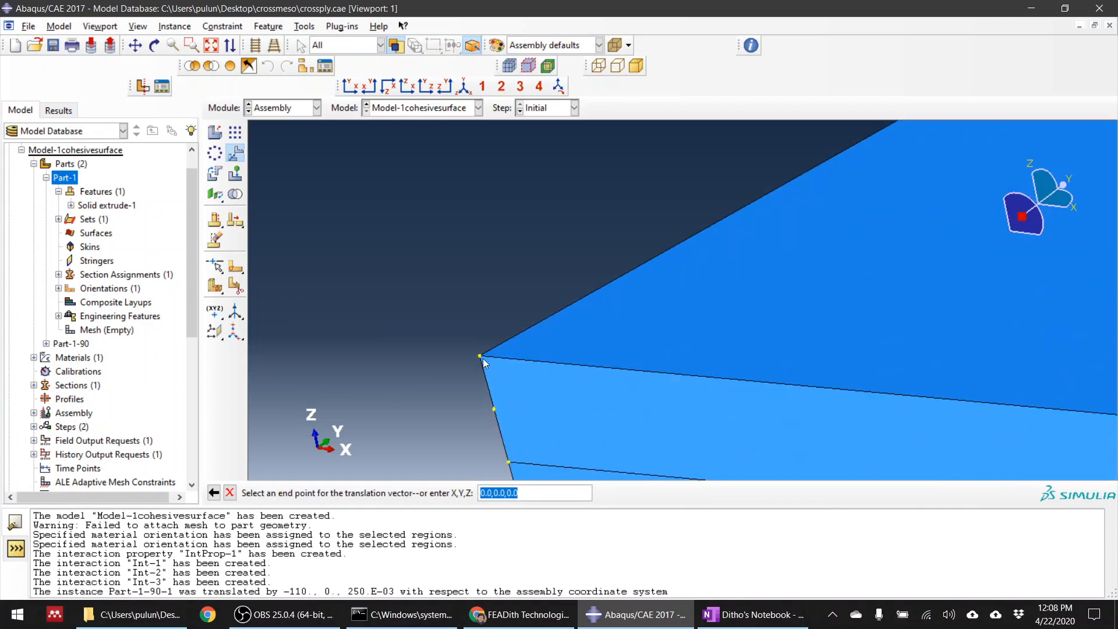
pyautogui.click(483, 356)
pyautogui.click(333, 492)
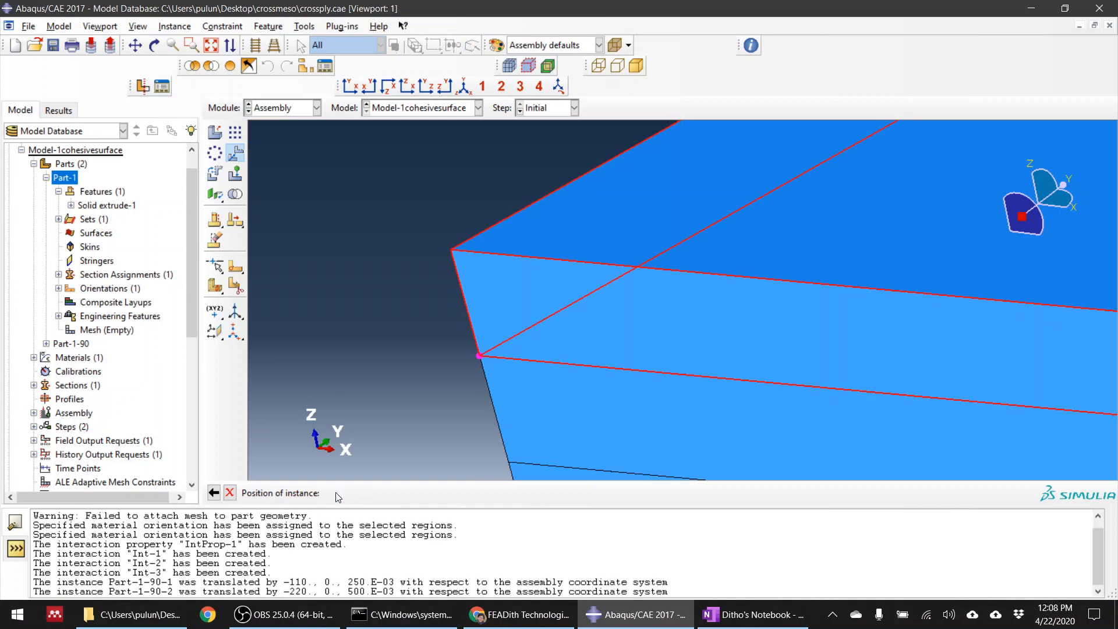
# Translate the fourth ply from its lower front corner onto the matching upper corner of the stacked third ply.
pyautogui.scroll(5, 318, 315)
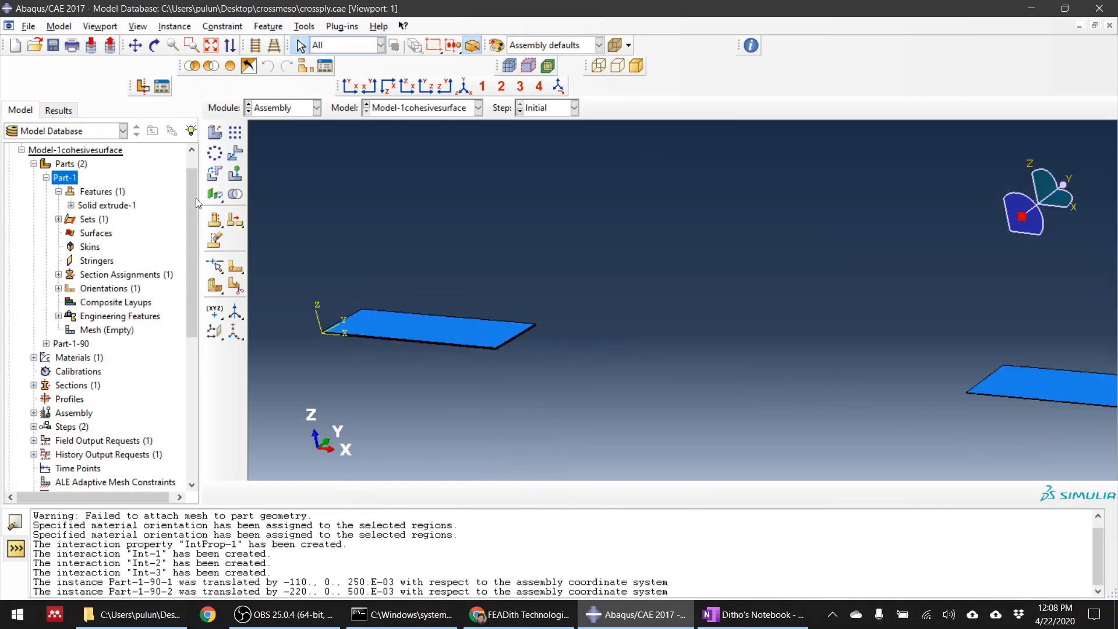
pyautogui.click(236, 153)
pyautogui.click(1018, 392)
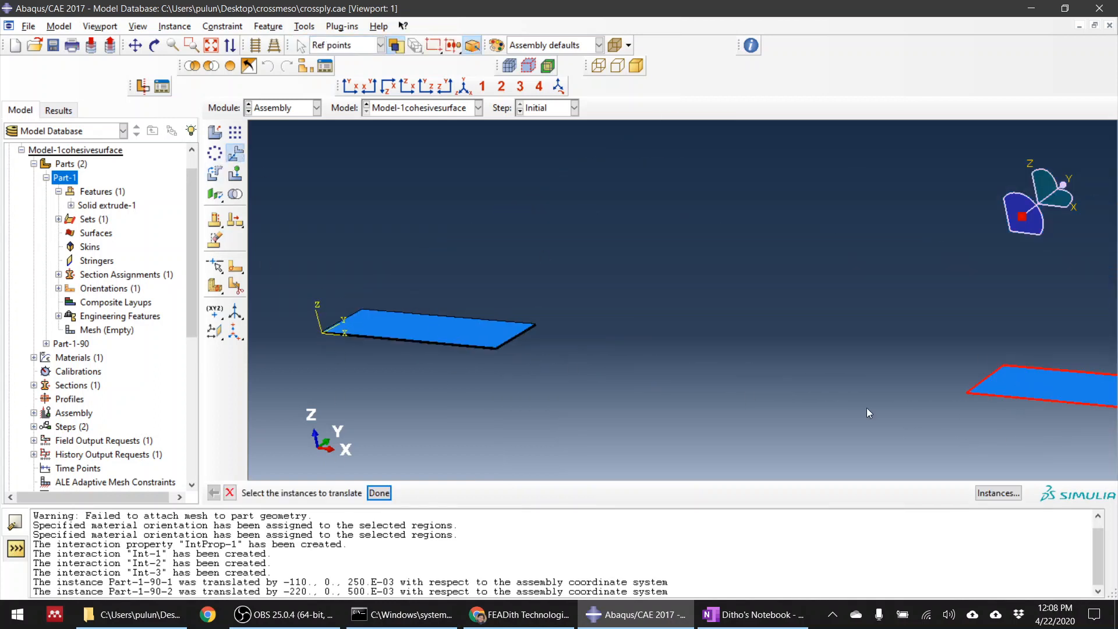
pyautogui.scroll(3, 866, 408)
pyautogui.click(379, 493)
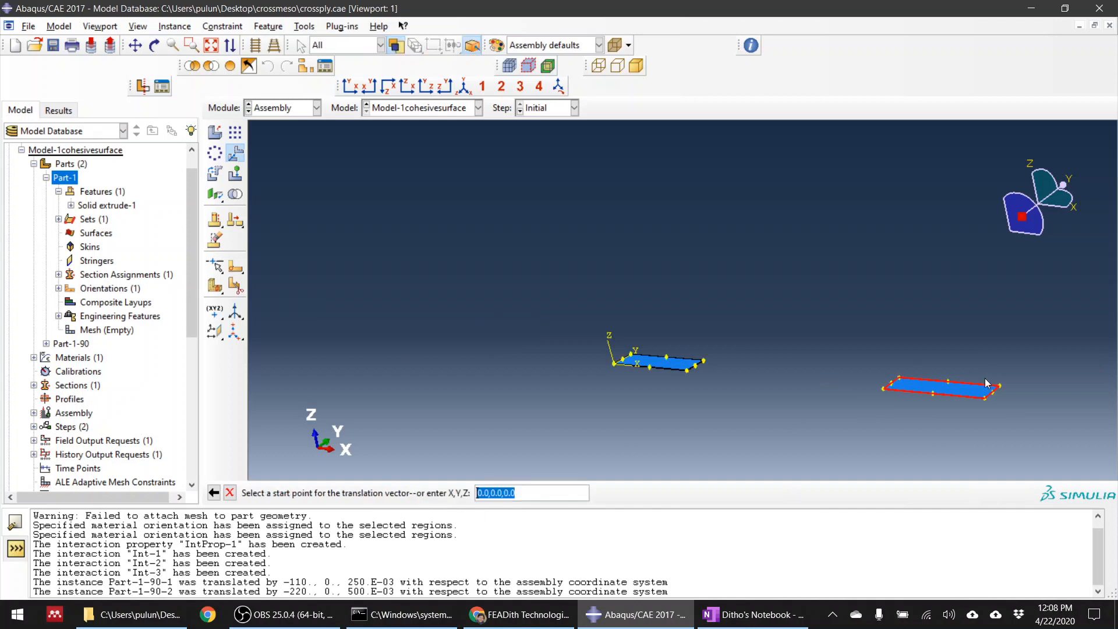
pyautogui.scroll(-6, 677, 391)
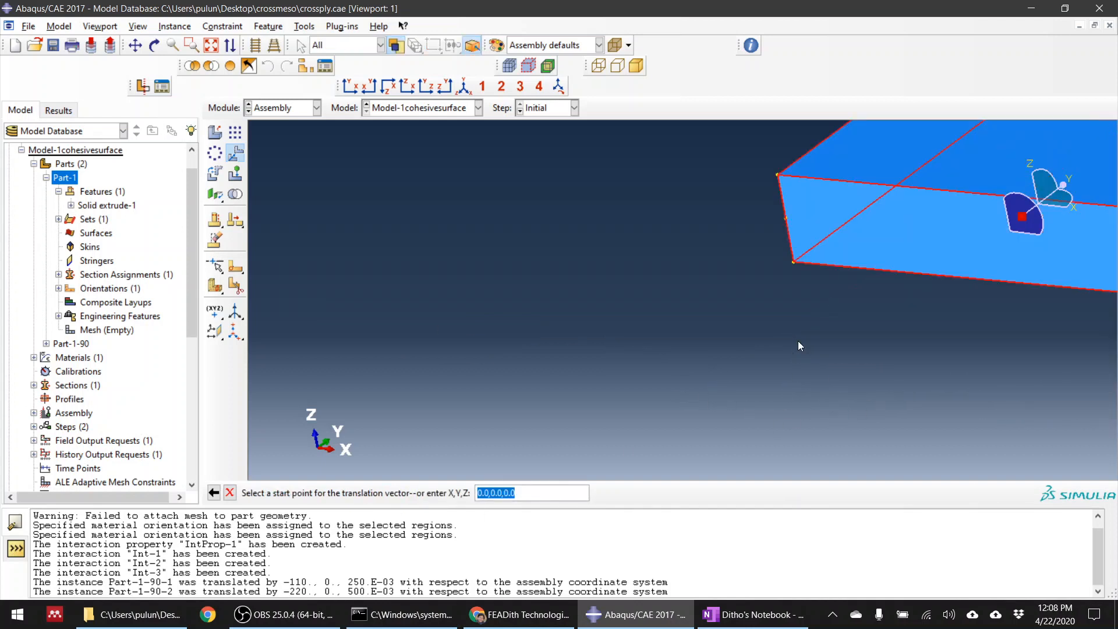
pyautogui.click(792, 261)
pyautogui.scroll(8, 814, 358)
pyautogui.scroll(4, 877, 375)
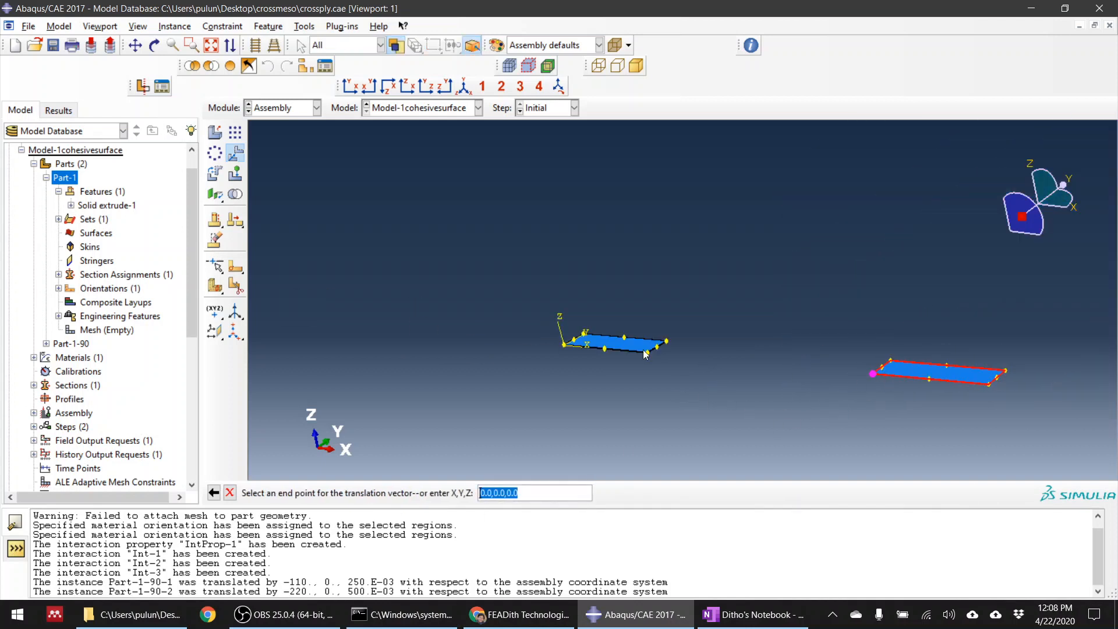
pyautogui.scroll(-9, 610, 377)
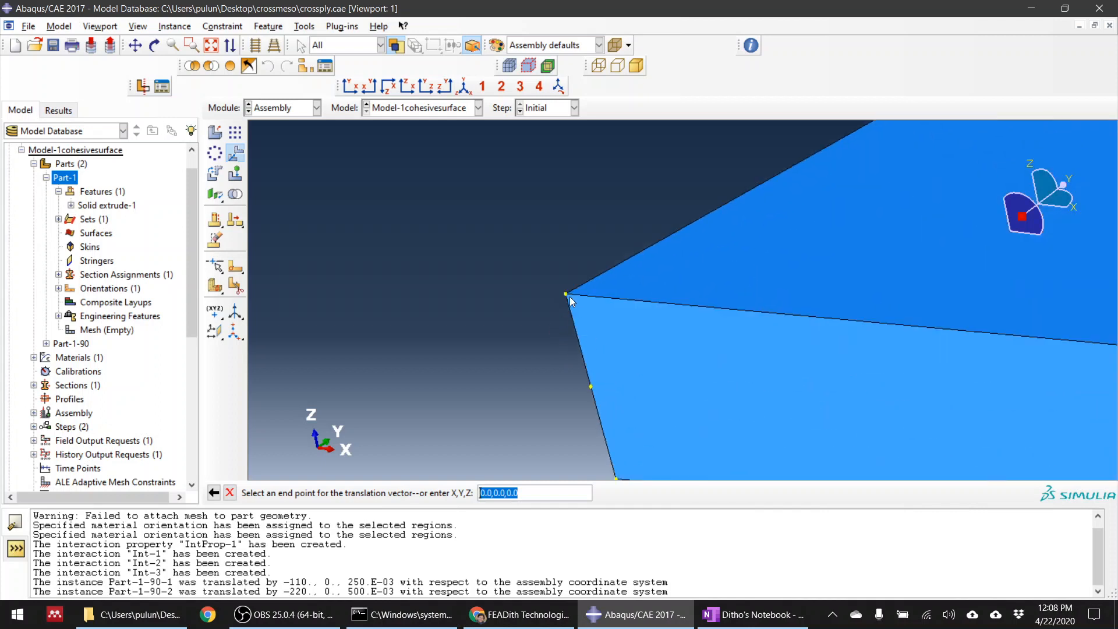
pyautogui.click(566, 295)
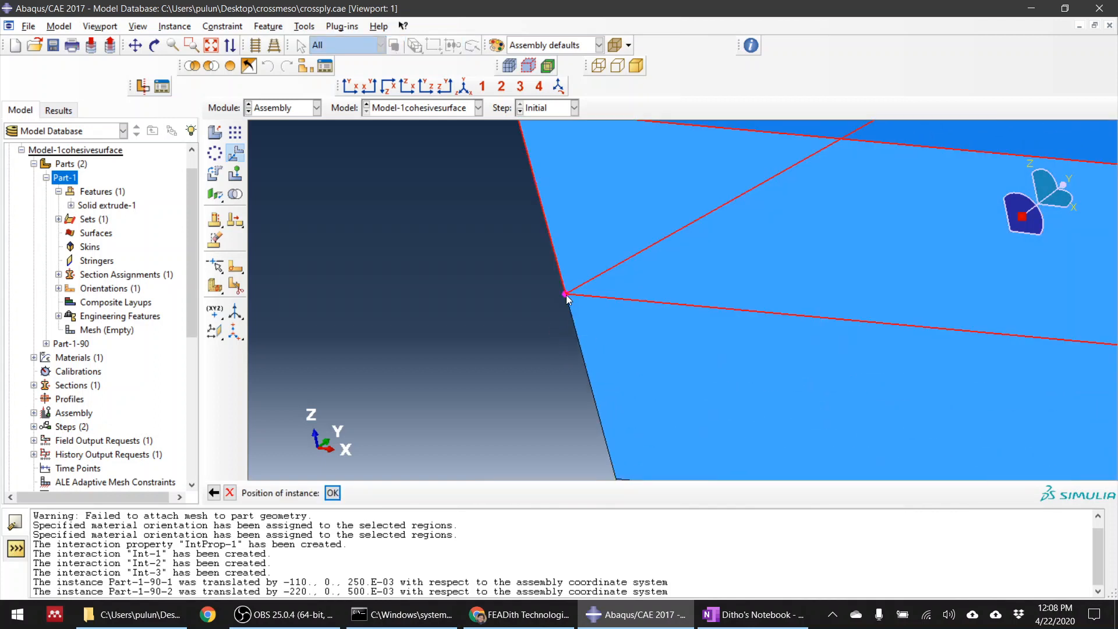
pyautogui.click(334, 494)
pyautogui.scroll(6, 417, 291)
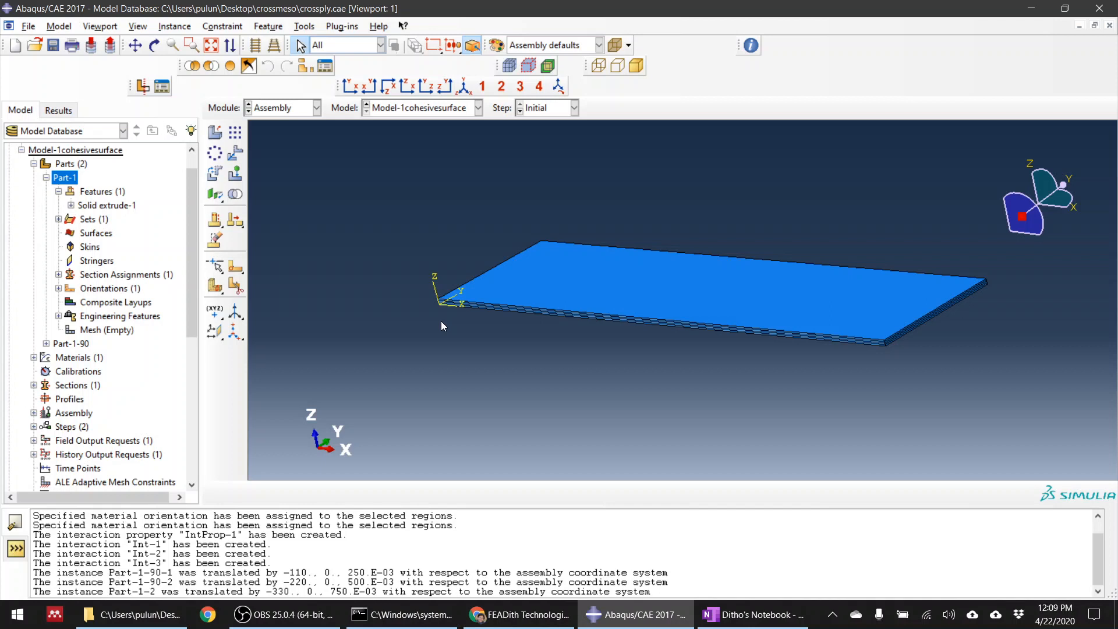
# In the Load module, start a Displacement/Rotation boundary condition in the Initial step and limit the region selection to faces.
pyautogui.click(303, 107)
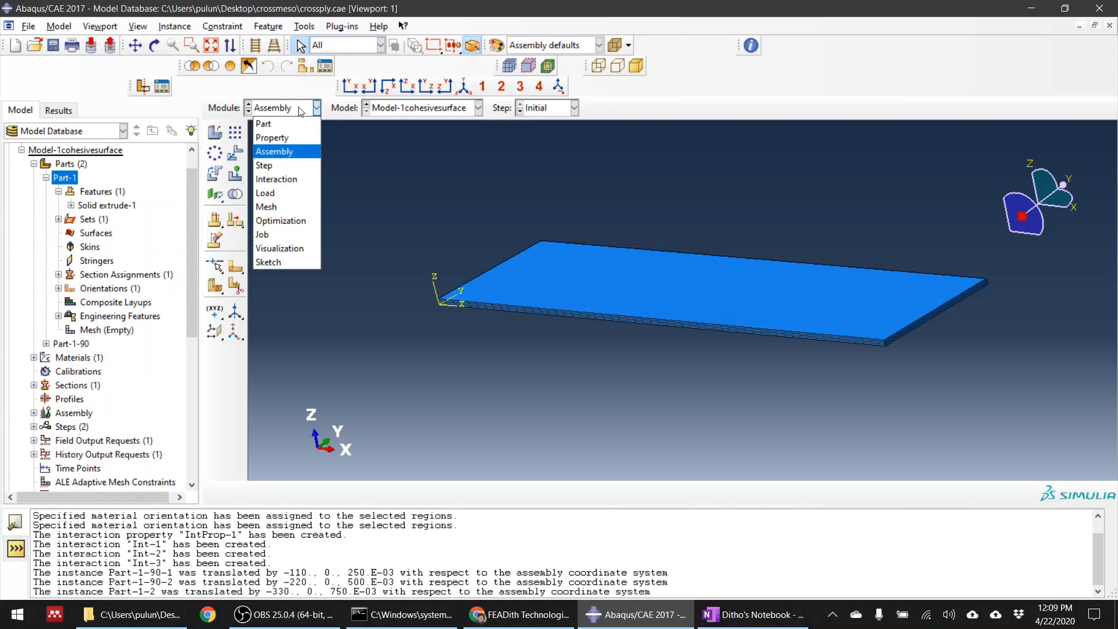
pyautogui.click(290, 193)
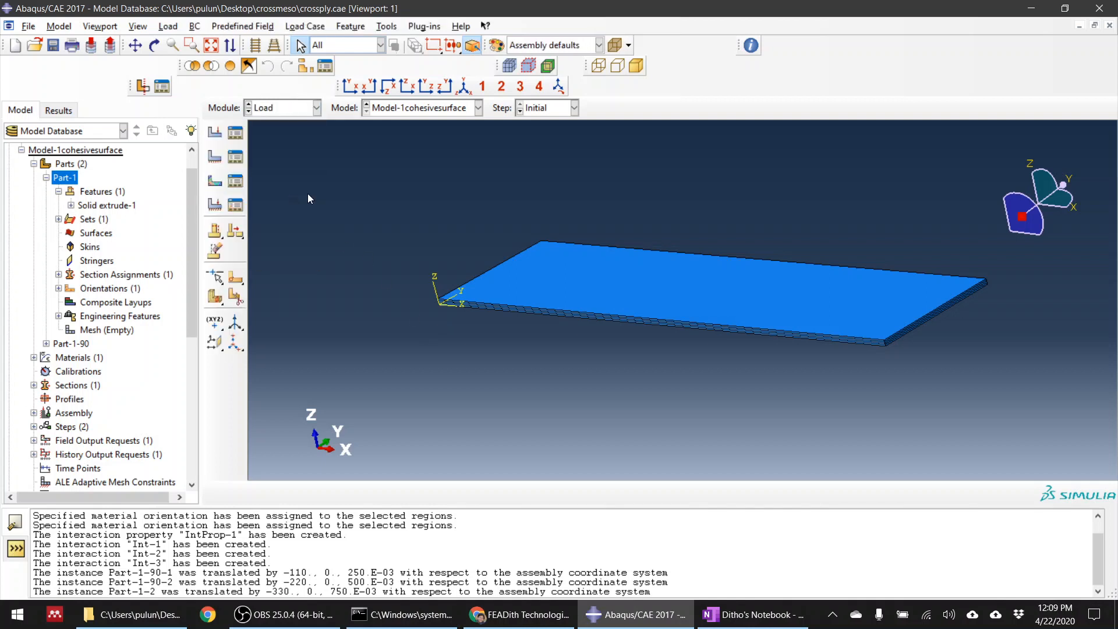
pyautogui.click(215, 160)
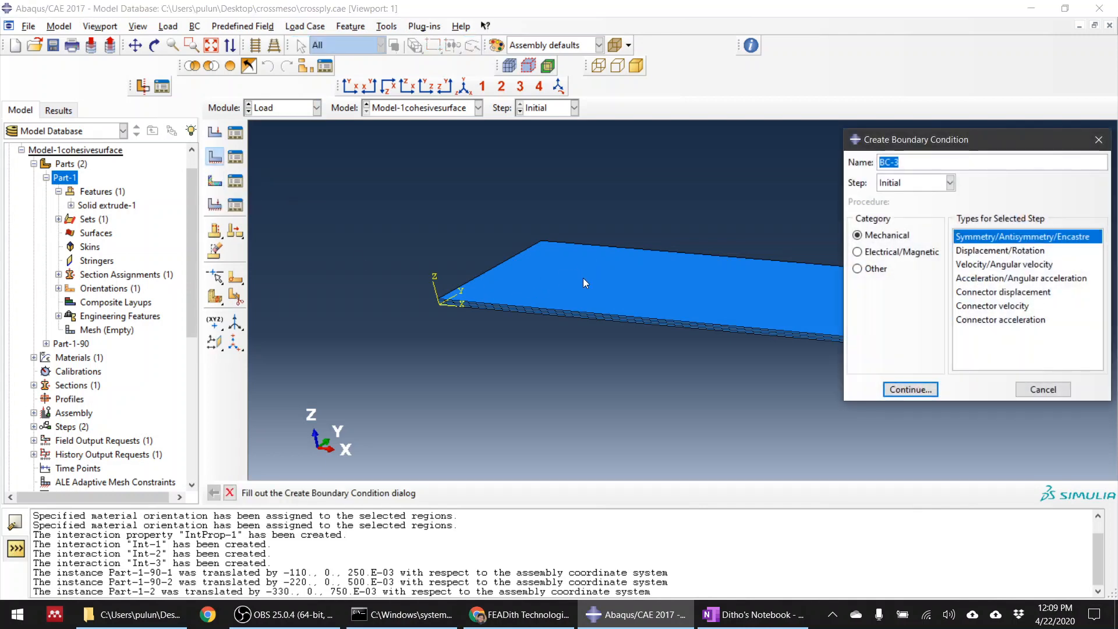
pyautogui.keyDown('ctrl'); pyautogui.keyDown('alt'); pyautogui.moveTo(648, 303); pyautogui.dragTo(670, 313); pyautogui.keyUp('alt'); pyautogui.keyUp('ctrl')
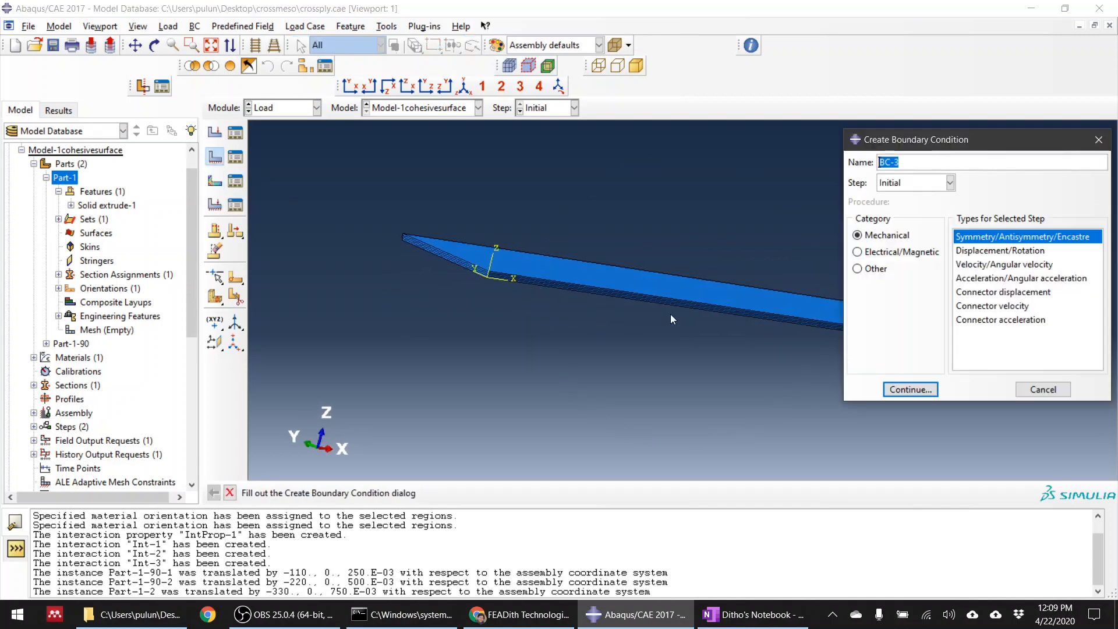
pyautogui.click(990, 251)
pyautogui.click(910, 389)
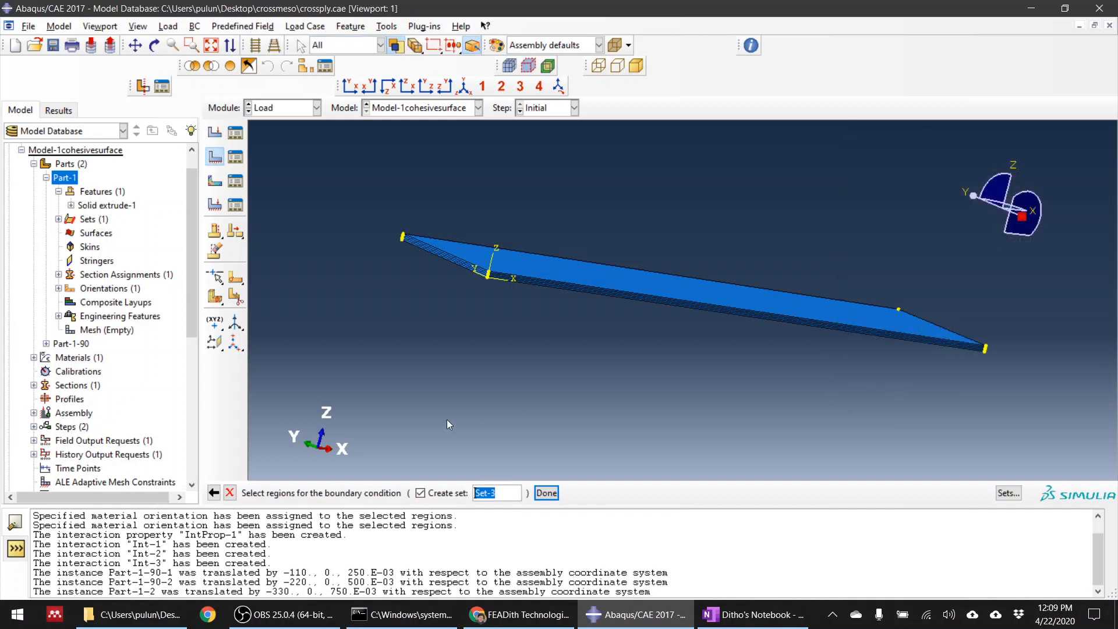
pyautogui.scroll(5, 522, 253)
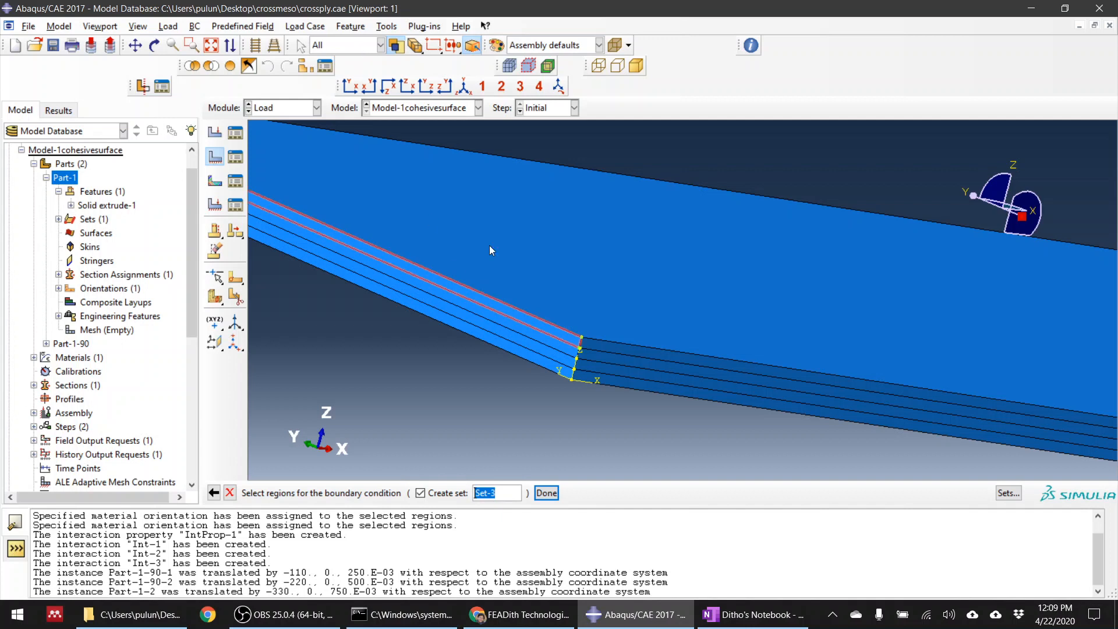
pyautogui.click(335, 48)
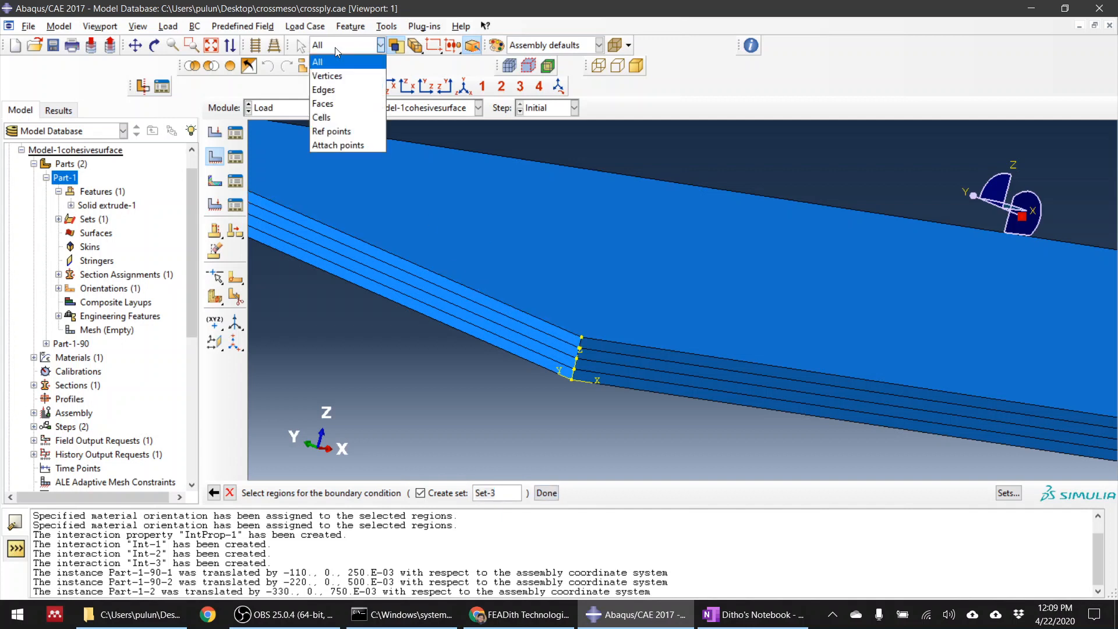
pyautogui.click(325, 103)
# Try to select the laminate's end faces by face angle, and return to individual face selection.
pyautogui.click(488, 493)
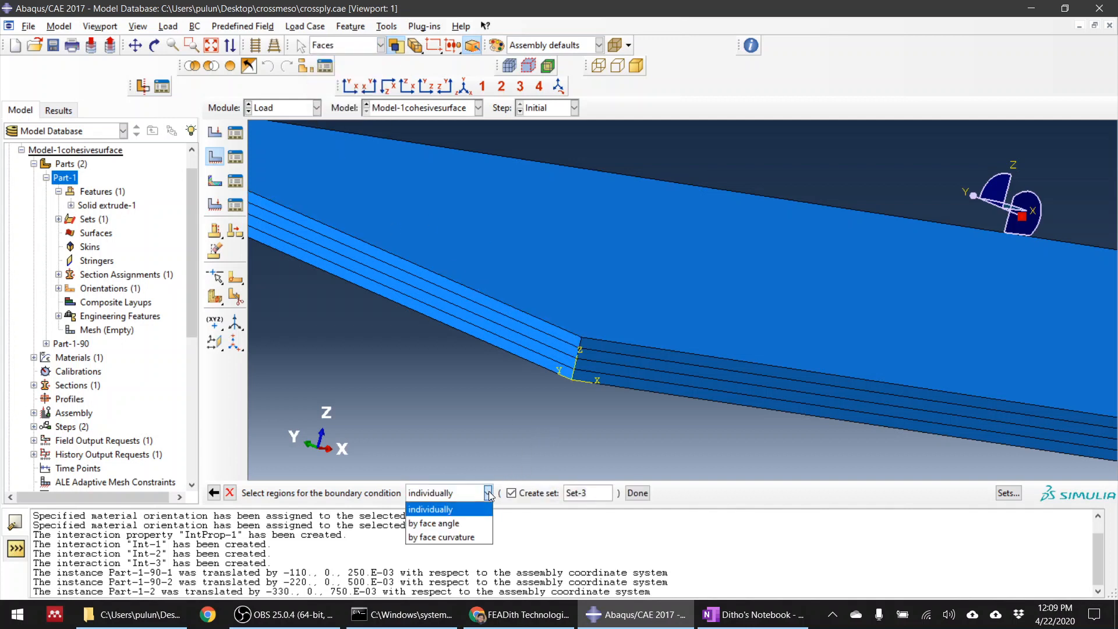
pyautogui.click(434, 523)
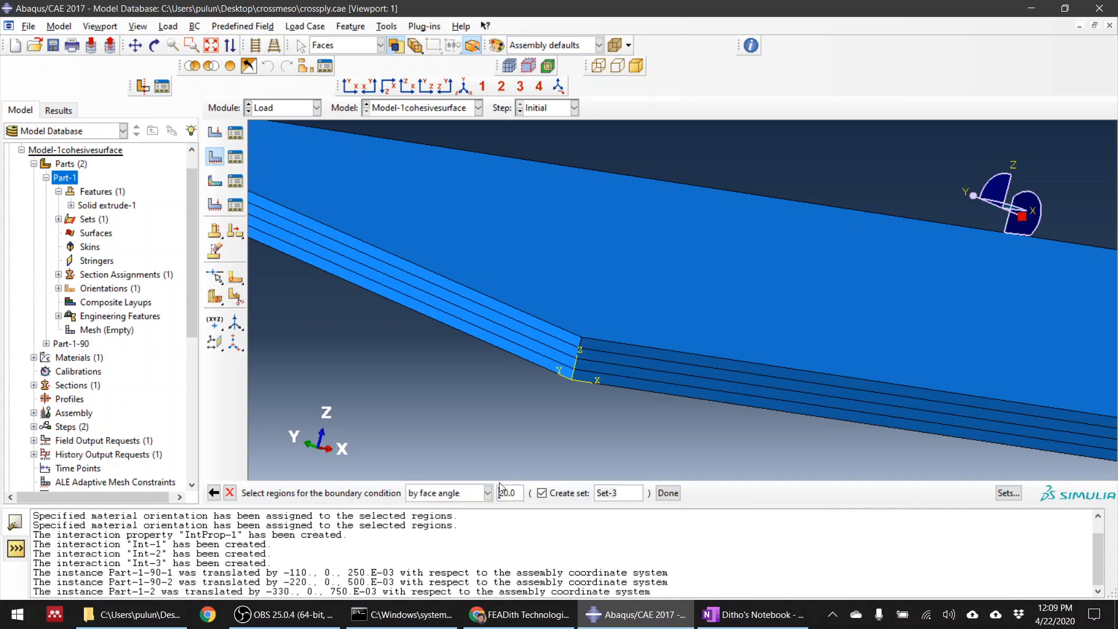
pyautogui.click(555, 332)
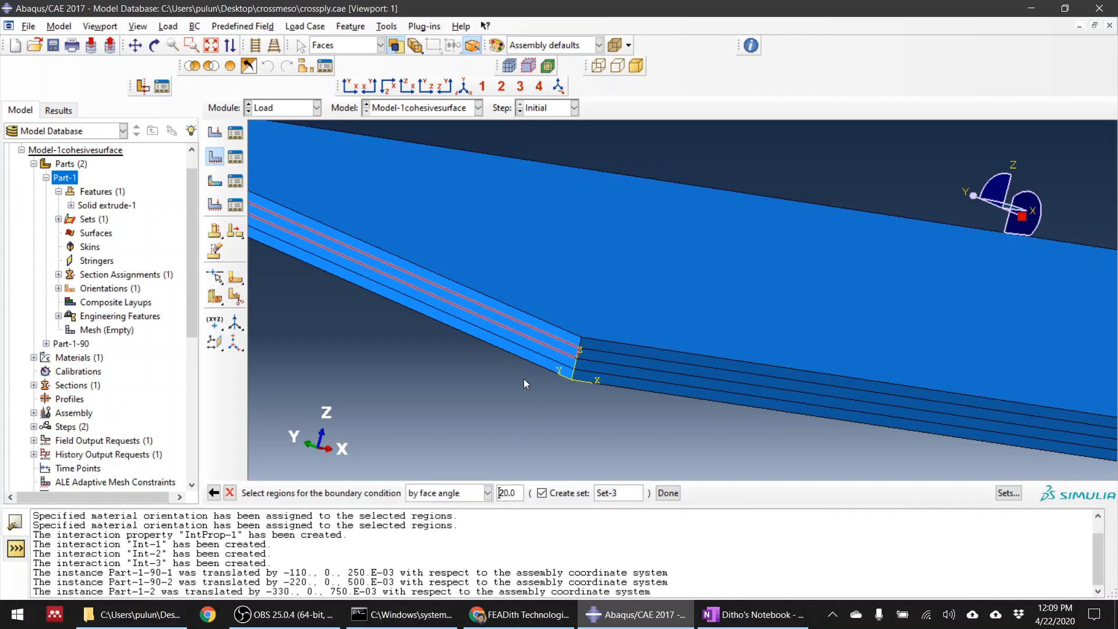
pyautogui.click(488, 492)
pyautogui.click(437, 509)
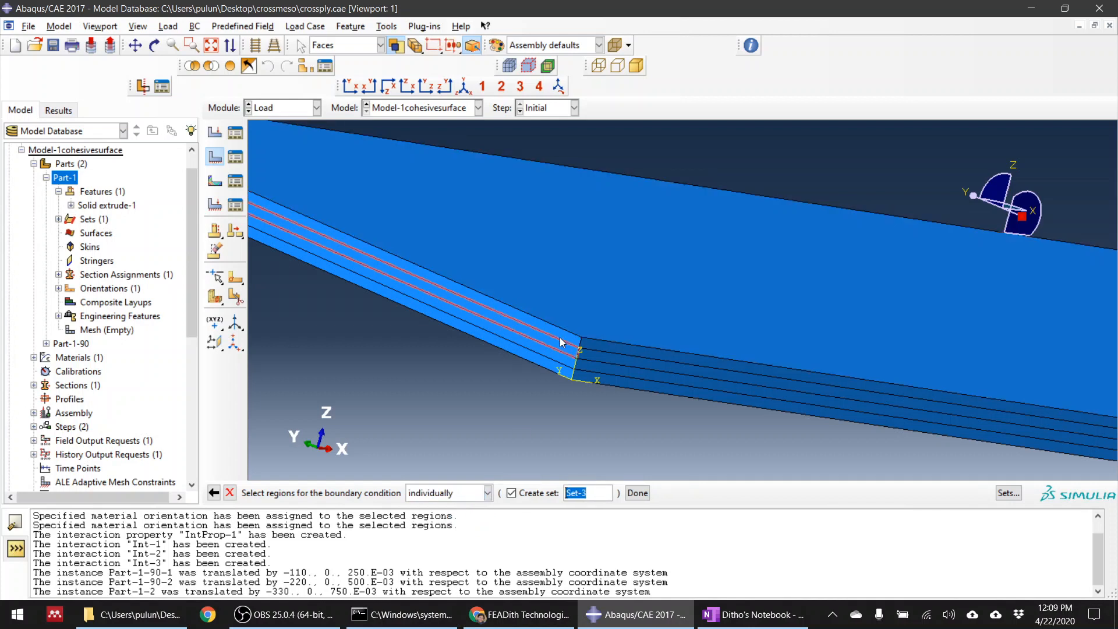
# Select the end faces of all four plies at the origin end as the boundary condition region.
pyautogui.click(563, 337)
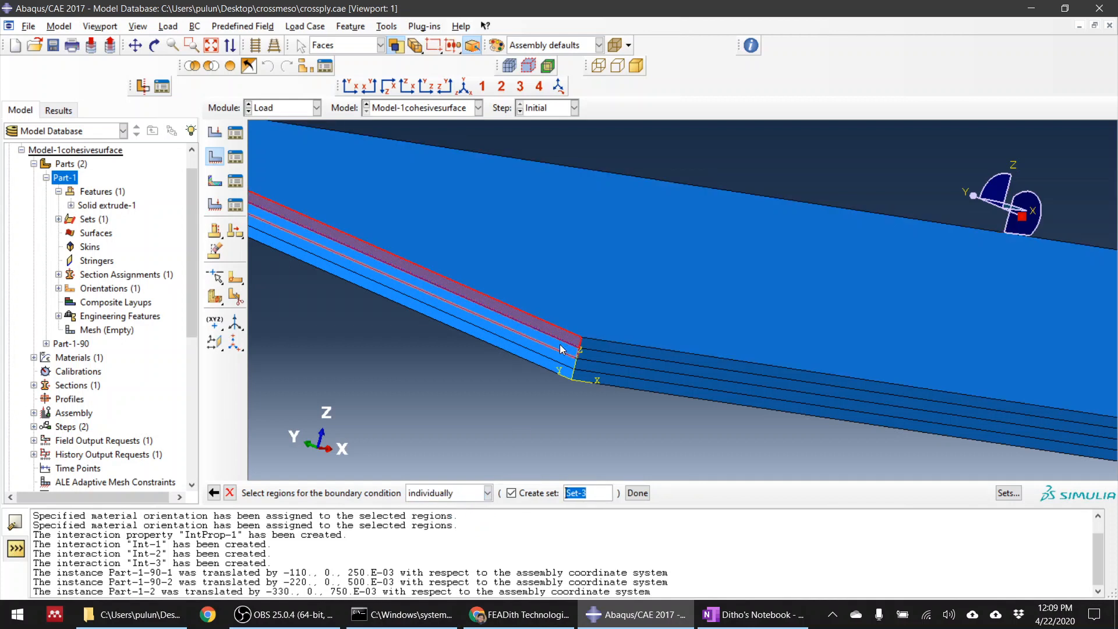
pyautogui.keyDown('shift'); pyautogui.click(558, 366); pyautogui.keyUp('shift')
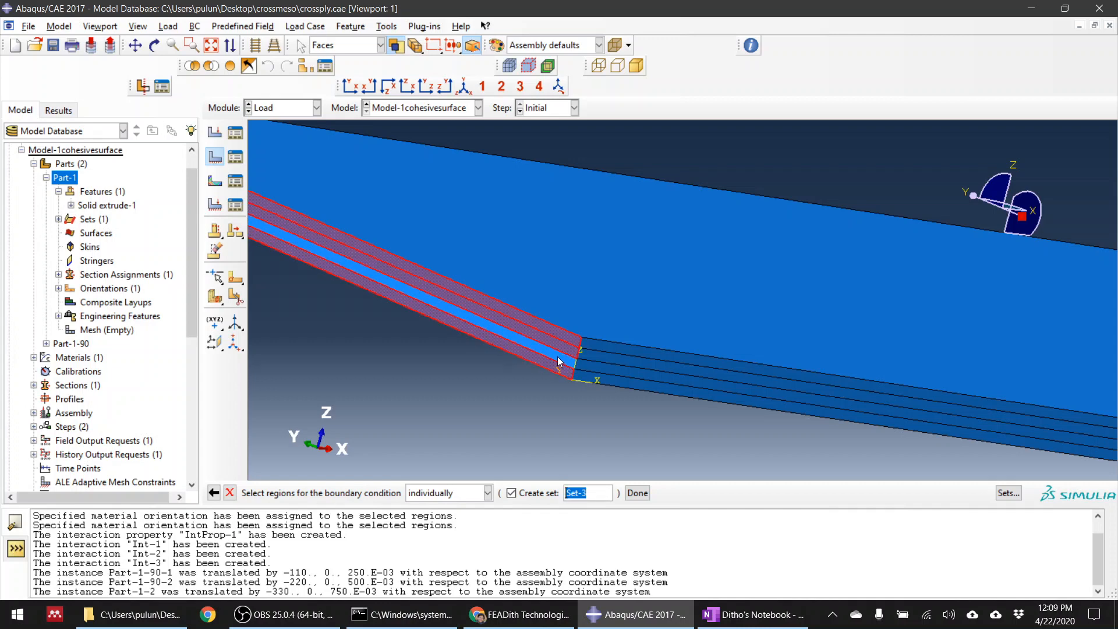
pyautogui.scroll(-4, 562, 360)
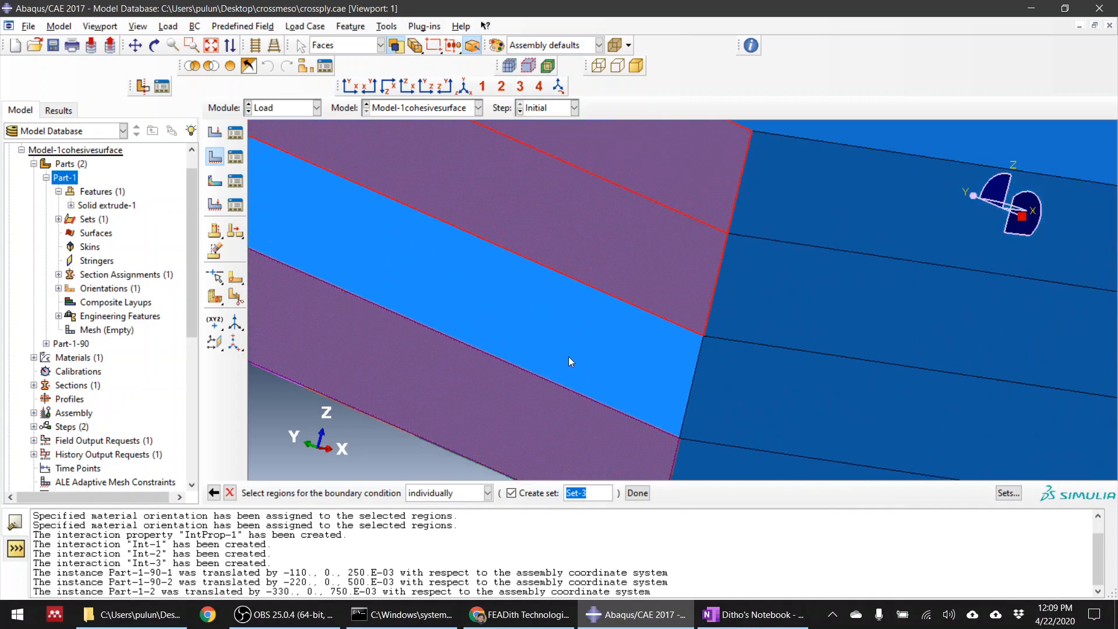
pyautogui.keyDown('shift'); pyautogui.click(615, 344); pyautogui.keyUp('shift')
pyautogui.scroll(5, 546, 287)
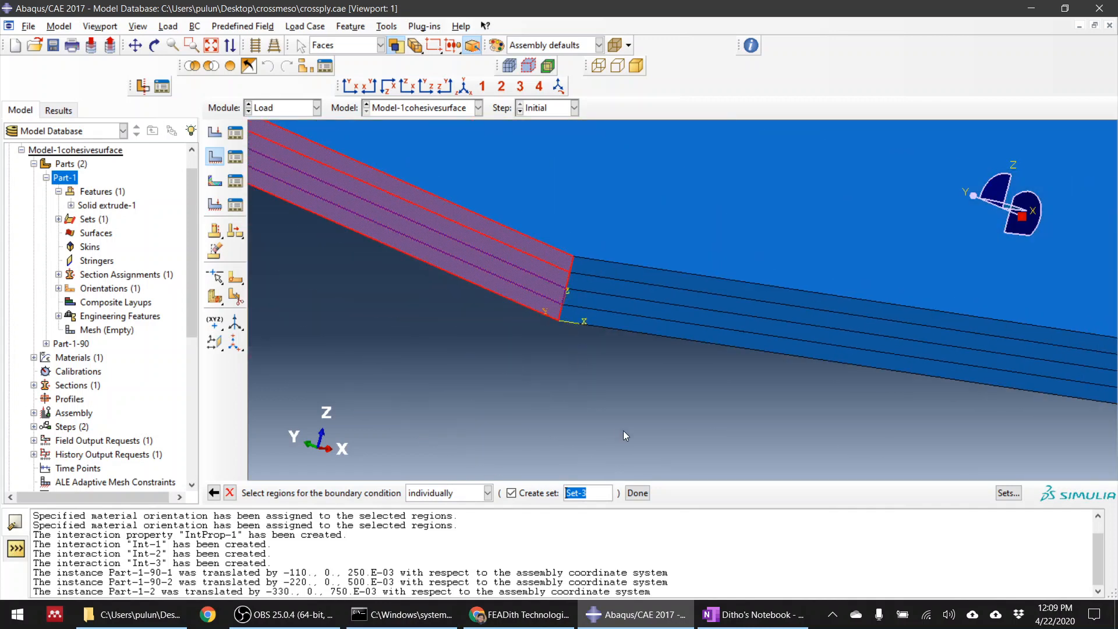
pyautogui.click(637, 493)
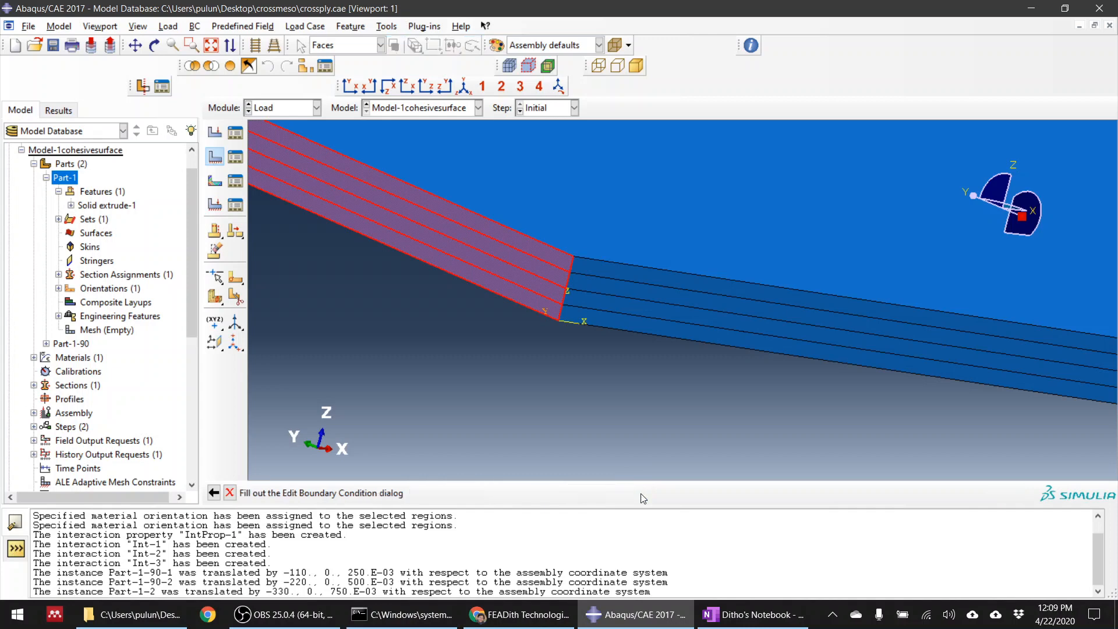
# Fix the selected end by constraining U1, U2, U3, UR1, UR2 and UR3.
pyautogui.click(77, 241)
pyautogui.click(77, 258)
pyautogui.click(77, 274)
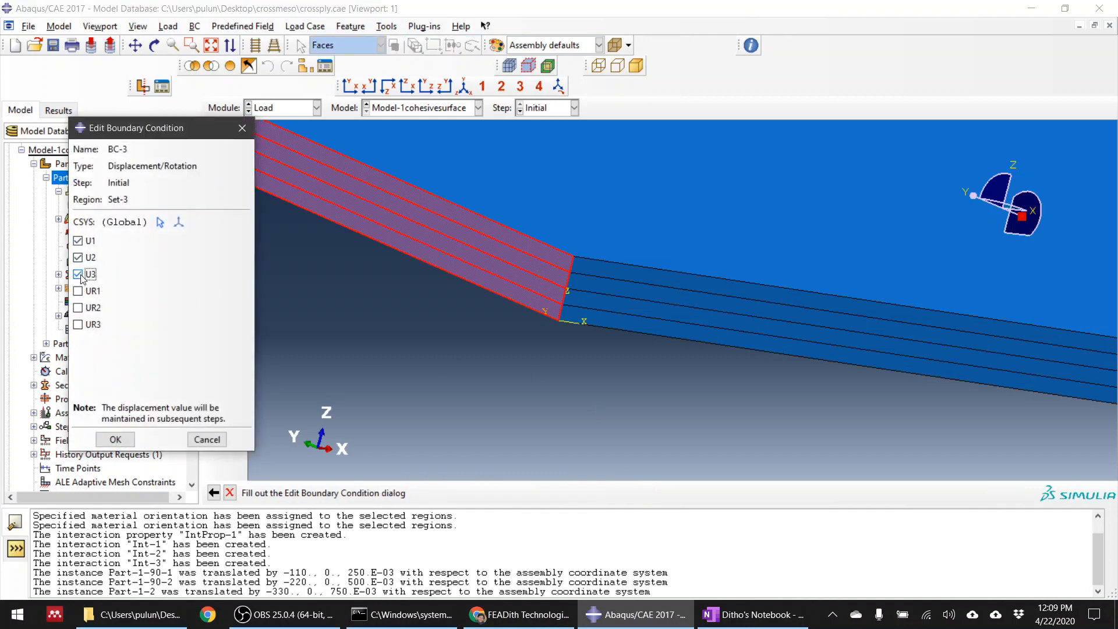
pyautogui.click(78, 291)
pyautogui.click(78, 308)
pyautogui.click(78, 324)
pyautogui.click(116, 439)
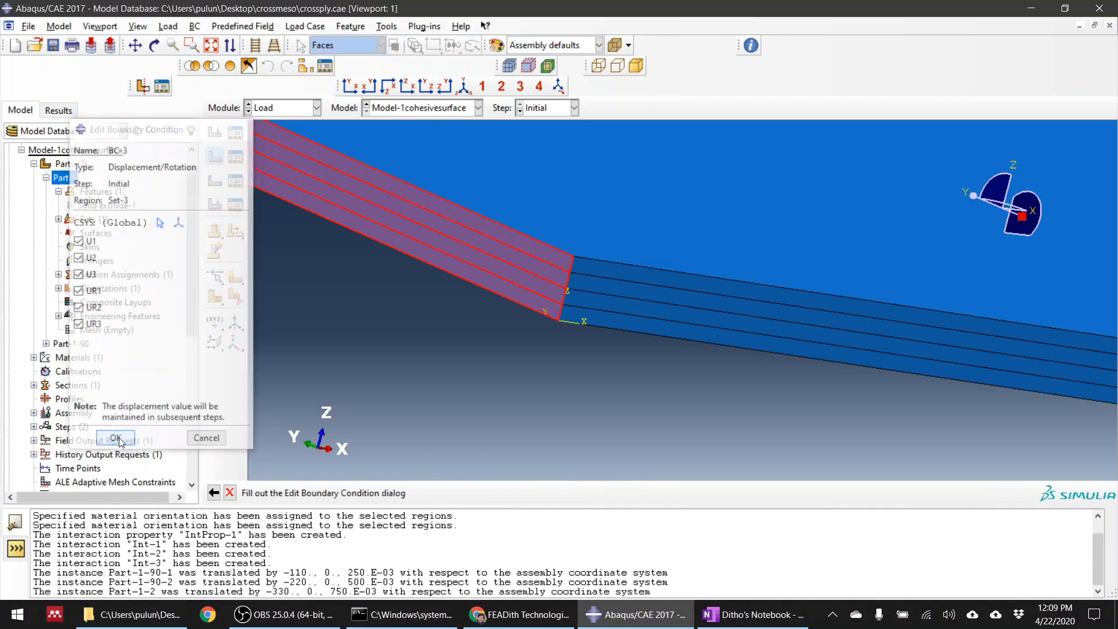
# Make Step-1 the current step and start a new boundary condition for the laminate's opposite end.
pyautogui.click(296, 110)
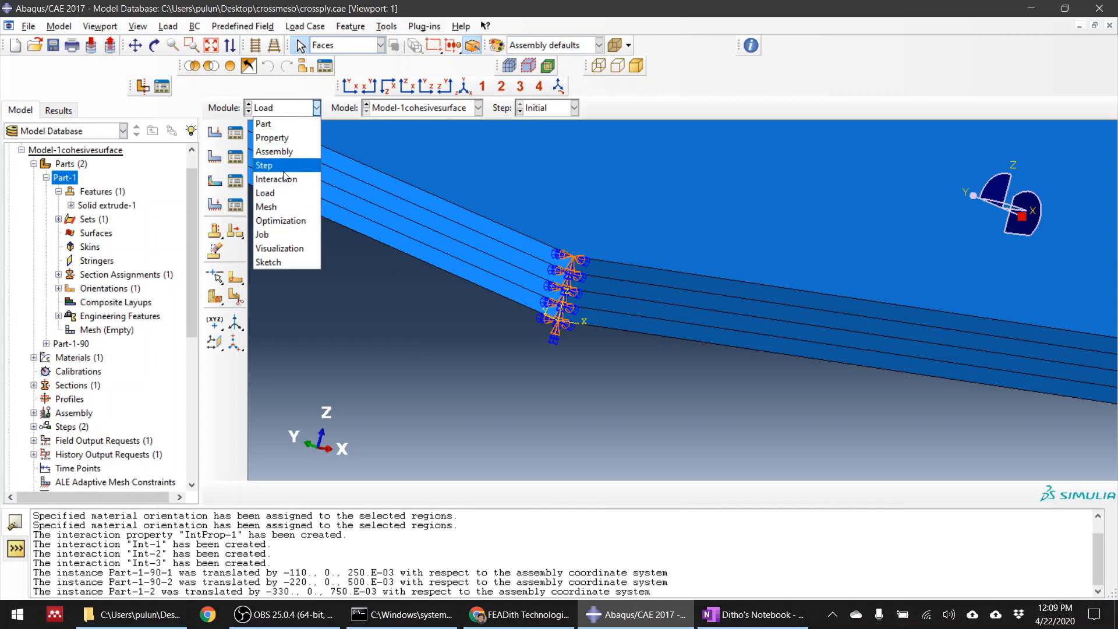
pyautogui.click(561, 110)
pyautogui.click(562, 109)
pyautogui.click(562, 110)
pyautogui.scroll(-5, 502, 288)
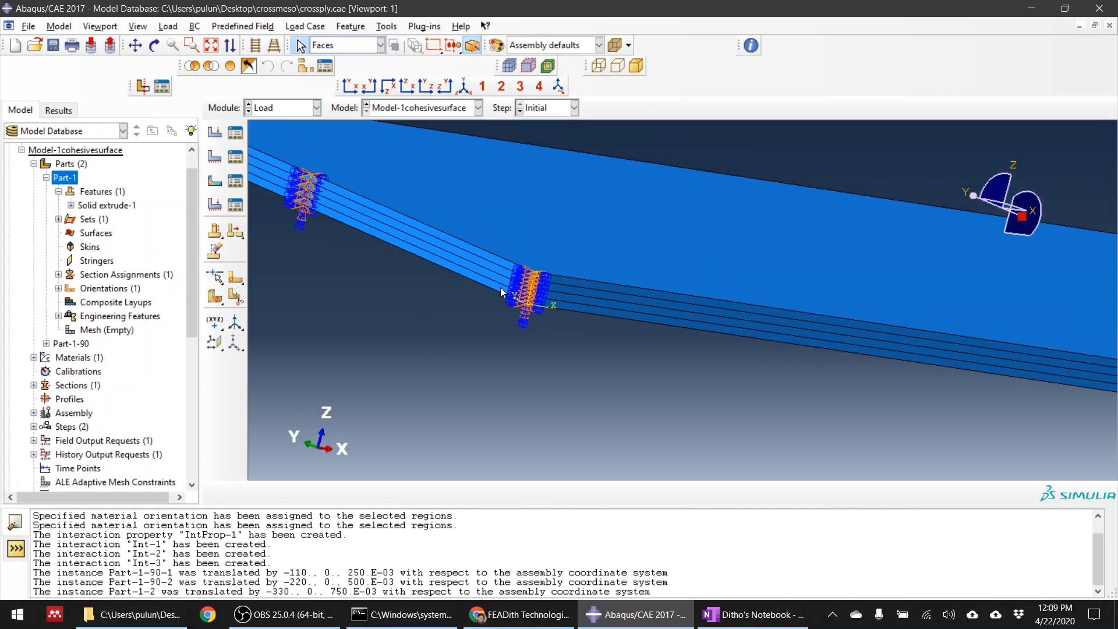
pyautogui.scroll(-5, 530, 289)
pyautogui.keyDown('ctrl'); pyautogui.keyDown('alt'); pyautogui.moveTo(792, 309); pyautogui.dragTo(605, 296); pyautogui.keyUp('alt'); pyautogui.keyUp('ctrl')
pyautogui.scroll(5, 891, 334)
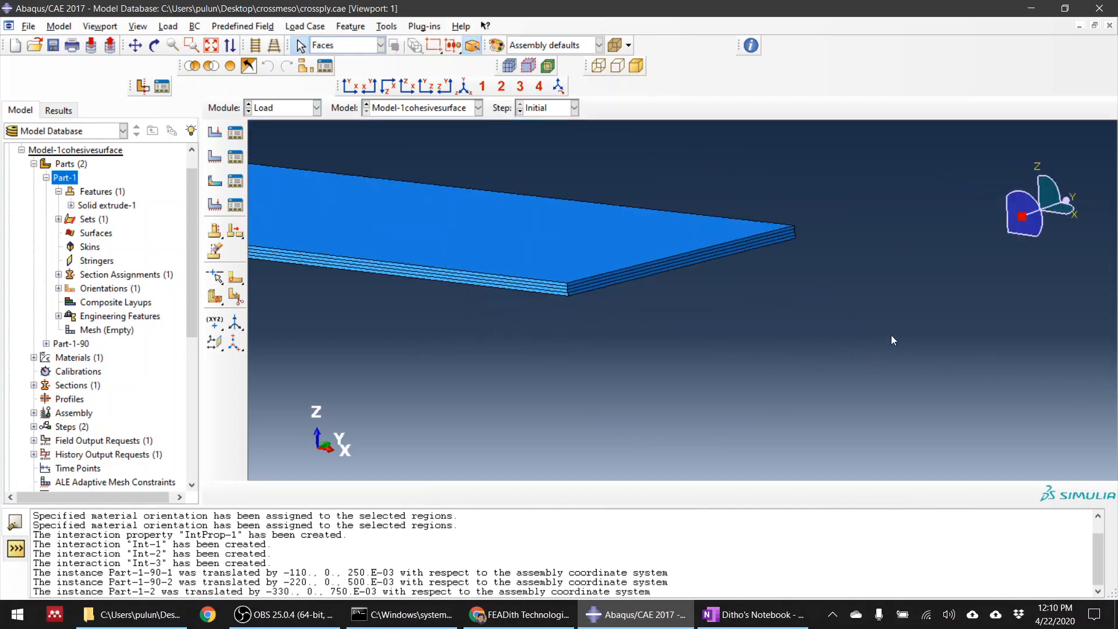
pyautogui.scroll(3, 798, 237)
pyautogui.scroll(-3, 622, 159)
pyautogui.click(550, 111)
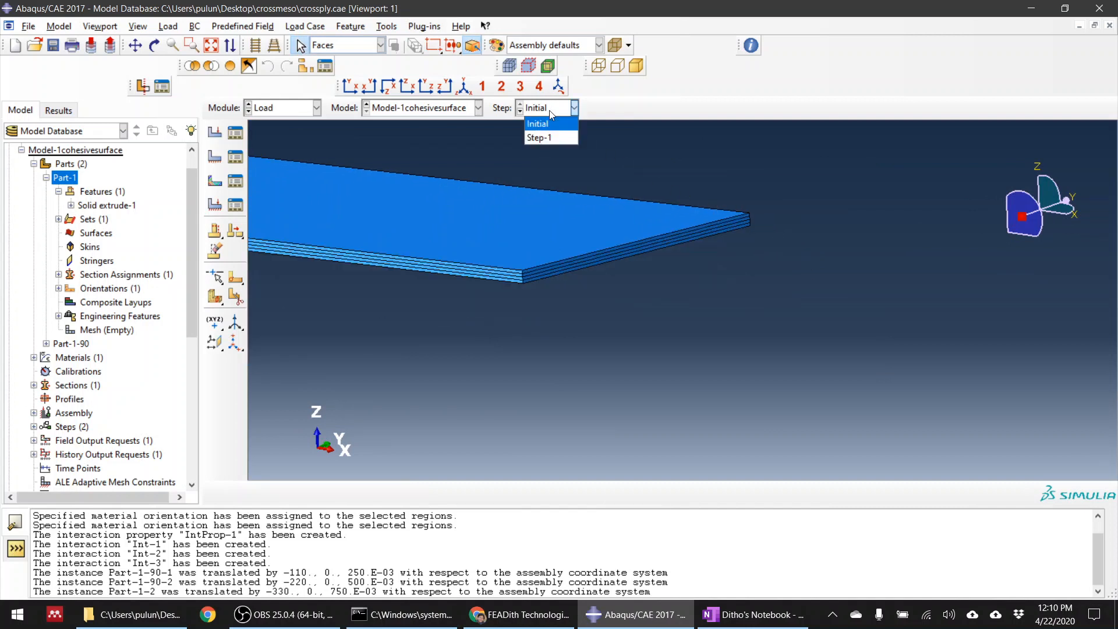
pyautogui.click(214, 159)
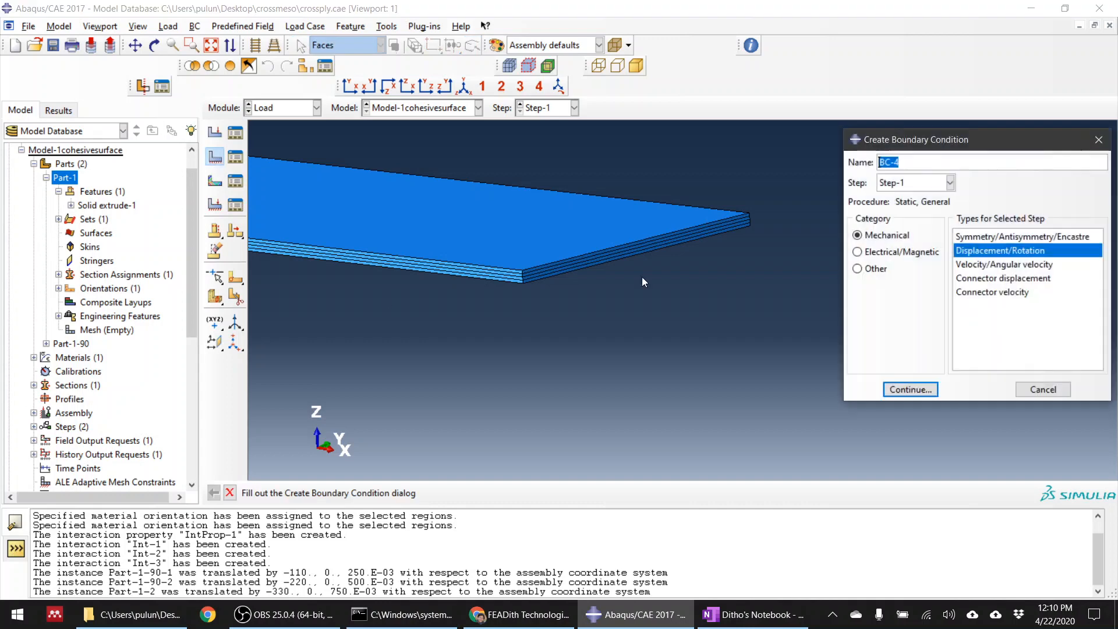
# Select the end faces of all four plies at the laminate's opposite end as the region for the Displacement/Rotation boundary condition.
pyautogui.scroll(2, 590, 266)
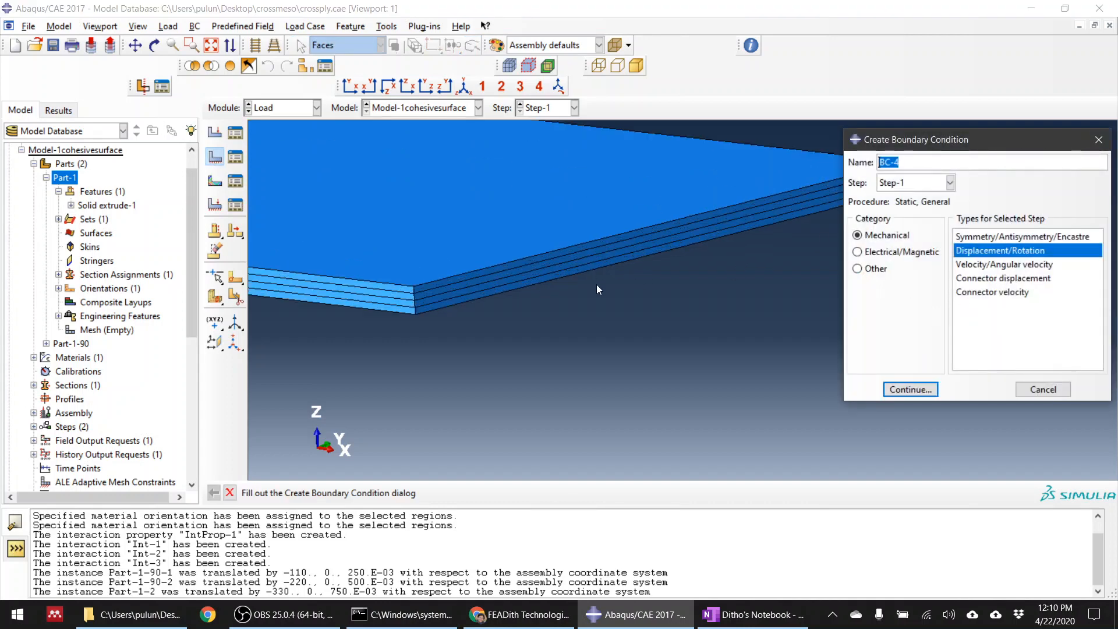
pyautogui.scroll(3, 649, 284)
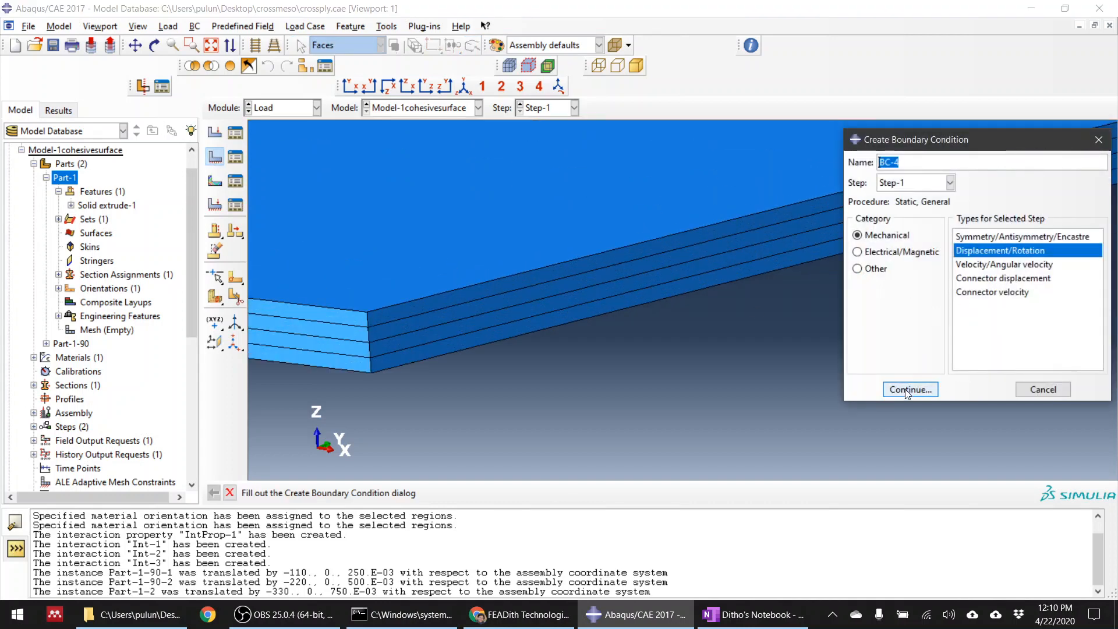
pyautogui.click(910, 389)
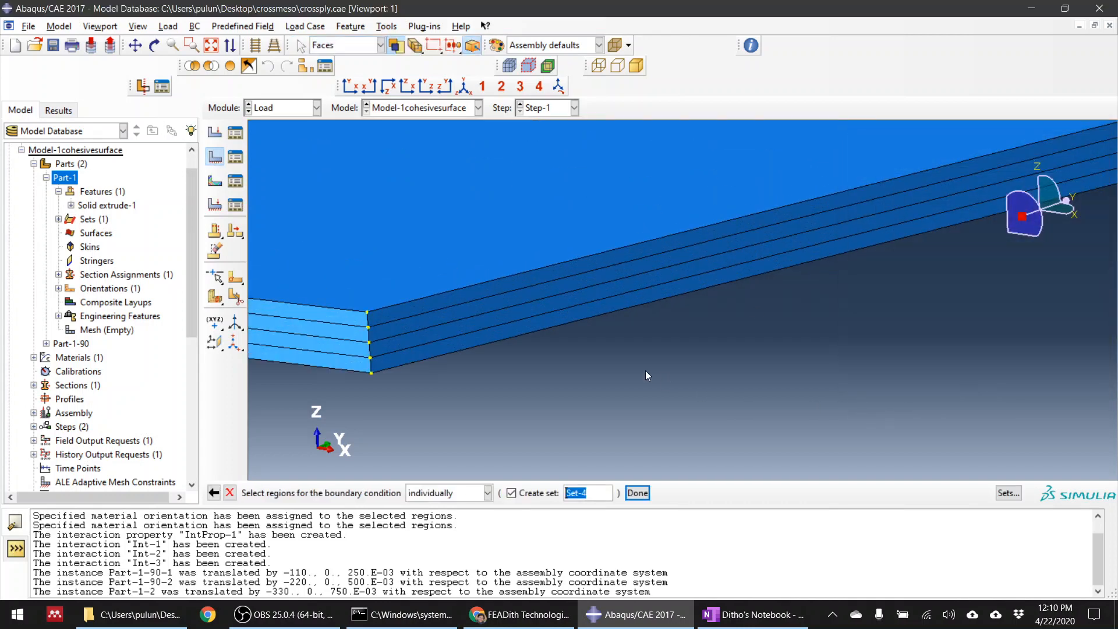
pyautogui.click(531, 278)
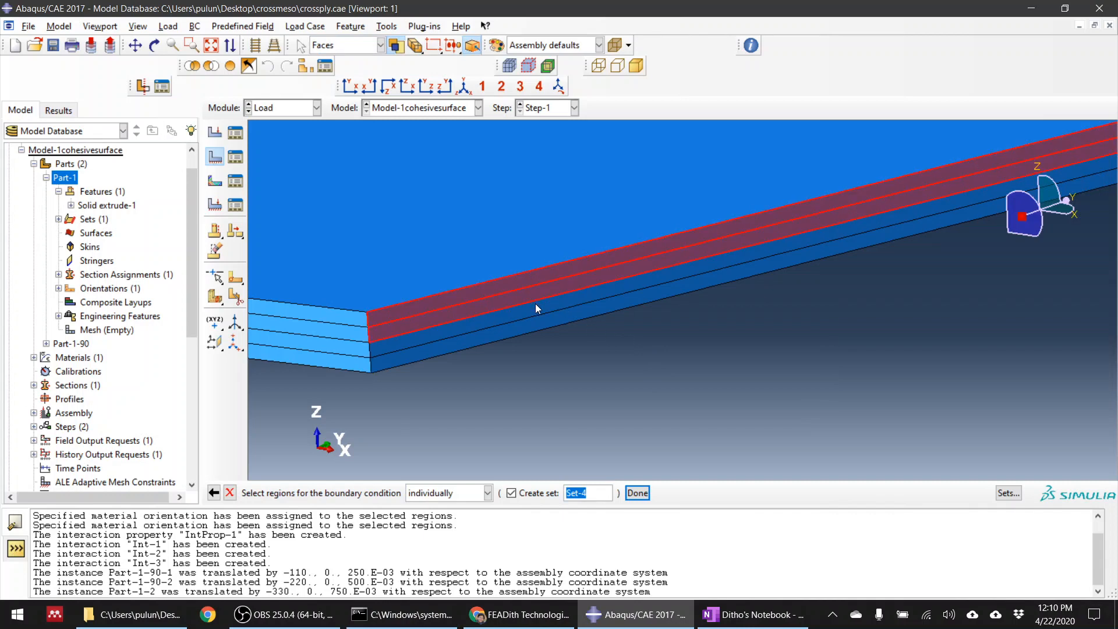
pyautogui.keyDown('shift'); pyautogui.click(536, 309); pyautogui.keyUp('shift')
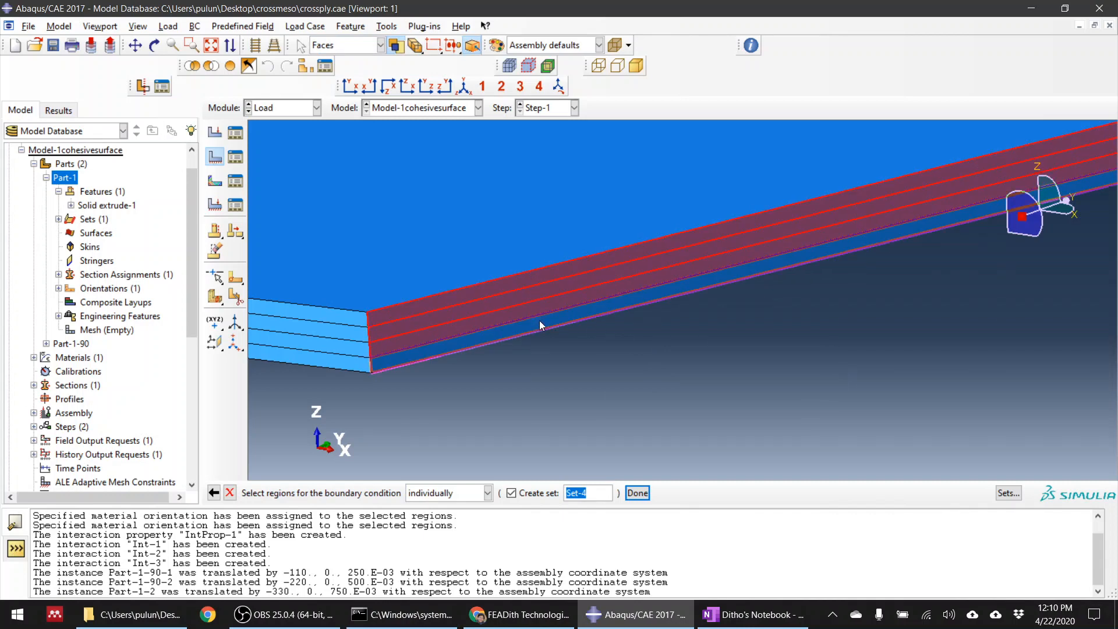
pyautogui.keyDown('shift'); pyautogui.click(539, 321); pyautogui.keyUp('shift')
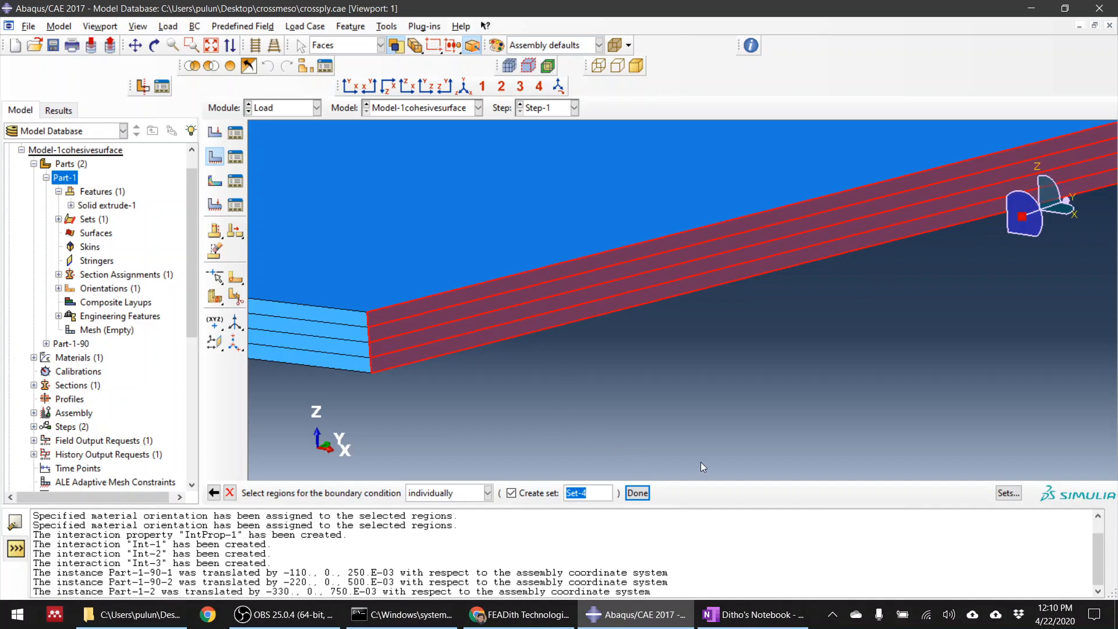
pyautogui.click(645, 498)
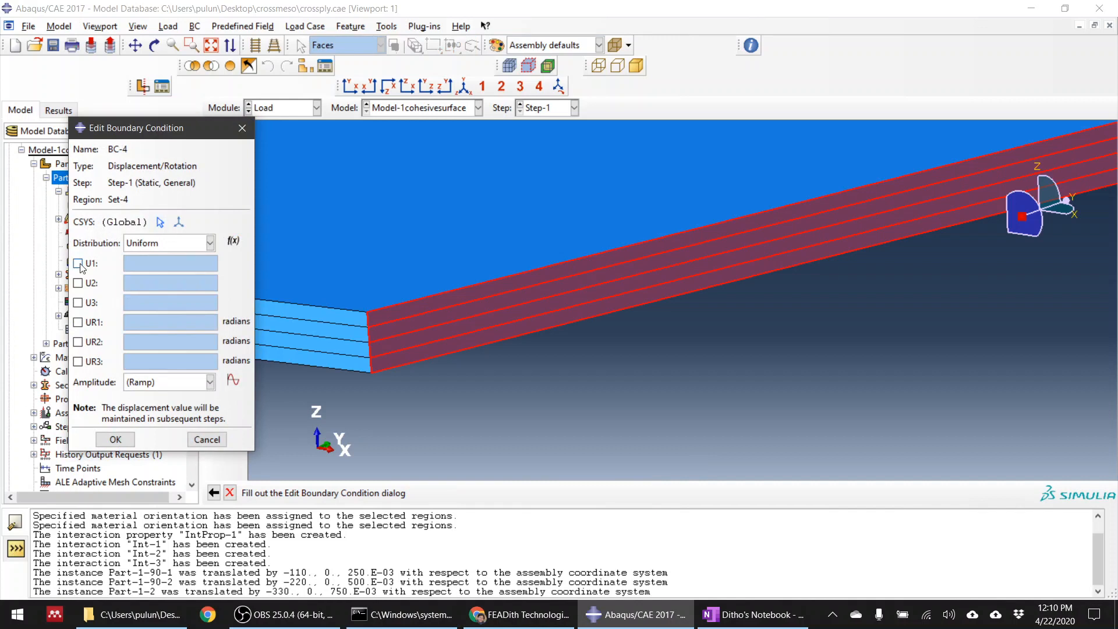
# Prescribe the U1 displacement on the selected end and hold U2, U3, UR1, UR2 and UR3 at 0.
pyautogui.click(77, 263)
pyautogui.click(77, 283)
pyautogui.click(78, 303)
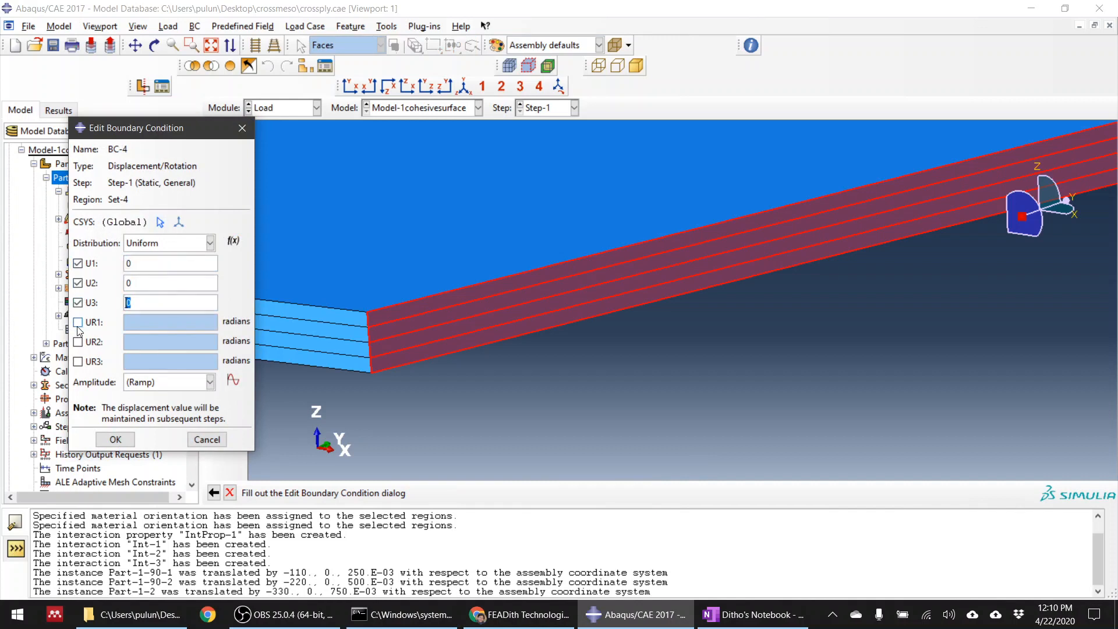
pyautogui.click(77, 322)
pyautogui.click(78, 341)
pyautogui.click(77, 361)
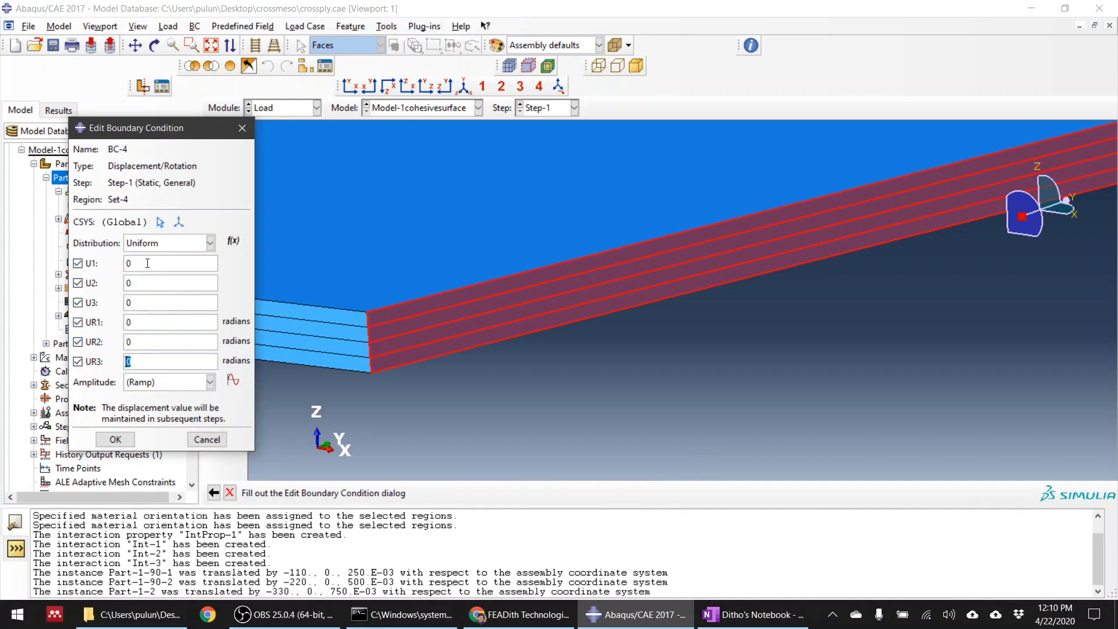
pyautogui.click(98, 264)
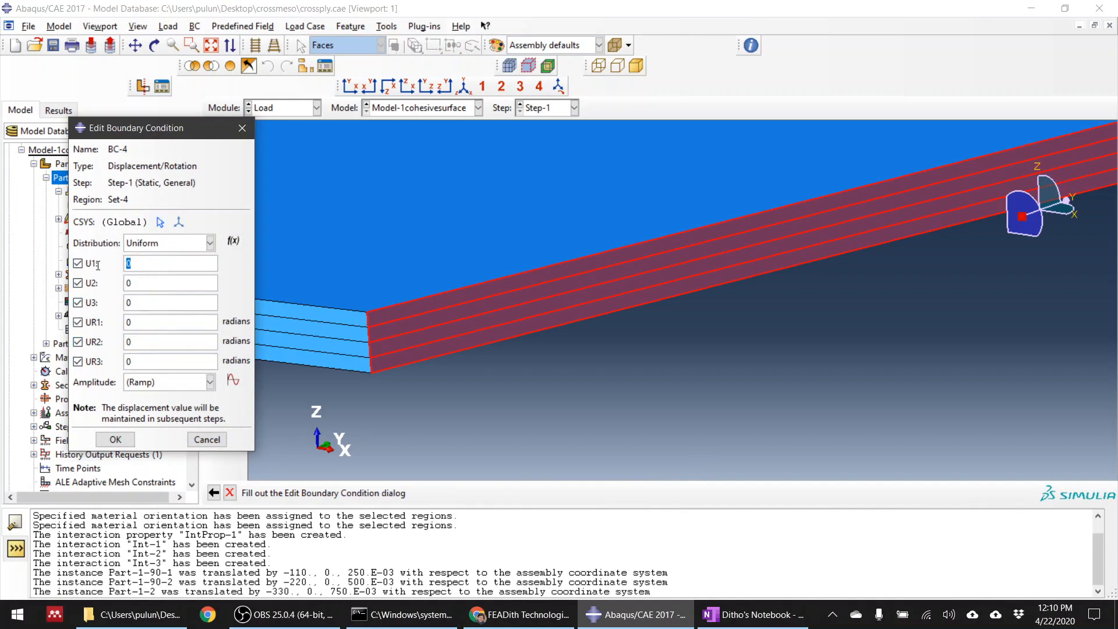
pyautogui.click(116, 440)
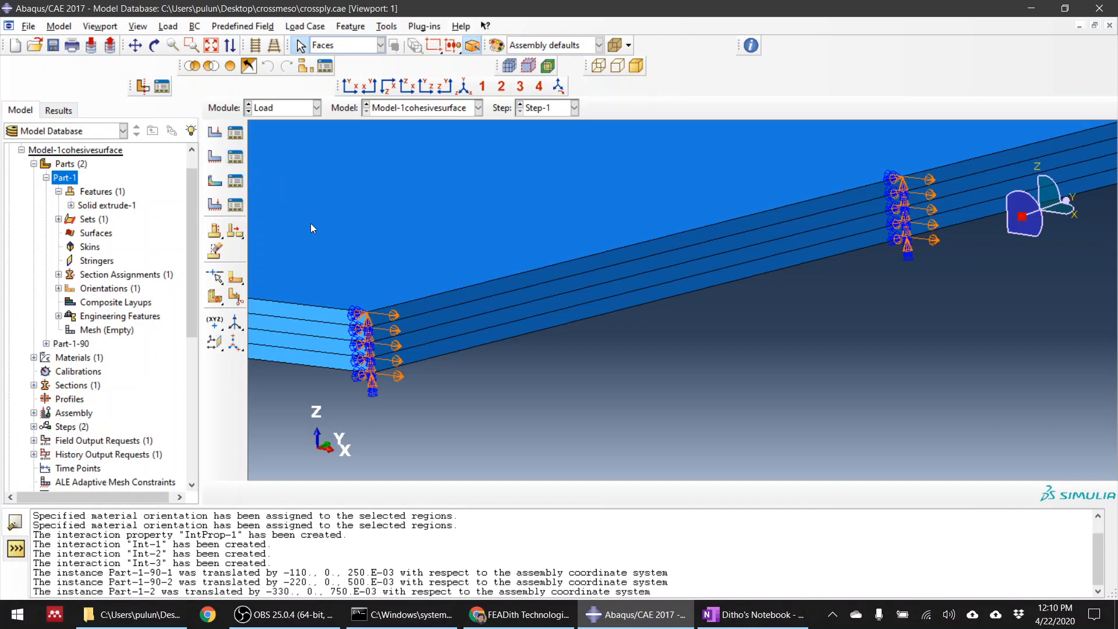
pyautogui.scroll(-3, 396, 292)
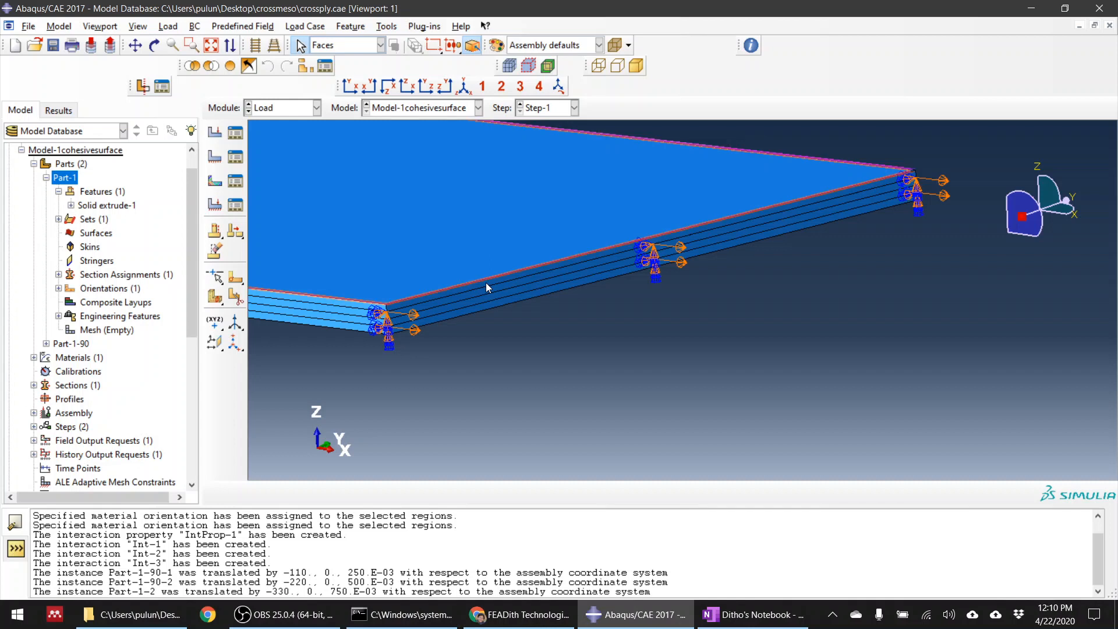
# Switch to the Mesh module and try to seed the laminate assembly.
pyautogui.click(290, 108)
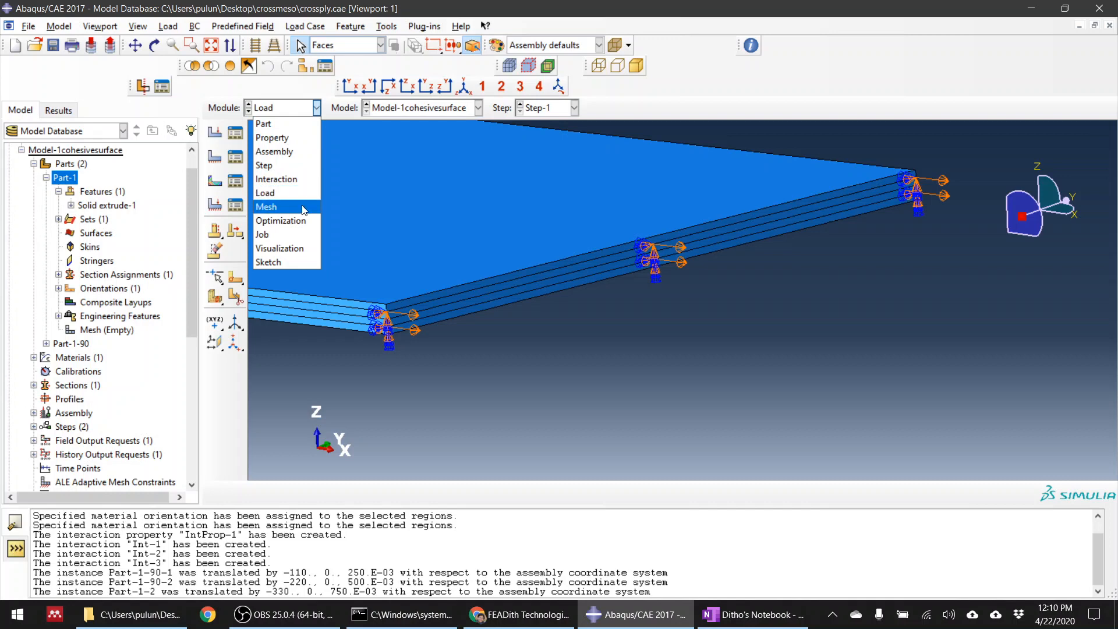
pyautogui.click(283, 207)
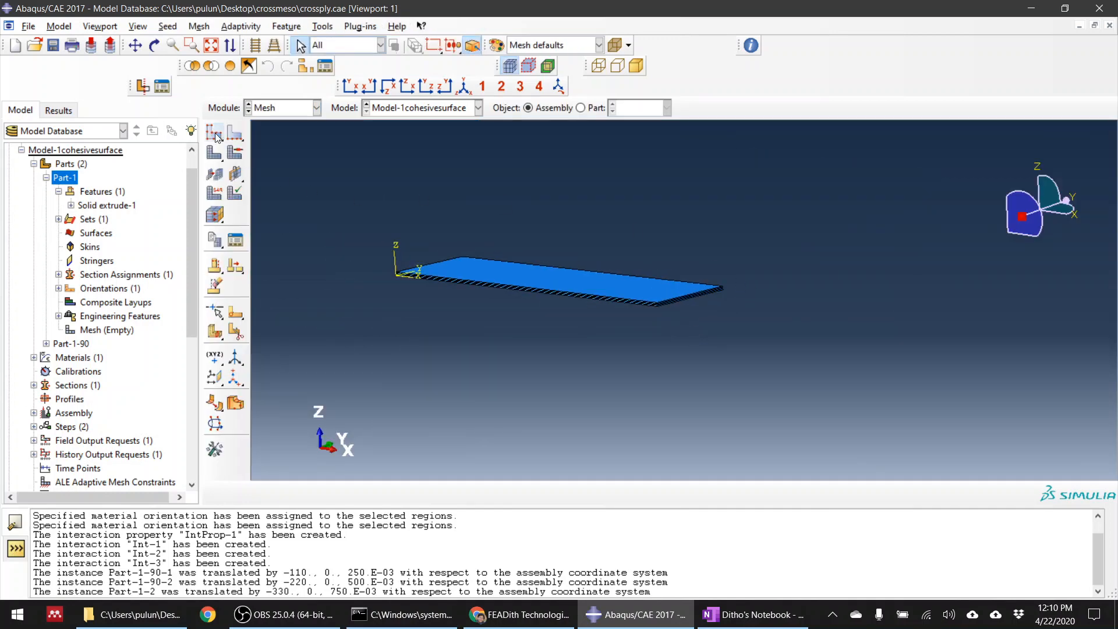
pyautogui.click(214, 133)
pyautogui.click(559, 334)
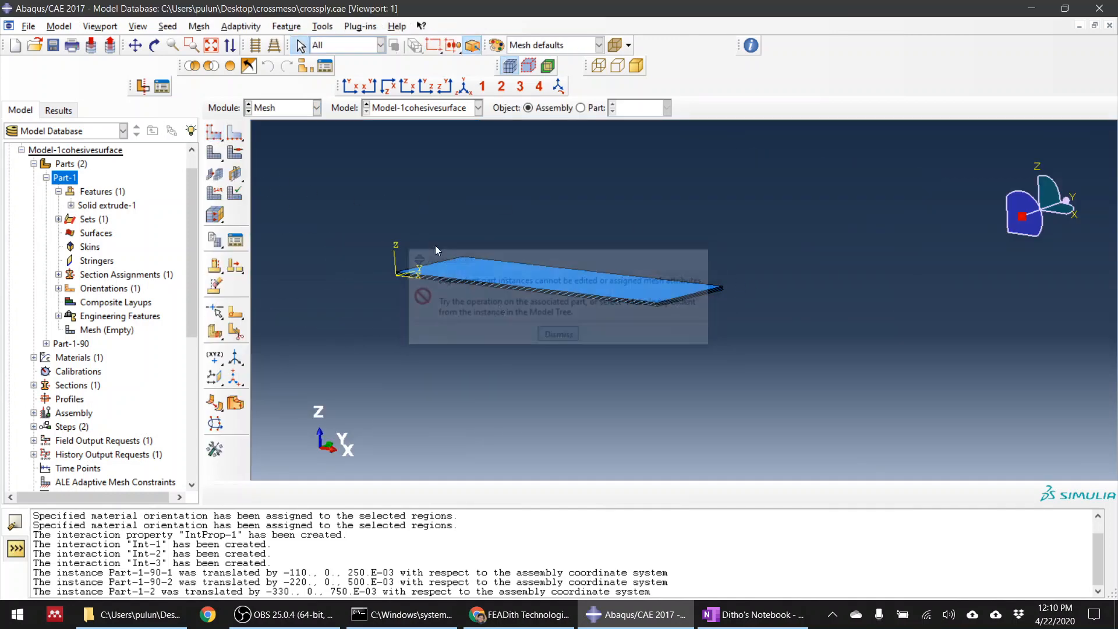
# Make Part-1 the meshing object, seed it with an approximate global size of 1, and generate its mesh.
pyautogui.click(581, 107)
pyautogui.click(667, 108)
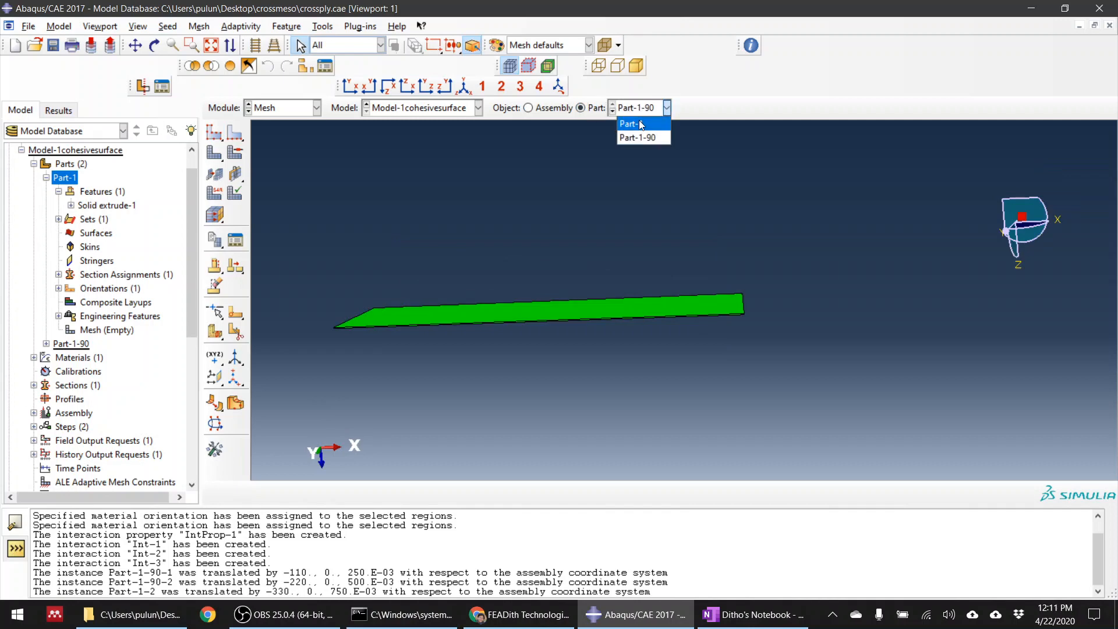
pyautogui.click(632, 124)
pyautogui.click(214, 134)
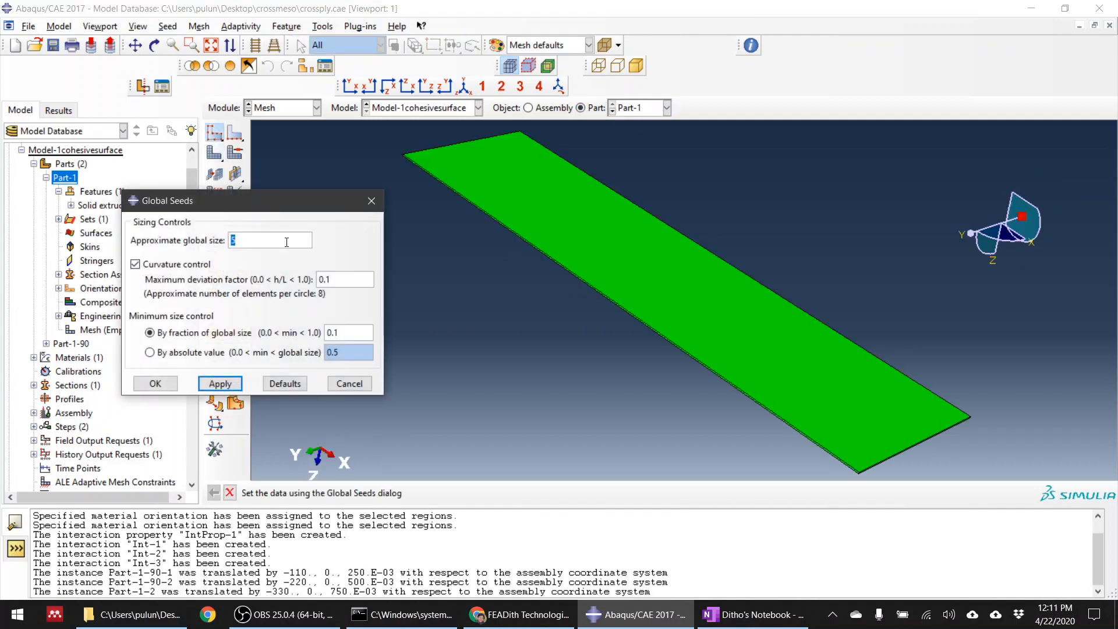
pyautogui.write('1')
pyautogui.click(220, 384)
pyautogui.click(156, 384)
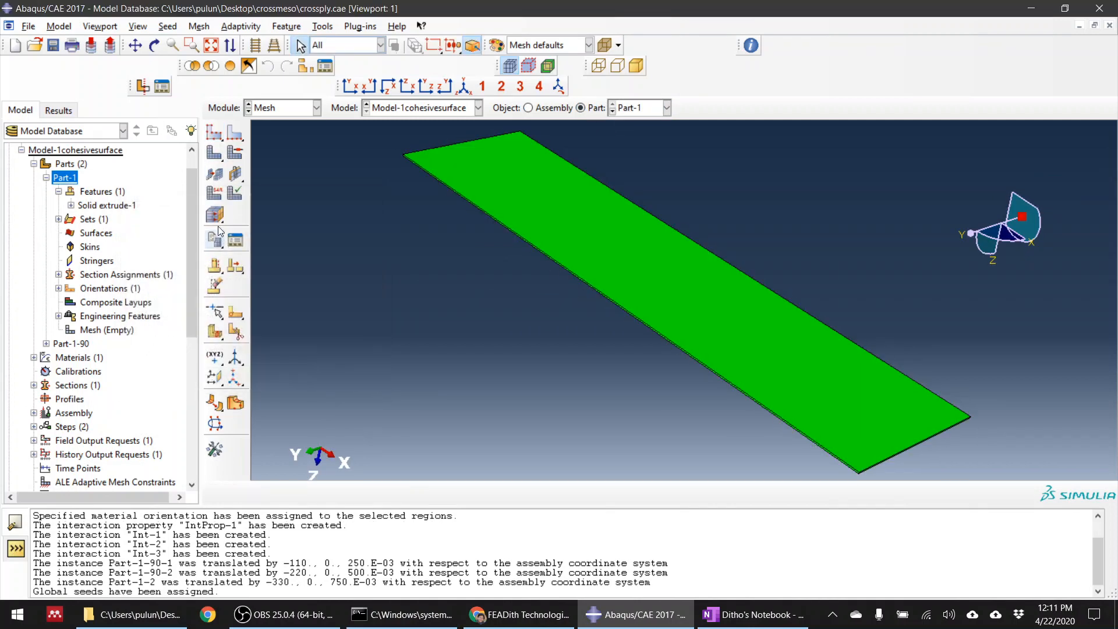
pyautogui.click(215, 215)
pyautogui.click(336, 495)
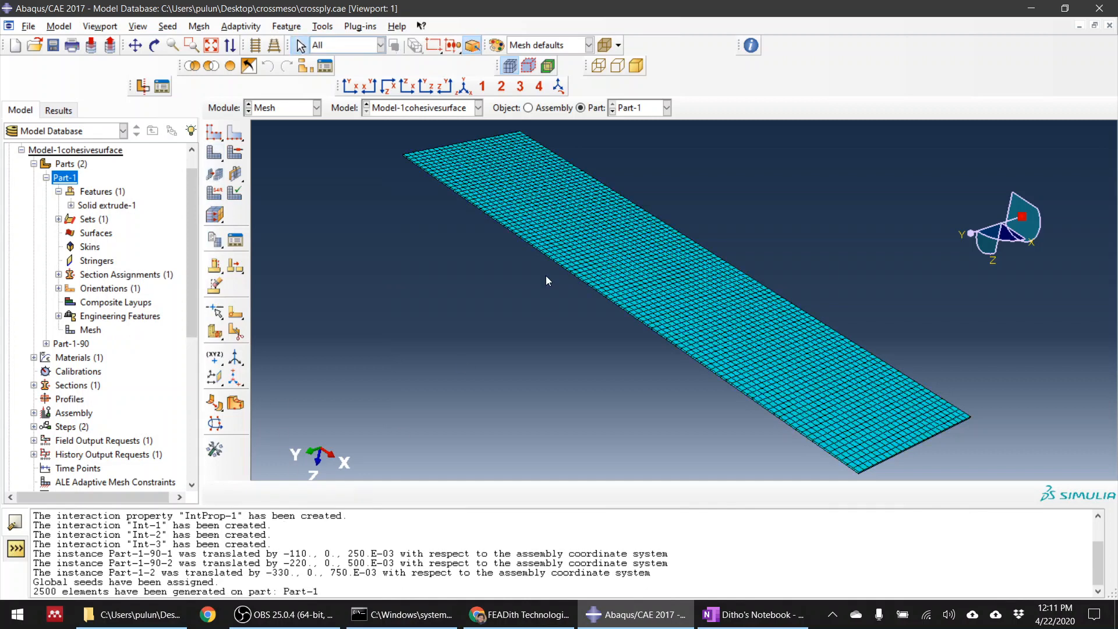
# Make Part-1-90 the meshing object and seed it with an approximate global size of 1.
pyautogui.click(643, 138)
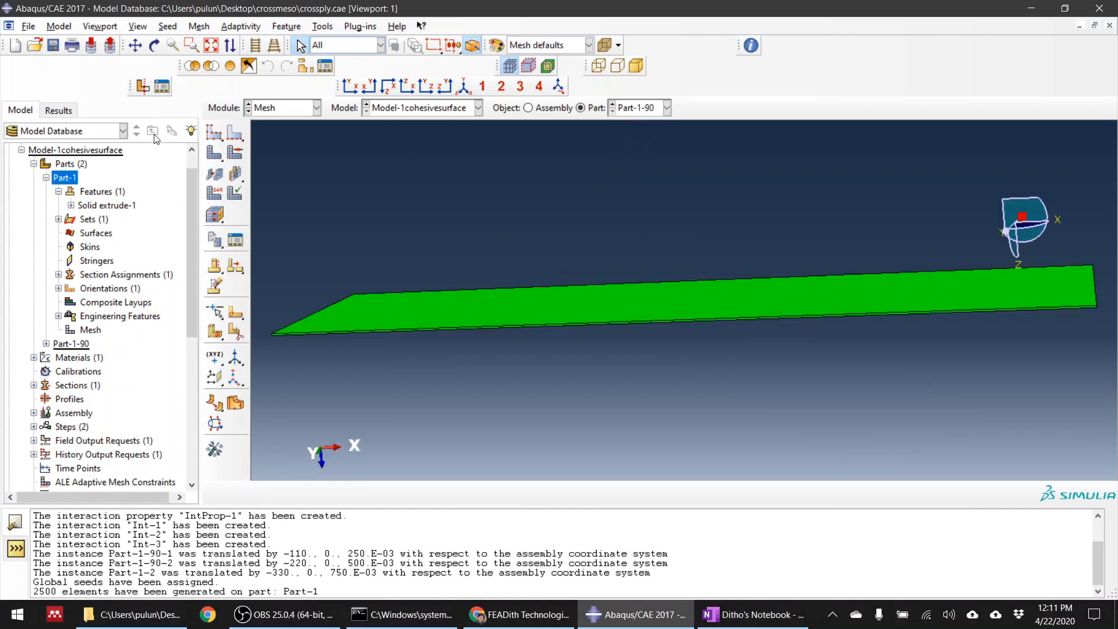
pyautogui.click(215, 134)
pyautogui.write('1')
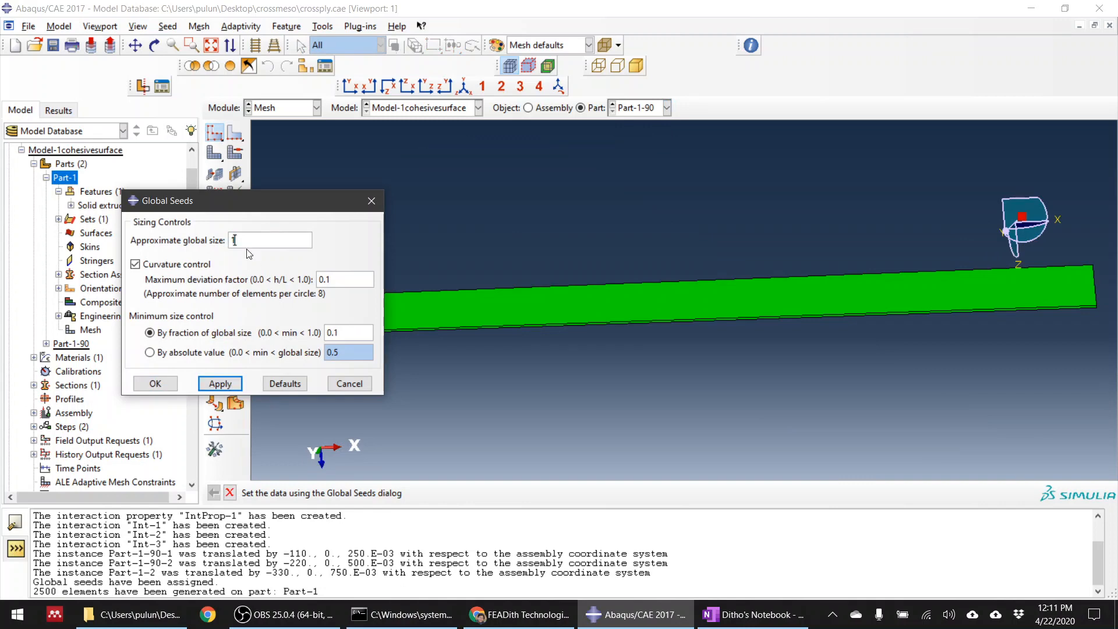
pyautogui.click(155, 383)
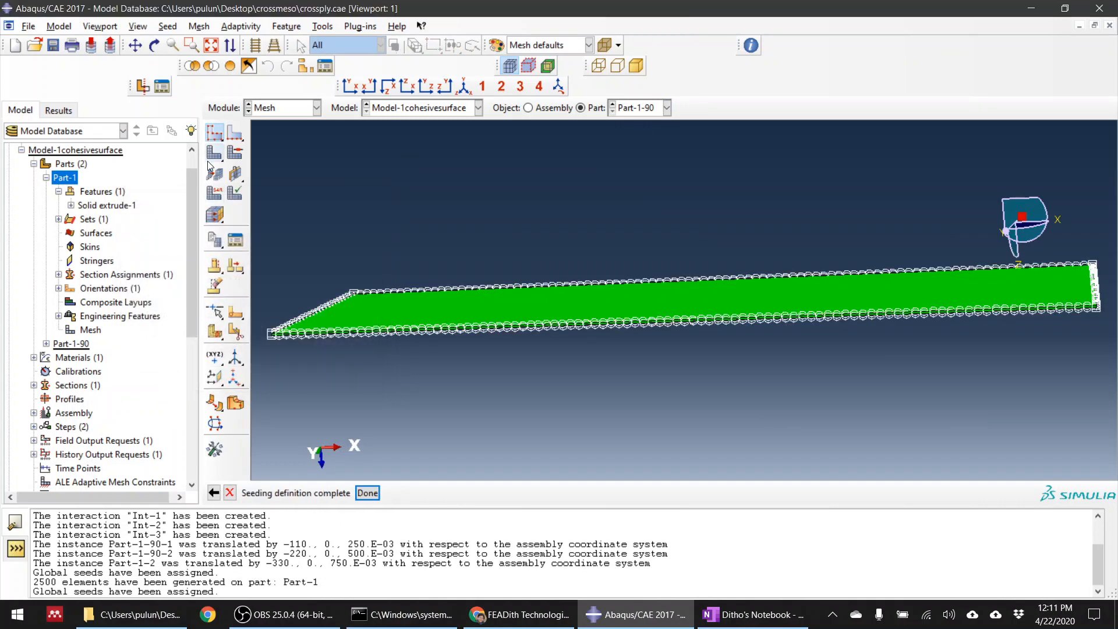
# Mesh Part-1-90 and select the Continuum Shell element family for its whole region.
pyautogui.click(217, 215)
pyautogui.click(336, 492)
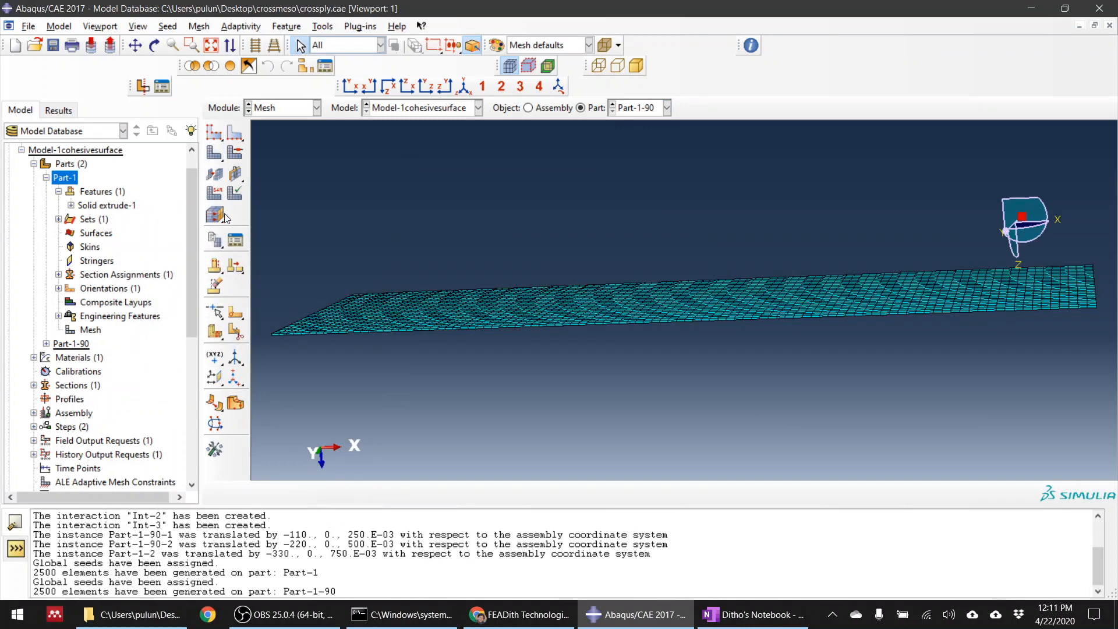
pyautogui.click(214, 193)
pyautogui.moveTo(292, 244); pyautogui.dragTo(872, 393)
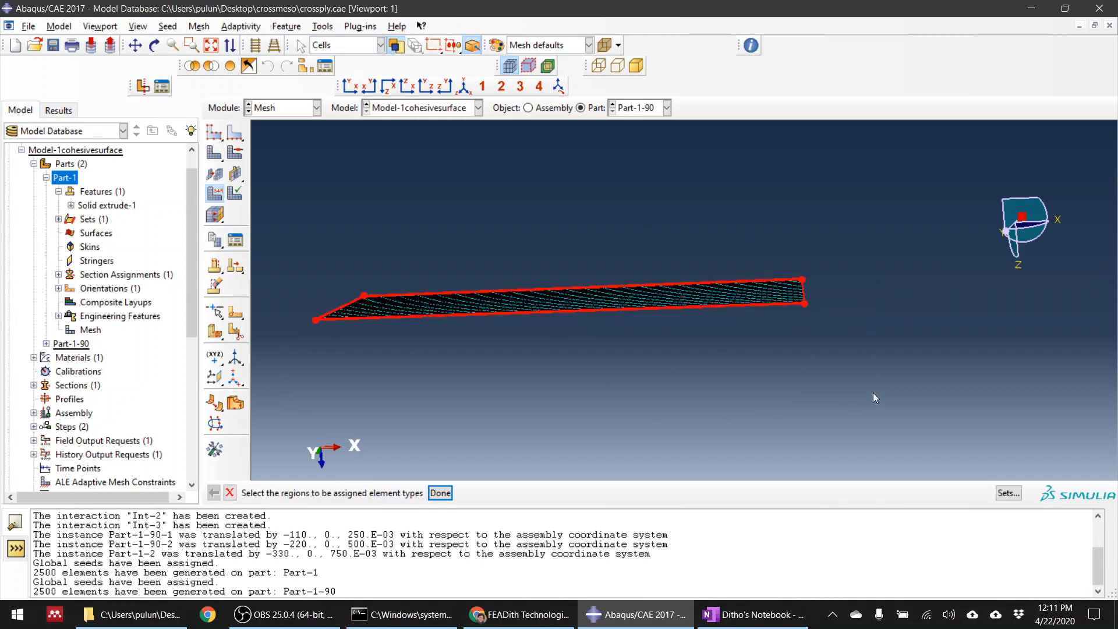
pyautogui.middleClick(873, 393)
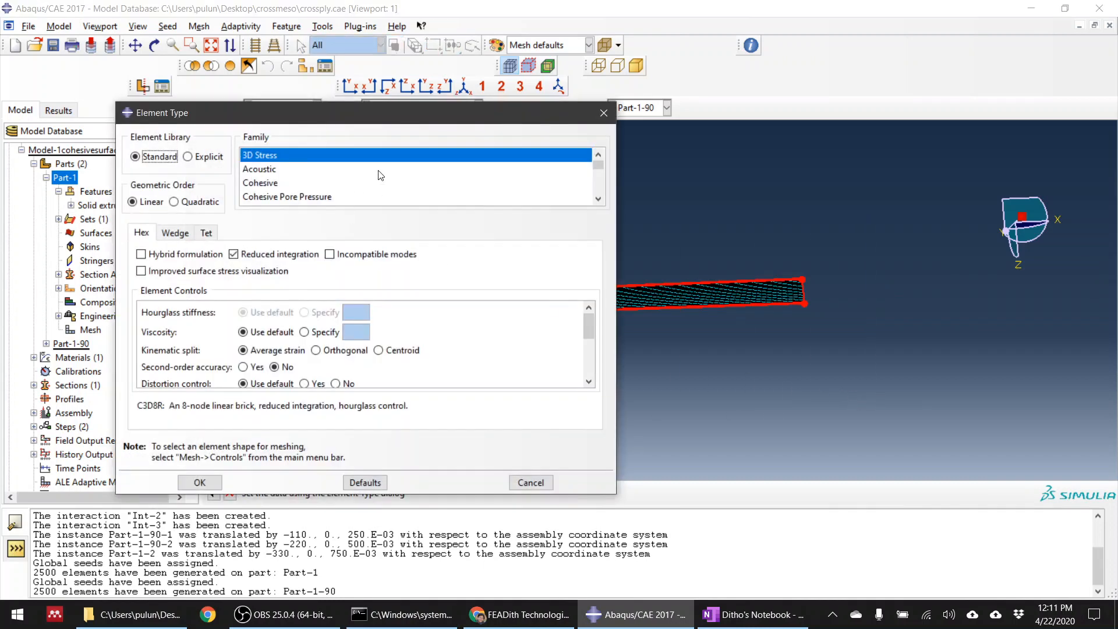
pyautogui.scroll(-4, 380, 175)
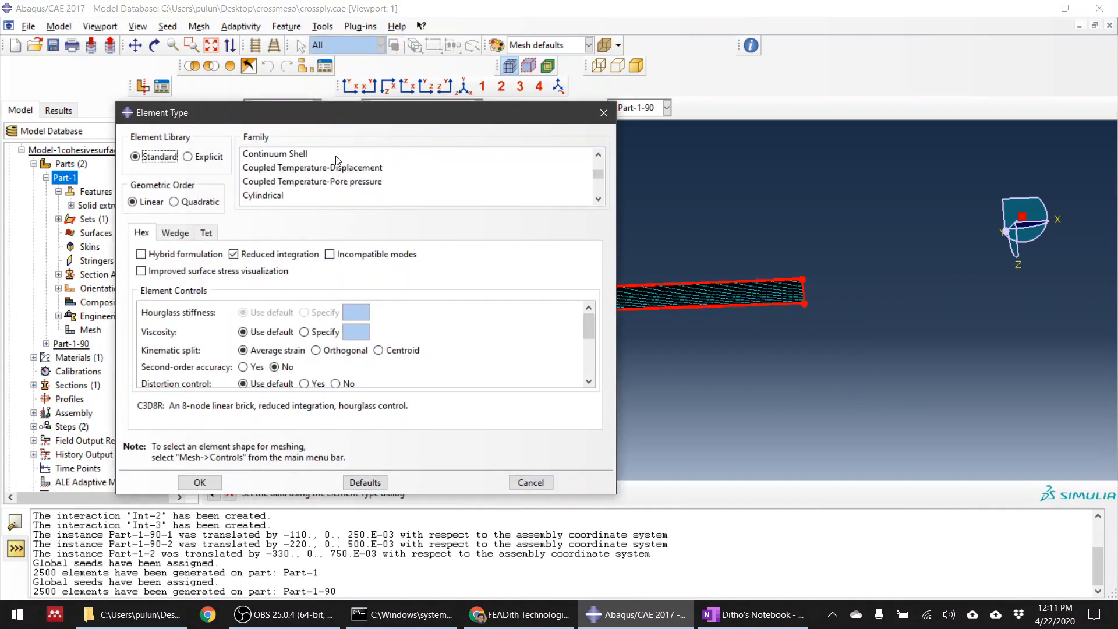
pyautogui.click(336, 155)
# Set second-order accuracy to Yes, hourglass control to Enhanced, element deletion to Yes and max degradation to 0.999.
pyautogui.click(315, 340)
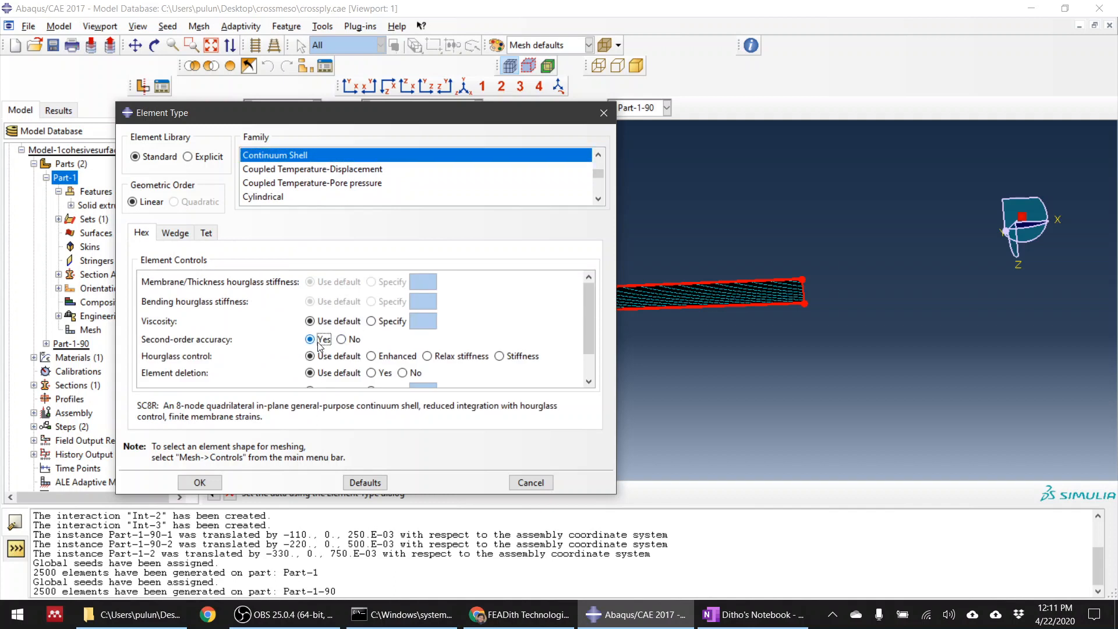
pyautogui.click(388, 357)
pyautogui.click(384, 374)
pyautogui.scroll(-1, 384, 376)
pyautogui.click(371, 374)
pyautogui.scroll(-1, 396, 372)
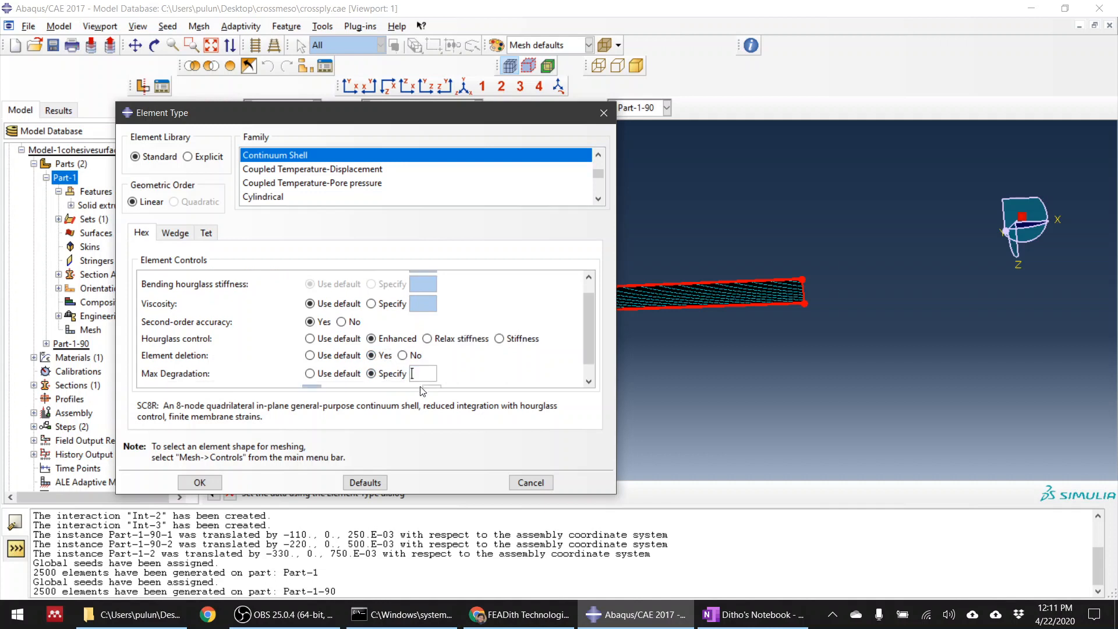
pyautogui.write('0.99')
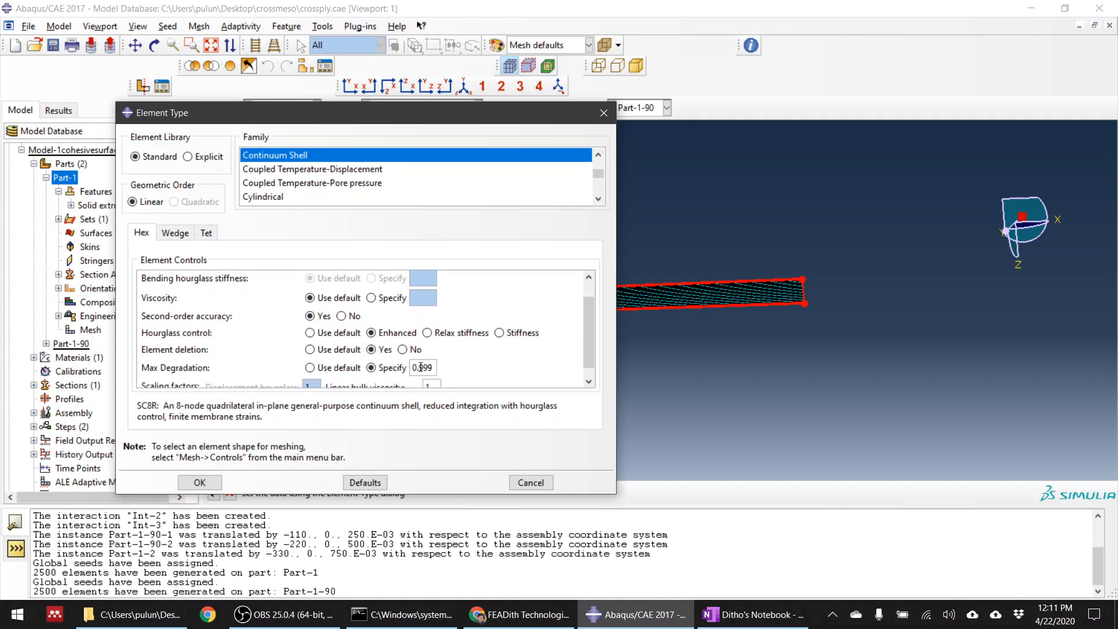
pyautogui.scroll(-2, 421, 365)
pyautogui.scroll(4, 356, 354)
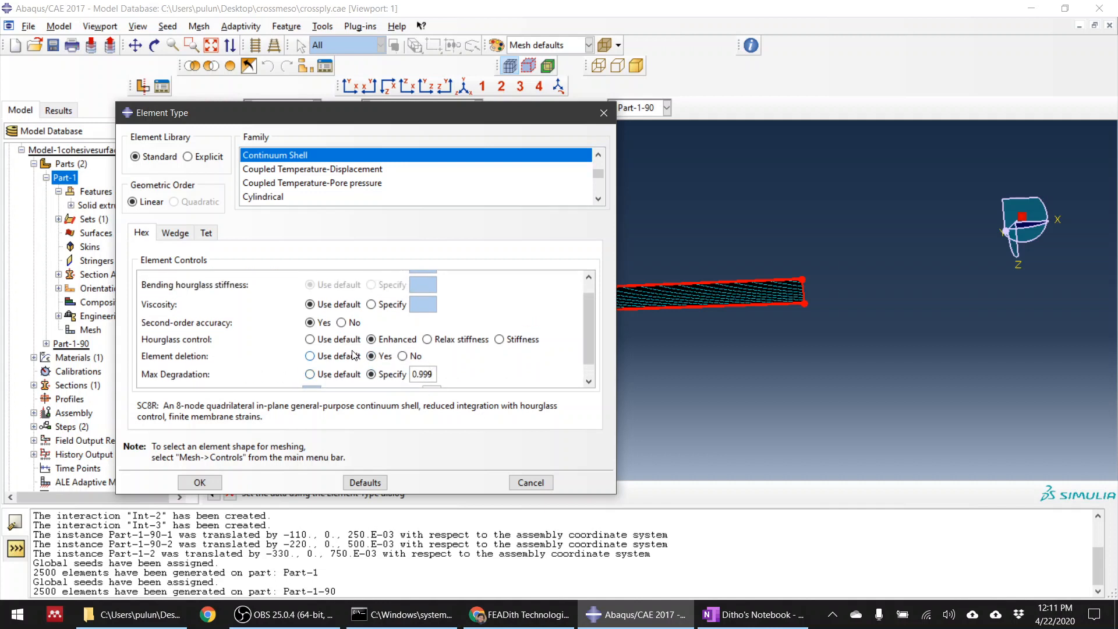
# Specify an element viscosity of 0.001 and apply the element type to Part-1-90.
pyautogui.click(371, 310)
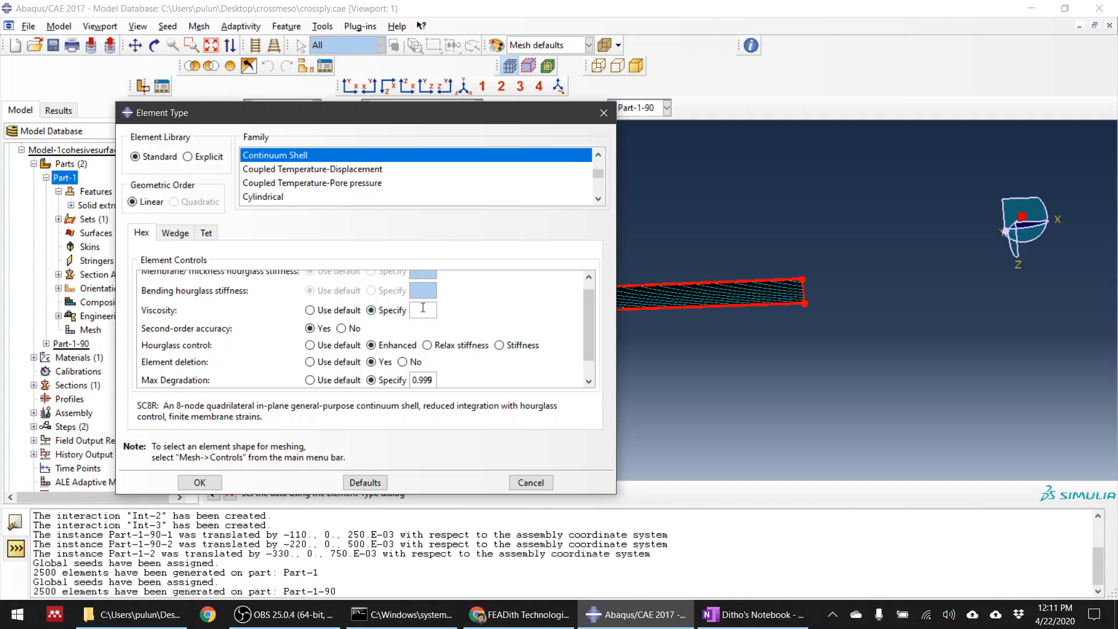
pyautogui.write('0.0001')
pyautogui.press('BackSpace')
pyautogui.press('BackSpace')
pyautogui.write('1')
pyautogui.click(200, 483)
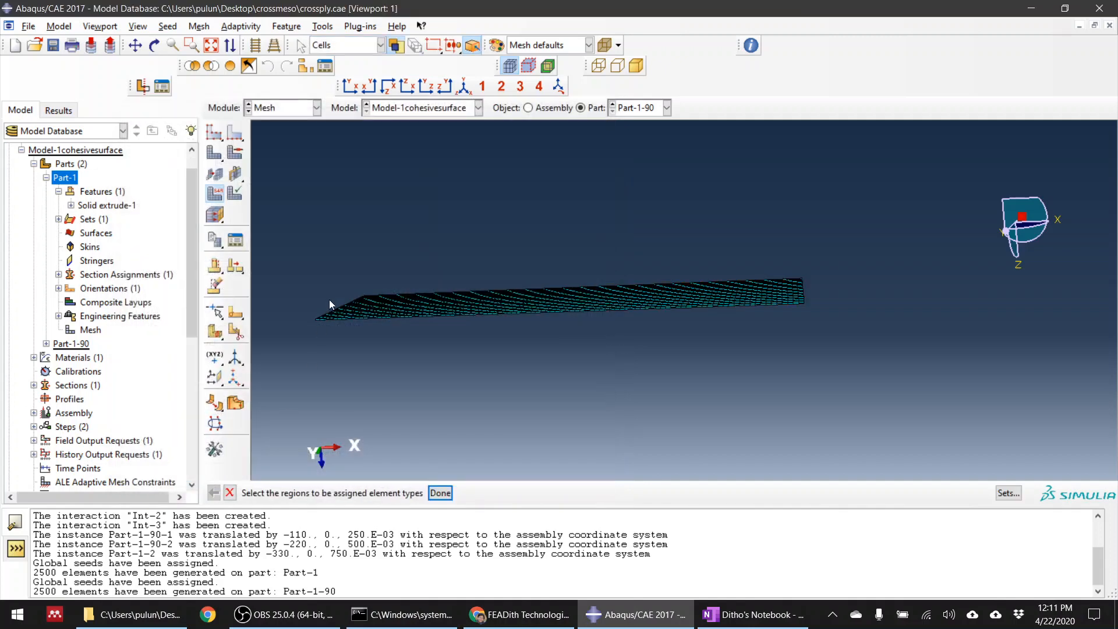
# Assign the mesh stack direction of Part-1-90 using its large positive-Z face as the top reference.
pyautogui.click(213, 219)
pyautogui.keyDown('ctrl'); pyautogui.keyDown('alt'); pyautogui.moveTo(533, 411); pyautogui.dragTo(491, 333); pyautogui.keyUp('alt'); pyautogui.keyUp('ctrl')
pyautogui.keyDown('ctrl'); pyautogui.keyDown('alt'); pyautogui.moveTo(628, 294); pyautogui.dragTo(636, 221); pyautogui.keyUp('alt'); pyautogui.keyUp('ctrl')
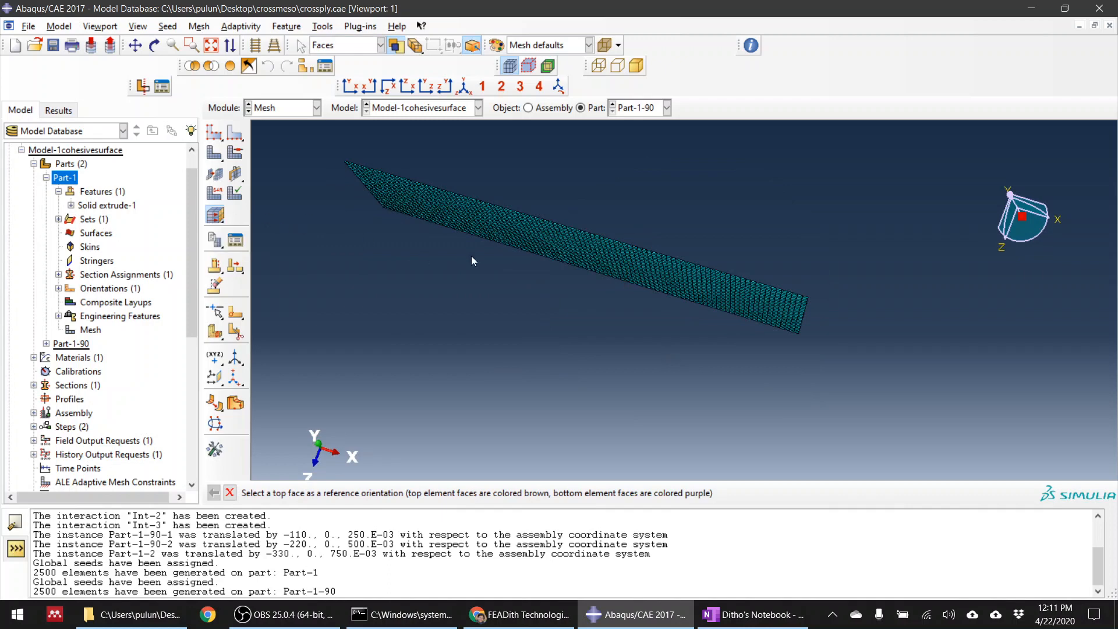
pyautogui.click(441, 204)
pyautogui.middleClick(461, 330)
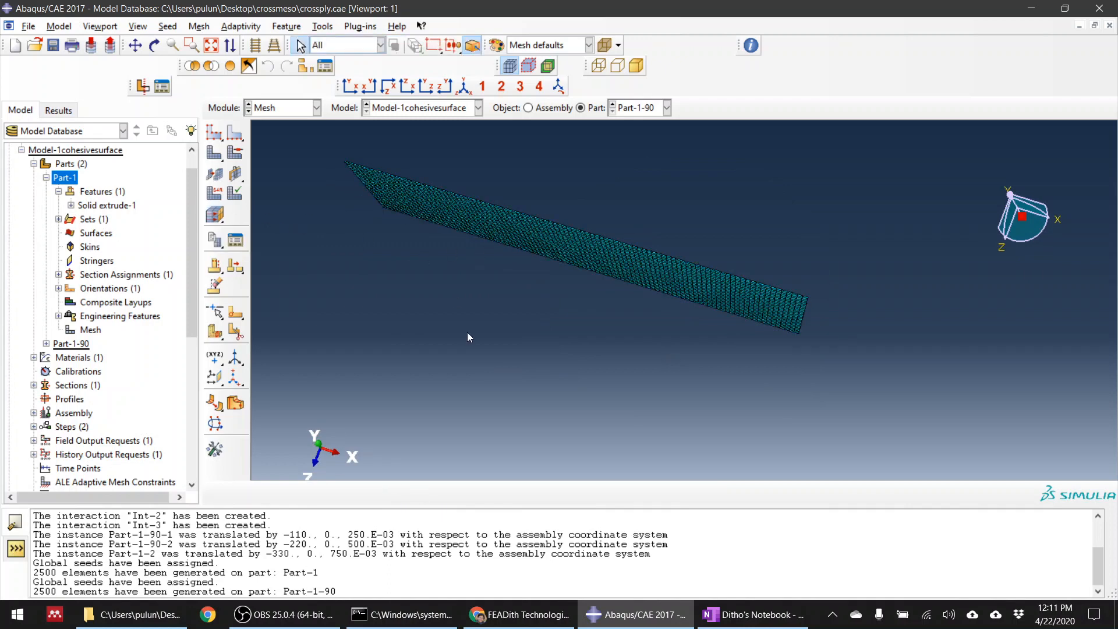
# Check the top and bottom element face colours of Part-1-90 from its negative-Z side.
pyautogui.keyDown('ctrl'); pyautogui.keyDown('alt'); pyautogui.moveTo(596, 271); pyautogui.dragTo(599, 337); pyautogui.keyUp('alt'); pyautogui.keyUp('ctrl')
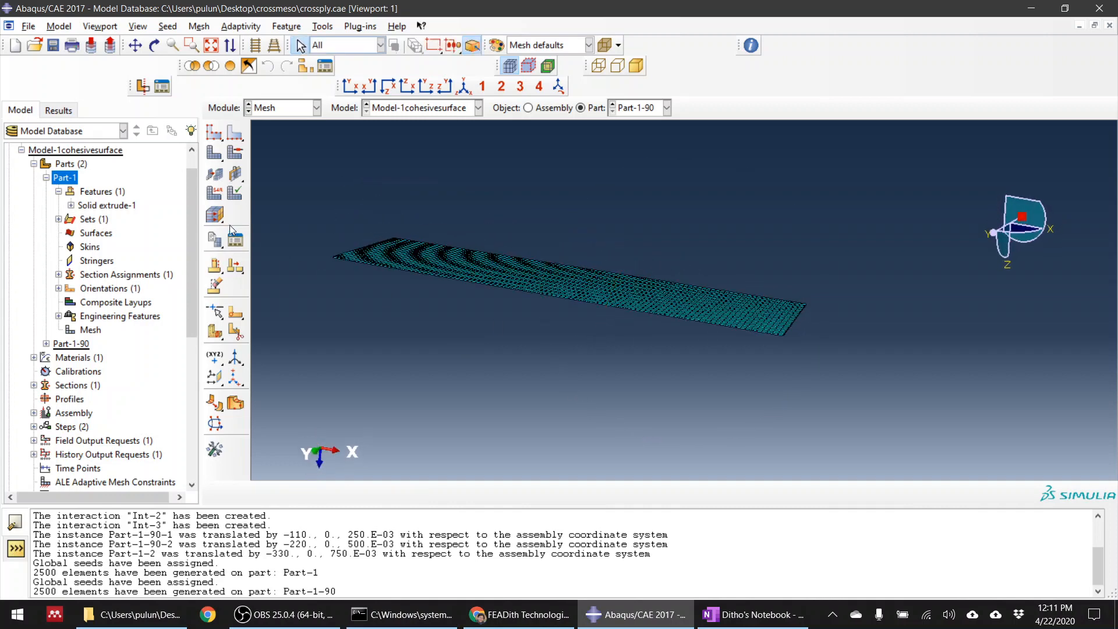
pyautogui.click(215, 215)
pyautogui.scroll(10, 479, 287)
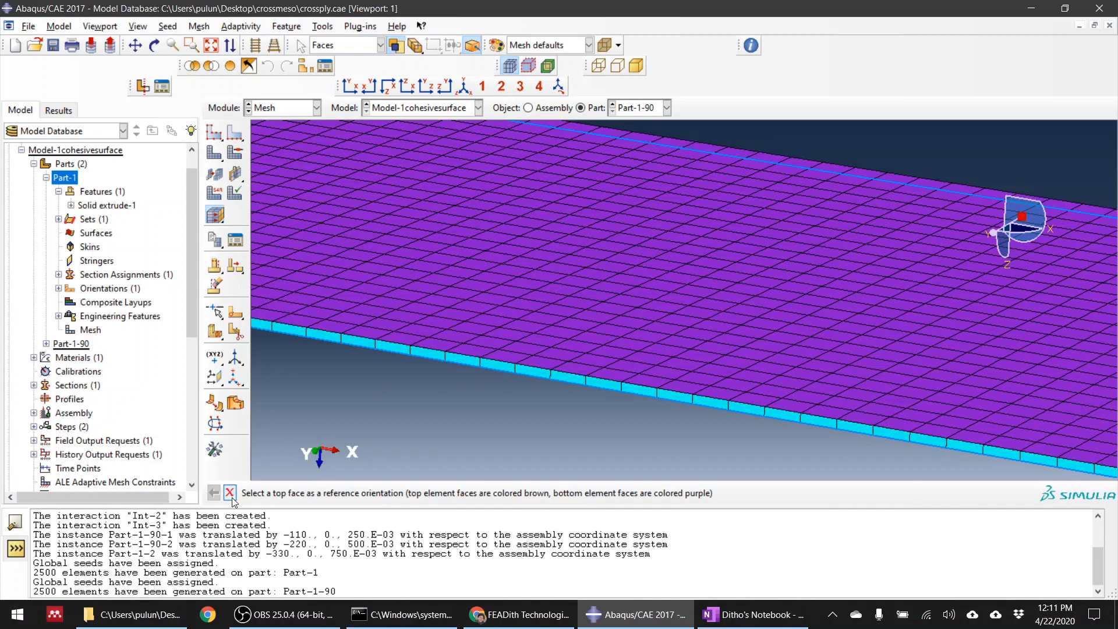
pyautogui.click(477, 166)
# Switch to Part-1 and assign its mesh stack direction using the large negative-Z face as the top reference.
pyautogui.click(666, 108)
pyautogui.click(650, 130)
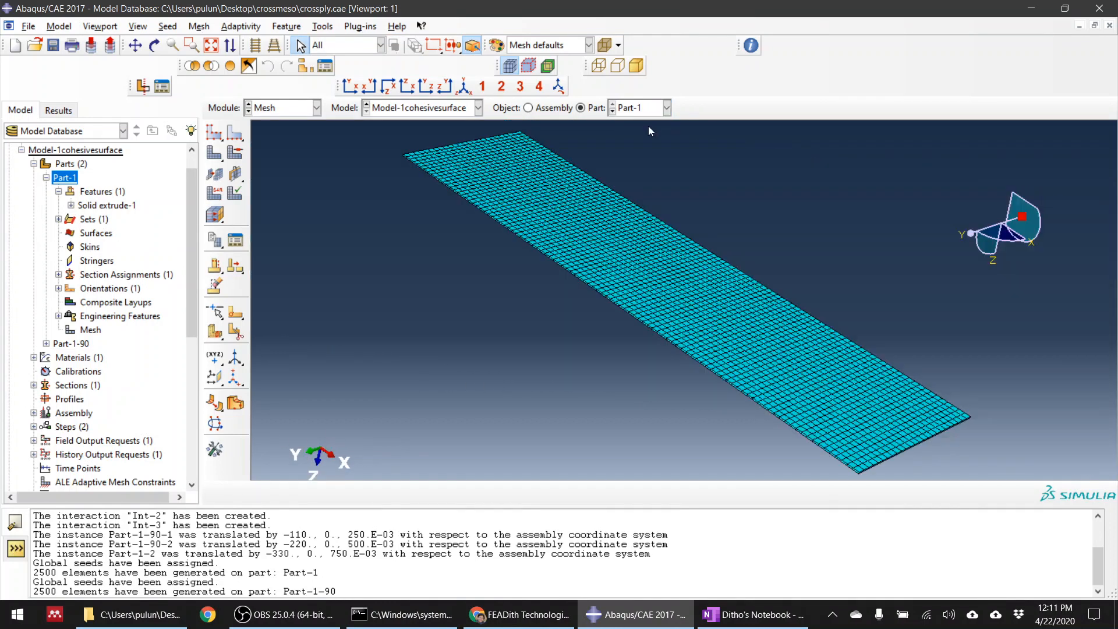
pyautogui.click(215, 215)
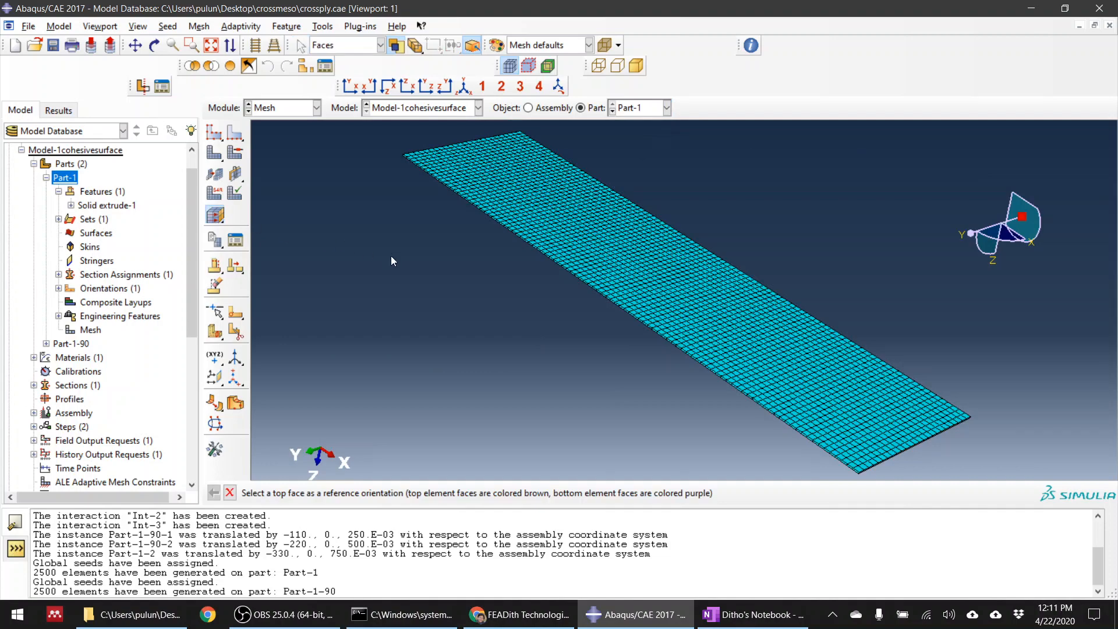
pyautogui.click(636, 295)
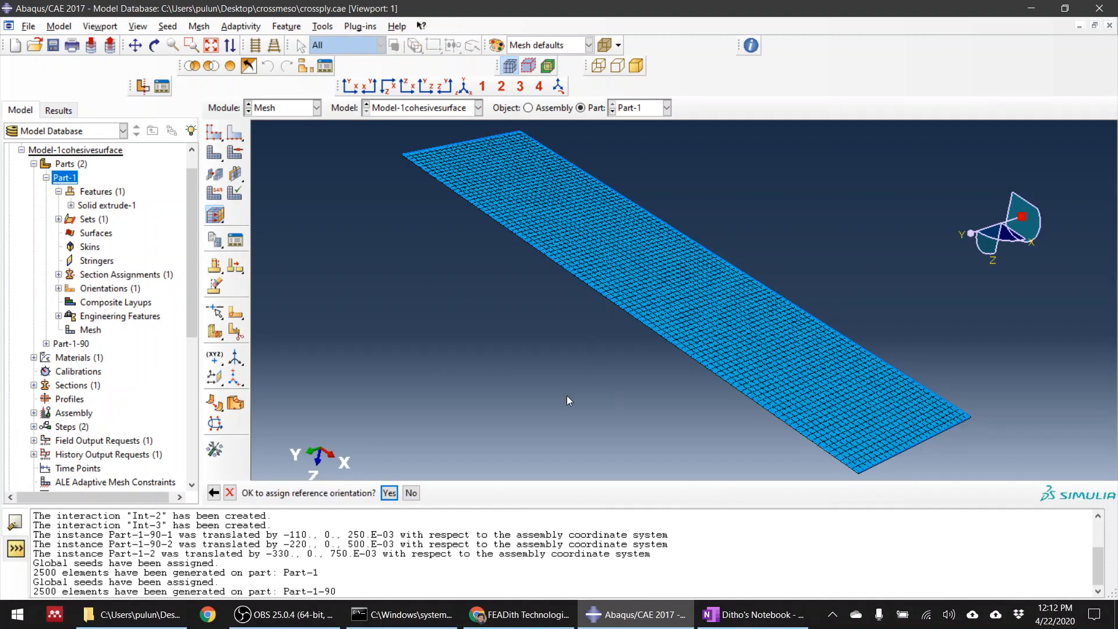
pyautogui.keyDown('ctrl'); pyautogui.keyDown('alt'); pyautogui.moveTo(585, 396); pyautogui.dragTo(618, 271); pyautogui.keyUp('alt'); pyautogui.keyUp('ctrl')
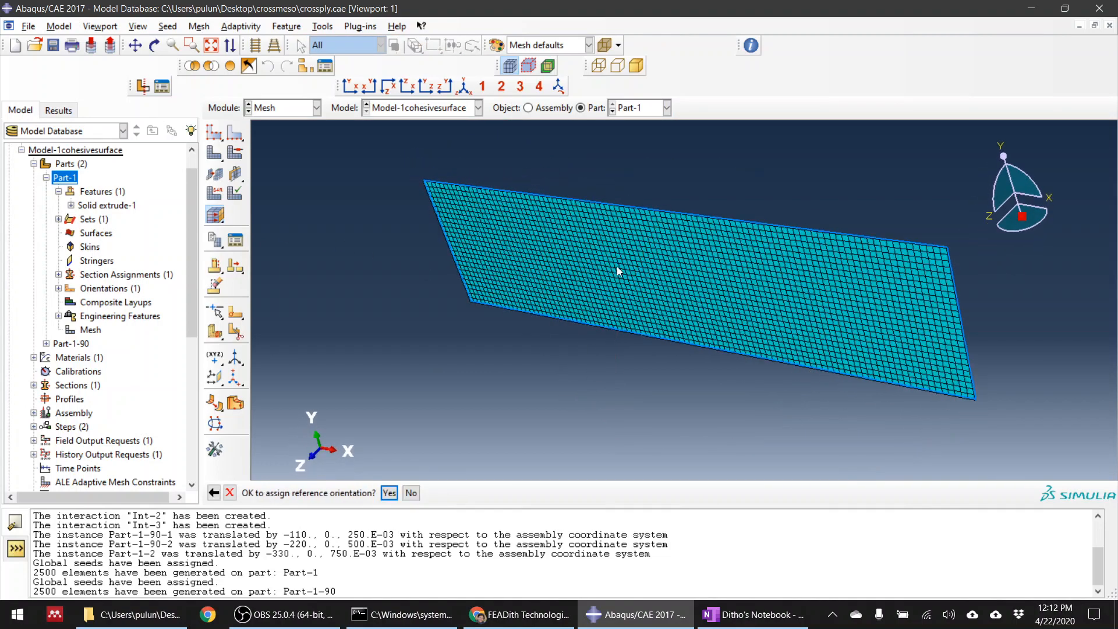
pyautogui.click(389, 494)
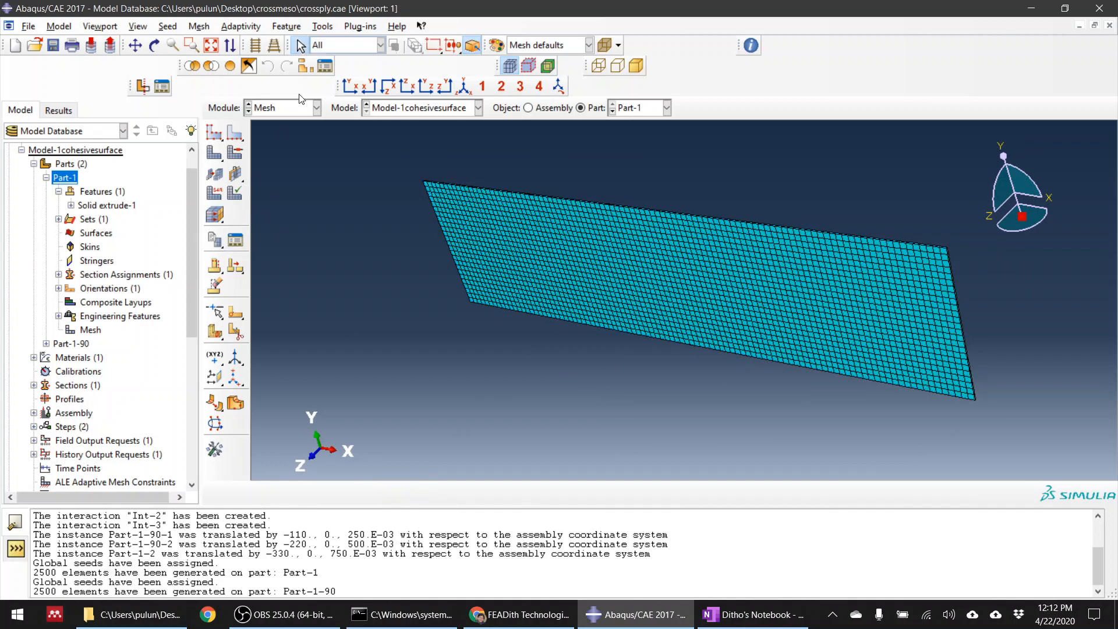
# Reassign Part-1's mesh stack direction using the opposite, positive-Z face as the top reference.
pyautogui.click(216, 217)
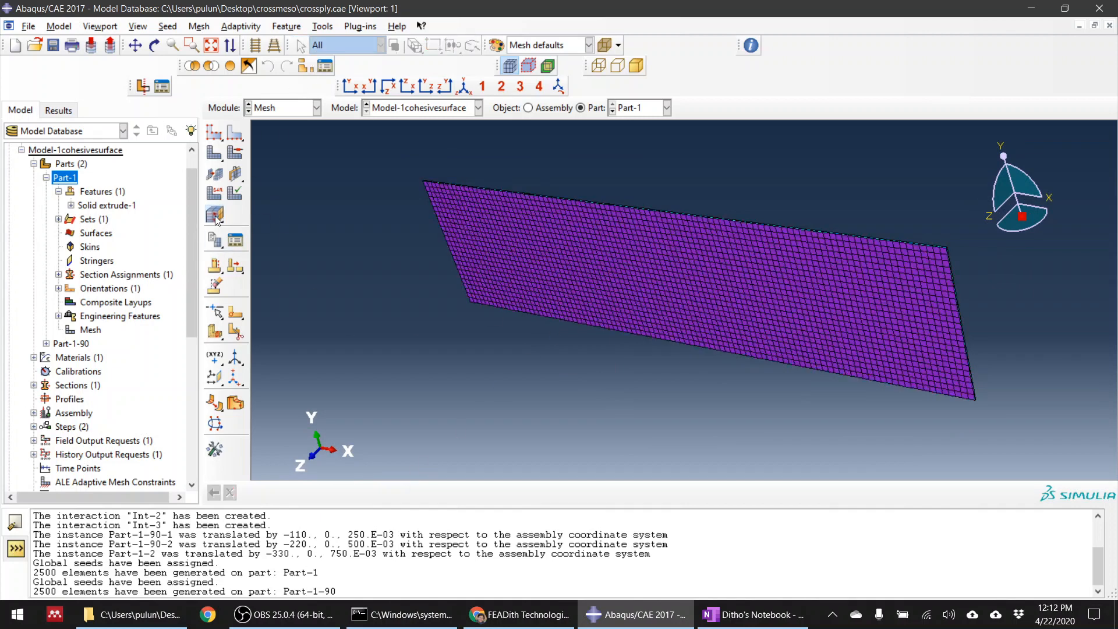
pyautogui.click(526, 261)
pyautogui.click(390, 493)
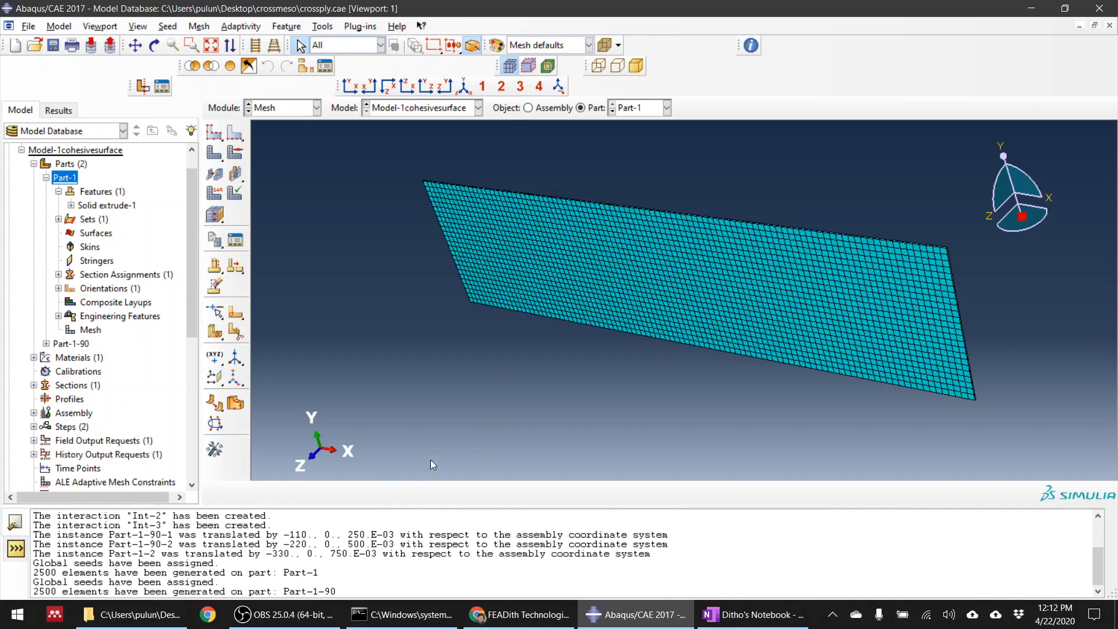
# Query the mesh stack orientation of Part-1 and examine the top and bottom face colours on both sides and along the edge.
pyautogui.click(322, 27)
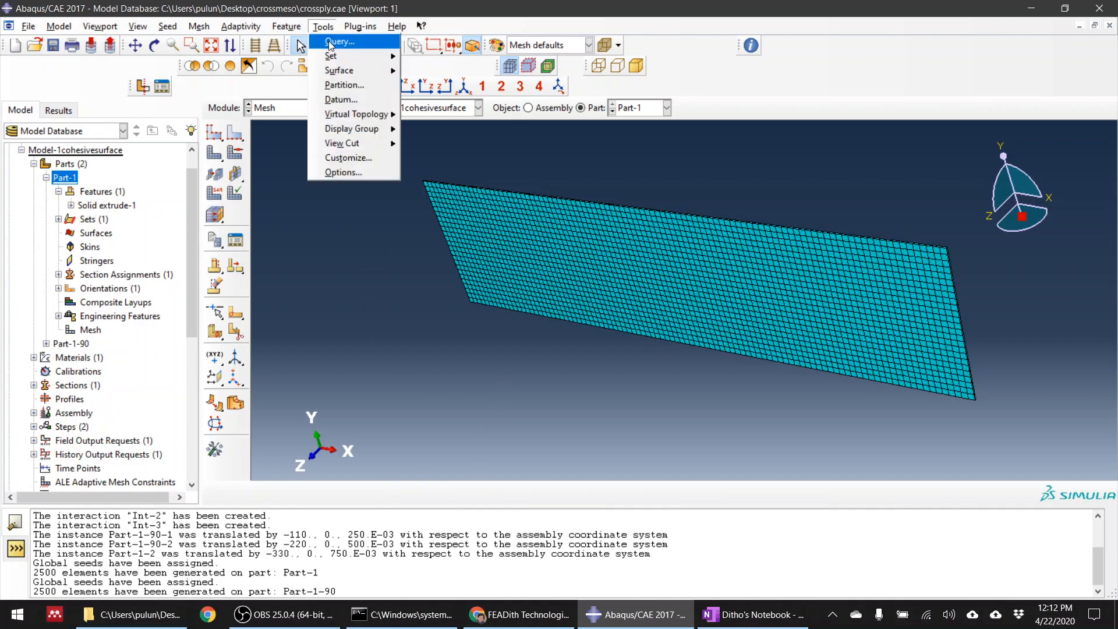
pyautogui.click(334, 39)
pyautogui.click(99, 342)
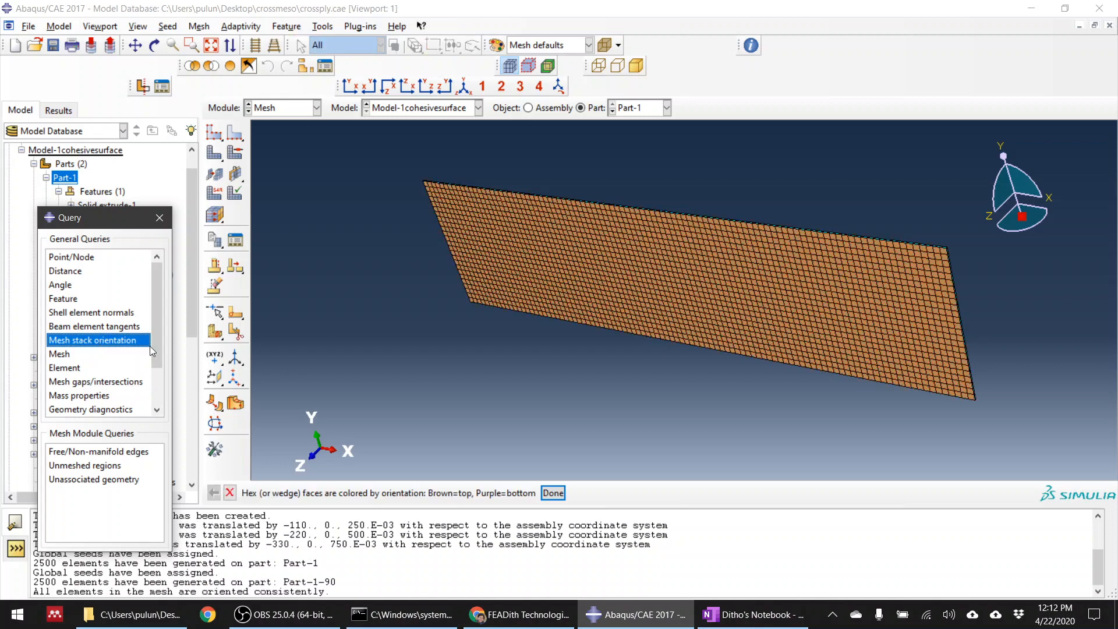
pyautogui.keyDown('ctrl'); pyautogui.keyDown('alt'); pyautogui.moveTo(671, 252); pyautogui.dragTo(634, 314); pyautogui.keyUp('alt'); pyautogui.keyUp('ctrl')
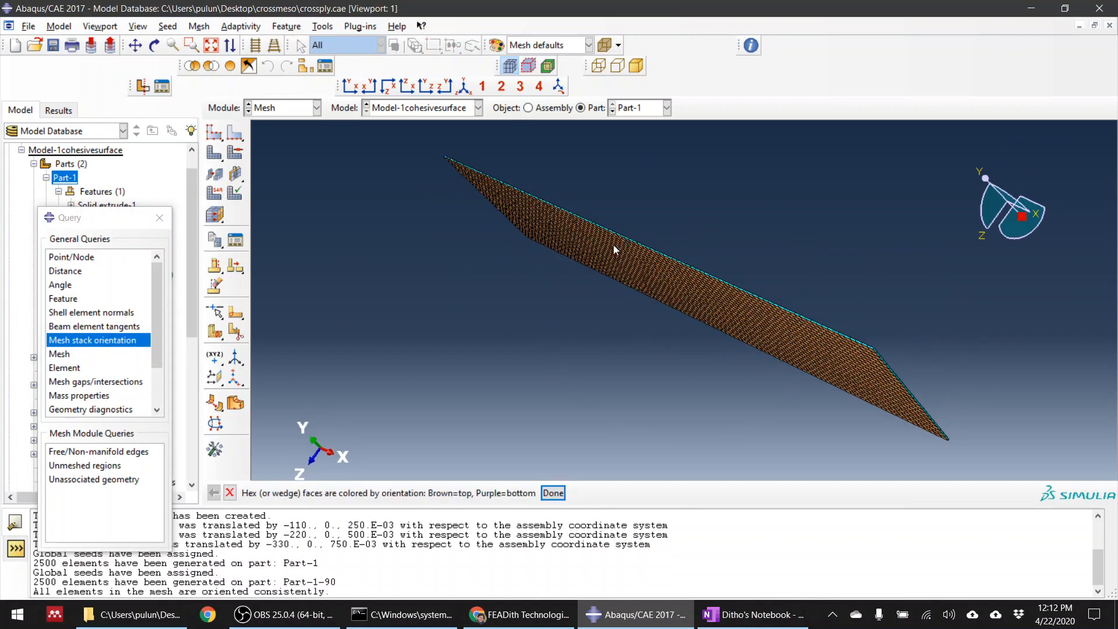
pyautogui.scroll(-3, 607, 251)
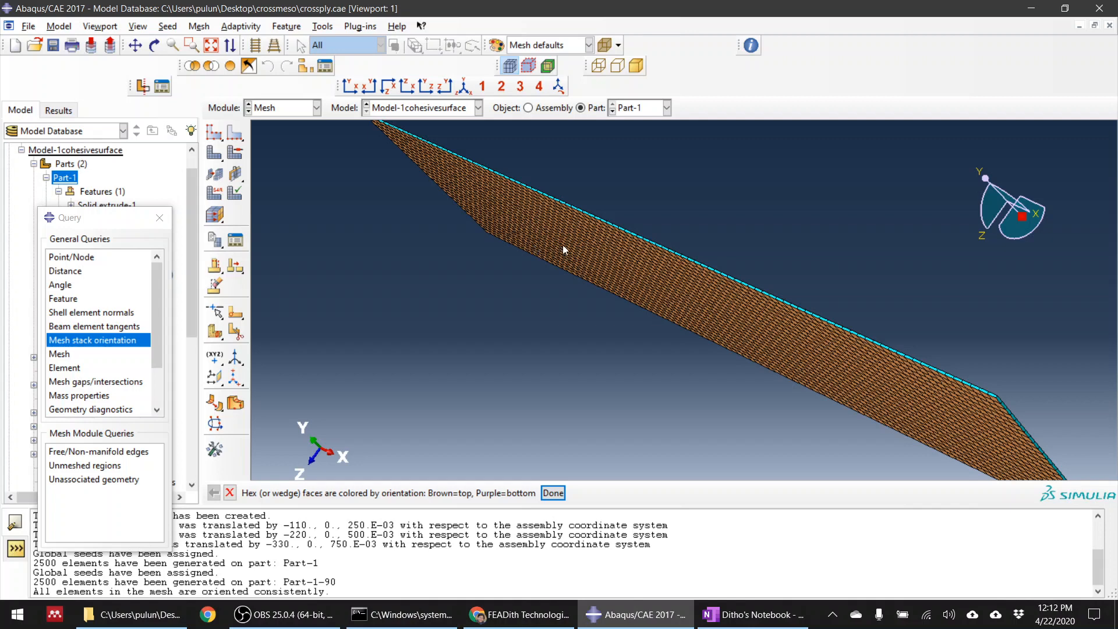
pyautogui.keyDown('ctrl'); pyautogui.keyDown('alt'); pyautogui.moveTo(564, 249); pyautogui.dragTo(643, 267); pyautogui.keyUp('alt'); pyautogui.keyUp('ctrl')
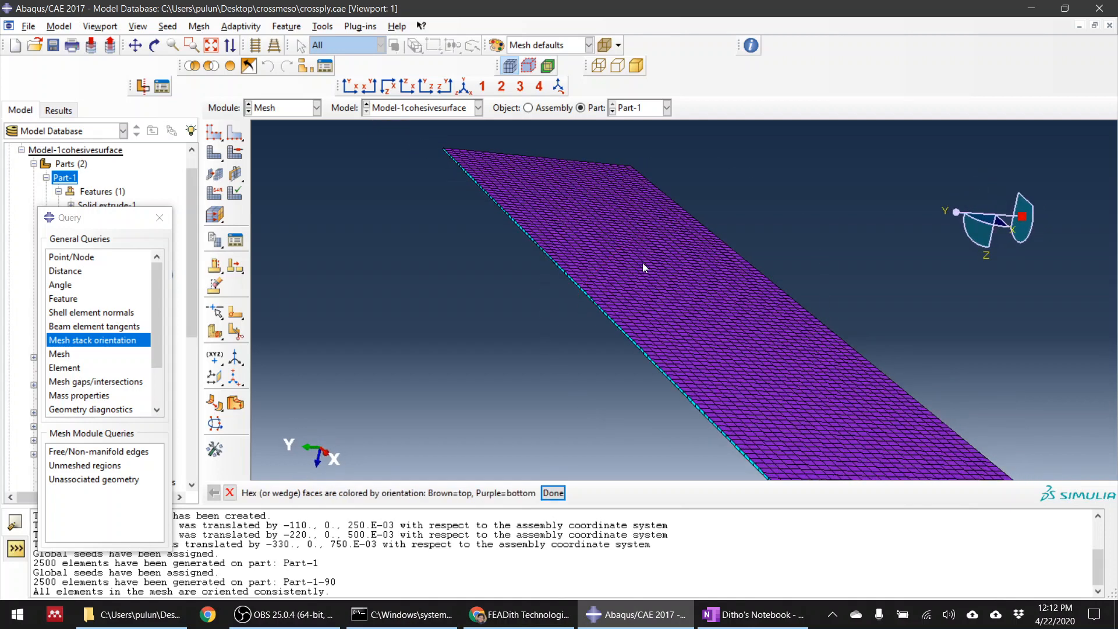
pyautogui.keyDown('ctrl'); pyautogui.keyDown('alt'); pyautogui.moveTo(605, 319); pyautogui.dragTo(631, 297); pyautogui.keyUp('alt'); pyautogui.keyUp('ctrl')
pyautogui.scroll(-10, 631, 297)
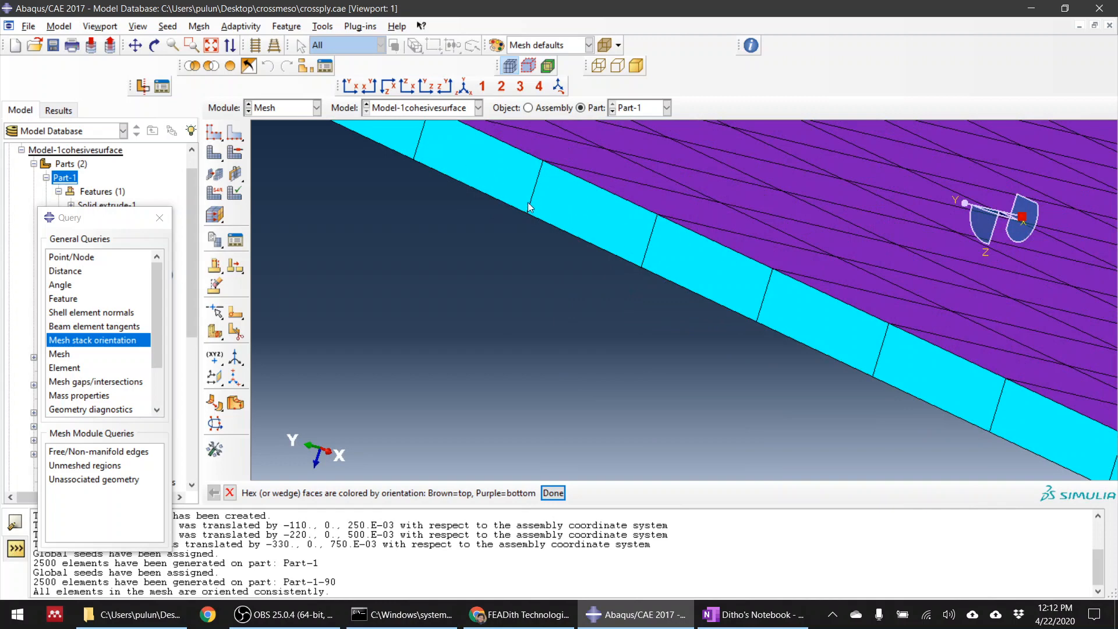
pyautogui.scroll(10, 586, 273)
pyautogui.keyDown('ctrl'); pyautogui.keyDown('alt'); pyautogui.moveTo(586, 273); pyautogui.dragTo(673, 293); pyautogui.keyUp('alt'); pyautogui.keyUp('ctrl')
pyautogui.scroll(-5, 663, 286)
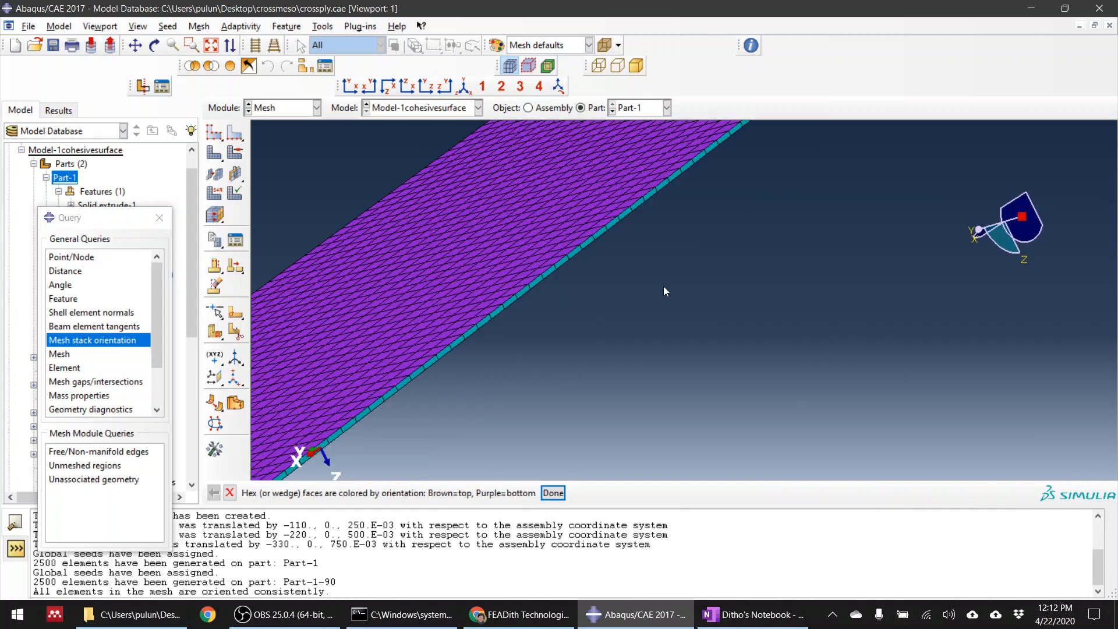
pyautogui.scroll(-5, 549, 243)
pyautogui.scroll(5, 577, 330)
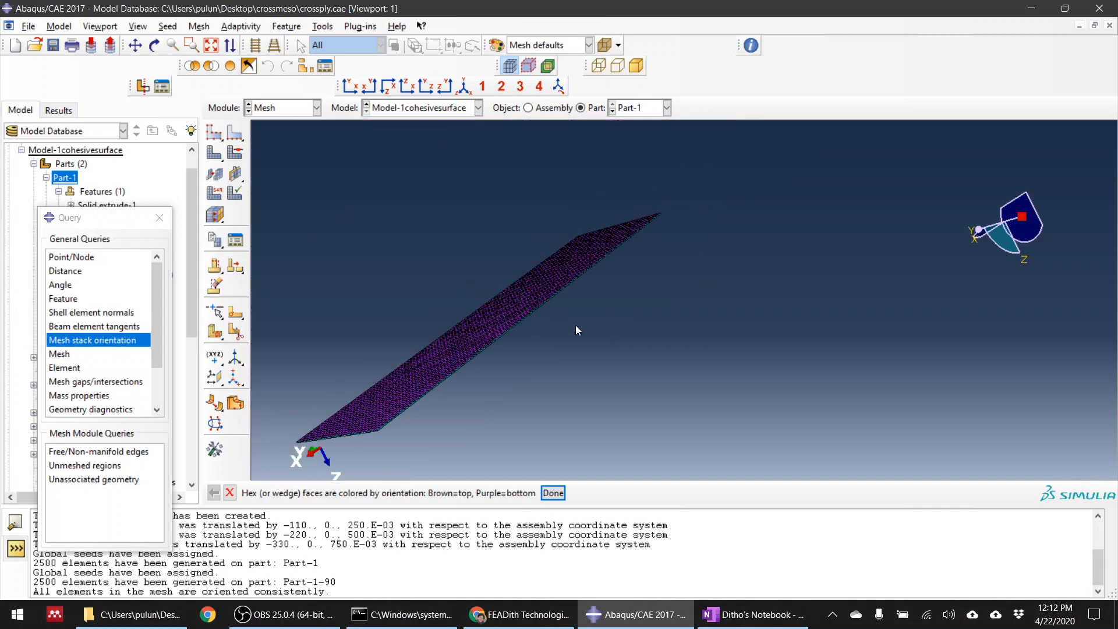
pyautogui.click(231, 493)
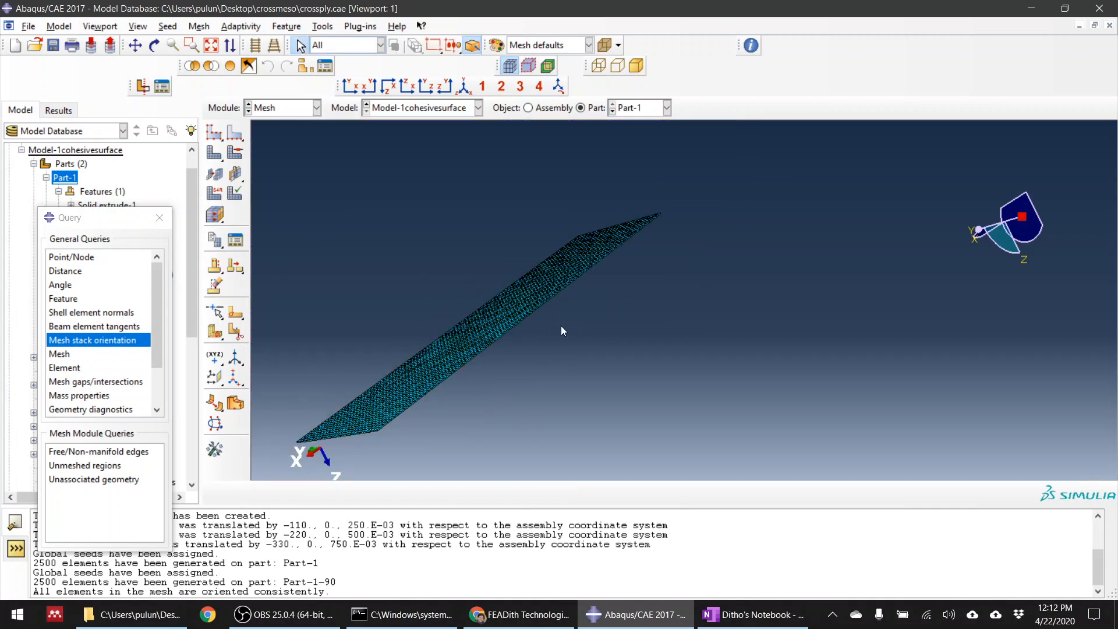
# Switch to the Job module and create a new job for Model-1cohesivesurface.
pyautogui.click(287, 108)
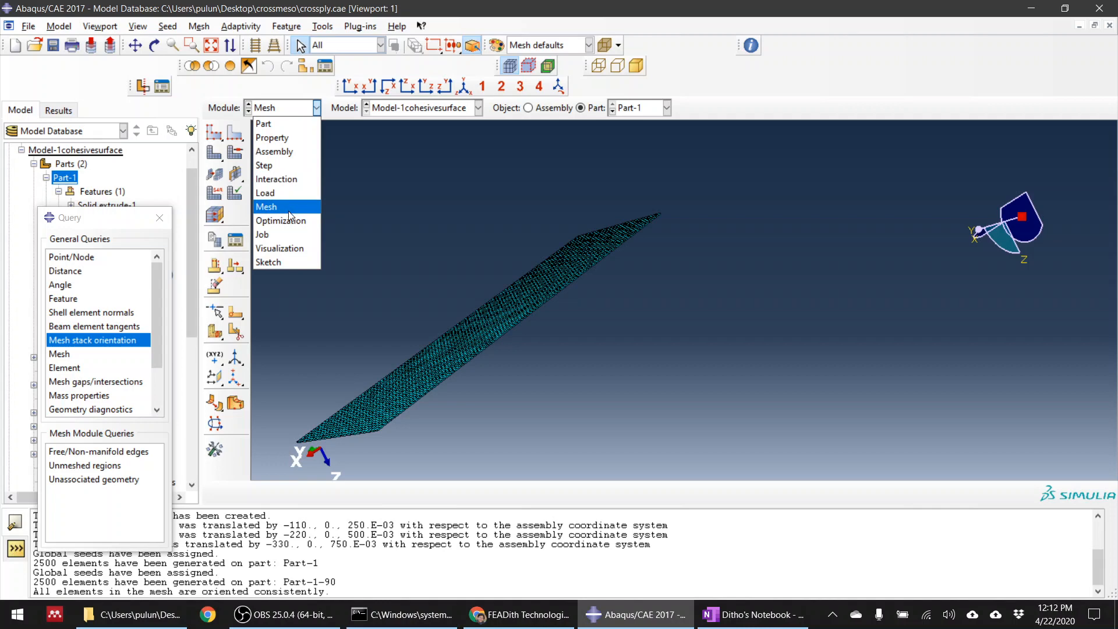
pyautogui.click(291, 233)
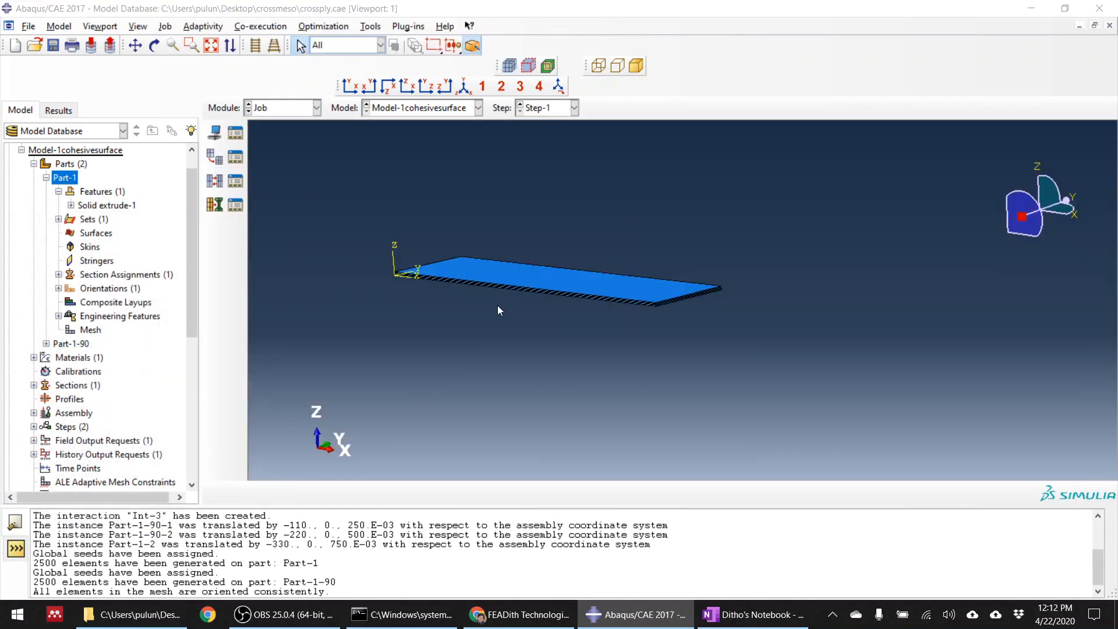
pyautogui.click(213, 135)
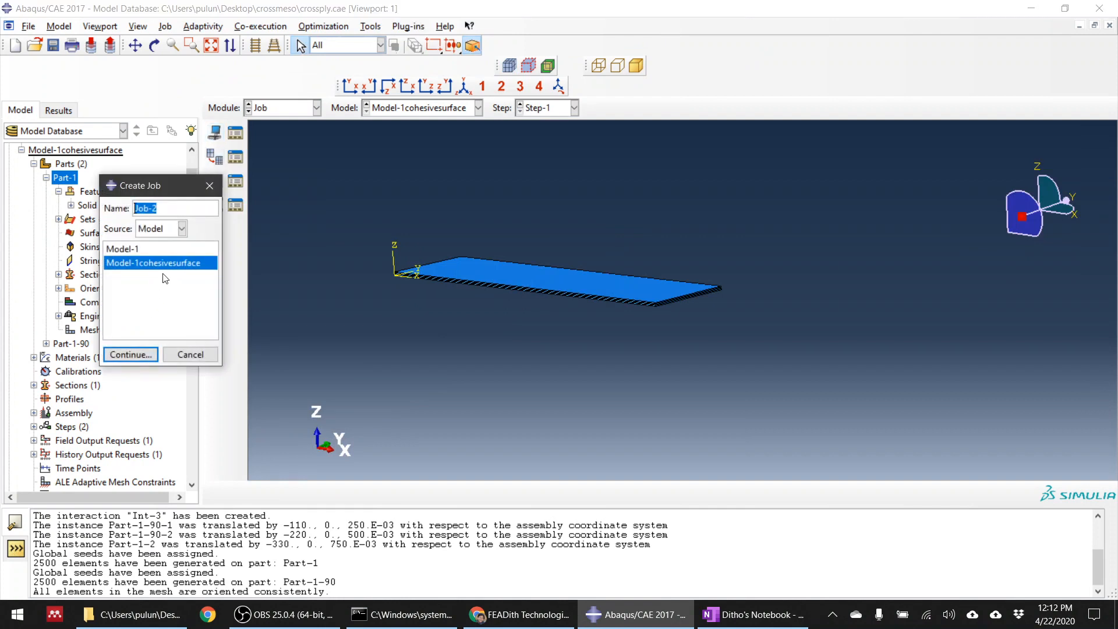
pyautogui.click(145, 359)
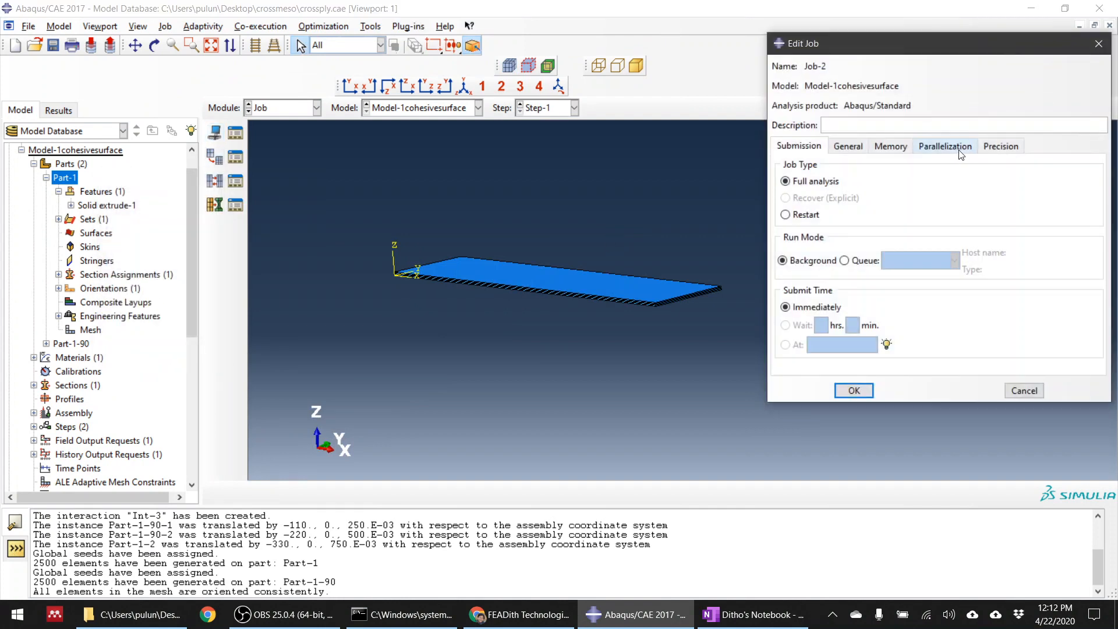
# Configure the new job to use multiple processors with a count of 4, and finish creating it.
pyautogui.click(945, 145)
pyautogui.click(782, 165)
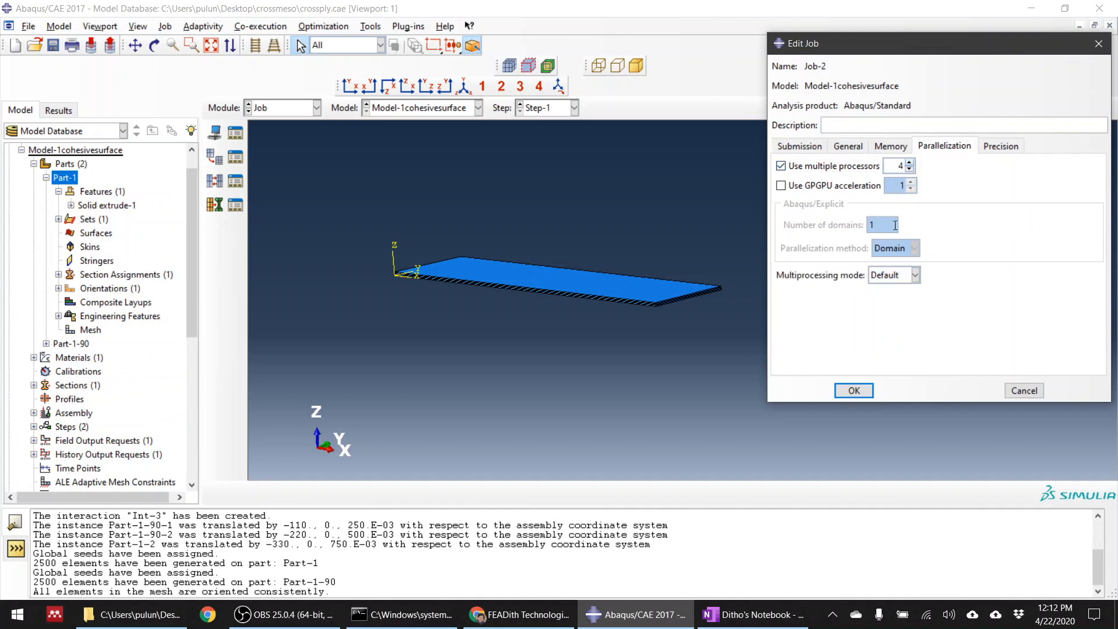
pyautogui.click(995, 147)
pyautogui.click(945, 146)
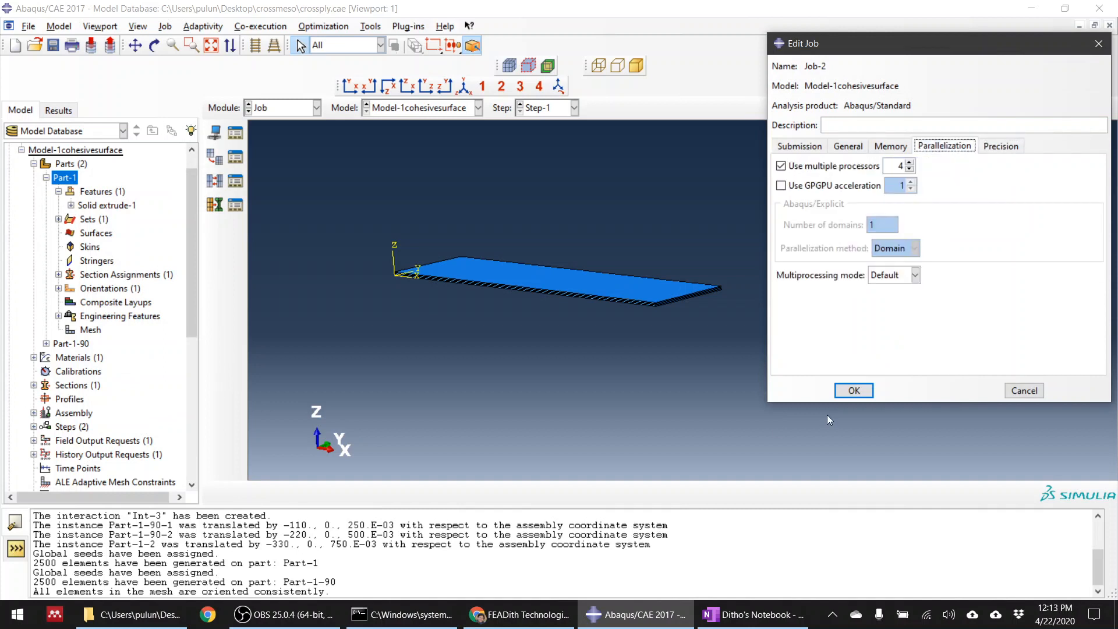
pyautogui.click(854, 390)
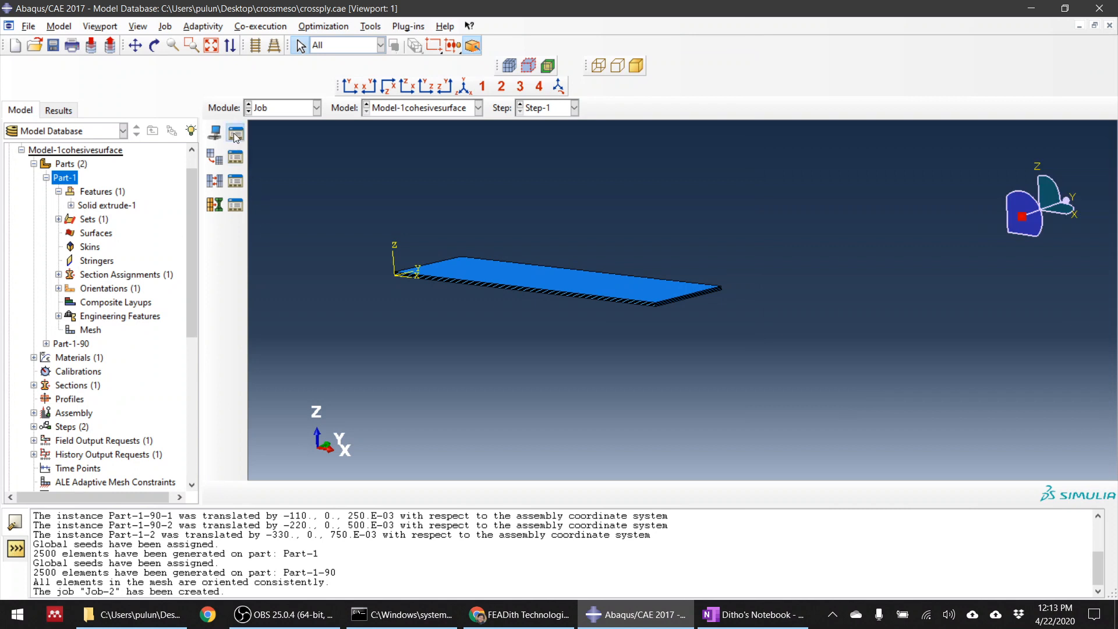
# Try to submit Job-2 for analysis, declining to continue with the submission over BC-1 and BC-2.
pyautogui.click(236, 133)
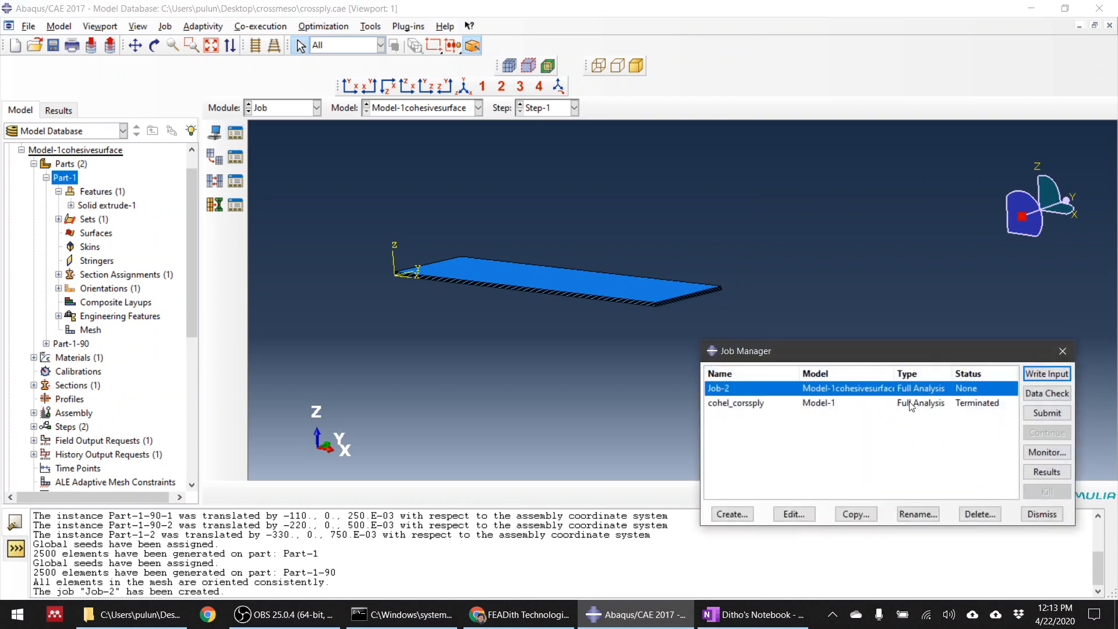
pyautogui.click(1039, 417)
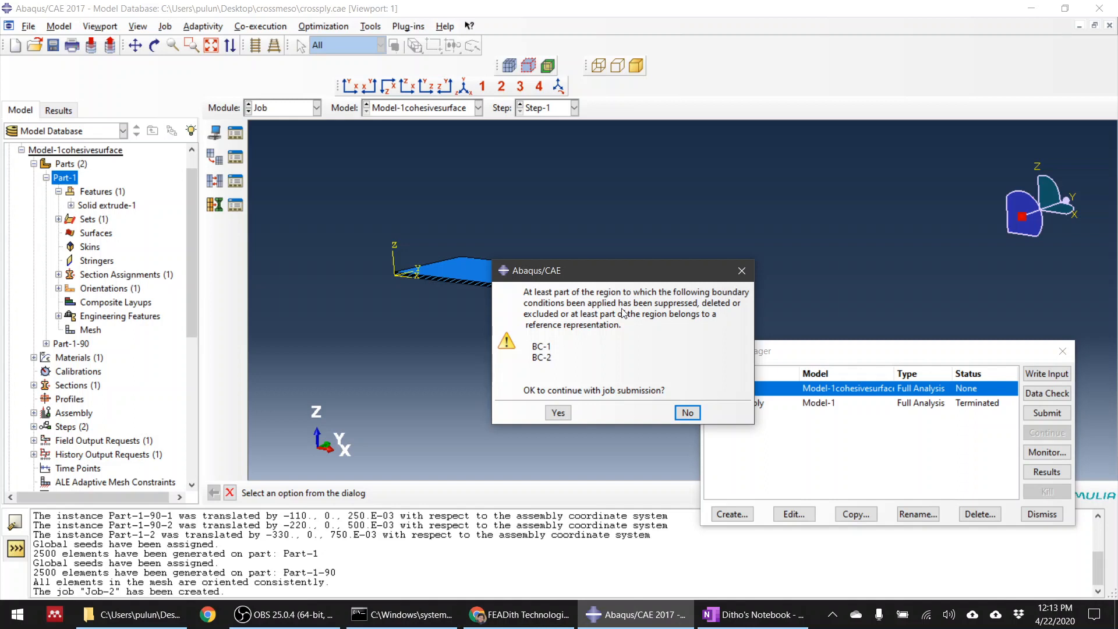
pyautogui.click(689, 413)
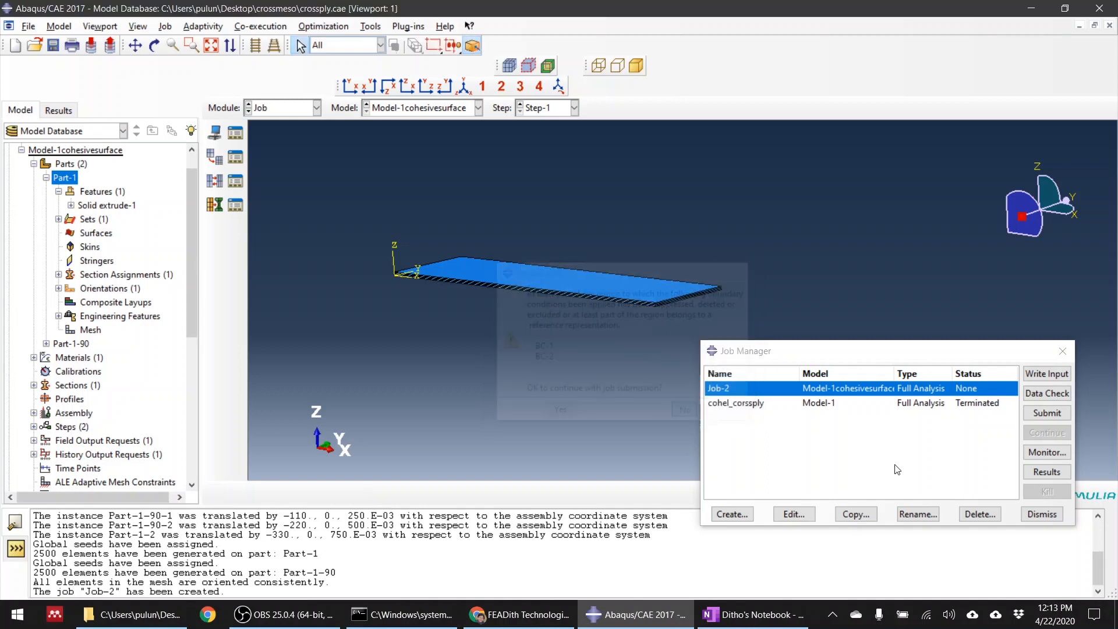
pyautogui.click(1042, 514)
# In the Load module, suppress boundary conditions BC-1 and BC-2, and resume BC-1.
pyautogui.click(291, 108)
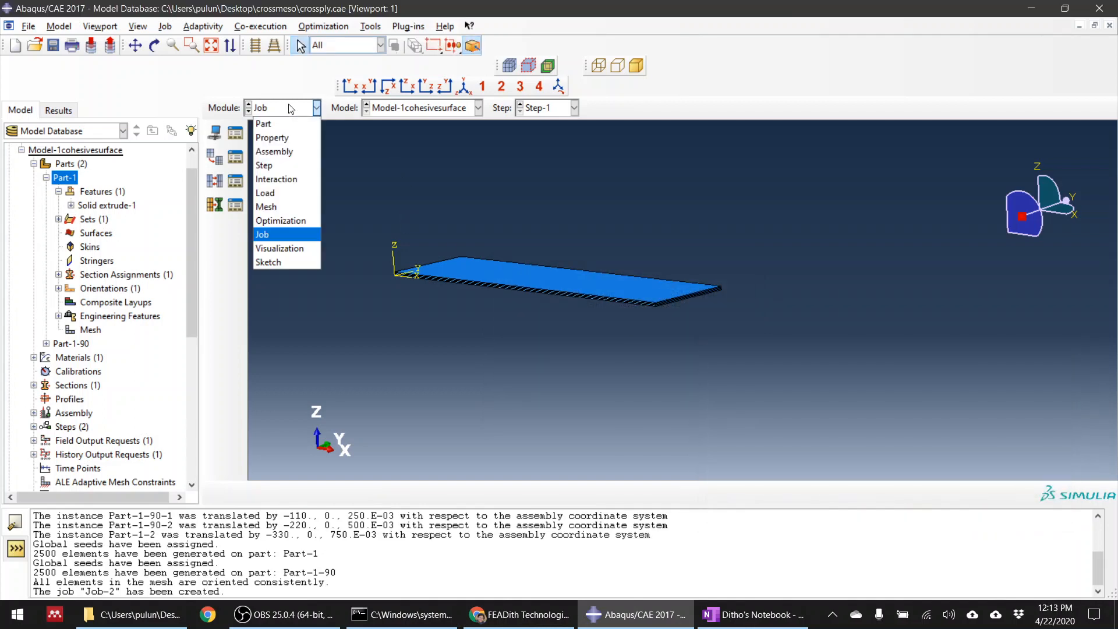
pyautogui.click(290, 194)
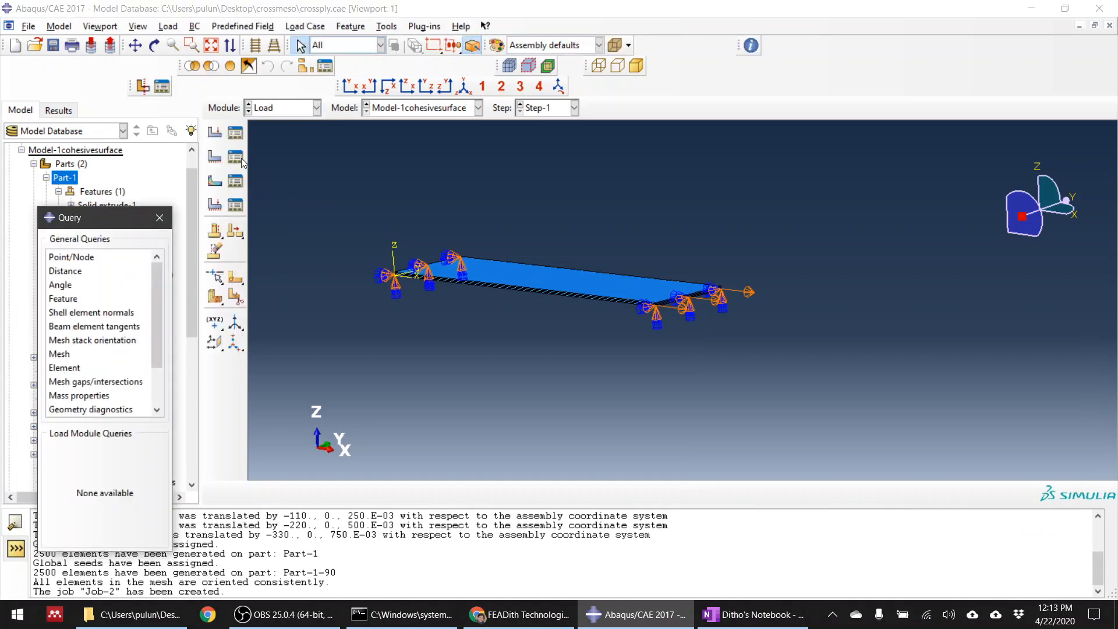
pyautogui.click(239, 158)
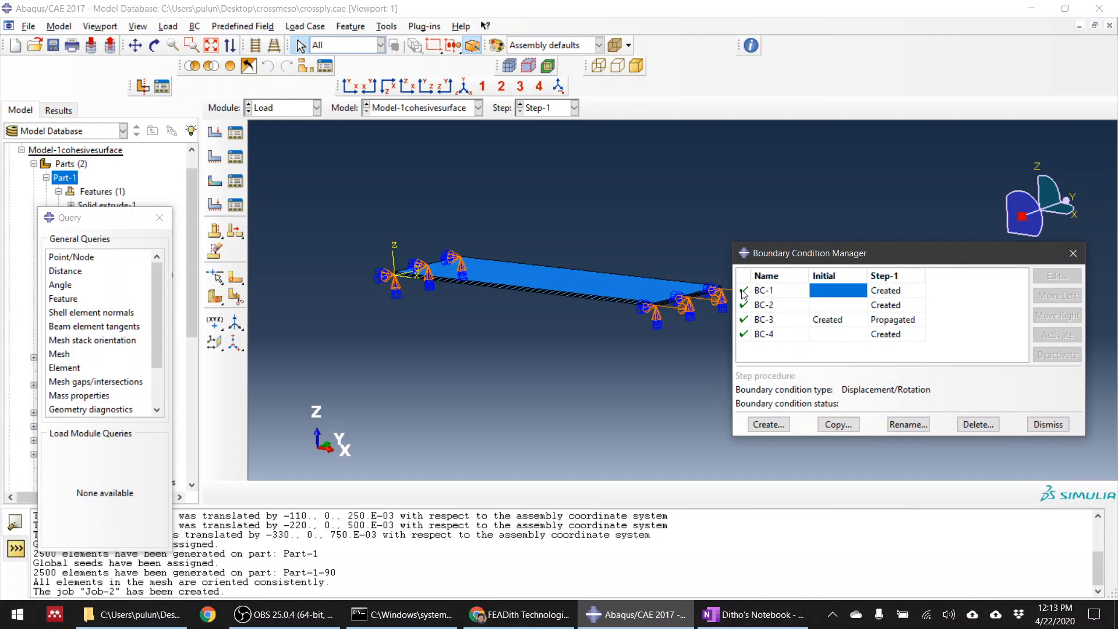
pyautogui.click(743, 294)
pyautogui.click(744, 307)
pyautogui.moveTo(864, 258); pyautogui.dragTo(521, 200)
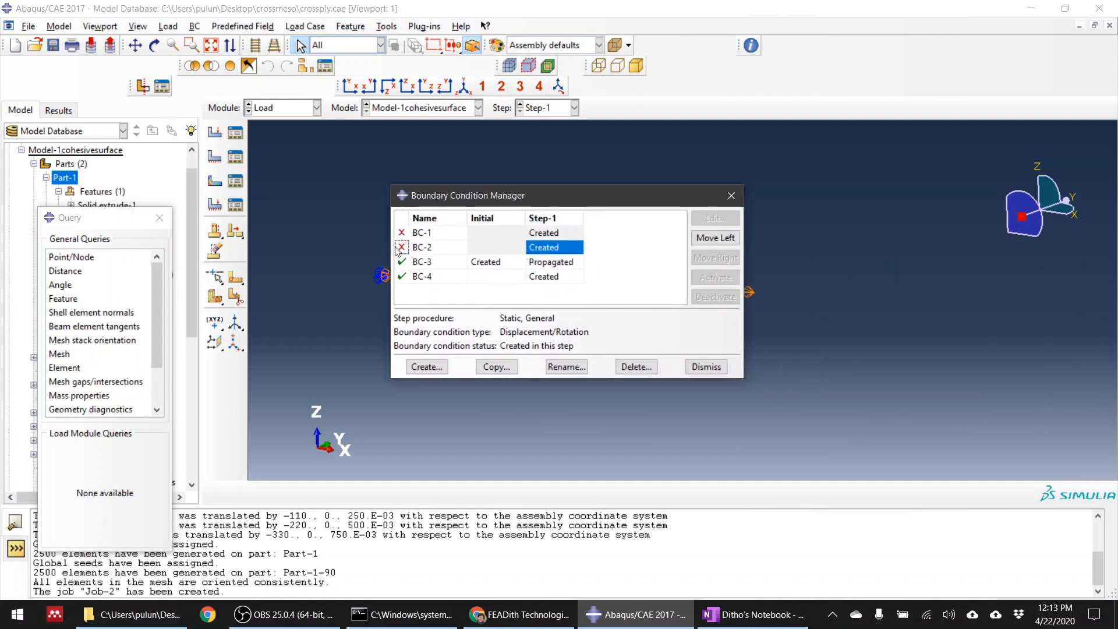
pyautogui.click(412, 235)
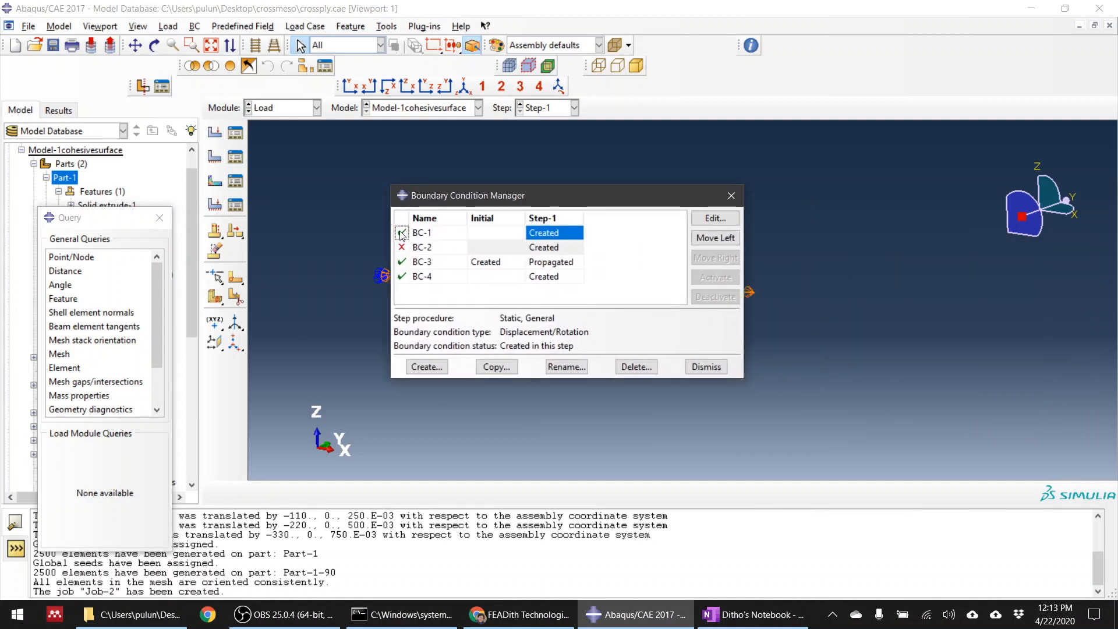
pyautogui.click(706, 367)
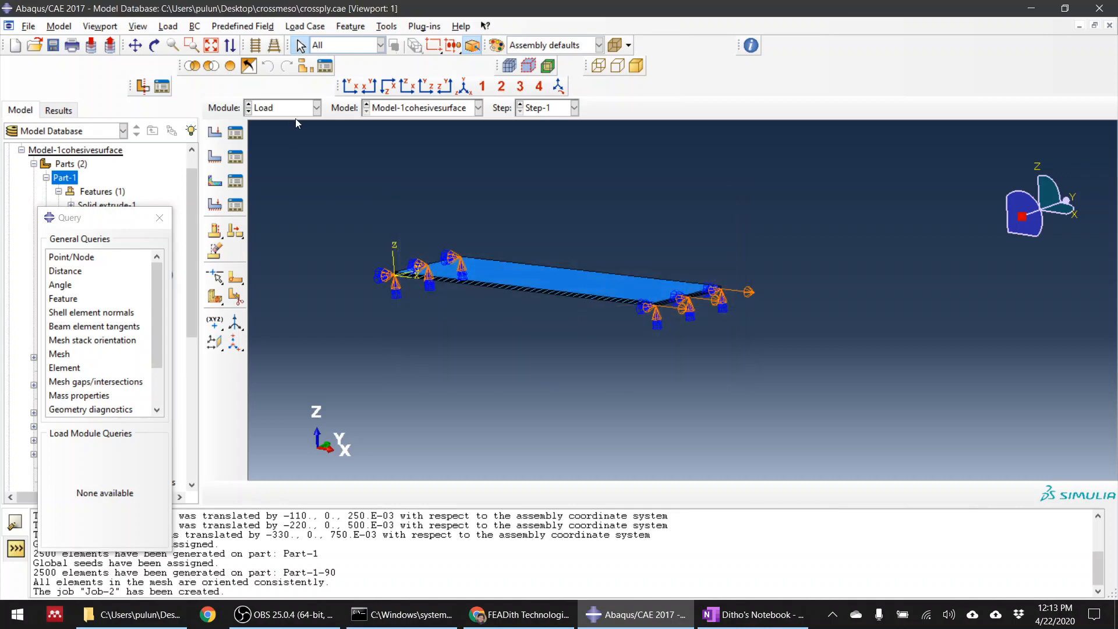
# Return to the Job module and submit Job-2 for analysis from the Job Manager.
pyautogui.click(295, 112)
pyautogui.click(274, 229)
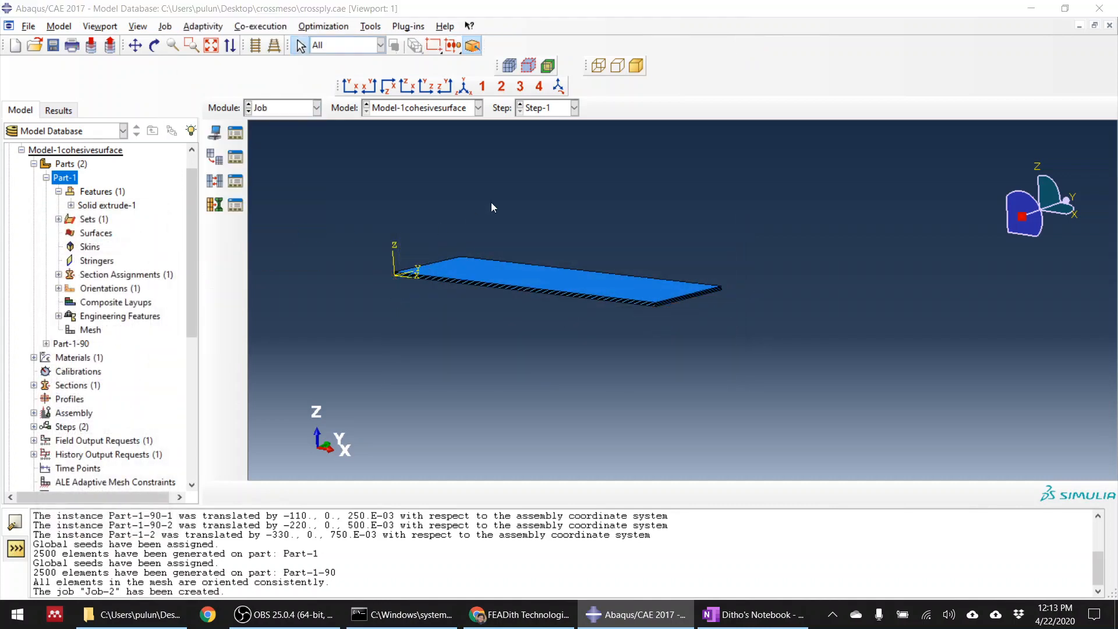
pyautogui.click(237, 139)
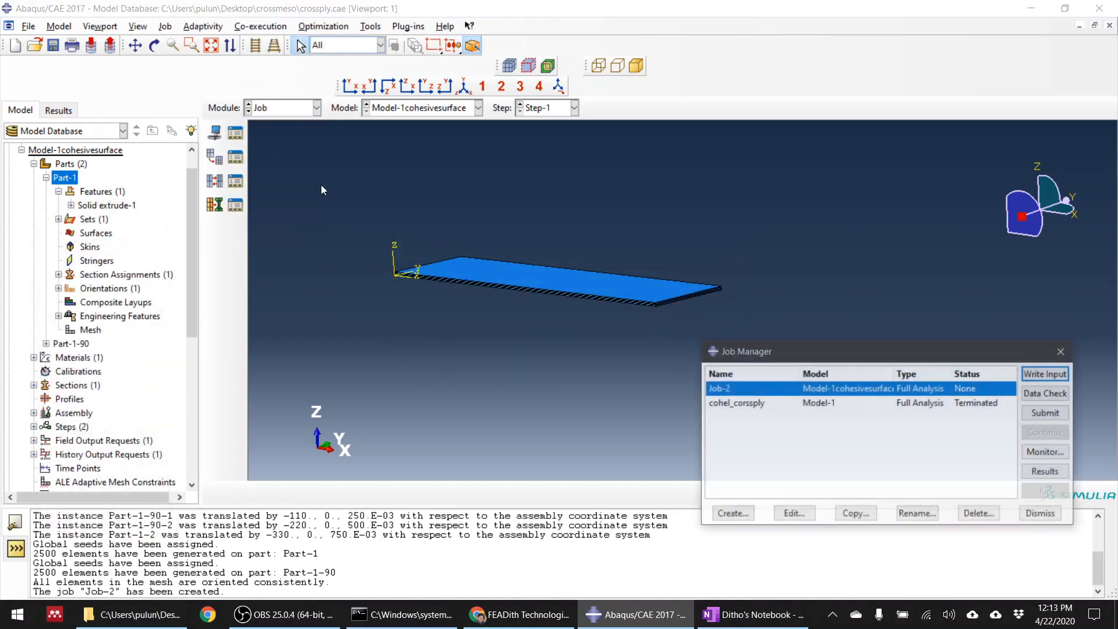
pyautogui.click(1036, 414)
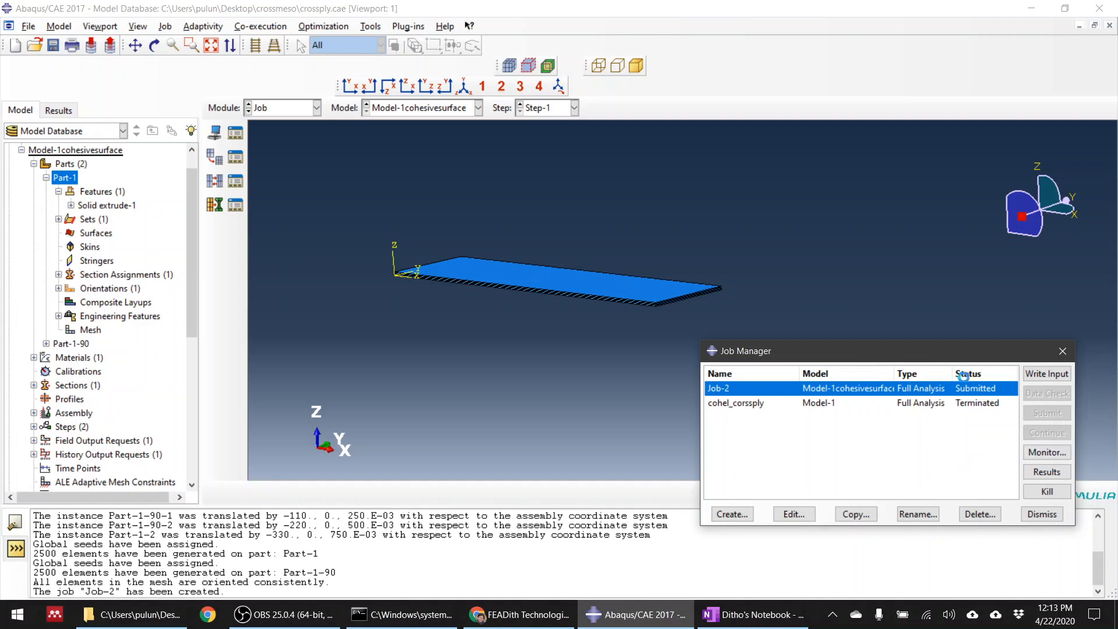
pyautogui.moveTo(936, 359); pyautogui.dragTo(784, 307)
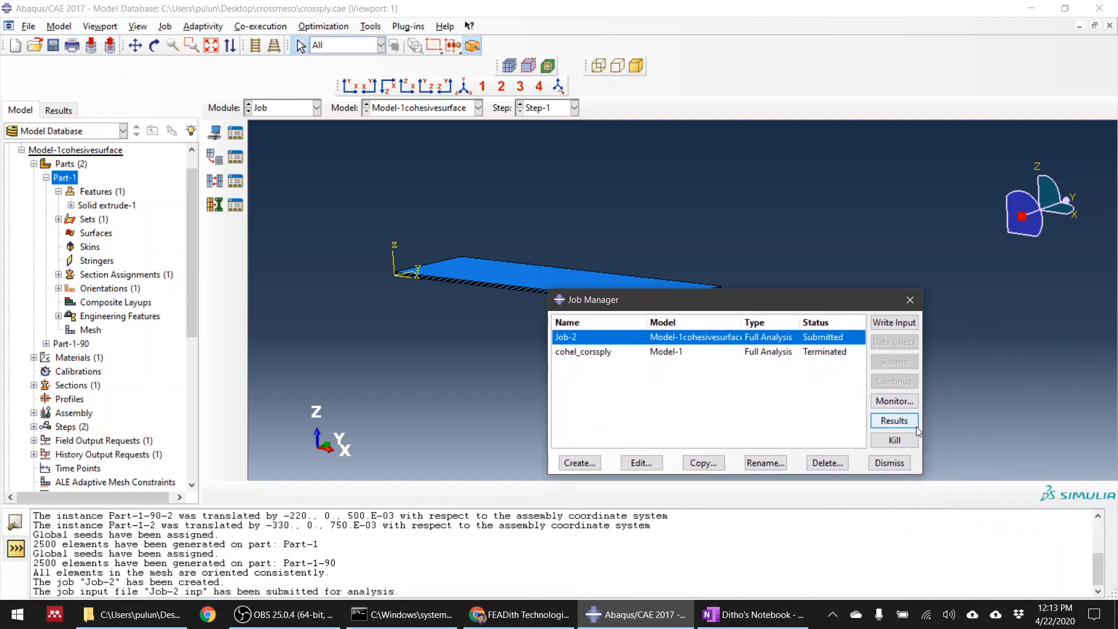
# Monitor the run of Job-2 alongside the Job Manager and examine its reported errors.
pyautogui.click(892, 403)
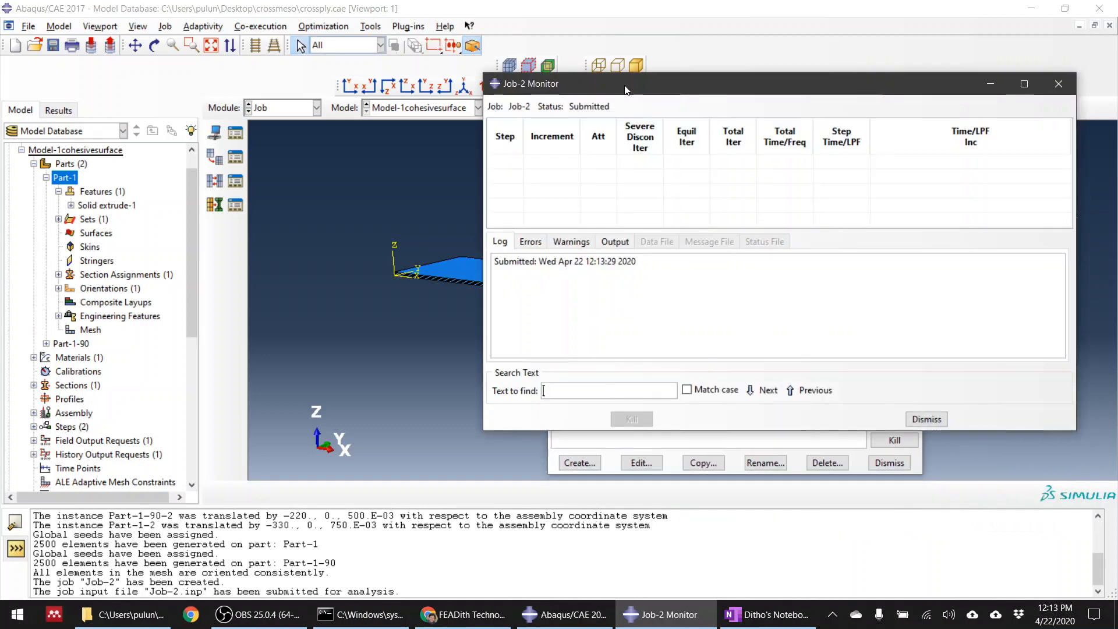
pyautogui.moveTo(626, 88); pyautogui.dragTo(214, 167)
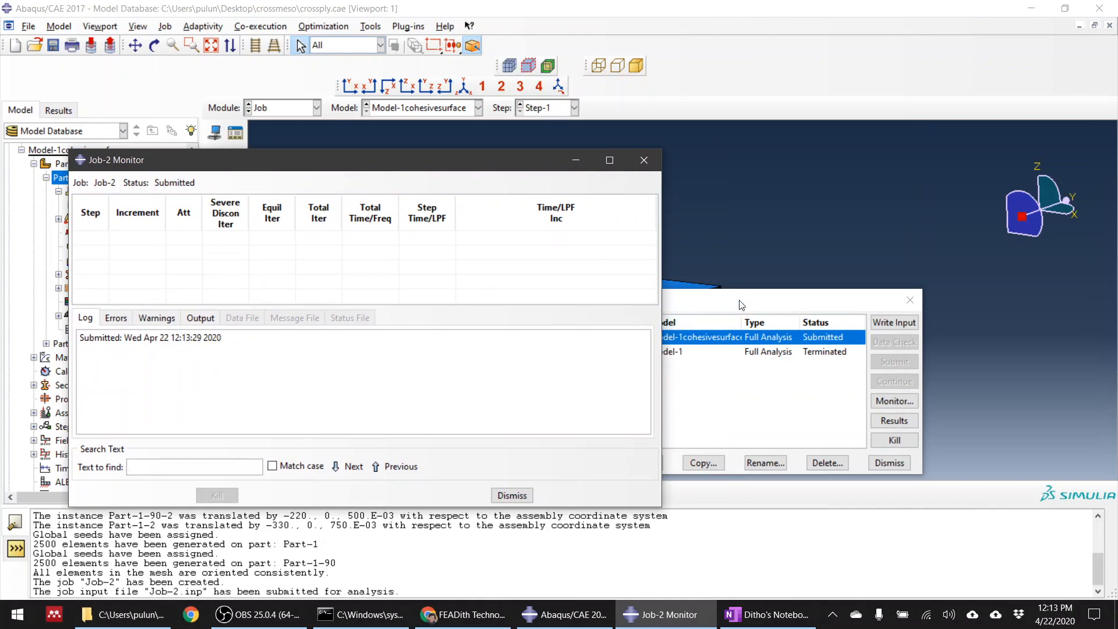
pyautogui.moveTo(740, 301); pyautogui.dragTo(916, 206)
pyautogui.click(664, 614)
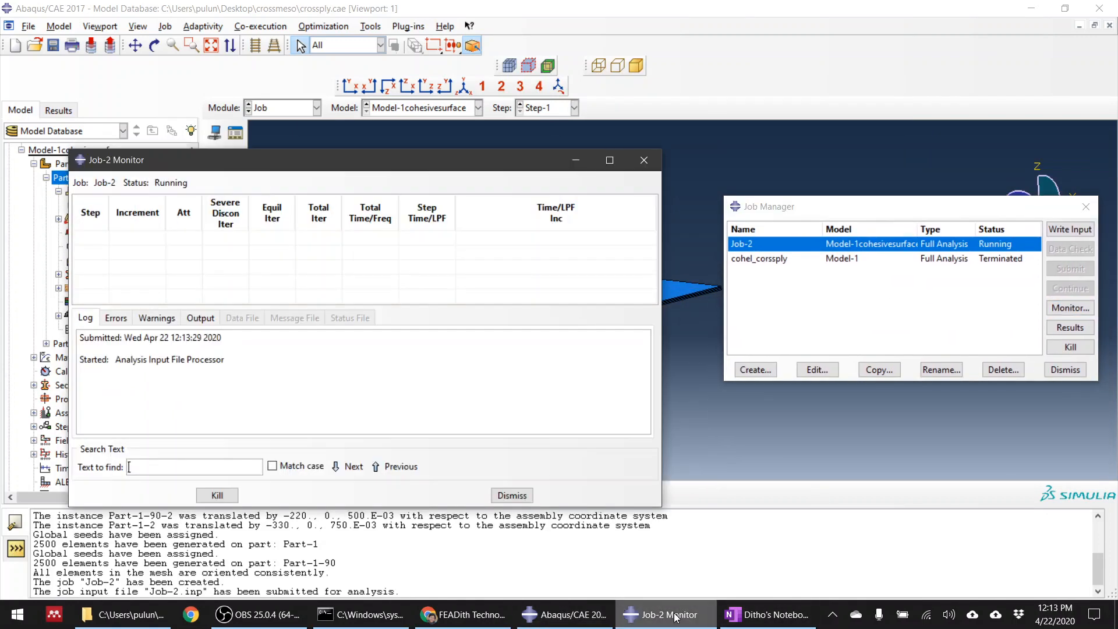
pyautogui.moveTo(803, 205)
pyautogui.mouseDown()
pyautogui.moveTo(742, 213)
pyautogui.moveTo(796, 210)
pyautogui.mouseUp()
pyautogui.click(670, 615)
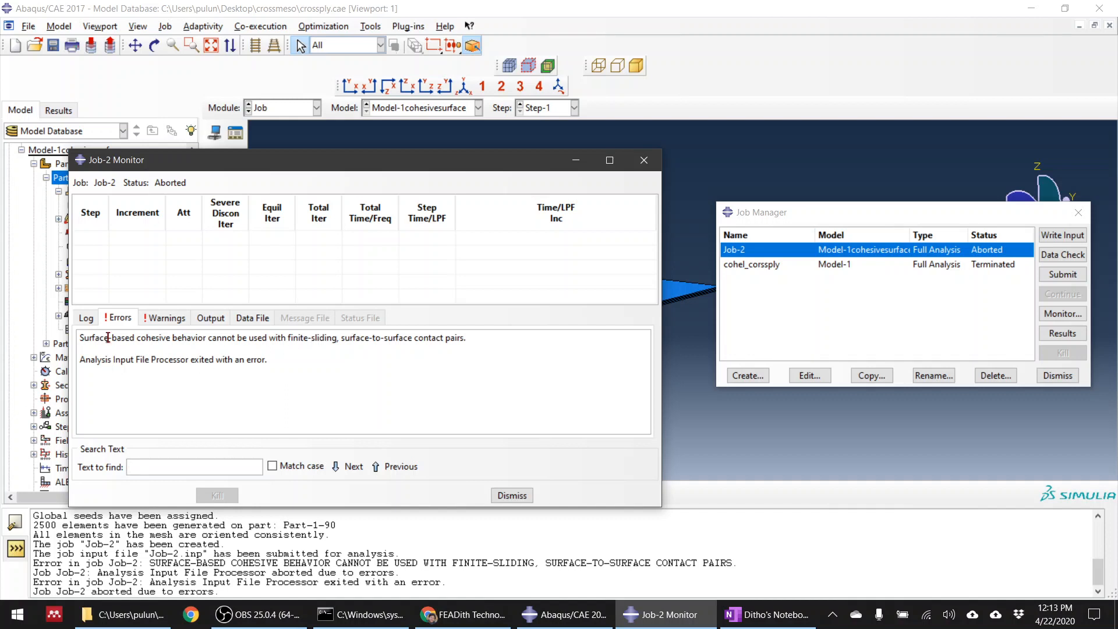
pyautogui.moveTo(108, 338); pyautogui.dragTo(469, 339)
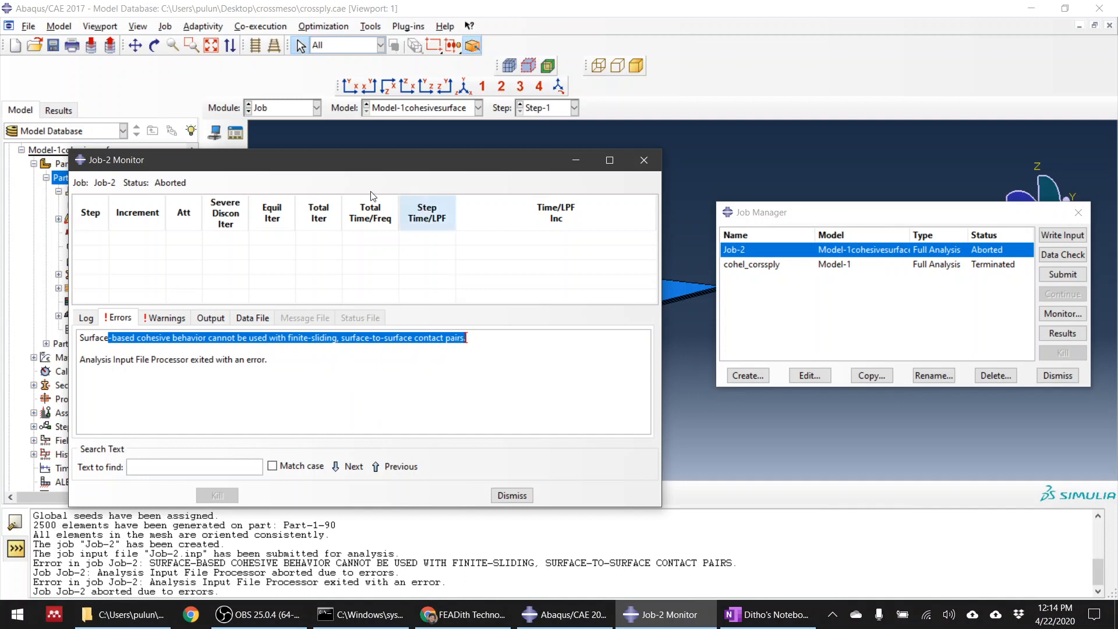
# Switch to the Interaction module and open the Interaction Manager.
pyautogui.click(746, 154)
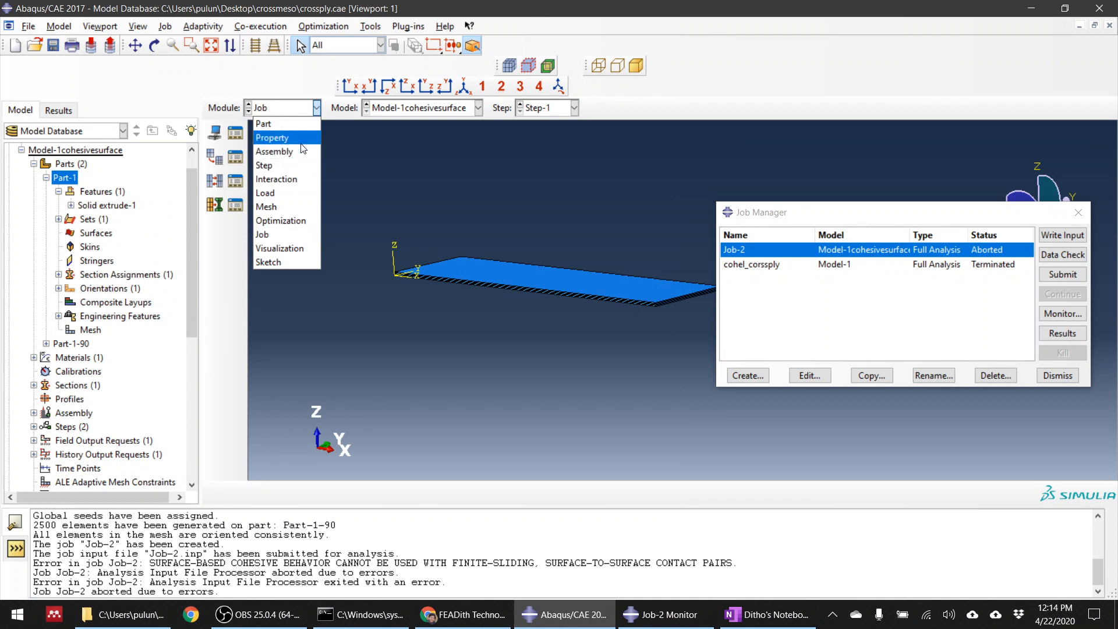
pyautogui.click(302, 180)
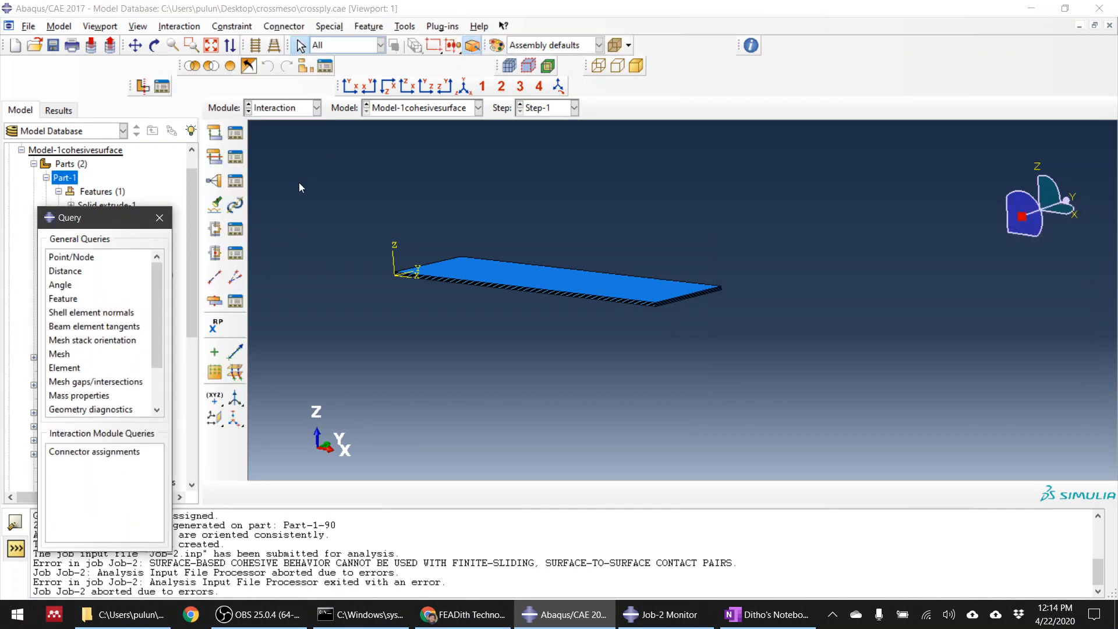
pyautogui.click(292, 110)
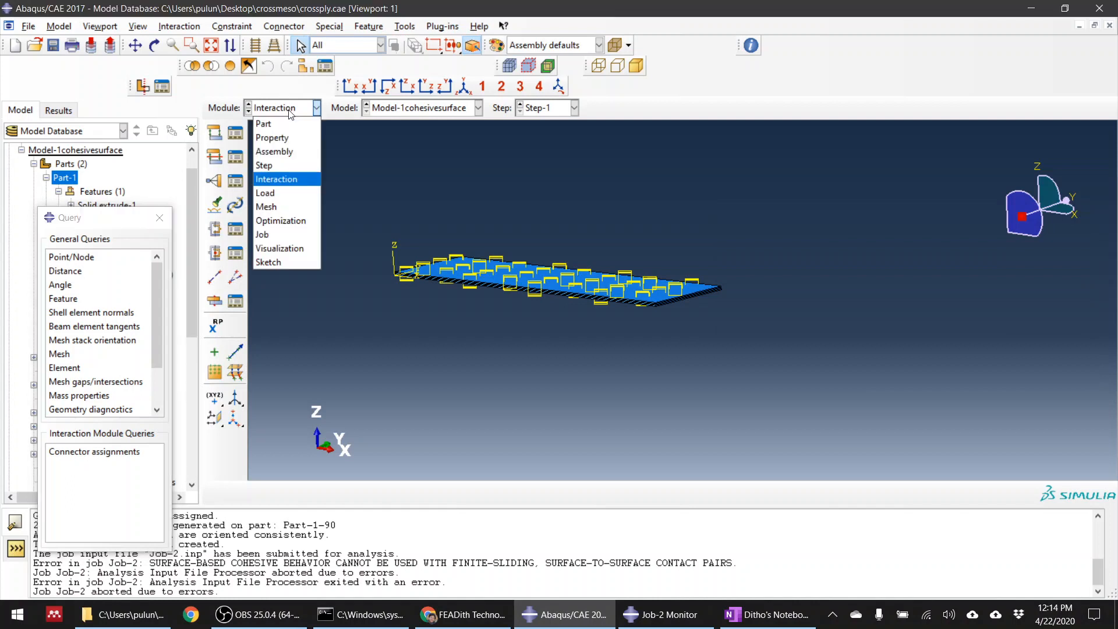
pyautogui.click(284, 175)
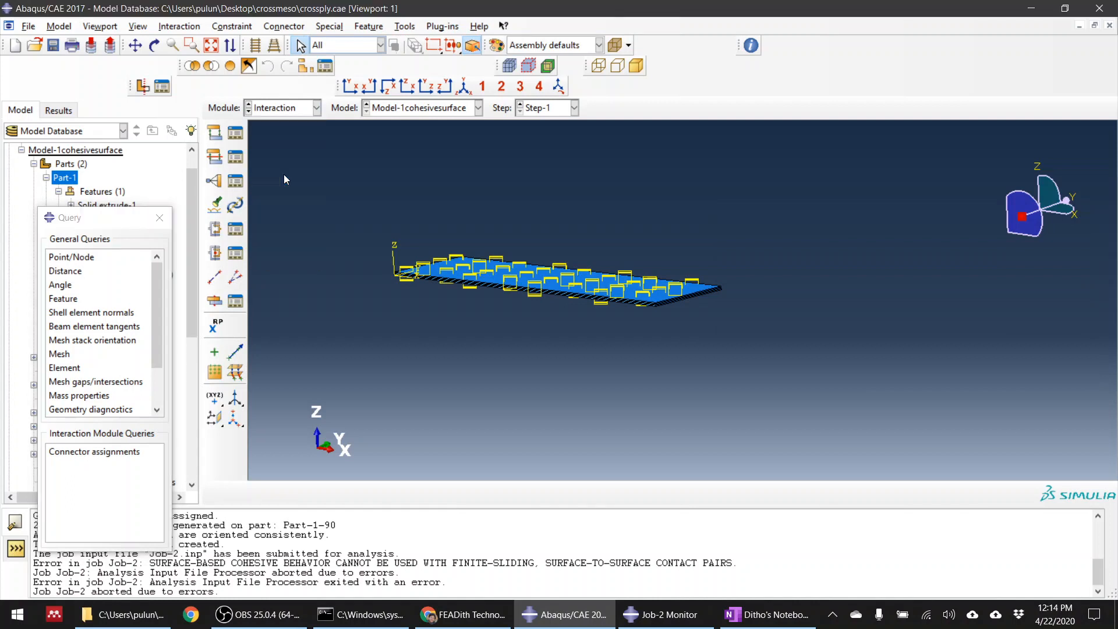
pyautogui.click(237, 135)
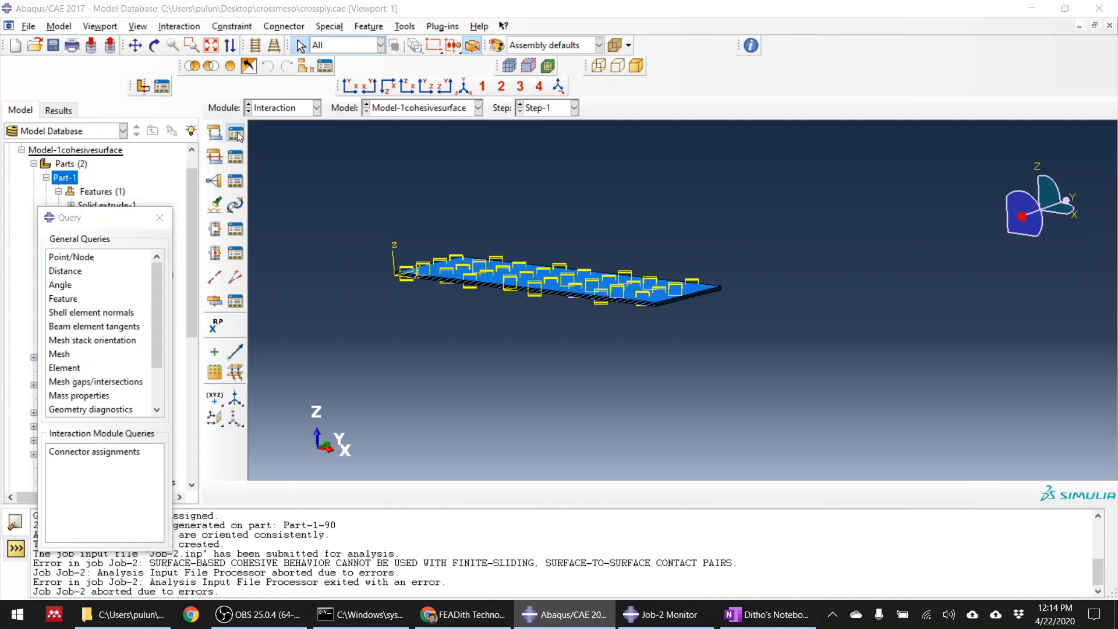
pyautogui.click(200, 287)
pyautogui.doubleClick(200, 287)
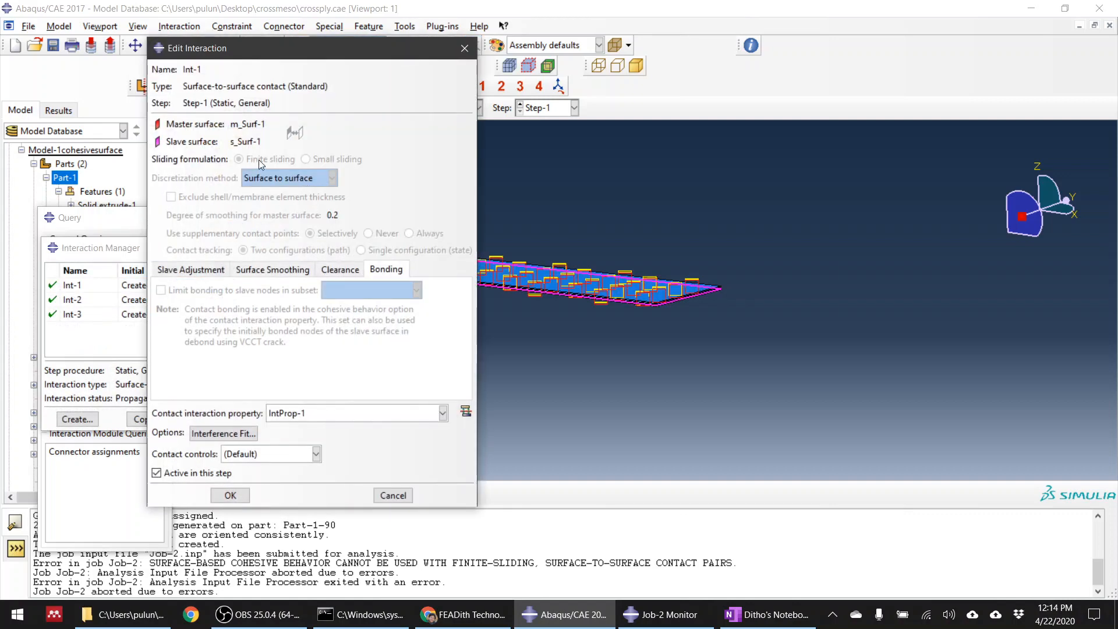
pyautogui.click(393, 496)
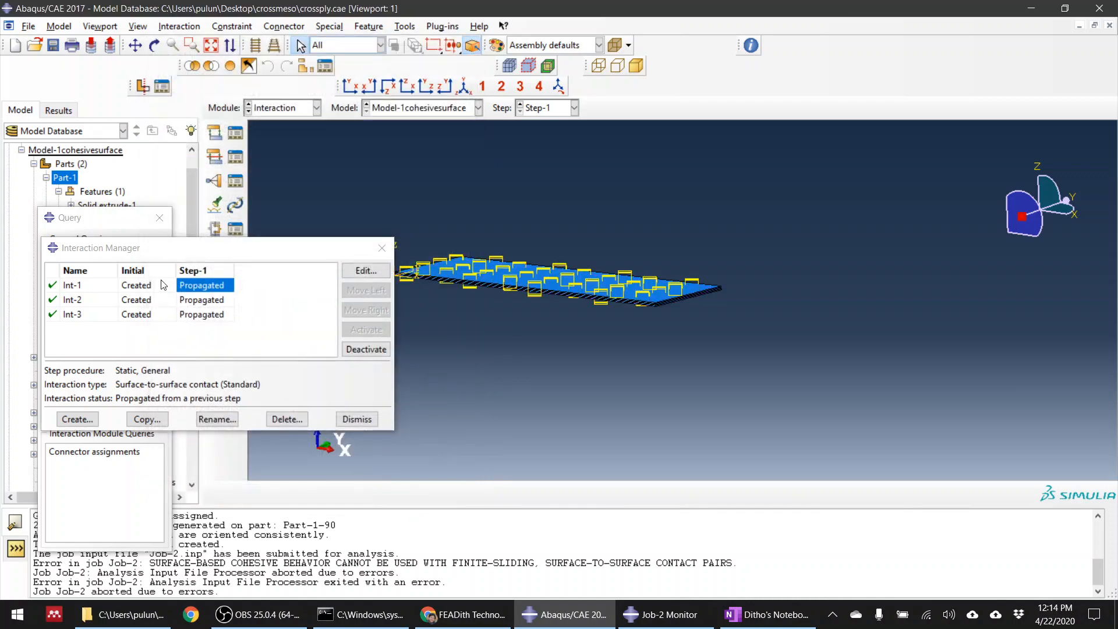
# Edit Int-1 in the Initial step to use small sliding with node-to-surface discretization.
pyautogui.doubleClick(147, 285)
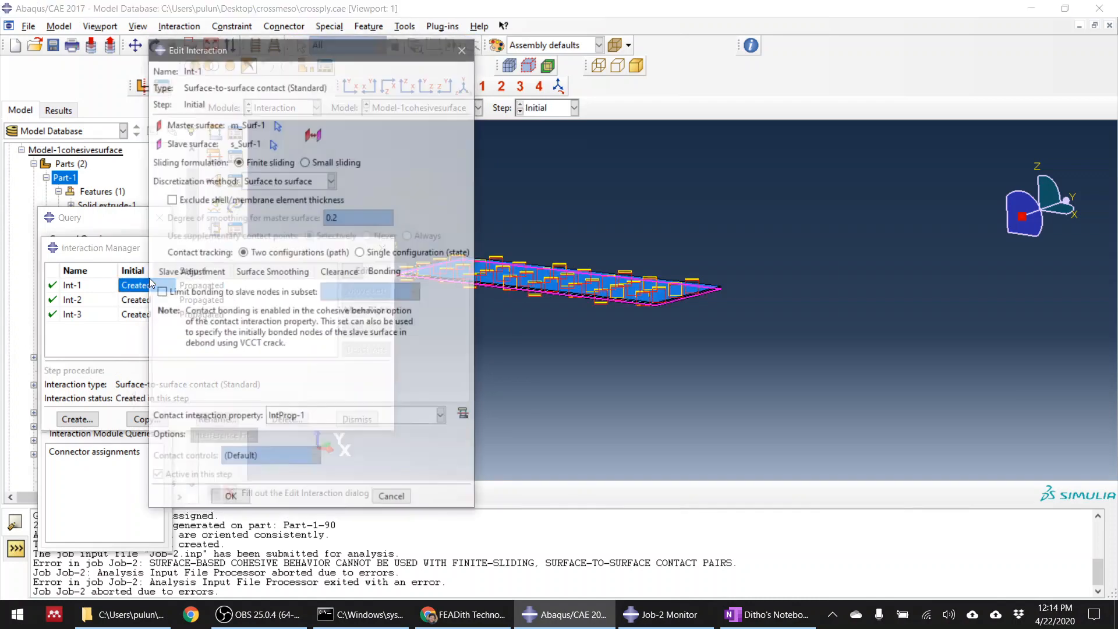
pyautogui.click(319, 166)
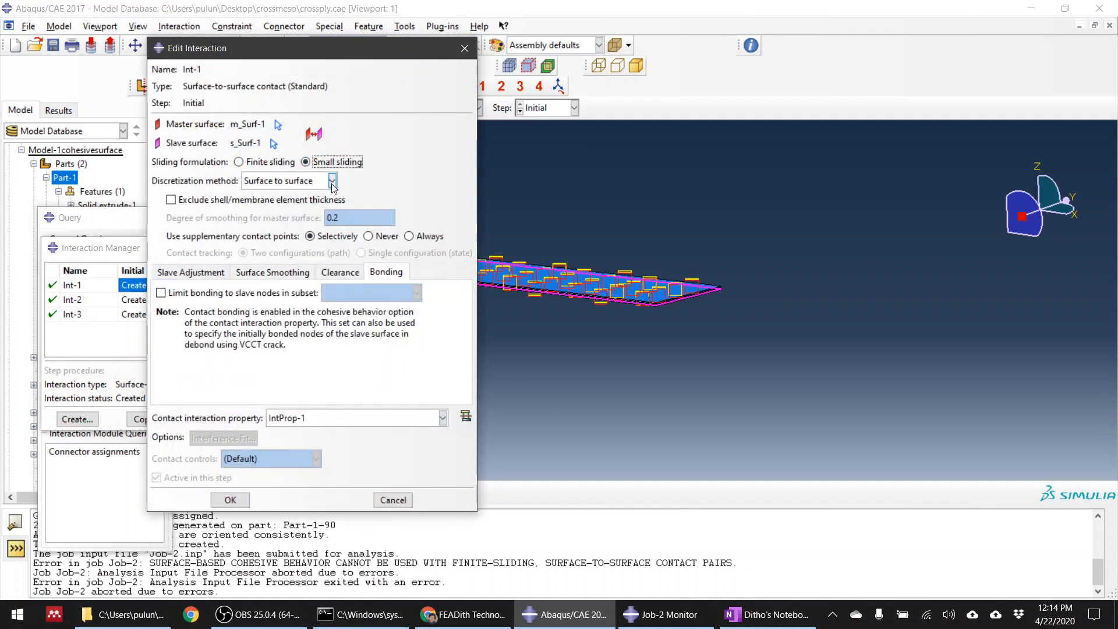
pyautogui.click(332, 181)
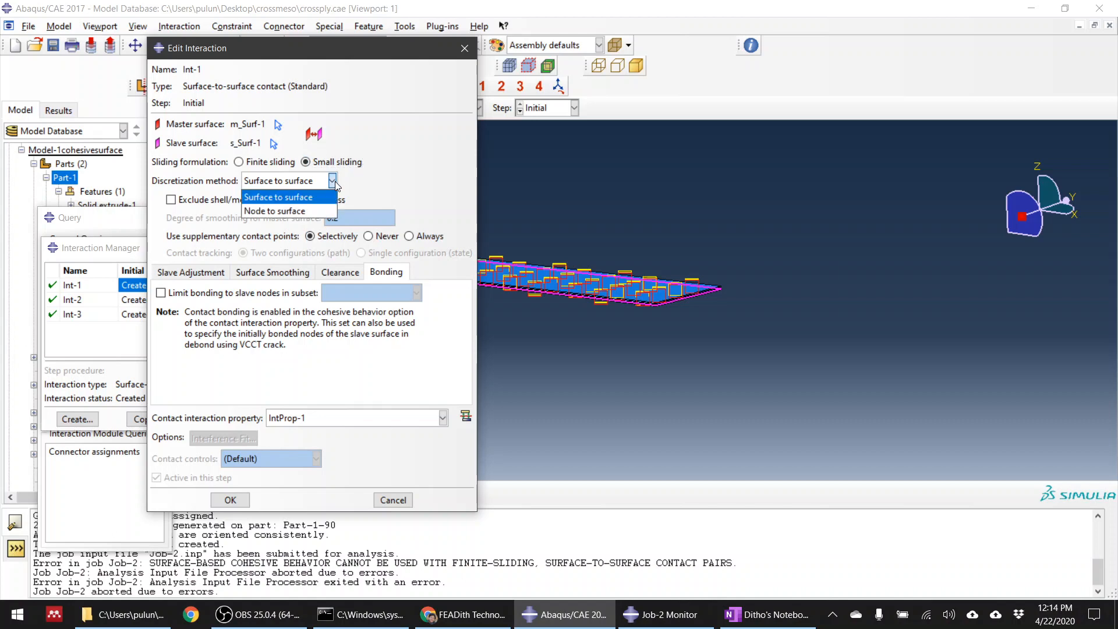
pyautogui.click(319, 212)
pyautogui.click(231, 500)
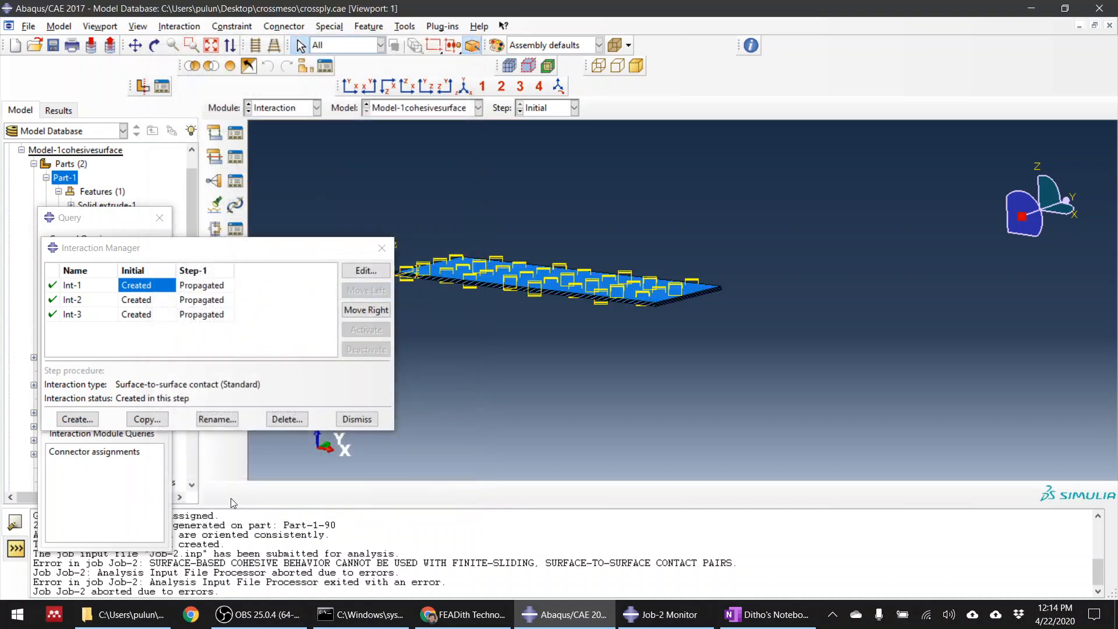
# Edit Int-2 in the Initial step to use small sliding with node-to-surface discretization.
pyautogui.doubleClick(137, 299)
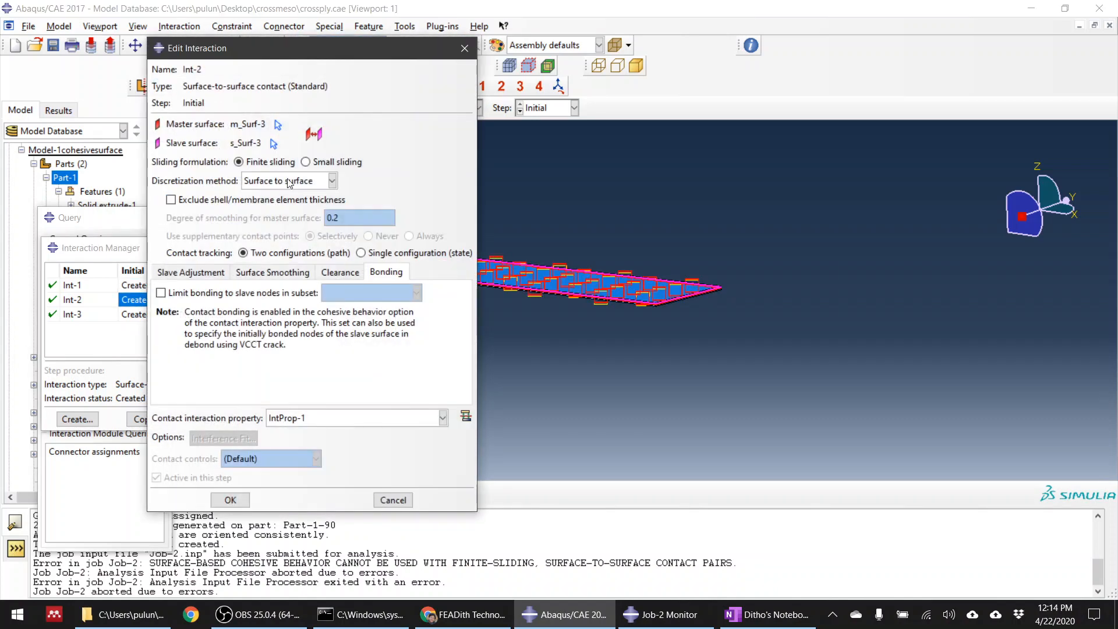
pyautogui.click(305, 162)
pyautogui.click(332, 181)
pyautogui.click(299, 212)
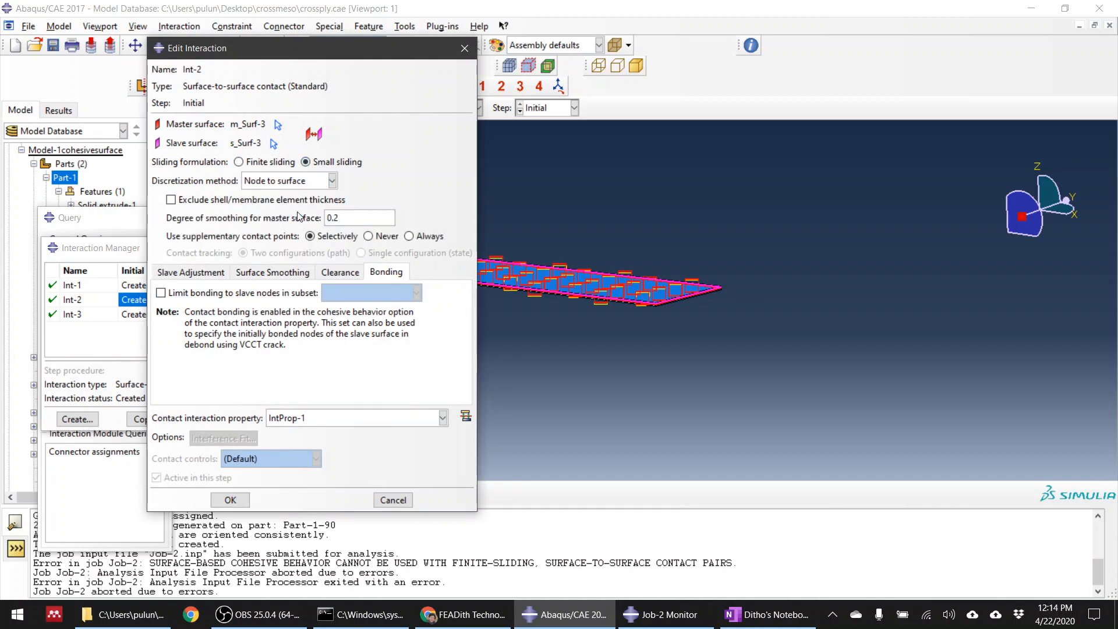
pyautogui.click(231, 500)
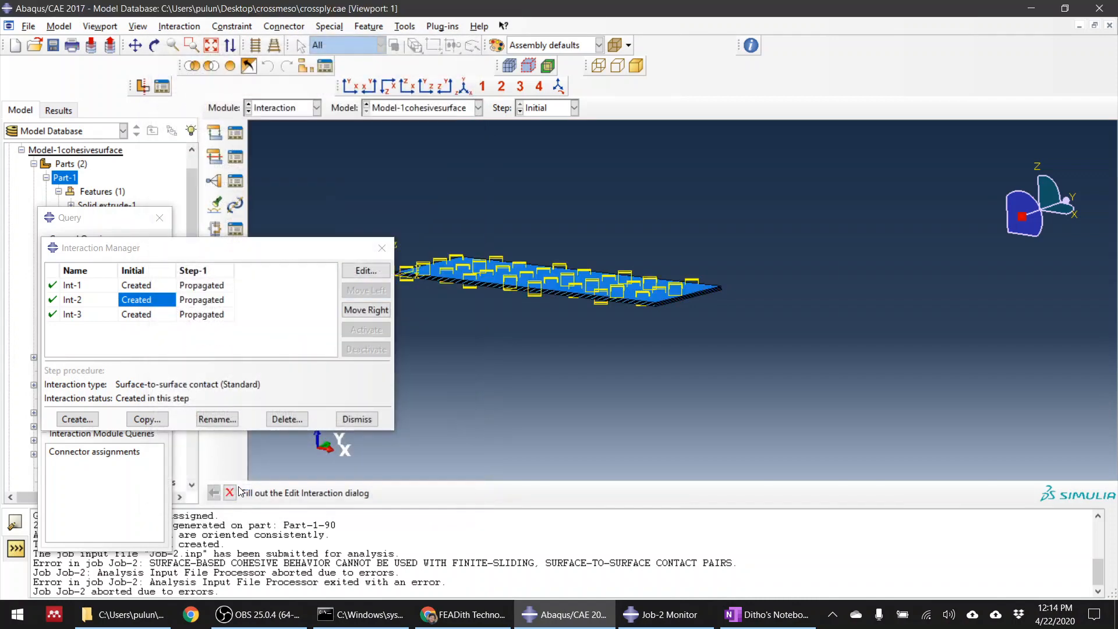
# Edit Int-3 in the Initial step to use small sliding with node-to-surface discretization.
pyautogui.doubleClick(145, 315)
pyautogui.click(306, 162)
pyautogui.click(312, 182)
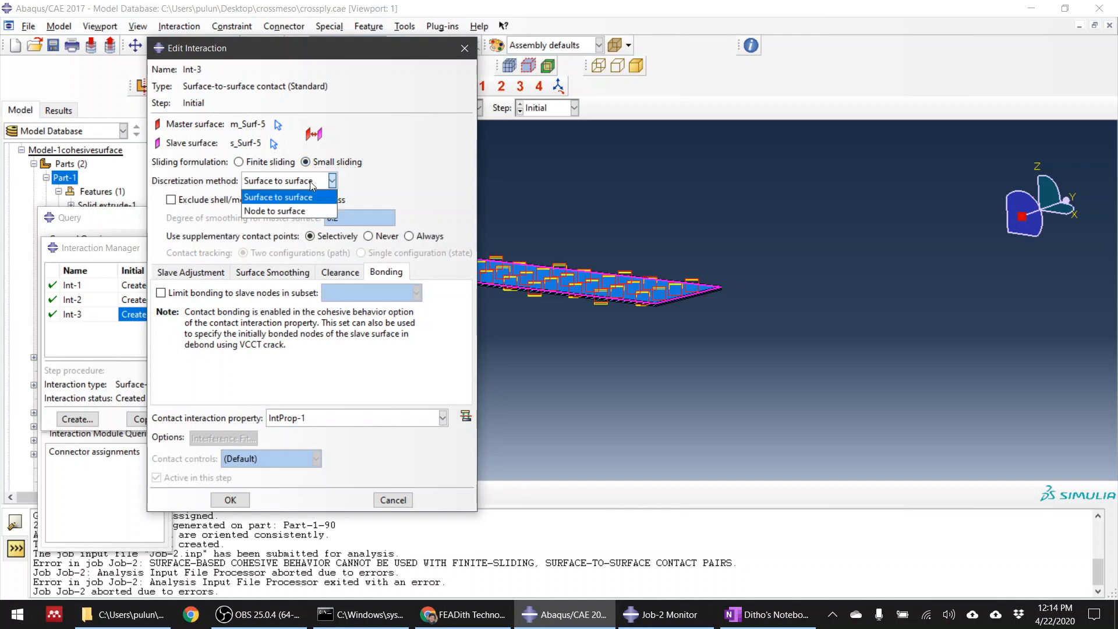
pyautogui.click(294, 212)
pyautogui.click(231, 500)
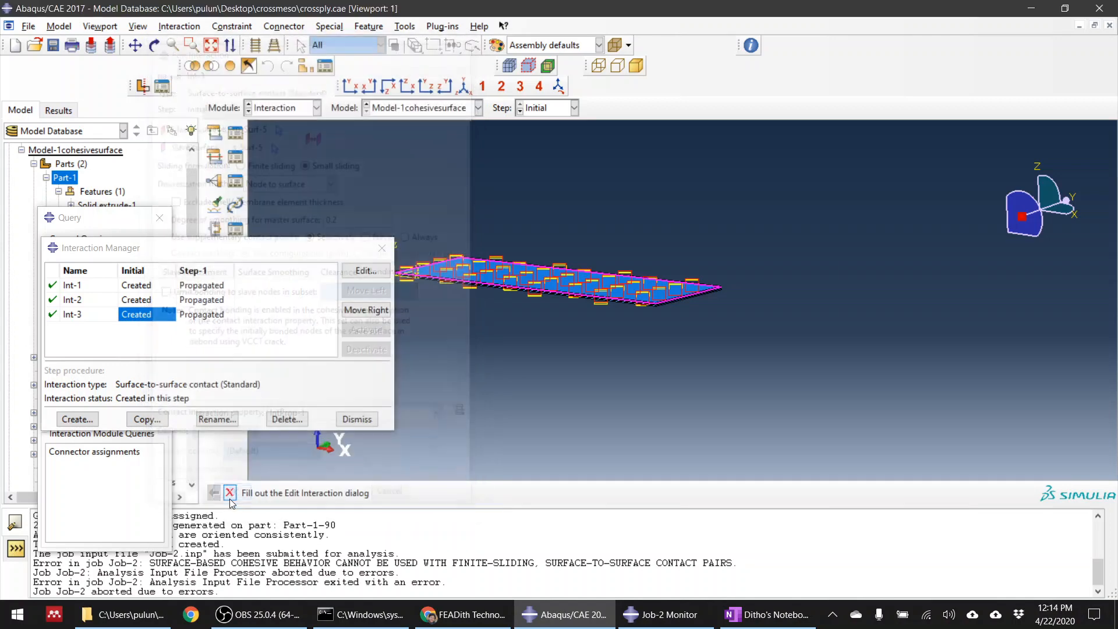
pyautogui.click(357, 420)
# Resubmit Job-2 from the Job module, overwriting its existing files, and examine the errors listed in its monitor.
pyautogui.click(289, 107)
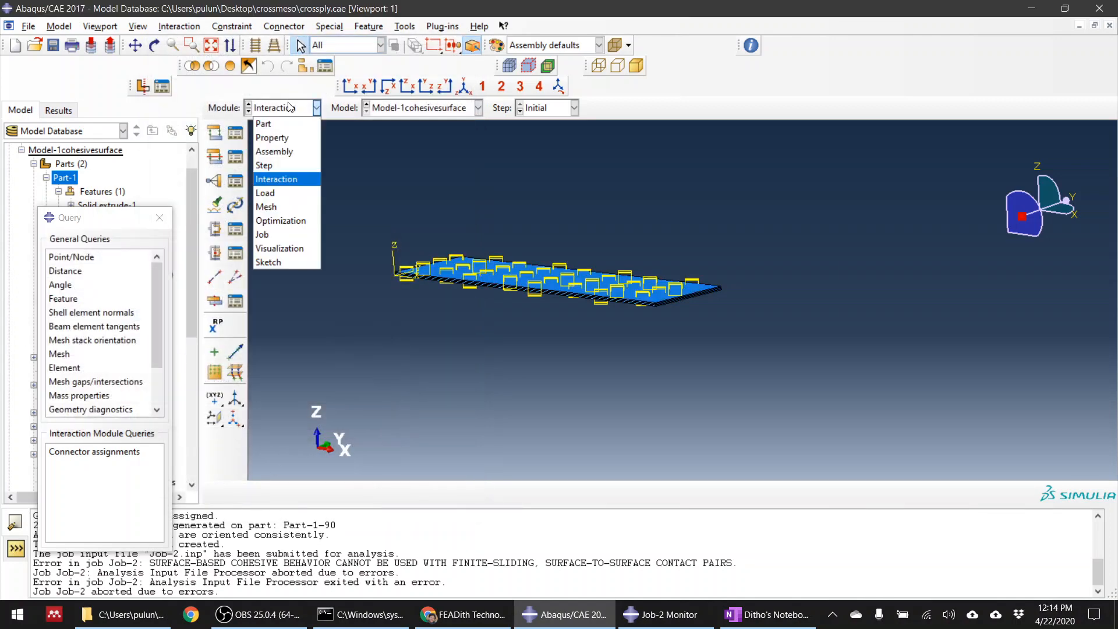
pyautogui.click(284, 236)
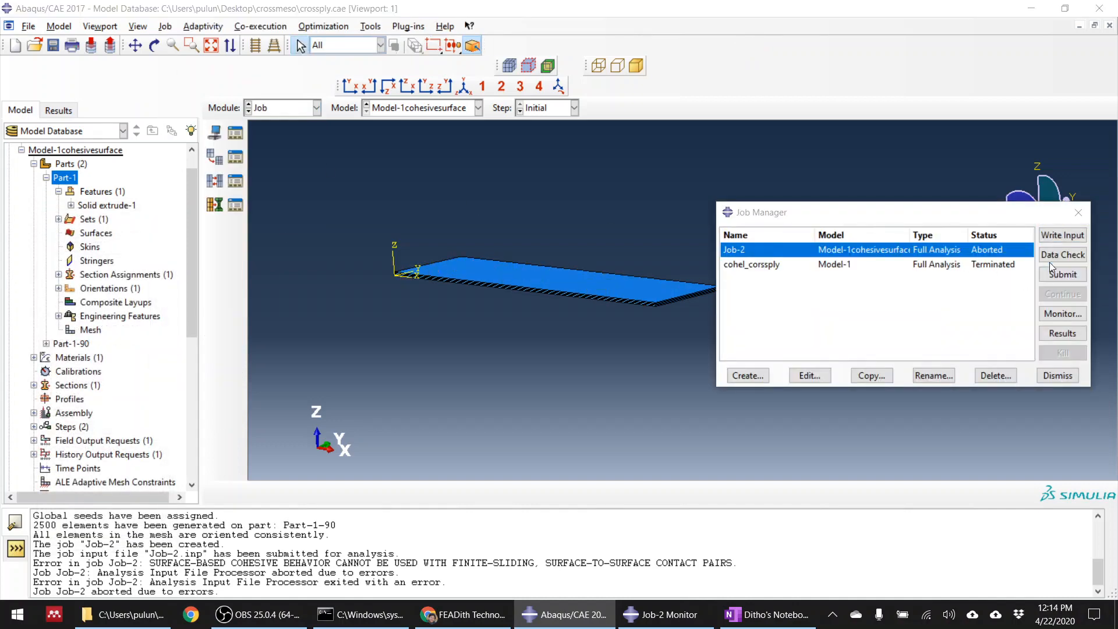
pyautogui.click(1056, 273)
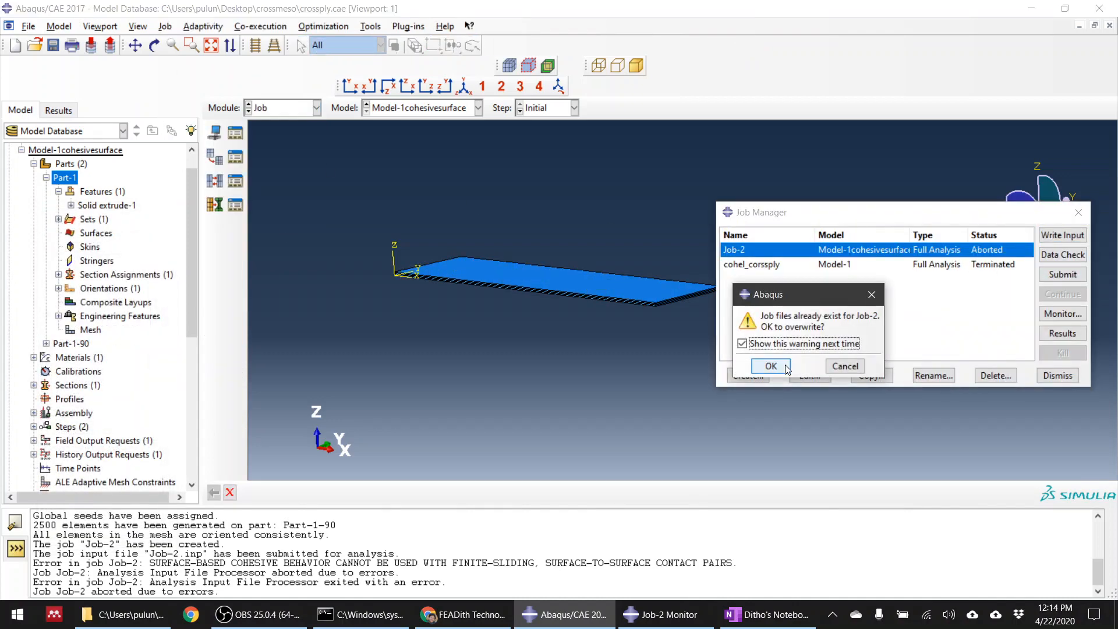
pyautogui.click(771, 366)
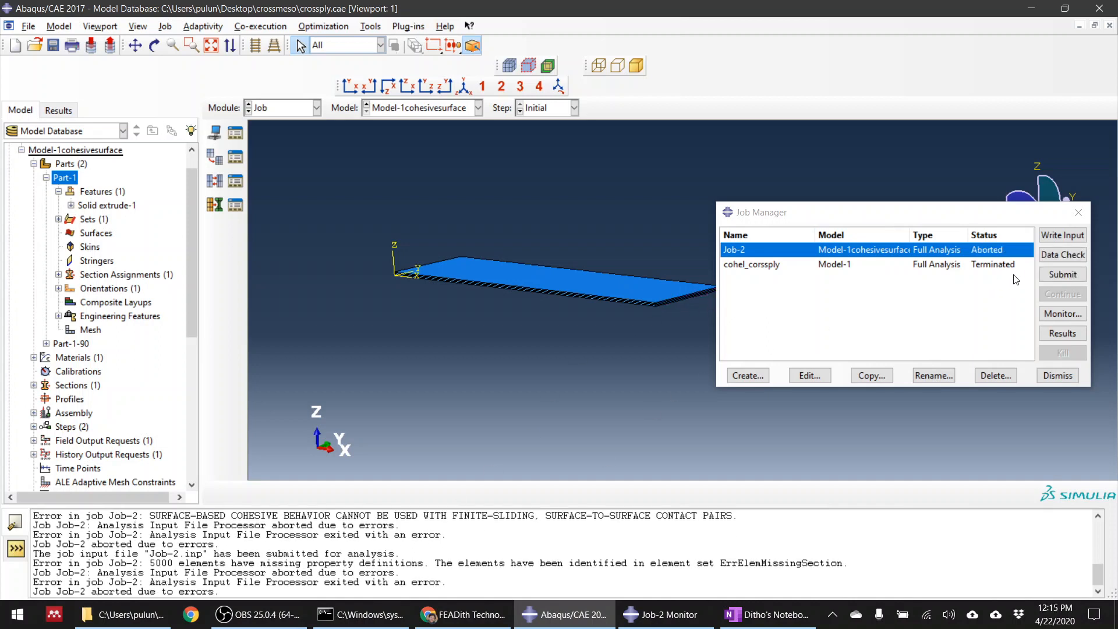
pyautogui.click(1065, 315)
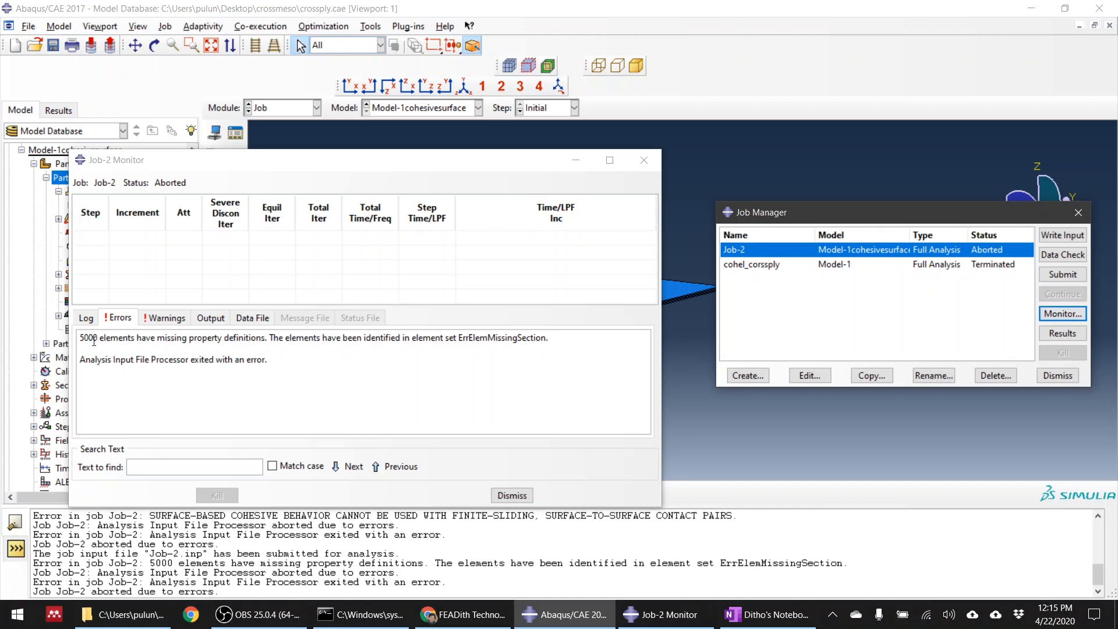
pyautogui.click(512, 495)
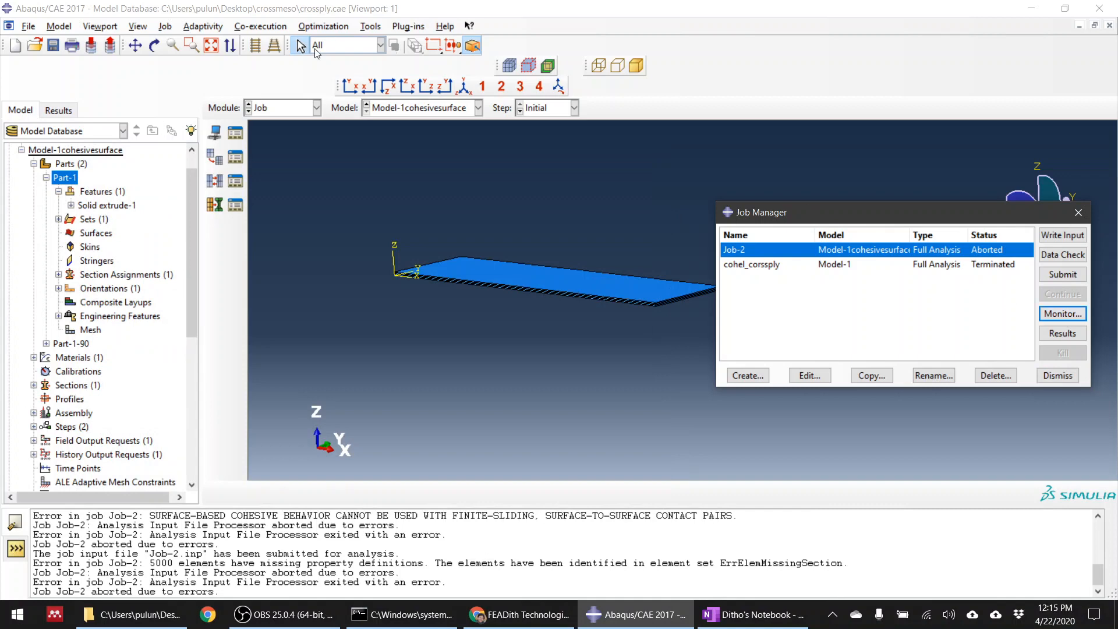
# Check the defined section and the section assignment of Part-1 in the Property module.
pyautogui.click(285, 107)
pyautogui.click(273, 138)
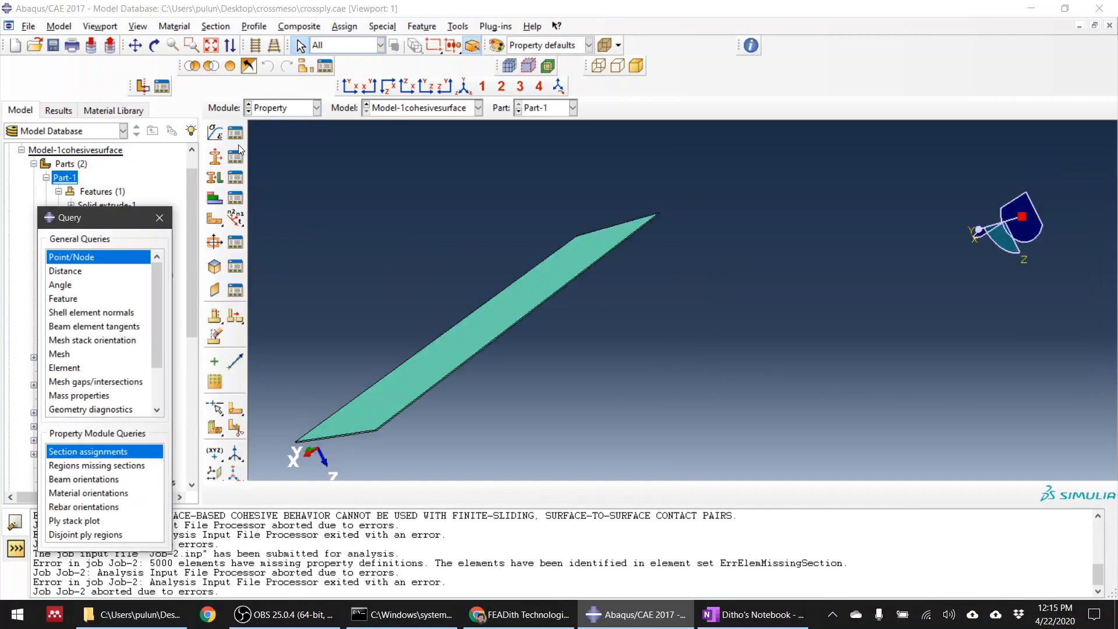
pyautogui.click(235, 160)
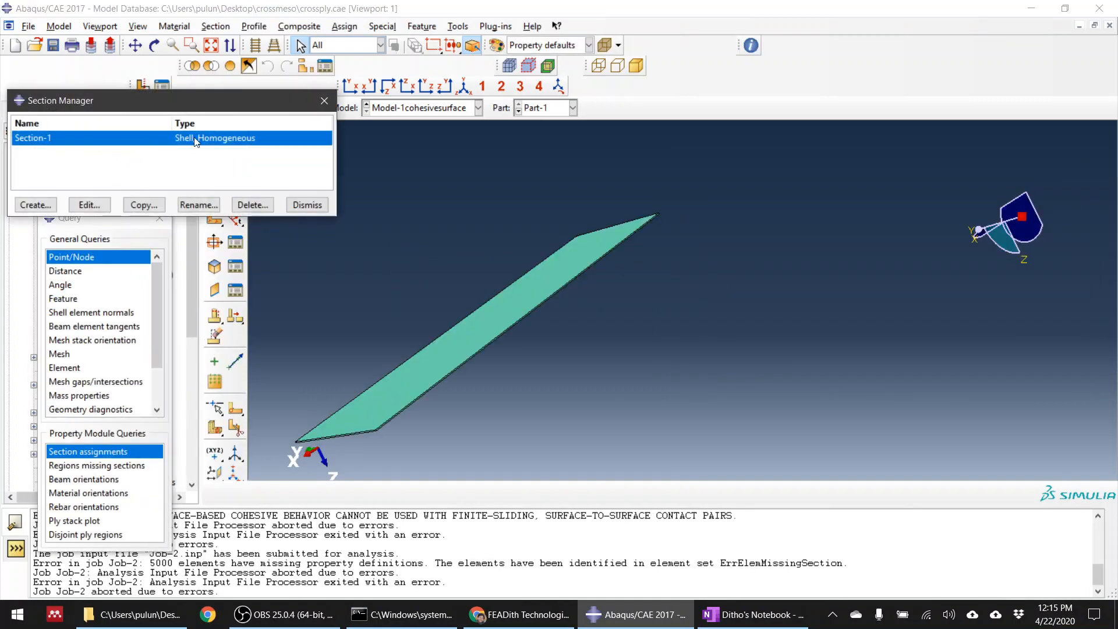
pyautogui.click(301, 207)
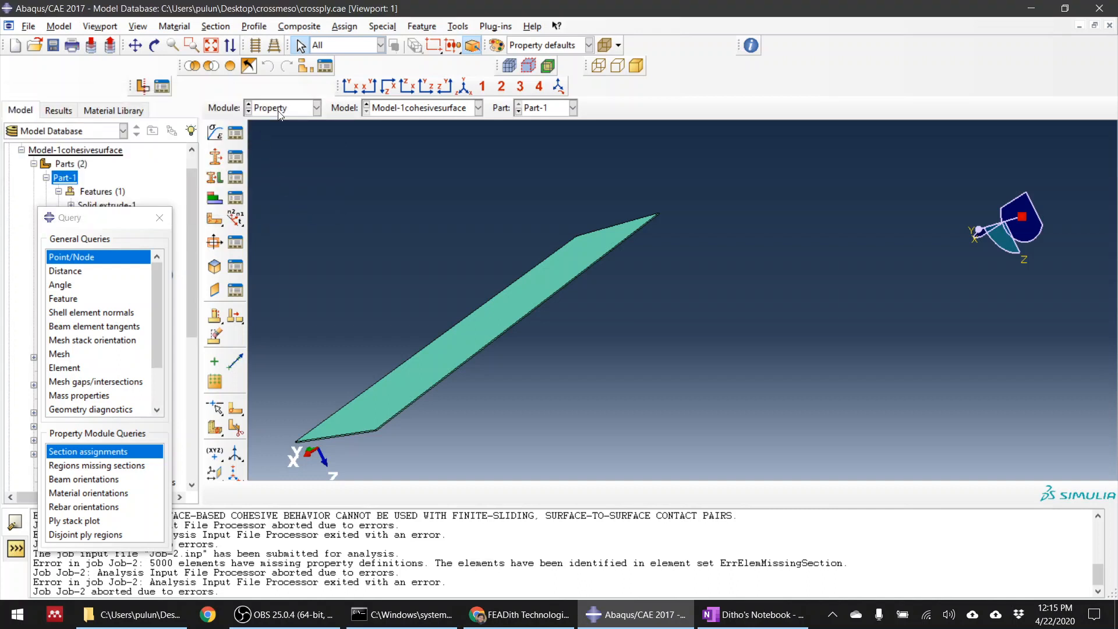
pyautogui.click(236, 160)
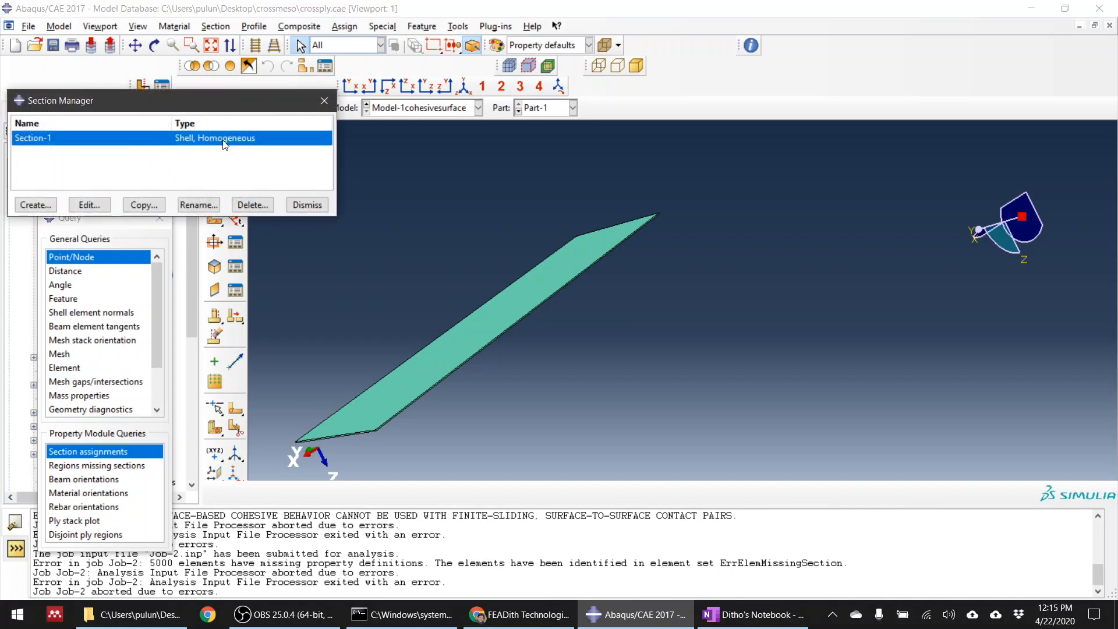
pyautogui.click(300, 205)
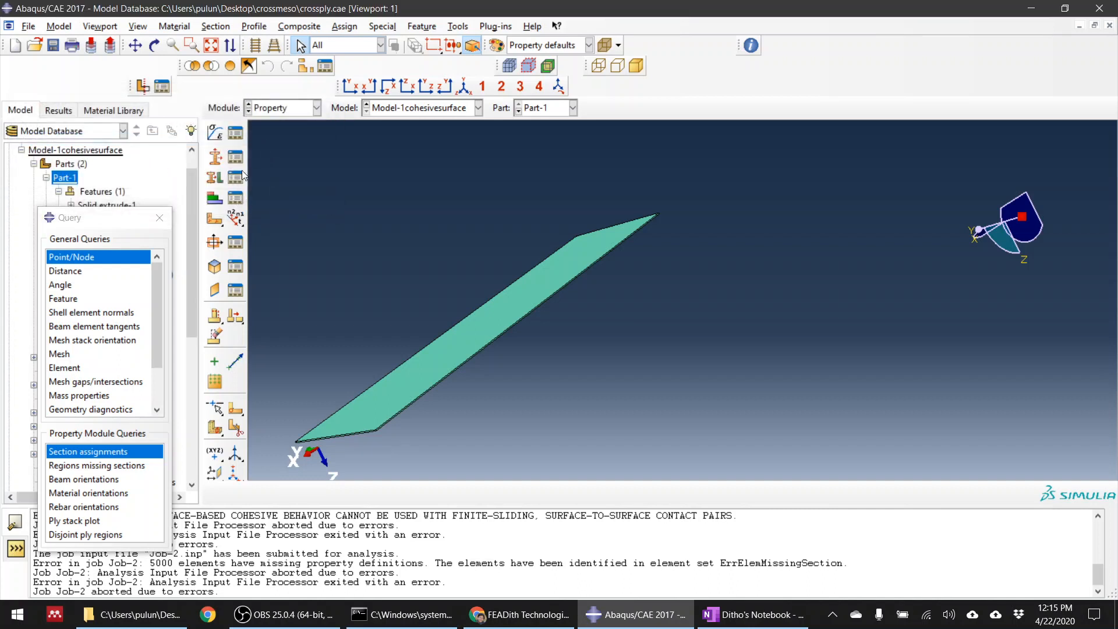
pyautogui.click(238, 180)
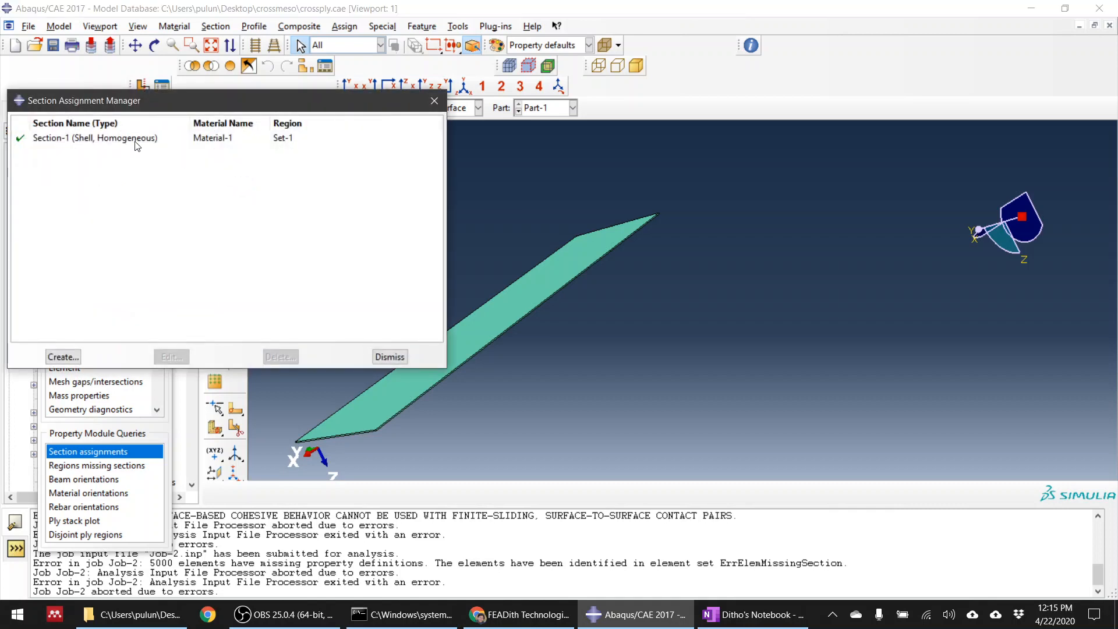
pyautogui.click(384, 357)
# Check the section assignment of Part-1-90 and the list of defined sections.
pyautogui.click(573, 108)
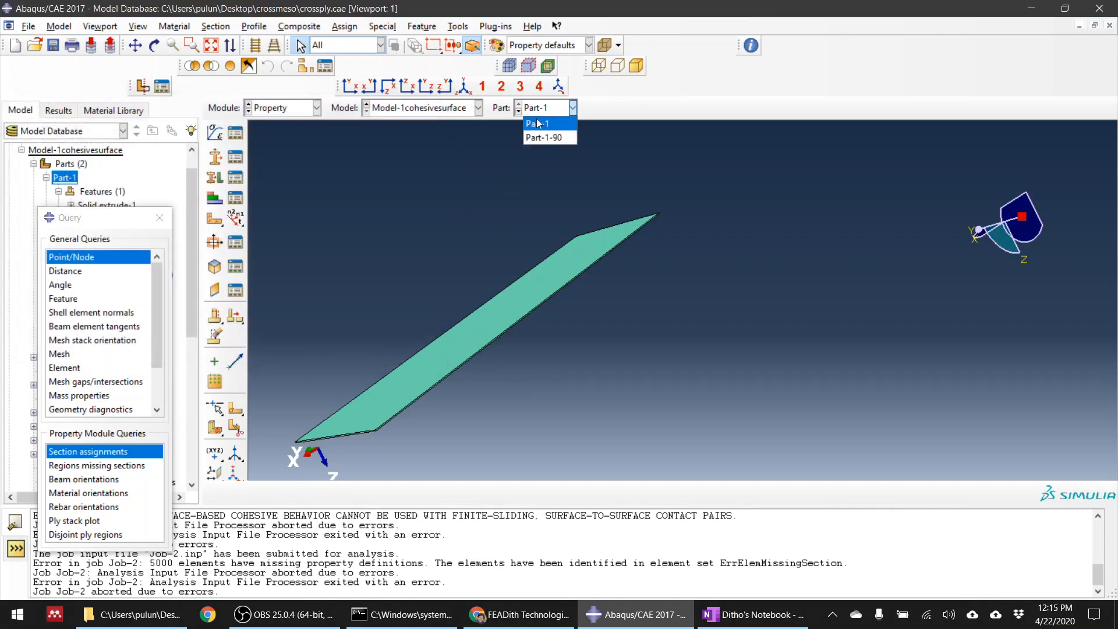
pyautogui.click(534, 140)
pyautogui.click(235, 179)
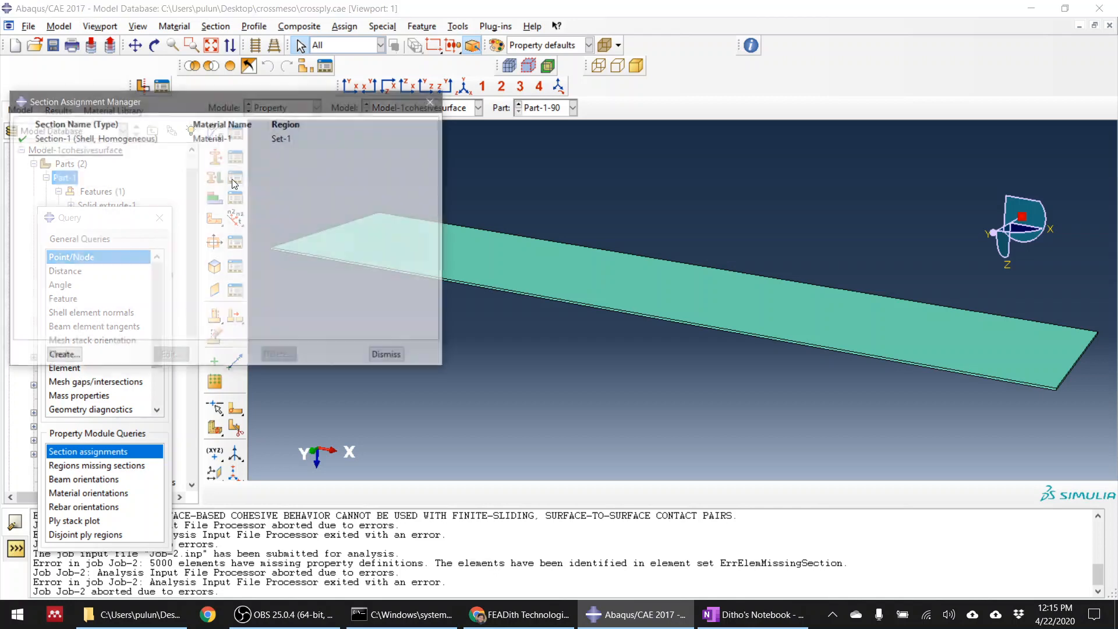
pyautogui.click(389, 357)
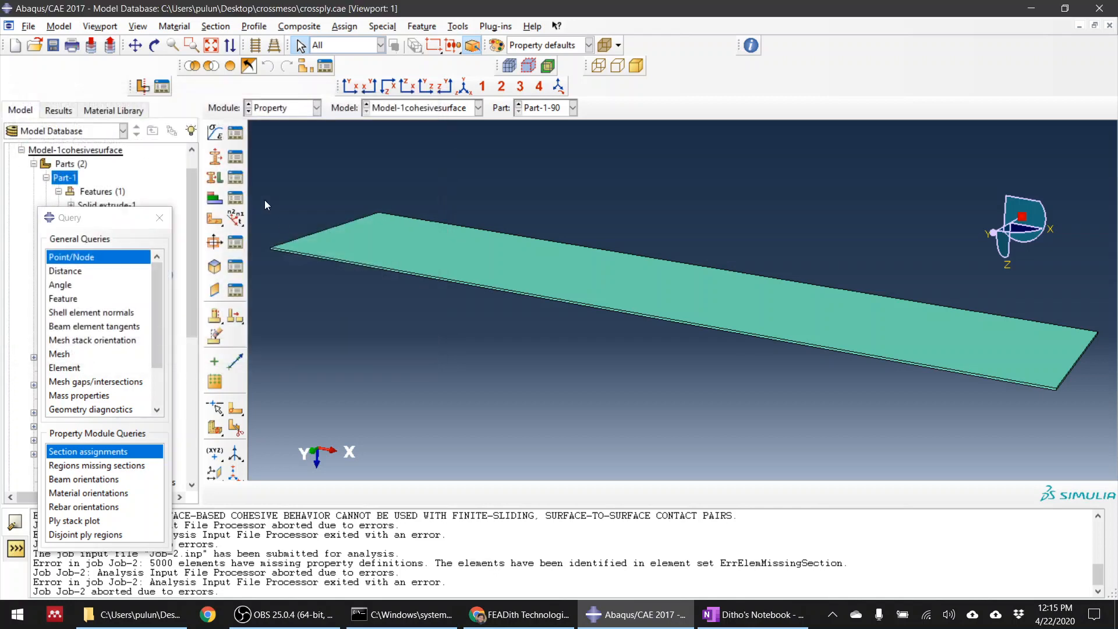
pyautogui.click(238, 161)
pyautogui.click(305, 204)
# Review the mesh element type and element controls assigned to Set-1 of Part-1-90.
pyautogui.click(282, 107)
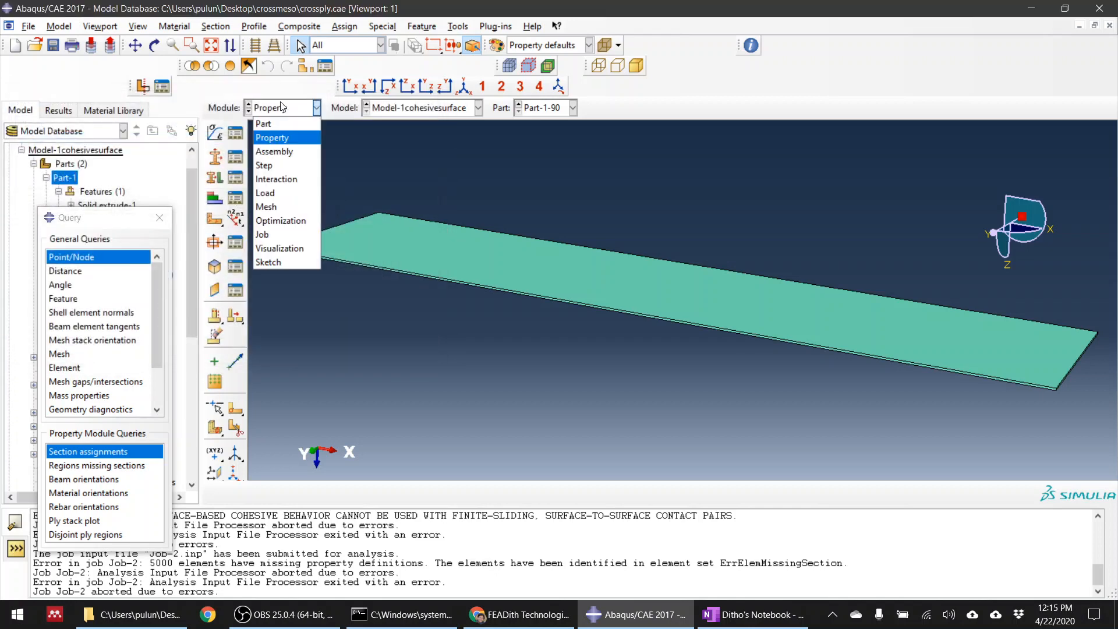
pyautogui.click(274, 206)
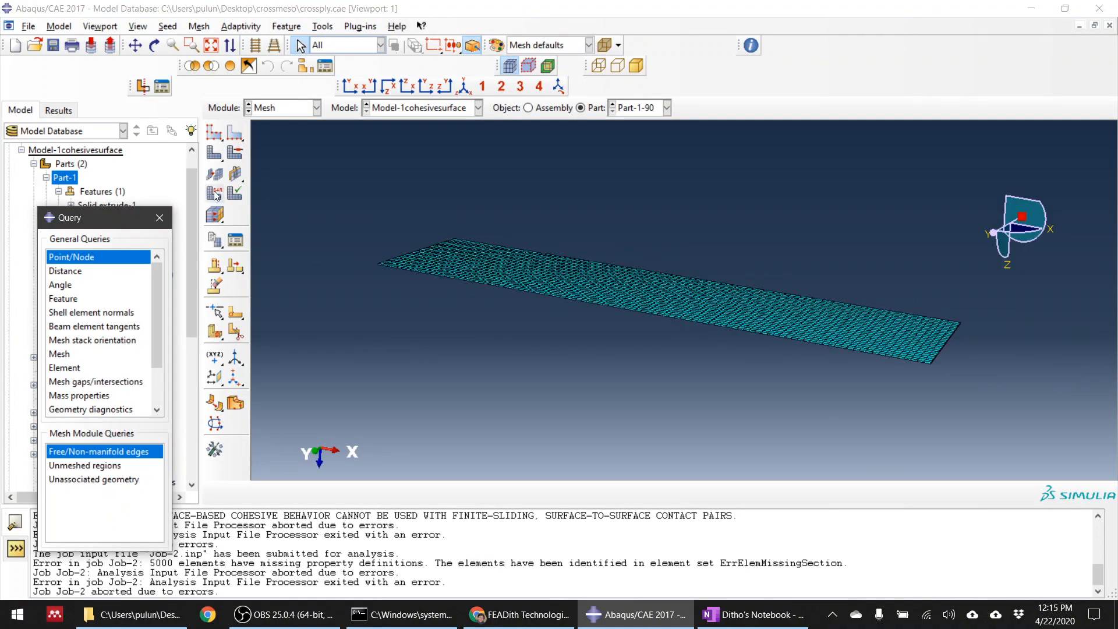
pyautogui.click(216, 194)
pyautogui.click(558, 291)
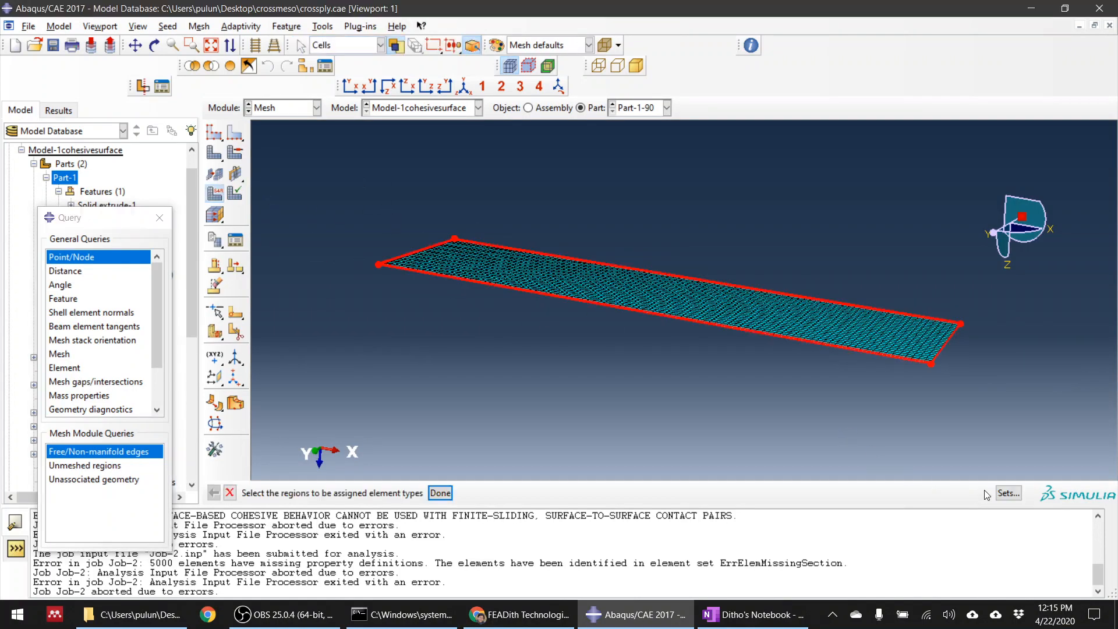
pyautogui.click(1009, 492)
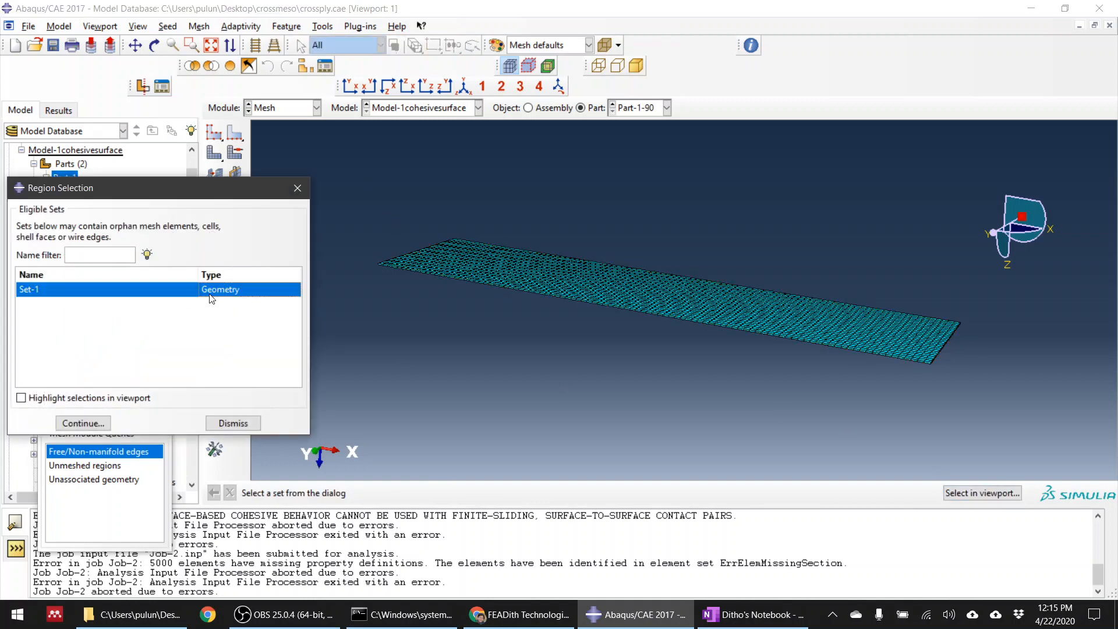
pyautogui.doubleClick(211, 290)
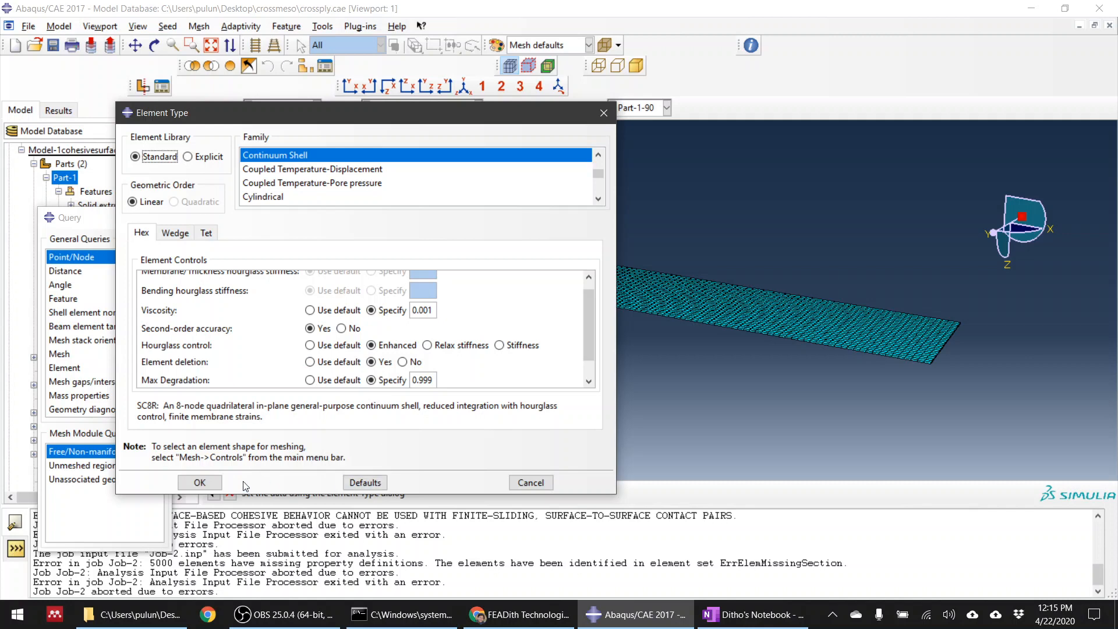
pyautogui.click(201, 483)
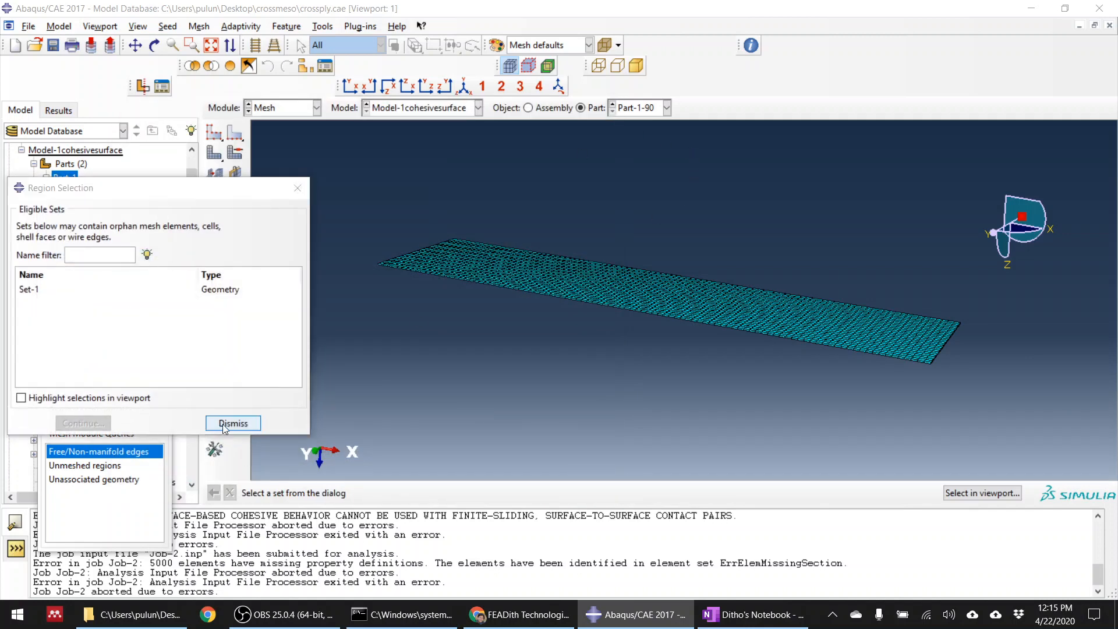
pyautogui.click(222, 424)
# Assign the Continuum Shell element family to the whole of Part-1 in the Mesh module.
pyautogui.click(654, 106)
pyautogui.click(654, 121)
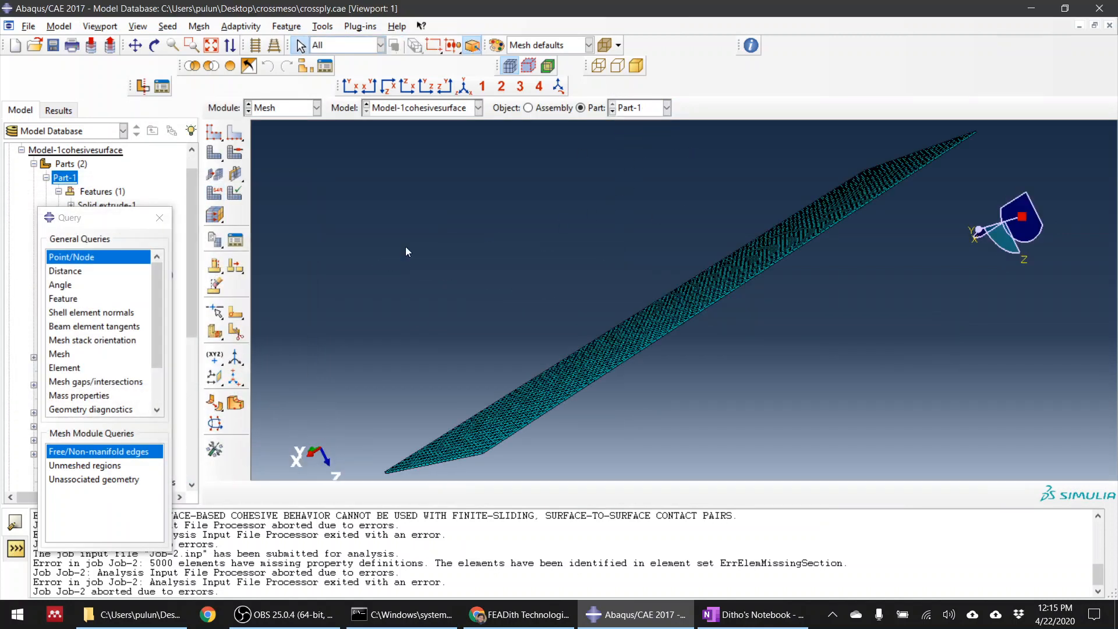
pyautogui.scroll(3, 406, 247)
pyautogui.click(214, 193)
pyautogui.scroll(4, 453, 372)
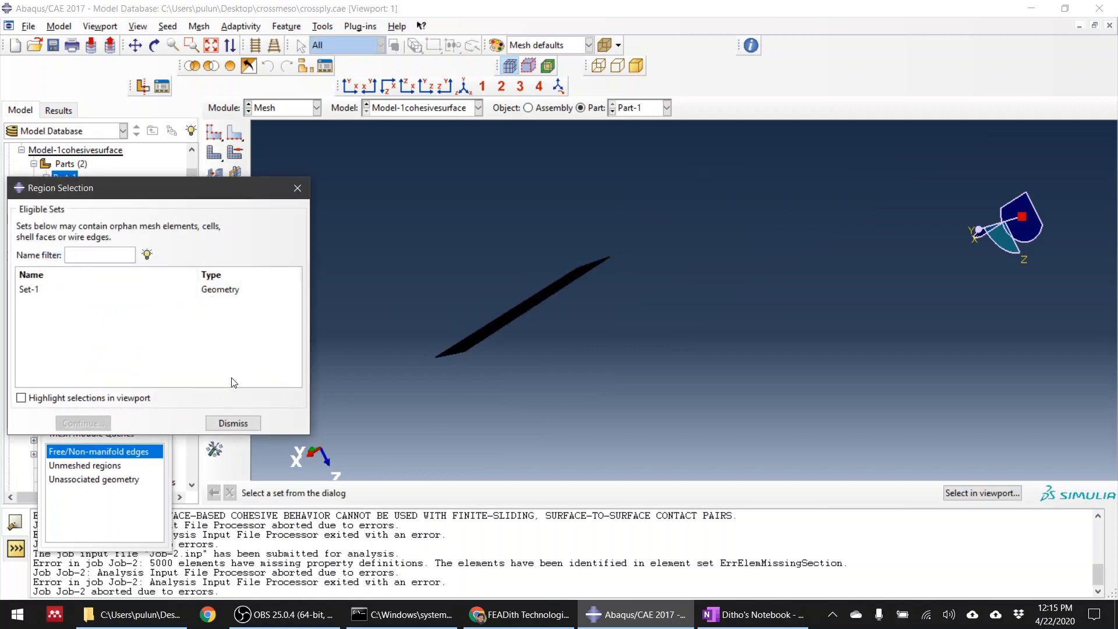
pyautogui.click(233, 424)
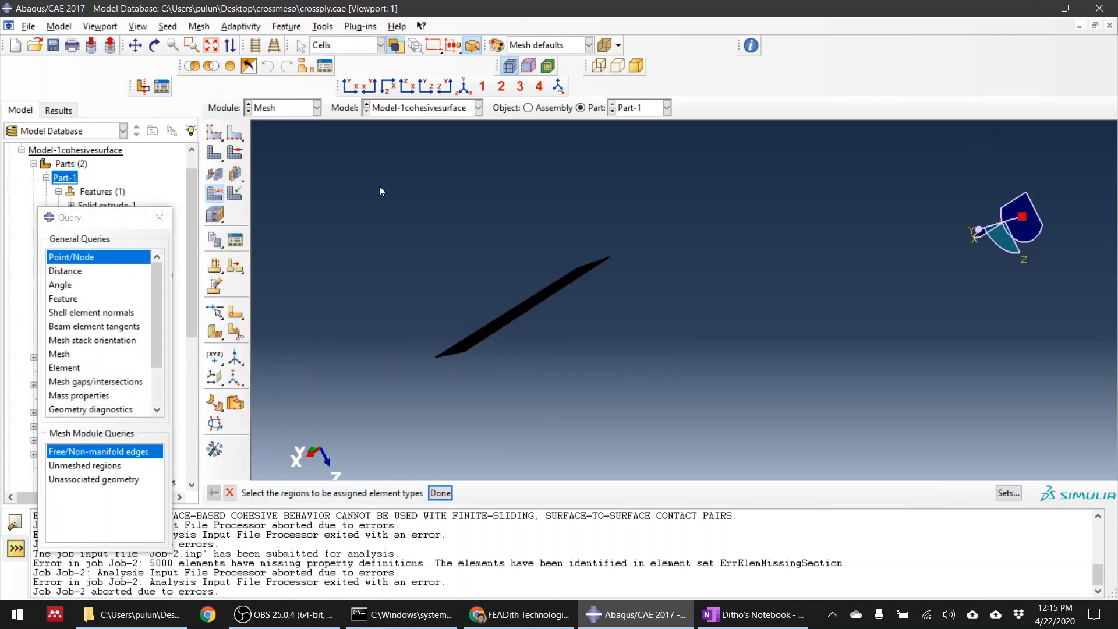
pyautogui.moveTo(368, 184); pyautogui.dragTo(706, 421)
pyautogui.click(440, 492)
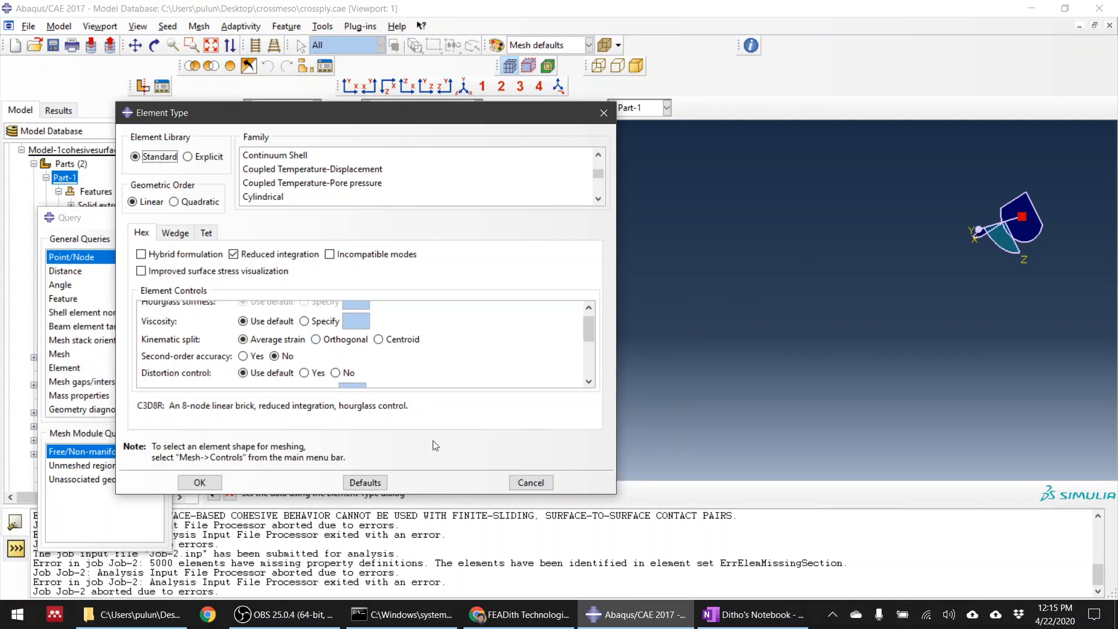
pyautogui.click(312, 156)
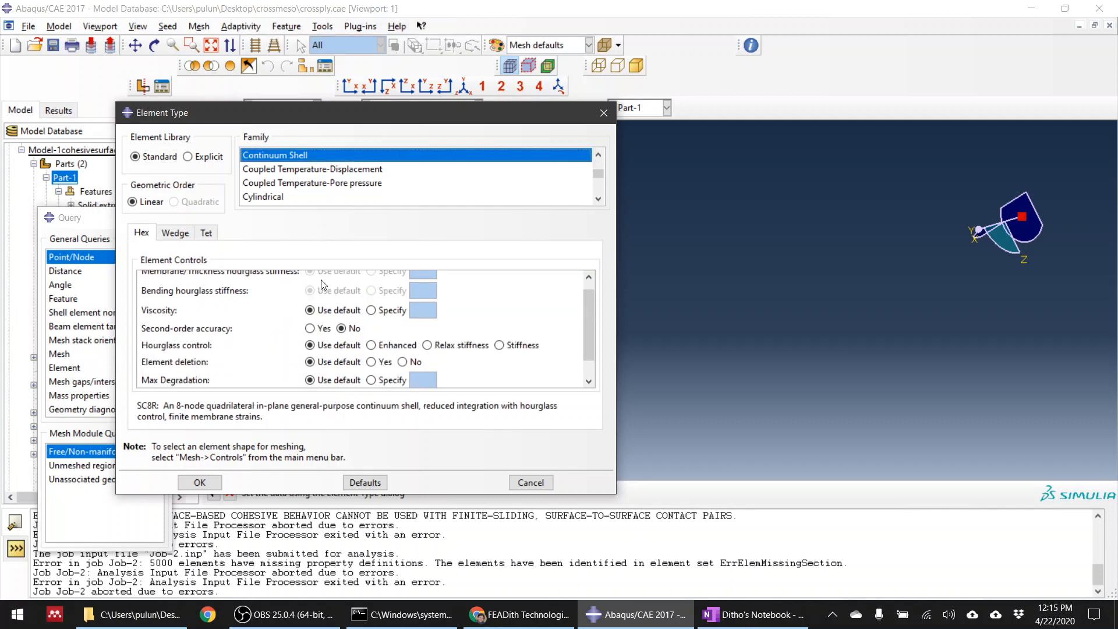
# Enable second-order accuracy, enhanced hourglass control and element deletion for Part-1's elements, with a max degradation of 0.999.
pyautogui.click(322, 328)
pyautogui.click(373, 344)
pyautogui.click(382, 362)
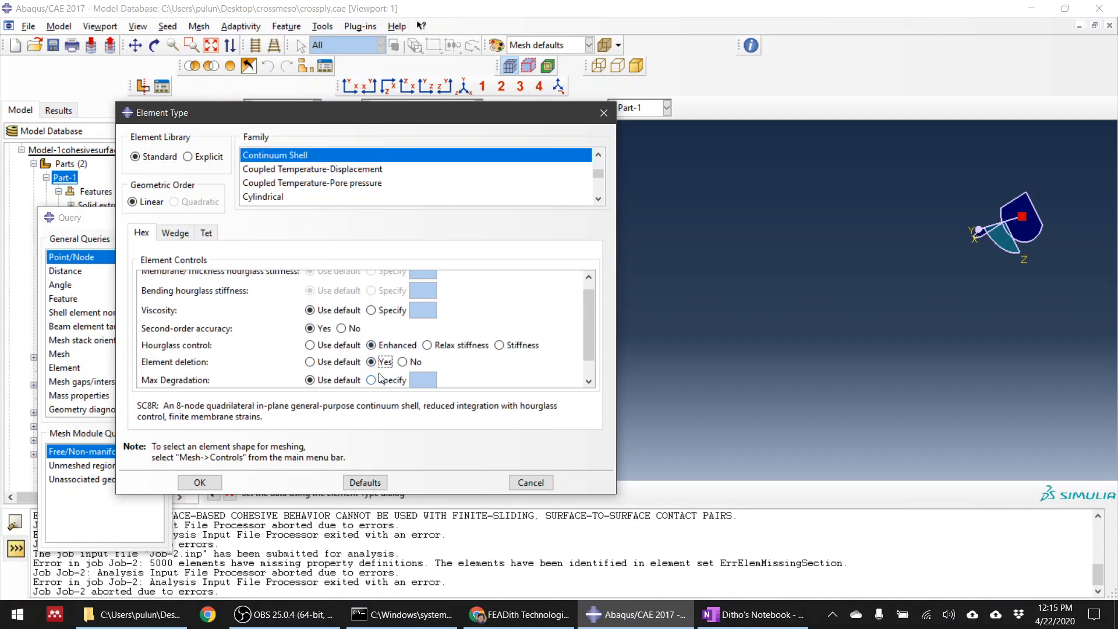
pyautogui.scroll(-2, 380, 378)
pyautogui.click(371, 362)
pyautogui.click(424, 363)
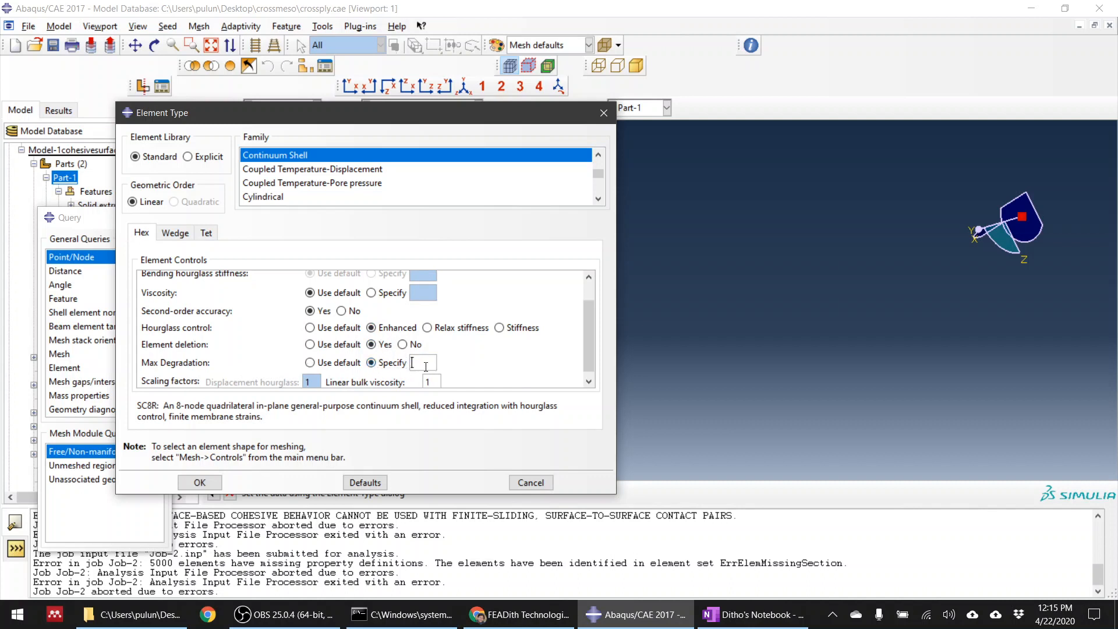
pyautogui.write('0.999')
# Specify an element viscosity of 0.001 for Part-1 and apply the element type settings.
pyautogui.scroll(2, 434, 350)
pyautogui.click(371, 322)
pyautogui.click(429, 322)
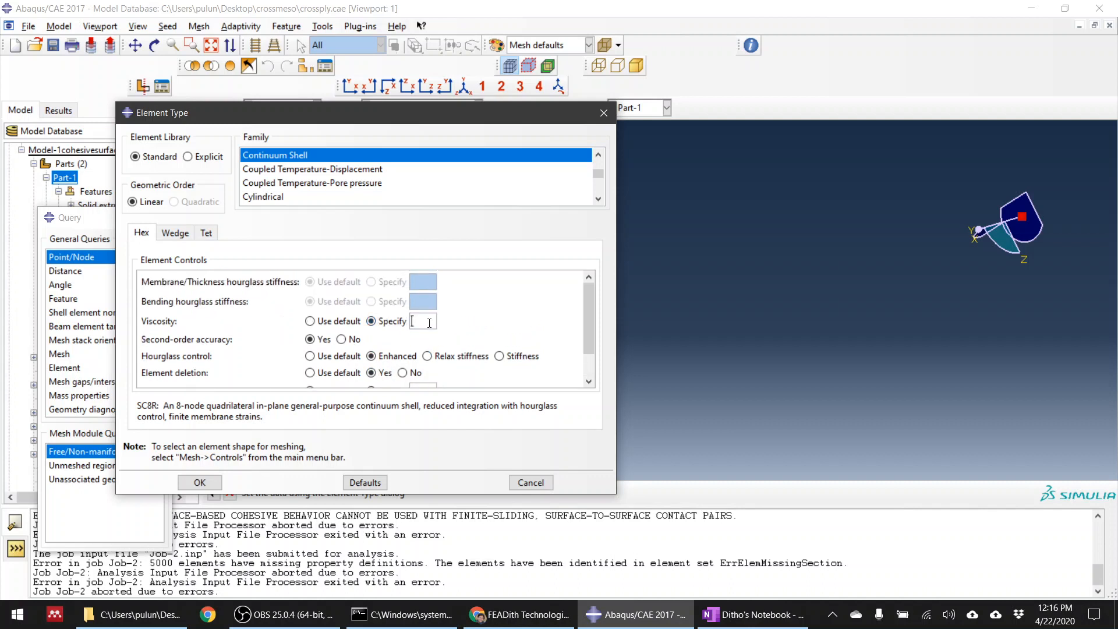
pyautogui.write('0.001')
pyautogui.click(200, 482)
pyautogui.click(439, 492)
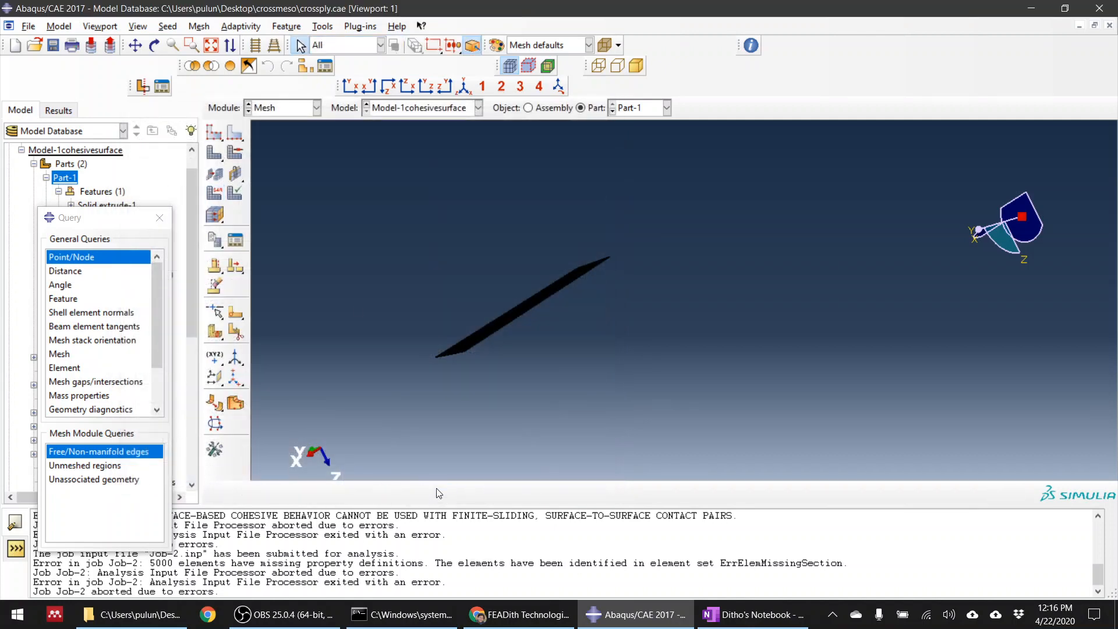
# Return to the Job module and submit Job-2 again, overwriting its existing job files.
pyautogui.click(286, 108)
pyautogui.click(287, 232)
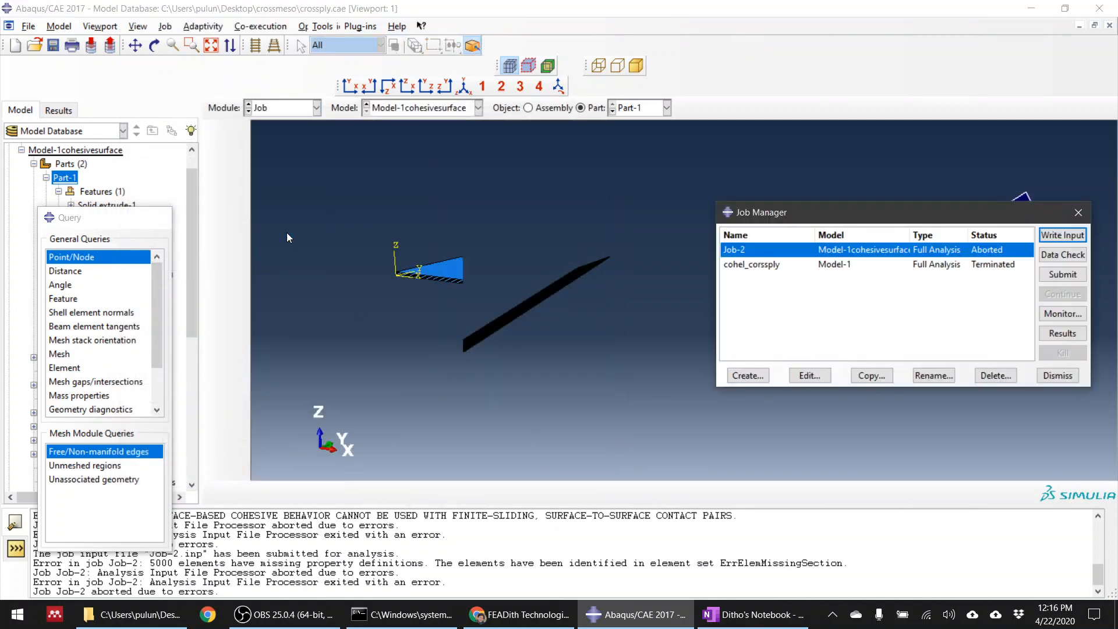
pyautogui.click(1061, 278)
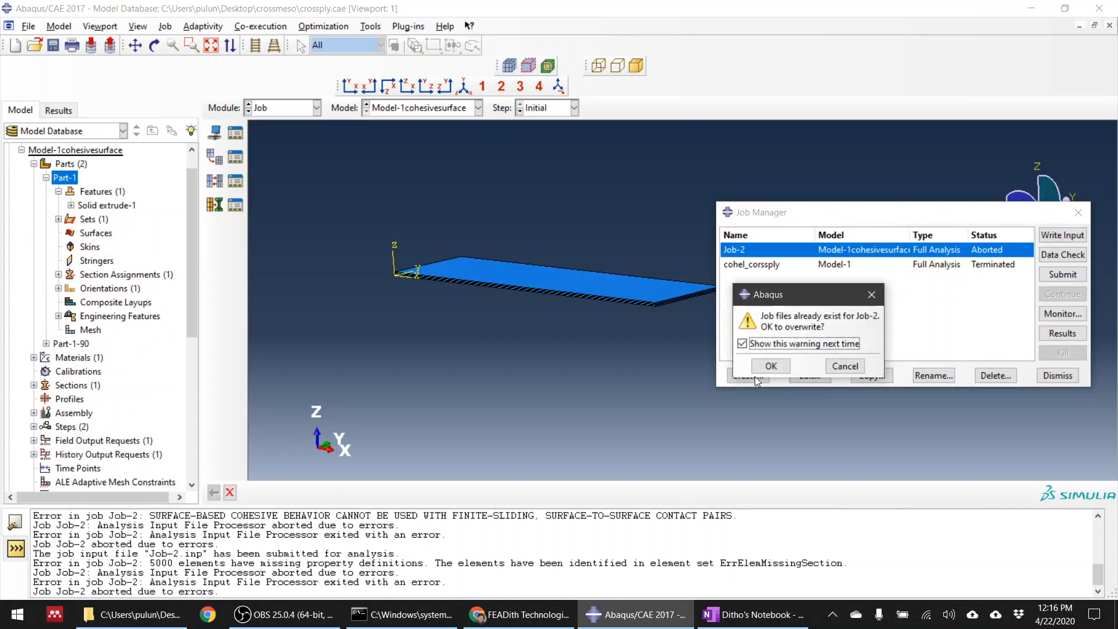
pyautogui.click(783, 371)
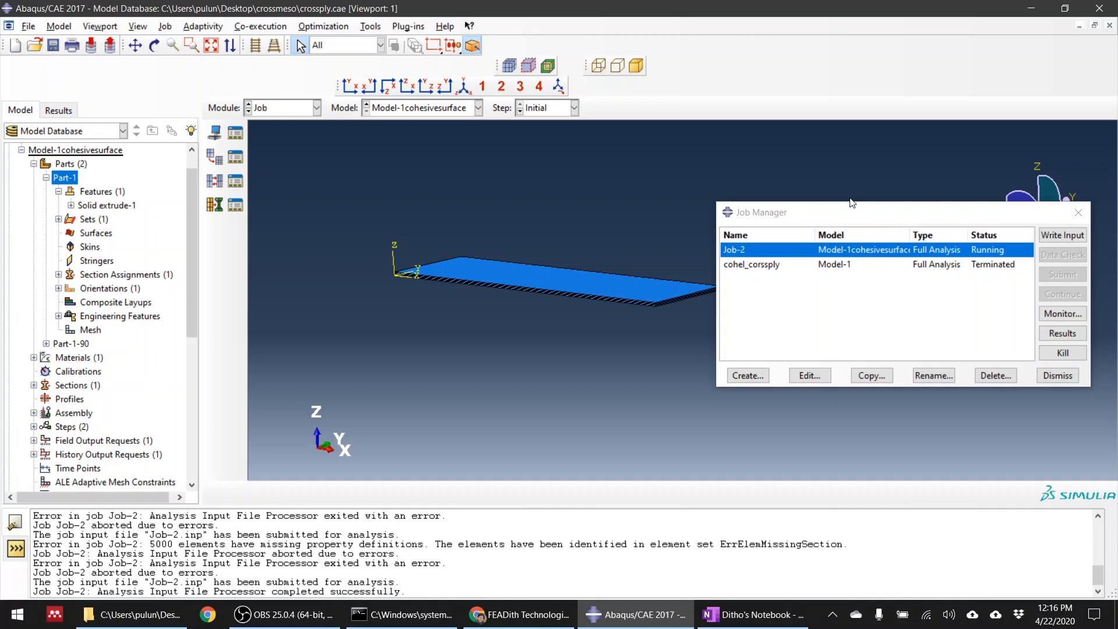
# Open the monitor for Job-2, arrange it beside the Job Manager and follow the analysis increments.
pyautogui.moveTo(875, 218); pyautogui.dragTo(226, 374)
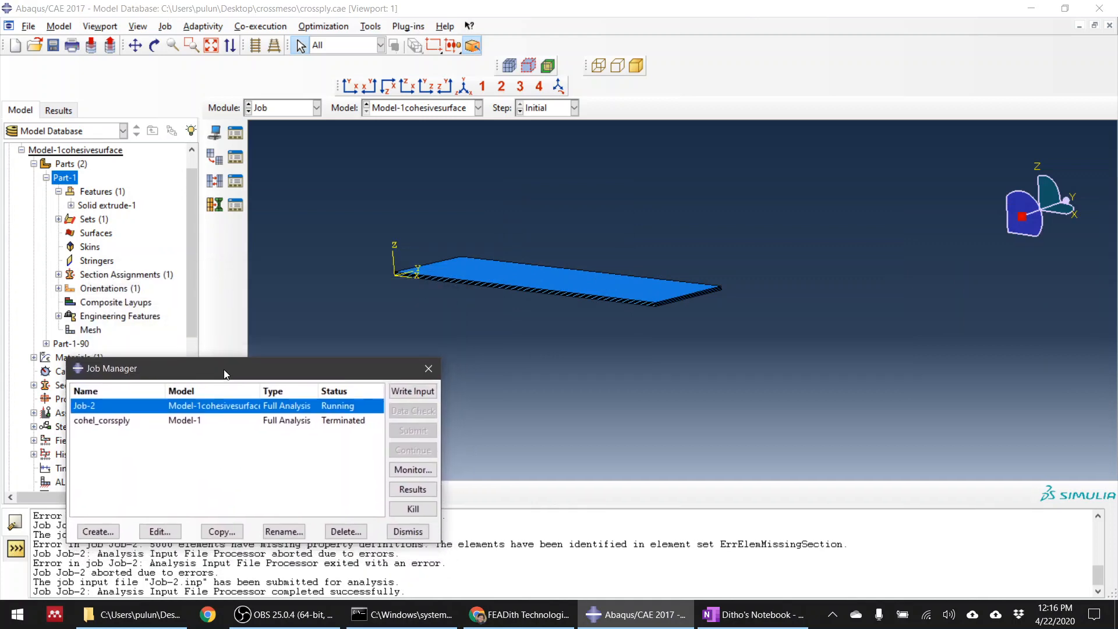
pyautogui.click(413, 470)
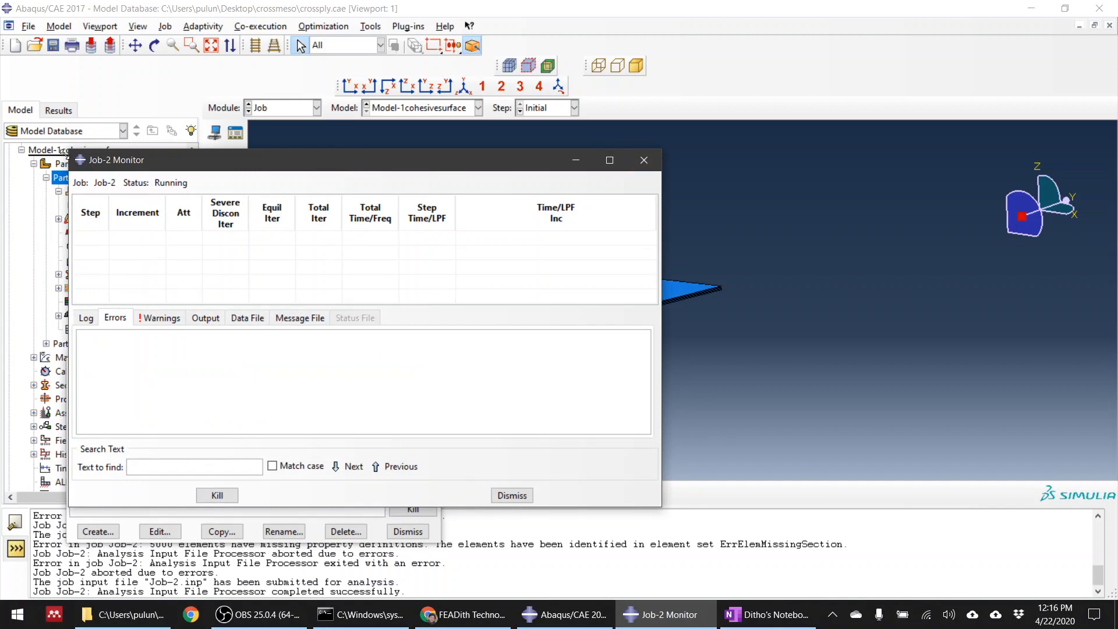
pyautogui.moveTo(69, 153); pyautogui.dragTo(213, 213)
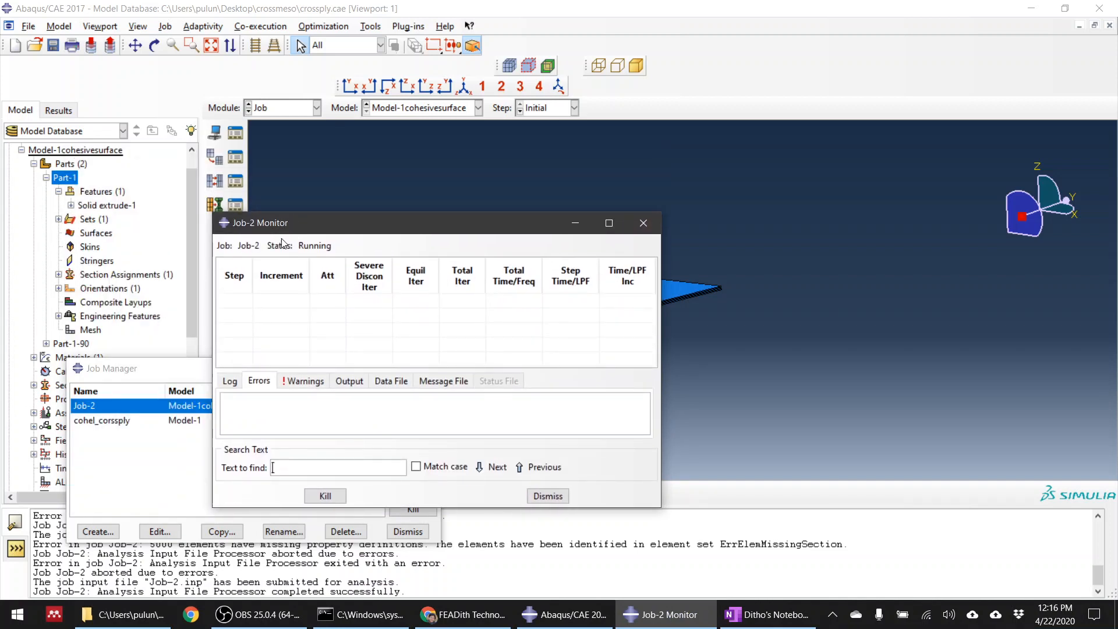
pyautogui.moveTo(348, 222); pyautogui.dragTo(776, 235)
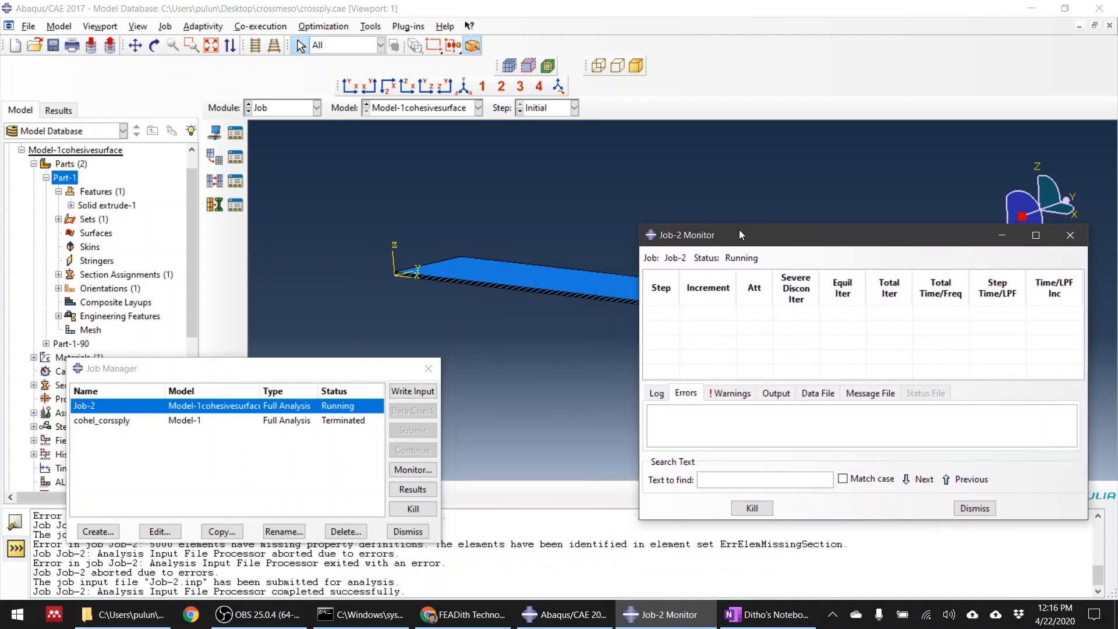
pyautogui.scroll(3, 505, 273)
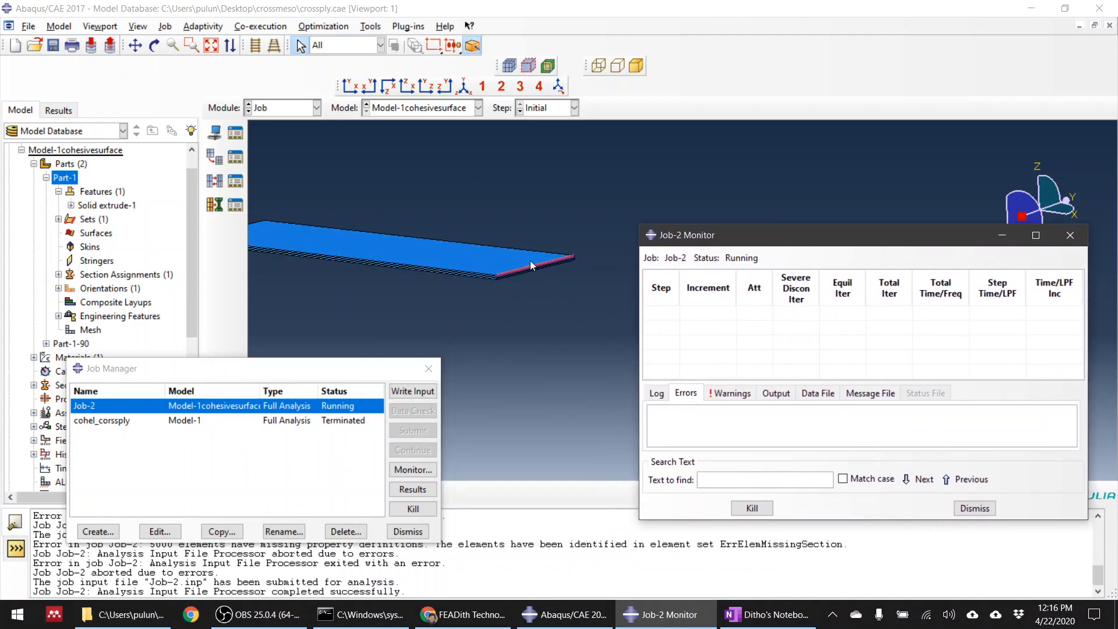
pyautogui.scroll(2, 579, 254)
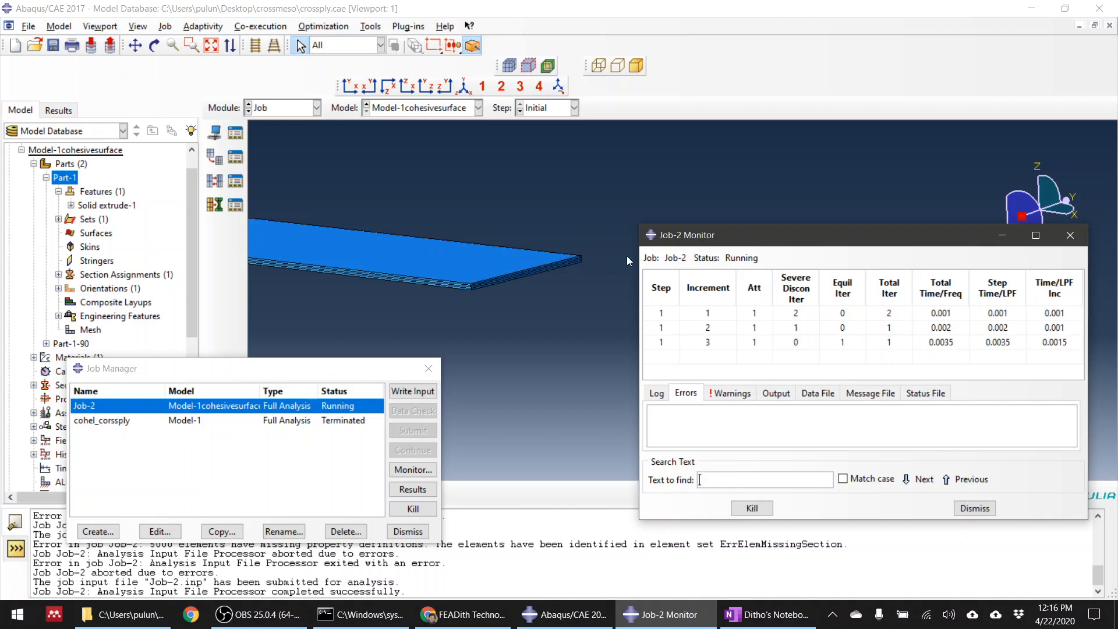
pyautogui.click(258, 615)
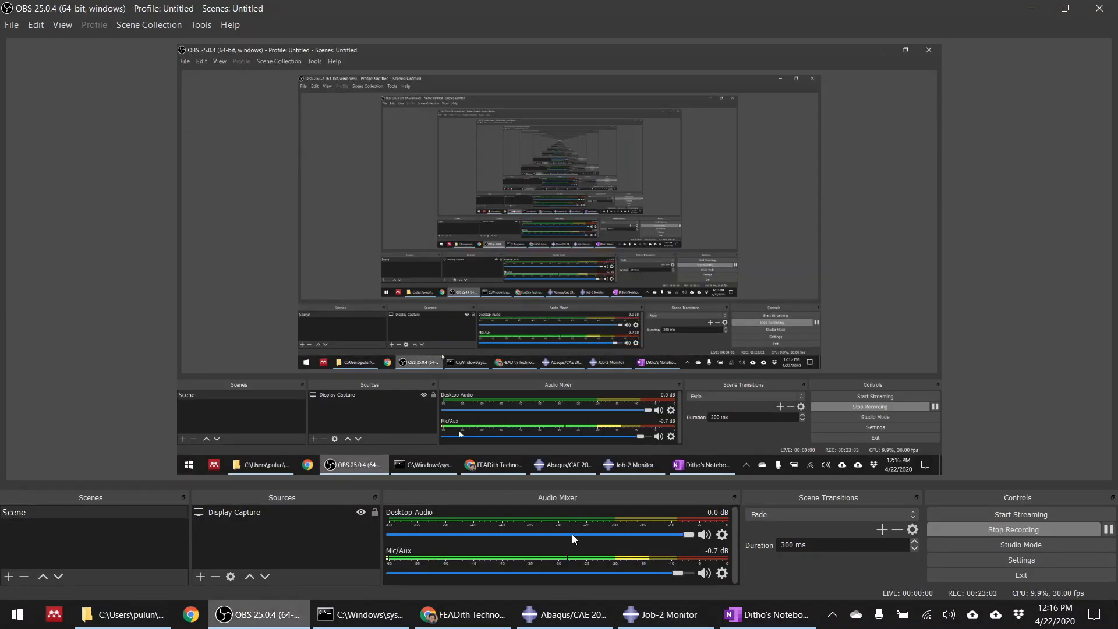
pyautogui.click(1109, 528)
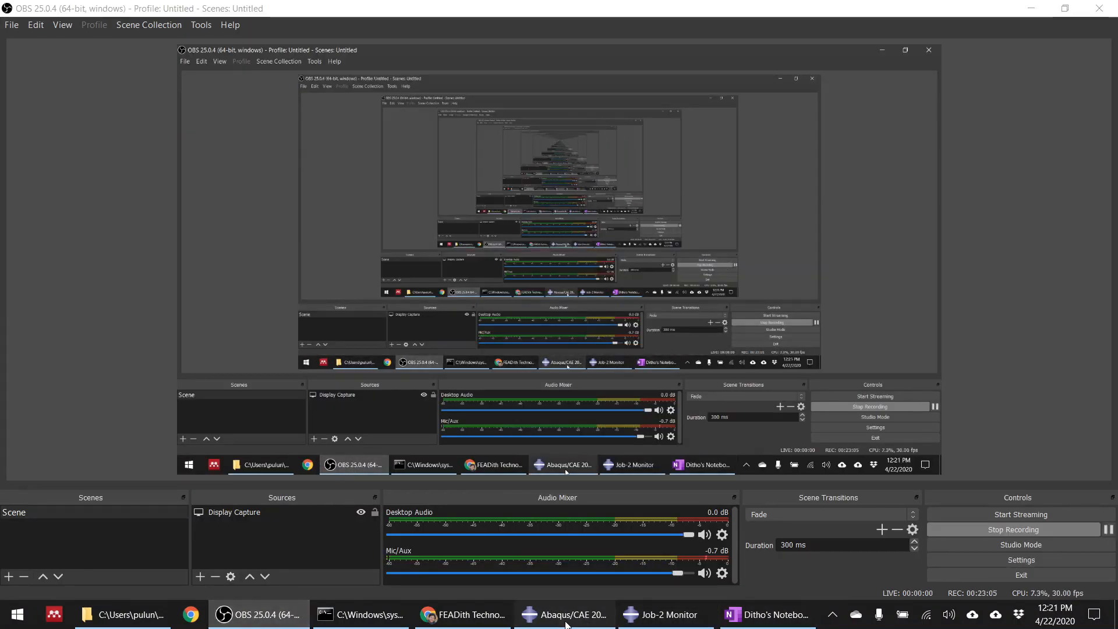
# Switch back to Abaqus/CAE, return to the Job module and load the results of Job-2.
pyautogui.click(565, 614)
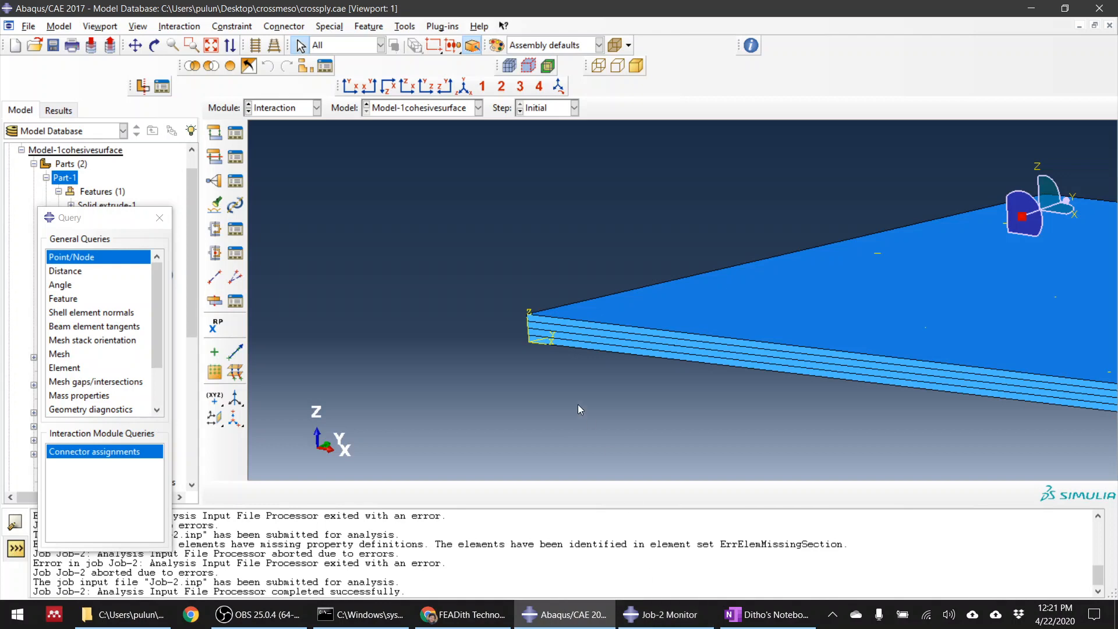
pyautogui.click(258, 114)
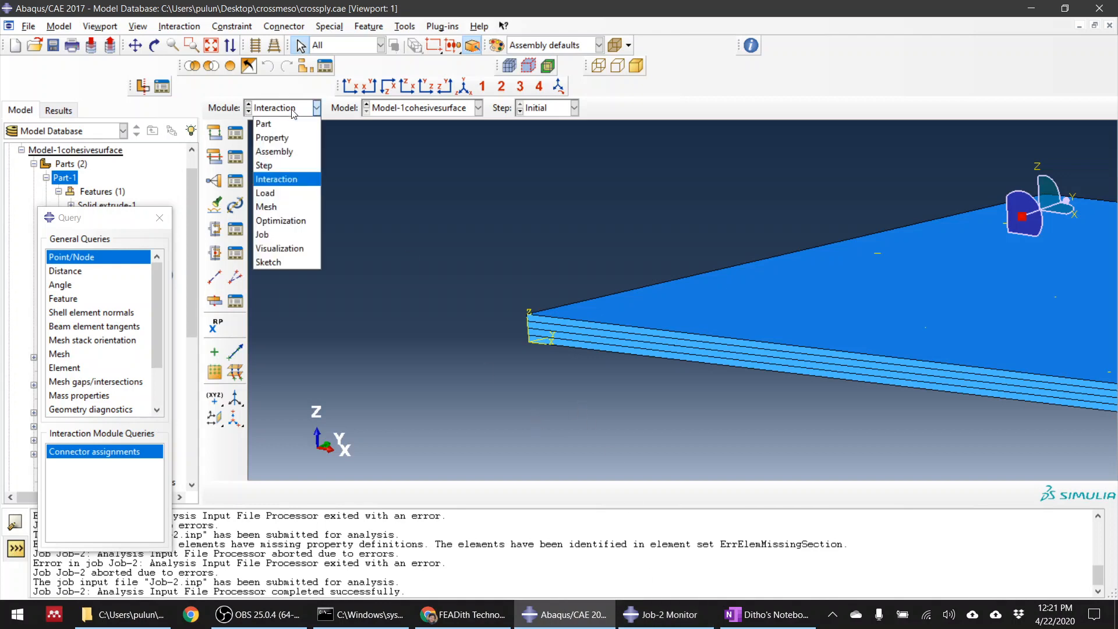
pyautogui.click(289, 232)
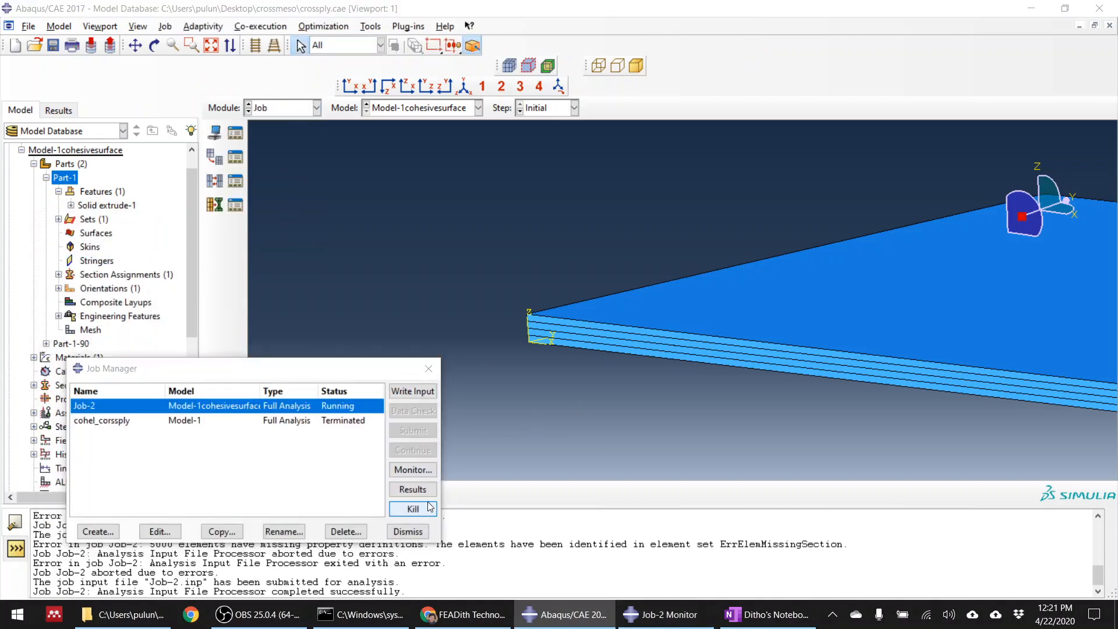
pyautogui.click(413, 490)
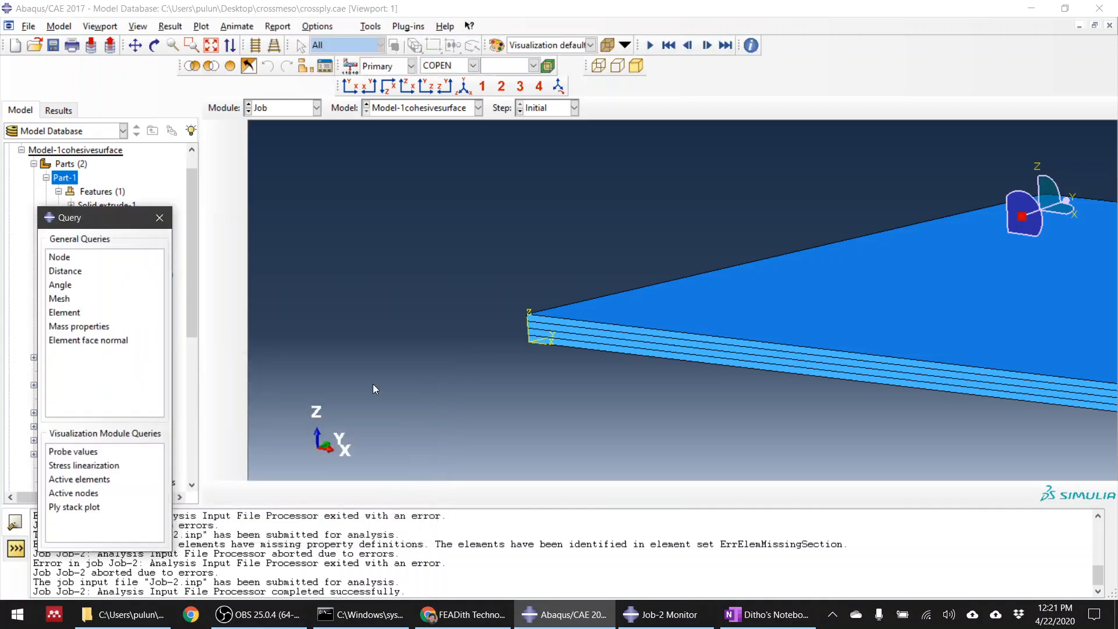
# Examine the layers along the laminate's long edge in the COPEN result plot of Job-2.
pyautogui.scroll(-5, 709, 267)
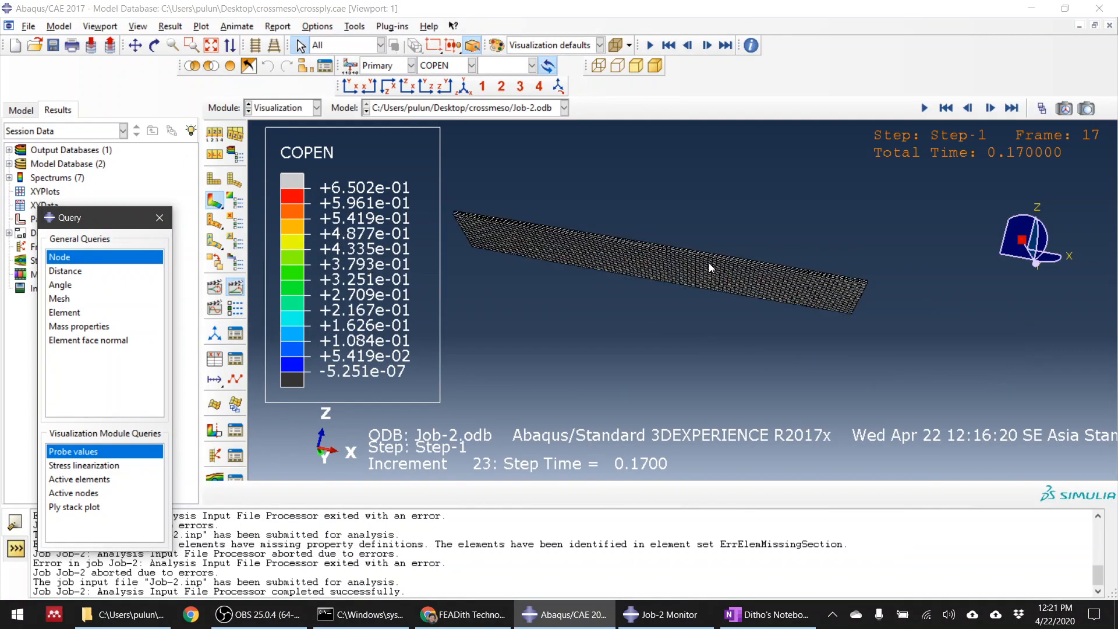
pyautogui.scroll(5, 687, 257)
pyautogui.keyDown('ctrl'); pyautogui.keyDown('alt'); pyautogui.moveTo(698, 226); pyautogui.dragTo(672, 255); pyautogui.keyUp('alt'); pyautogui.keyUp('ctrl')
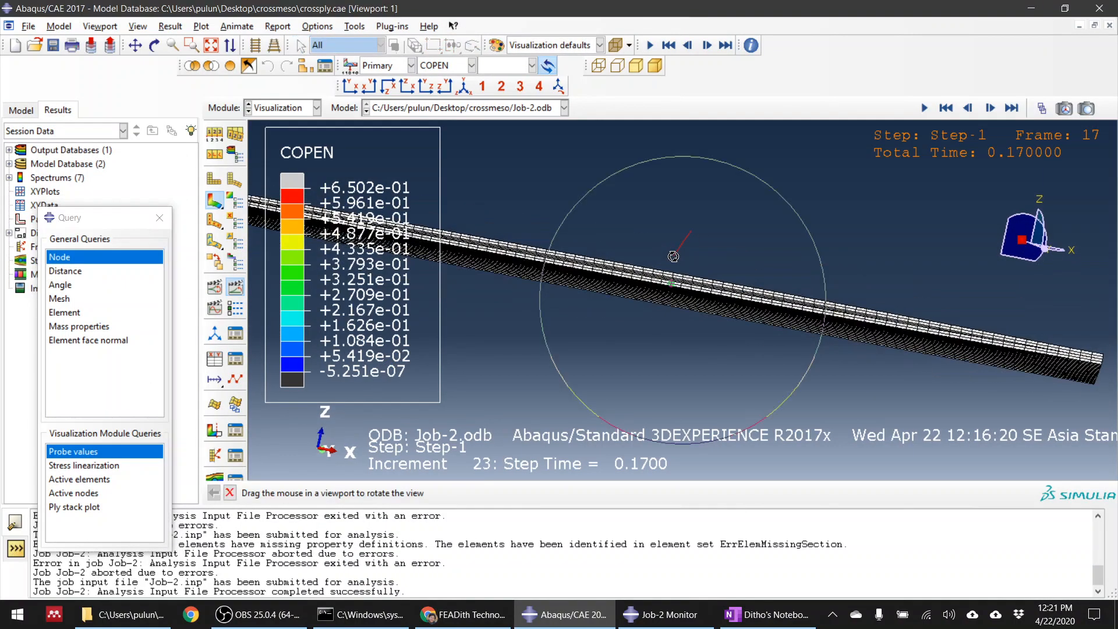
pyautogui.scroll(3, 573, 257)
pyautogui.scroll(5, 574, 260)
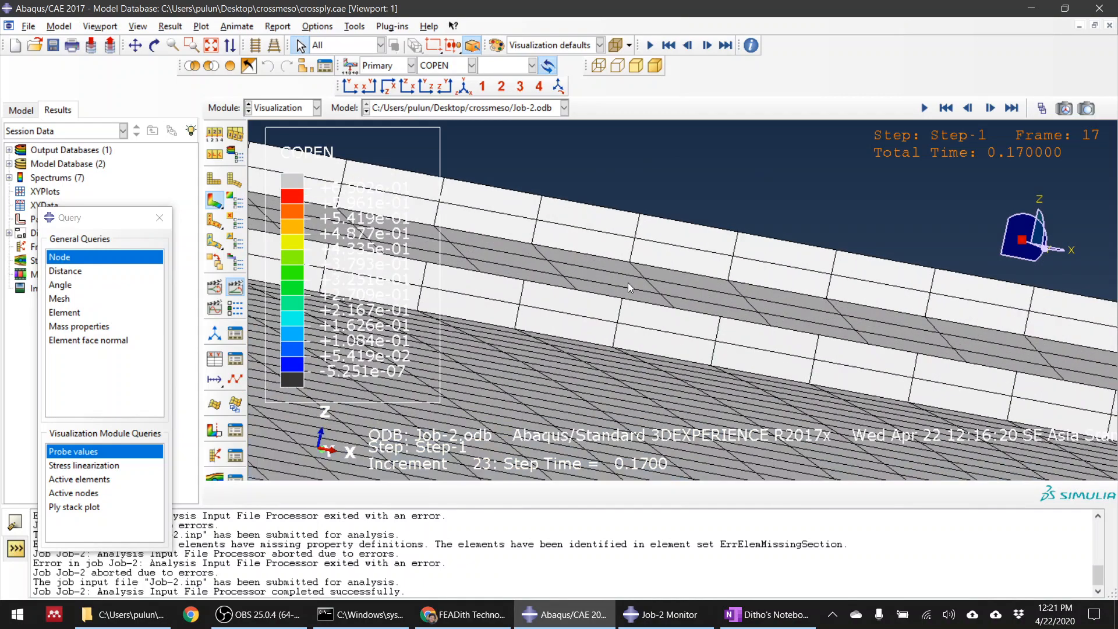
pyautogui.scroll(-5, 628, 281)
pyautogui.moveTo(709, 296)
pyautogui.keyDown('ctrl'); pyautogui.keyDown('alt'); pyautogui.mouseDown()
pyautogui.moveTo(794, 296)
pyautogui.moveTo(706, 275)
pyautogui.mouseUp(); pyautogui.keyUp('alt'); pyautogui.keyUp('ctrl')
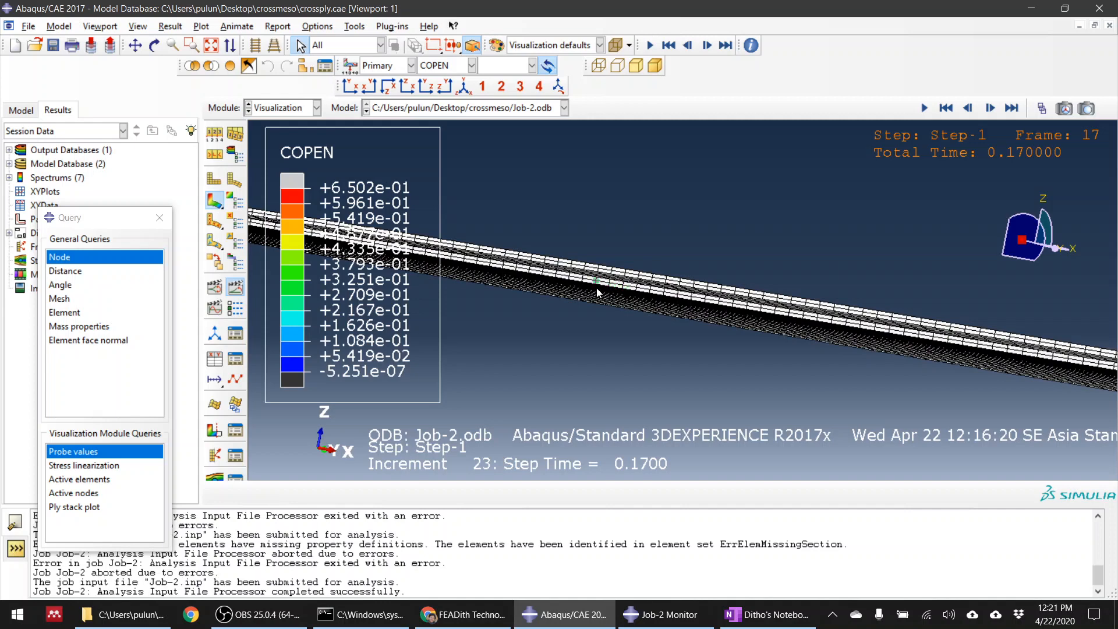
# Apply the auto-computed deformation scale factor and examine the deformed laminate from the side and above.
pyautogui.click(216, 137)
pyautogui.click(805, 325)
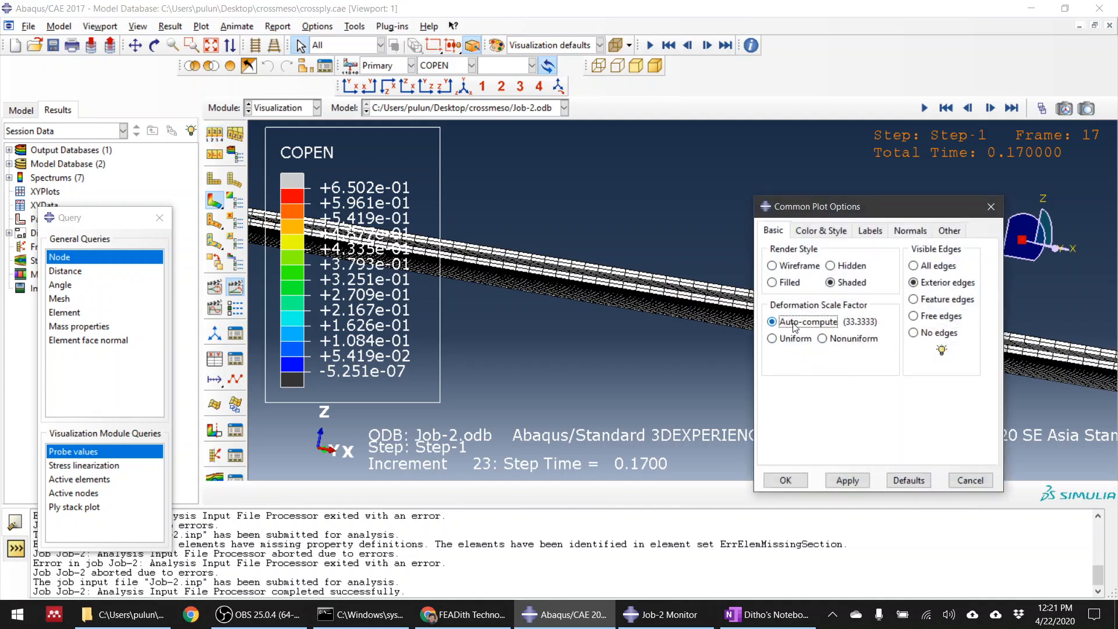
pyautogui.click(847, 481)
pyautogui.scroll(6, 628, 319)
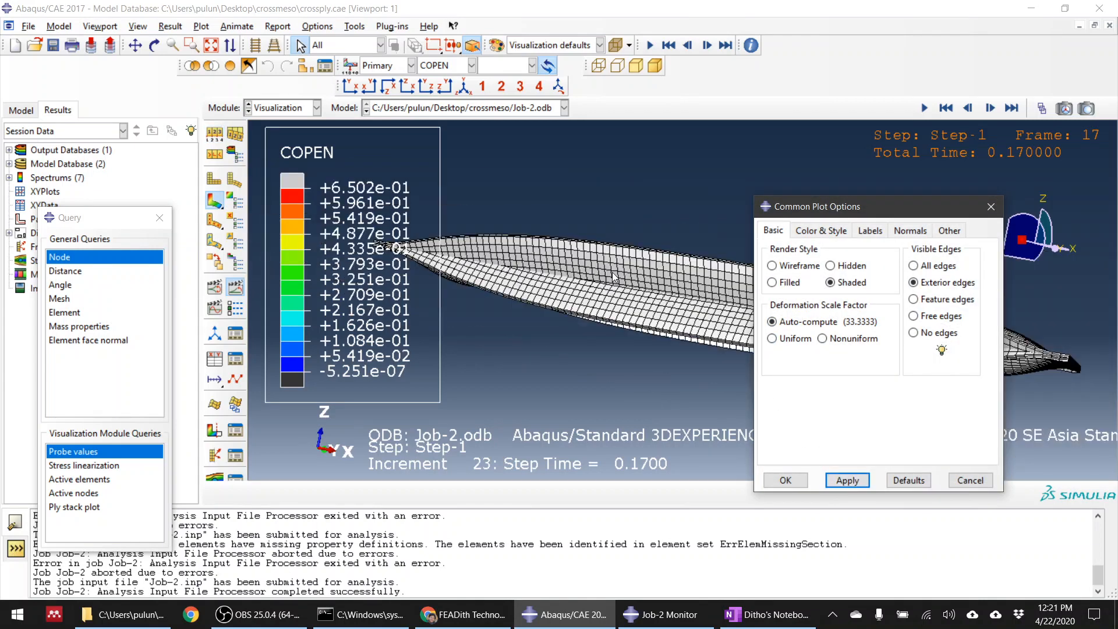
pyautogui.keyDown('ctrl'); pyautogui.keyDown('alt'); pyautogui.moveTo(634, 254); pyautogui.dragTo(629, 280); pyautogui.keyUp('alt'); pyautogui.keyUp('ctrl')
pyautogui.scroll(-5, 631, 274)
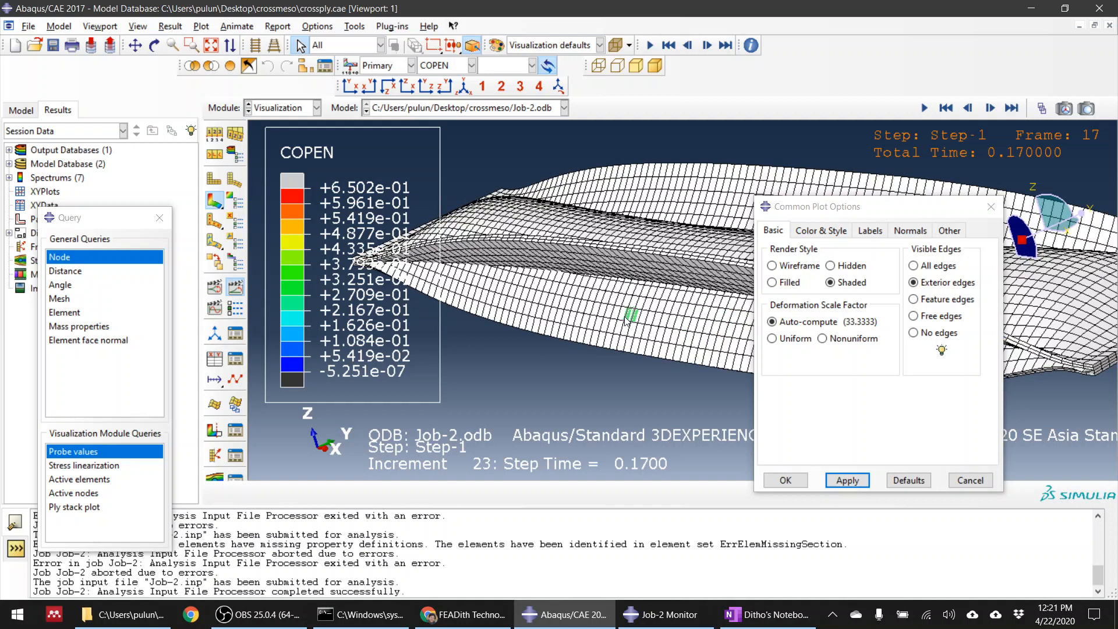
# Set the deformation scale factor to Uniform with a value of 1 and confirm the plot options.
pyautogui.click(783, 345)
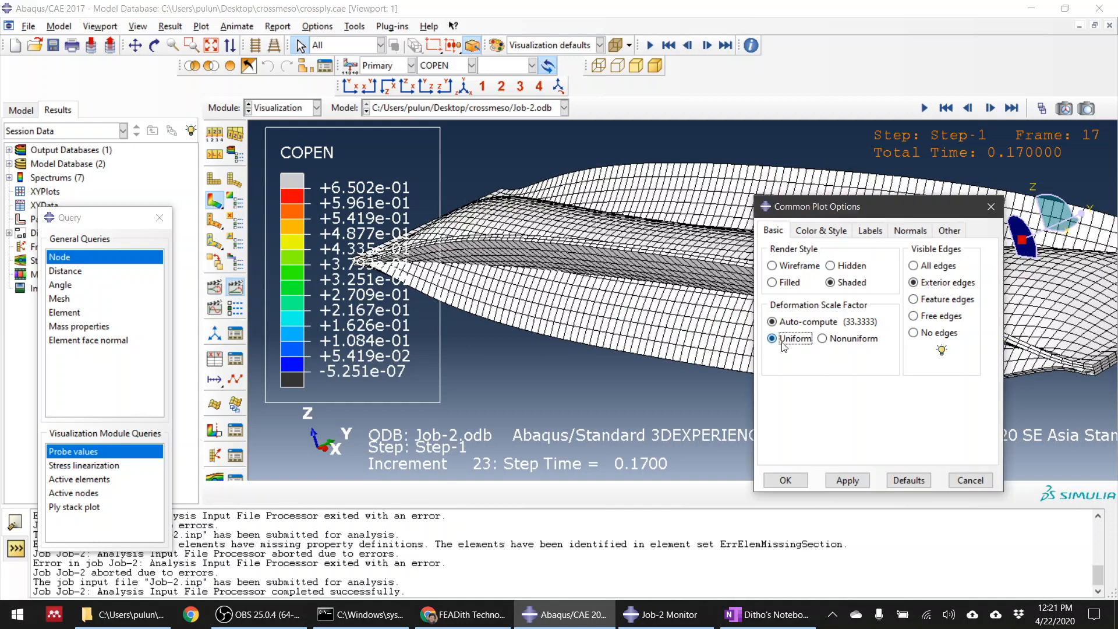
pyautogui.click(797, 322)
pyautogui.click(782, 344)
pyautogui.click(847, 481)
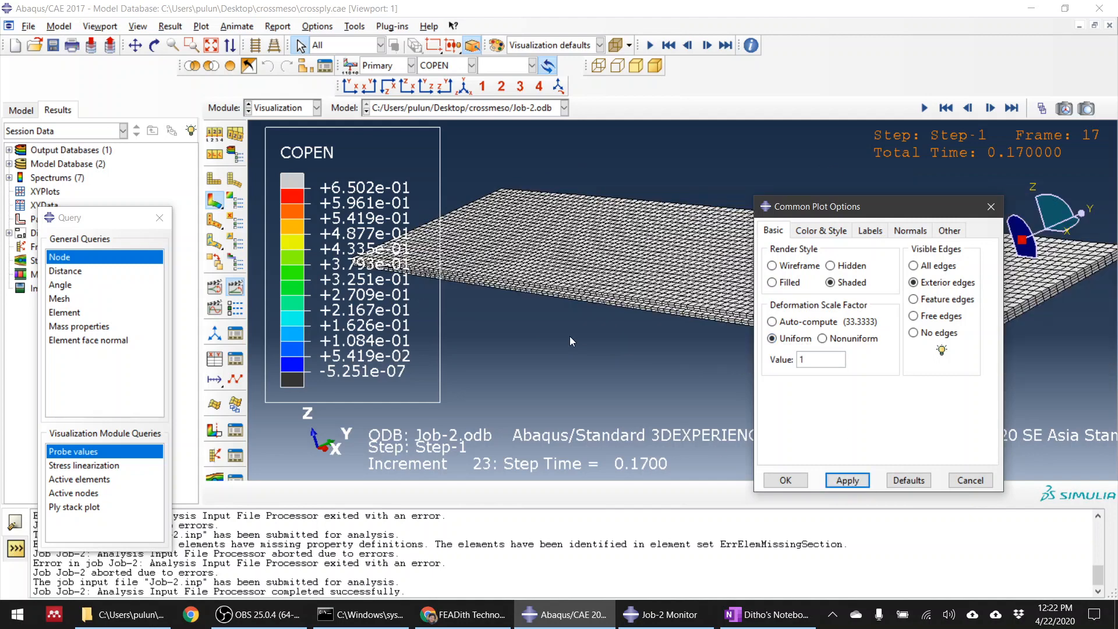
pyautogui.scroll(3, 570, 341)
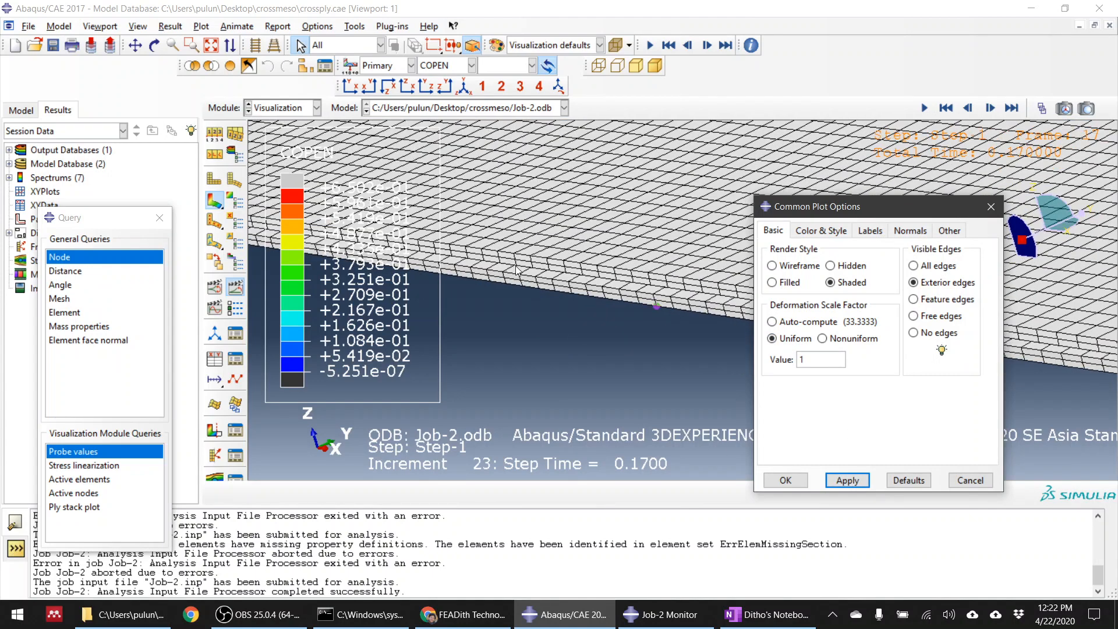
pyautogui.click(786, 480)
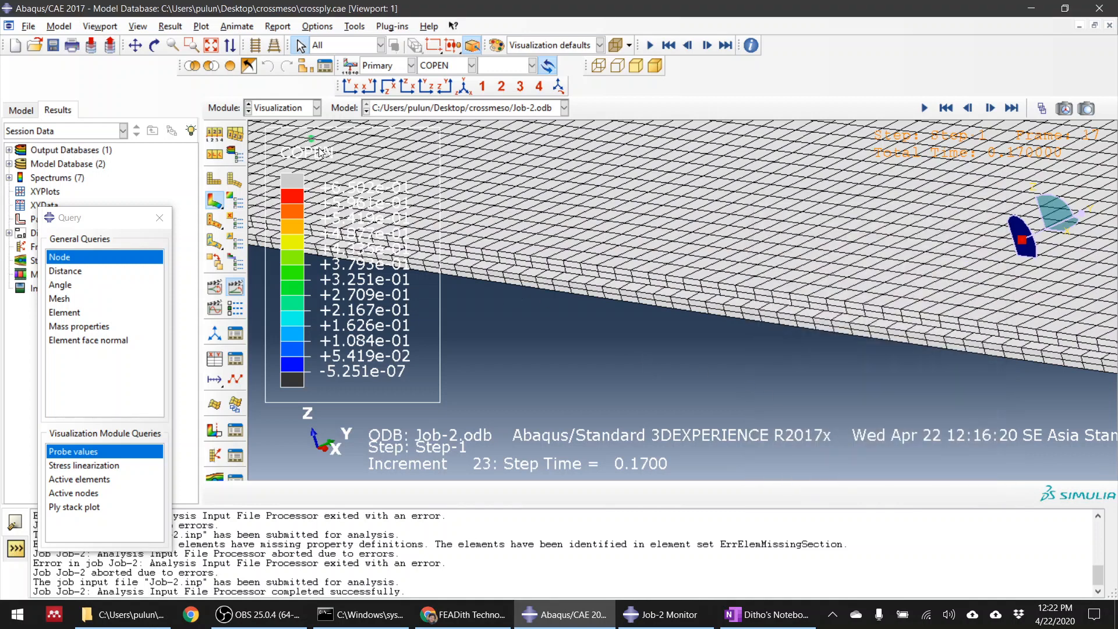
# Switch to the Interaction module and open the Interaction Manager.
pyautogui.click(288, 109)
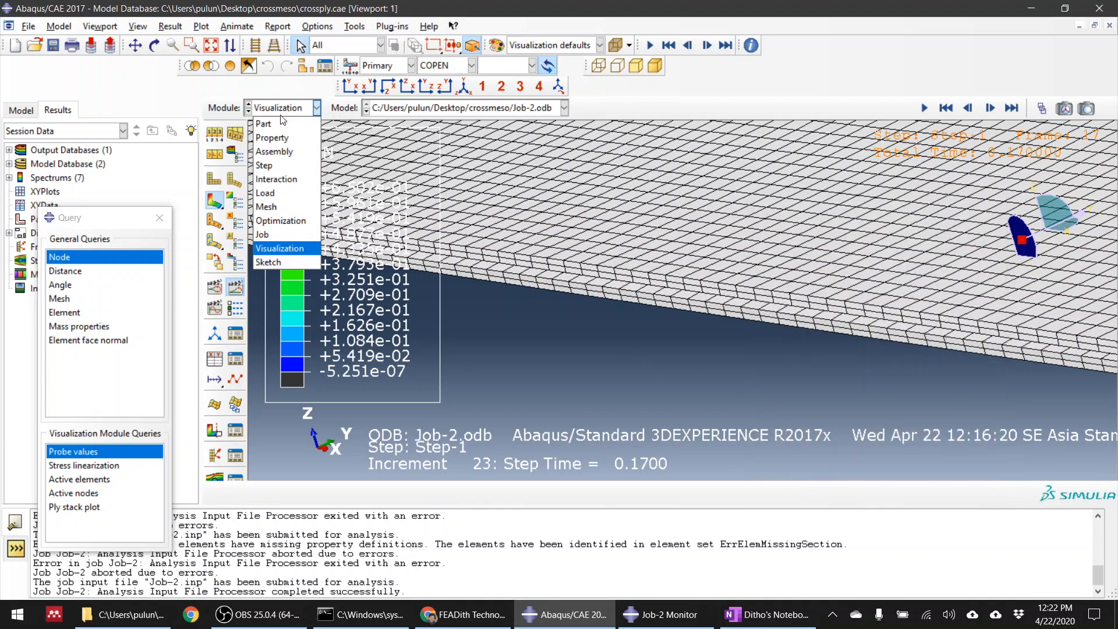
pyautogui.click(290, 180)
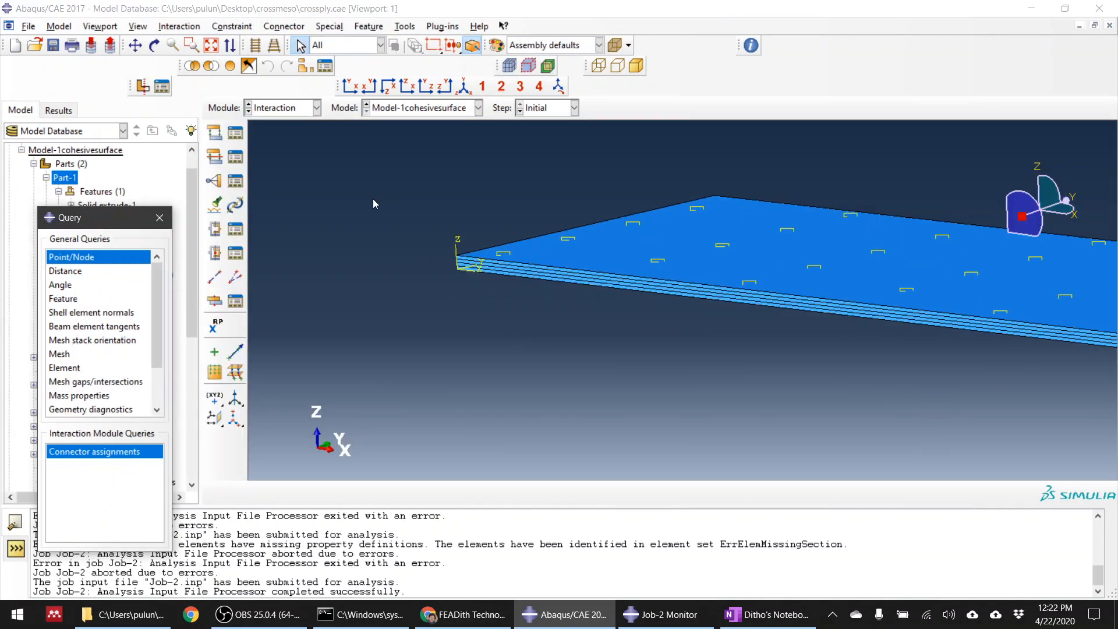
pyautogui.click(237, 134)
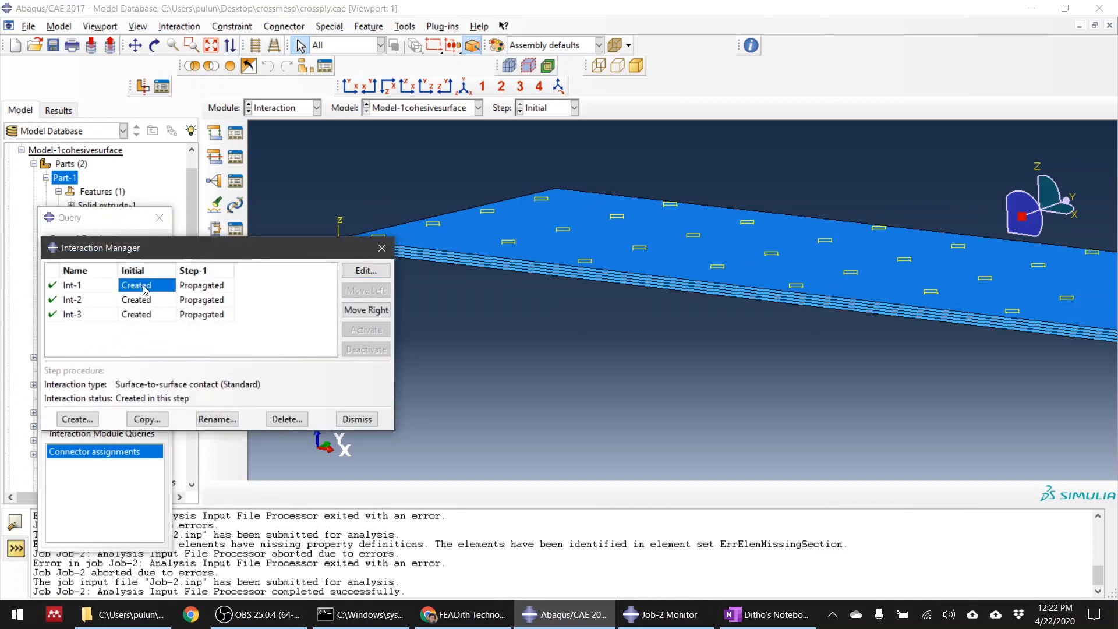
# Inspect the master and slave surfaces of interaction Int-1 along the laminate edge and close its definition without changes.
pyautogui.click(366, 270)
pyautogui.scroll(3, 638, 314)
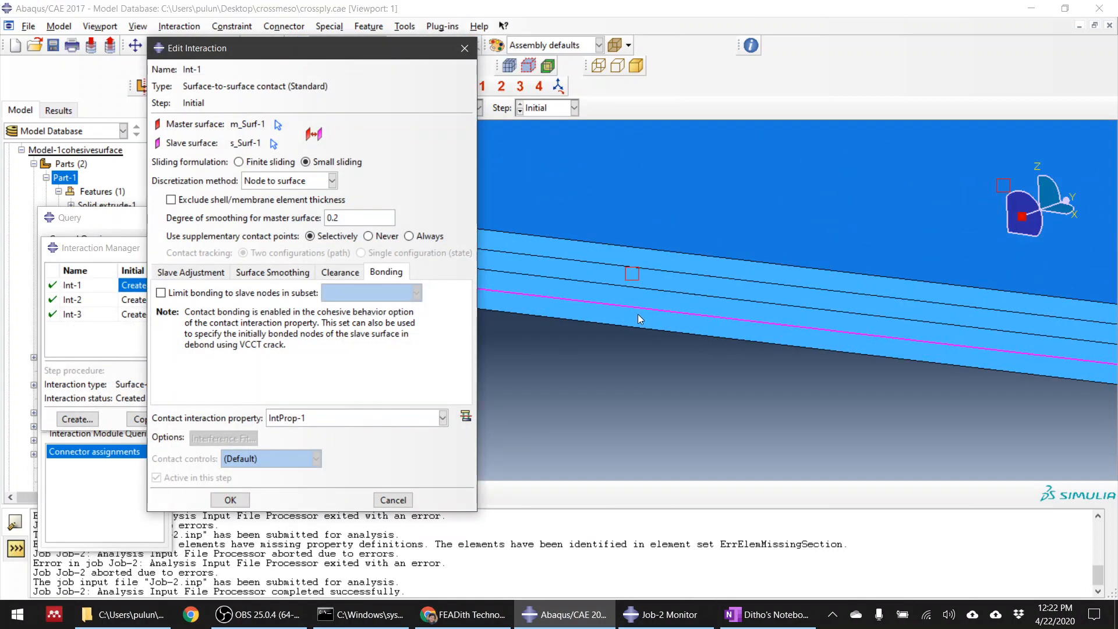
pyautogui.scroll(-5, 790, 317)
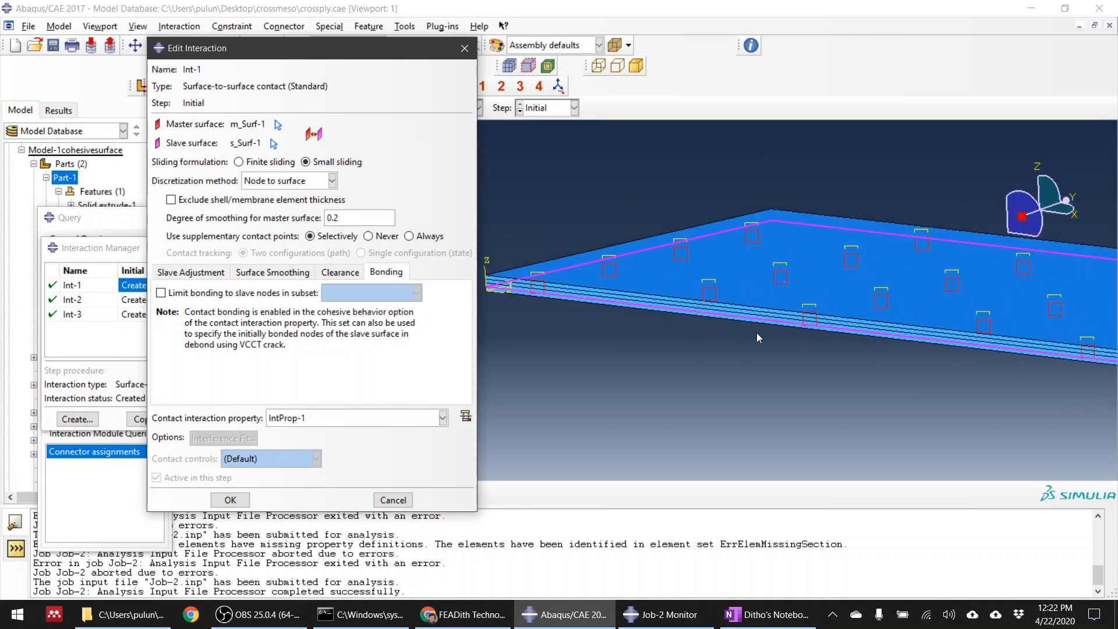
pyautogui.keyDown('ctrl'); pyautogui.keyDown('alt'); pyautogui.moveTo(772, 303); pyautogui.dragTo(788, 277); pyautogui.keyUp('alt'); pyautogui.keyUp('ctrl')
pyautogui.scroll(3, 558, 351)
pyautogui.scroll(3, 823, 335)
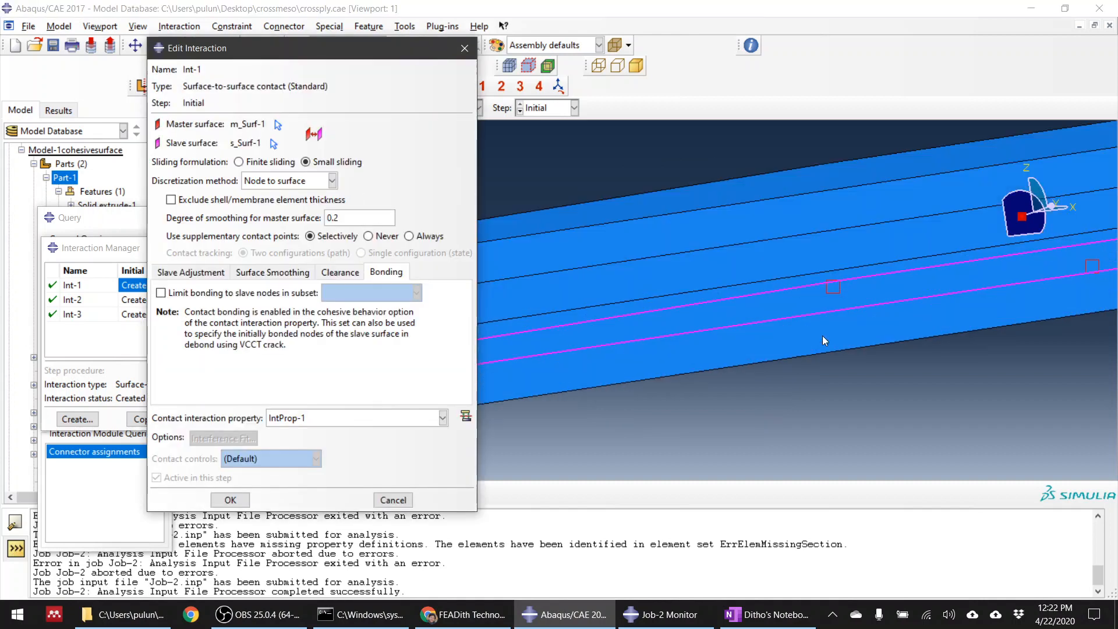
pyautogui.scroll(-6, 824, 333)
pyautogui.scroll(3, 715, 320)
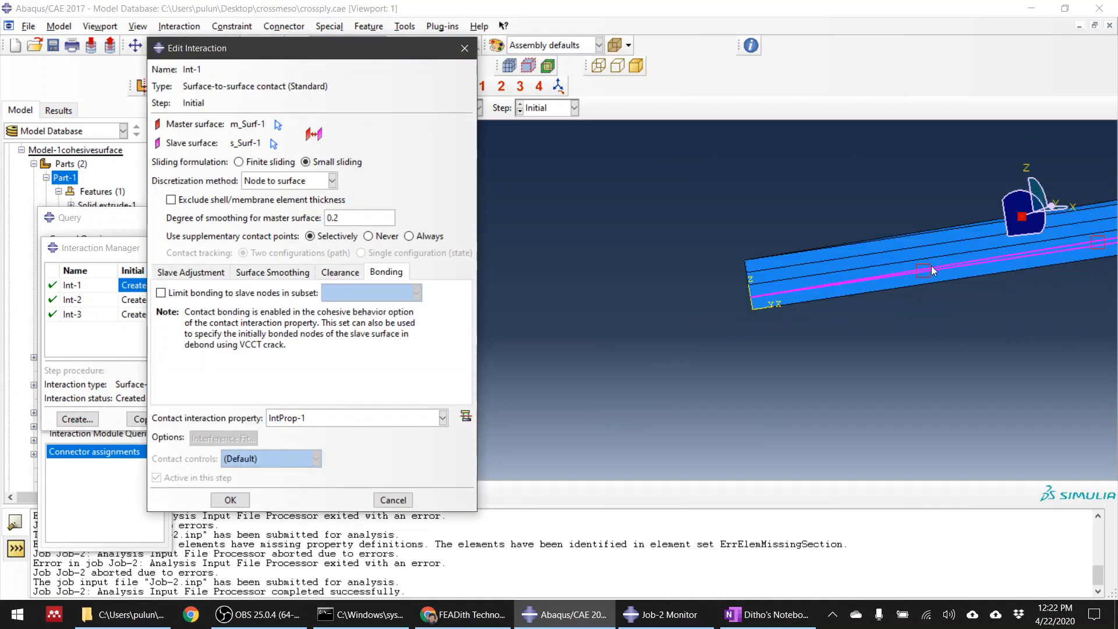
pyautogui.scroll(2, 929, 269)
pyautogui.click(387, 500)
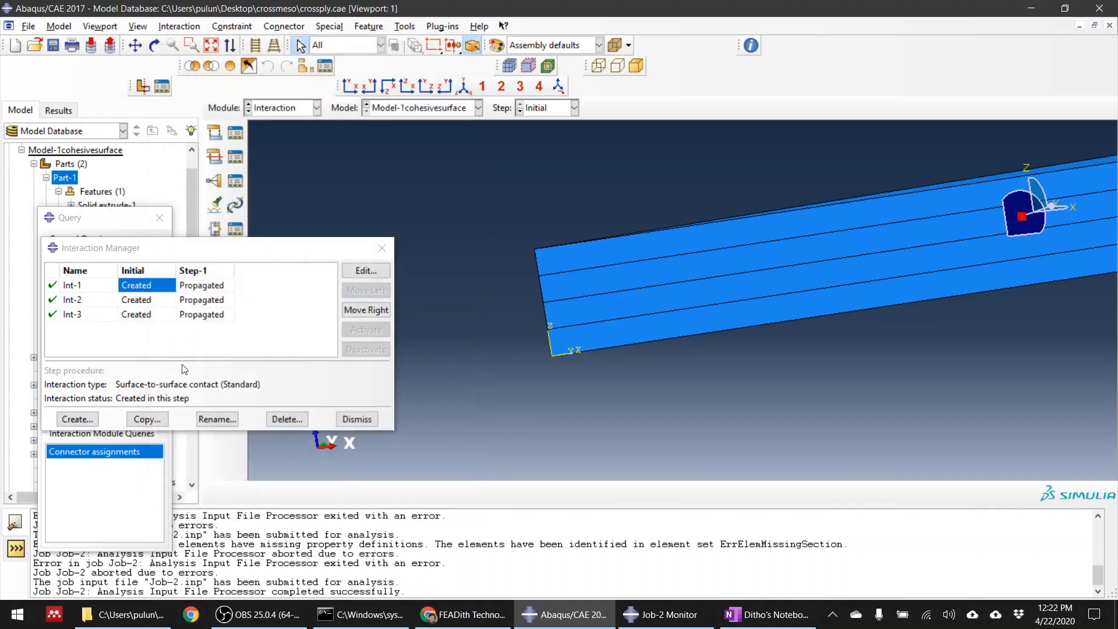
# Check the master and slave surfaces of interaction Int-3 and close its definition without changes.
pyautogui.click(136, 316)
pyautogui.doubleClick(138, 320)
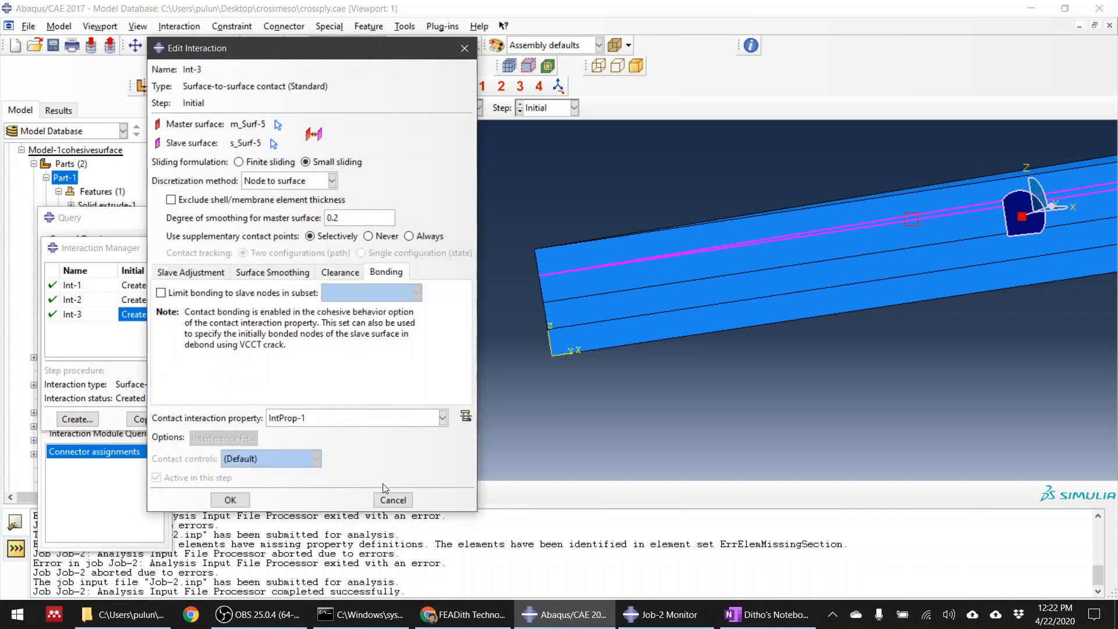
pyautogui.click(381, 498)
# Inspect the master and slave surfaces of interaction Int-2 at the laminate corner and close its definition without changes.
pyautogui.doubleClick(139, 303)
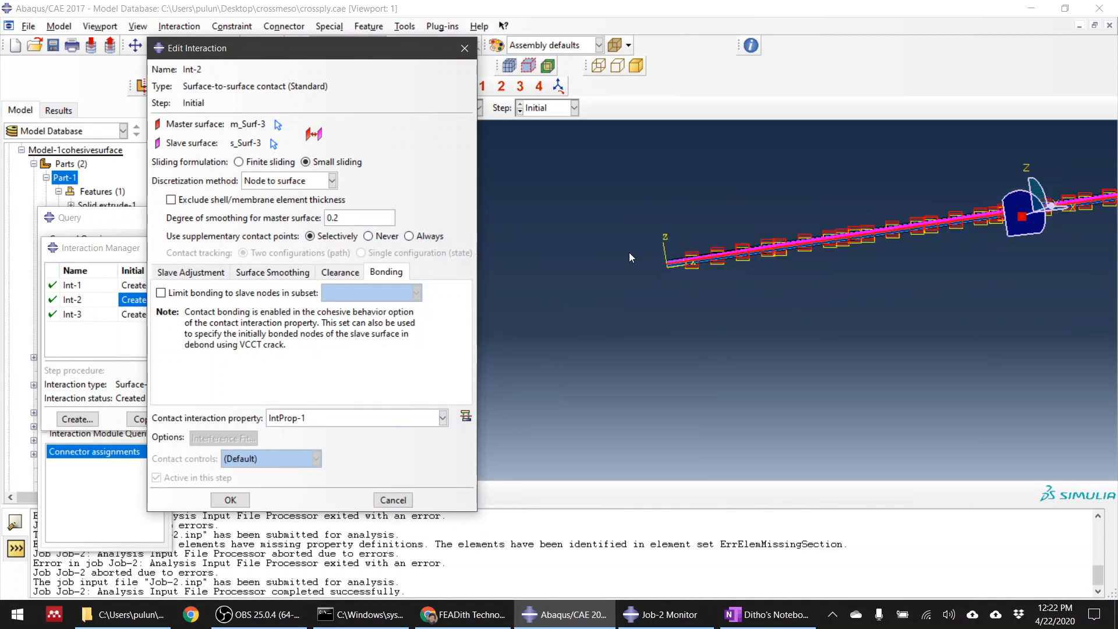
pyautogui.moveTo(845, 226); pyautogui.dragTo(801, 347)
pyautogui.scroll(-2, 805, 328)
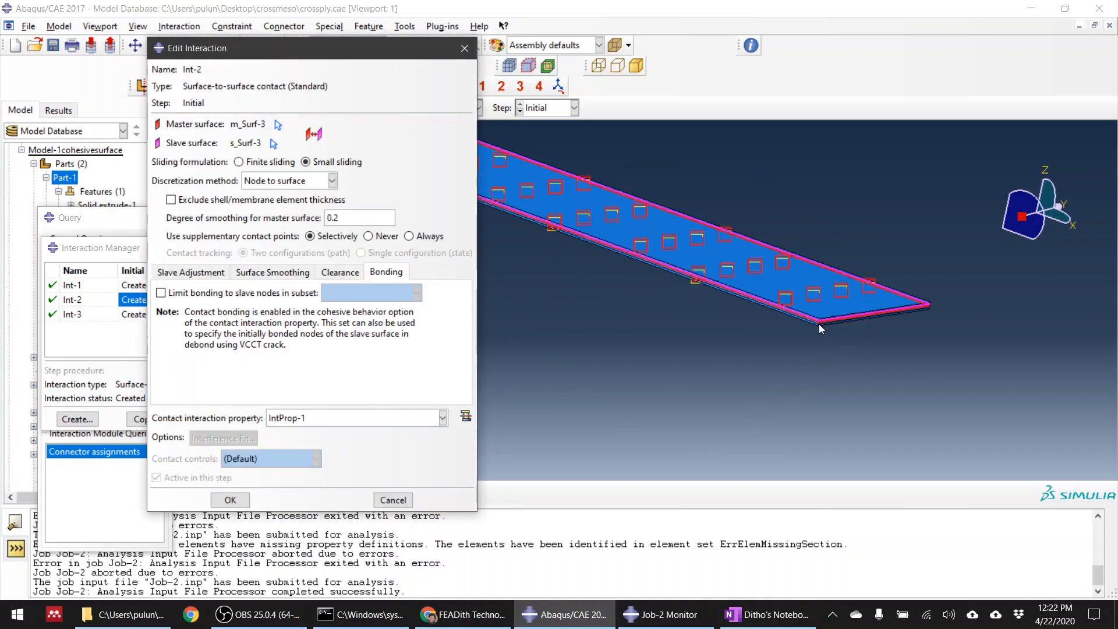
pyautogui.scroll(-2, 876, 356)
pyautogui.scroll(-3, 872, 323)
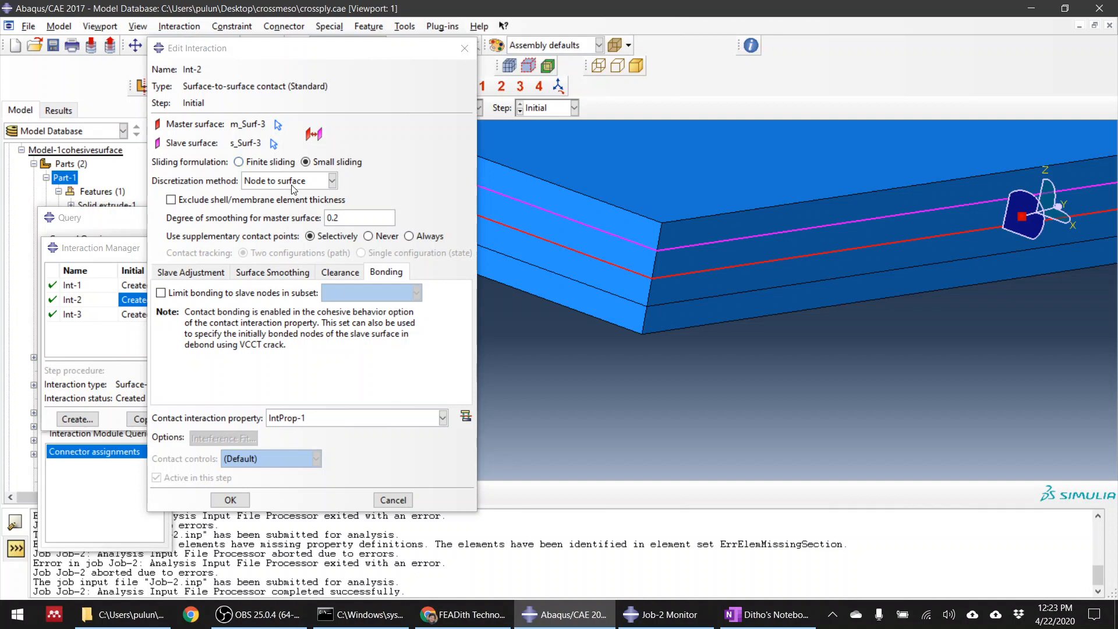
pyautogui.click(394, 502)
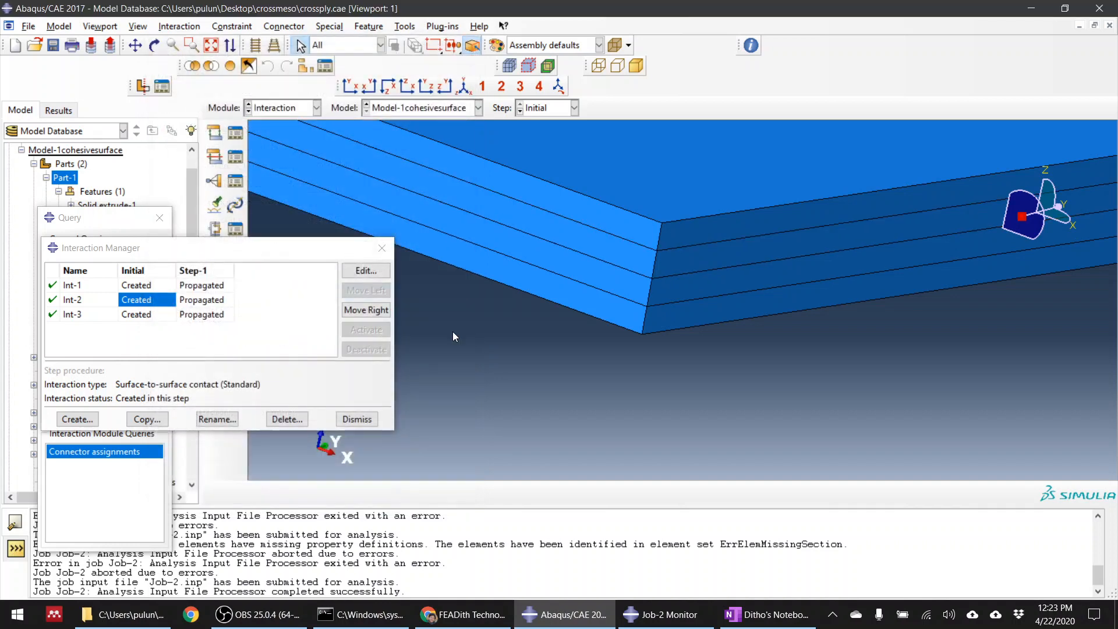
# In the Assembly module, translate the second ply from the top from 0.0,0.0,0.0 to 10.0,0.0,0.0, exposing its faces.
pyautogui.click(285, 109)
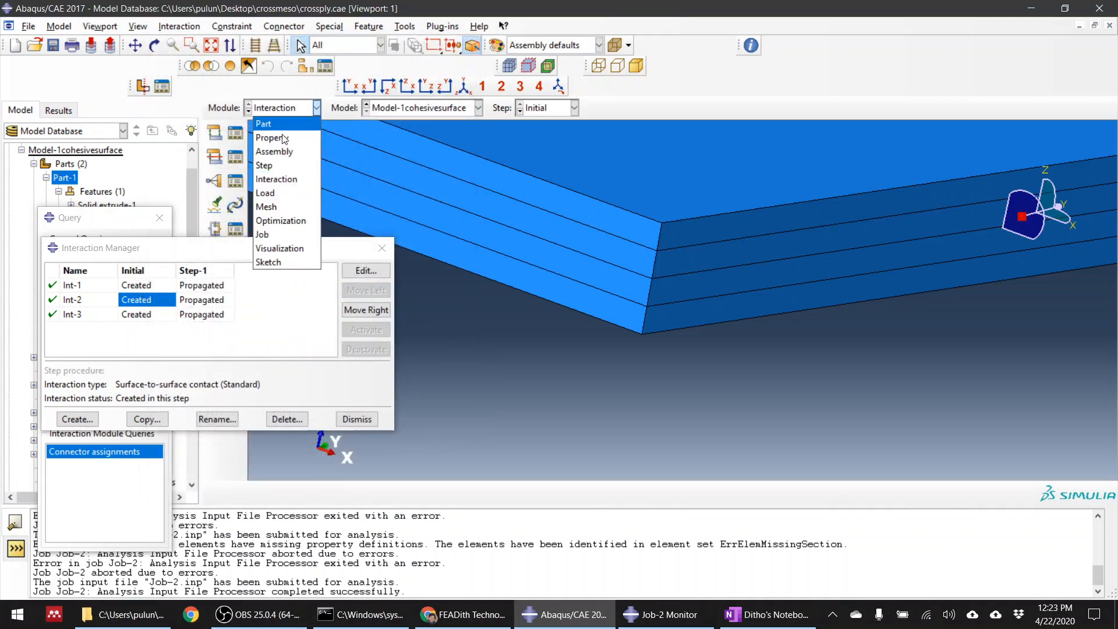
pyautogui.click(293, 153)
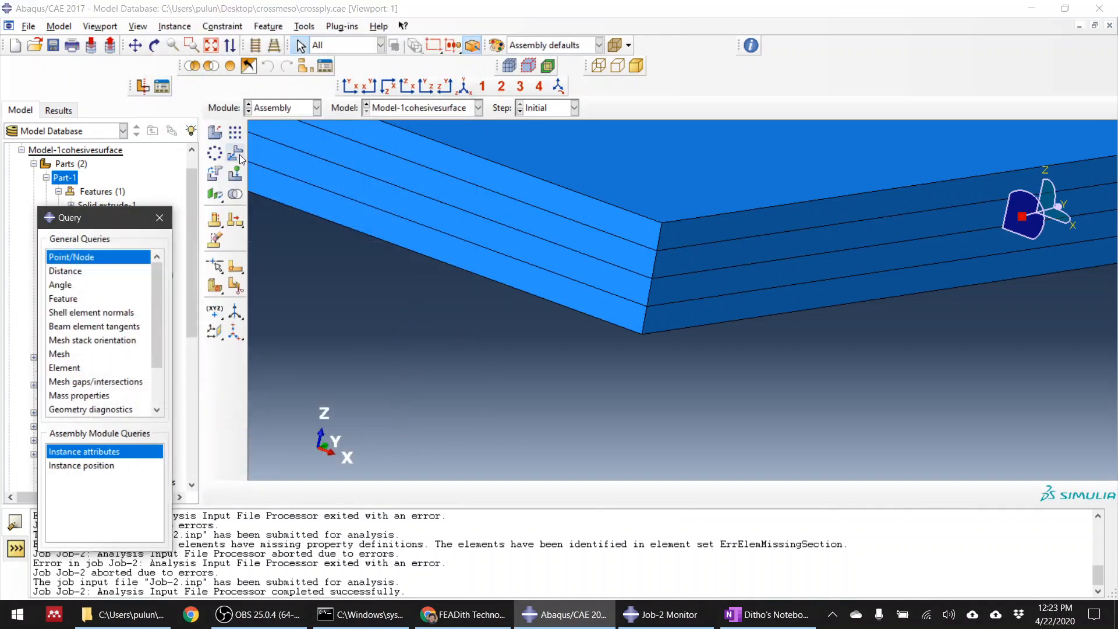
pyautogui.click(239, 154)
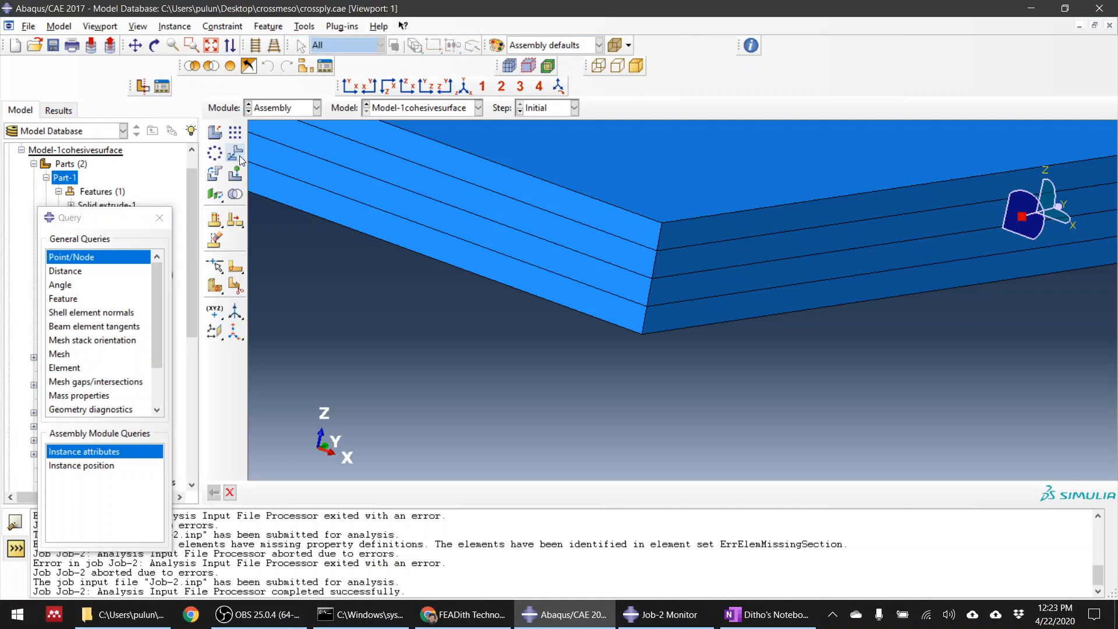
pyautogui.click(700, 256)
pyautogui.middleClick(708, 375)
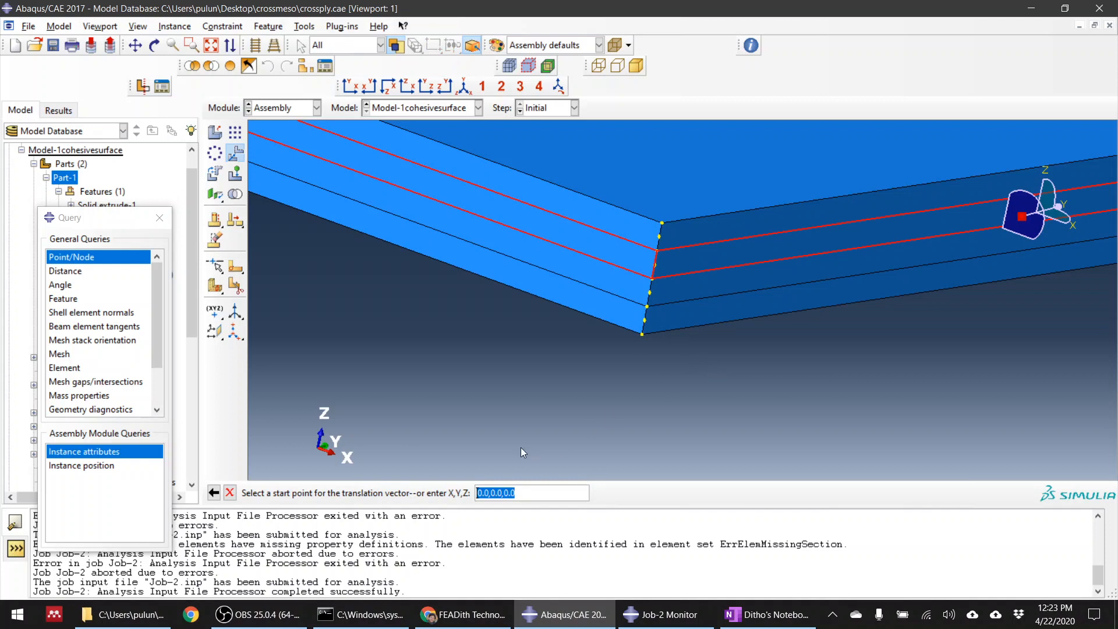
pyautogui.click(538, 494)
pyautogui.press('Return')
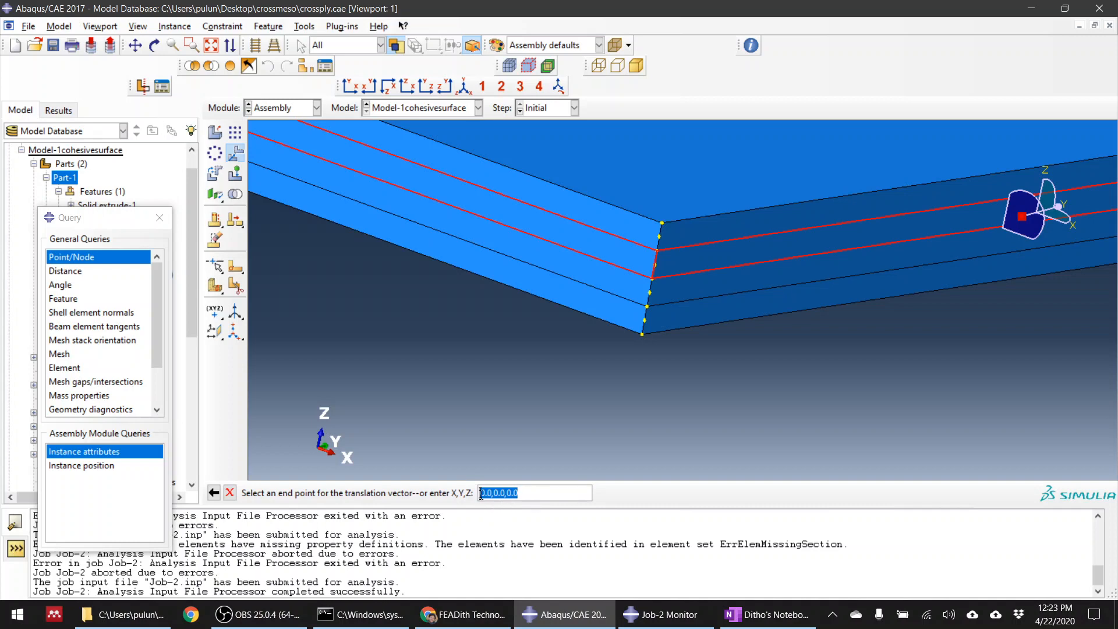
pyautogui.click(482, 493)
pyautogui.write('1')
pyautogui.press('Return')
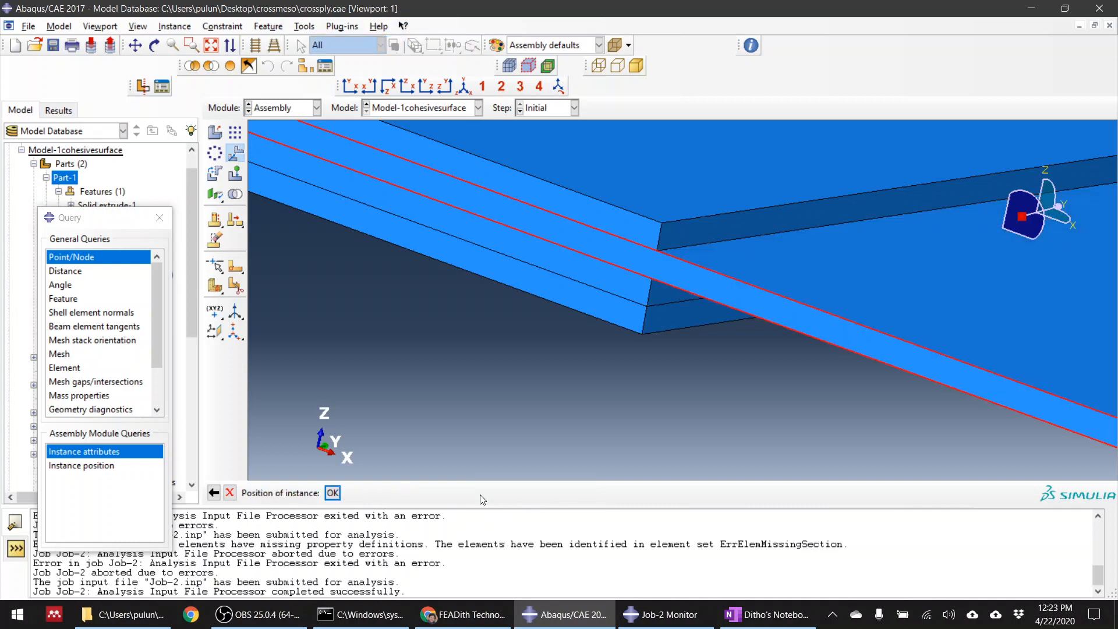
pyautogui.scroll(-5, 526, 424)
pyautogui.click(333, 493)
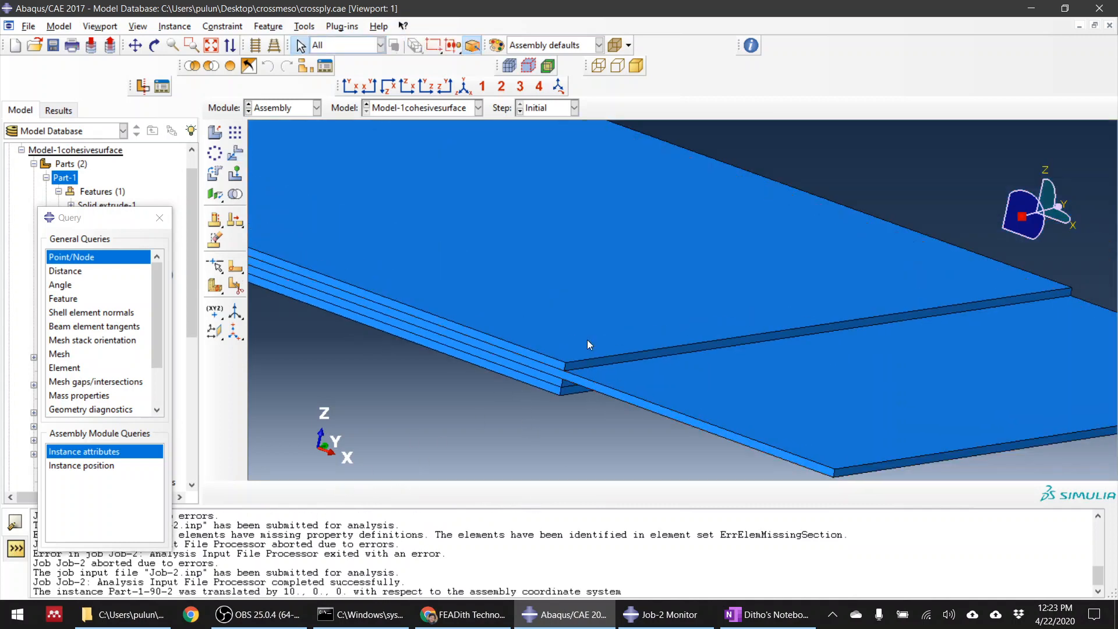
# Return to the Interaction module, close the Query dialog, and recheck Int-2's surfaces on the shifted ply from below without changing the definition.
pyautogui.keyDown('ctrl'); pyautogui.keyDown('alt'); pyautogui.moveTo(584, 343); pyautogui.dragTo(597, 293); pyautogui.keyUp('alt'); pyautogui.keyUp('ctrl')
pyautogui.keyDown('ctrl'); pyautogui.keyDown('alt'); pyautogui.moveTo(809, 247); pyautogui.dragTo(750, 244); pyautogui.keyUp('alt'); pyautogui.keyUp('ctrl')
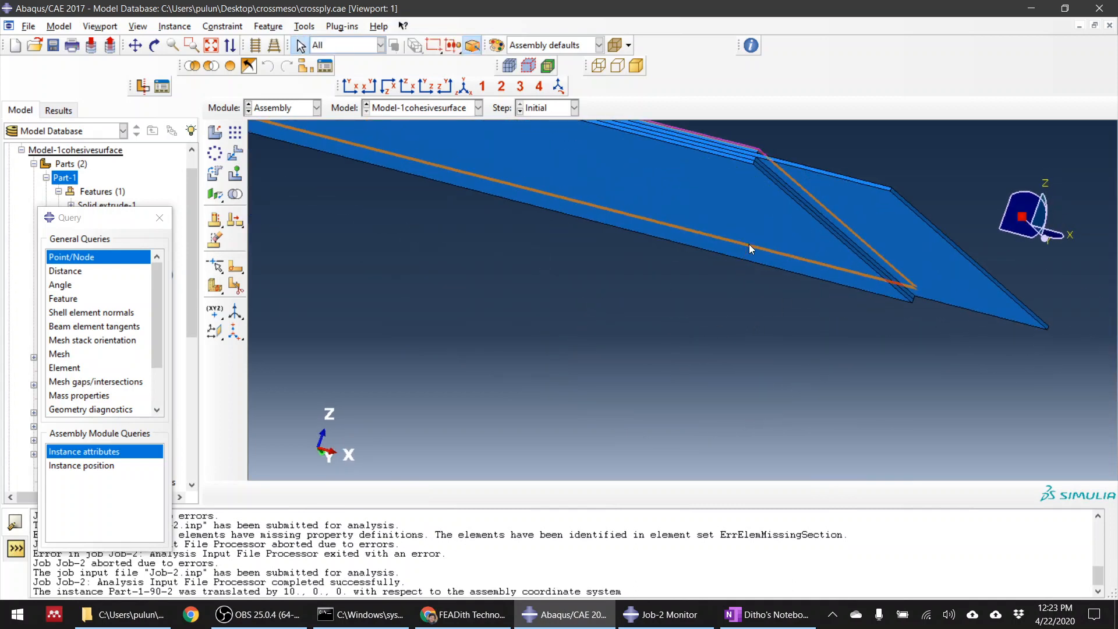
pyautogui.click(302, 110)
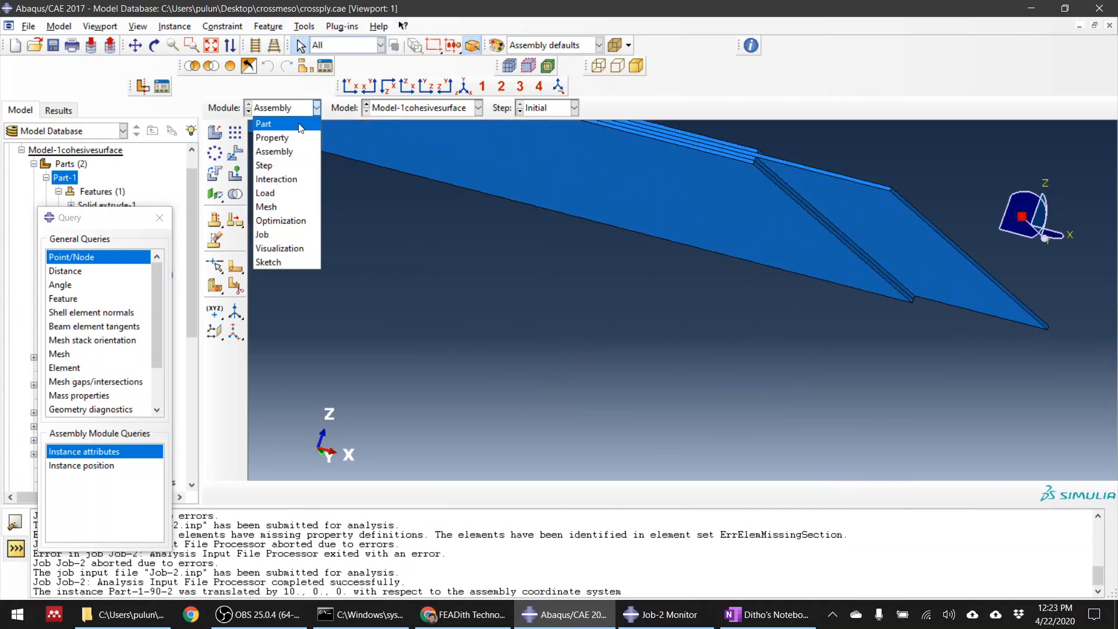
pyautogui.click(289, 179)
pyautogui.click(404, 27)
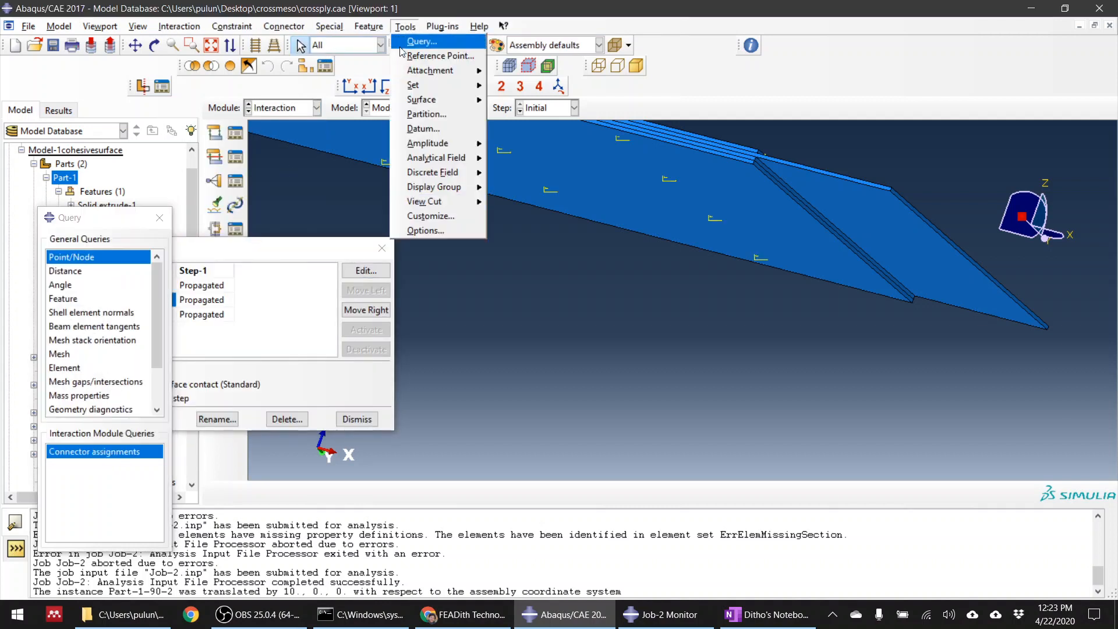
pyautogui.click(273, 259)
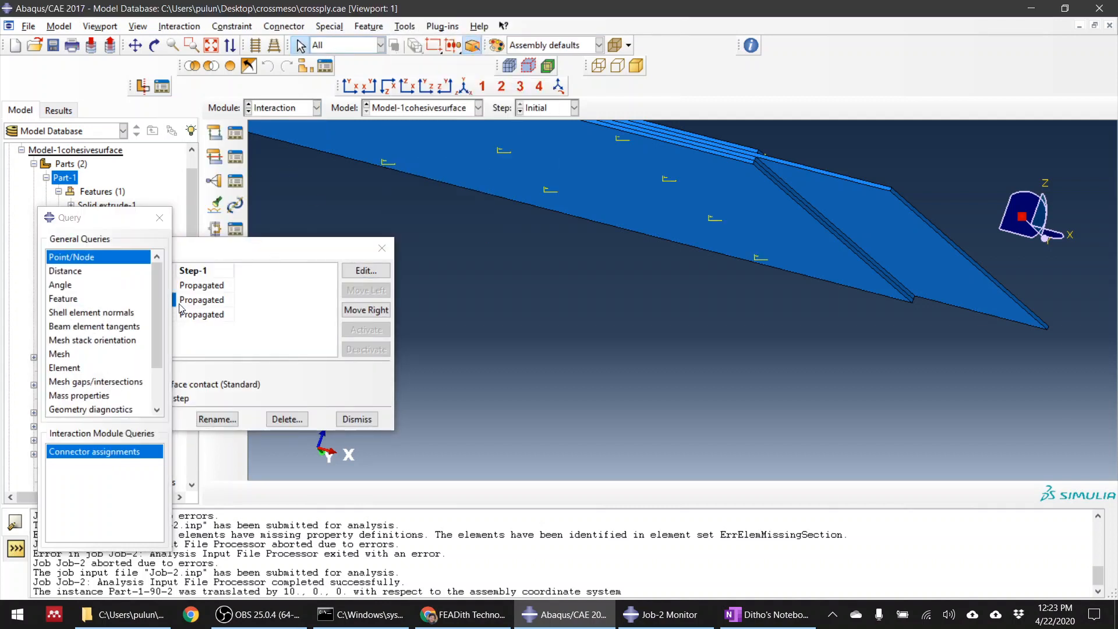
pyautogui.click(159, 217)
pyautogui.click(147, 305)
pyautogui.doubleClick(147, 306)
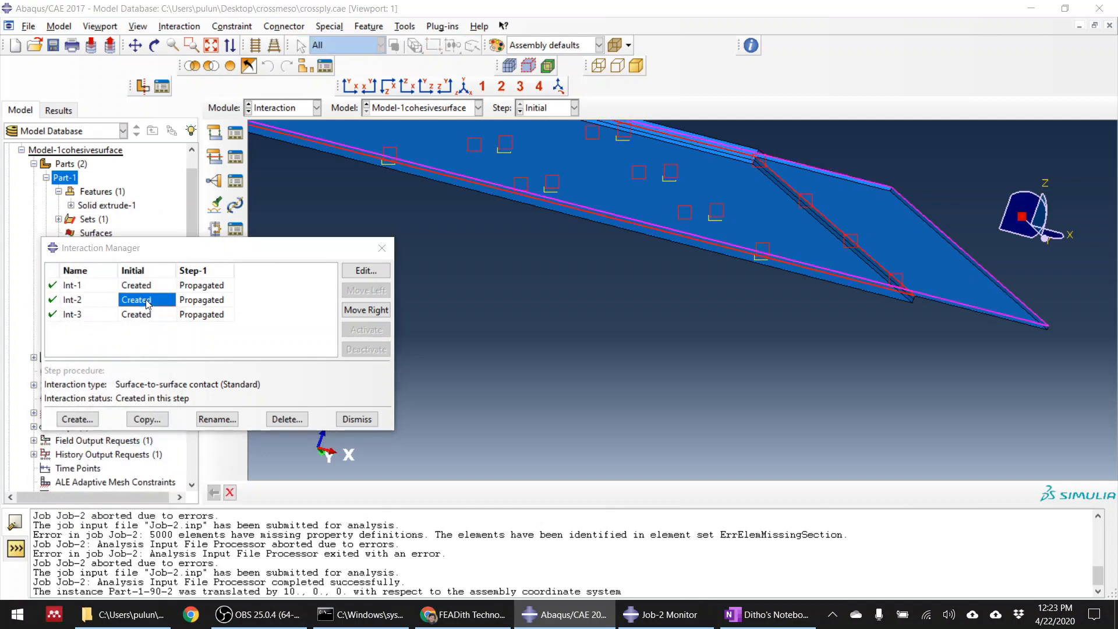
pyautogui.scroll(2, 848, 163)
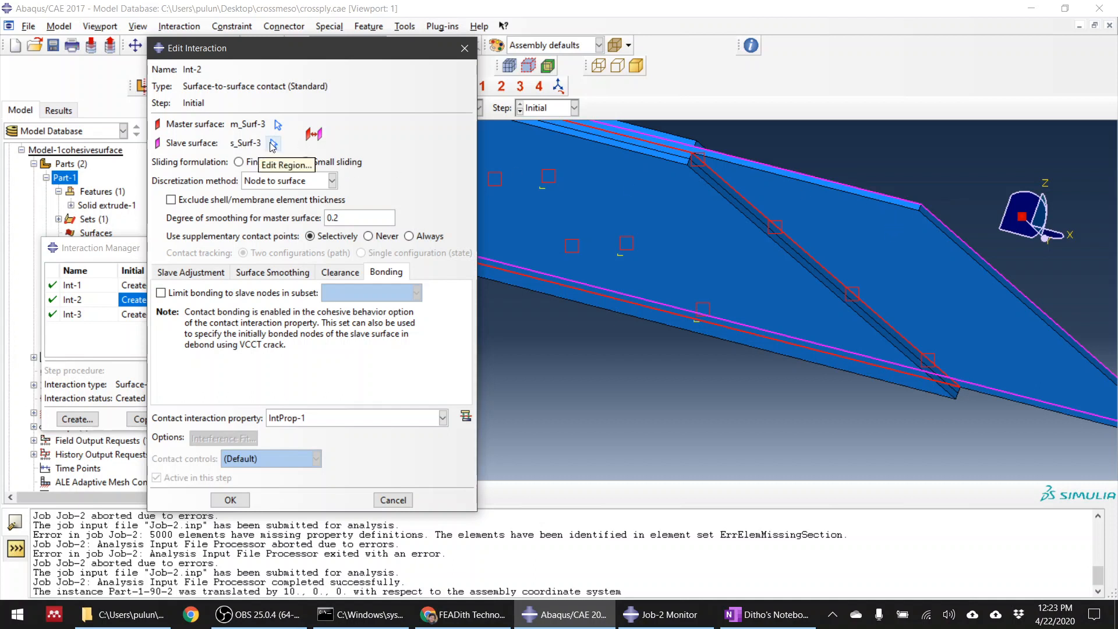
pyautogui.click(398, 501)
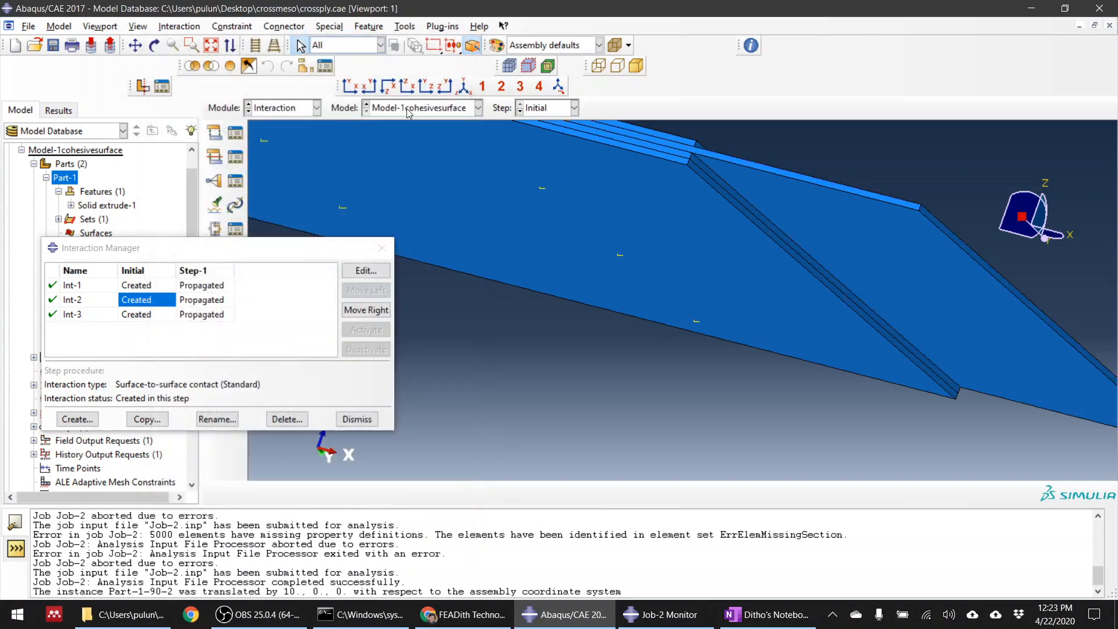
# Redefine surface s_Surf-3 as the exposed underside of the shifted ply and dismiss the Interaction Manager.
pyautogui.click(405, 27)
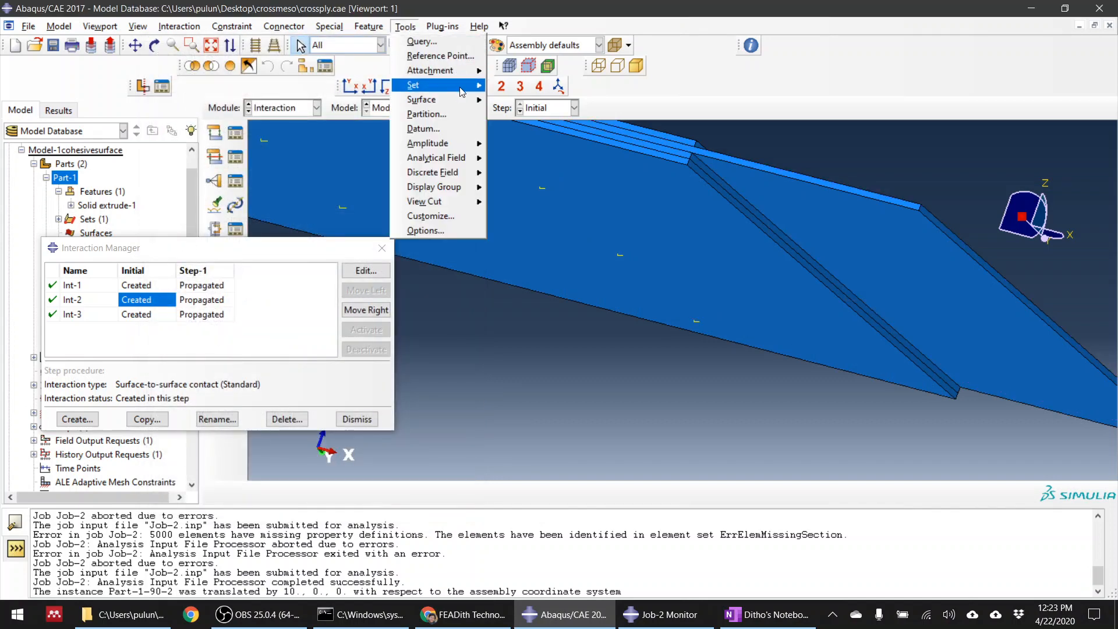
pyautogui.moveTo(469, 104)
pyautogui.moveTo(535, 132)
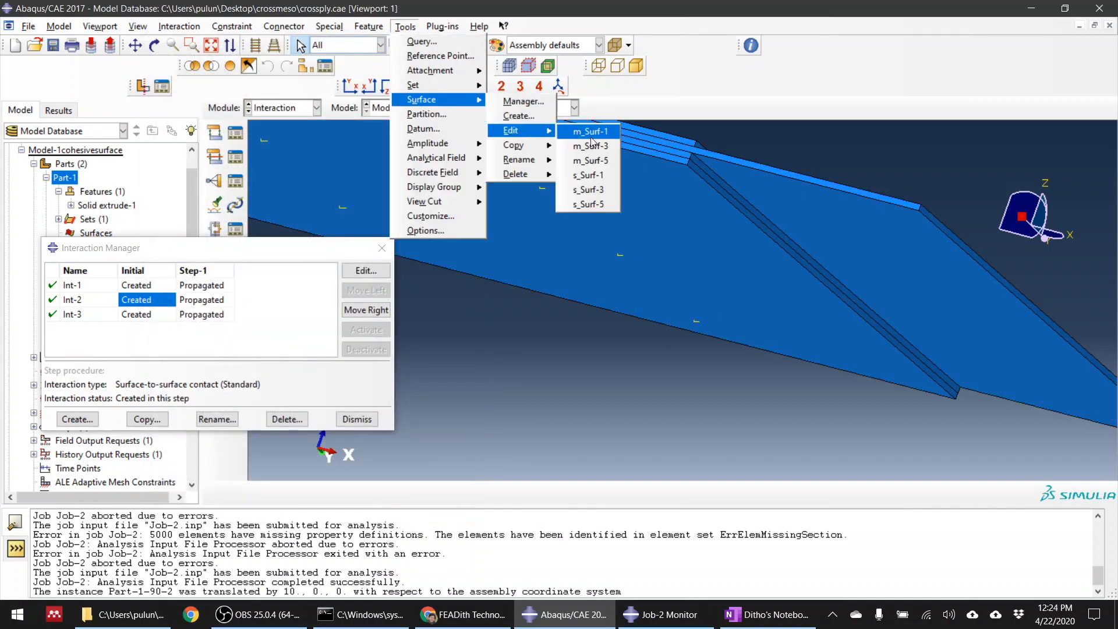
pyautogui.click(597, 190)
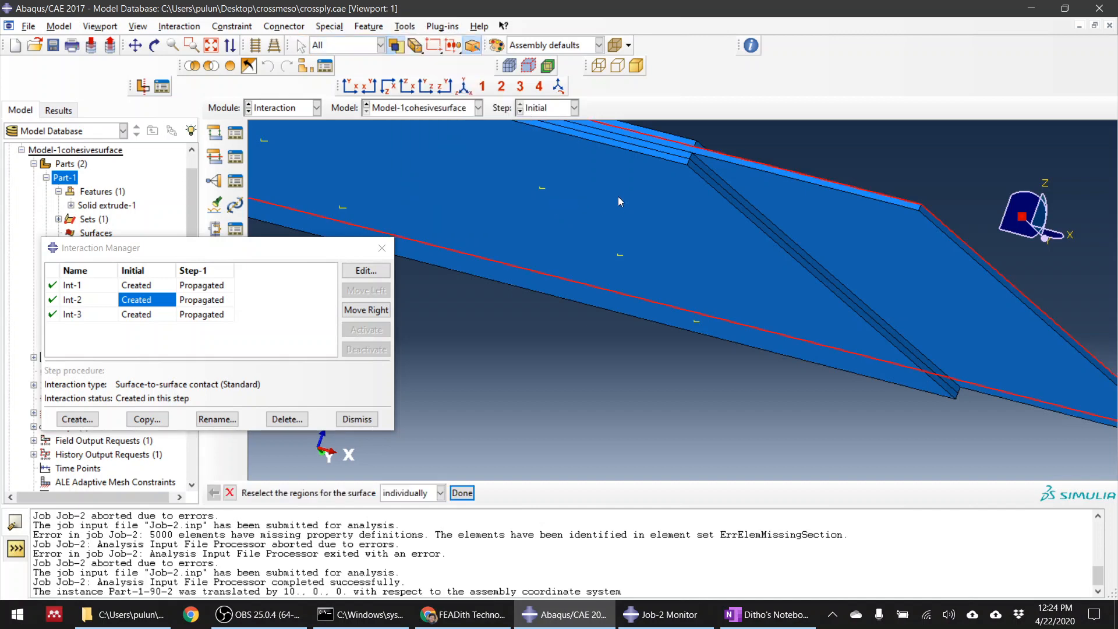
pyautogui.click(866, 229)
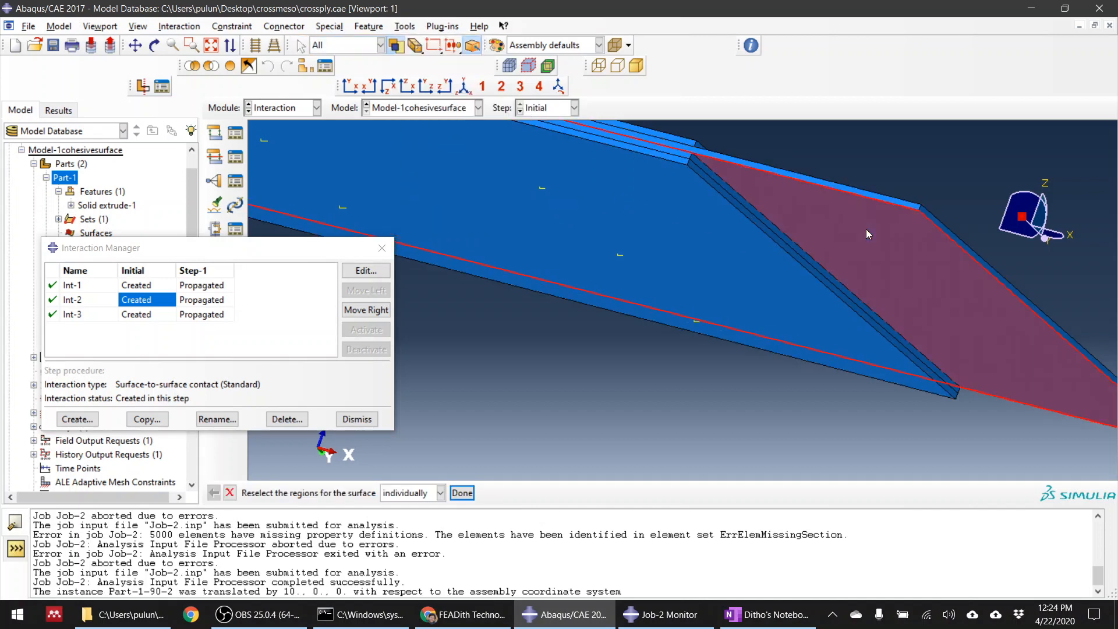
pyautogui.click(465, 496)
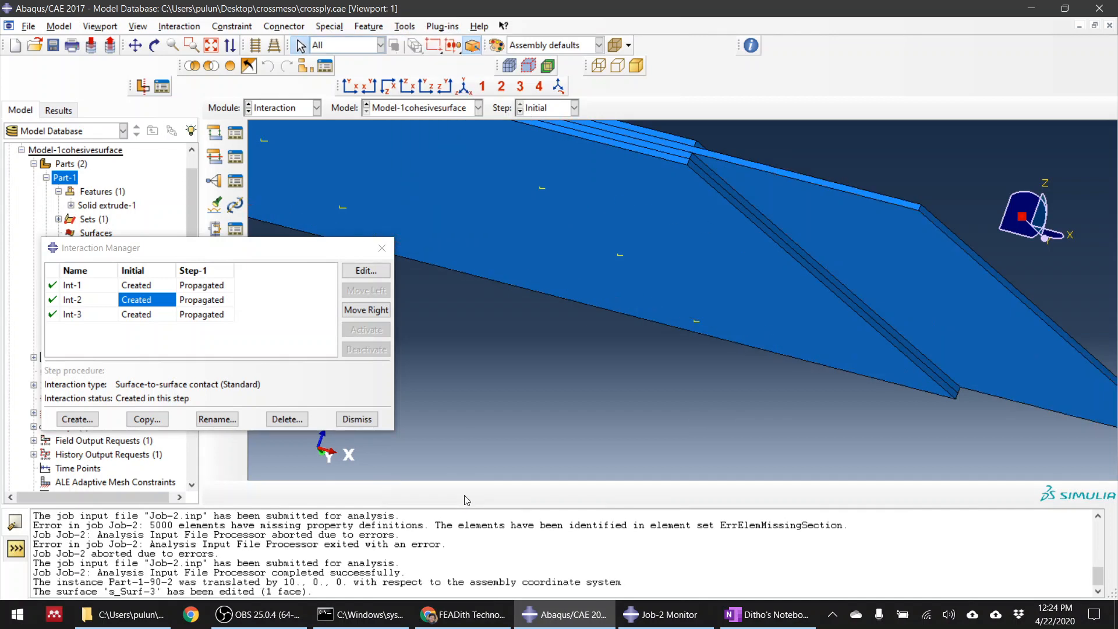
pyautogui.click(357, 419)
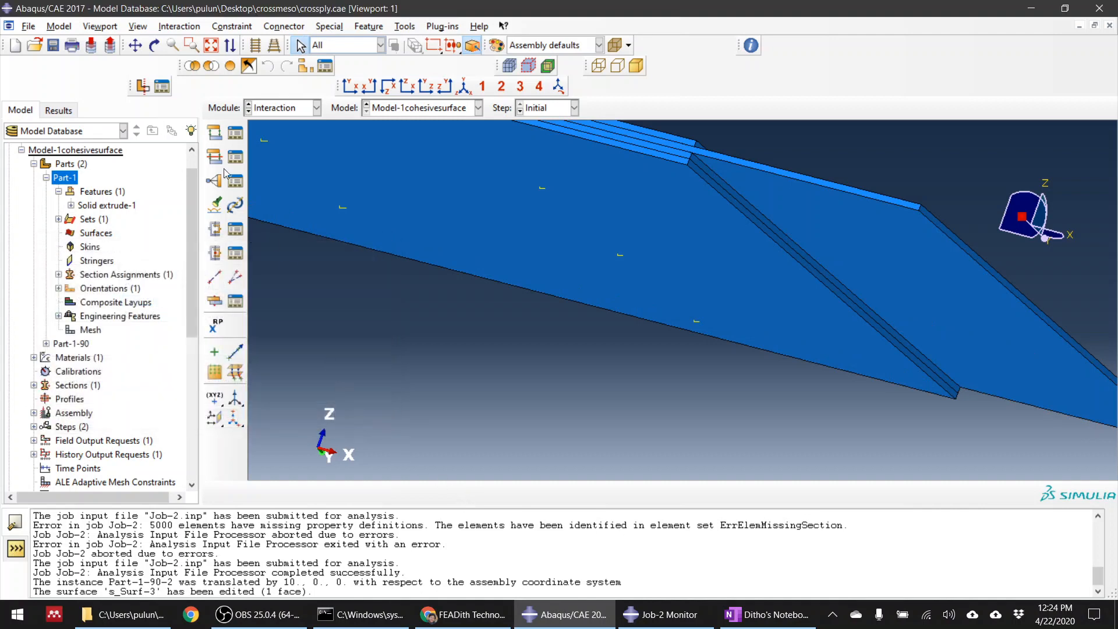
# In the Assembly module, translate the shifted ply back into the stack, moving its lower corner onto the matching corner of the ply below.
pyautogui.click(279, 111)
pyautogui.click(283, 150)
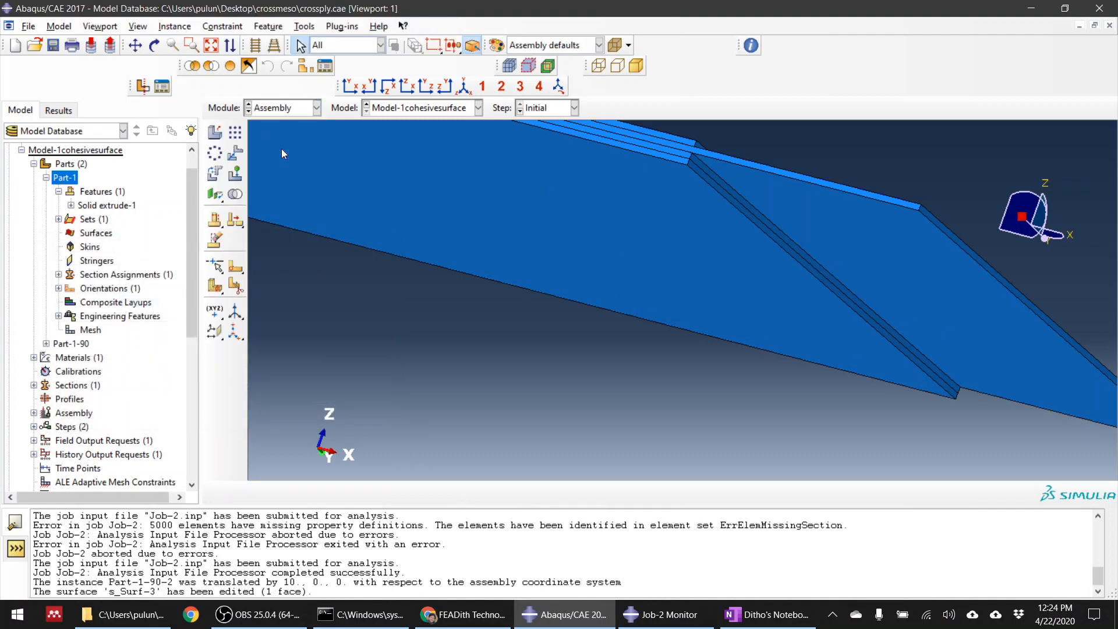
pyautogui.click(236, 154)
pyautogui.click(938, 244)
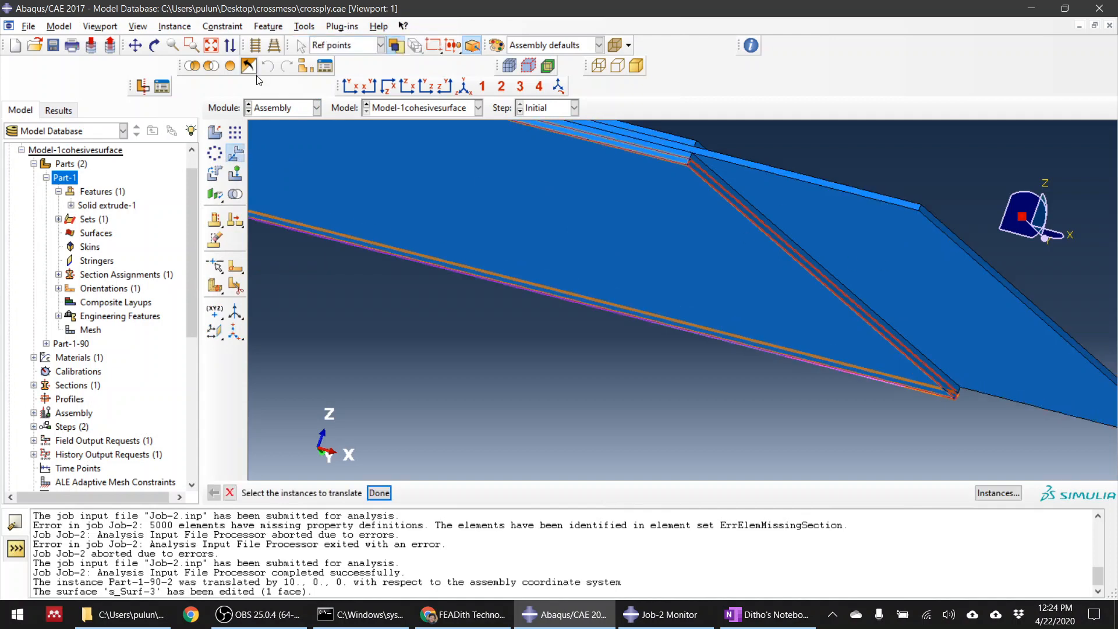
pyautogui.click(847, 230)
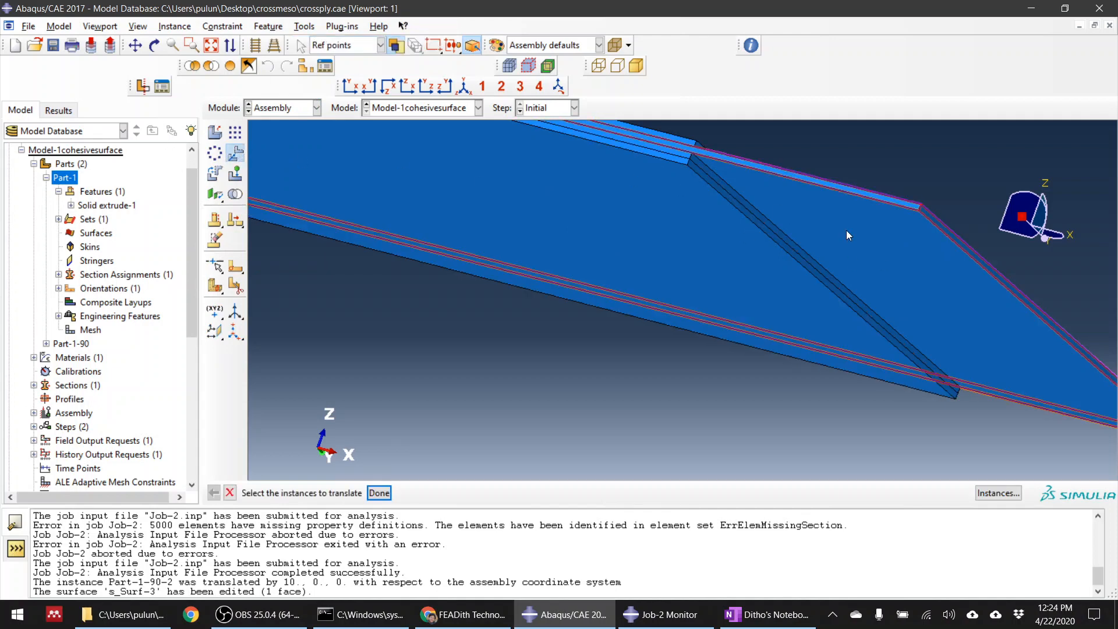
pyautogui.click(384, 493)
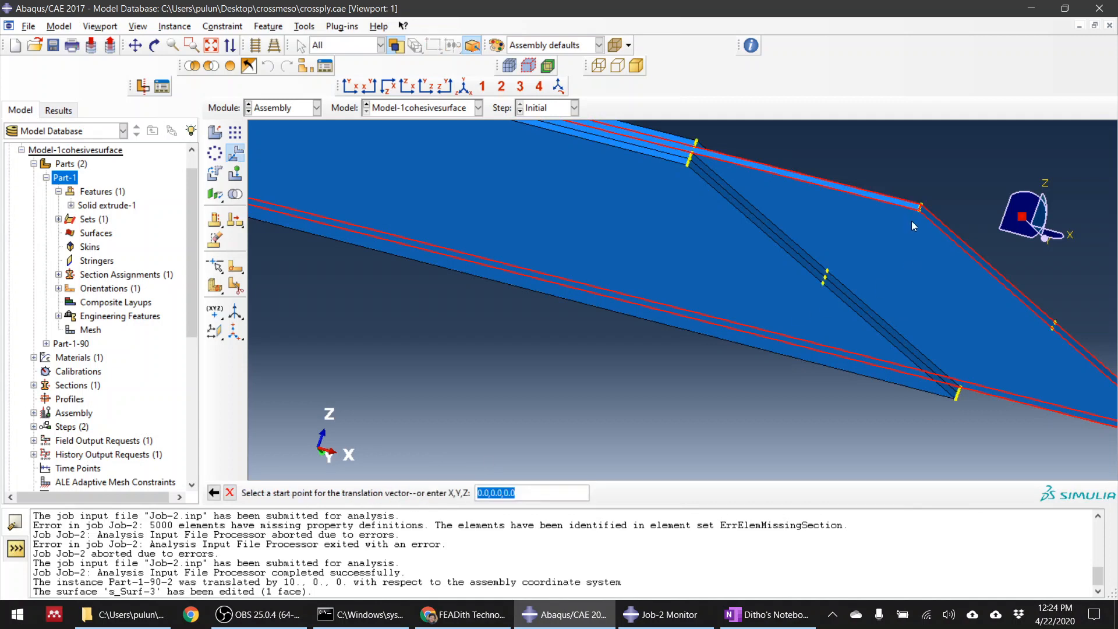
pyautogui.scroll(-5, 912, 211)
pyautogui.click(933, 212)
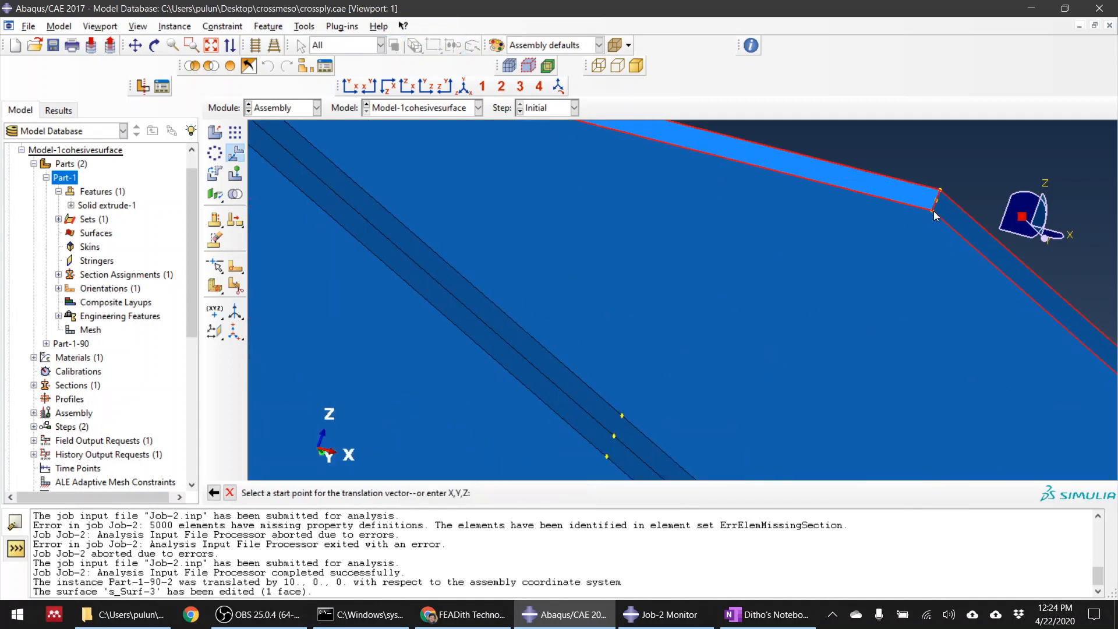
pyautogui.scroll(4, 943, 292)
pyautogui.scroll(-8, 693, 213)
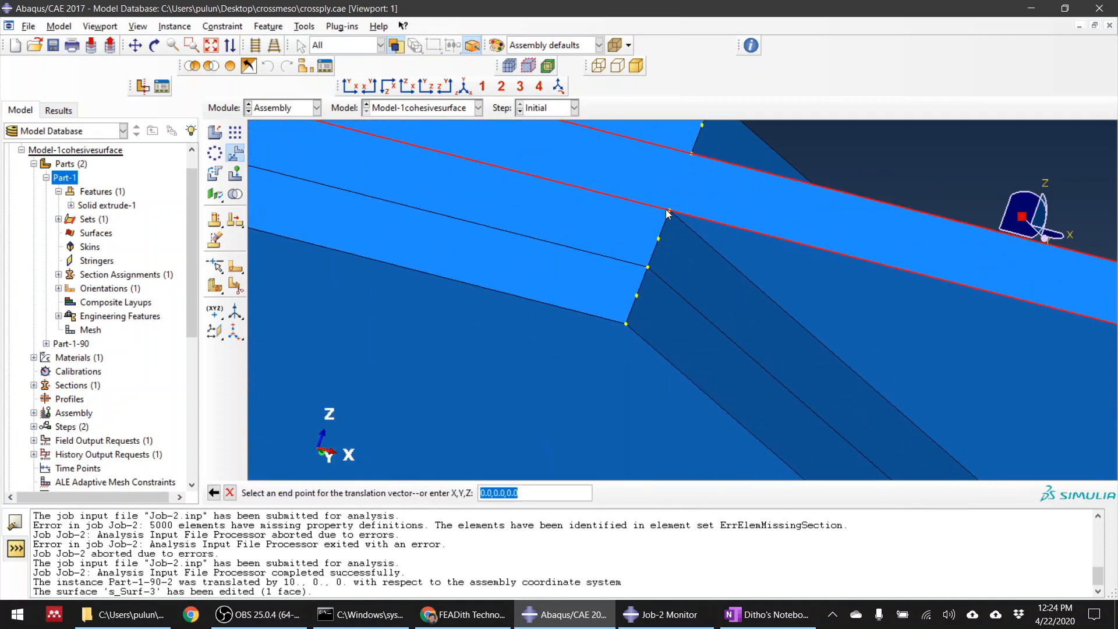
pyautogui.click(669, 211)
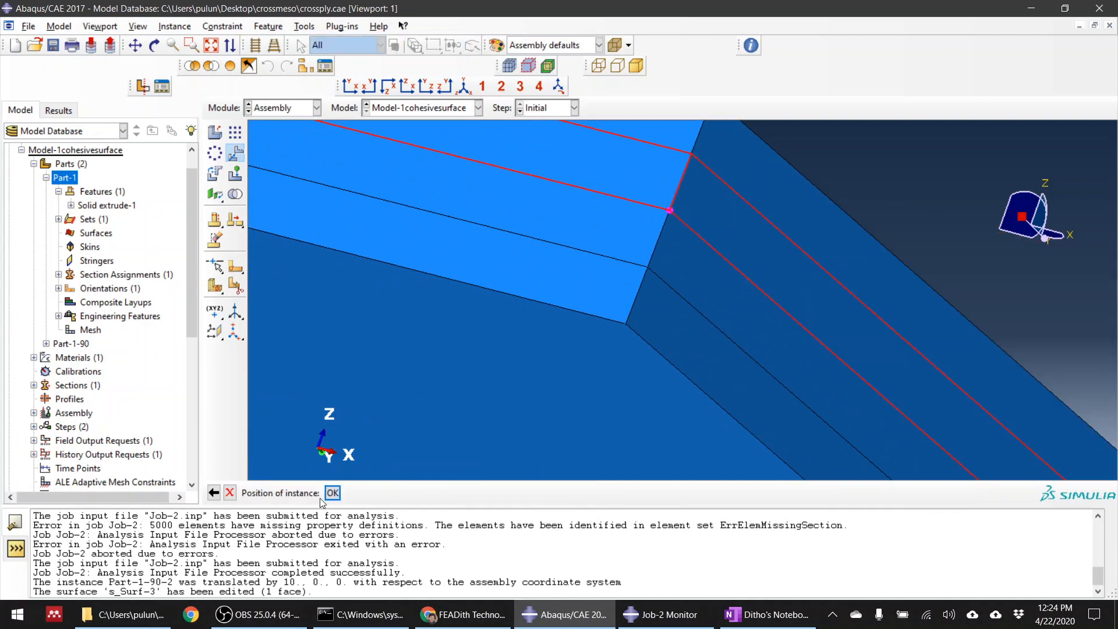
pyautogui.click(332, 493)
# Switch to the Job module, kill the running Job-2, and reposition the Job Manager.
pyautogui.click(259, 106)
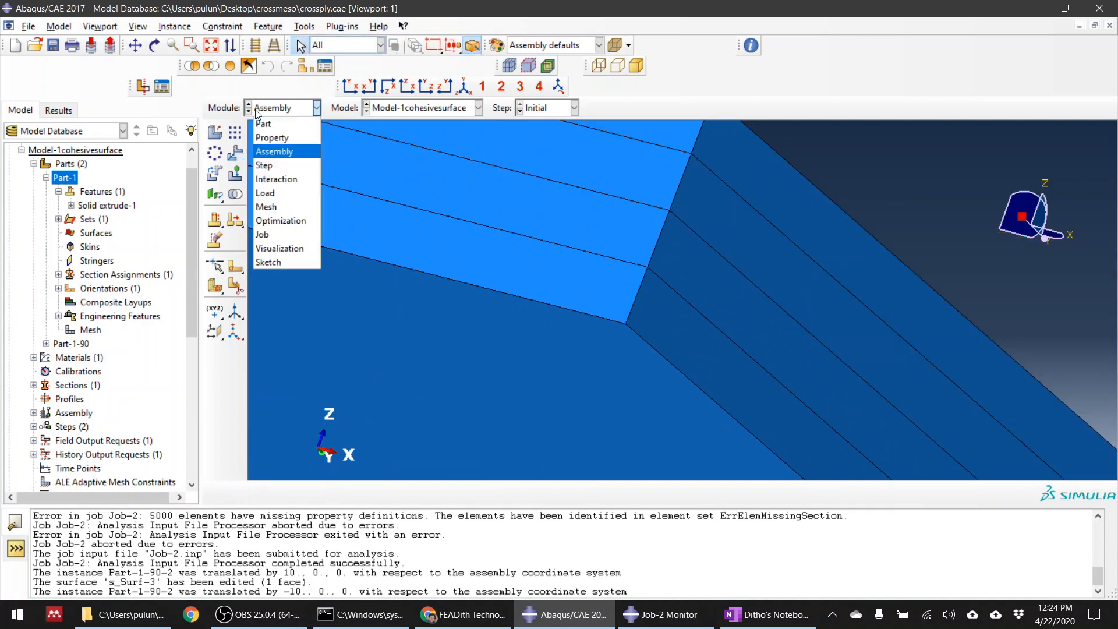
pyautogui.click(291, 241)
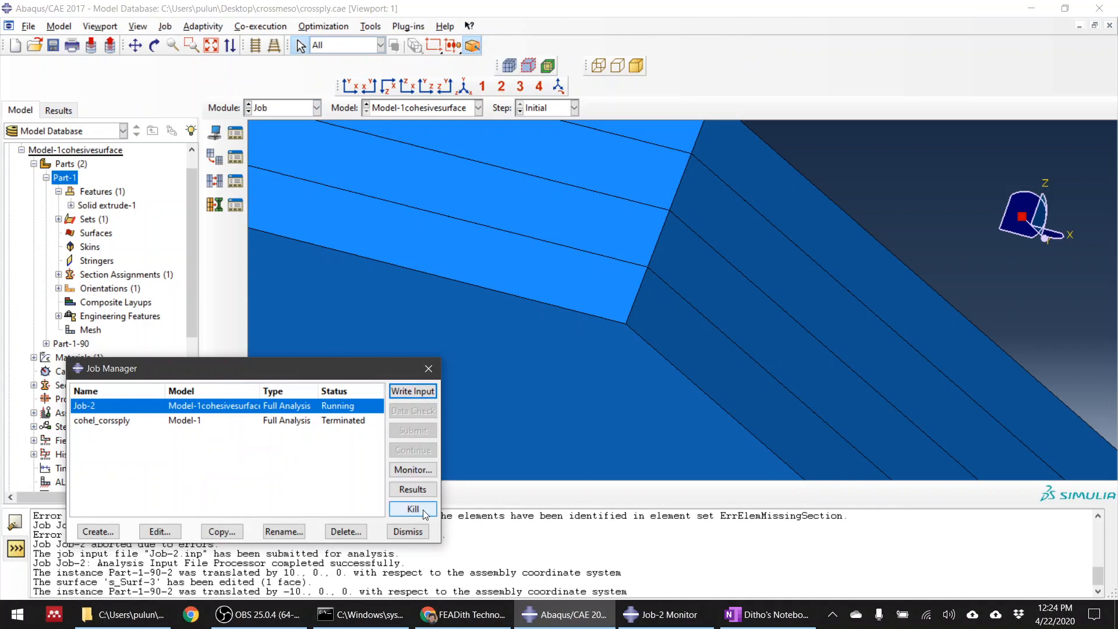
pyautogui.click(413, 509)
pyautogui.click(536, 325)
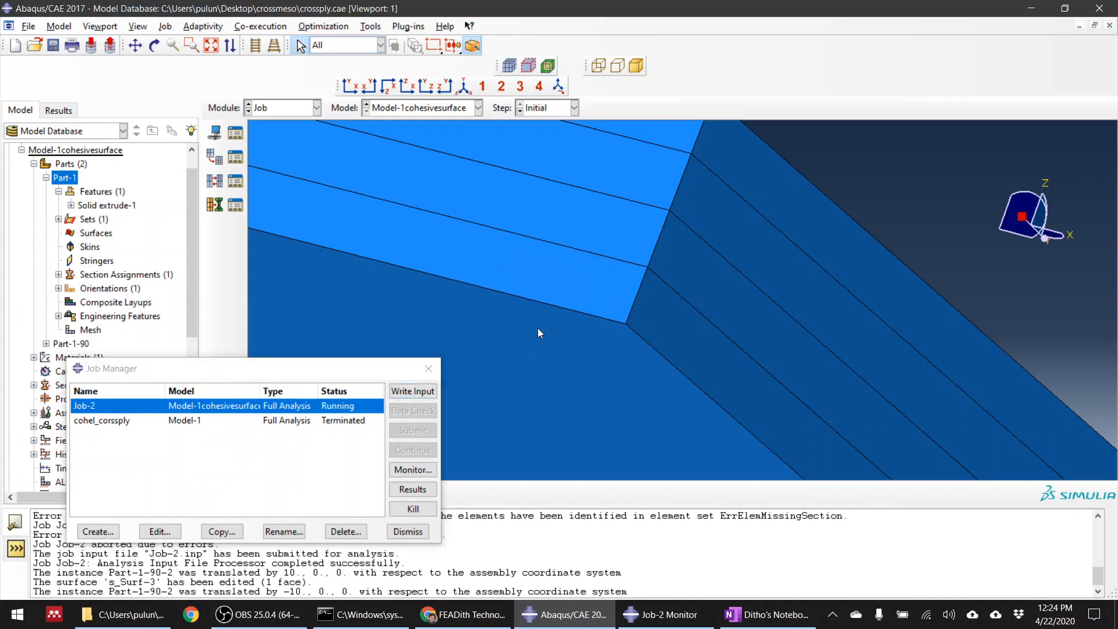
pyautogui.moveTo(354, 379); pyautogui.dragTo(339, 284)
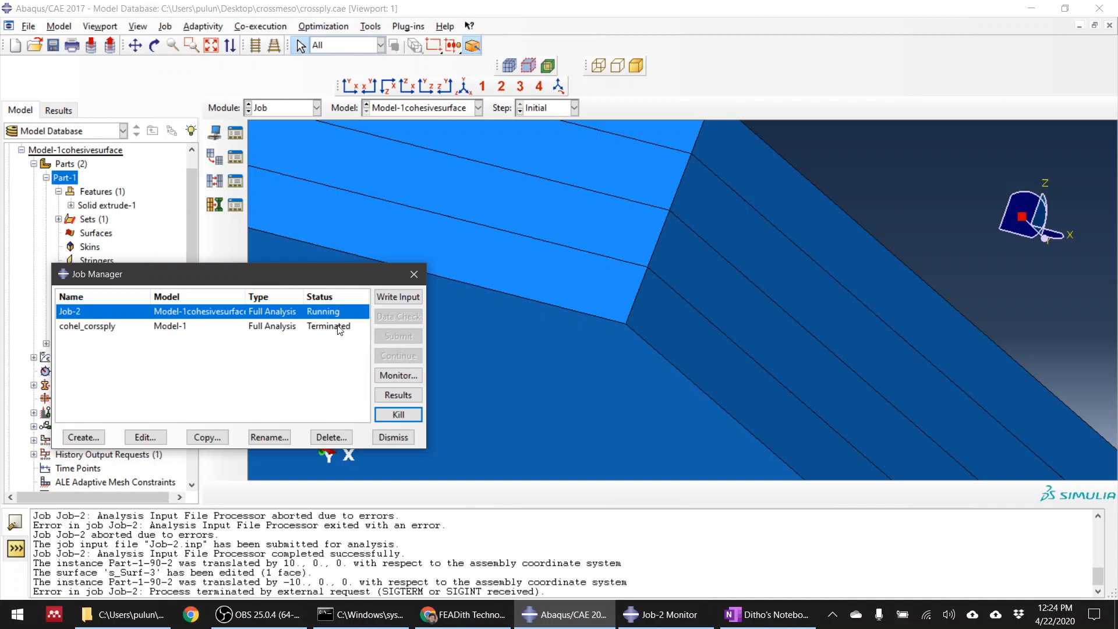
# Open the monitor for Job-2 and read its error entry.
pyautogui.click(397, 375)
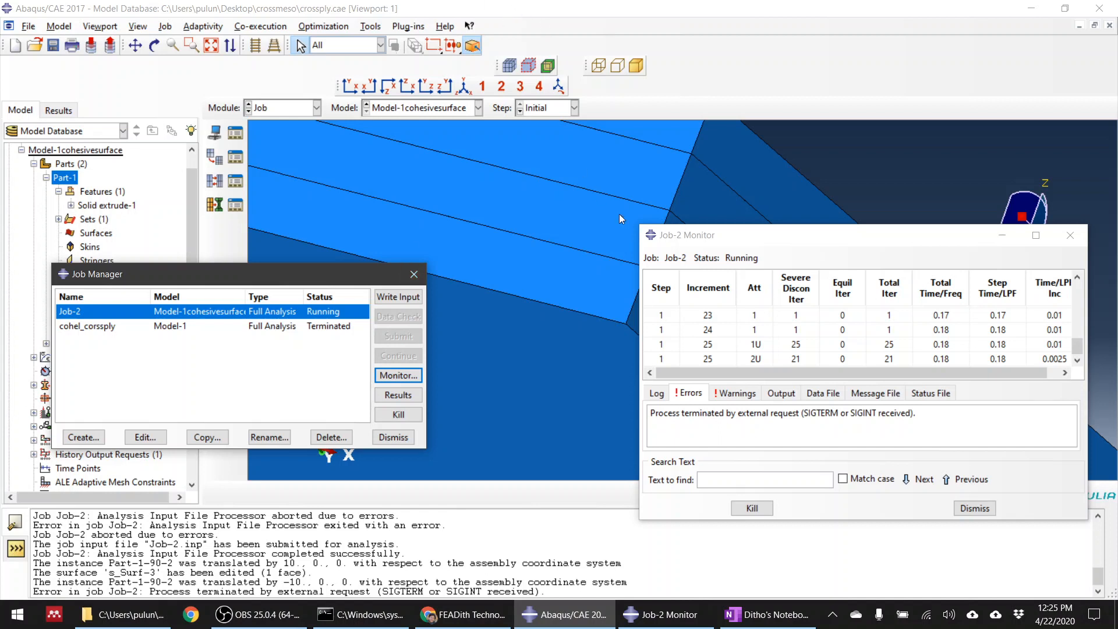
pyautogui.moveTo(685, 415); pyautogui.dragTo(780, 421)
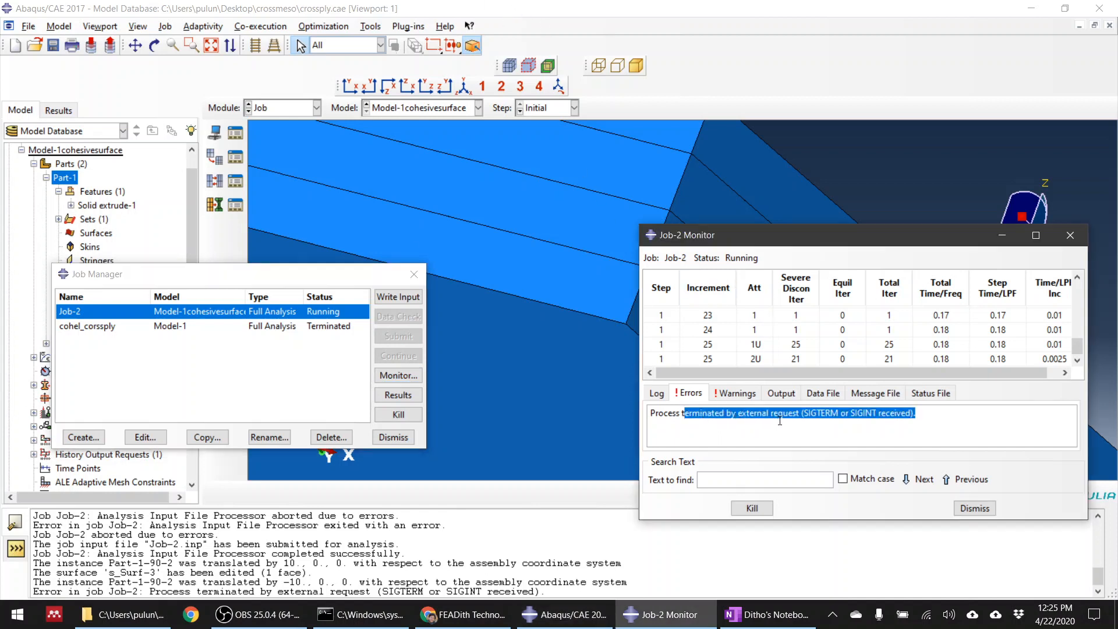
pyautogui.click(271, 278)
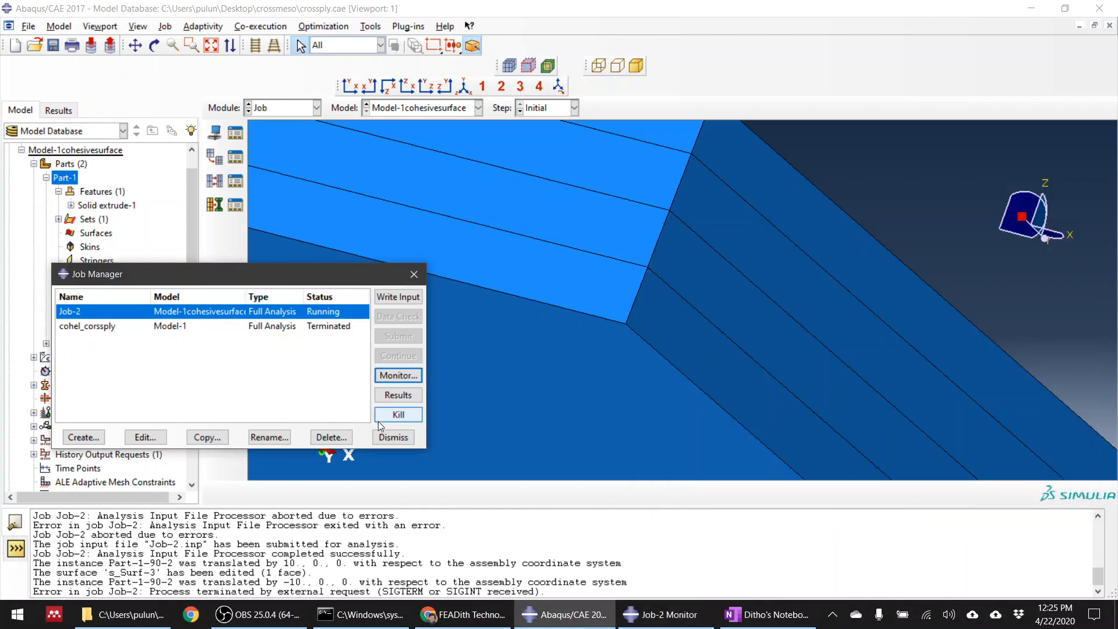
# Reopen the Job Manager and resubmit Job-2, accepting the overwrite of its existing job files.
pyautogui.click(394, 438)
pyautogui.click(235, 134)
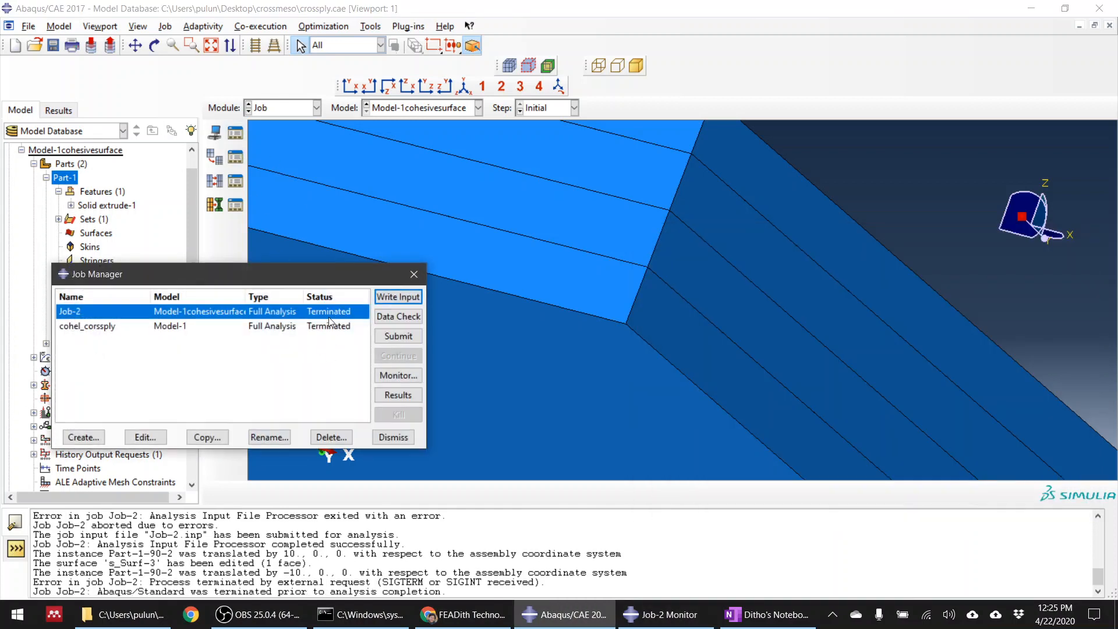
pyautogui.click(397, 342)
pyautogui.click(769, 364)
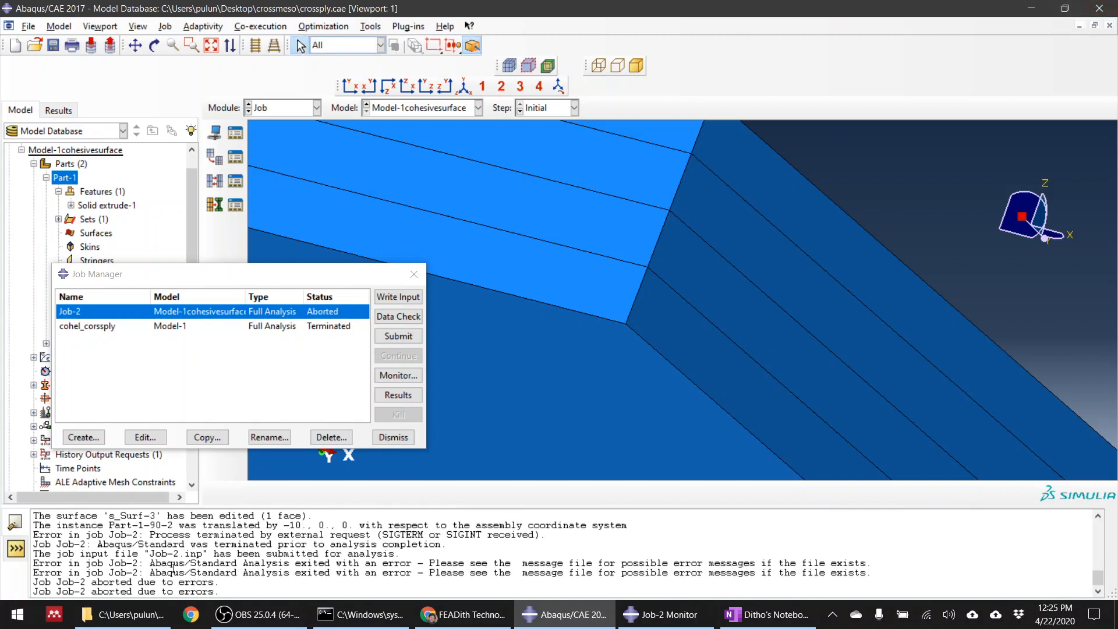
# Open the monitor for the resubmitted Job-2 and read through its list of errors.
pyautogui.moveTo(100, 621)
pyautogui.click(401, 375)
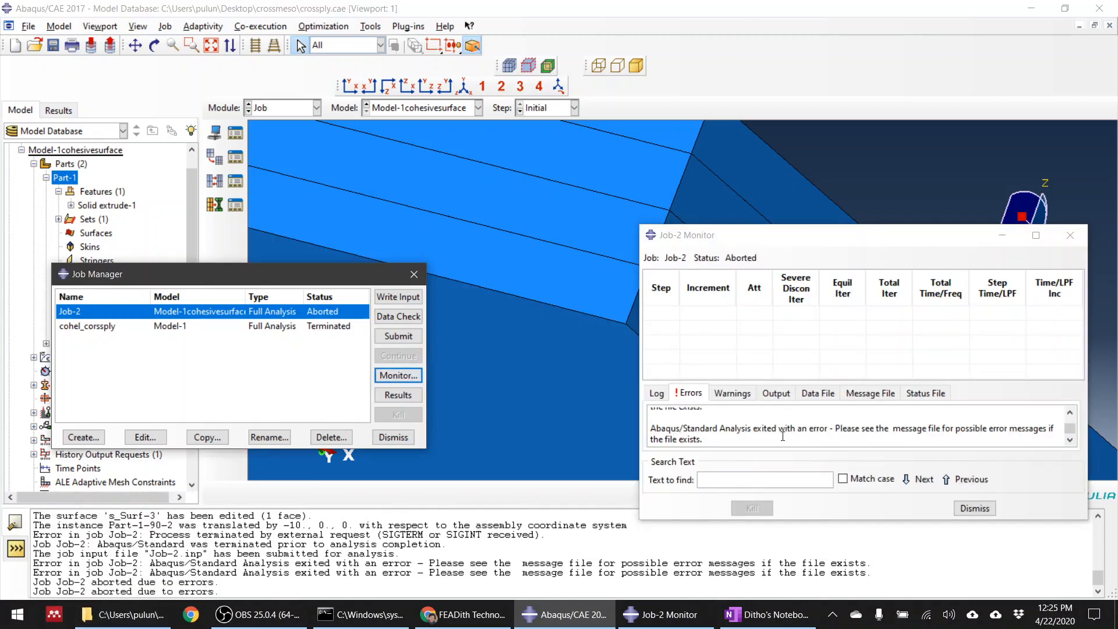
pyautogui.scroll(3, 780, 428)
pyautogui.moveTo(859, 415); pyautogui.dragTo(895, 414)
pyautogui.scroll(-2, 846, 435)
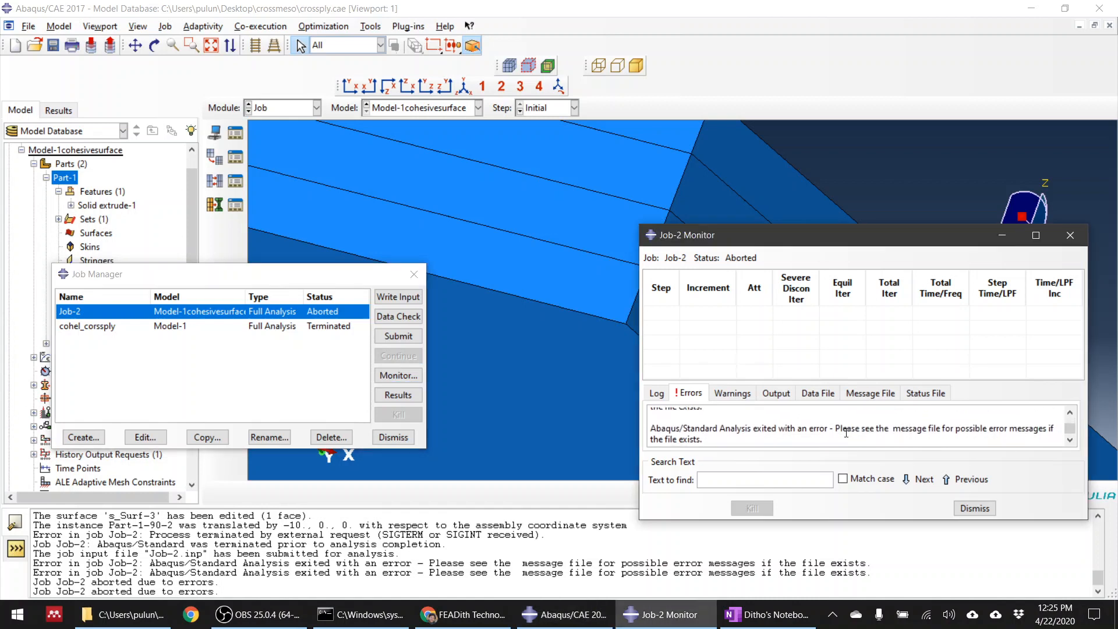
pyautogui.scroll(2, 846, 434)
# Switch to File Explorer, locate the Job-2.lck lock file in the crossmeso folder, and return to Abaqus/CAE.
pyautogui.click(143, 616)
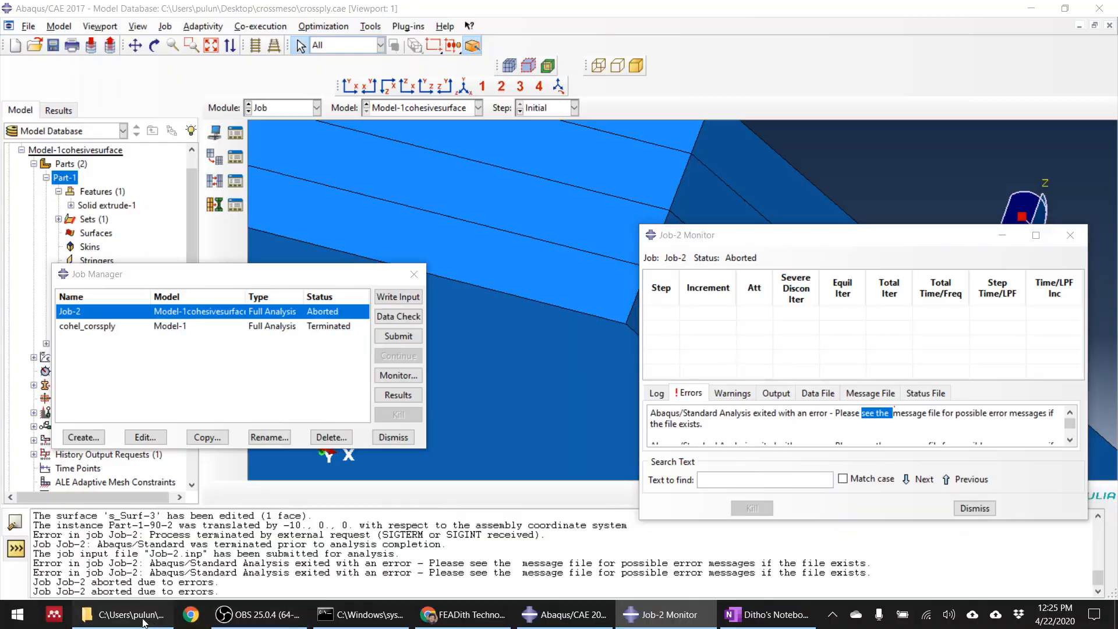
pyautogui.click(913, 303)
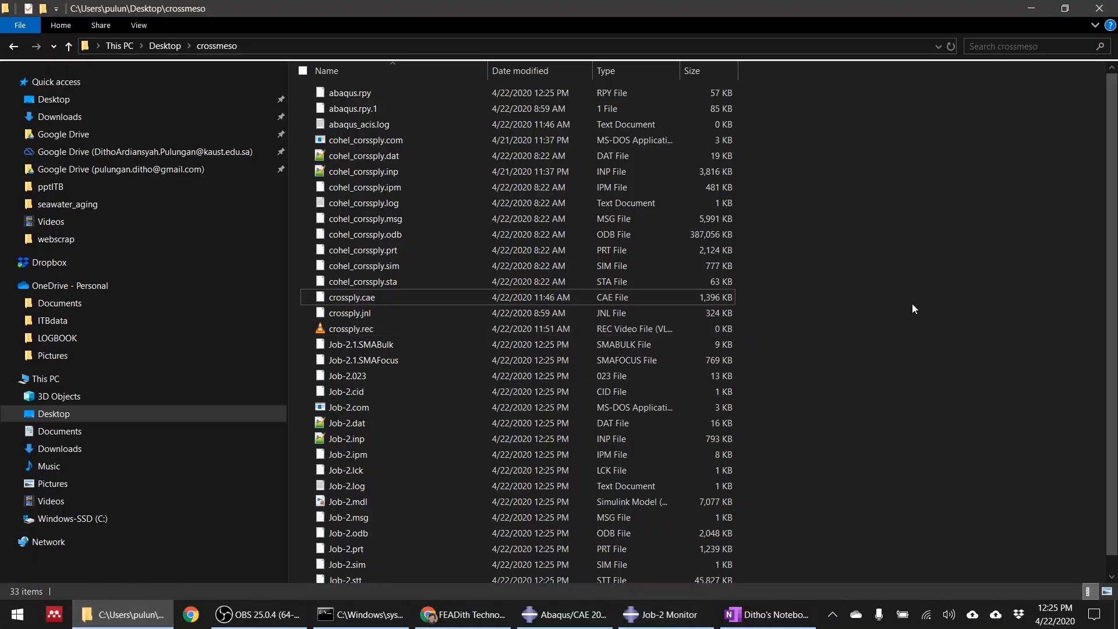
pyautogui.scroll(-1, 912, 303)
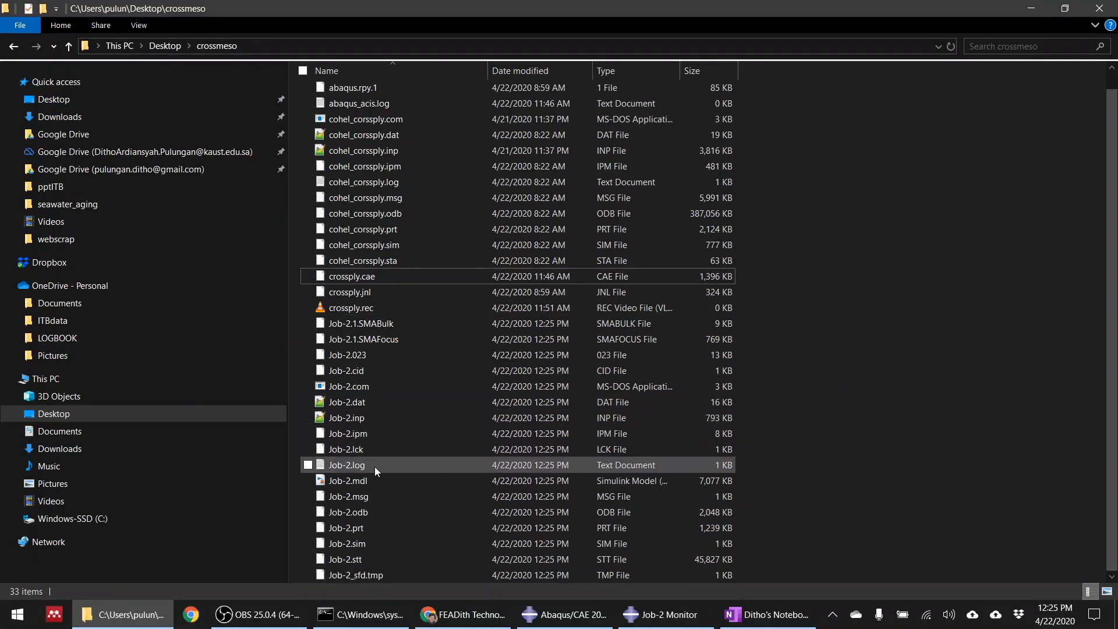
pyautogui.click(365, 451)
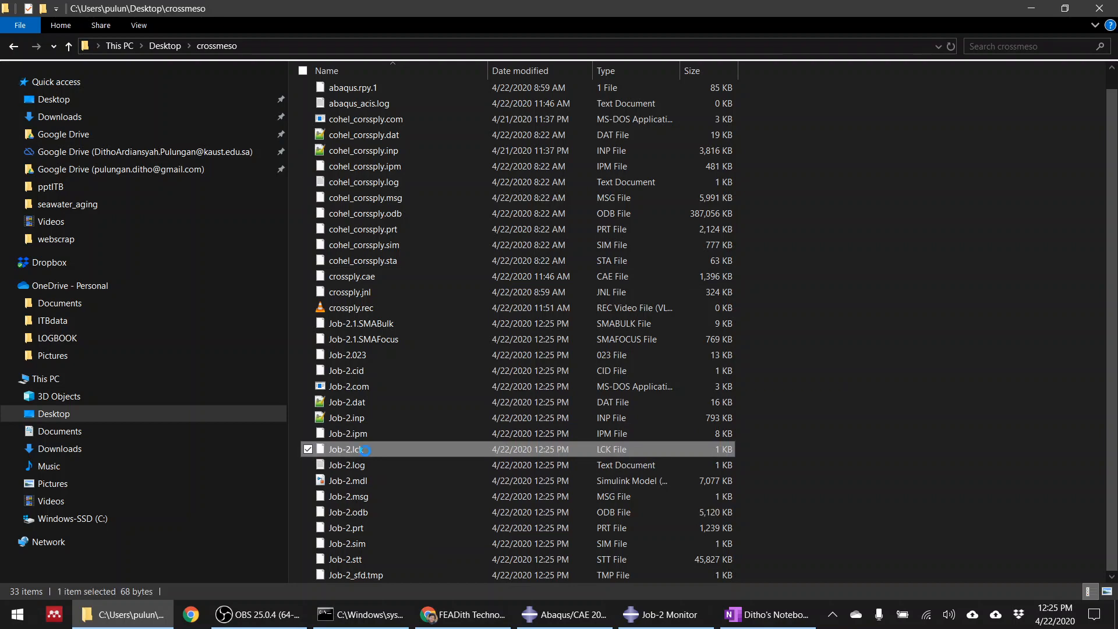
pyautogui.rightClick(365, 449)
pyautogui.click(874, 385)
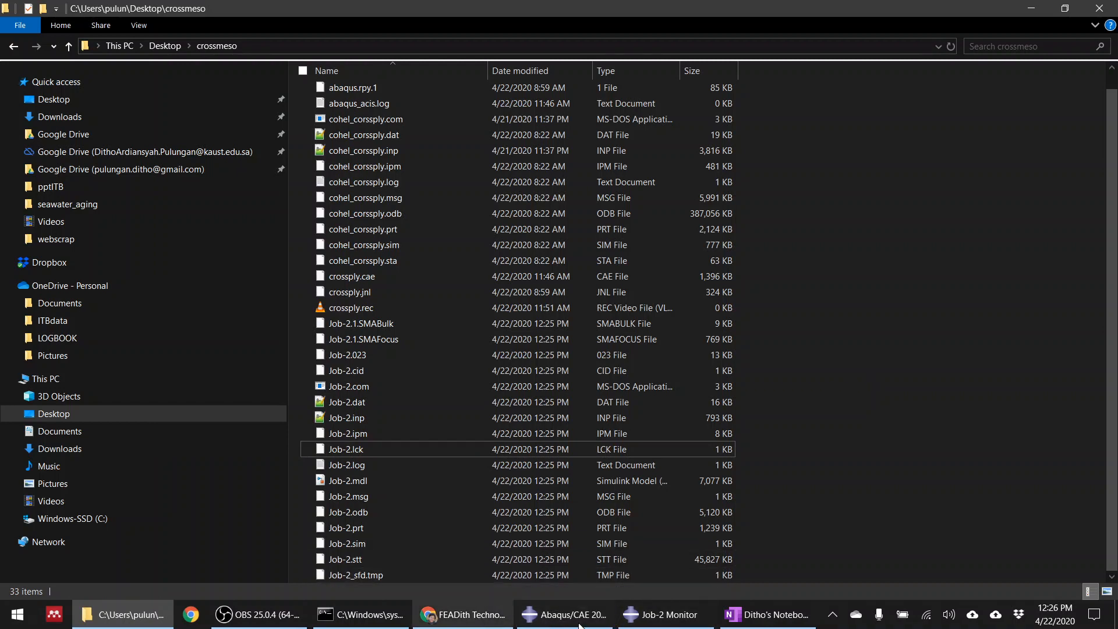
pyautogui.click(691, 623)
pyautogui.click(563, 615)
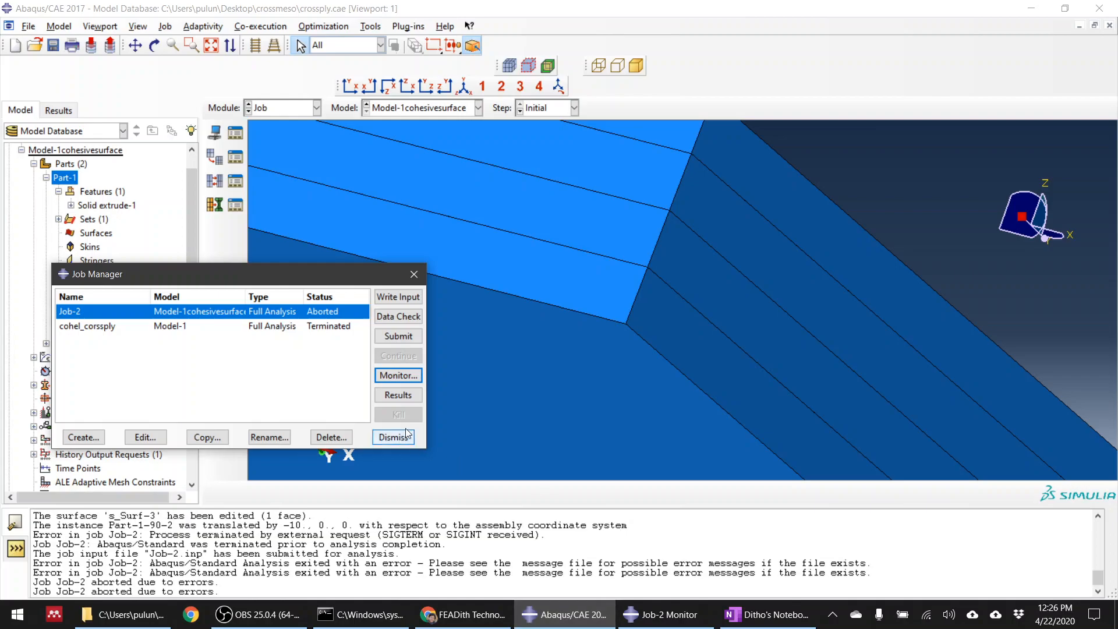
# Switch to File Explorer, delete Job-2.lck from the crossmeso folder, and return to Abaqus/CAE.
pyautogui.click(106, 623)
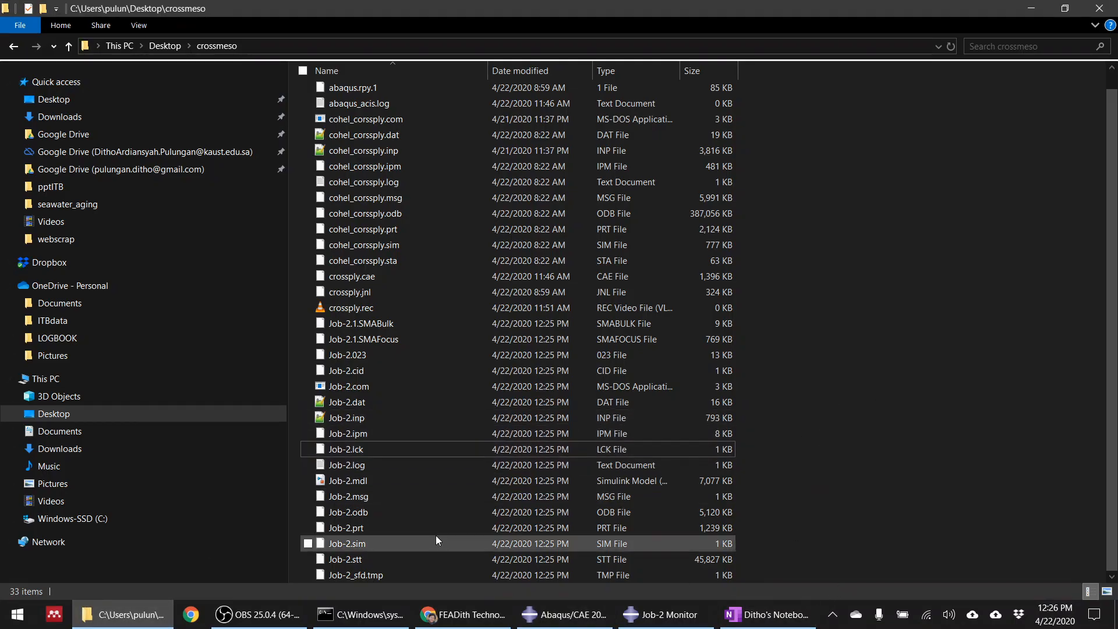
pyautogui.click(361, 449)
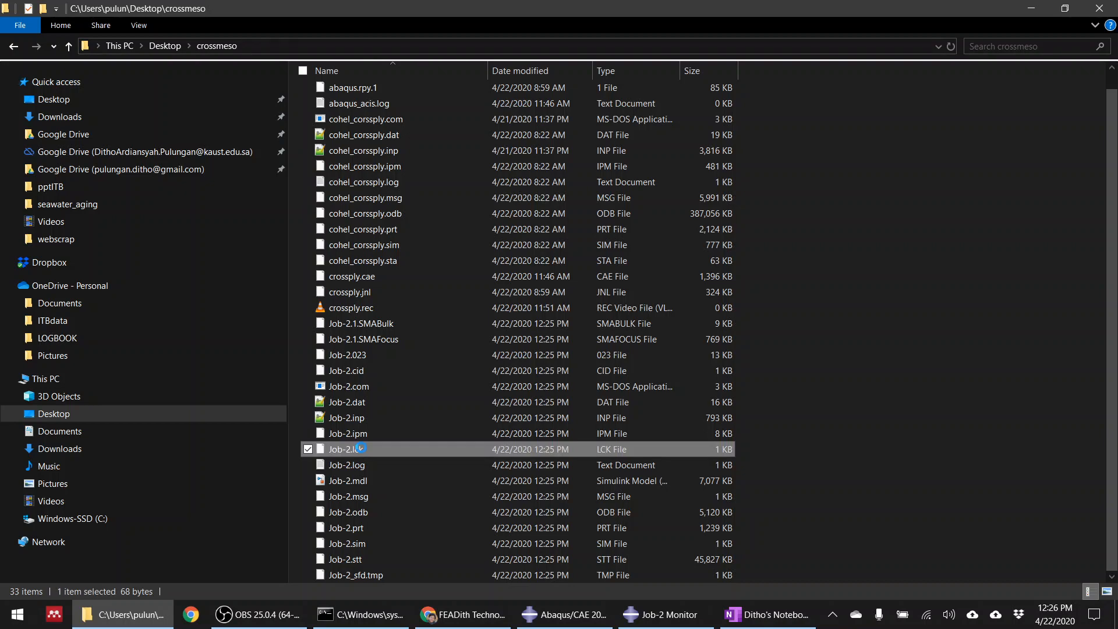
pyautogui.rightClick(370, 449)
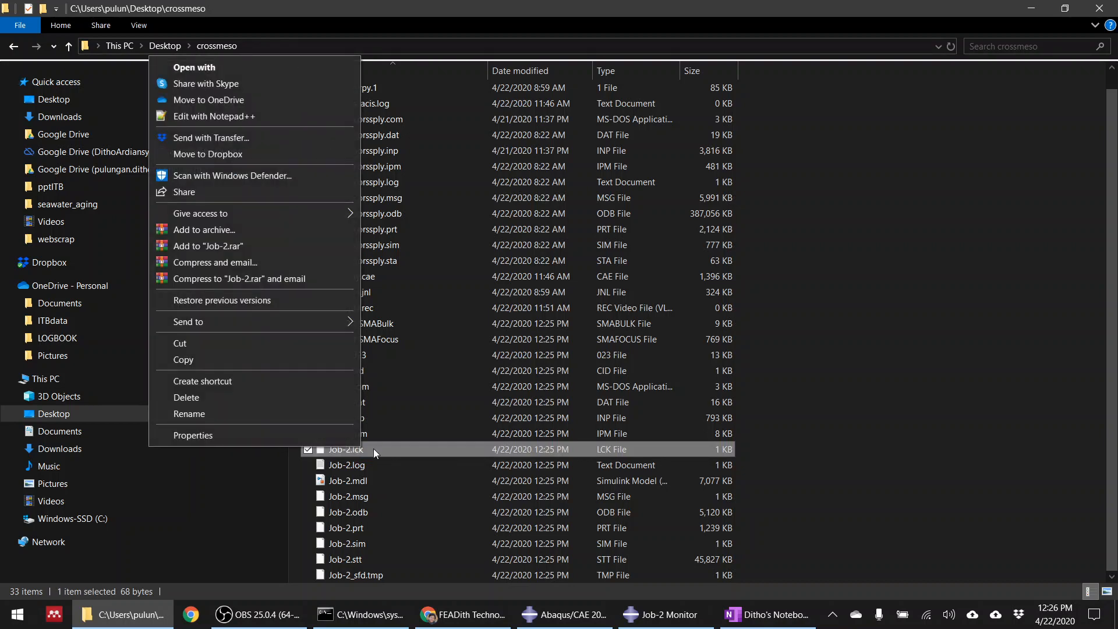
pyautogui.click(229, 396)
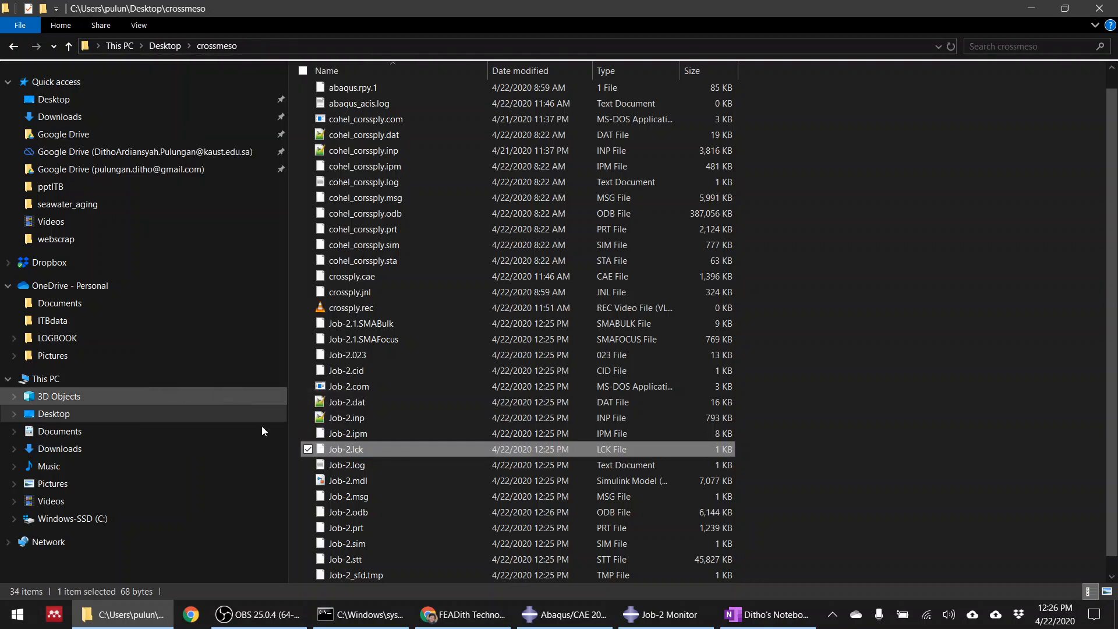
pyautogui.click(144, 613)
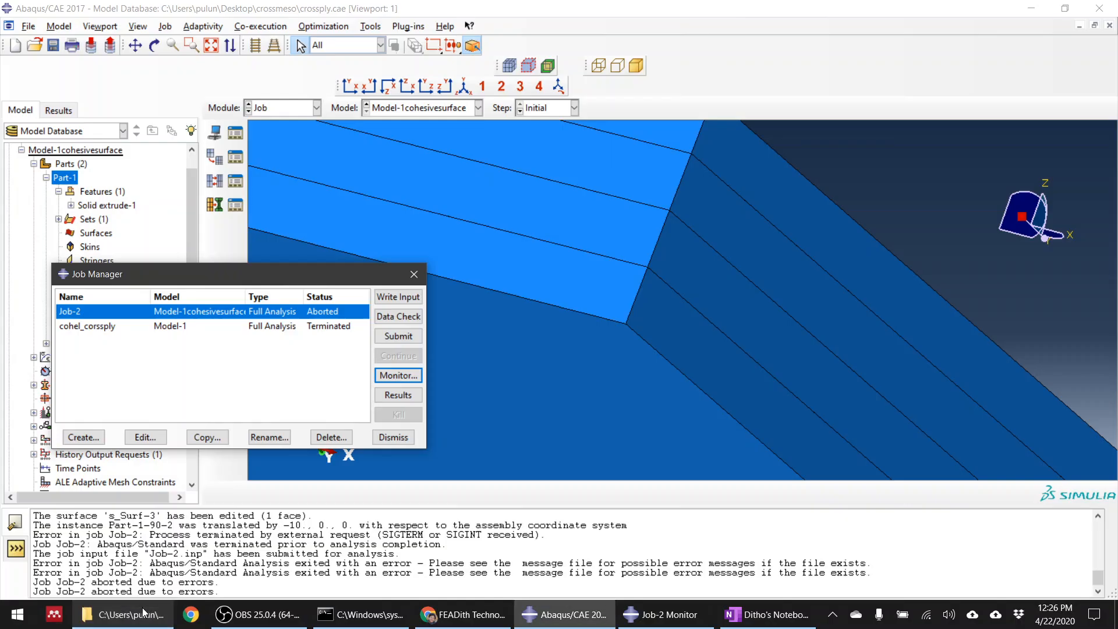
# Submit Job-2 again, accepting the overwrite of its job files, and bring the Job Manager back into view.
pyautogui.click(385, 337)
pyautogui.click(772, 367)
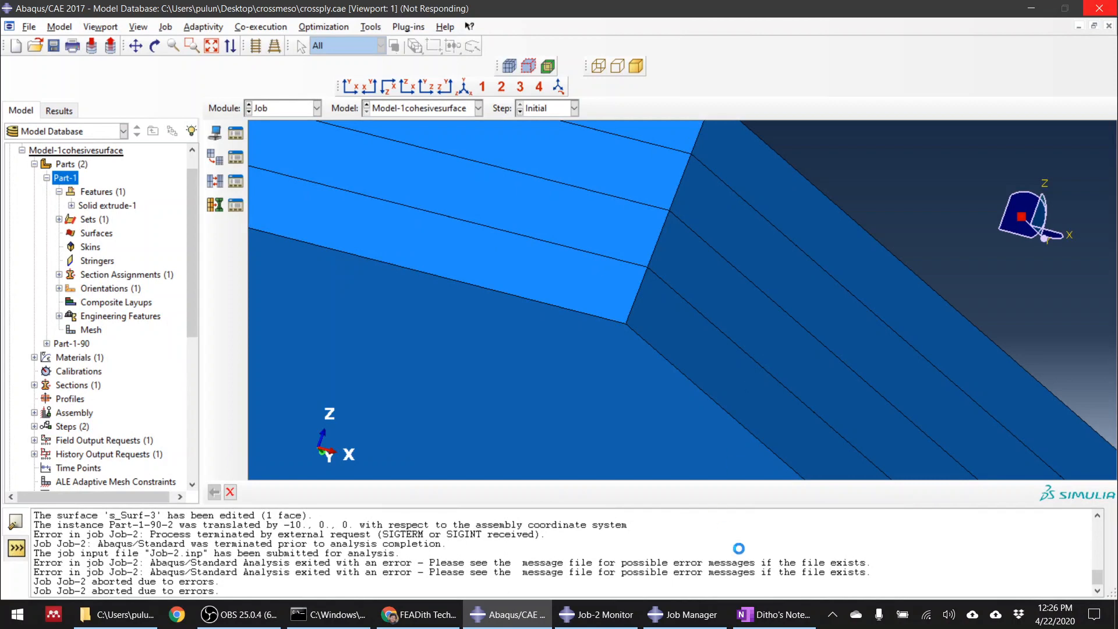
pyautogui.click(687, 615)
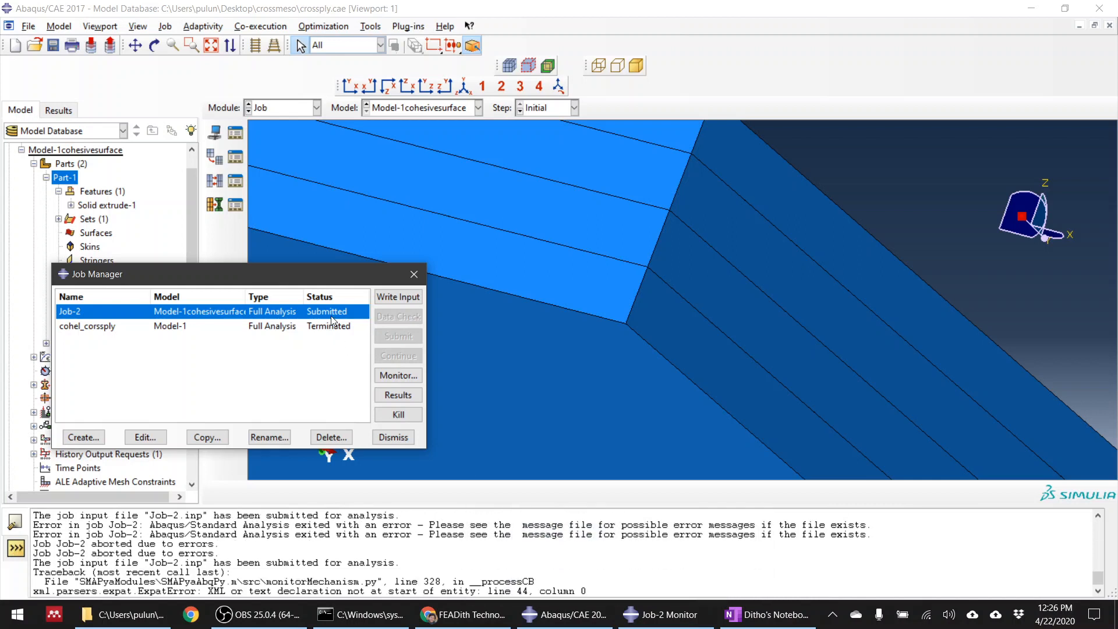
# Check the Job-2 files in the crossmeso folder, read the error in the Job-2 monitor, and dismiss the Job Manager.
pyautogui.click(123, 615)
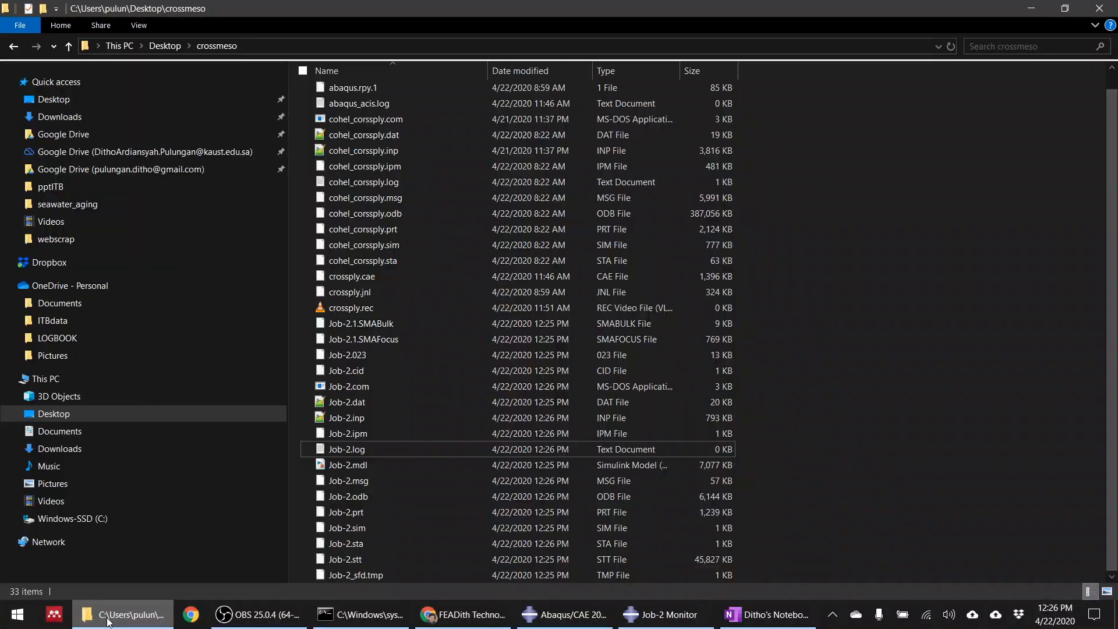
pyautogui.click(122, 615)
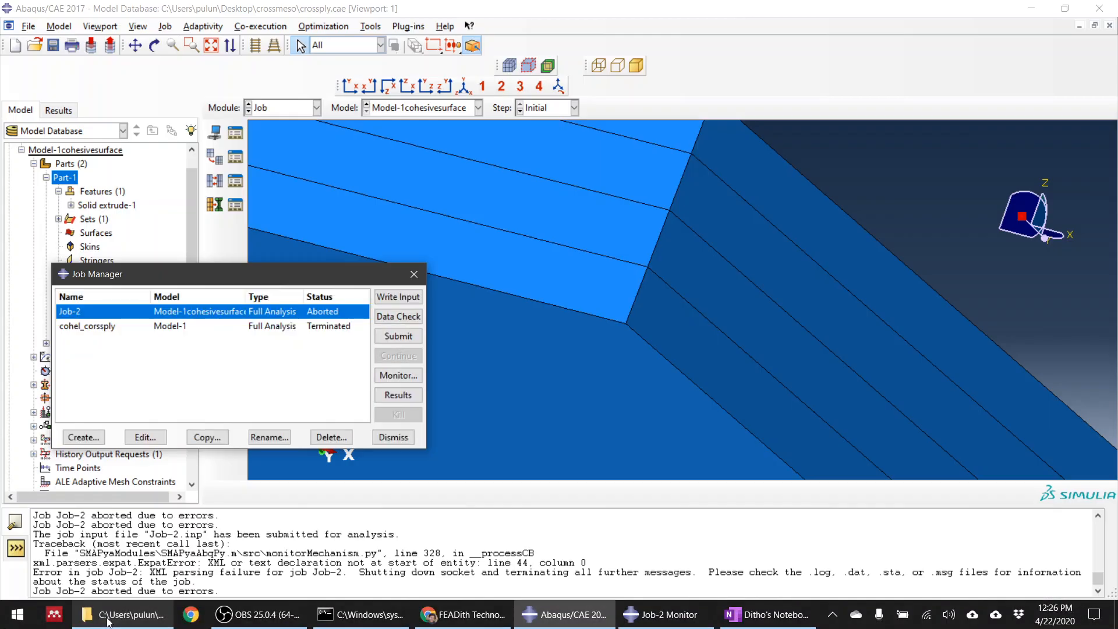
pyautogui.click(389, 377)
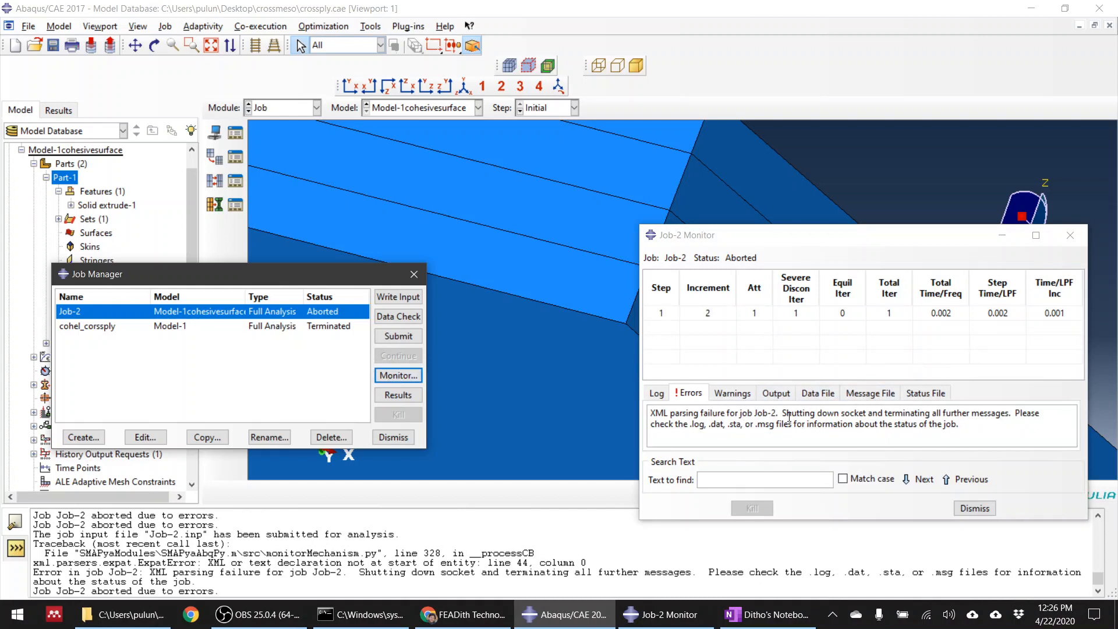
pyautogui.moveTo(789, 415); pyautogui.dragTo(938, 414)
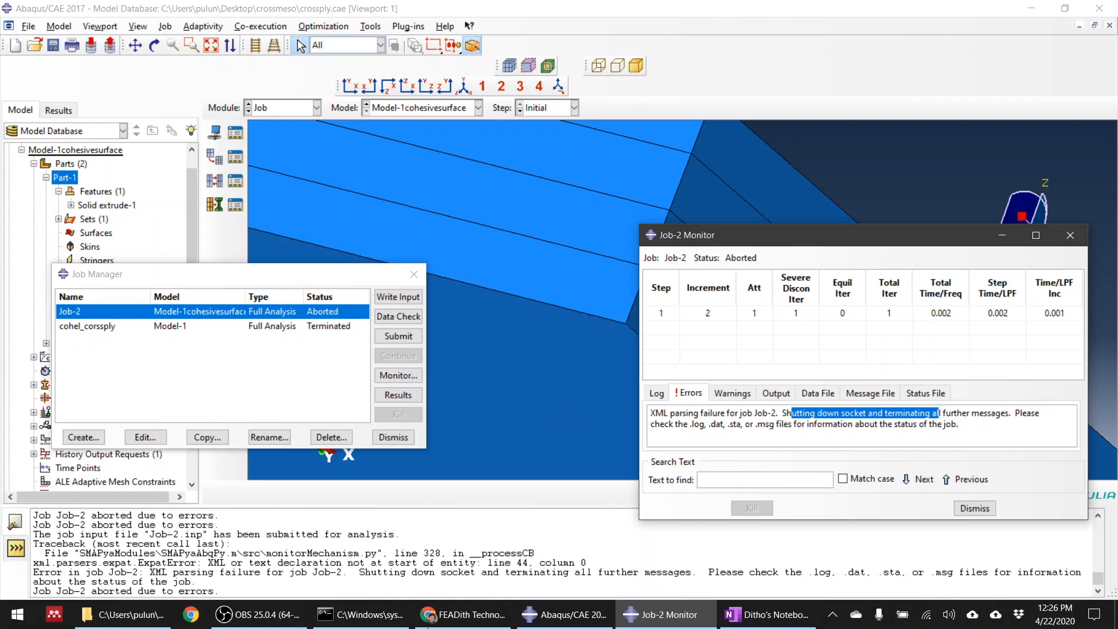
pyautogui.click(393, 437)
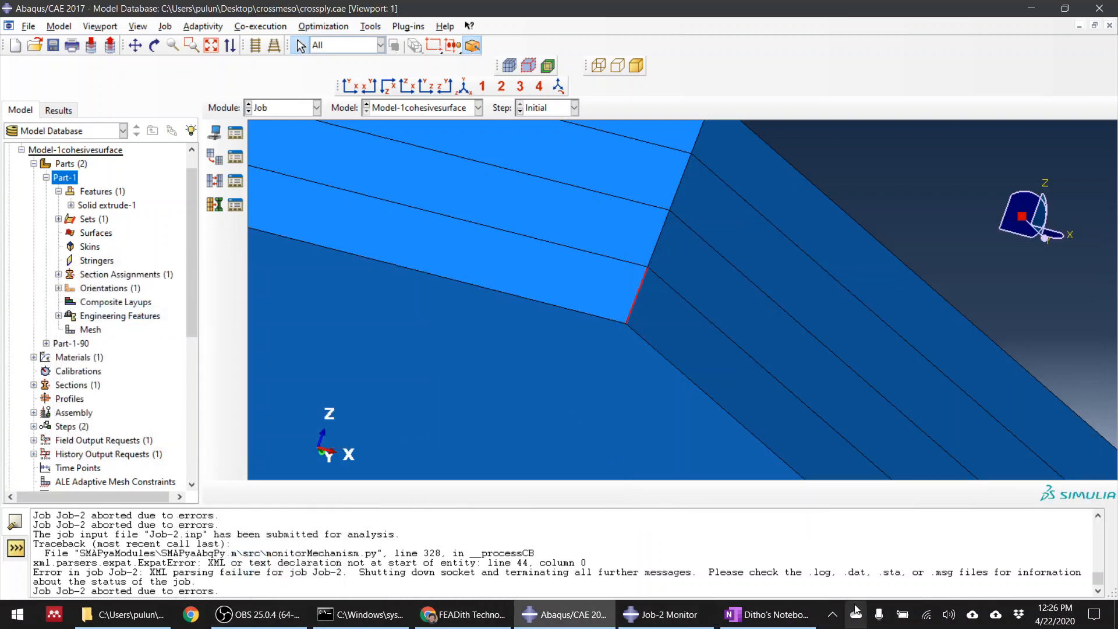
# In File Explorer, try to delete all Job-2 files in crossmeso except Job-2.inp, retrying the deletion of Job-2.odb.
pyautogui.click(154, 617)
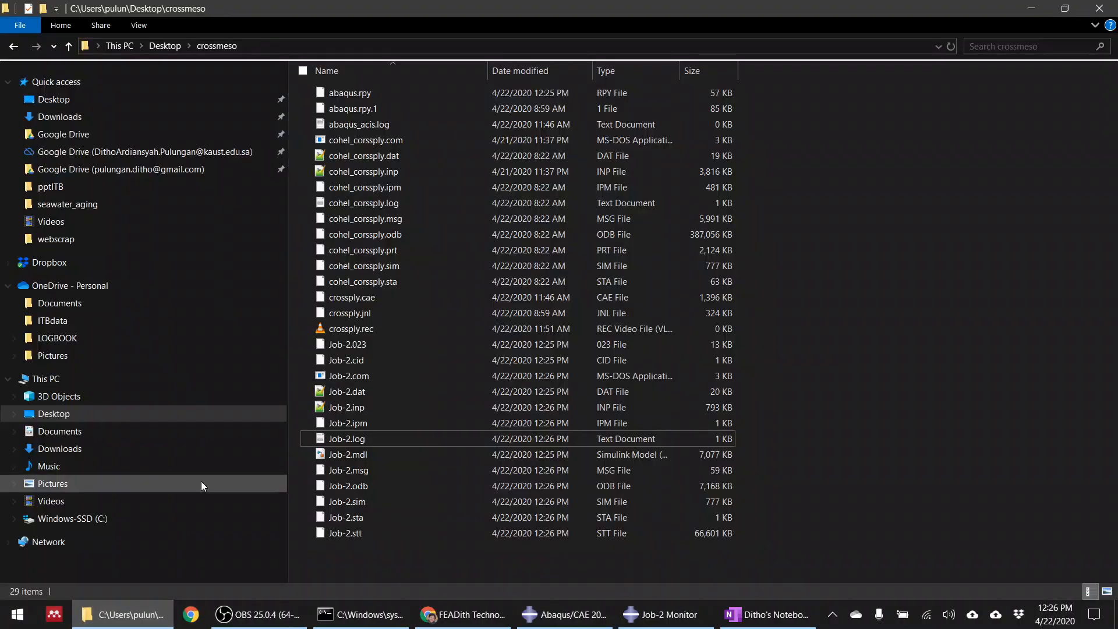
pyautogui.click(354, 533)
pyautogui.keyDown('shift'); pyautogui.click(350, 344); pyautogui.keyUp('shift')
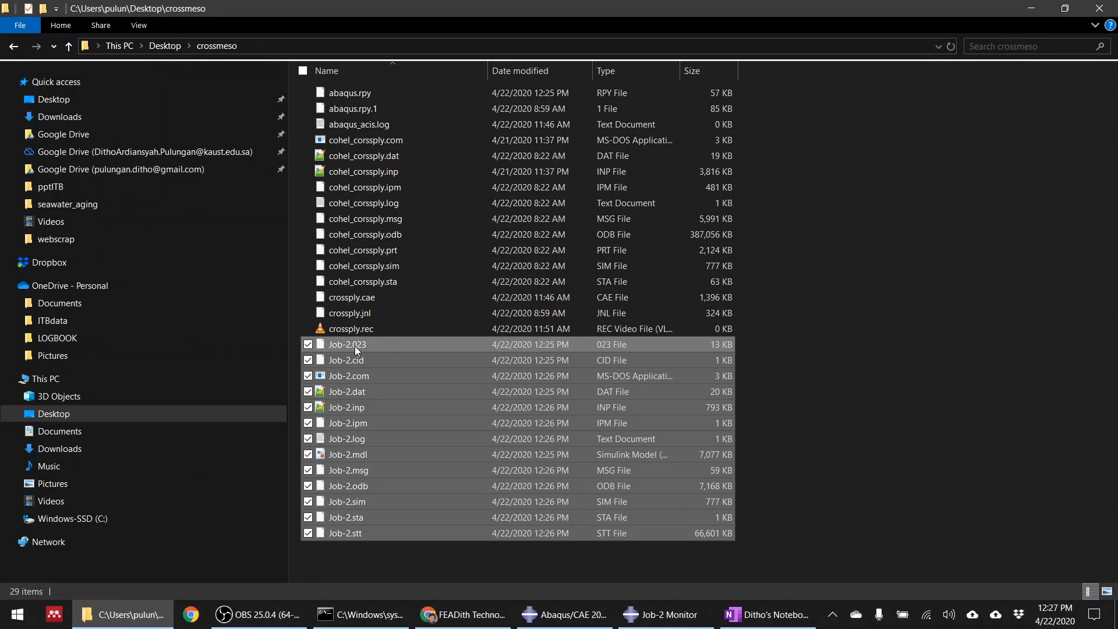
pyautogui.keyDown('ctrl'); pyautogui.click(378, 411); pyautogui.keyUp('ctrl')
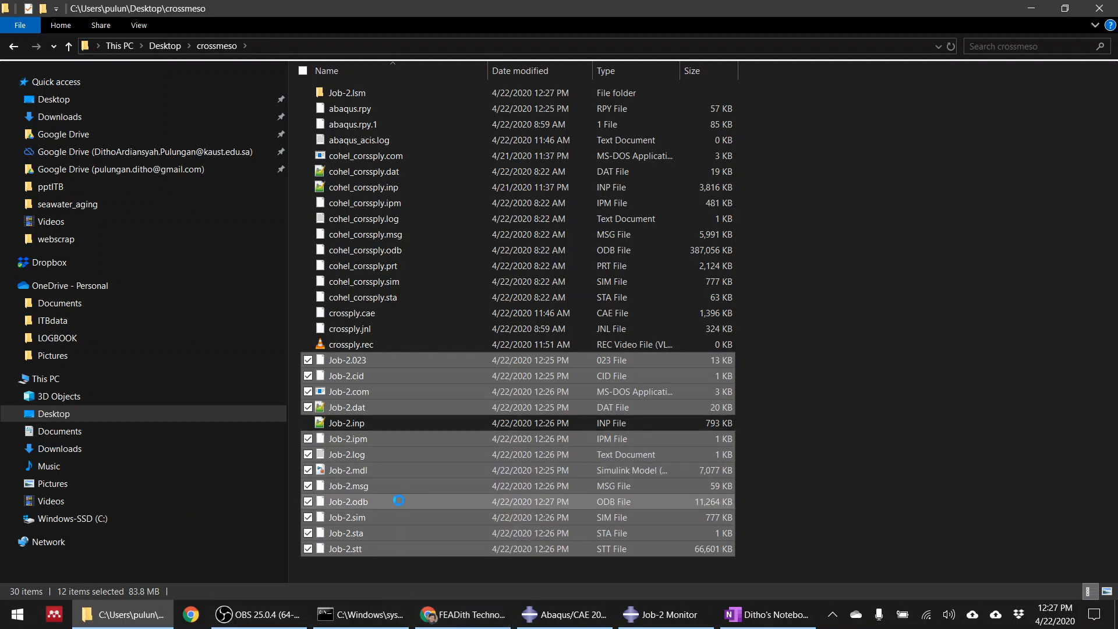
pyautogui.rightClick(400, 501)
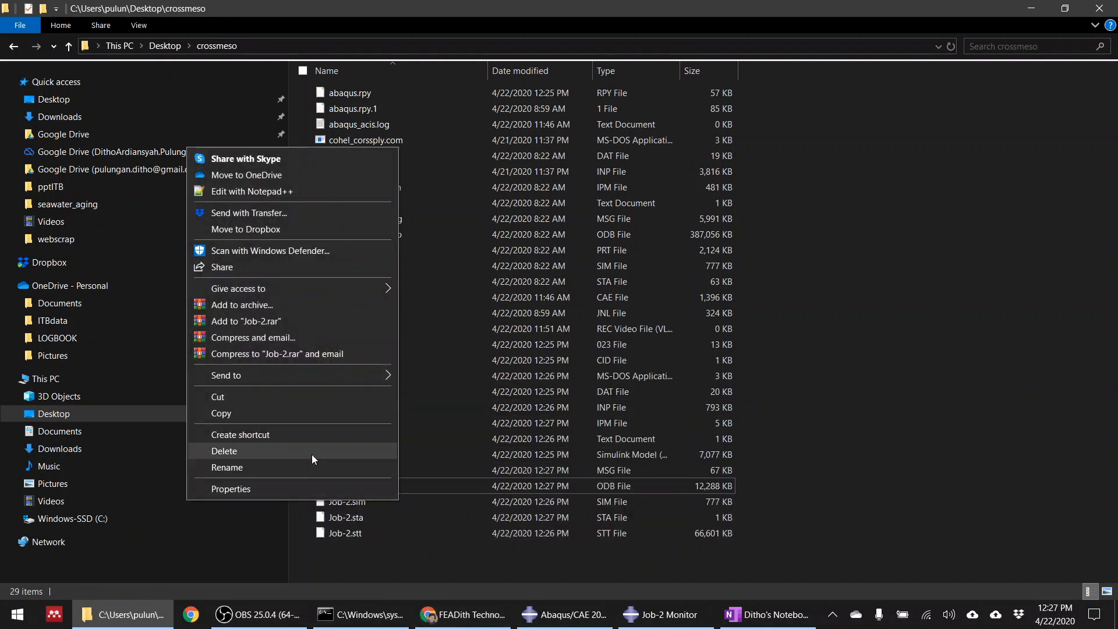
pyautogui.click(312, 453)
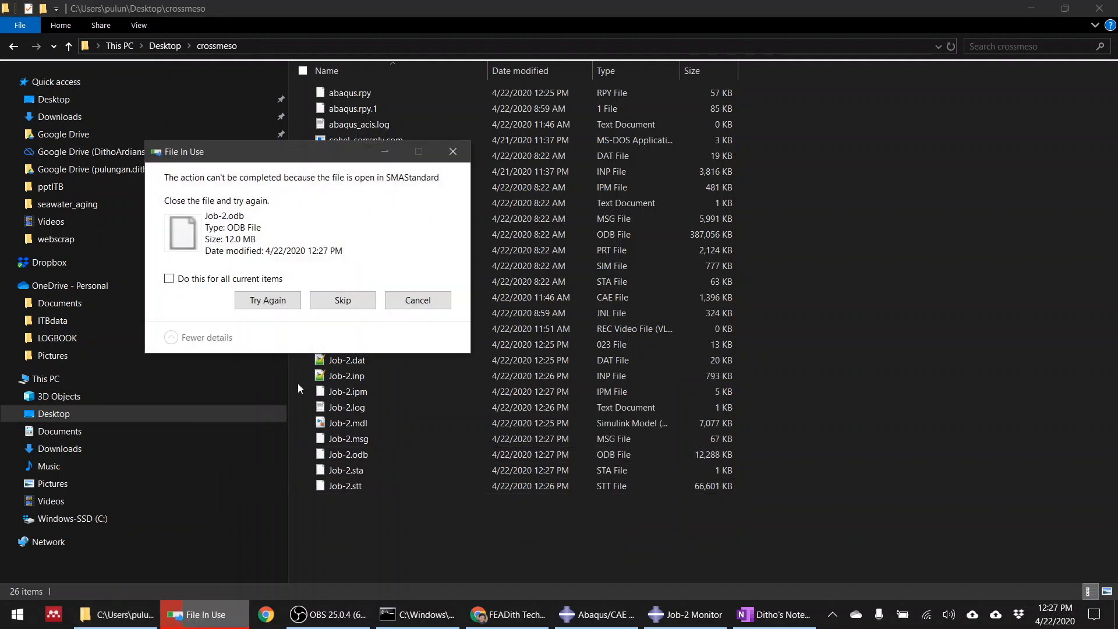
pyautogui.click(251, 300)
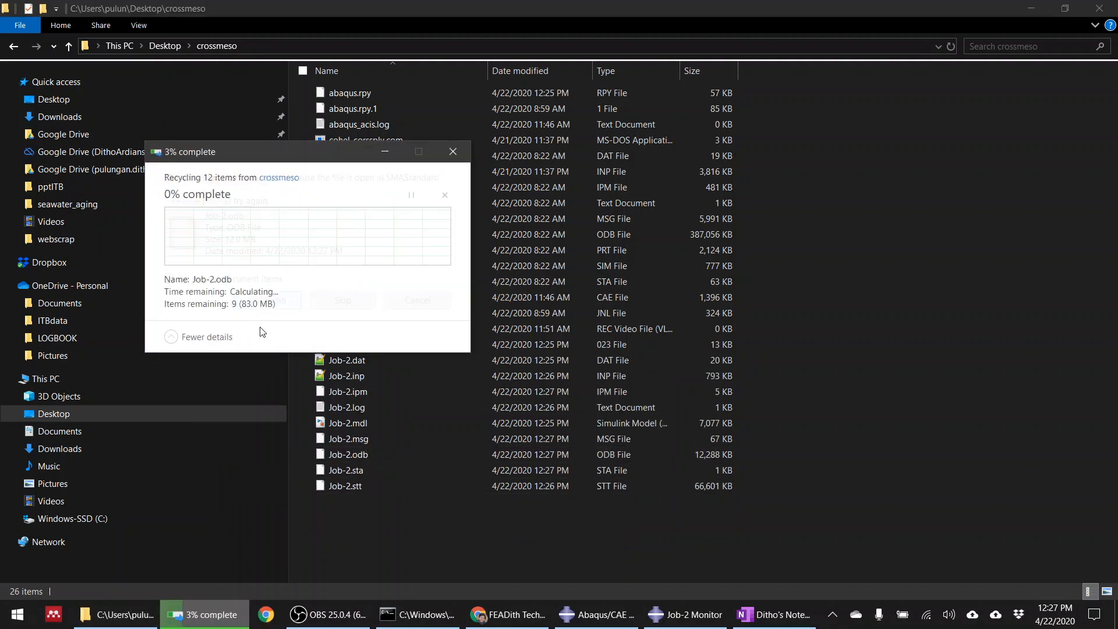
# Switch to Abaqus/CAE, check for open output databases to close, and recheck Job-2's status before dismissing the Job Manager.
pyautogui.click(621, 619)
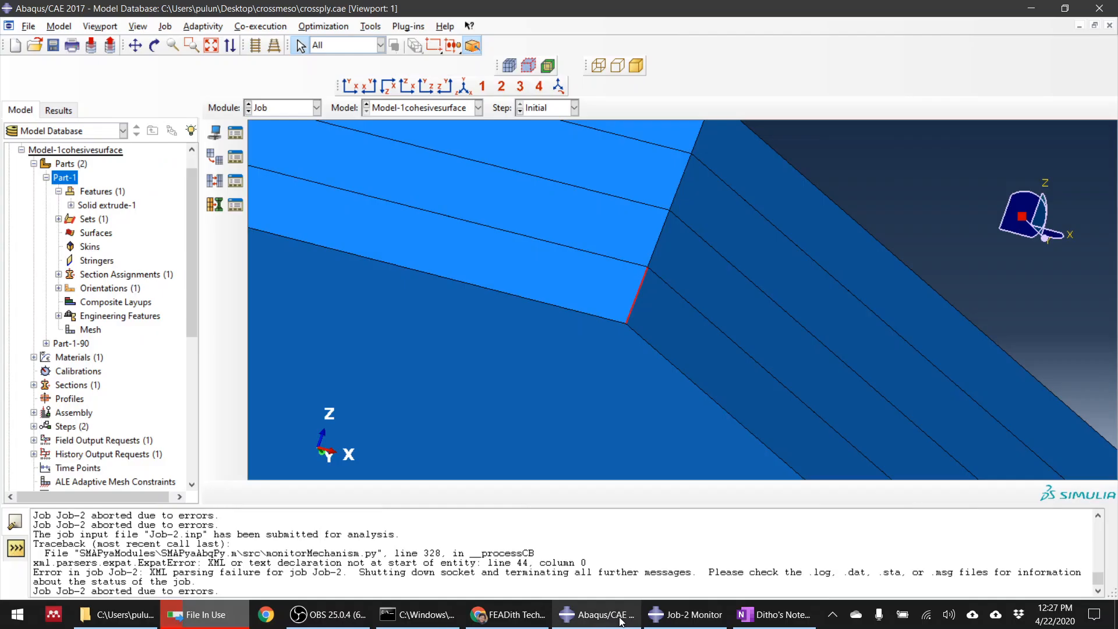
pyautogui.click(28, 26)
pyautogui.click(52, 87)
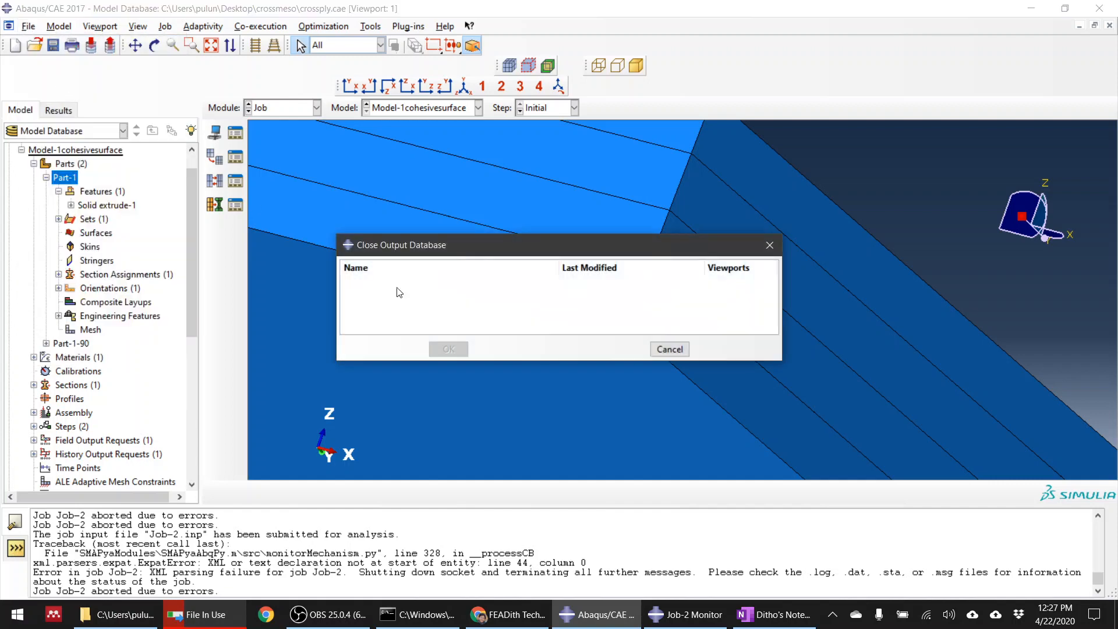
pyautogui.click(769, 246)
pyautogui.click(241, 133)
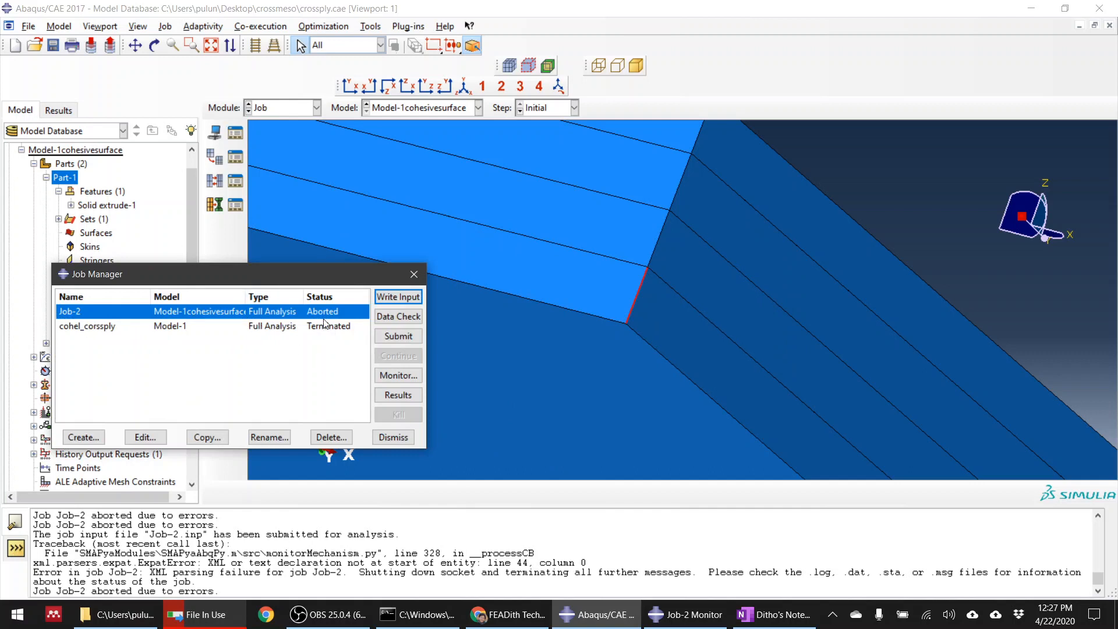
pyautogui.click(404, 439)
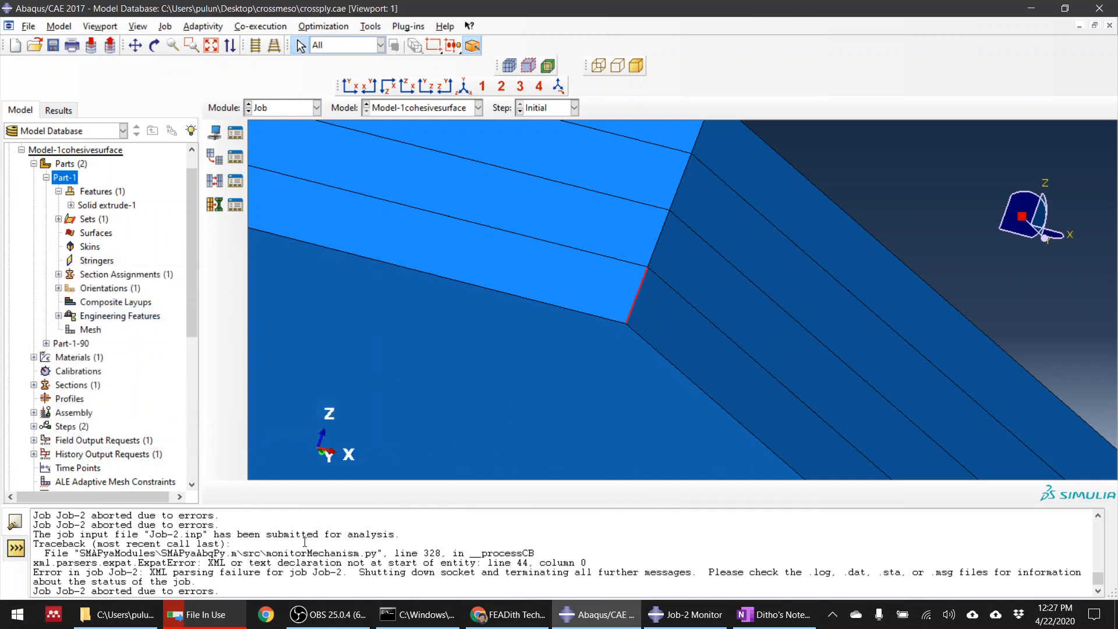
# Retry deleting the Job-2 files from crossmeso, skip the ones in use, and close the File In Use prompt.
pyautogui.click(187, 620)
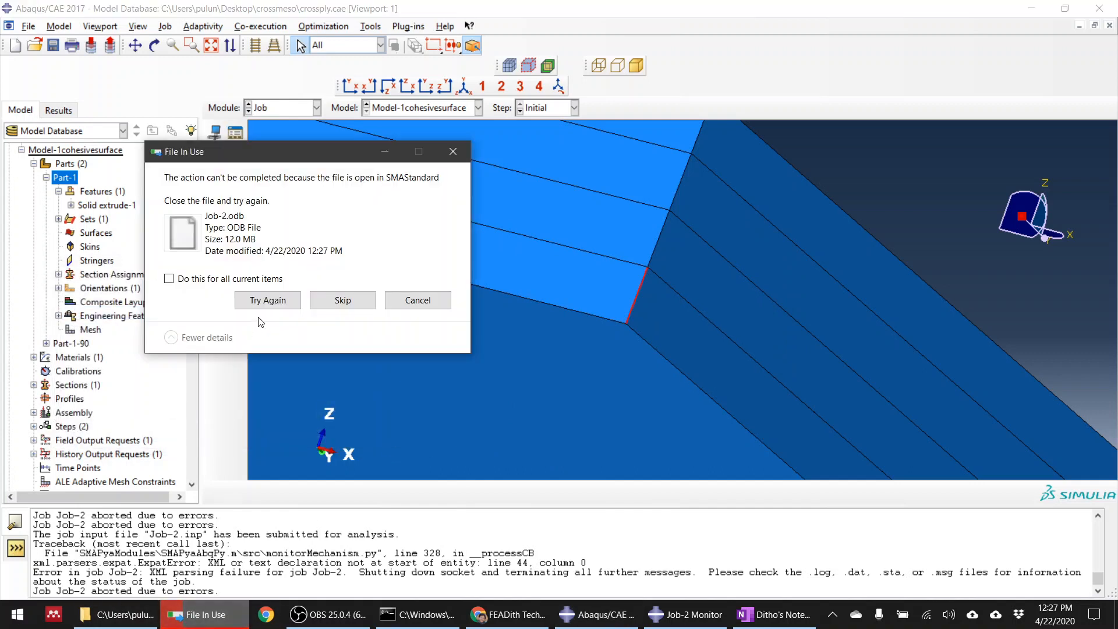
pyautogui.click(271, 302)
pyautogui.click(340, 302)
pyautogui.click(347, 307)
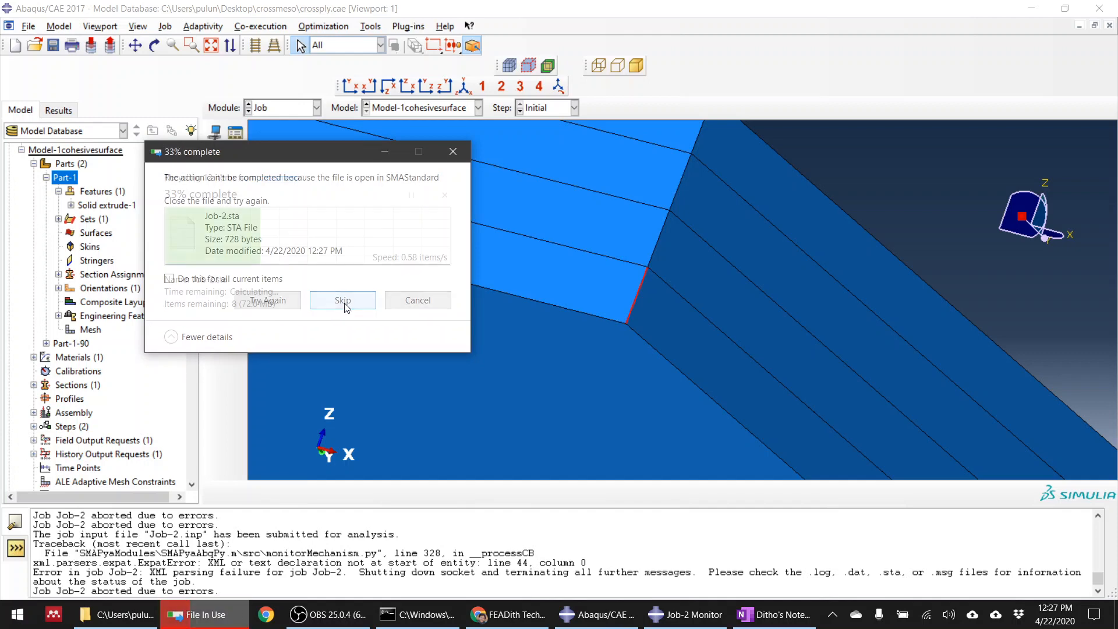
pyautogui.click(346, 305)
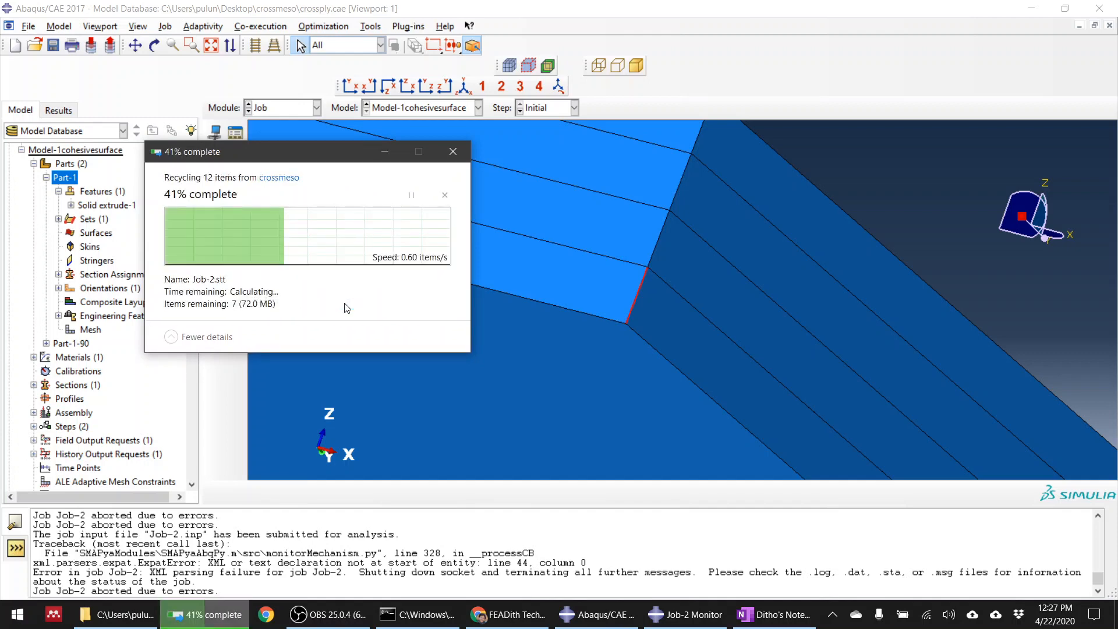
pyautogui.click(346, 305)
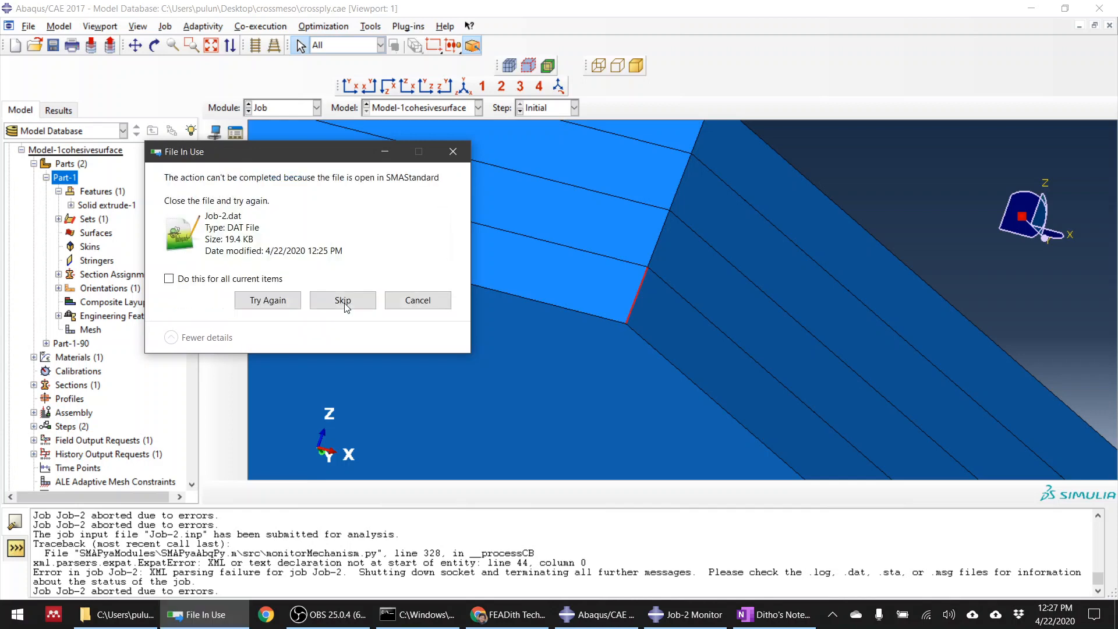
pyautogui.click(343, 301)
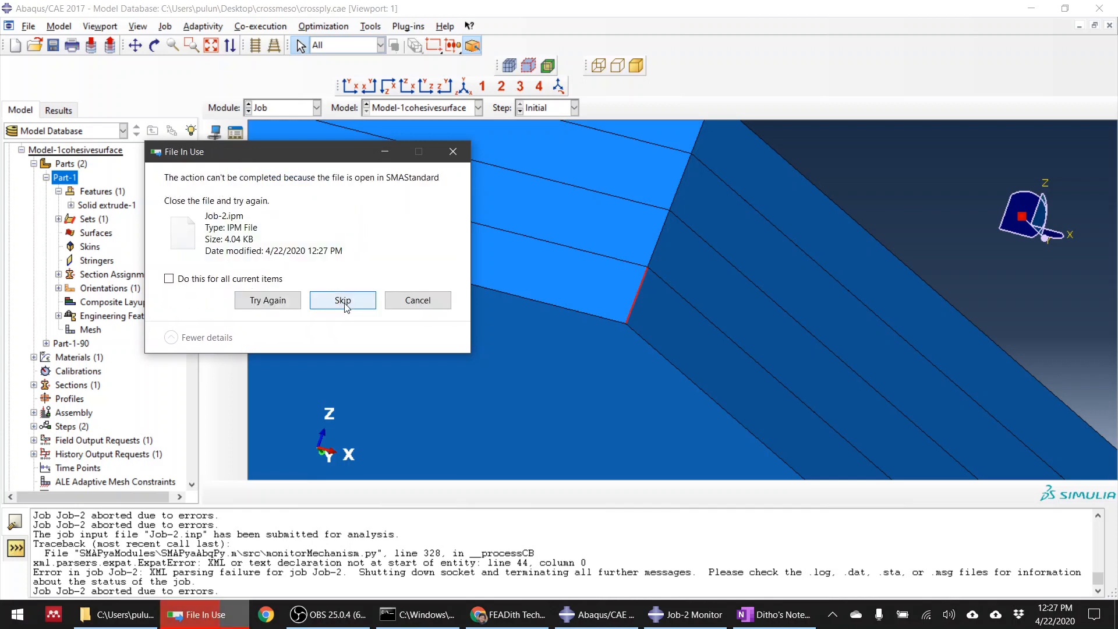
pyautogui.click(453, 152)
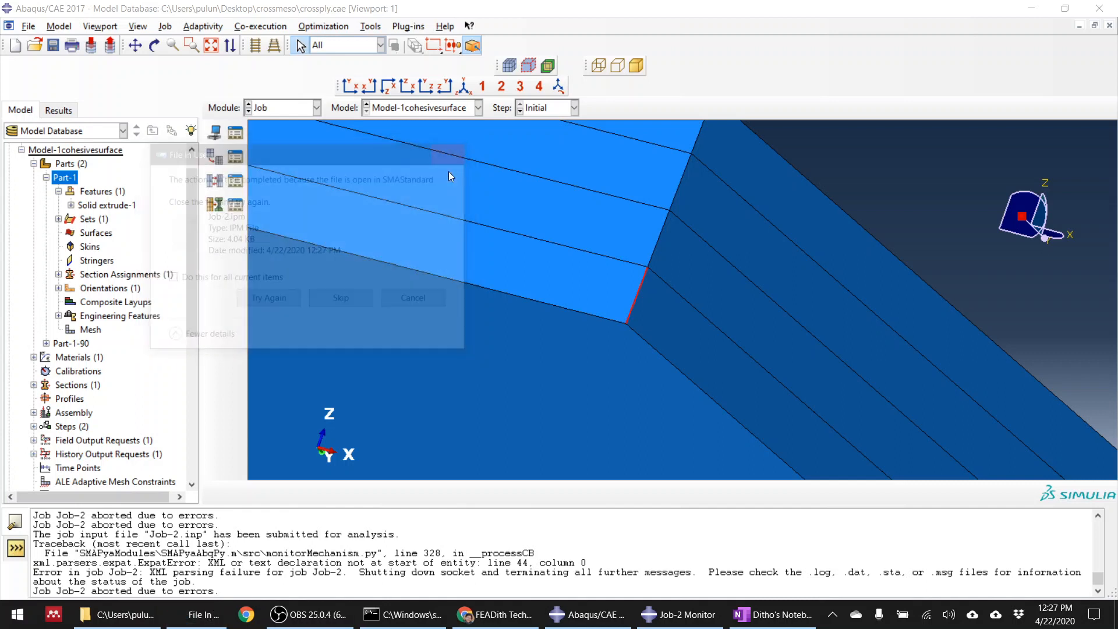
# Open Task Manager and look through the signed-in user's running processes for the one holding the Job-2 files.
pyautogui.rightClick(823, 616)
pyautogui.click(860, 542)
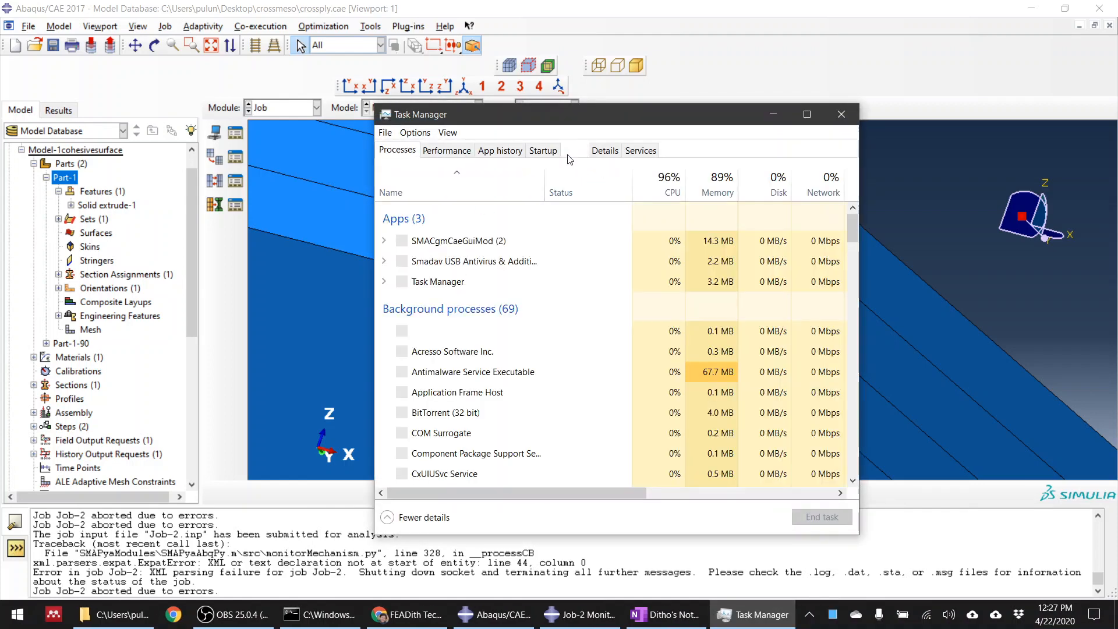
pyautogui.click(574, 152)
pyautogui.click(385, 212)
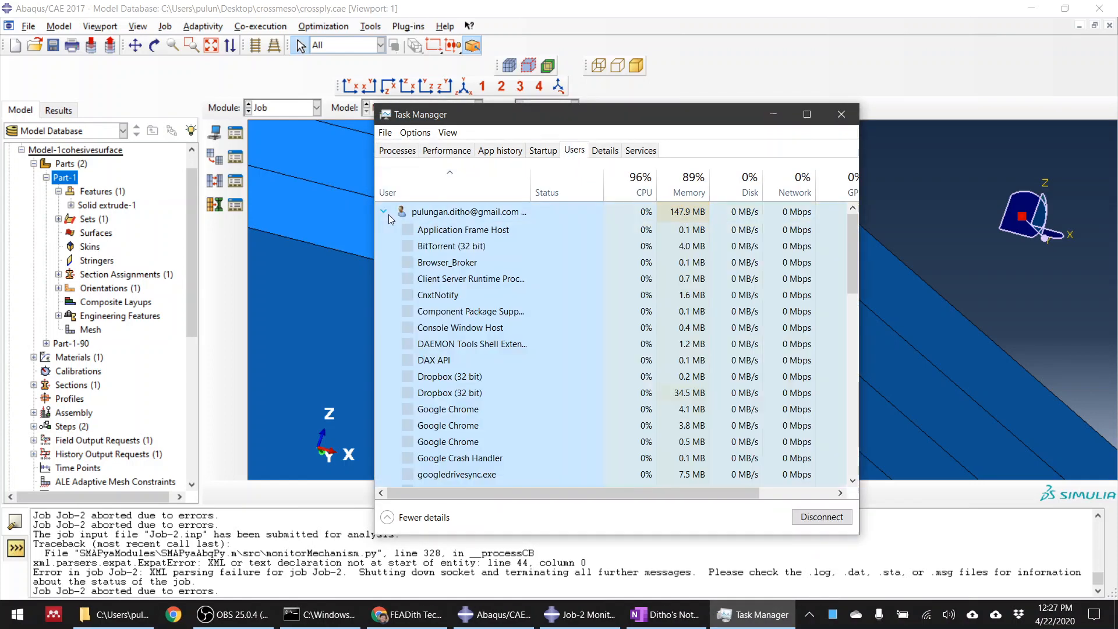
pyautogui.scroll(-4, 510, 274)
pyautogui.scroll(-2, 513, 273)
pyautogui.scroll(2, 524, 269)
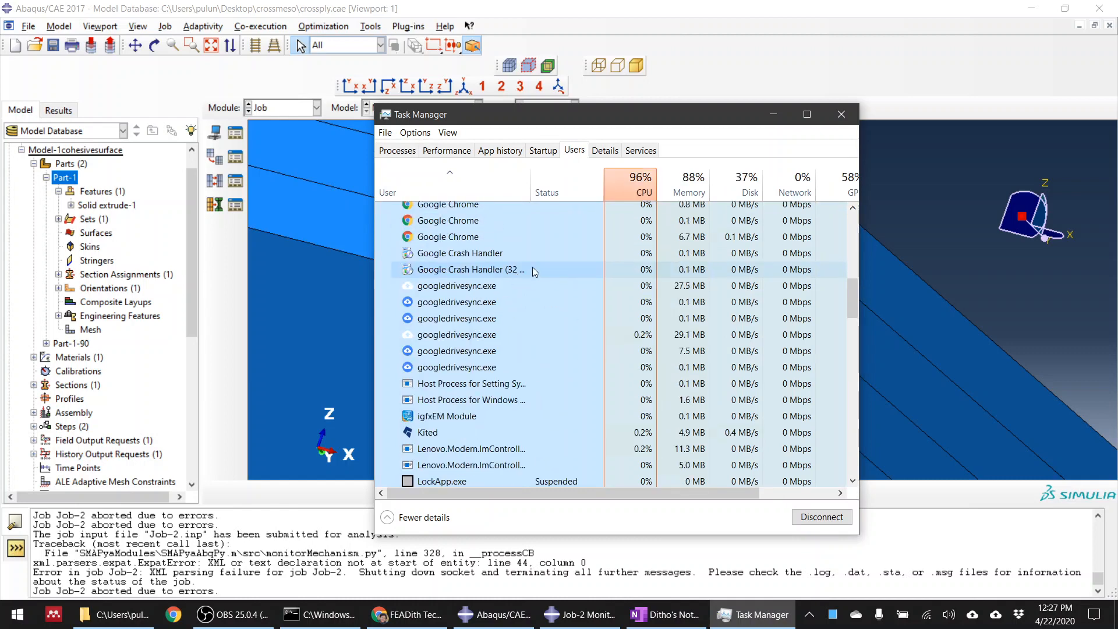
pyautogui.click(605, 150)
pyautogui.click(640, 152)
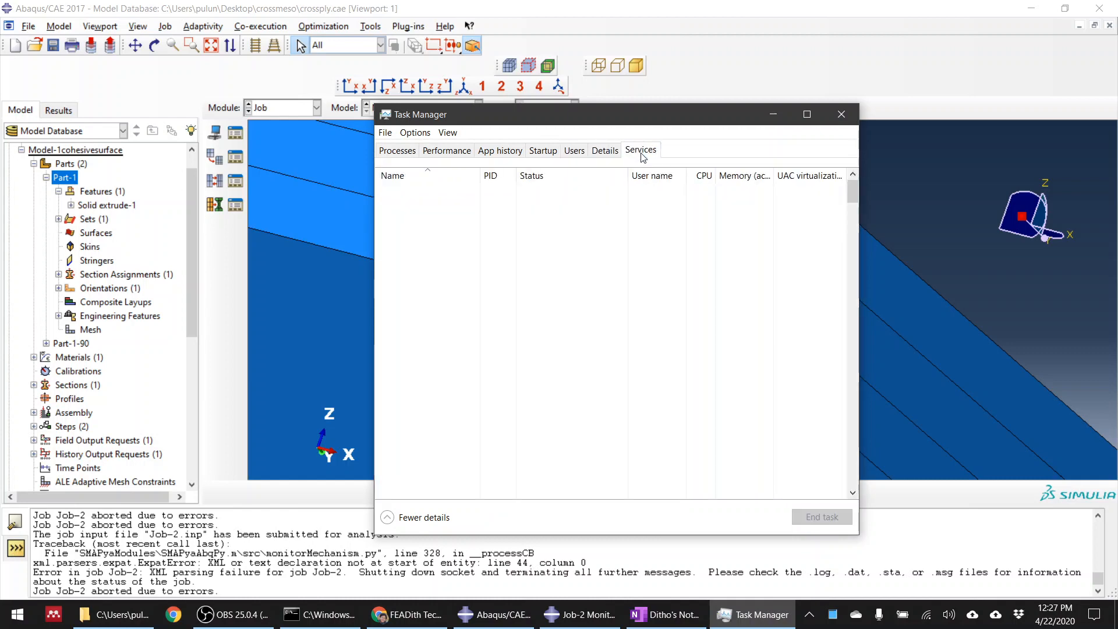
# Find standard.exe in Task Manager's detailed process list and end that process.
pyautogui.click(604, 152)
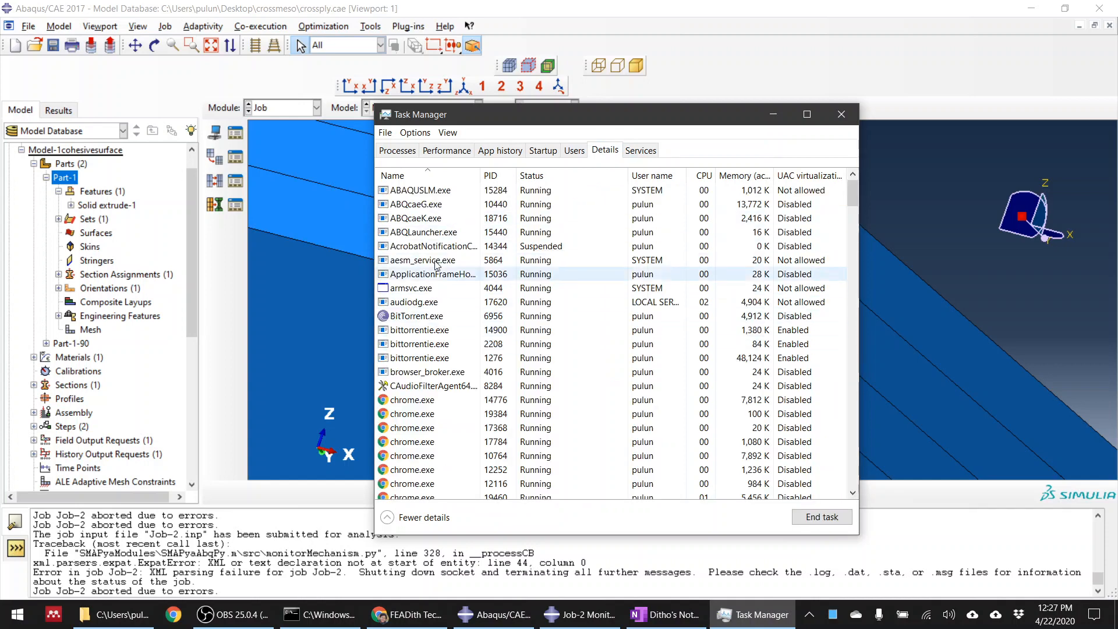
pyautogui.scroll(-20, 487, 411)
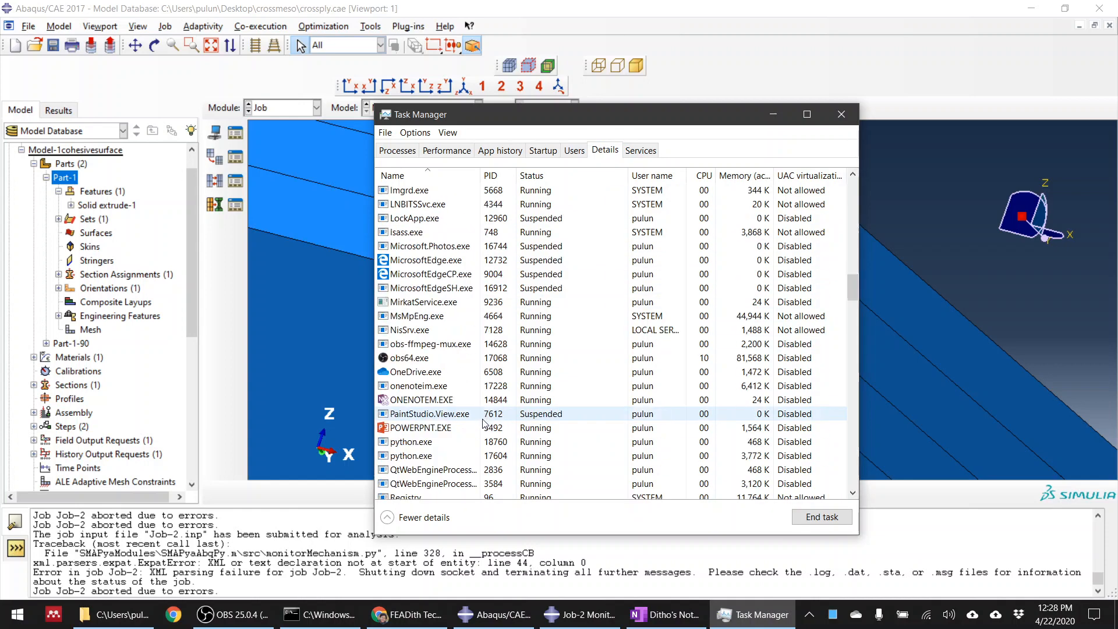
pyautogui.scroll(-20, 486, 414)
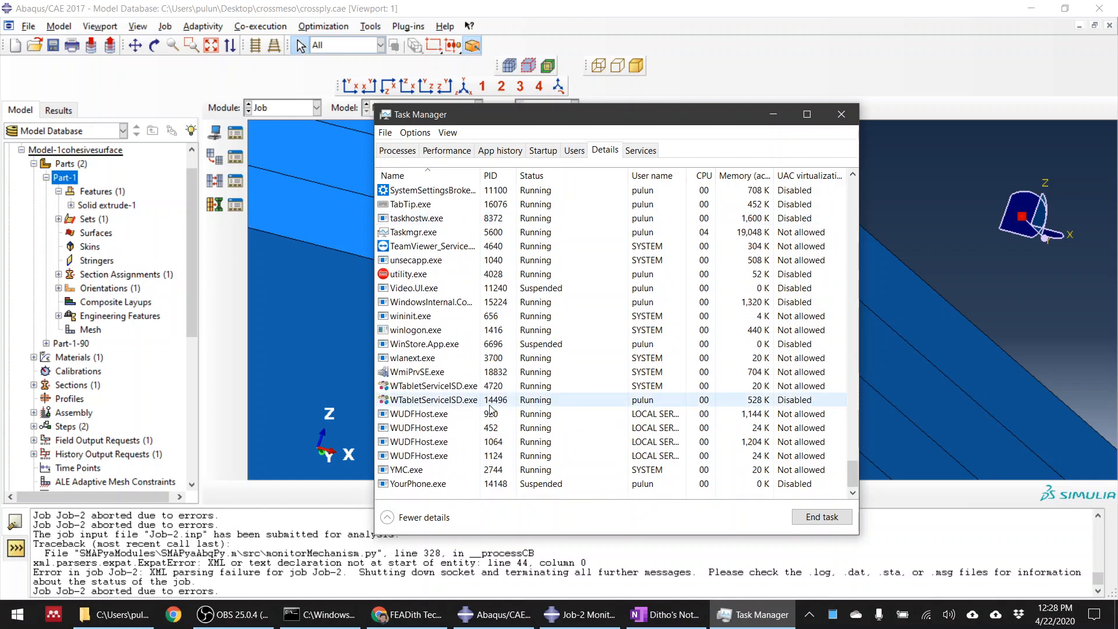
pyautogui.scroll(12, 490, 410)
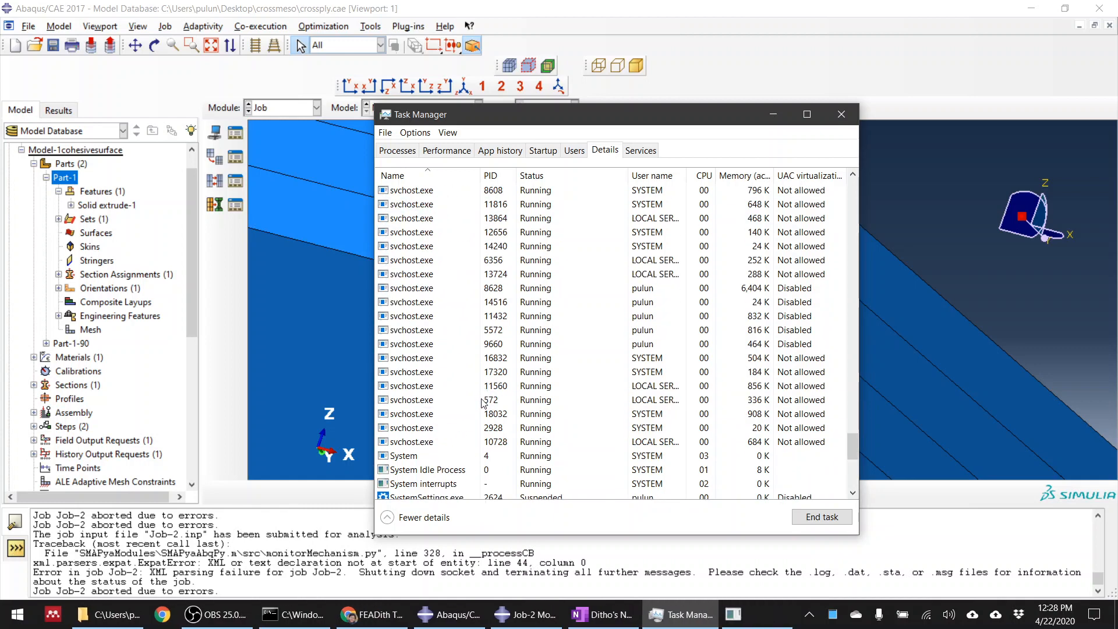
pyautogui.scroll(10, 483, 402)
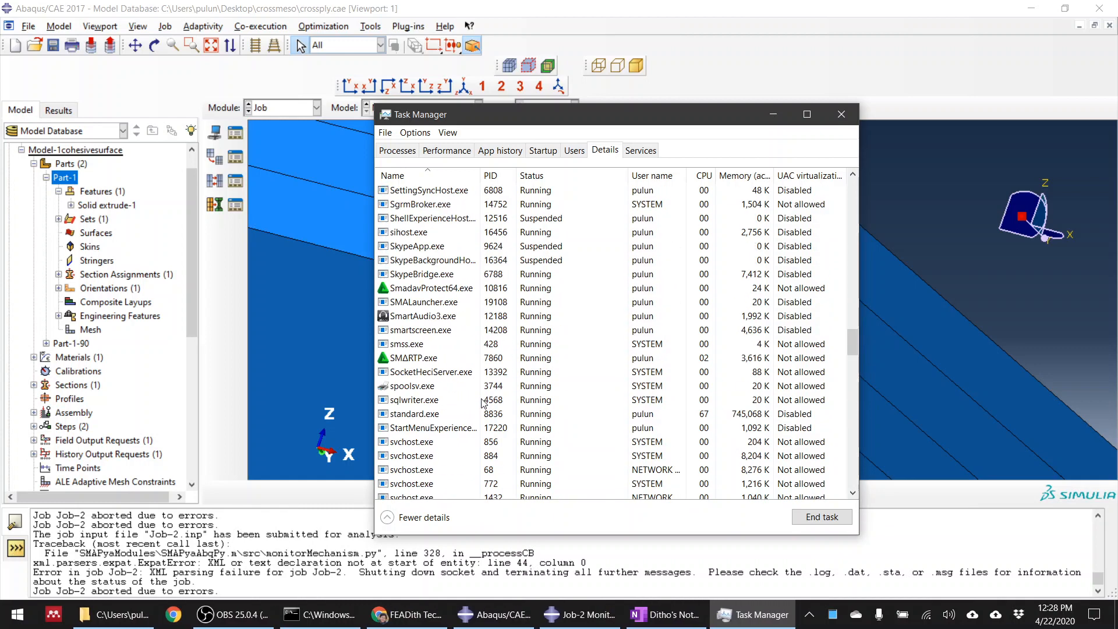
pyautogui.scroll(1, 413, 452)
pyautogui.click(415, 428)
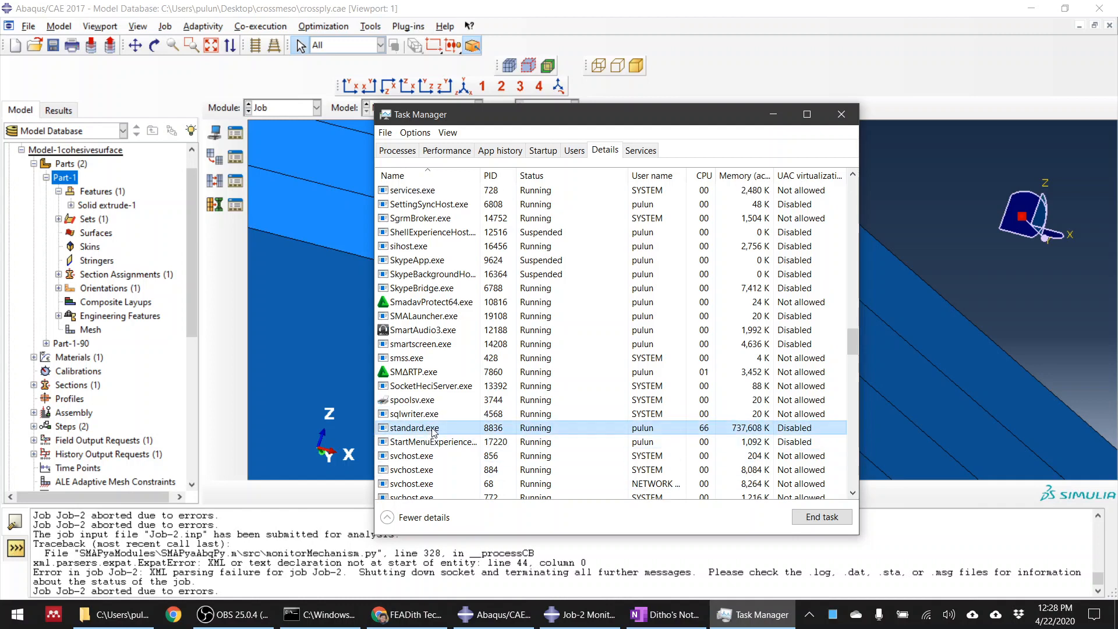
pyautogui.click(822, 517)
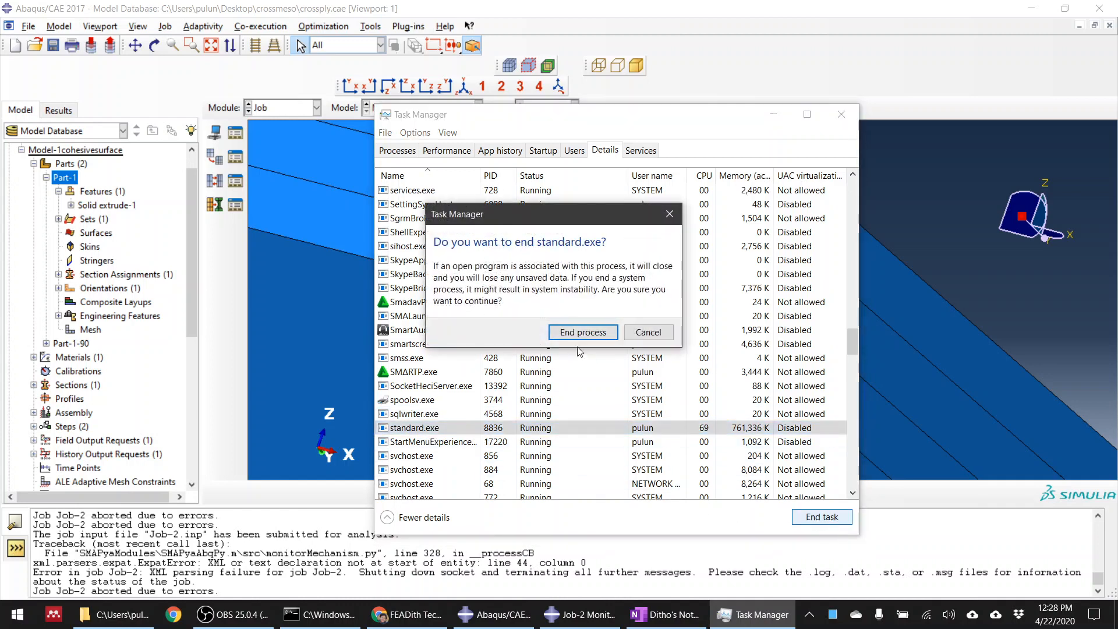
pyautogui.click(584, 332)
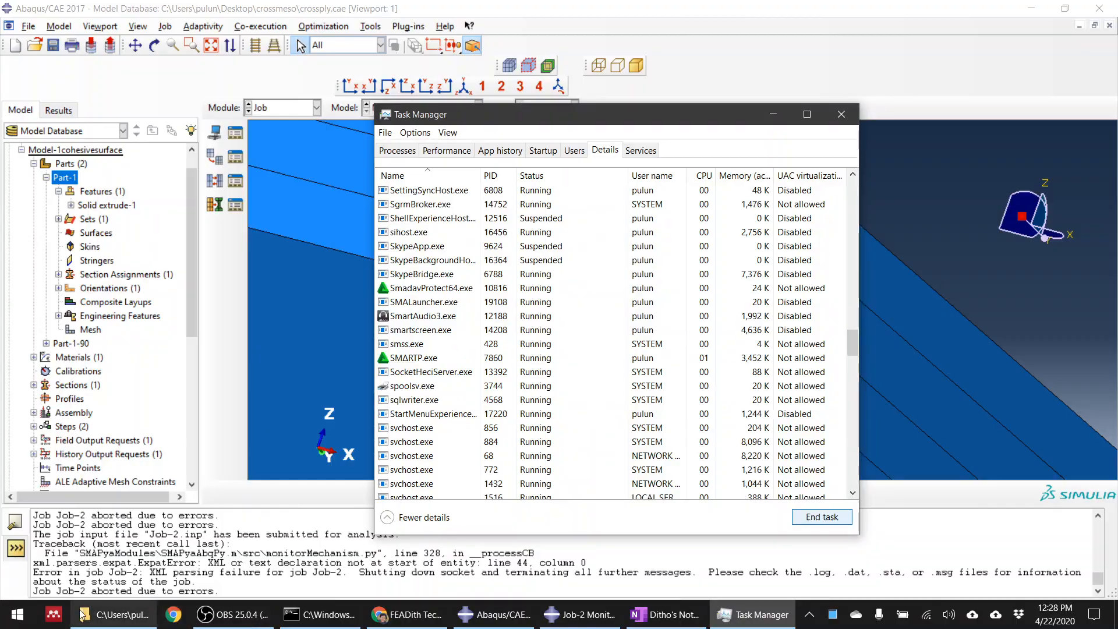
# Check the crossmeso folder, then resubmit Job-2 in Abaqus/CAE, overwriting its existing job files, and open its monitor.
pyautogui.click(86, 614)
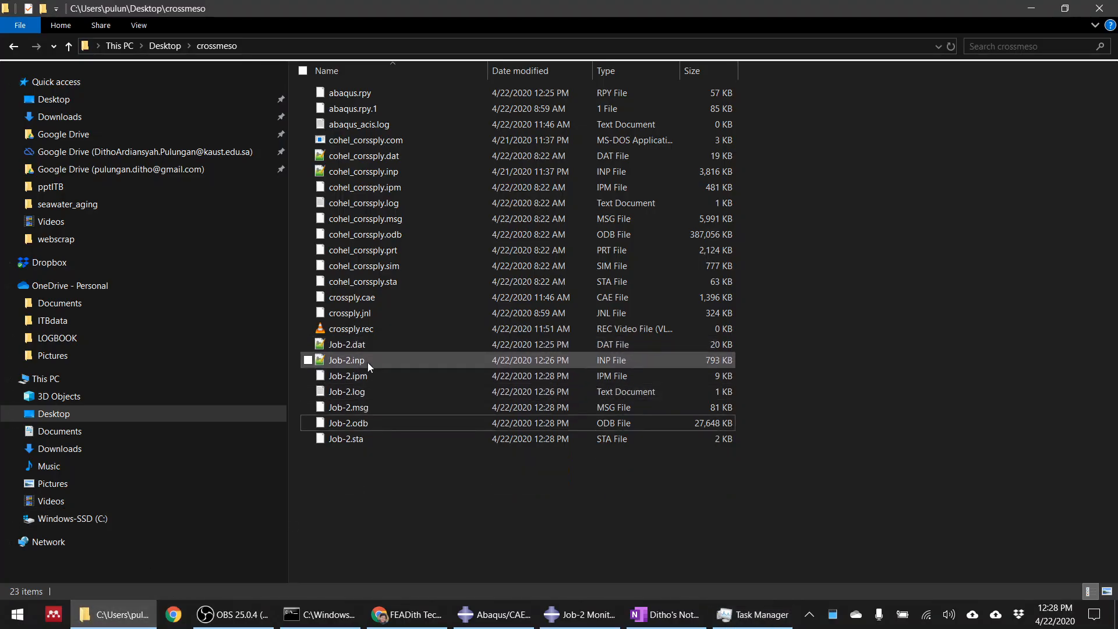
pyautogui.click(490, 615)
pyautogui.click(232, 133)
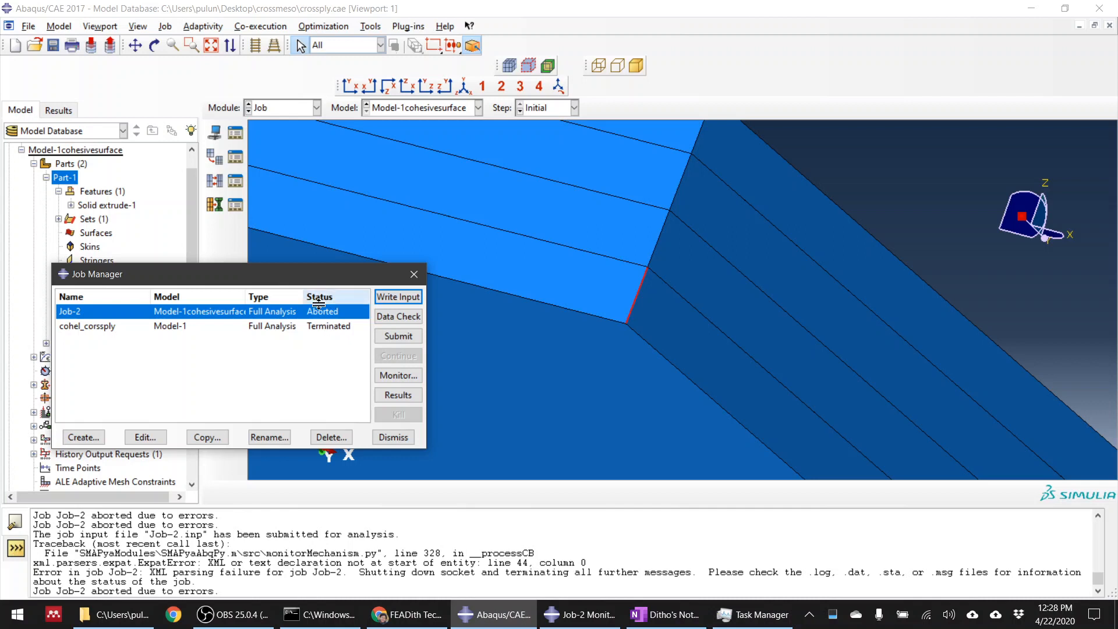
pyautogui.click(399, 338)
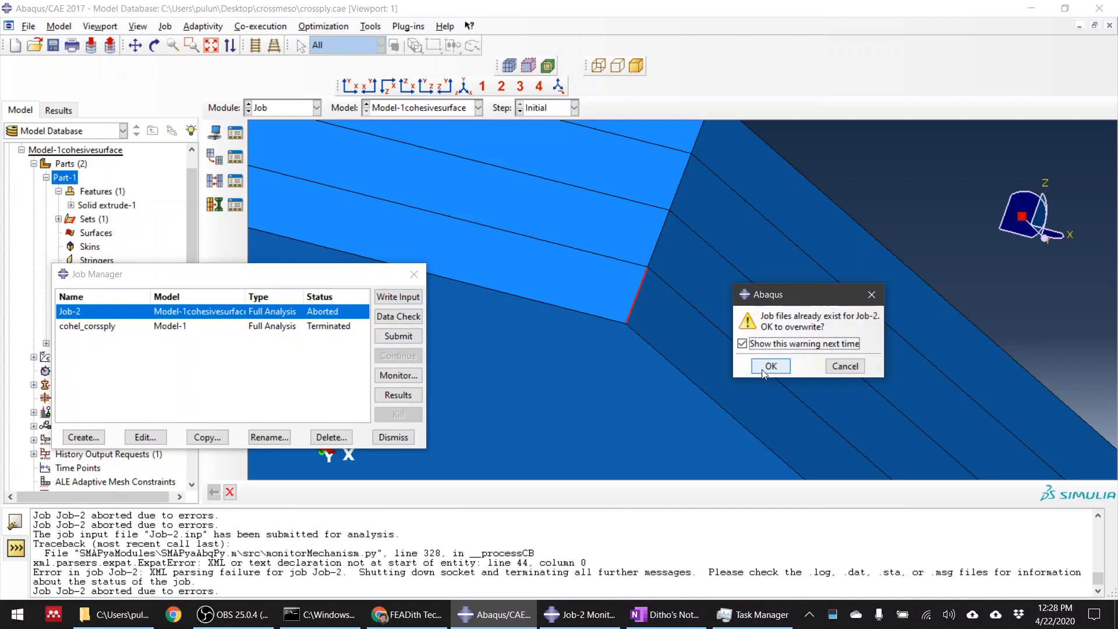
pyautogui.click(772, 365)
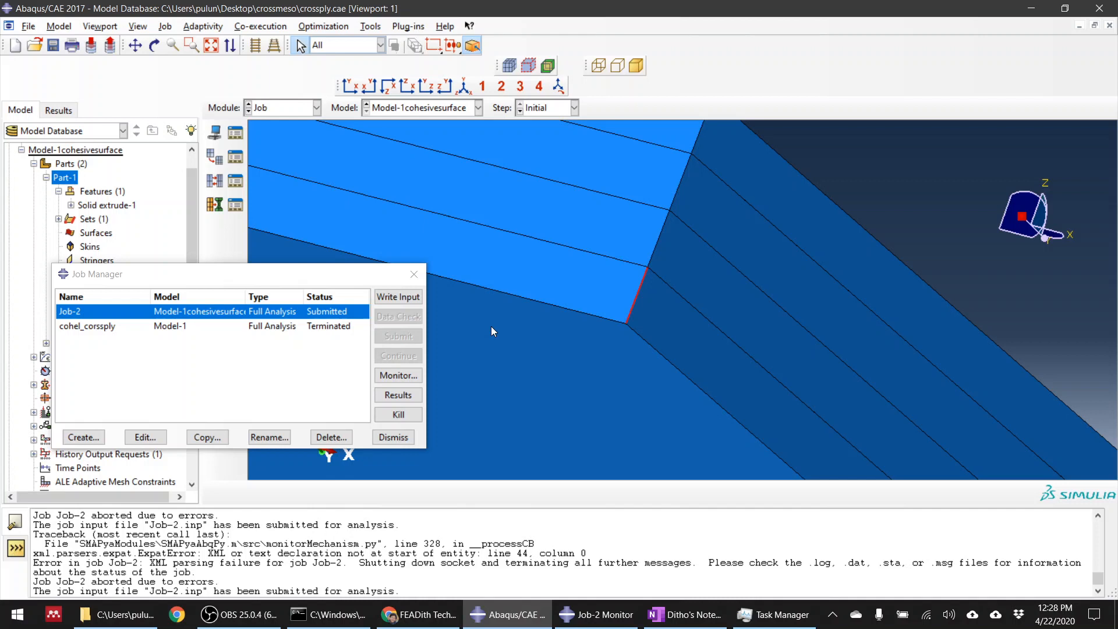
pyautogui.click(411, 376)
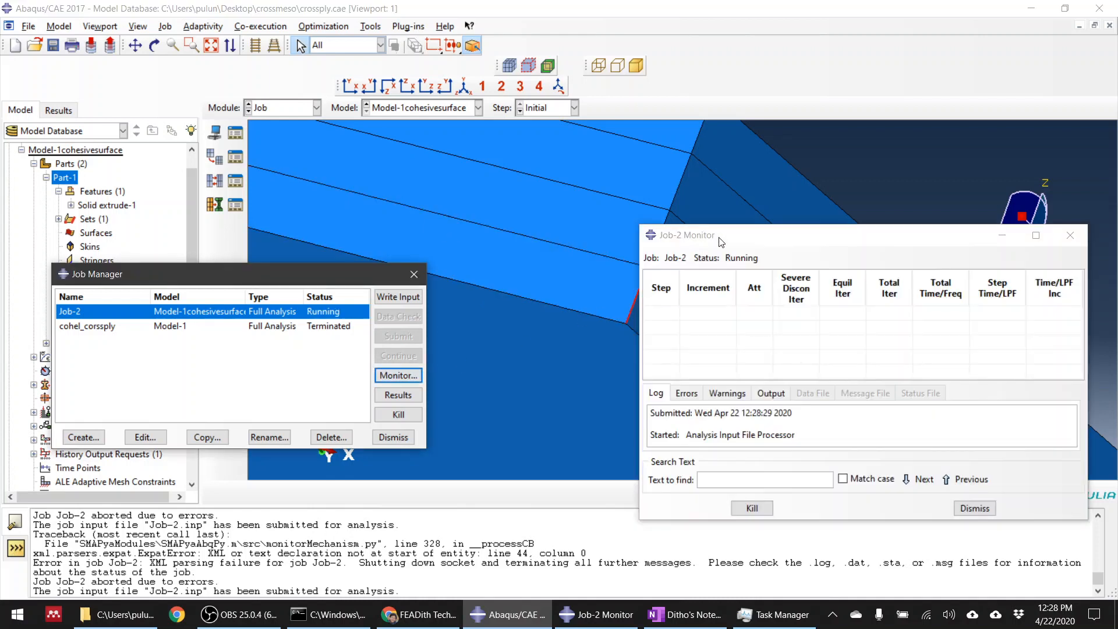
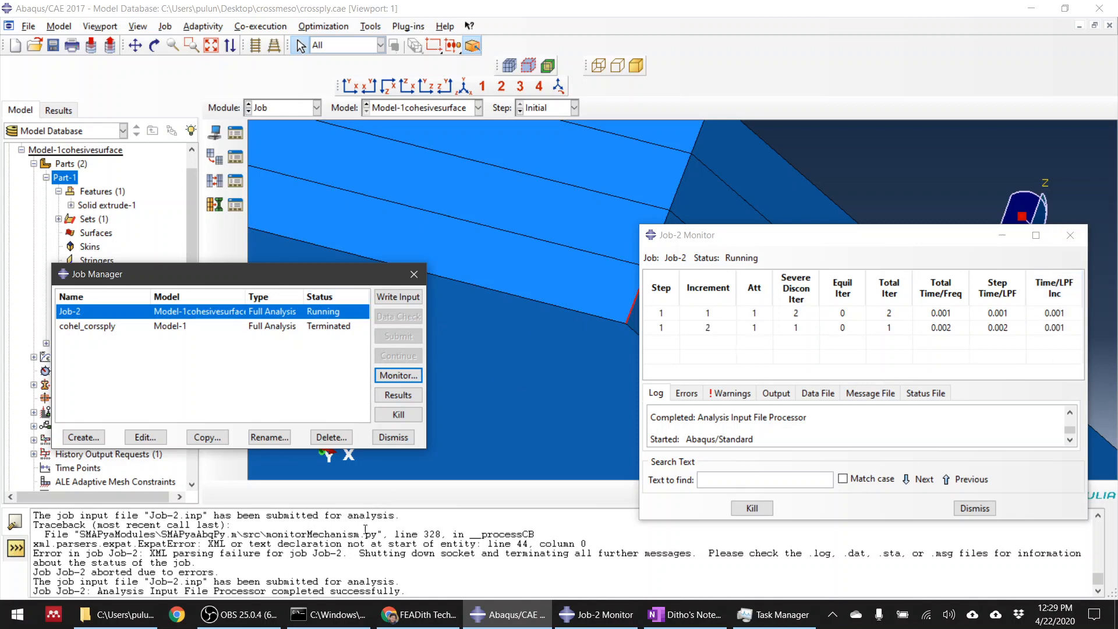
pyautogui.click(270, 622)
pyautogui.click(270, 622)
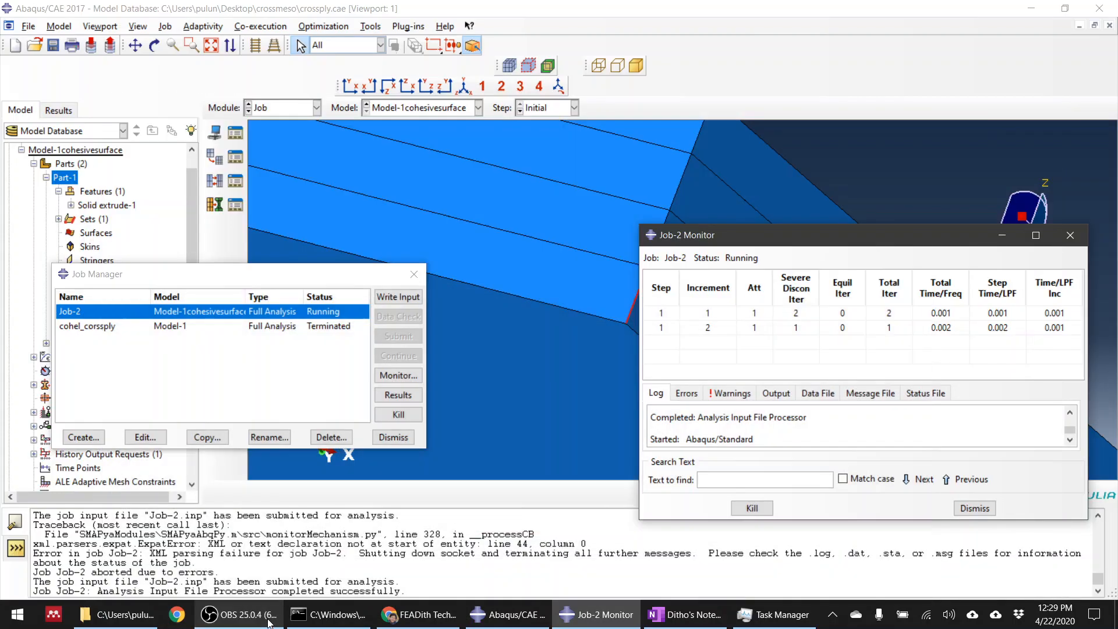
pyautogui.click(270, 622)
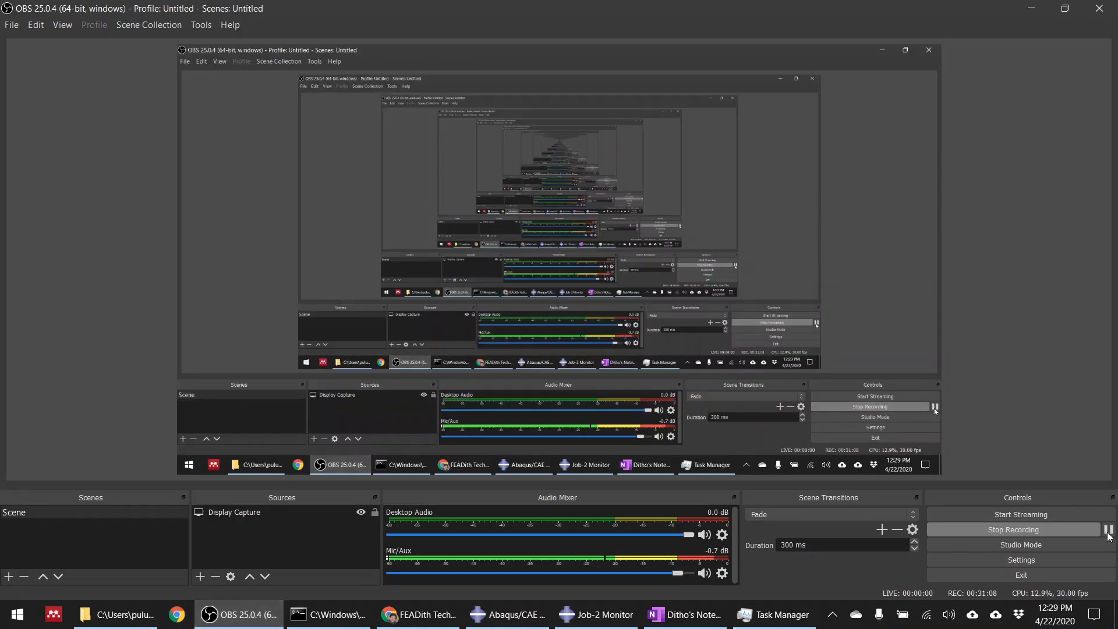
pyautogui.click(1031, 10)
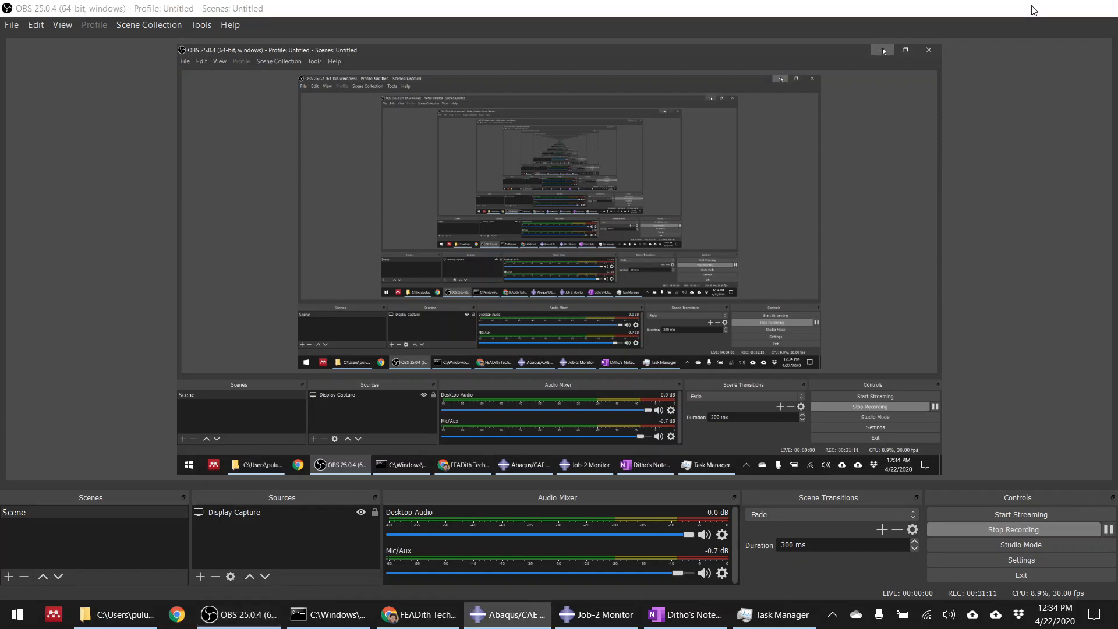
pyautogui.click(1032, 8)
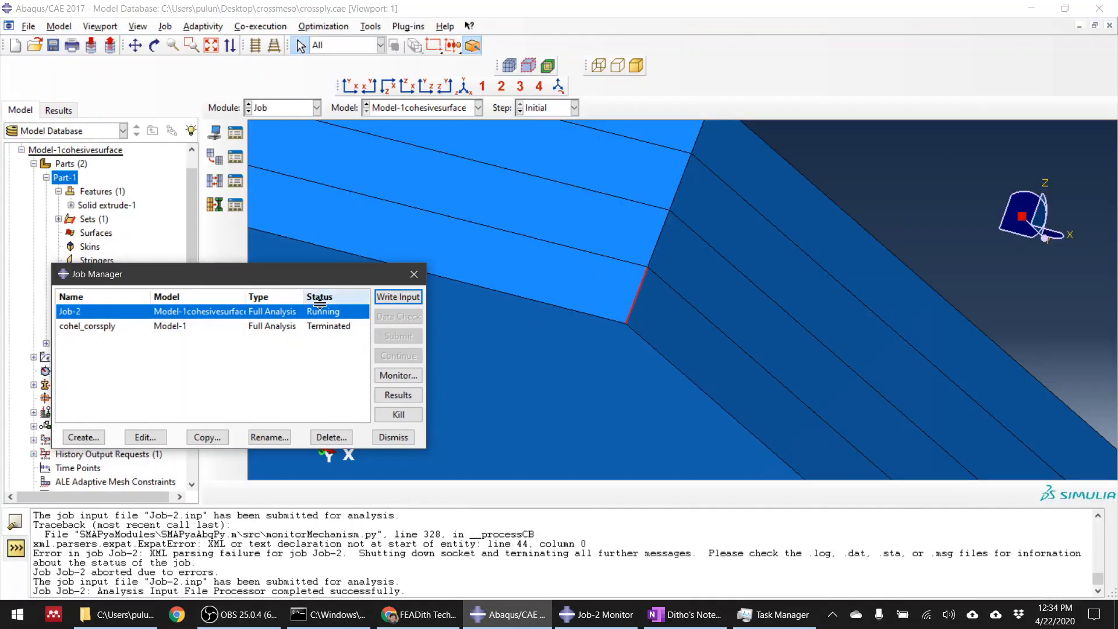
# Check Job-2's progress in its monitor, open its results, and examine the DAMAGEMT contour along the laminate's edges.
pyautogui.click(399, 375)
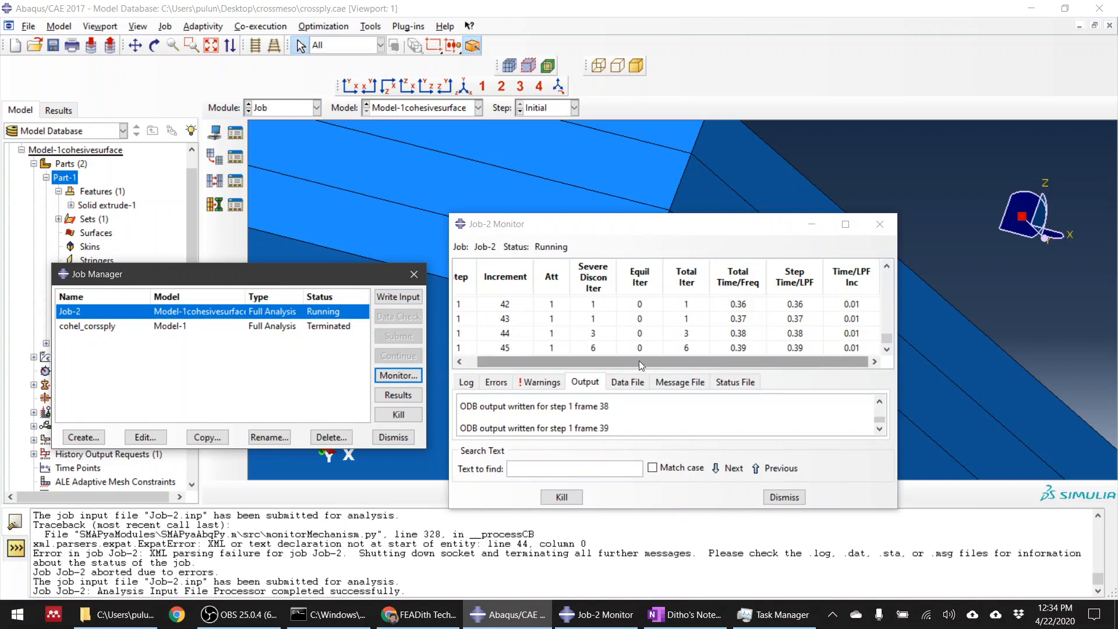
pyautogui.click(417, 395)
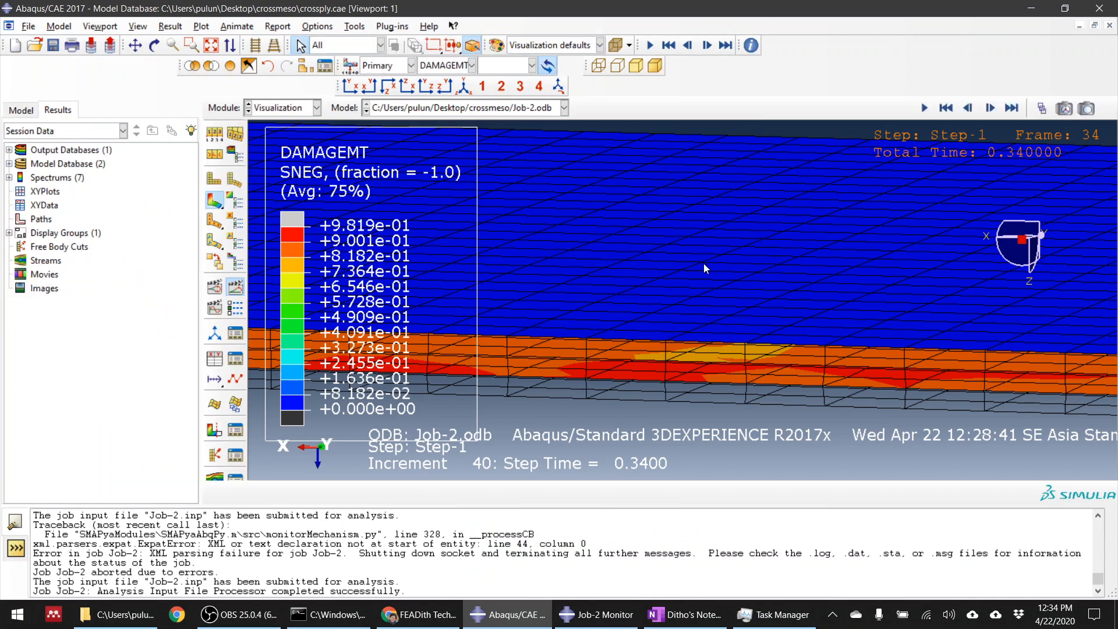
pyautogui.scroll(3, 703, 264)
pyautogui.click(229, 65)
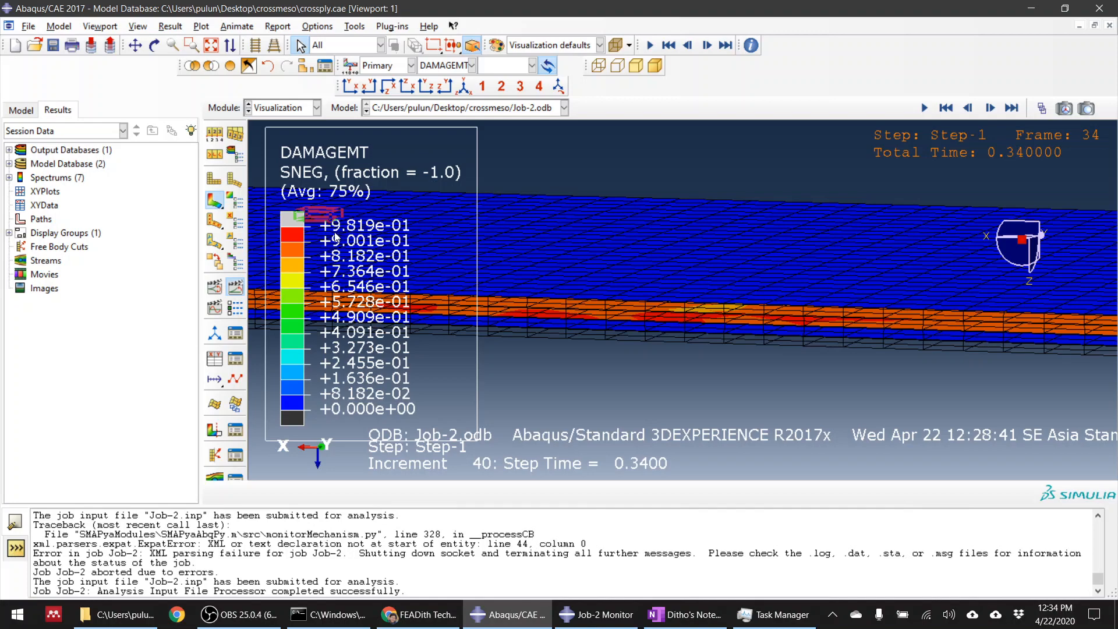
pyautogui.scroll(-3, 335, 233)
pyautogui.keyDown('ctrl'); pyautogui.keyDown('alt'); pyautogui.moveTo(703, 340); pyautogui.dragTo(688, 302); pyautogui.keyUp('alt'); pyautogui.keyUp('ctrl')
pyautogui.keyDown('ctrl'); pyautogui.keyDown('alt'); pyautogui.moveTo(690, 256); pyautogui.dragTo(656, 282); pyautogui.keyUp('alt'); pyautogui.keyUp('ctrl')
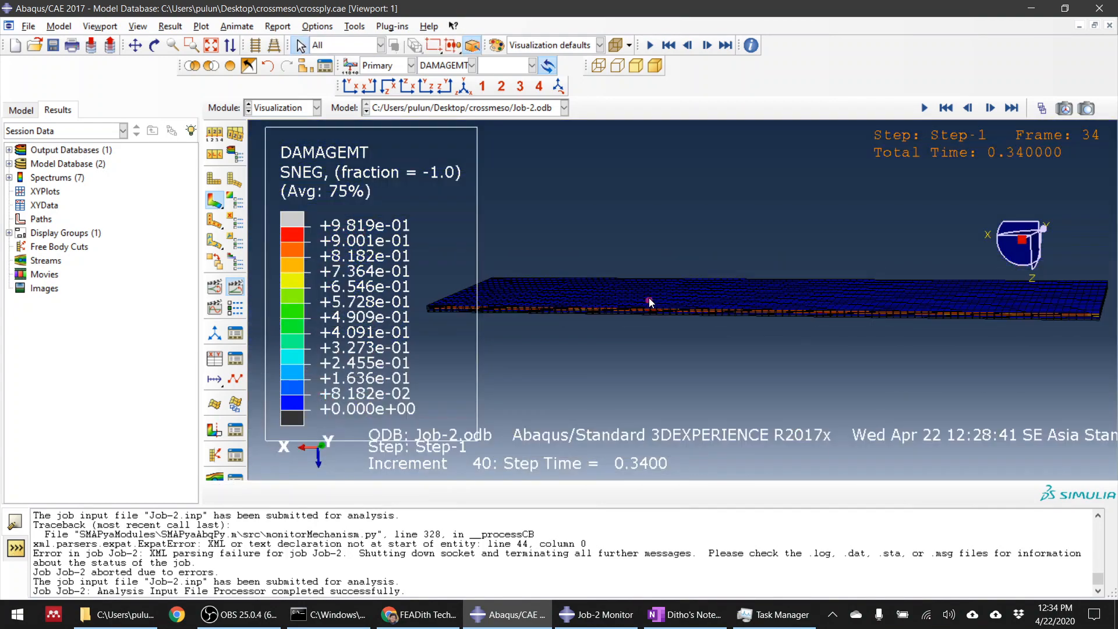
pyautogui.keyDown('ctrl'); pyautogui.keyDown('alt'); pyautogui.moveTo(579, 293); pyautogui.dragTo(728, 305); pyautogui.keyUp('alt'); pyautogui.keyUp('ctrl')
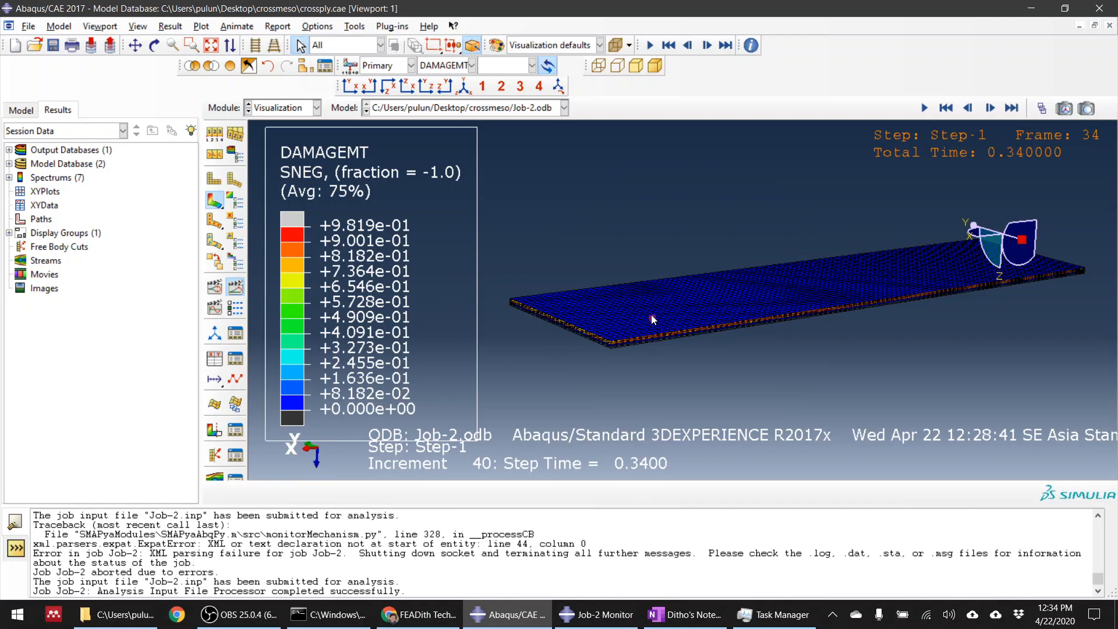
pyautogui.scroll(3, 547, 313)
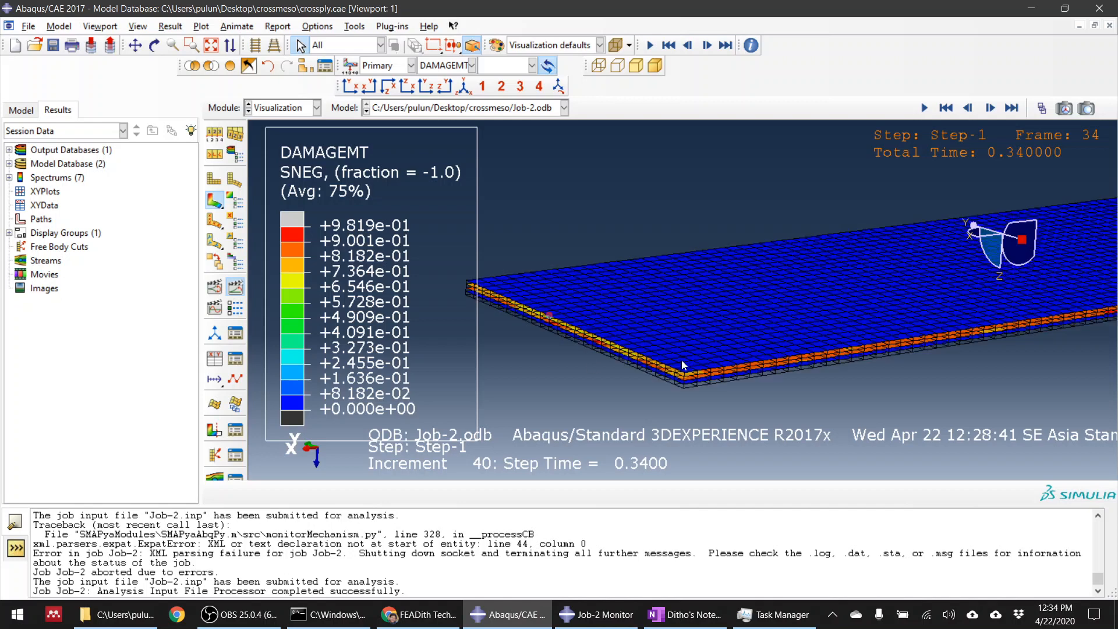
# Set up XY data extraction from ODB field output at the Unique Nodal position with the reaction force component RF1.
pyautogui.click(214, 364)
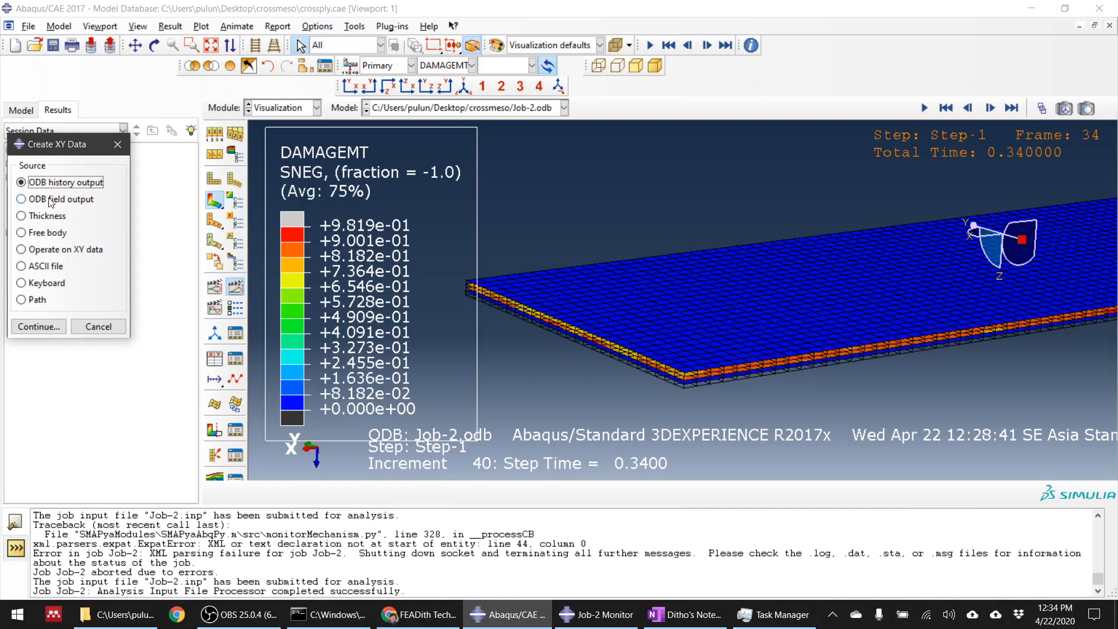
pyautogui.click(38, 326)
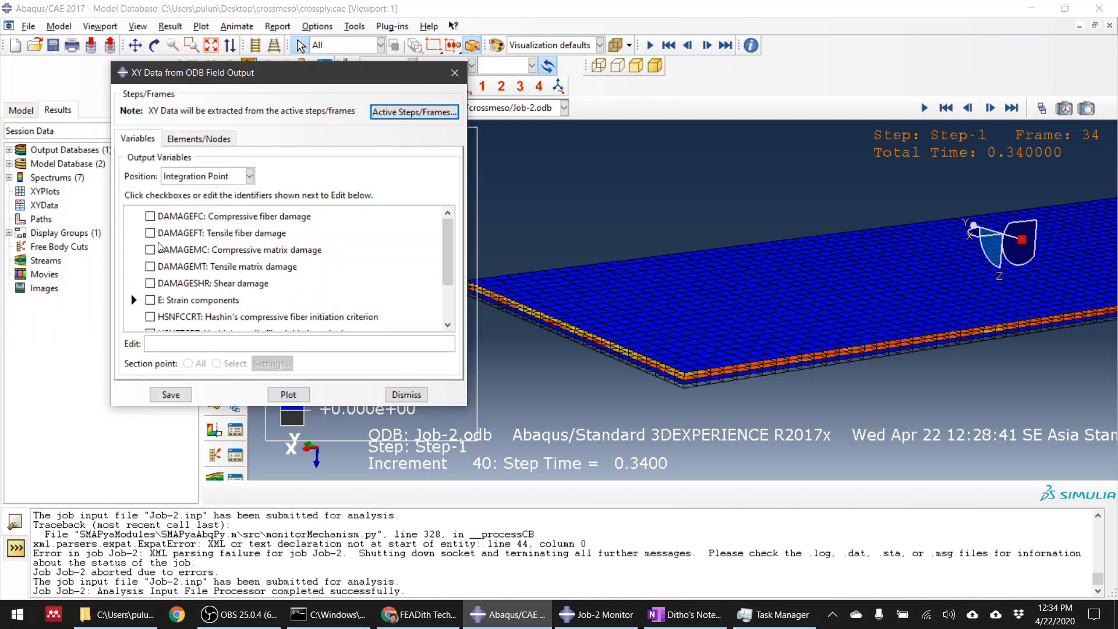
pyautogui.scroll(-2, 292, 268)
pyautogui.click(227, 176)
pyautogui.click(191, 234)
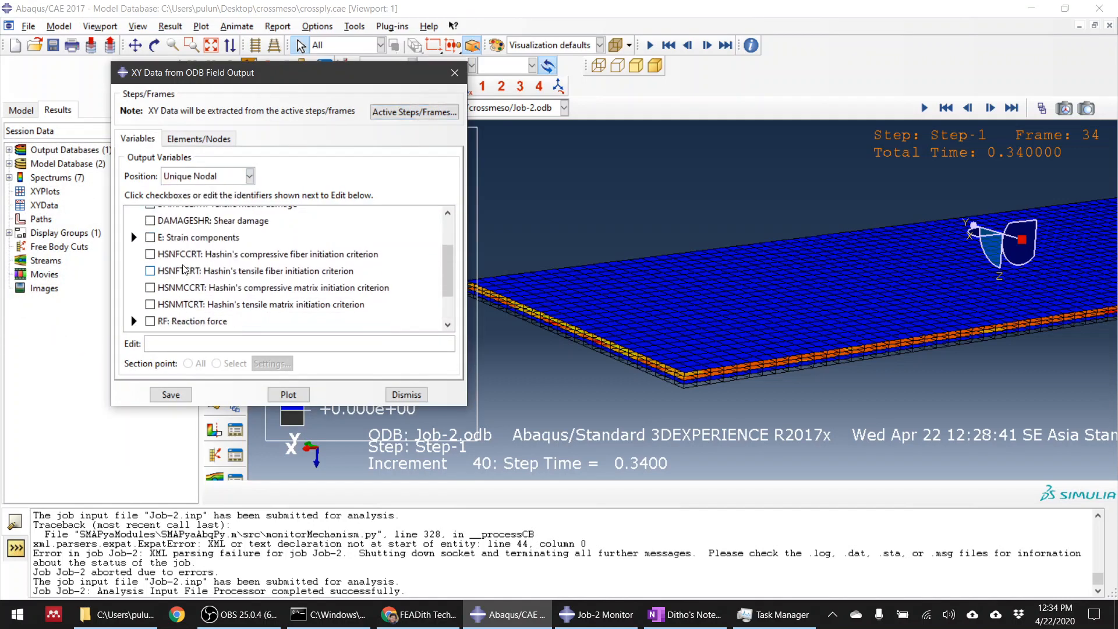
pyautogui.scroll(-2, 187, 257)
pyautogui.click(134, 271)
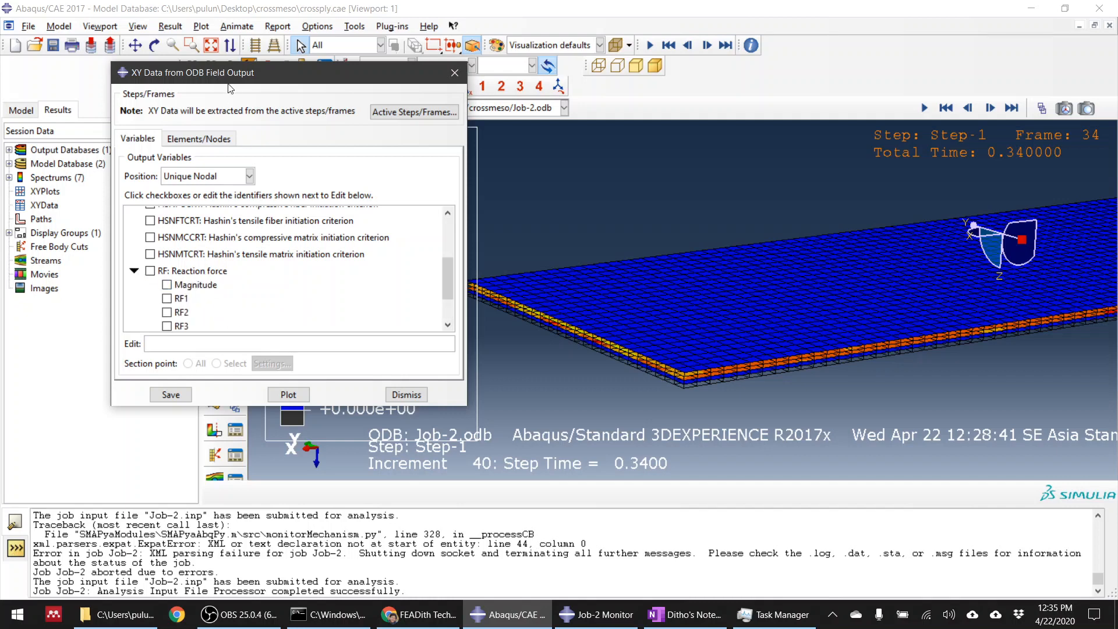
pyautogui.moveTo(239, 73); pyautogui.dragTo(92, 12)
pyautogui.scroll(-3, 791, 284)
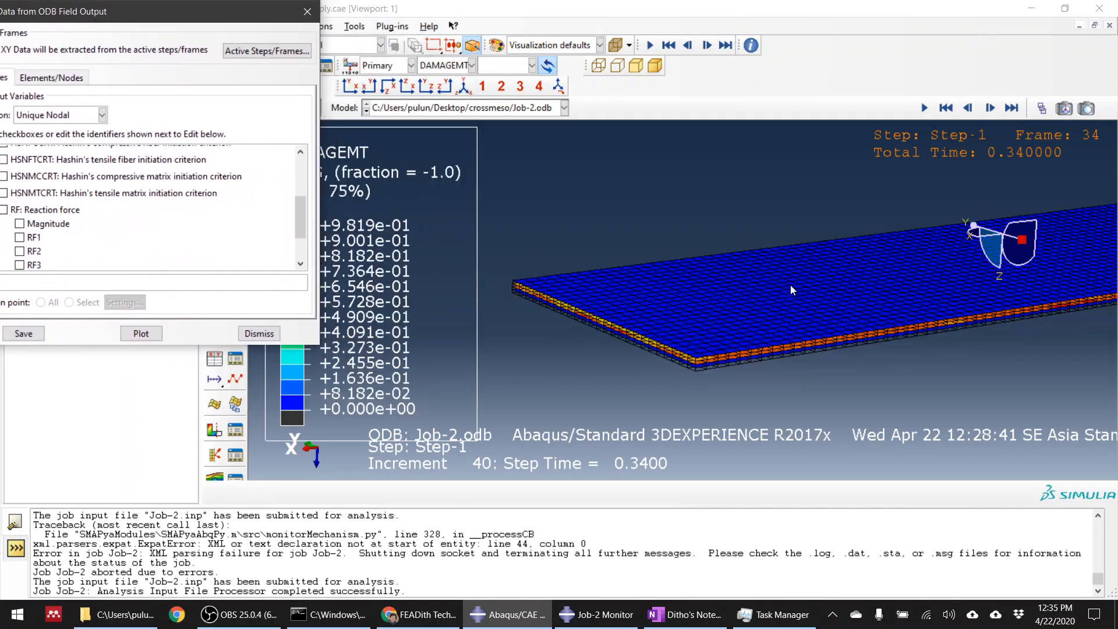
pyautogui.moveTo(176, 8); pyautogui.dragTo(378, 92)
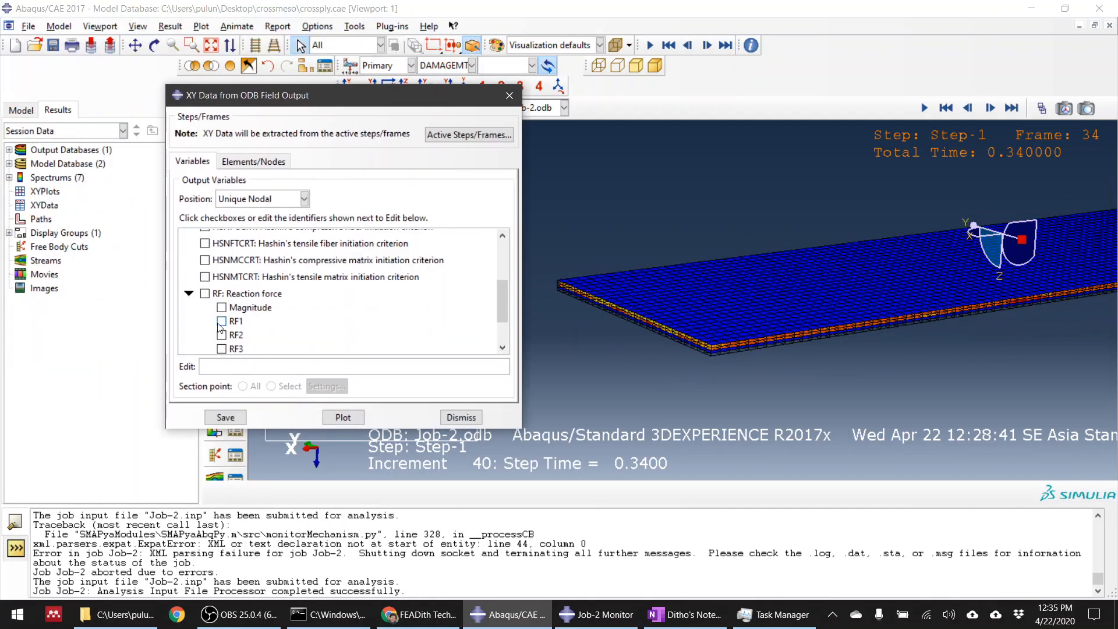
pyautogui.click(221, 321)
# Open viewport node picking for the RF1 extraction and orient the laminate face-on in the XY plane.
pyautogui.click(261, 162)
pyautogui.click(298, 201)
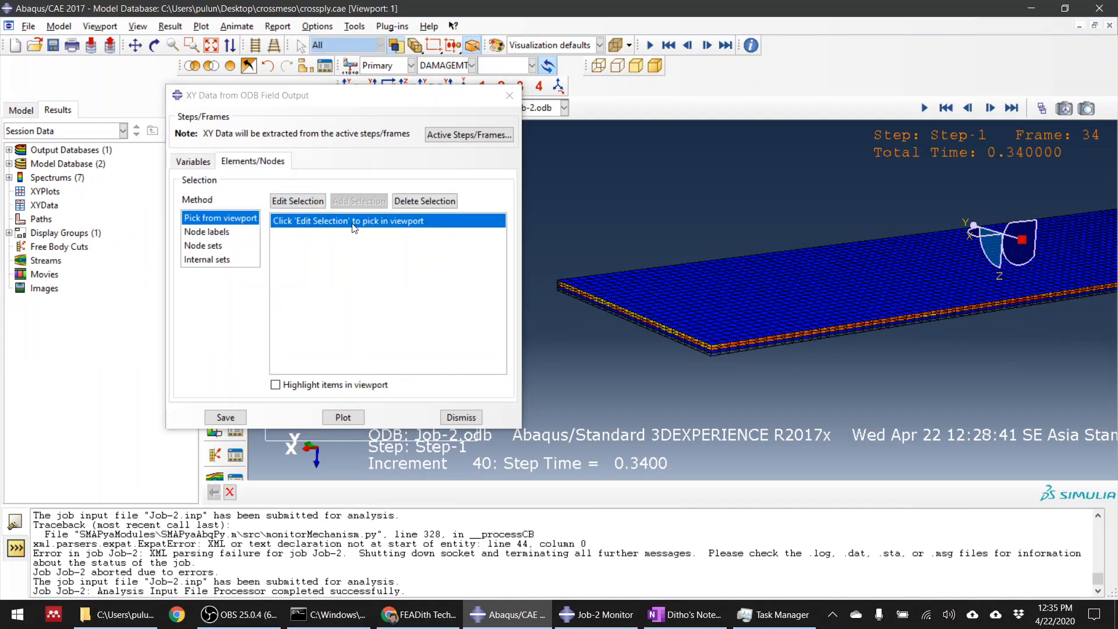
pyautogui.scroll(2, 645, 359)
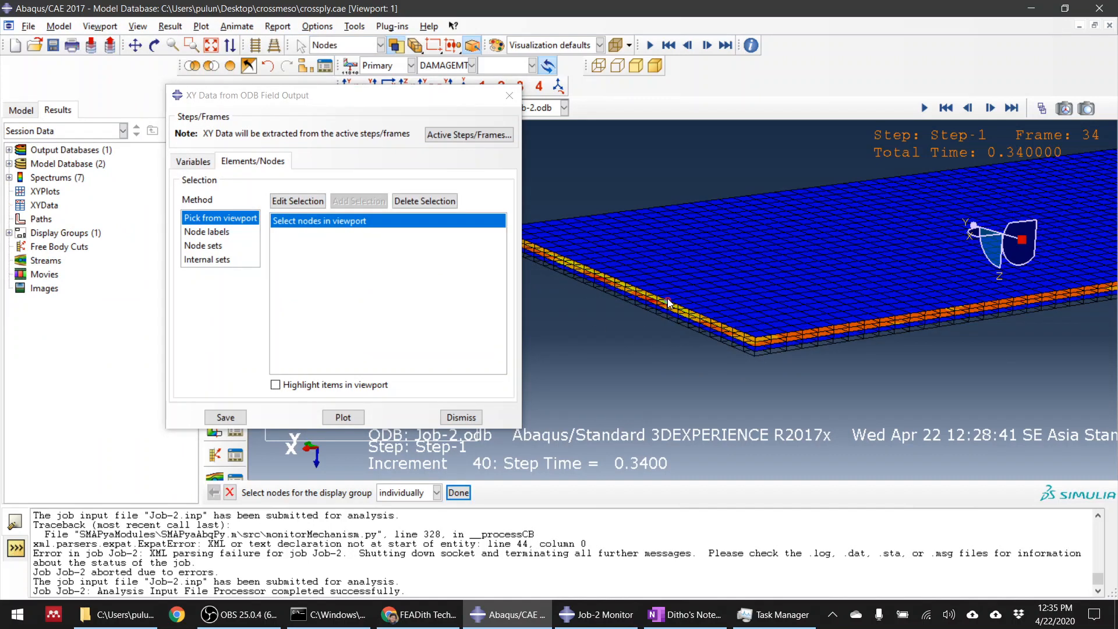
pyautogui.moveTo(413, 96); pyautogui.dragTo(156, 176)
pyautogui.click(352, 87)
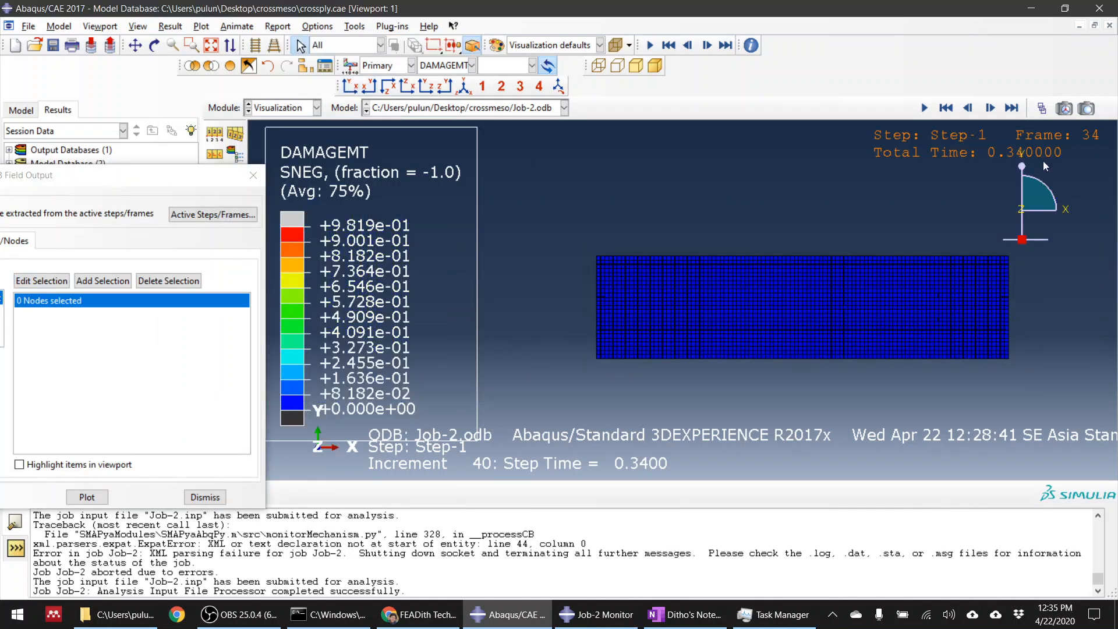
# Compare the laminate's deformed shape in the last and first frames of Step-1.
pyautogui.click(1015, 109)
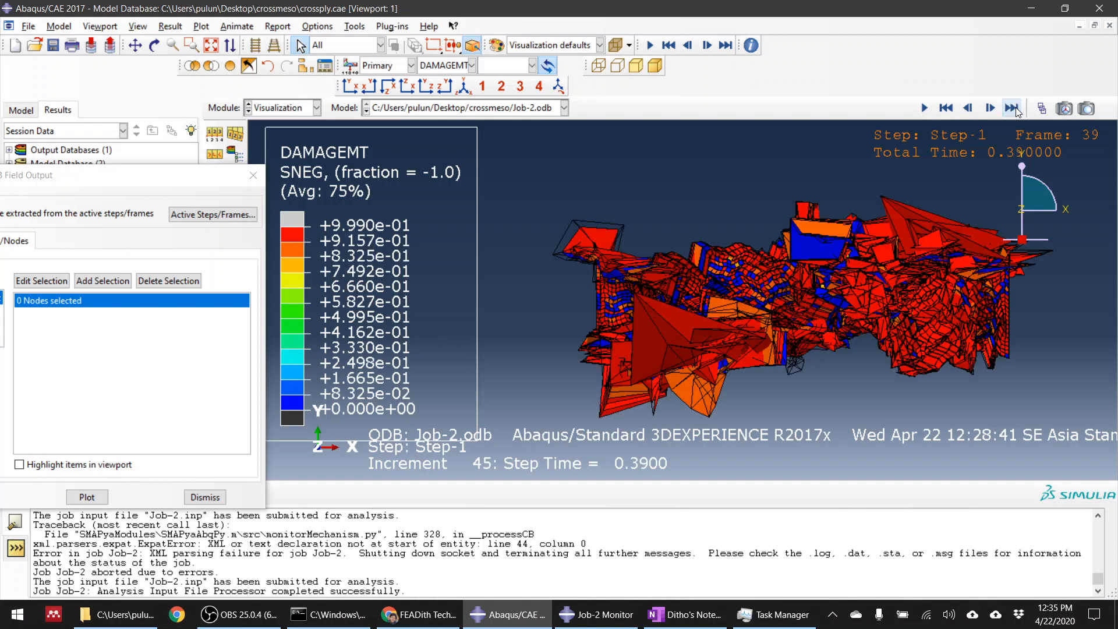
pyautogui.click(946, 109)
pyautogui.click(1013, 109)
pyautogui.click(946, 109)
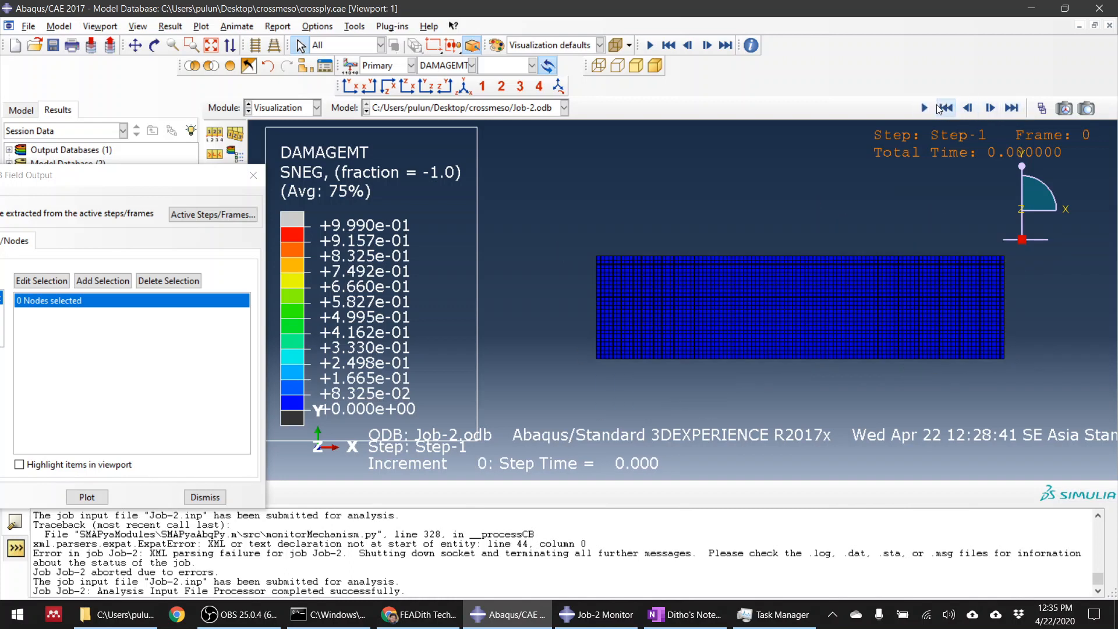
# Check the deformation scale factor in the common plot options and play the DAMAGEMT animation, pausing at frame 21.
pyautogui.click(214, 134)
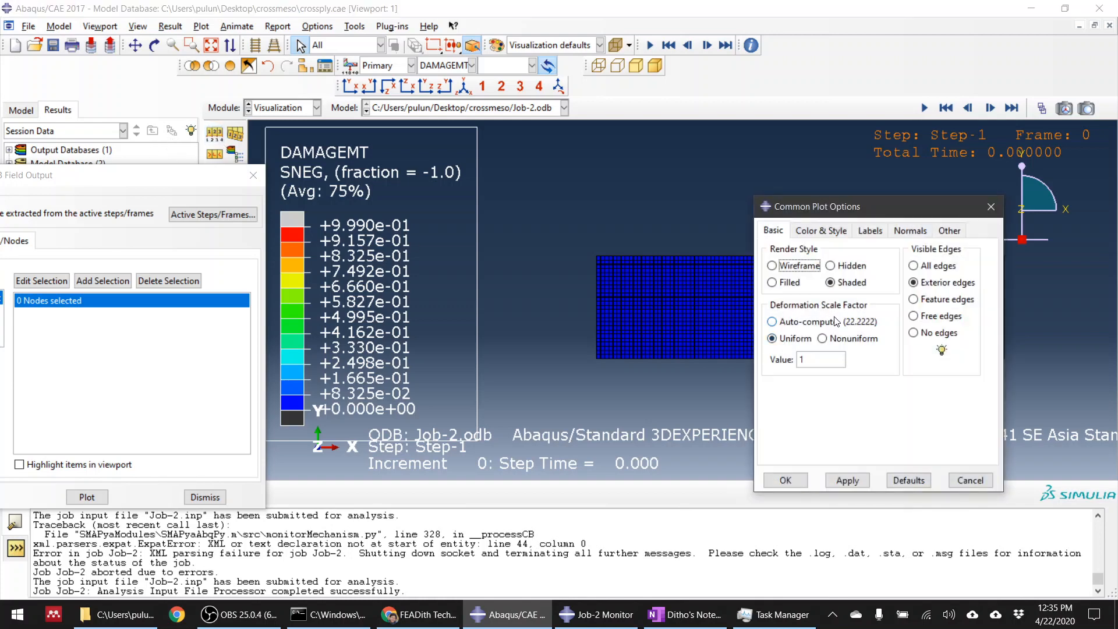
pyautogui.click(846, 481)
pyautogui.click(798, 481)
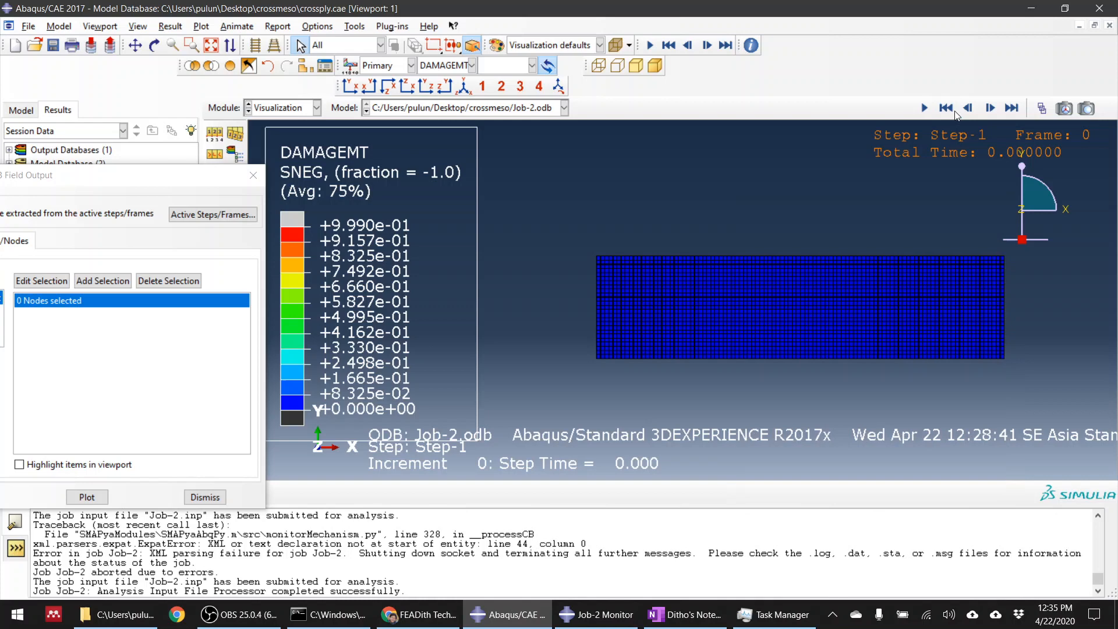
pyautogui.click(925, 110)
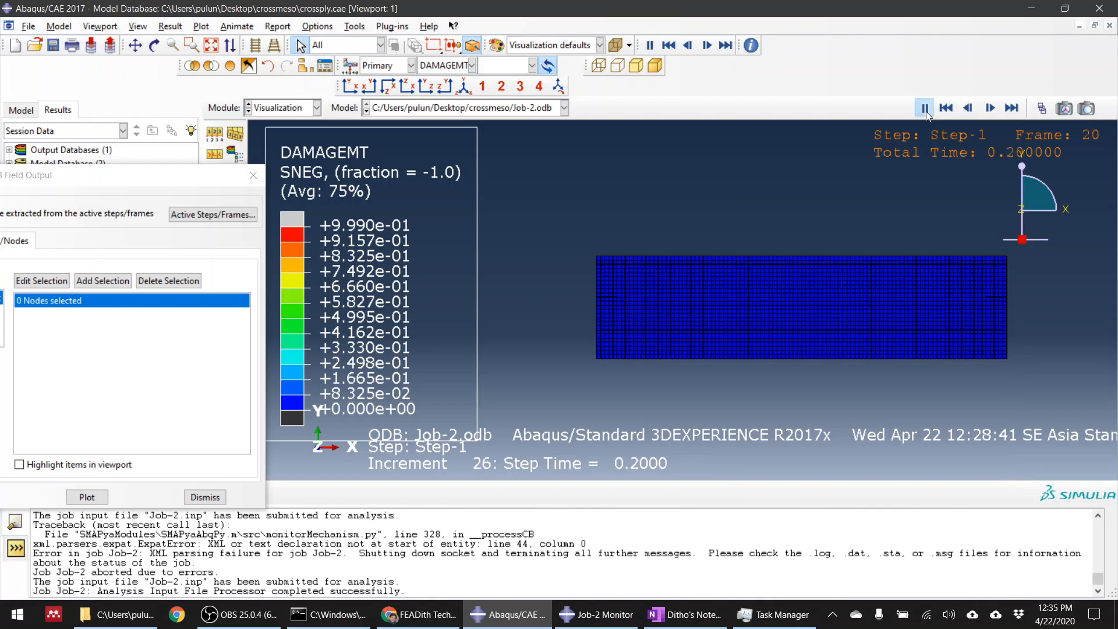
pyautogui.click(925, 109)
# Pick all nodes along the laminate's left edge and save their RF1 curves as XY data.
pyautogui.scroll(5, 649, 353)
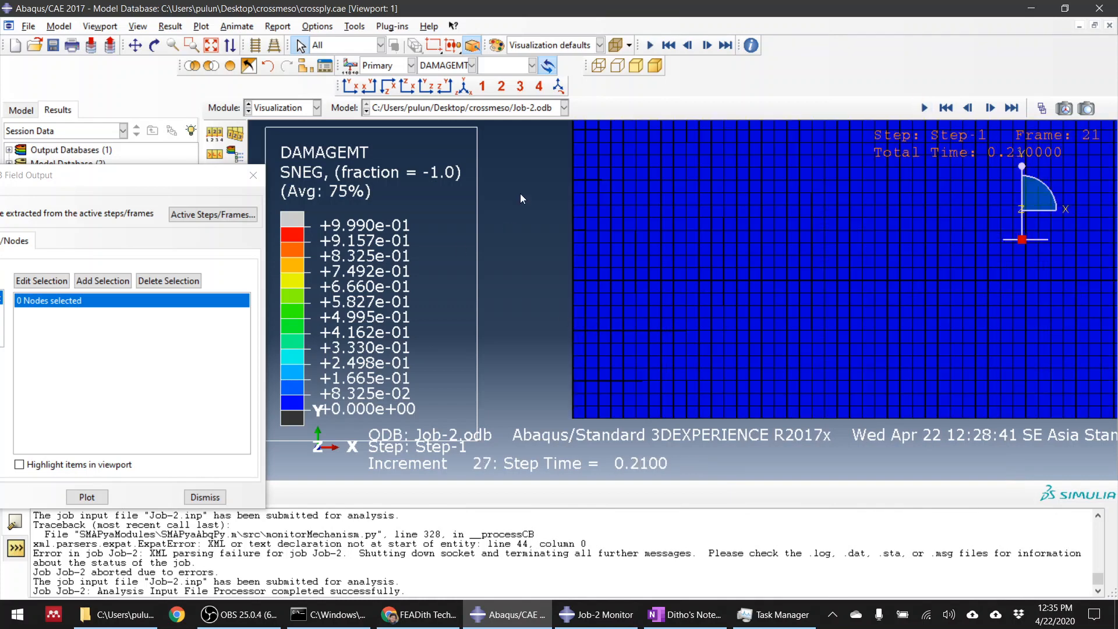
pyautogui.scroll(-3, 606, 380)
pyautogui.click(84, 282)
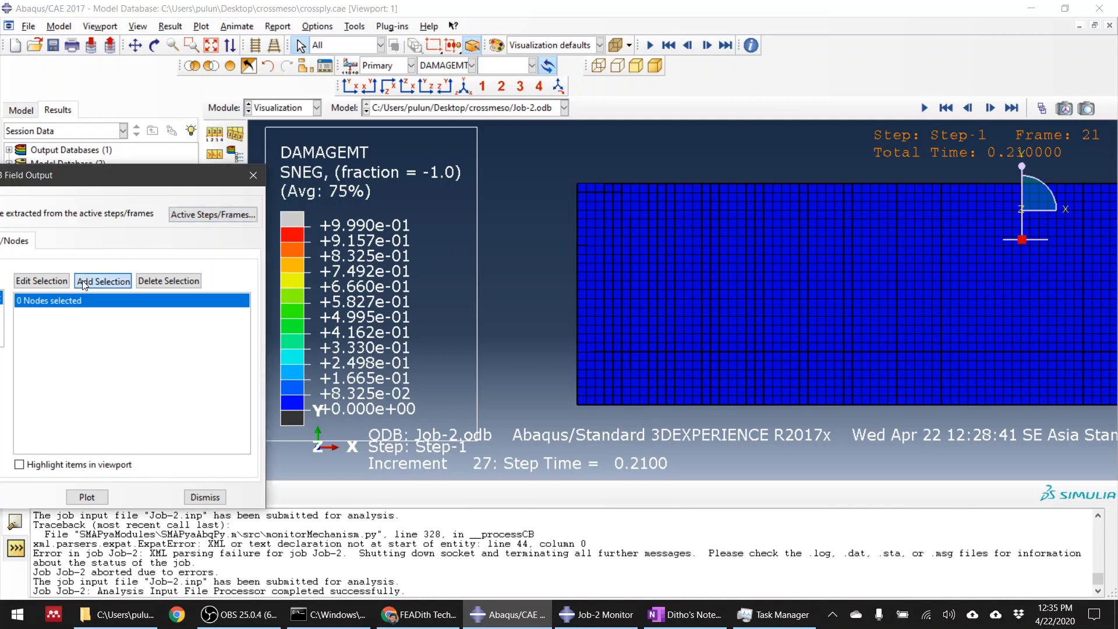
pyautogui.moveTo(563, 170); pyautogui.dragTo(579, 428)
pyautogui.click(458, 493)
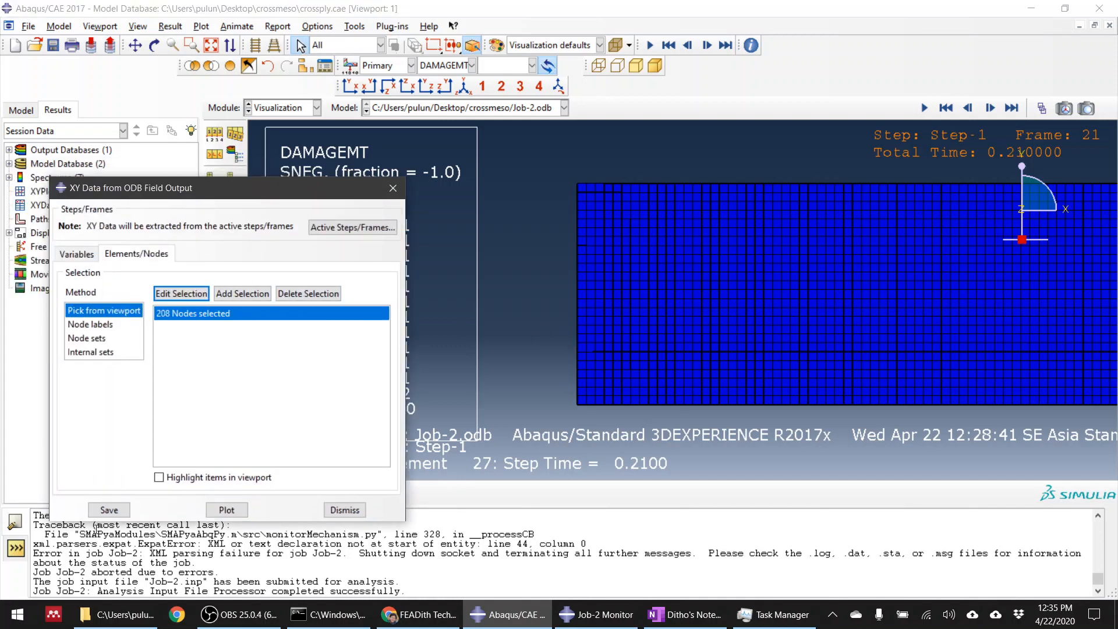
pyautogui.click(109, 510)
pyautogui.click(187, 394)
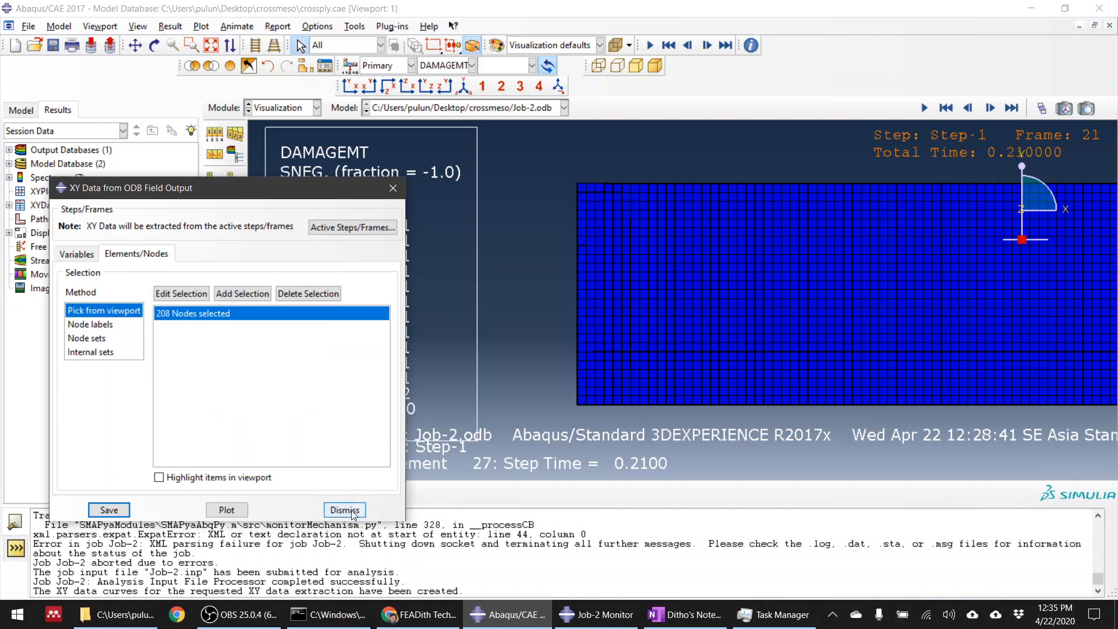
pyautogui.click(354, 510)
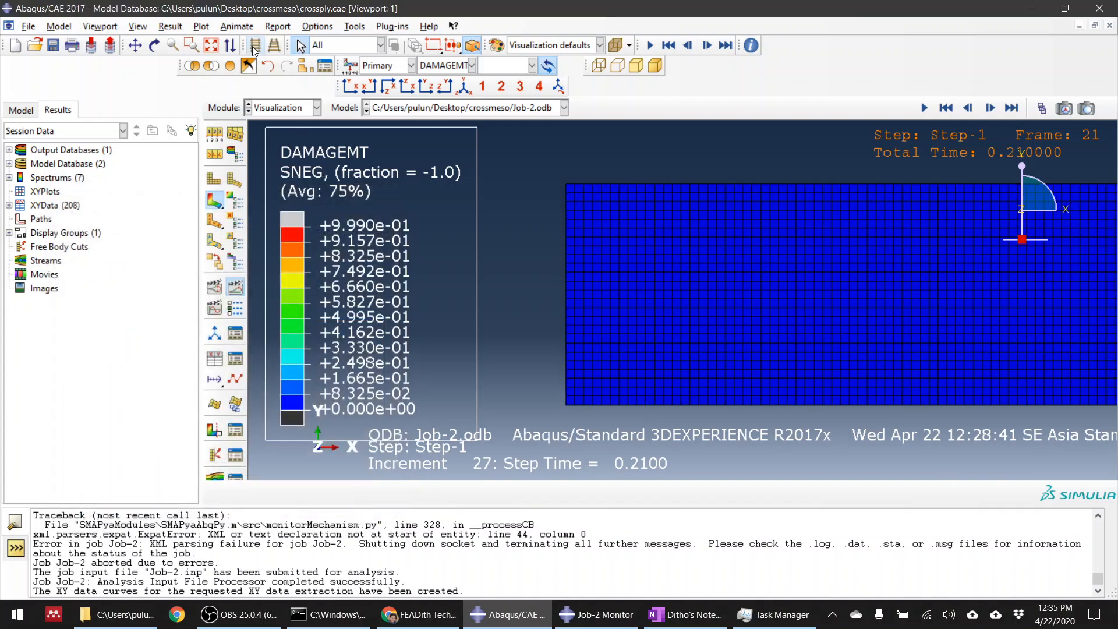
# Delete all saved RF1 curves from the current session's XY data.
pyautogui.click(235, 358)
pyautogui.moveTo(636, 211); pyautogui.dragTo(404, 52)
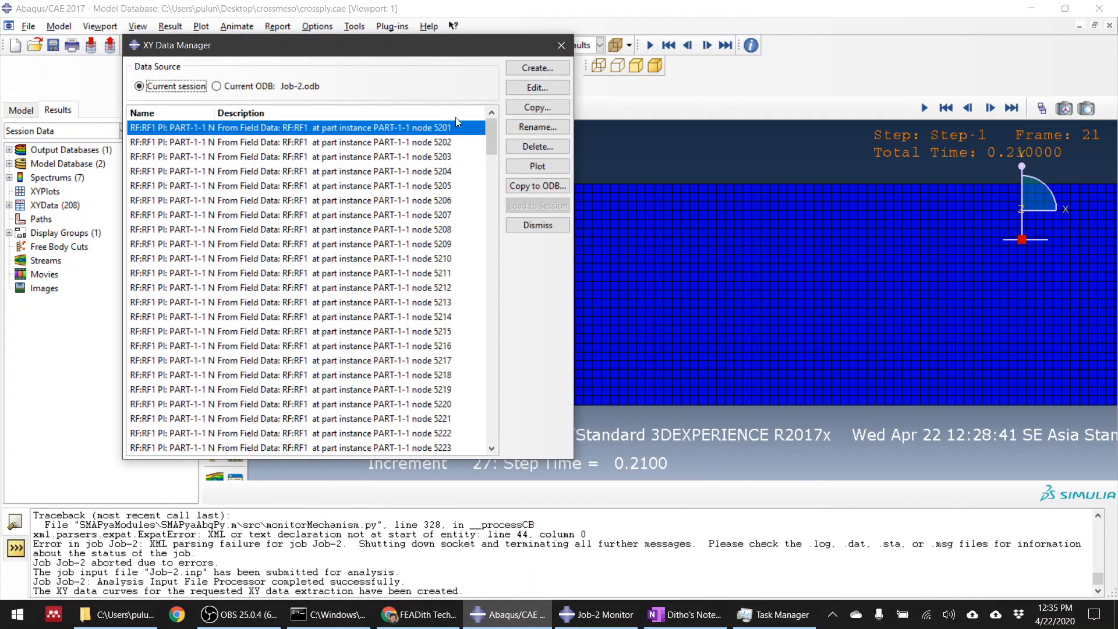
pyautogui.moveTo(490, 131); pyautogui.dragTo(491, 436)
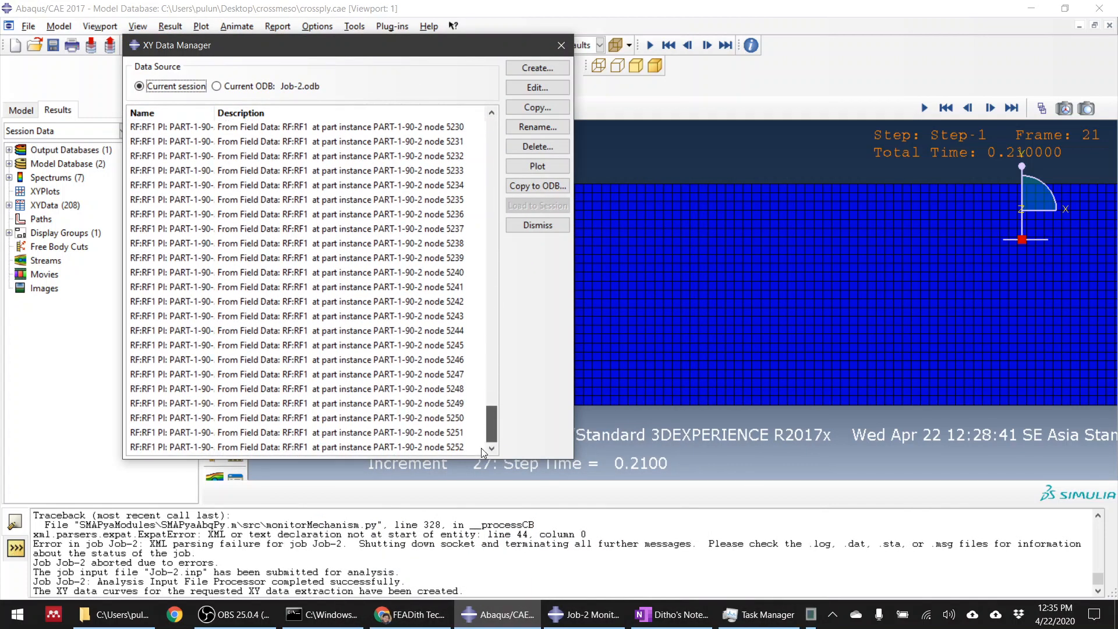
pyautogui.keyDown('shift'); pyautogui.click(457, 447); pyautogui.keyUp('shift')
pyautogui.click(538, 146)
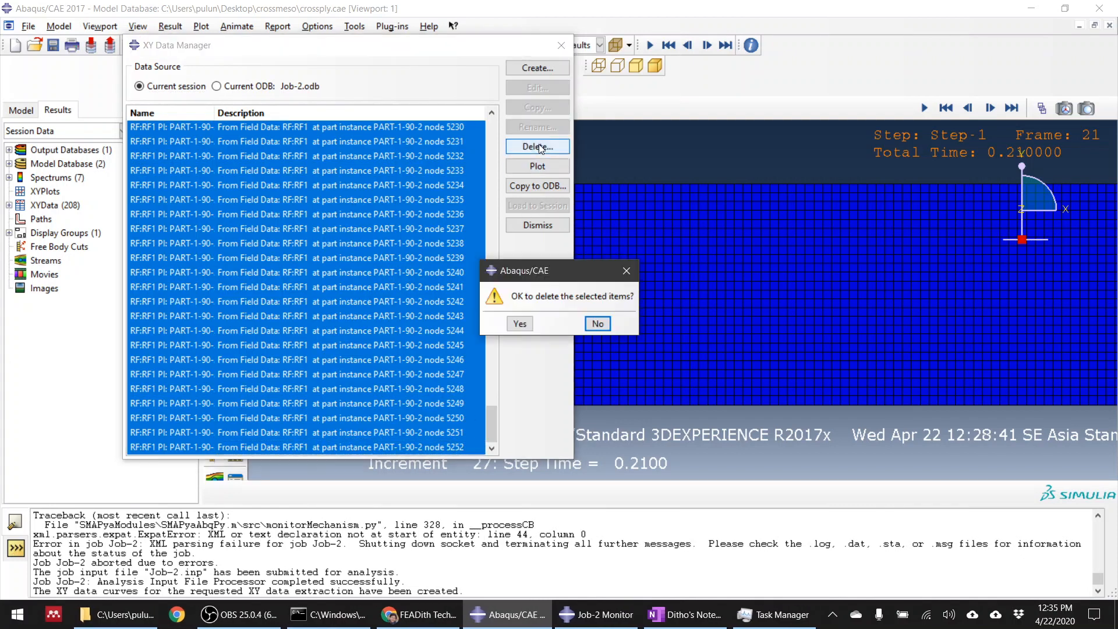
pyautogui.click(521, 326)
pyautogui.click(561, 46)
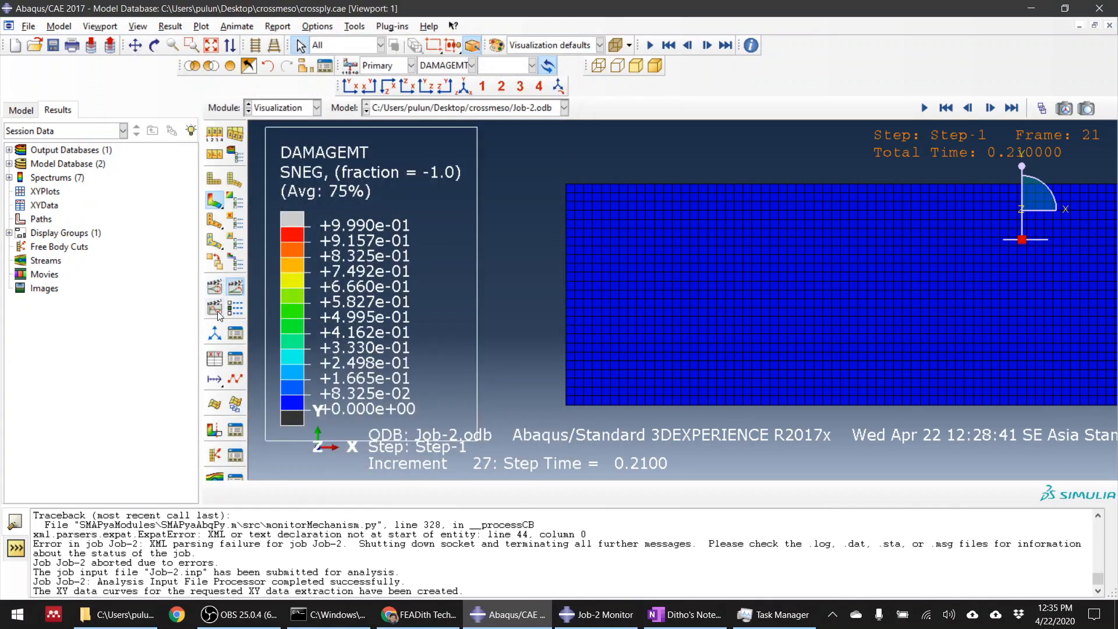
# Extract RF1 from the ODB field output again for the laminate's left-edge nodes and save the curves.
pyautogui.click(215, 357)
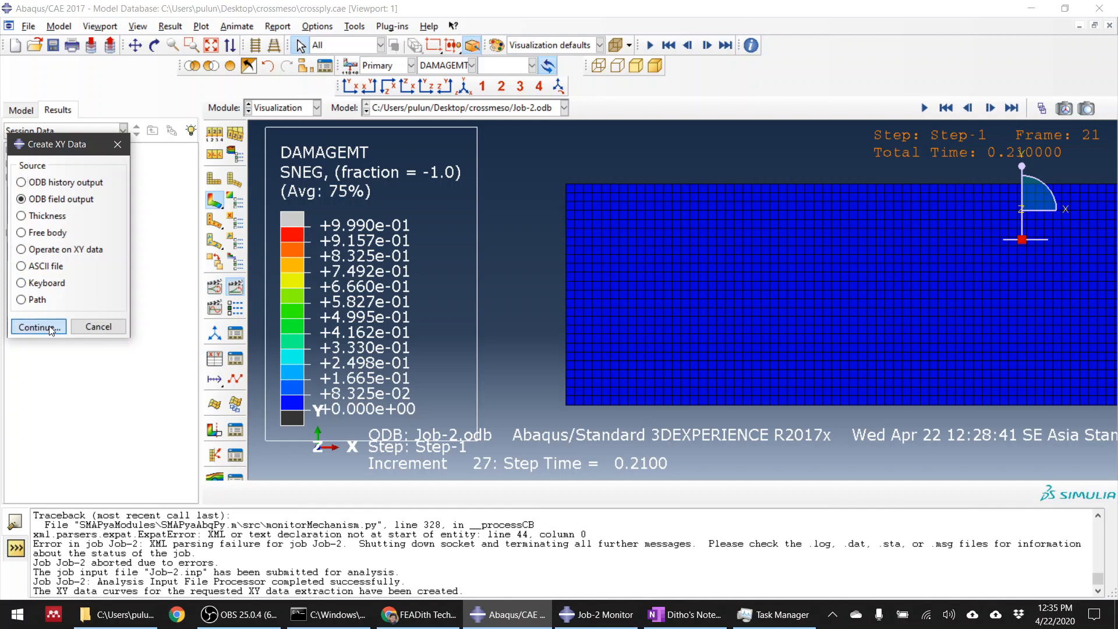
pyautogui.click(38, 327)
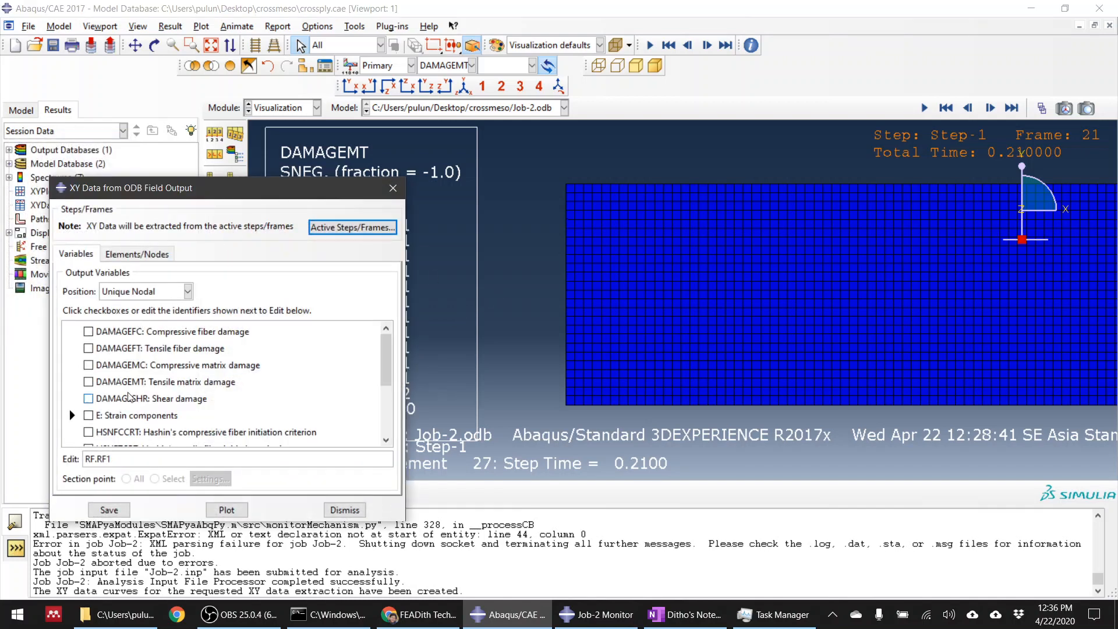
pyautogui.scroll(-2, 132, 389)
pyautogui.click(137, 254)
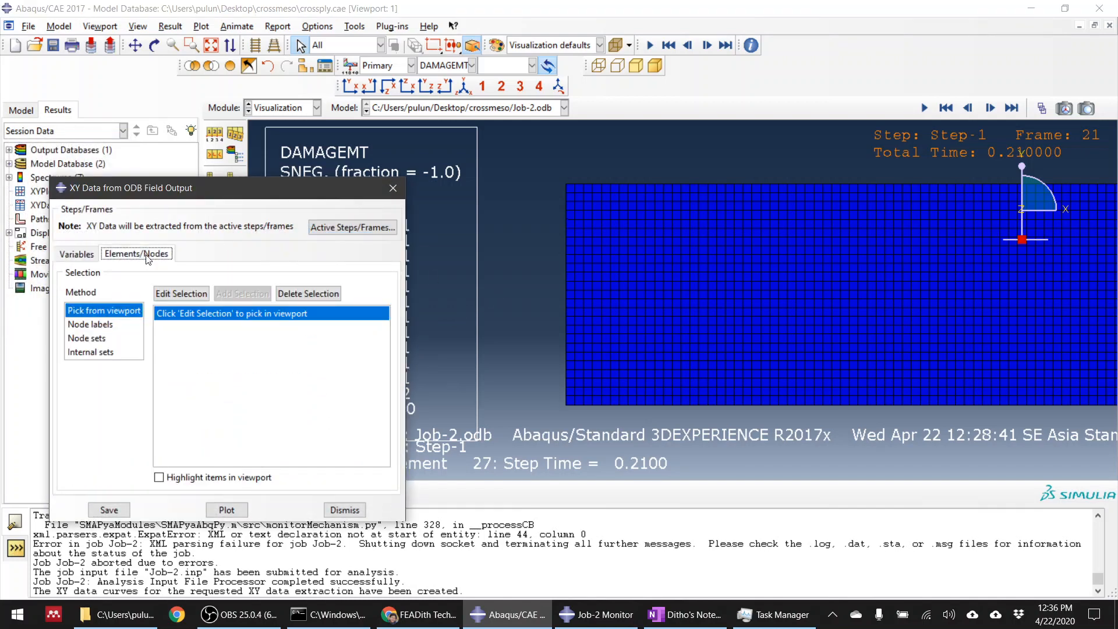
pyautogui.click(182, 293)
pyautogui.moveTo(546, 291); pyautogui.dragTo(570, 424)
pyautogui.click(458, 492)
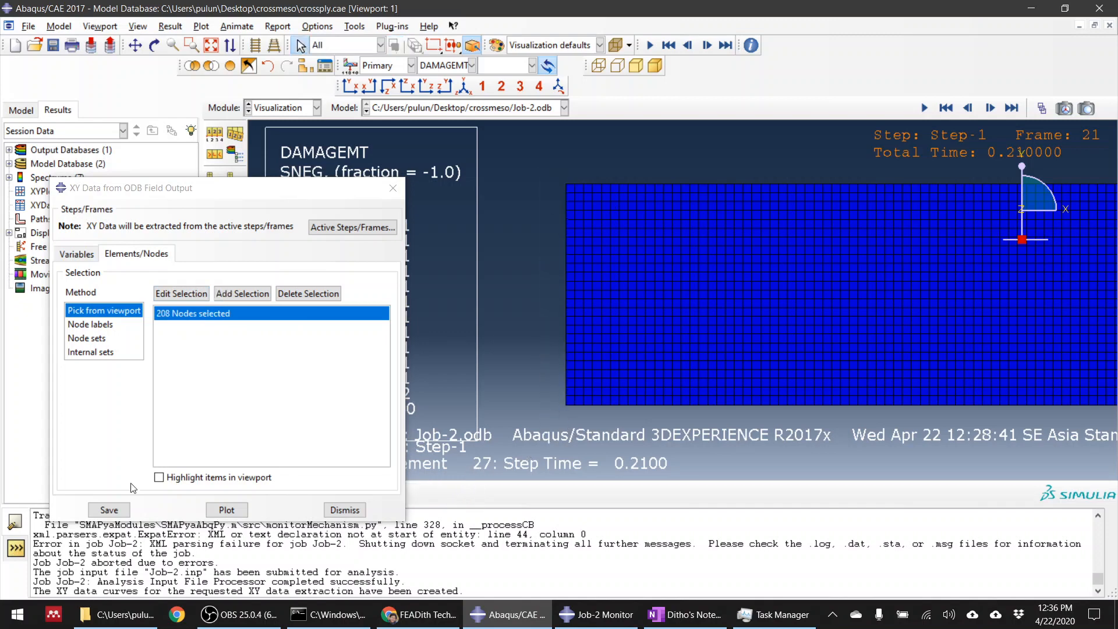
pyautogui.click(109, 510)
pyautogui.click(184, 390)
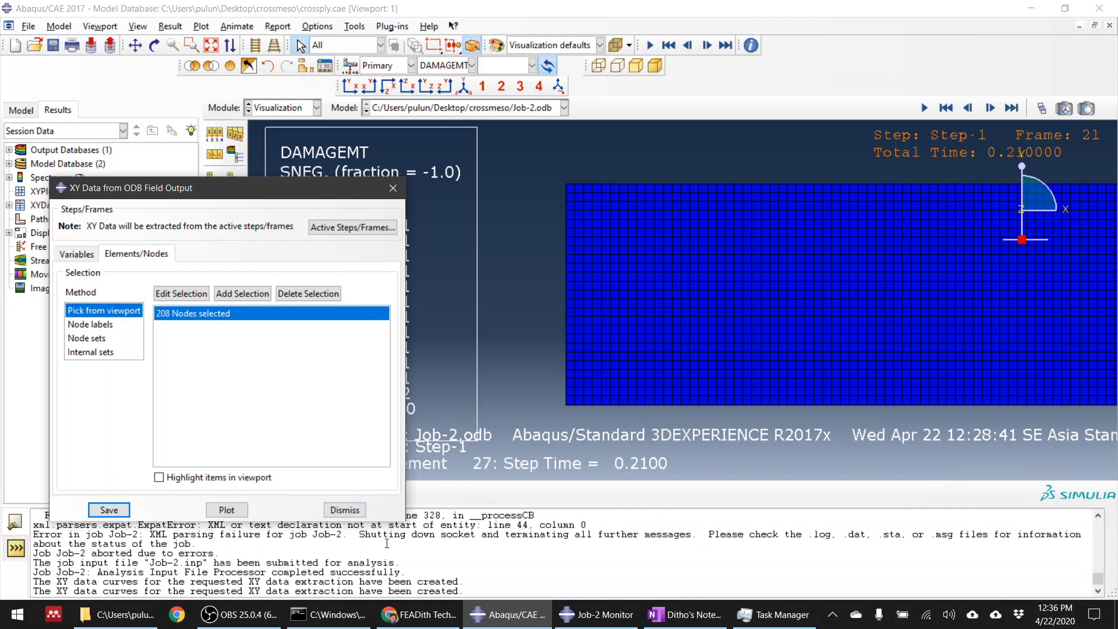
pyautogui.click(345, 509)
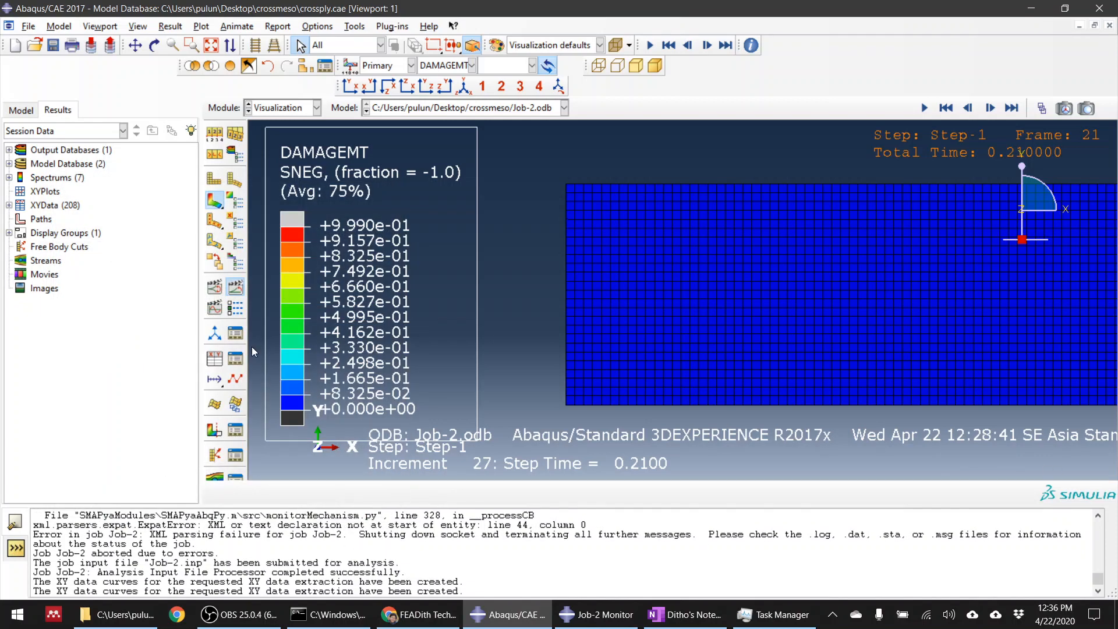
# Operate on XY data with a sum(()) expression over all the RF1 curves and save the total reaction force curve.
pyautogui.click(214, 362)
pyautogui.click(57, 250)
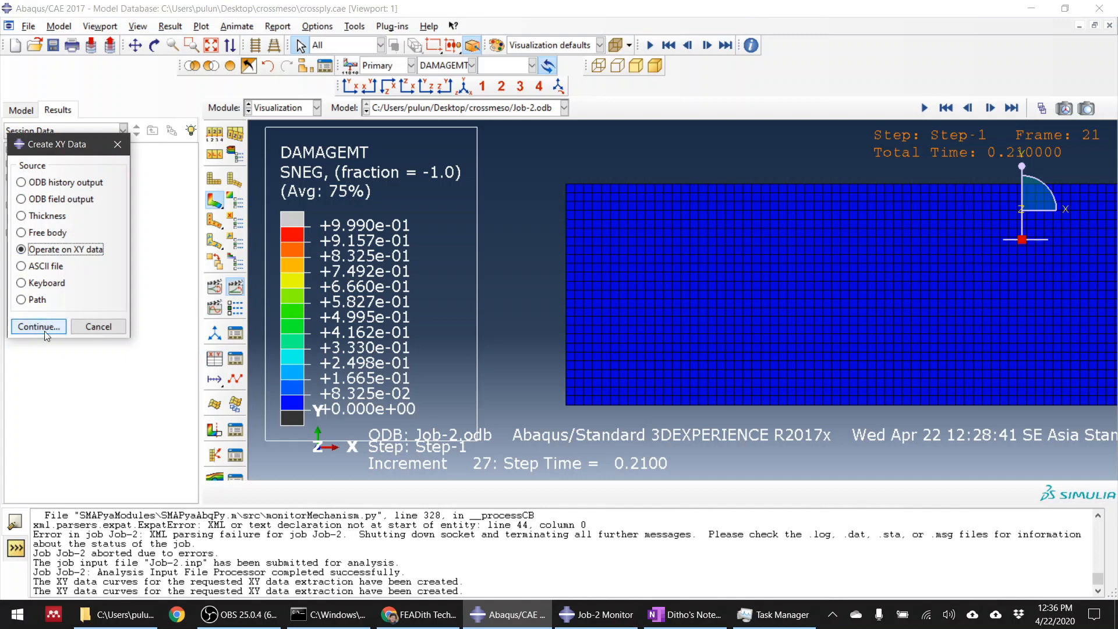
pyautogui.click(38, 327)
pyautogui.write('s')
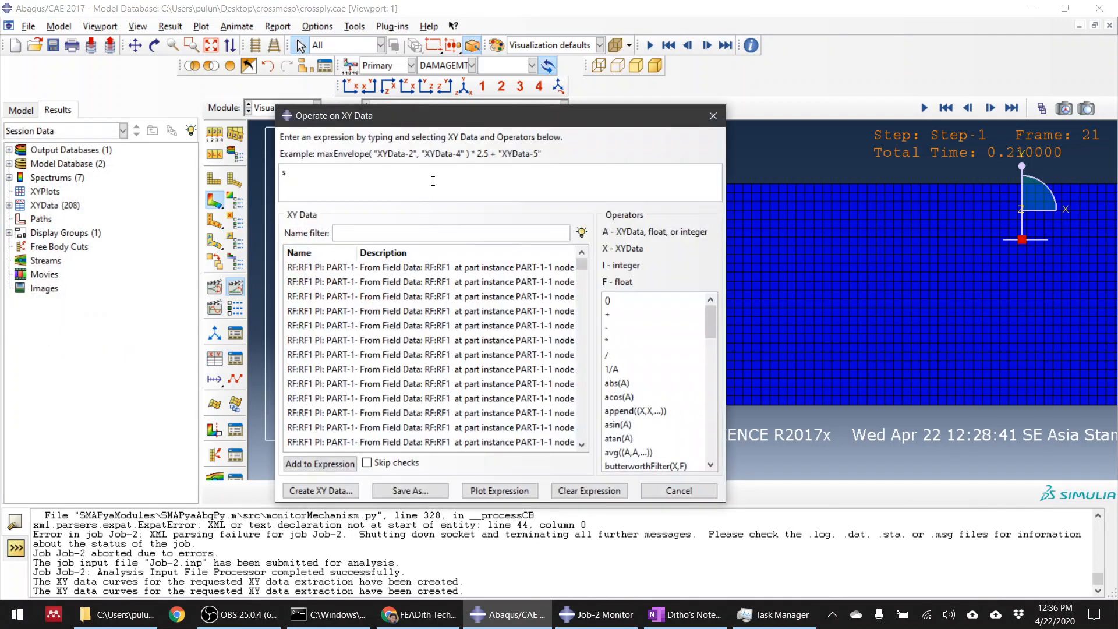
pyautogui.write('um((')
pyautogui.moveTo(583, 269); pyautogui.dragTo(587, 440)
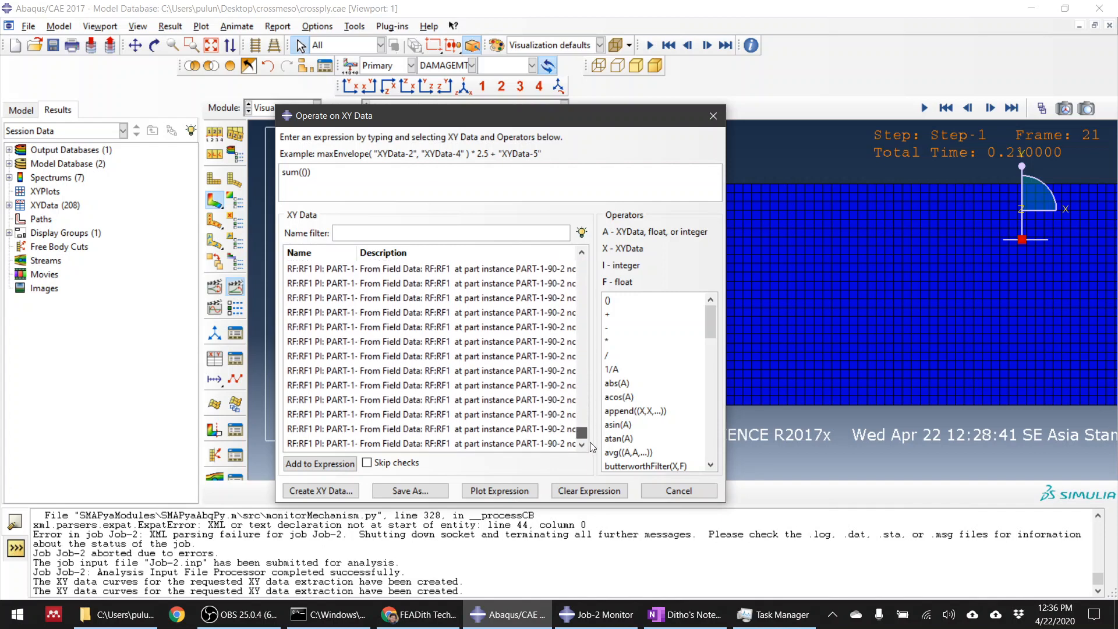
pyautogui.hotkey('ctrl', 'a')
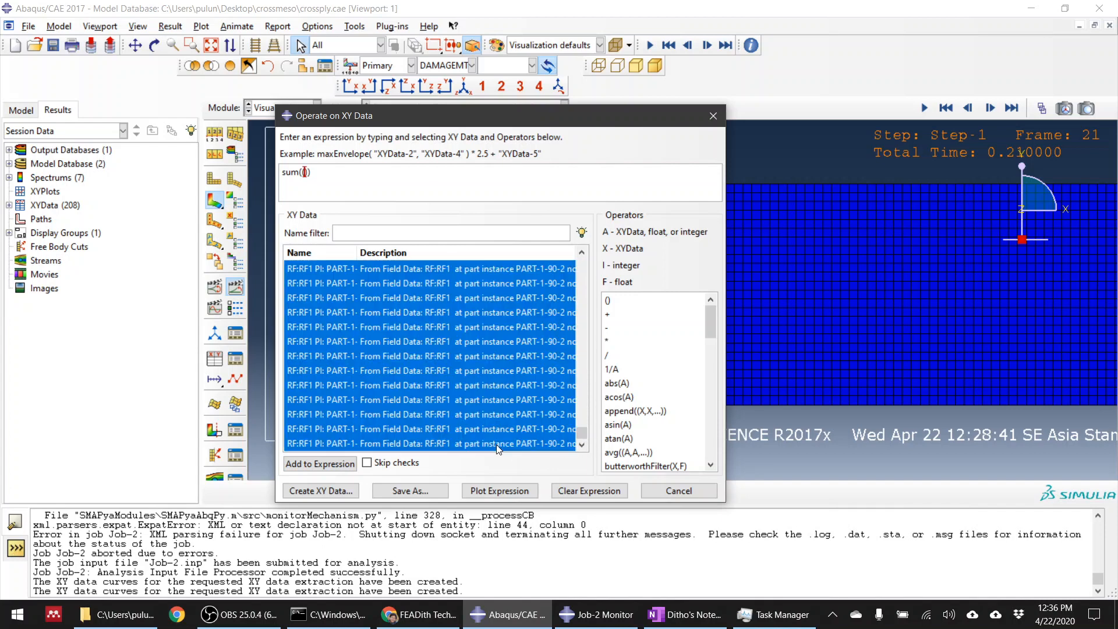
pyautogui.click(319, 463)
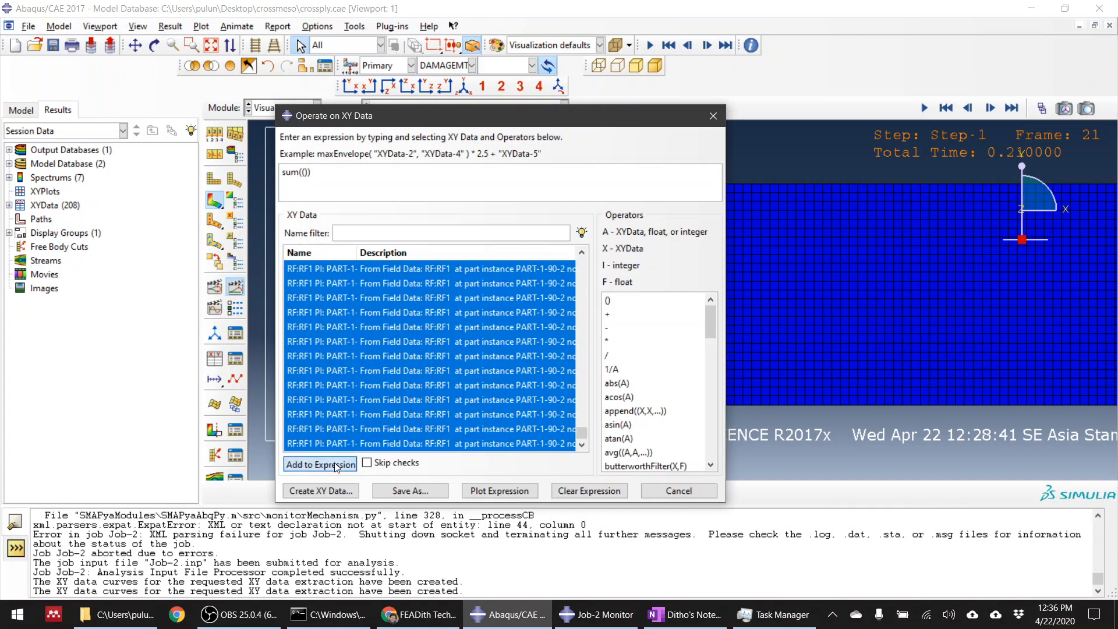
pyautogui.click(390, 494)
pyautogui.click(451, 351)
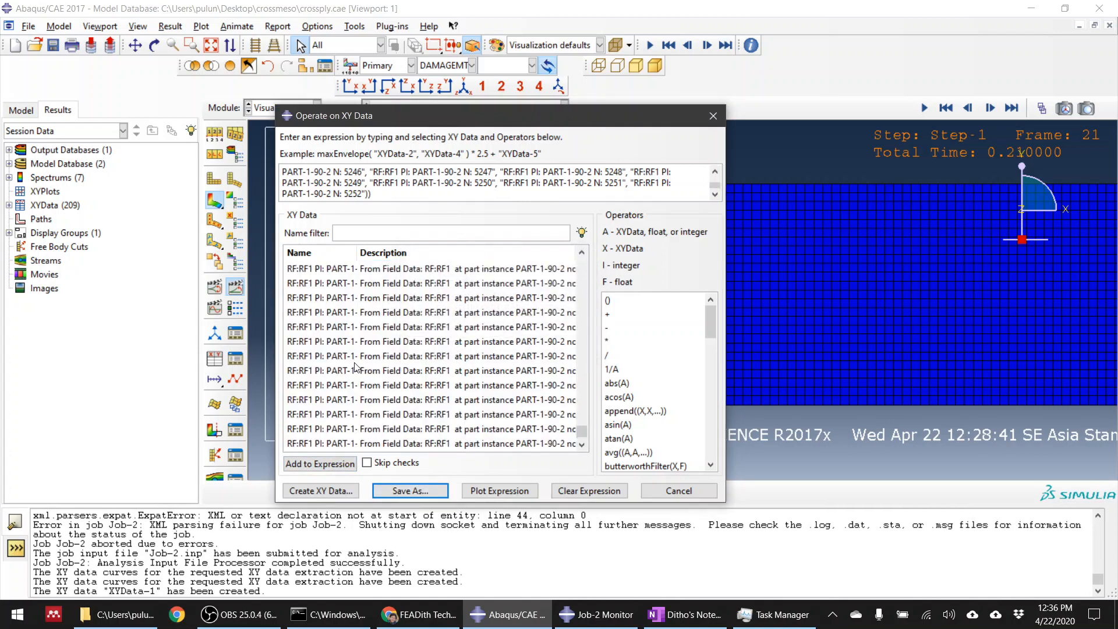
# Plot the summed RF1 expression and view the full force-time curve.
pyautogui.click(487, 491)
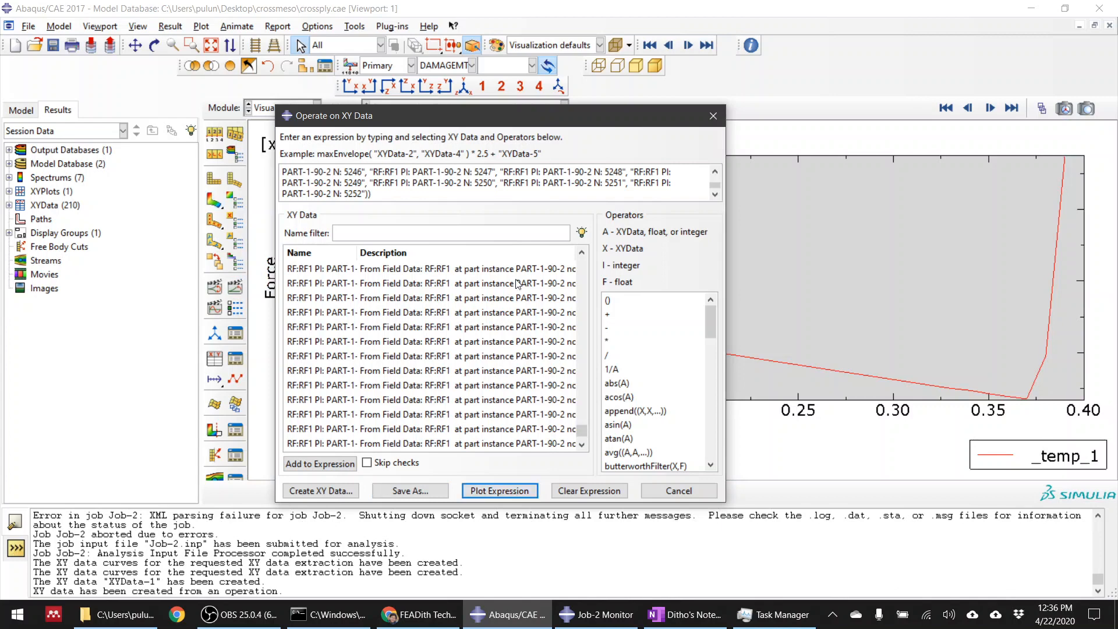
pyautogui.moveTo(504, 124); pyautogui.dragTo(539, 449)
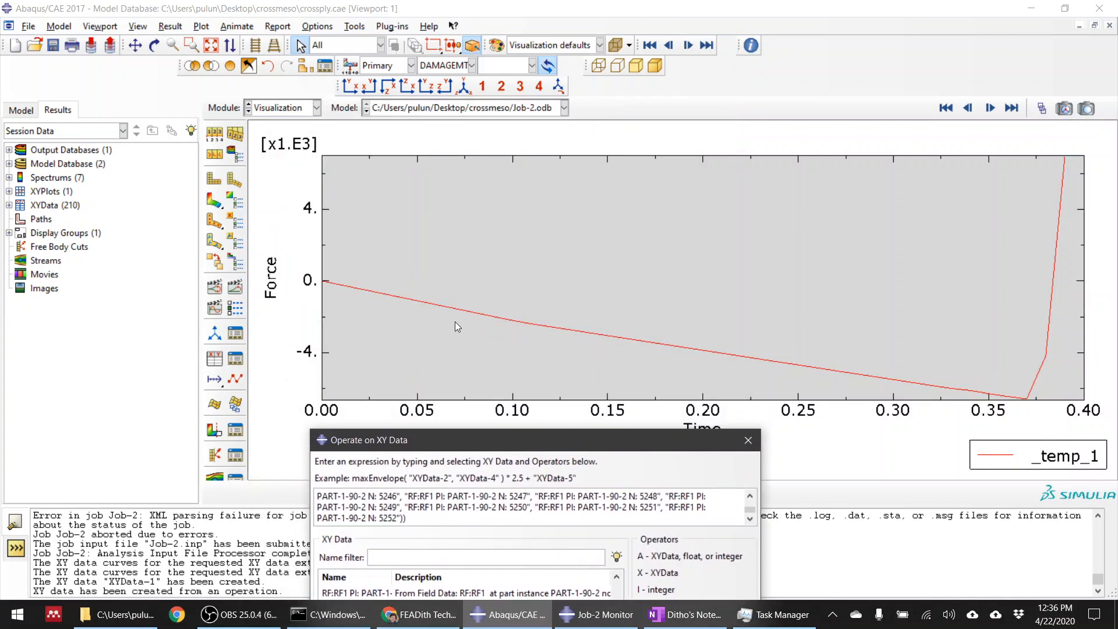
pyautogui.scroll(-3, 455, 322)
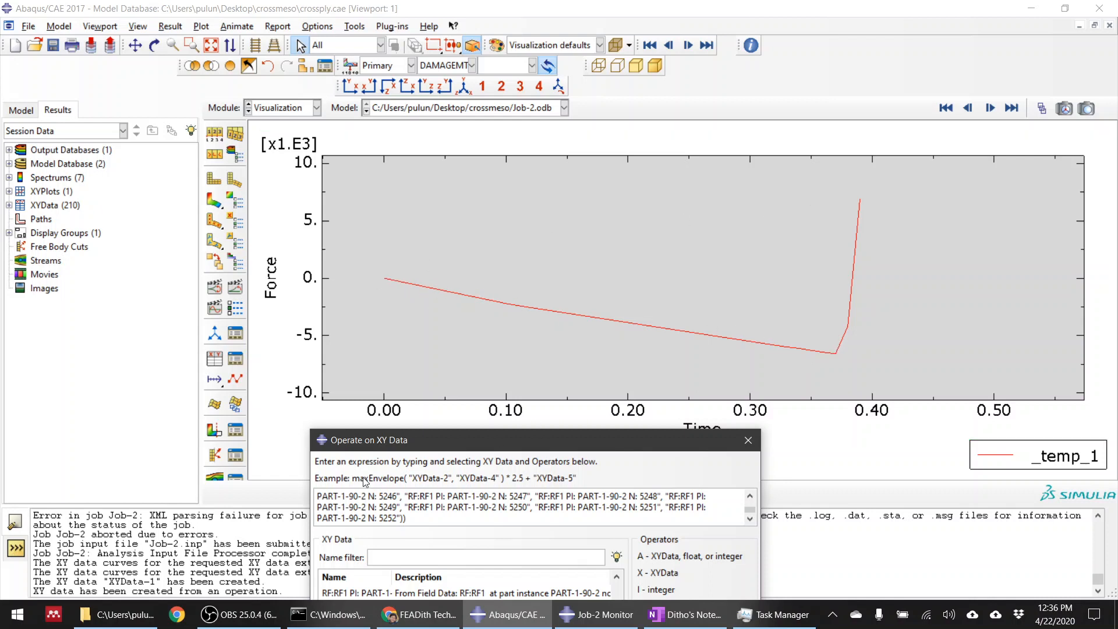
# Negate the RF1 expression by putting a minus sign before sum(( and plot it again.
pyautogui.scroll(10, 530, 507)
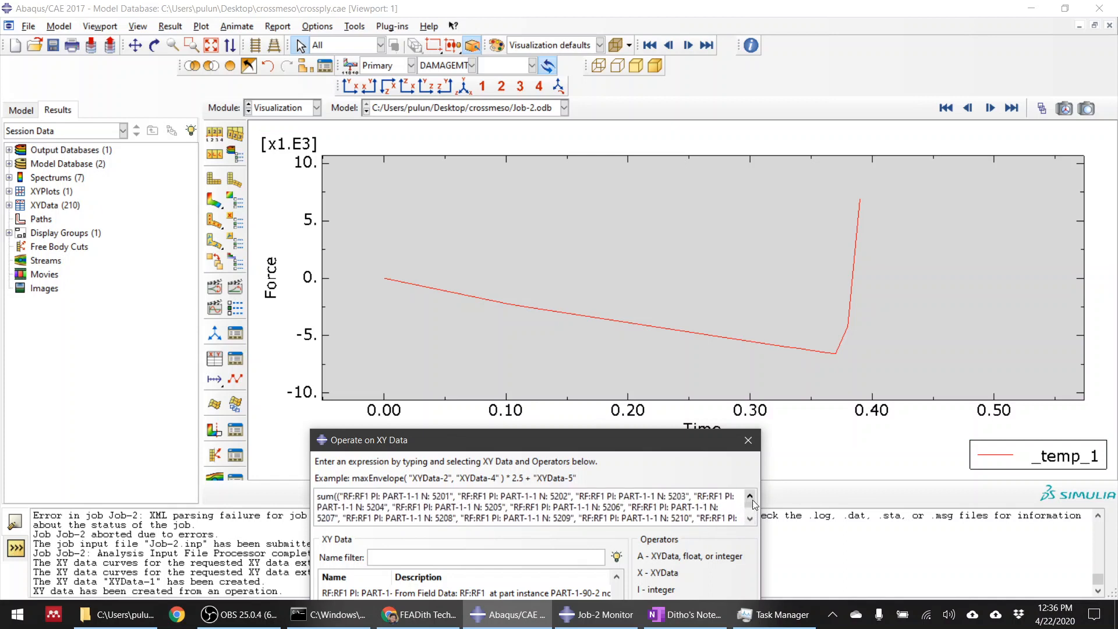
pyautogui.click(319, 496)
pyautogui.write('-')
pyautogui.moveTo(352, 442); pyautogui.dragTo(246, 192)
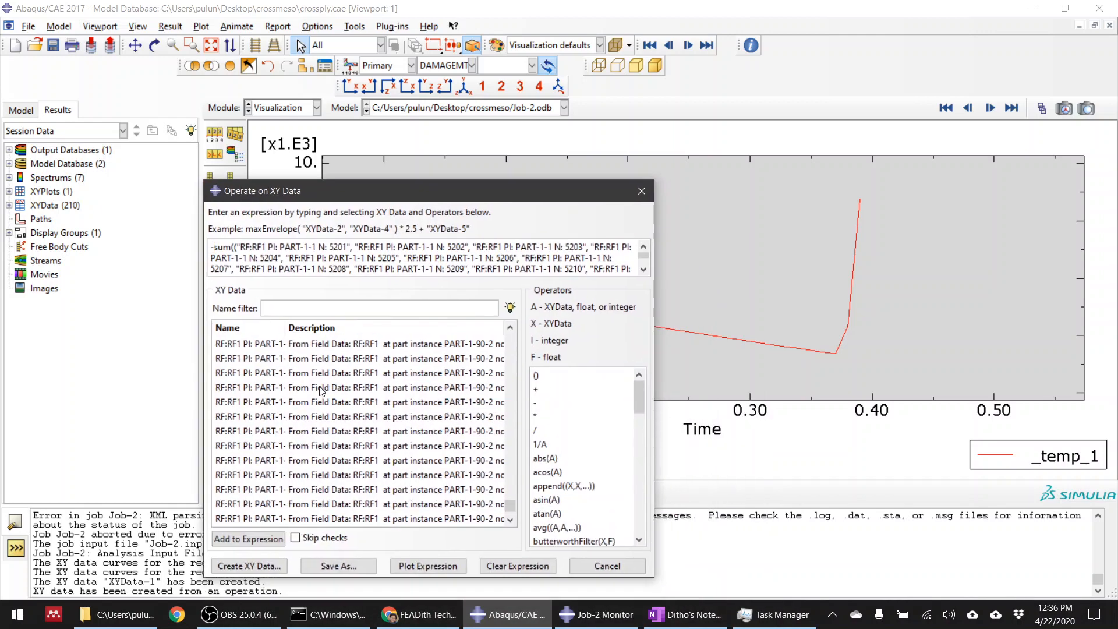
pyautogui.click(428, 566)
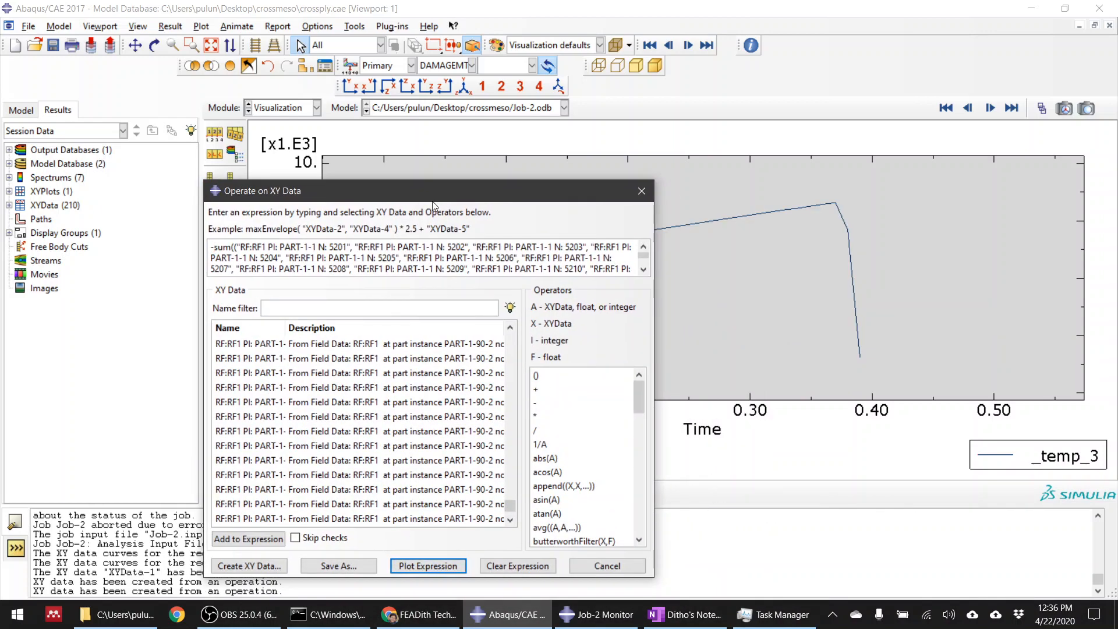
# Examine the negated force-time curve from the origin through its peak to the final drop.
pyautogui.moveTo(434, 204); pyautogui.dragTo(491, 481)
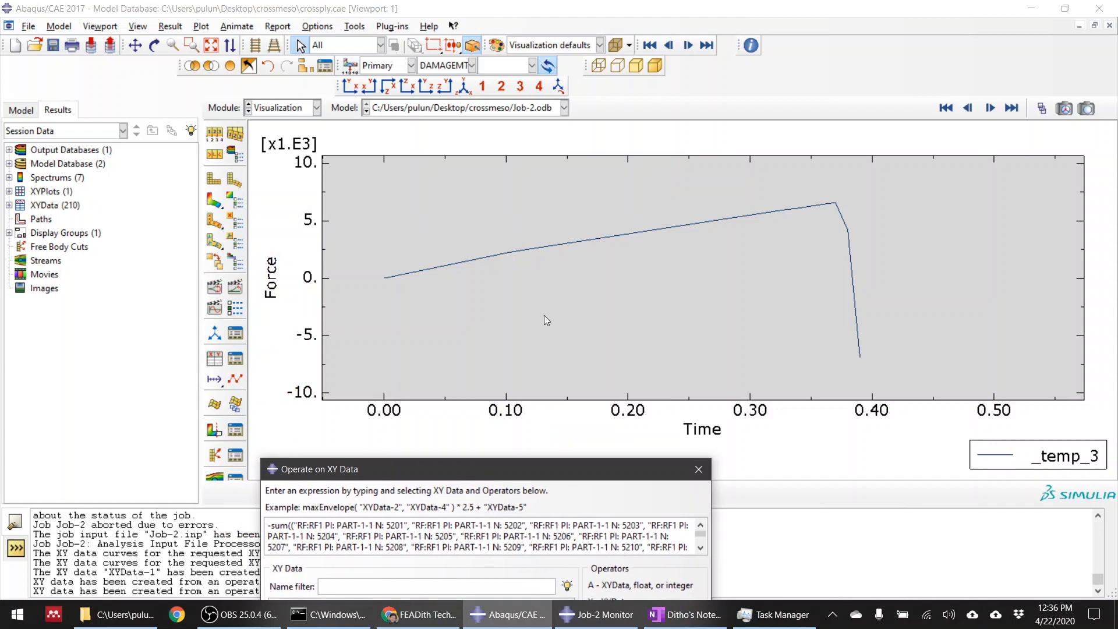
pyautogui.scroll(1, 544, 316)
pyautogui.scroll(1, 627, 288)
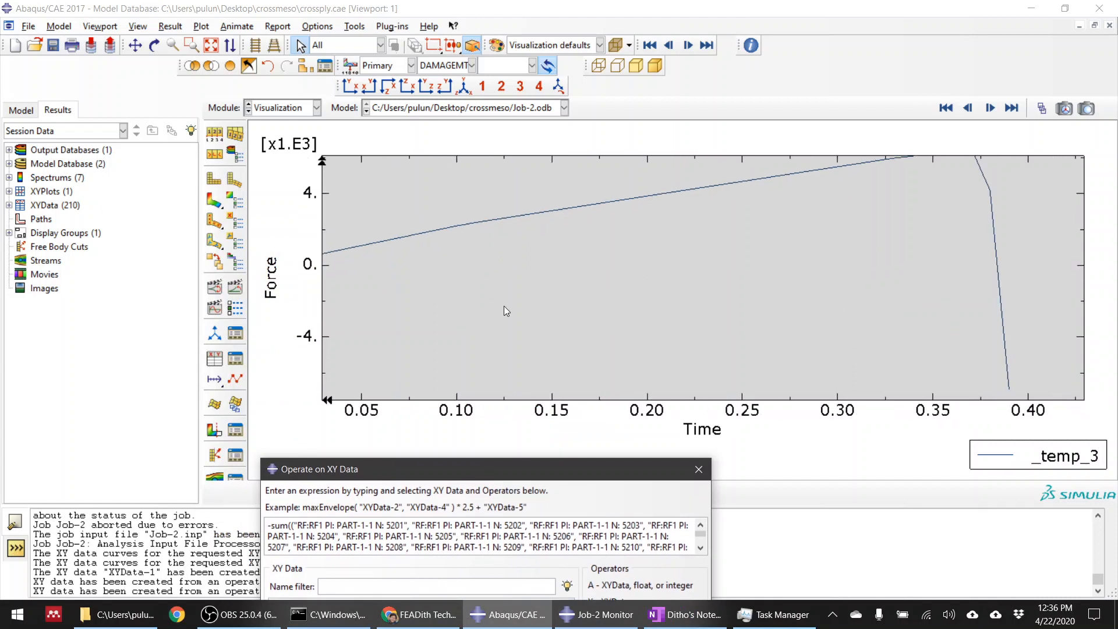
pyautogui.scroll(3, 505, 307)
pyautogui.scroll(-2, 324, 276)
pyautogui.scroll(-2, 346, 264)
pyautogui.scroll(1, 751, 228)
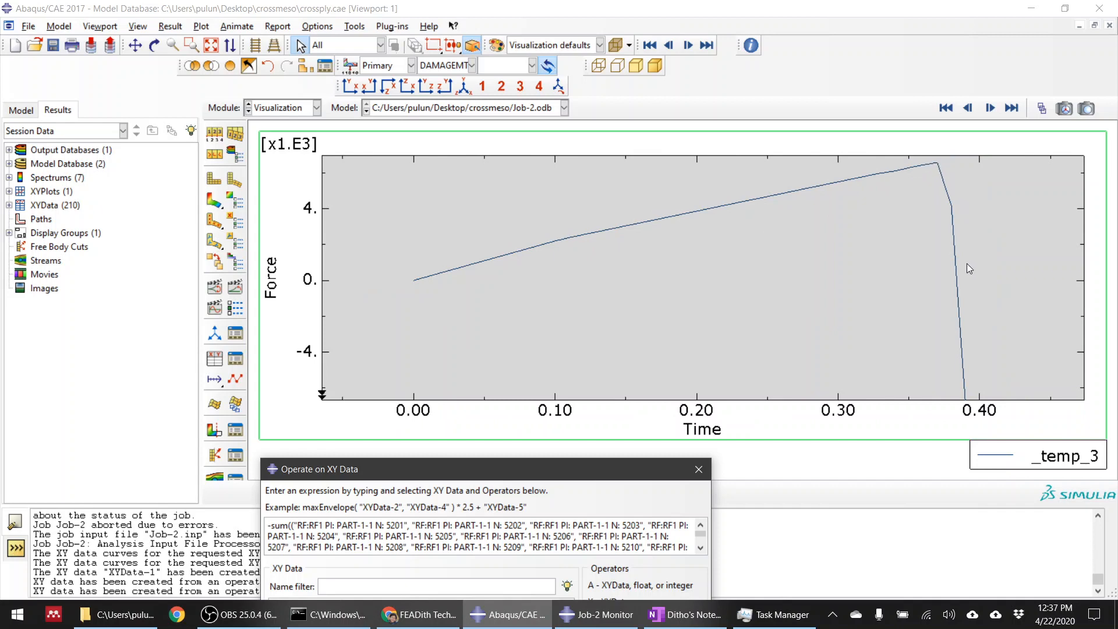
# Return the viewport to the DAMAGEMT contour plot on the deformed laminate and bring the whole laminate into view.
pyautogui.click(215, 200)
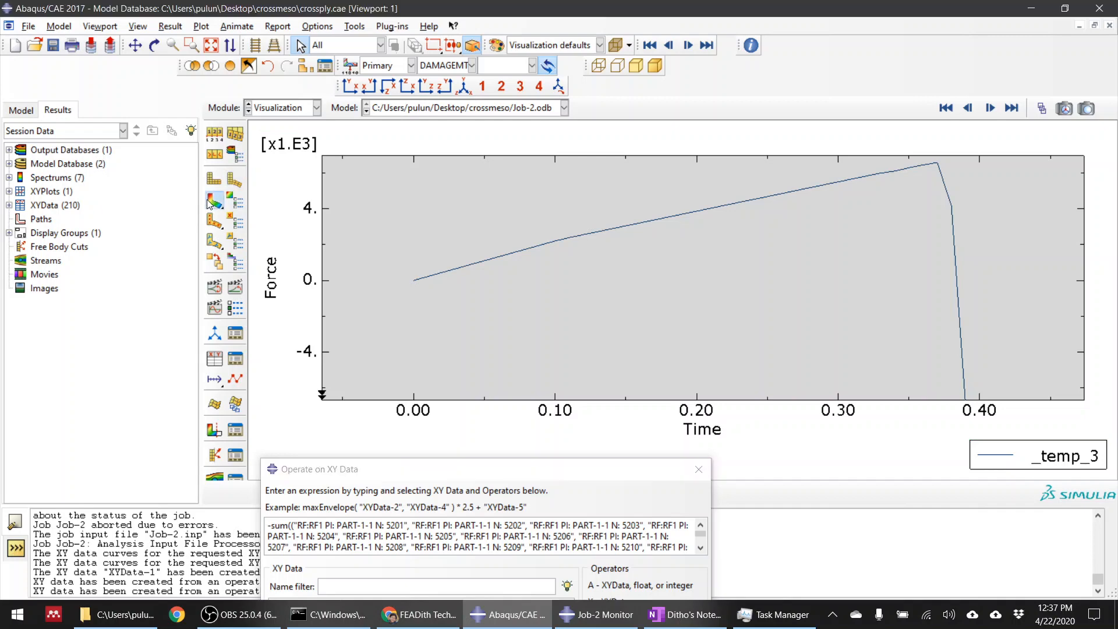
pyautogui.scroll(7, 420, 295)
pyautogui.scroll(-2, 595, 324)
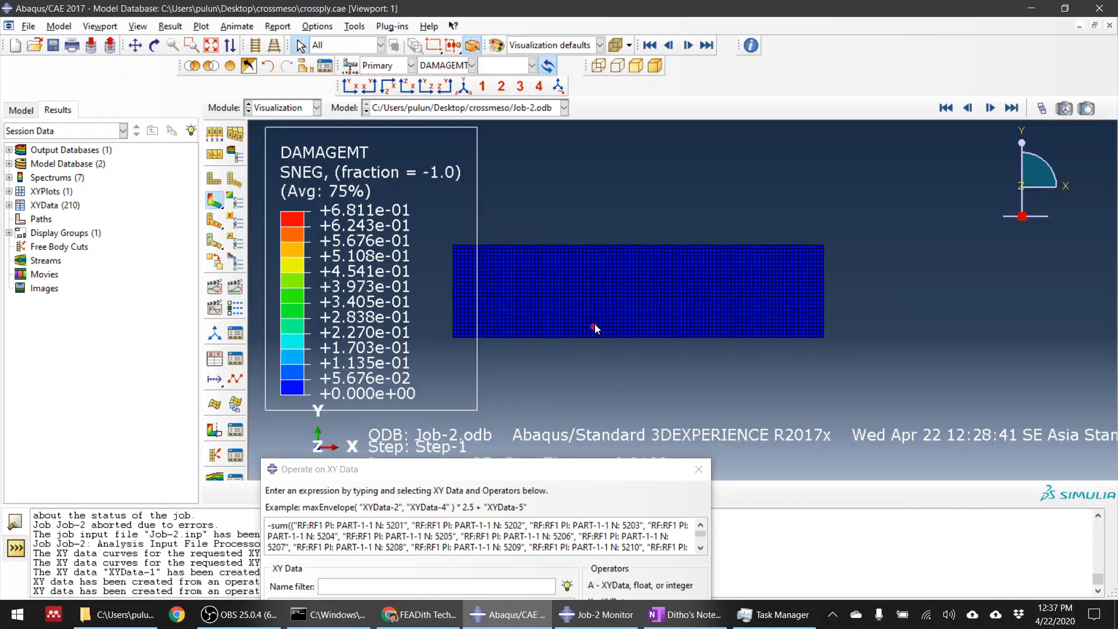